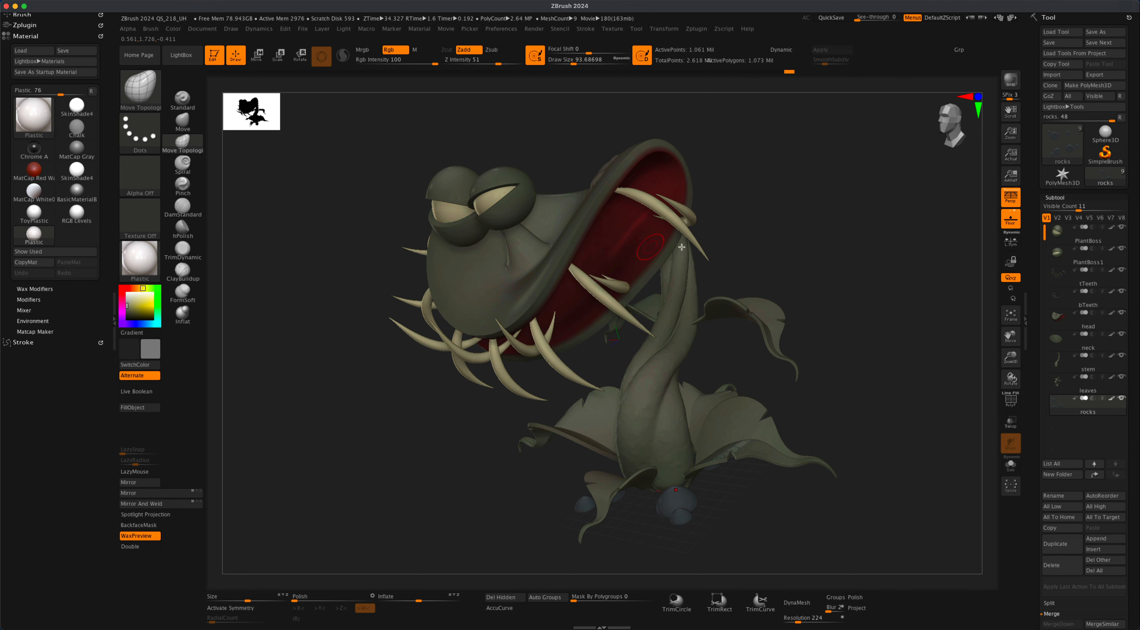
Merge all visible subtools of the plant creature into a new tool and switch to the merged tool.
{"action": "left_click_drag", "start_coordinate": [775, 256], "coordinate": [841, 248]}
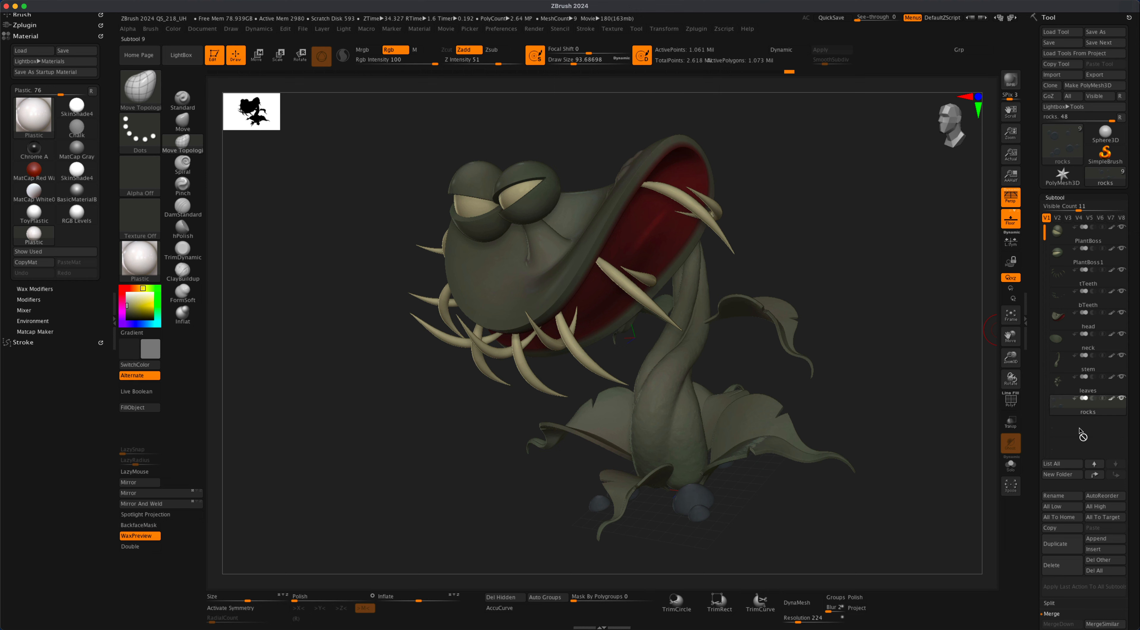
{"action": "left_click_drag", "start_coordinate": [1133, 469], "coordinate": [1138, 417]}
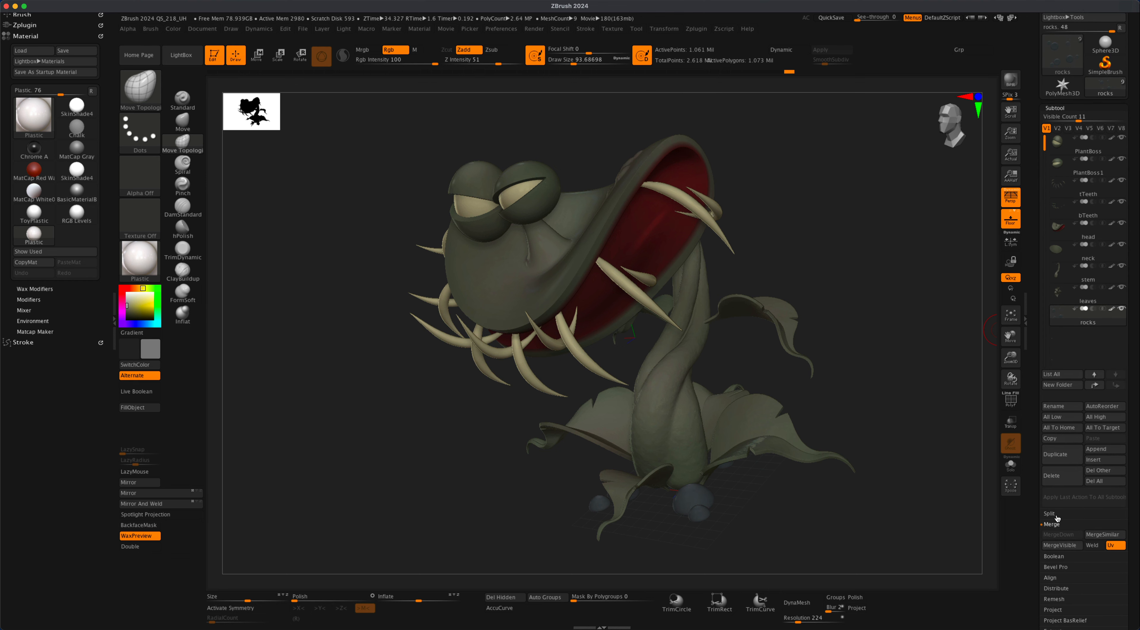
{"action": "left_click", "coordinate": [1055, 547]}
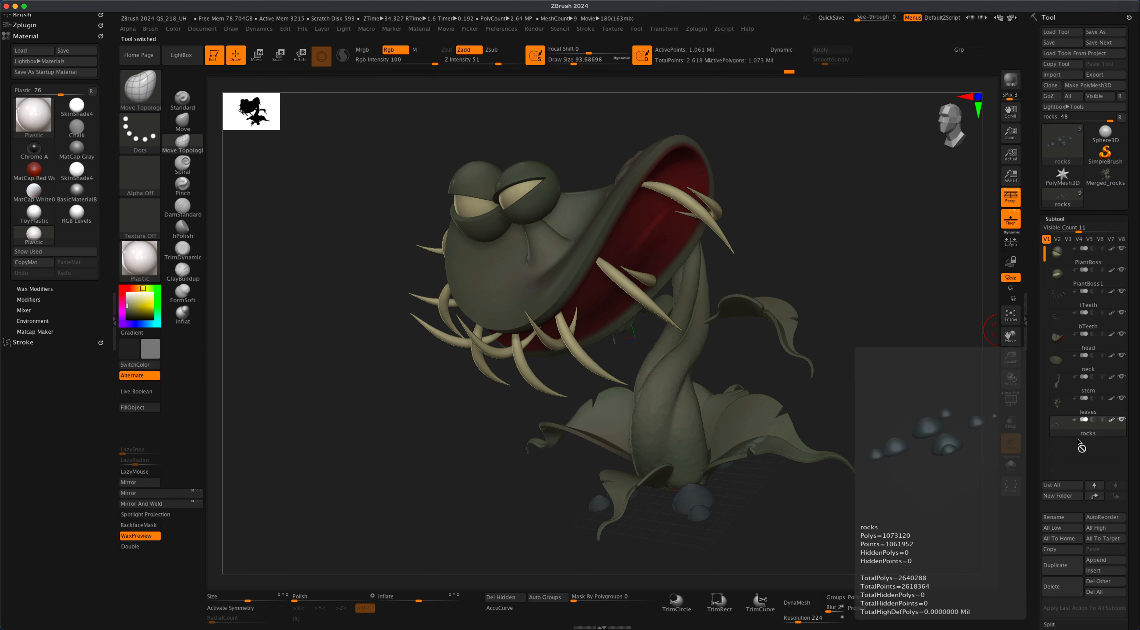
{"action": "left_click", "coordinate": [1109, 173]}
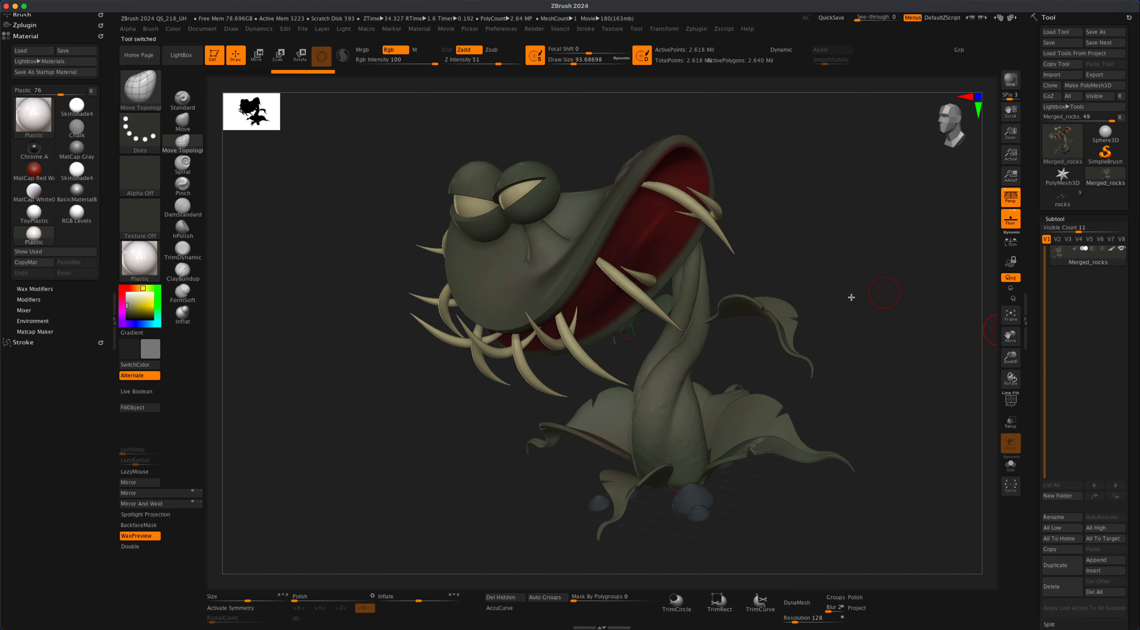
Rename the merged subtool as HighRes.
{"action": "left_click_drag", "start_coordinate": [891, 292], "coordinate": [917, 321]}
{"action": "left_click", "coordinate": [1069, 518]}
{"action": "type", "text": "HighRes"}
{"action": "key", "text": "Return"}
{"action": "left_click_drag", "start_coordinate": [916, 321], "coordinate": [929, 330], "text": "alt"}
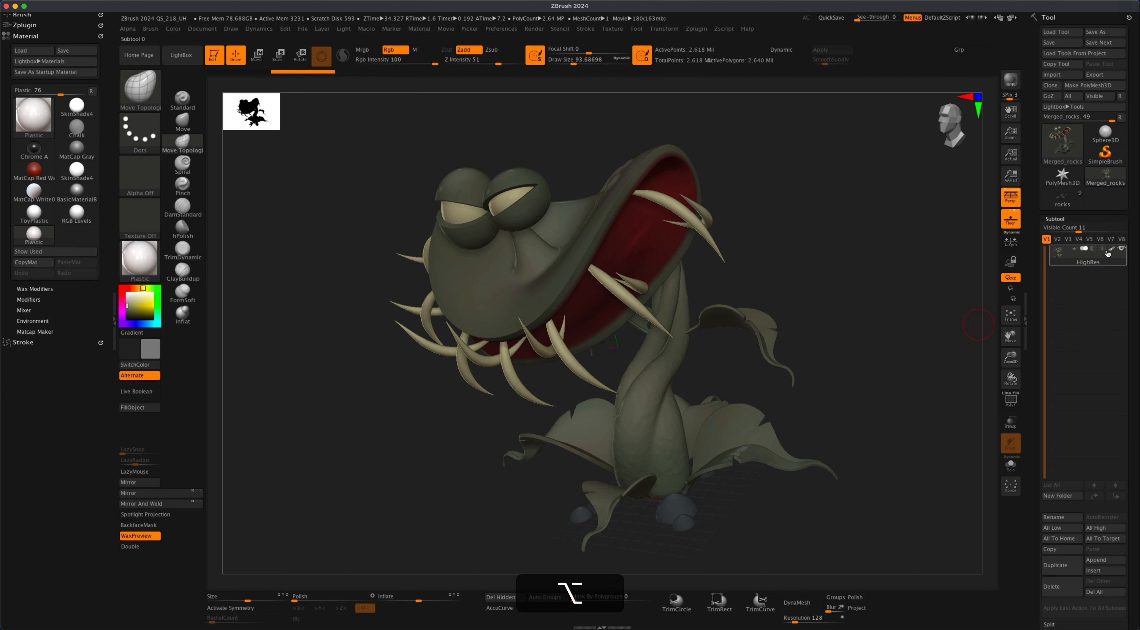
Turn off the polypaint on the HighRes subtool.
{"action": "mouse_move", "coordinate": [1111, 252]}
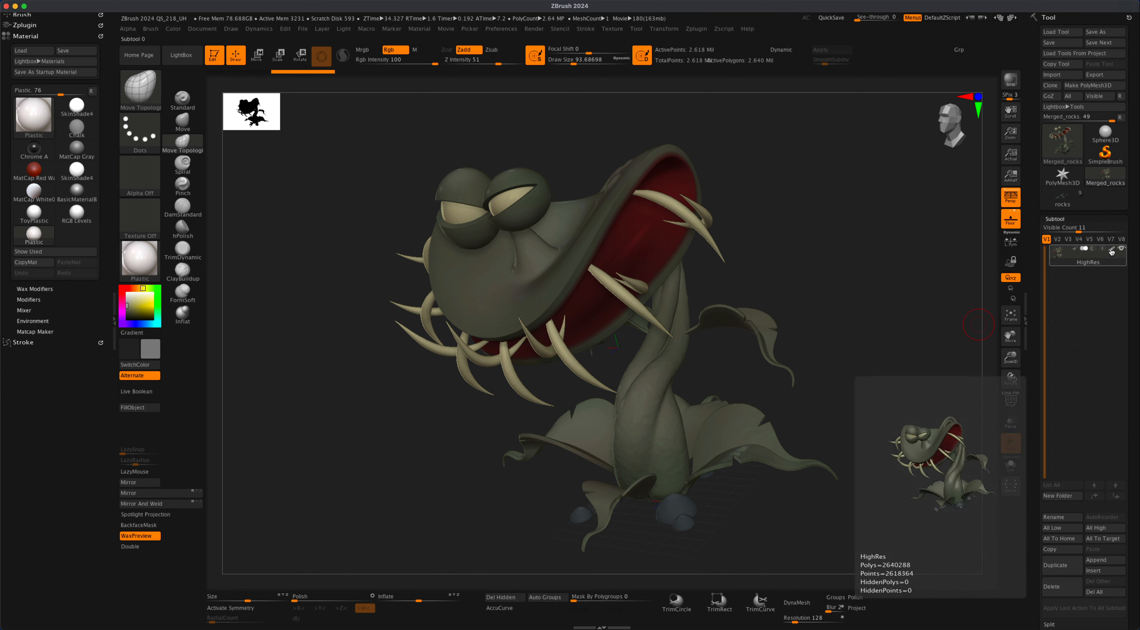
{"action": "left_click", "coordinate": [1111, 250]}
{"action": "mouse_move", "coordinate": [876, 315]}
{"action": "left_mouse_down"}
{"action": "mouse_move", "coordinate": [918, 307]}
{"action": "mouse_move", "coordinate": [802, 330]}
{"action": "mouse_move", "coordinate": [871, 332]}
{"action": "mouse_move", "coordinate": [783, 333]}
{"action": "mouse_move", "coordinate": [874, 333]}
{"action": "mouse_move", "coordinate": [854, 326]}
{"action": "mouse_move", "coordinate": [856, 309]}
{"action": "mouse_move", "coordinate": [849, 318]}
{"action": "mouse_move", "coordinate": [884, 311]}
{"action": "left_mouse_up"}
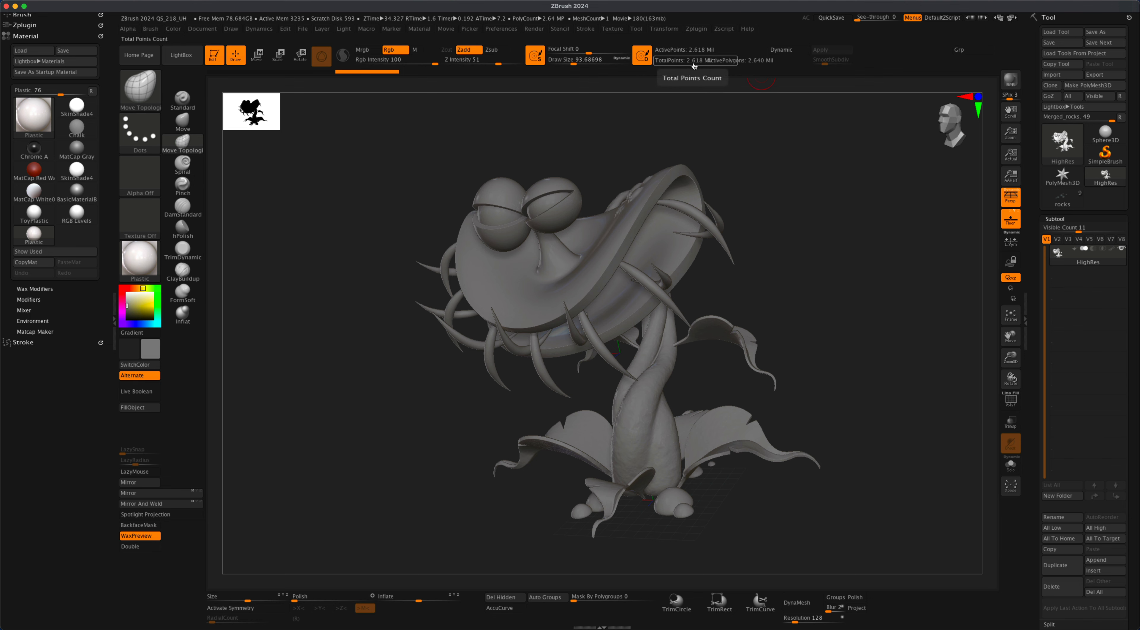
Examine the HighRes mesh and its total point count, checking its density with the polyframe.
{"action": "mouse_move", "coordinate": [814, 191]}
{"action": "left_mouse_down"}
{"action": "mouse_move", "coordinate": [810, 227]}
{"action": "mouse_move", "coordinate": [794, 224]}
{"action": "mouse_move", "coordinate": [807, 219]}
{"action": "mouse_move", "coordinate": [723, 130]}
{"action": "mouse_move", "coordinate": [768, 136]}
{"action": "left_mouse_up"}
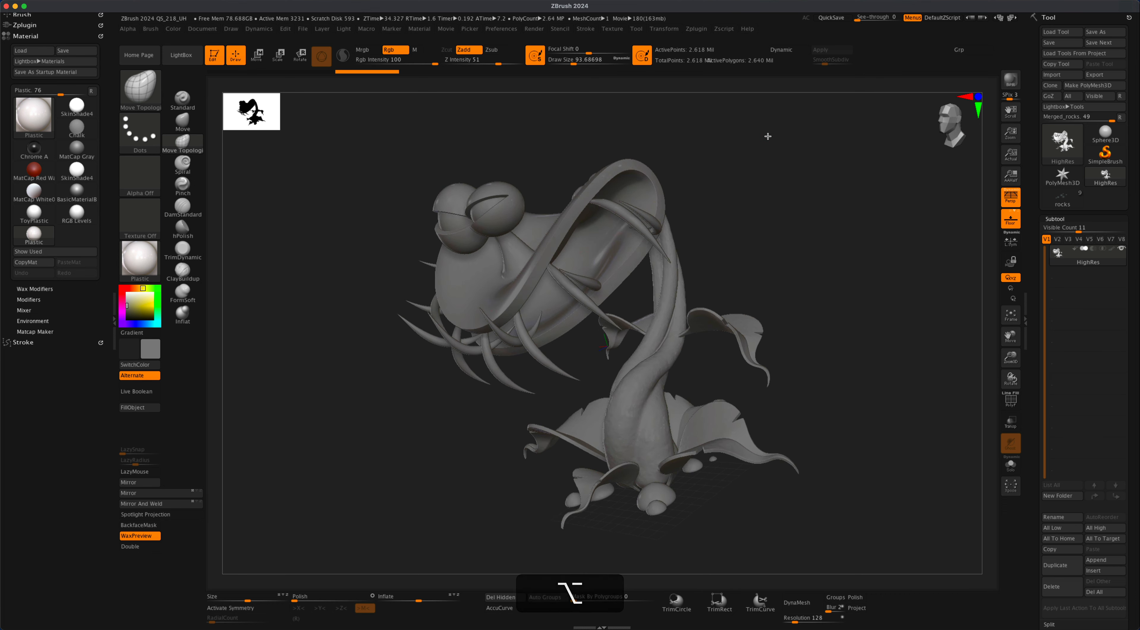
{"action": "mouse_move", "coordinate": [768, 356]}
{"action": "left_mouse_down", "text": "alt"}
{"action": "mouse_move", "coordinate": [779, 357]}
{"action": "mouse_move", "coordinate": [780, 291]}
{"action": "left_mouse_up", "text": "alt"}
{"action": "left_click_drag", "start_coordinate": [815, 404], "coordinate": [818, 398], "text": "alt"}
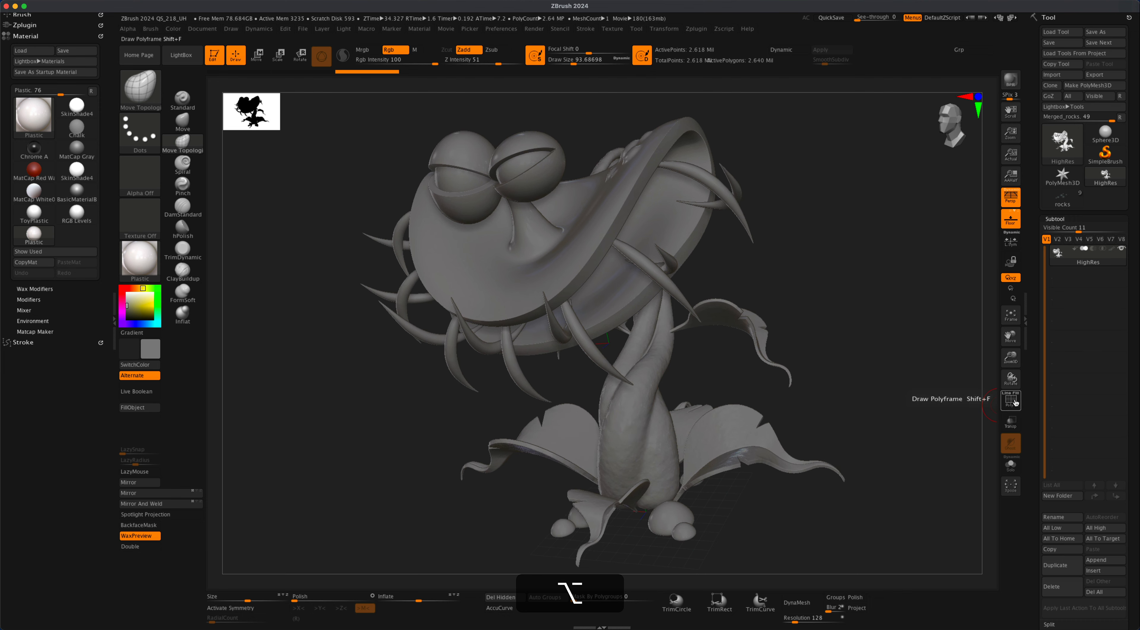
{"action": "left_click", "coordinate": [1012, 401]}
{"action": "mouse_move", "coordinate": [899, 392]}
{"action": "left_mouse_down"}
{"action": "mouse_move", "coordinate": [912, 398]}
{"action": "mouse_move", "coordinate": [882, 400]}
{"action": "mouse_move", "coordinate": [906, 400]}
{"action": "left_mouse_up"}
{"action": "left_click", "coordinate": [1013, 408]}
{"action": "left_click_drag", "start_coordinate": [240, 267], "coordinate": [241, 268], "text": "alt"}
Pre-process the HighRes subtool with Decimation Master and decimate it at 20%.
{"action": "left_click", "coordinate": [31, 25]}
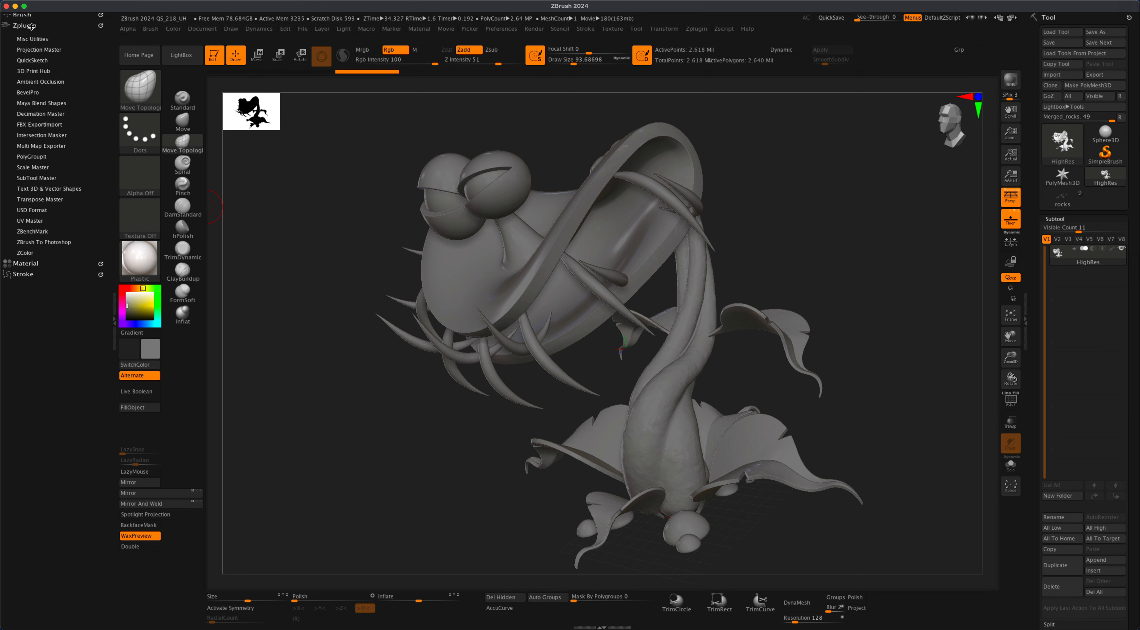
{"action": "left_click", "coordinate": [51, 114]}
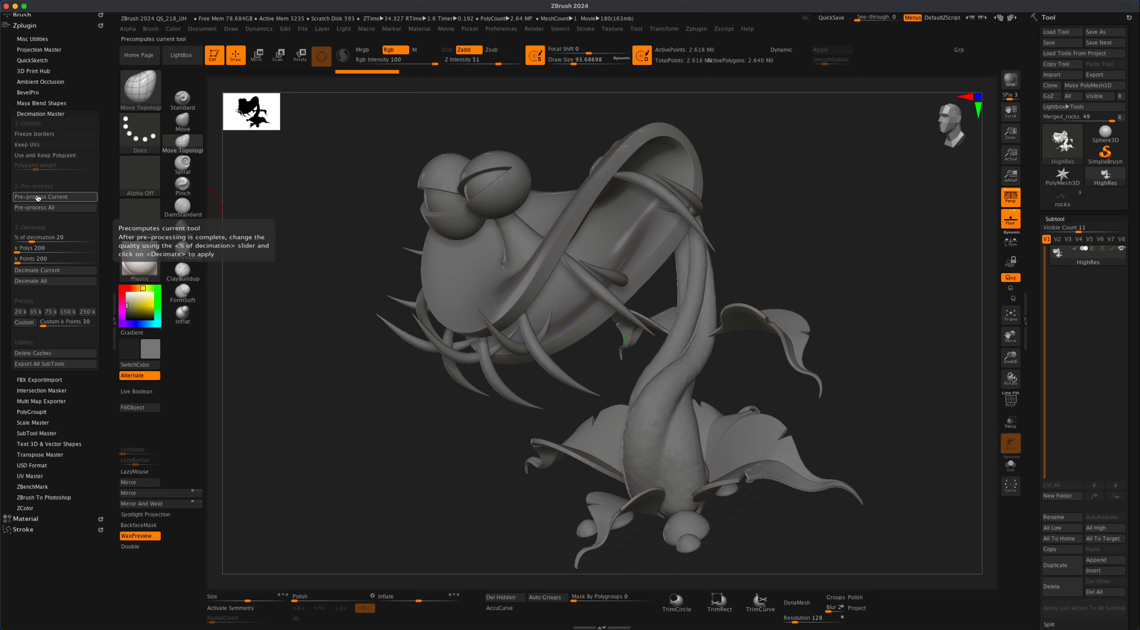
{"action": "left_click", "coordinate": [78, 198]}
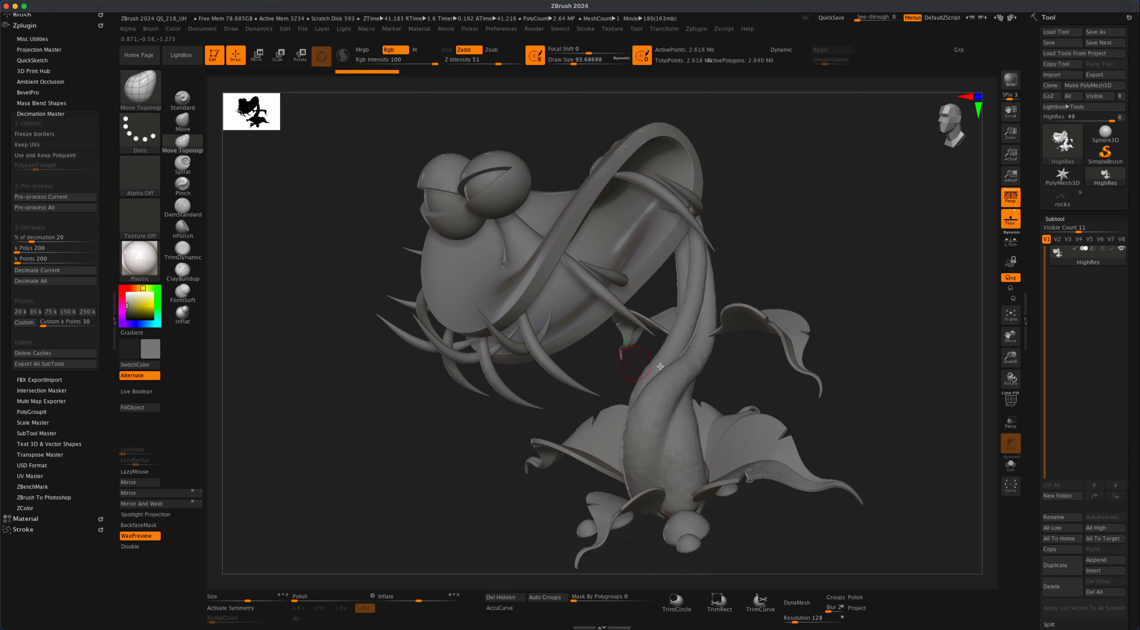
{"action": "mouse_move", "coordinate": [863, 310]}
{"action": "left_mouse_down"}
{"action": "mouse_move", "coordinate": [908, 366]}
{"action": "mouse_move", "coordinate": [881, 374]}
{"action": "left_mouse_up"}
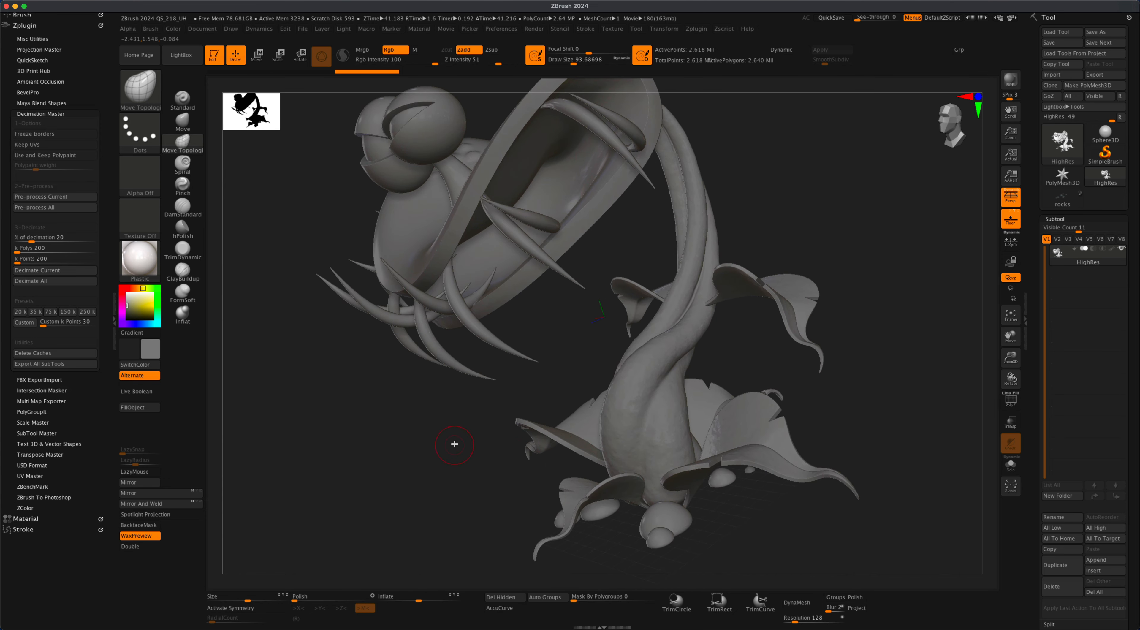
{"action": "left_click_drag", "start_coordinate": [455, 445], "coordinate": [503, 416]}
{"action": "left_click_drag", "start_coordinate": [747, 366], "coordinate": [748, 377]}
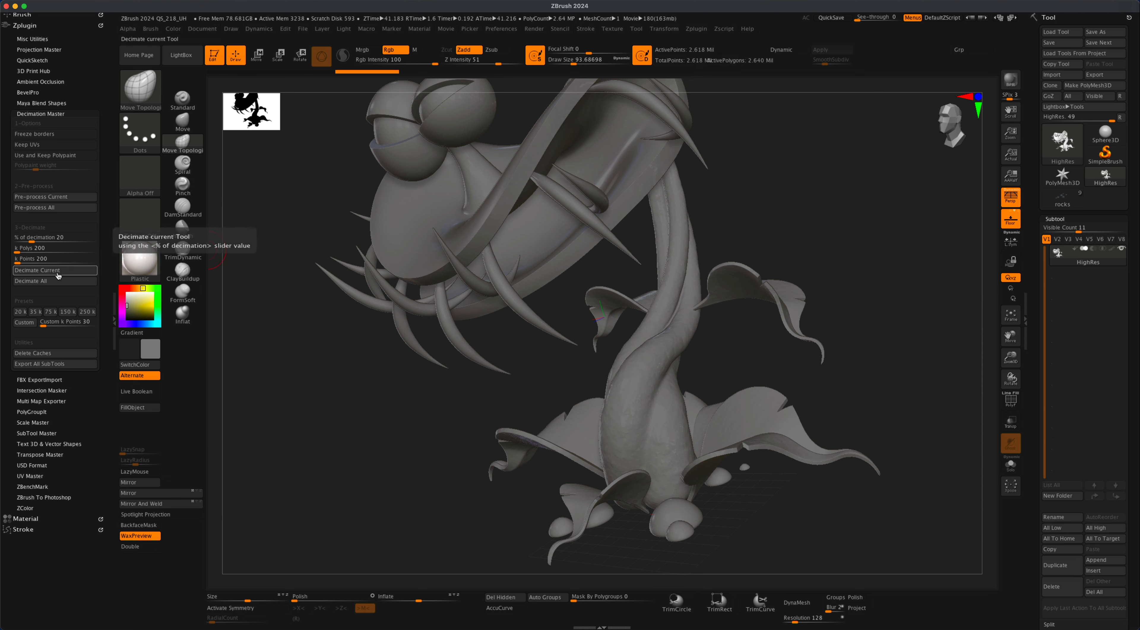
{"action": "left_click", "coordinate": [91, 275]}
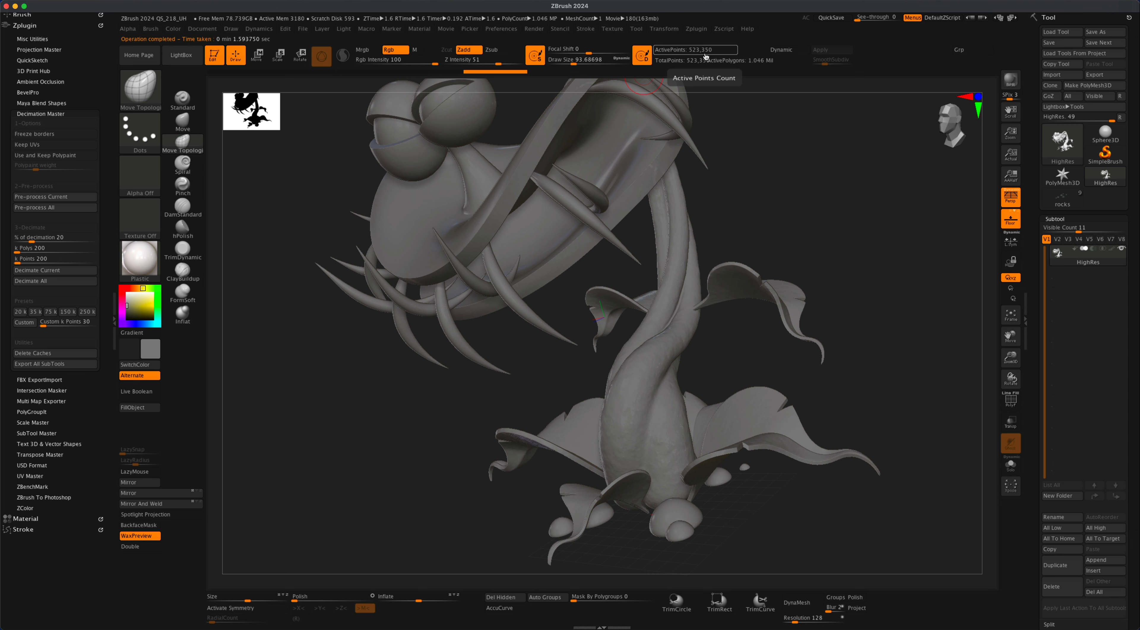
Examine the decimated creature's active point count and its wireframe using the polyframe.
{"action": "mouse_move", "coordinate": [336, 275]}
{"action": "left_mouse_down"}
{"action": "mouse_move", "coordinate": [382, 262]}
{"action": "mouse_move", "coordinate": [381, 298]}
{"action": "mouse_move", "coordinate": [401, 296]}
{"action": "left_mouse_up"}
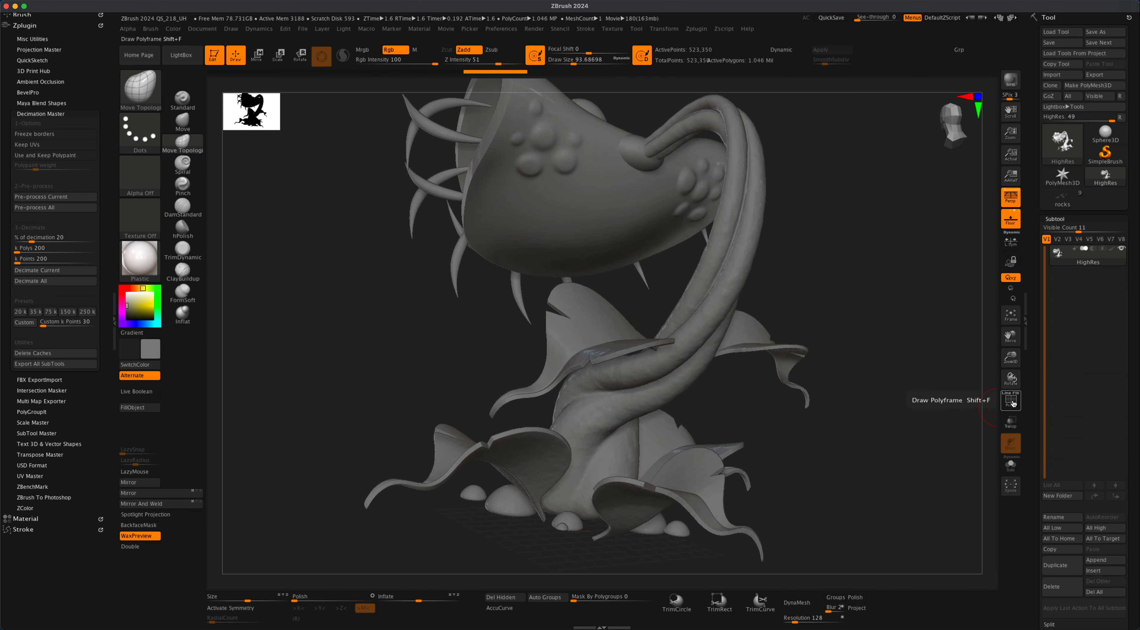
{"action": "left_click_drag", "start_coordinate": [916, 318], "coordinate": [748, 111]}
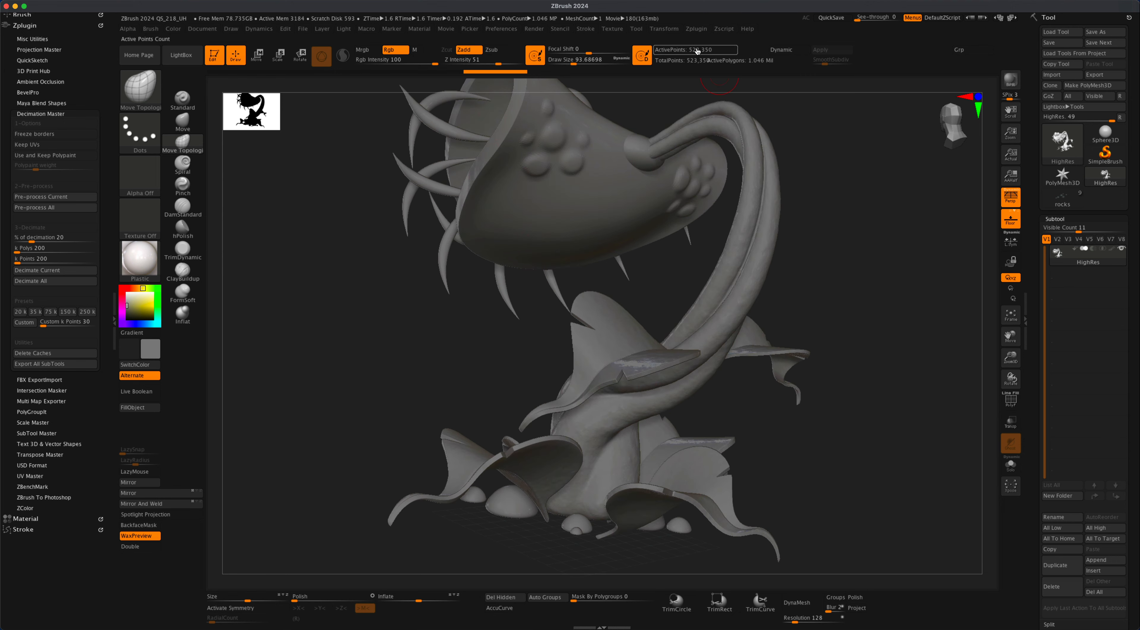
{"action": "left_click_drag", "start_coordinate": [836, 237], "coordinate": [806, 135]}
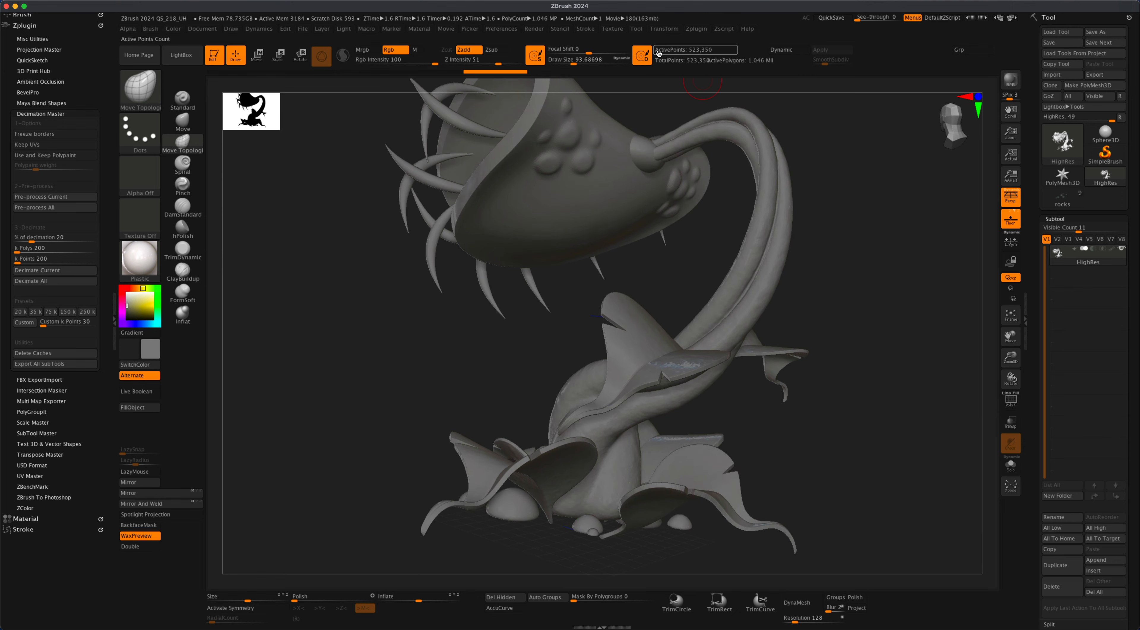
{"action": "left_click", "coordinate": [1014, 403]}
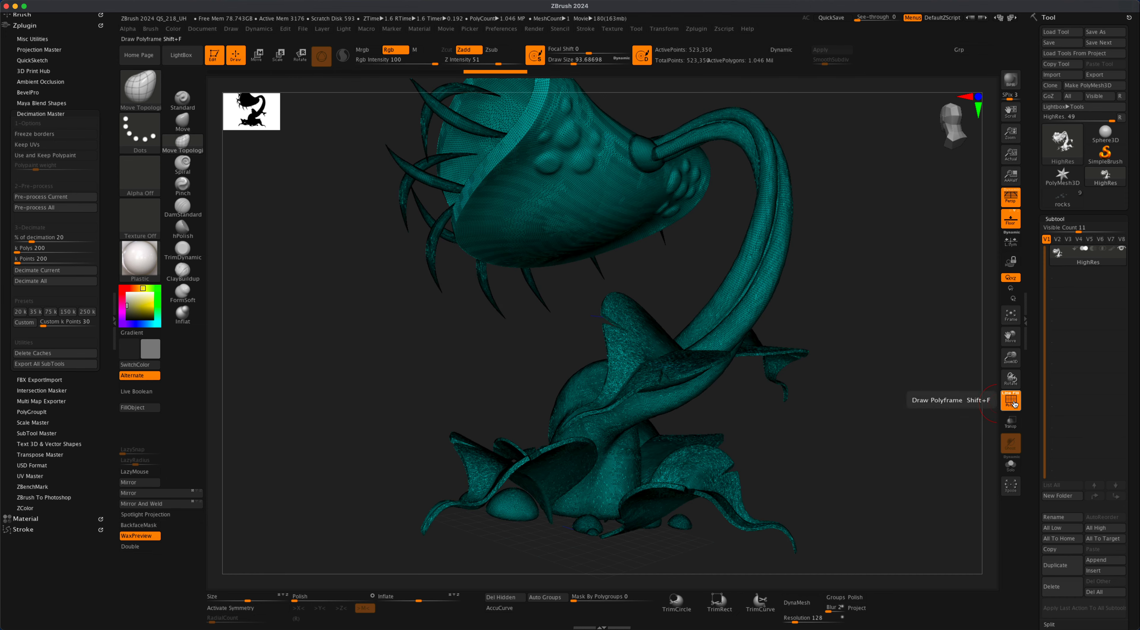
{"action": "mouse_move", "coordinate": [883, 401]}
{"action": "left_mouse_down"}
{"action": "mouse_move", "coordinate": [918, 413]}
{"action": "mouse_move", "coordinate": [896, 412]}
{"action": "mouse_move", "coordinate": [886, 366]}
{"action": "mouse_move", "coordinate": [878, 387]}
{"action": "mouse_move", "coordinate": [802, 393]}
{"action": "mouse_move", "coordinate": [857, 399]}
{"action": "mouse_move", "coordinate": [888, 392]}
{"action": "mouse_move", "coordinate": [841, 397]}
{"action": "mouse_move", "coordinate": [432, 318]}
{"action": "mouse_move", "coordinate": [869, 398]}
{"action": "mouse_move", "coordinate": [963, 353]}
{"action": "left_mouse_up"}
{"action": "left_click", "coordinate": [1011, 400]}
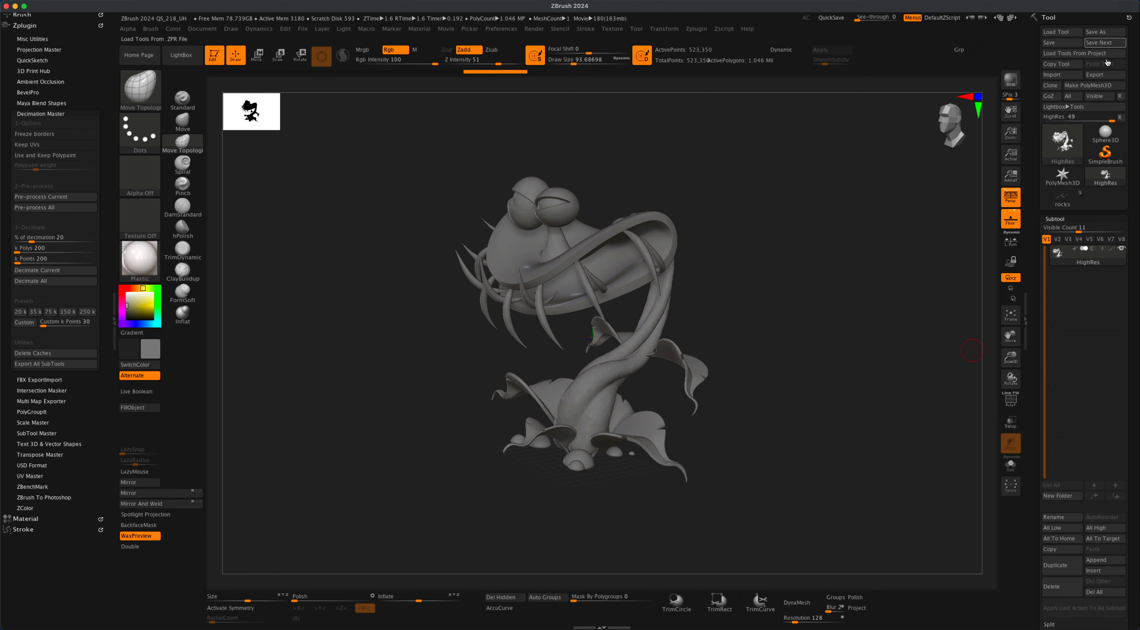
Export the decimated mesh as HighRes.fbx in FBX format to the PlantBoss folder, and switch back to the original rocks tool.
{"action": "left_click", "coordinate": [1105, 79]}
{"action": "left_click", "coordinate": [635, 84]}
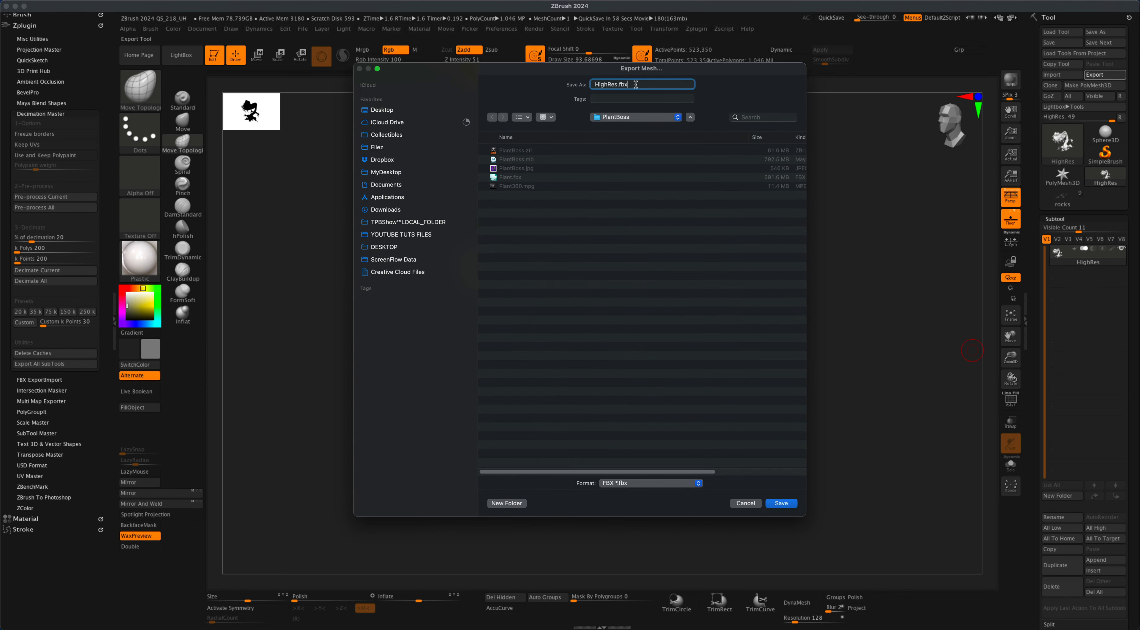
{"action": "left_click", "coordinate": [662, 484]}
{"action": "left_click", "coordinate": [660, 488]}
{"action": "left_click", "coordinate": [781, 503]}
{"action": "left_click", "coordinate": [1061, 198]}
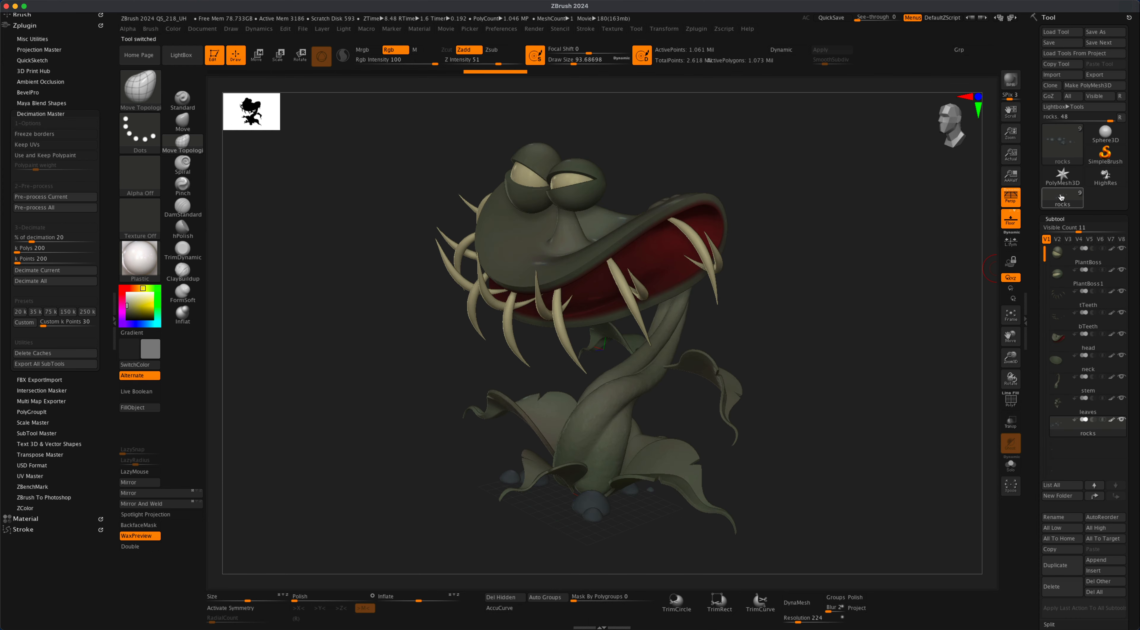
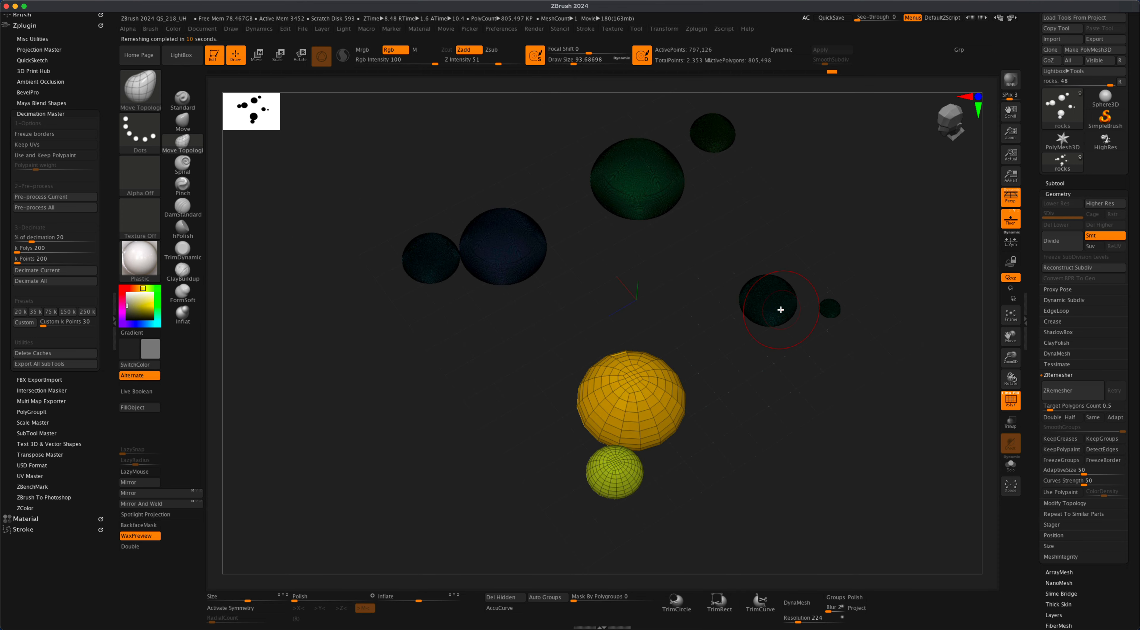
Isolate the dense rock beside the smallest one and ZRemesh it with a target polygon count of 0.5.
{"action": "left_click", "coordinate": [760, 309], "text": "shift+super"}
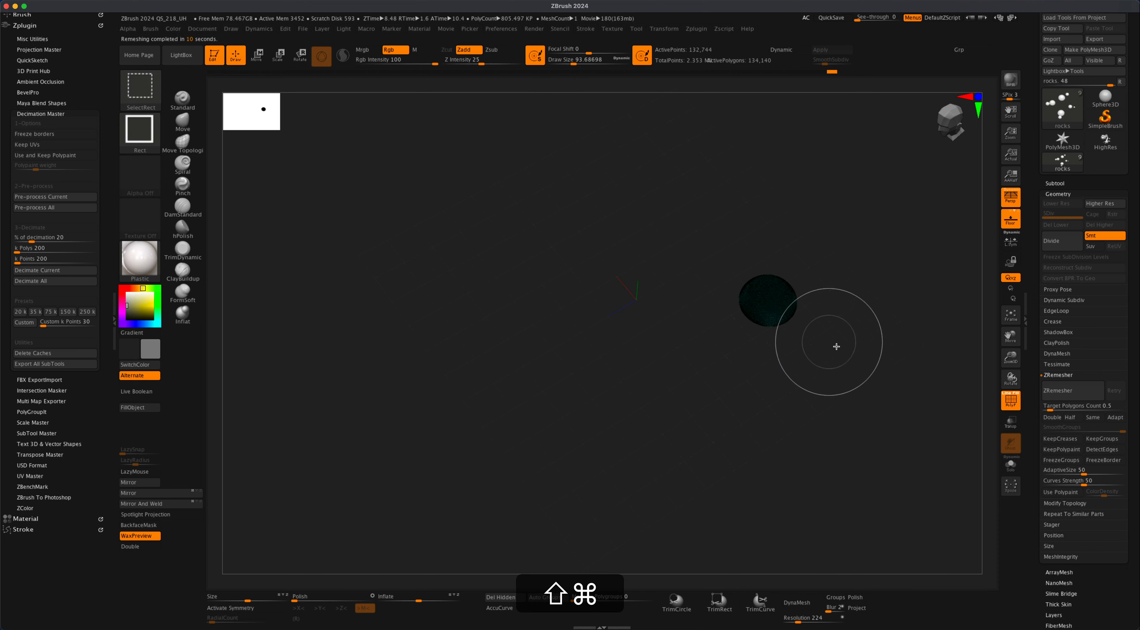
{"action": "left_click", "coordinate": [794, 374], "text": "shift+super"}
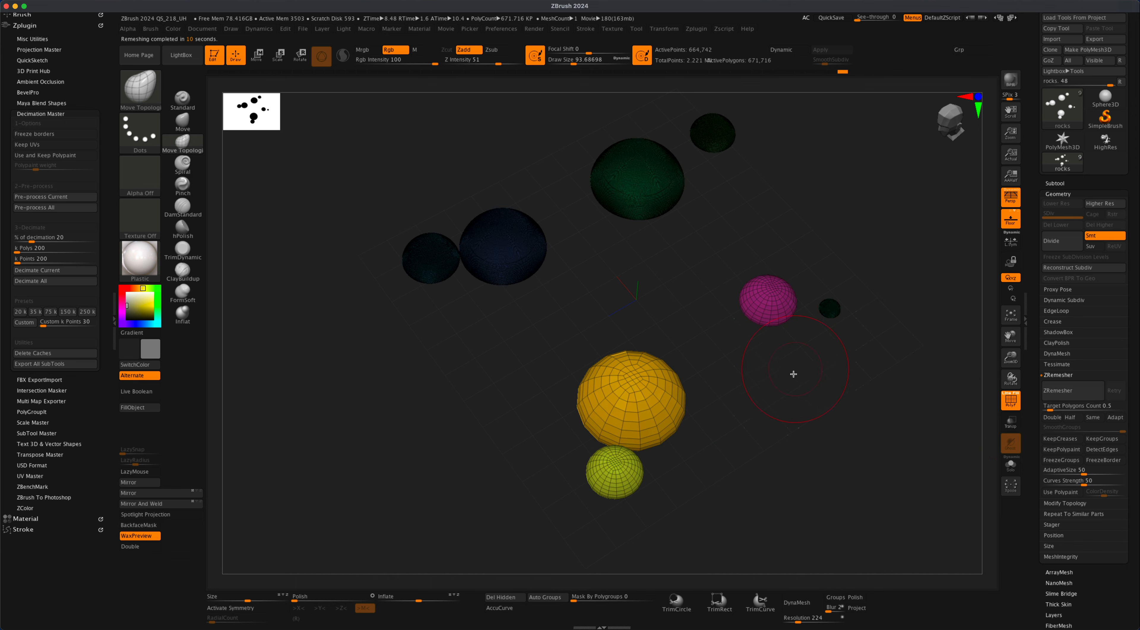
{"action": "left_click_drag", "start_coordinate": [794, 375], "coordinate": [743, 405], "text": "alt"}
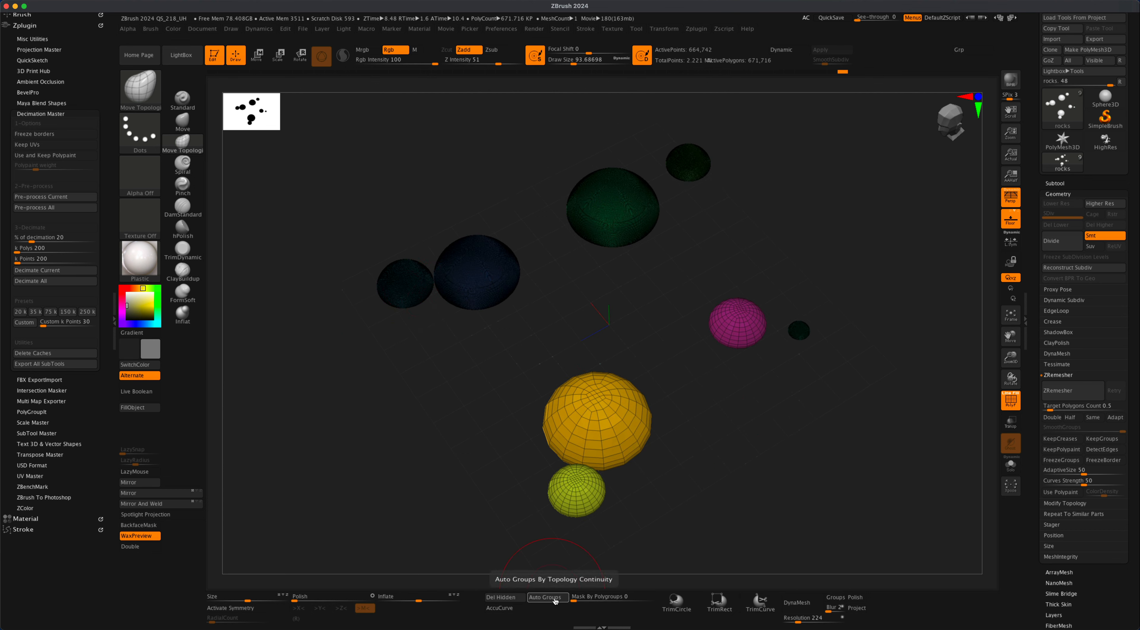
Isolate the smallest rock and ZRemesh it with a target polygon count of 0.5.
{"action": "key", "text": "super"}
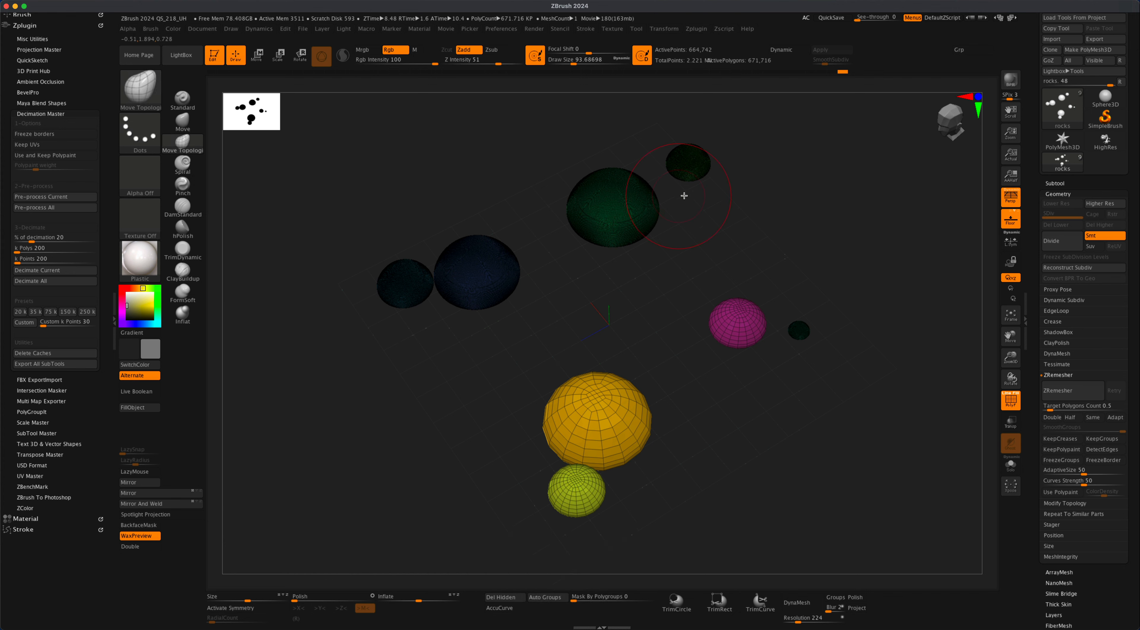
{"action": "left_click_drag", "start_coordinate": [573, 302], "coordinate": [574, 302], "text": "alt"}
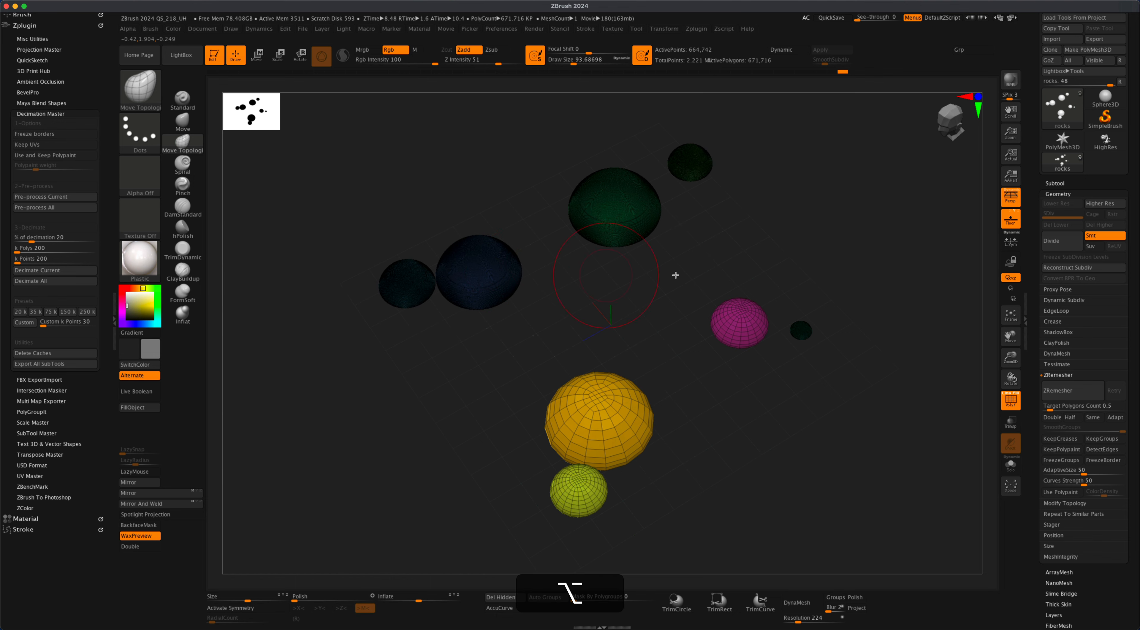
{"action": "left_click", "coordinate": [1057, 183]}
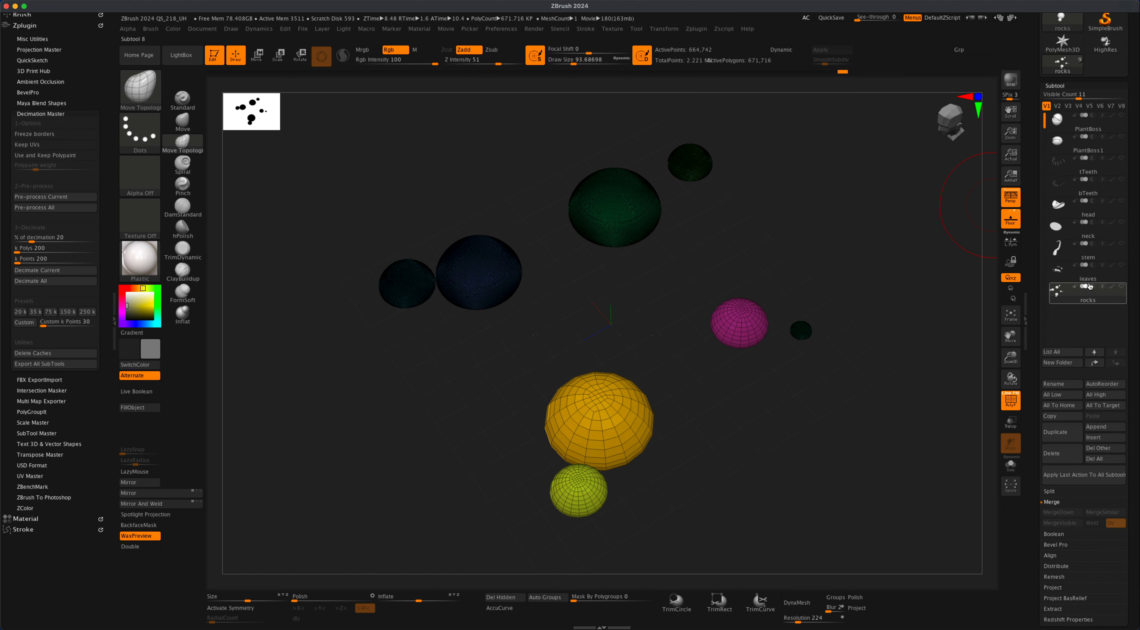
{"action": "left_click_drag", "start_coordinate": [805, 391], "coordinate": [775, 395]}
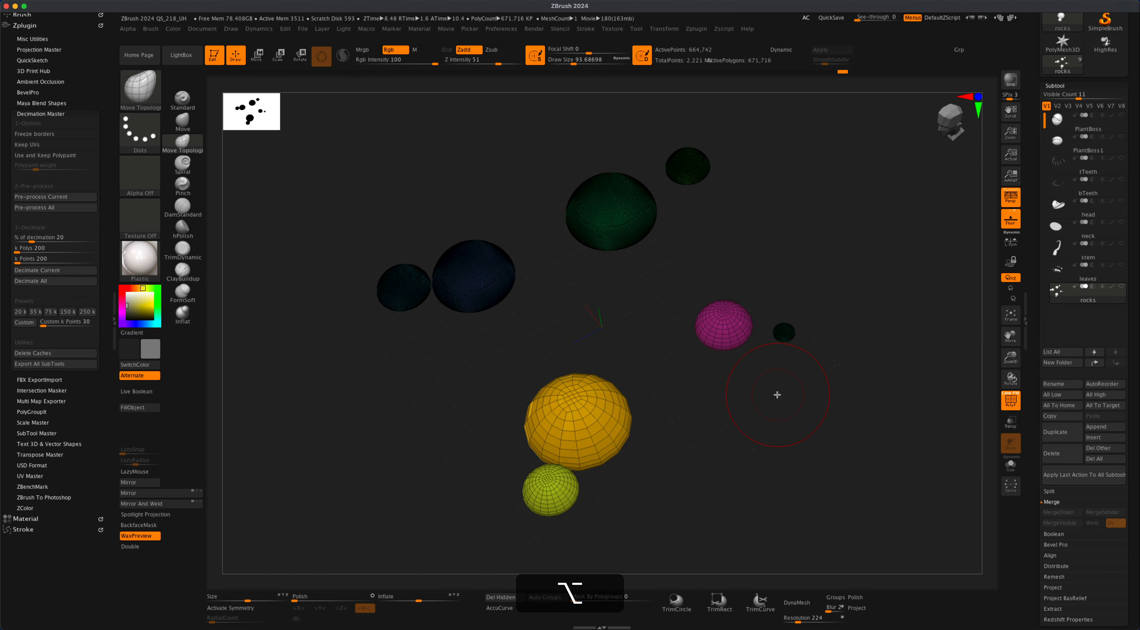
{"action": "left_click", "coordinate": [784, 333], "text": "shift+super"}
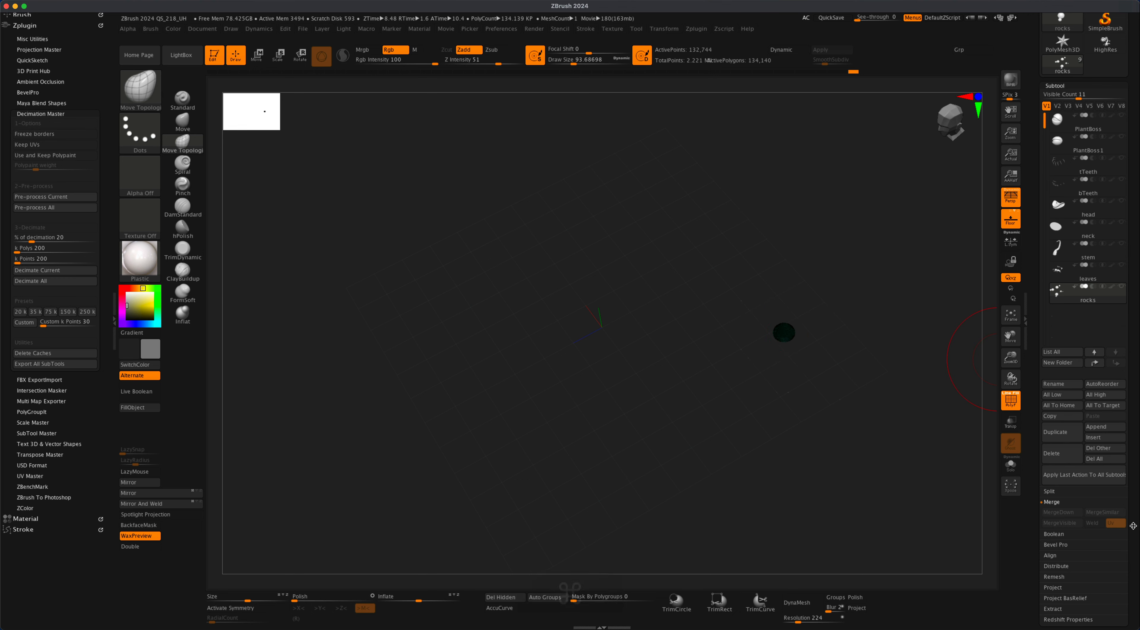
{"action": "scroll", "coordinate": [1137, 453], "scroll_direction": "down", "scroll_amount": 5}
{"action": "left_click", "coordinate": [1069, 447]}
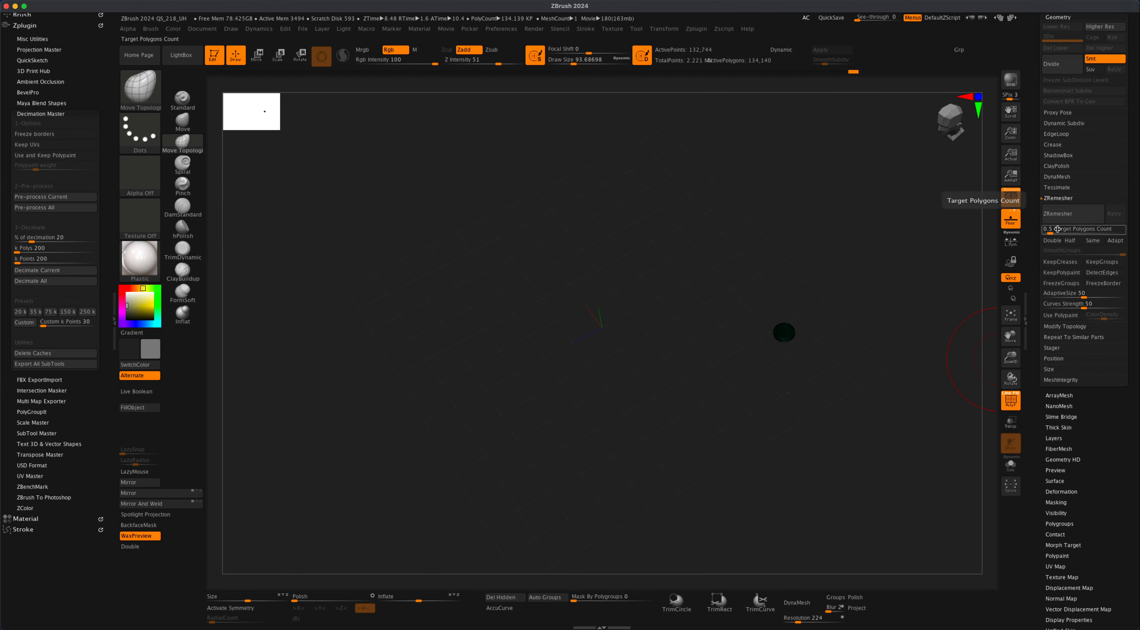
{"action": "left_click", "coordinate": [1057, 218]}
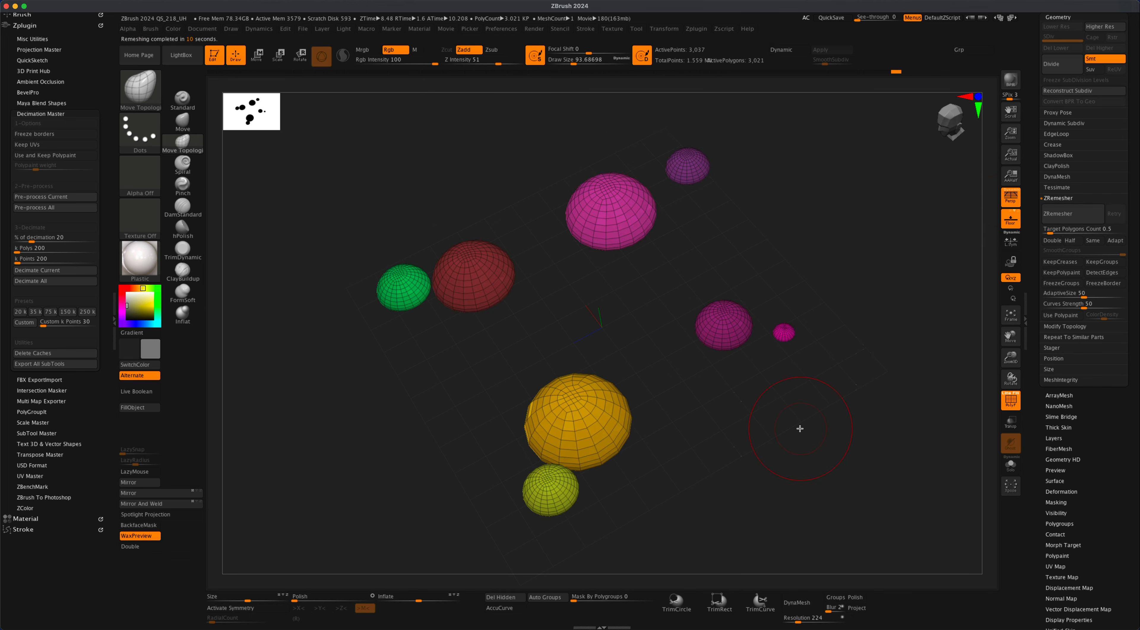
Examine the remeshed rocks' active point count and their topology from above and underneath.
{"action": "mouse_move", "coordinate": [800, 428]}
{"action": "left_mouse_down"}
{"action": "mouse_move", "coordinate": [814, 420]}
{"action": "mouse_move", "coordinate": [809, 402]}
{"action": "mouse_move", "coordinate": [804, 421]}
{"action": "mouse_move", "coordinate": [804, 387]}
{"action": "mouse_move", "coordinate": [787, 419]}
{"action": "mouse_move", "coordinate": [794, 356]}
{"action": "left_mouse_up"}
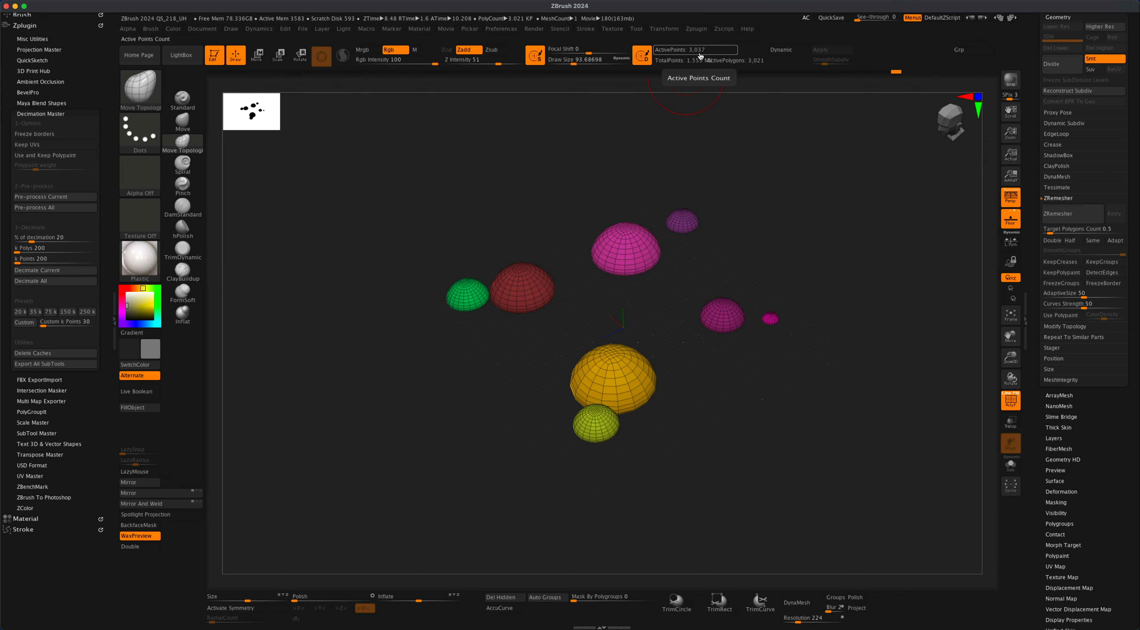
{"action": "left_click_drag", "start_coordinate": [825, 231], "coordinate": [650, 259]}
{"action": "mouse_move", "coordinate": [658, 370]}
{"action": "left_mouse_down"}
{"action": "mouse_move", "coordinate": [652, 338]}
{"action": "mouse_move", "coordinate": [565, 318]}
{"action": "mouse_move", "coordinate": [565, 336]}
{"action": "mouse_move", "coordinate": [633, 363]}
{"action": "left_mouse_up"}
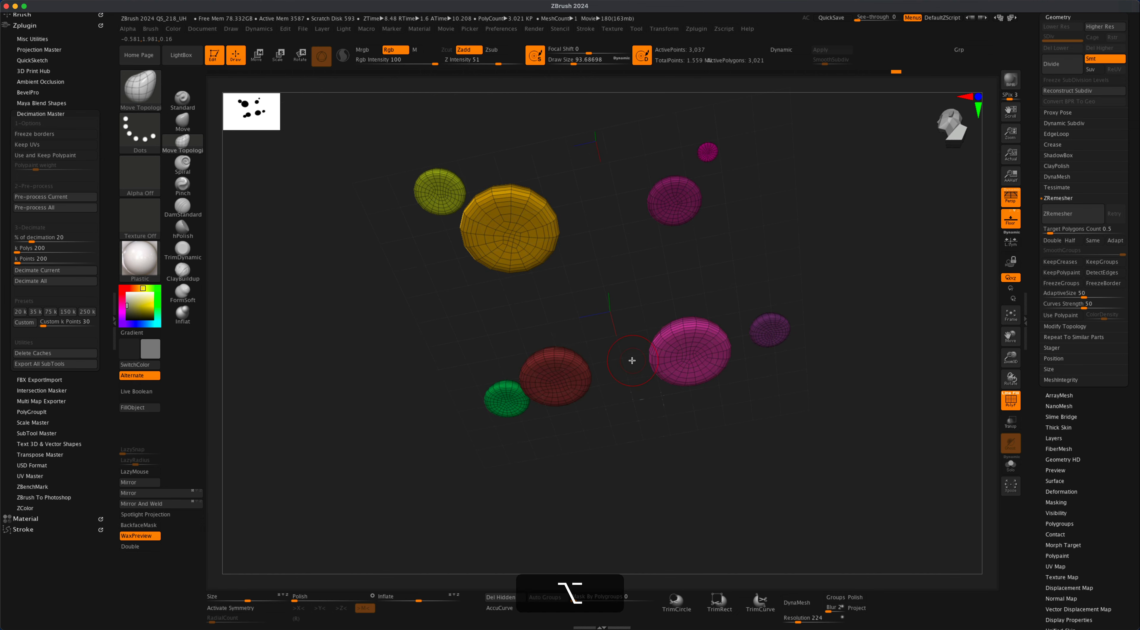
Switch to the ZModeler brush and set its edge action to Delete with the EdgeLoop Complete target.
{"action": "left_click_drag", "start_coordinate": [628, 295], "coordinate": [605, 278], "text": "alt"}
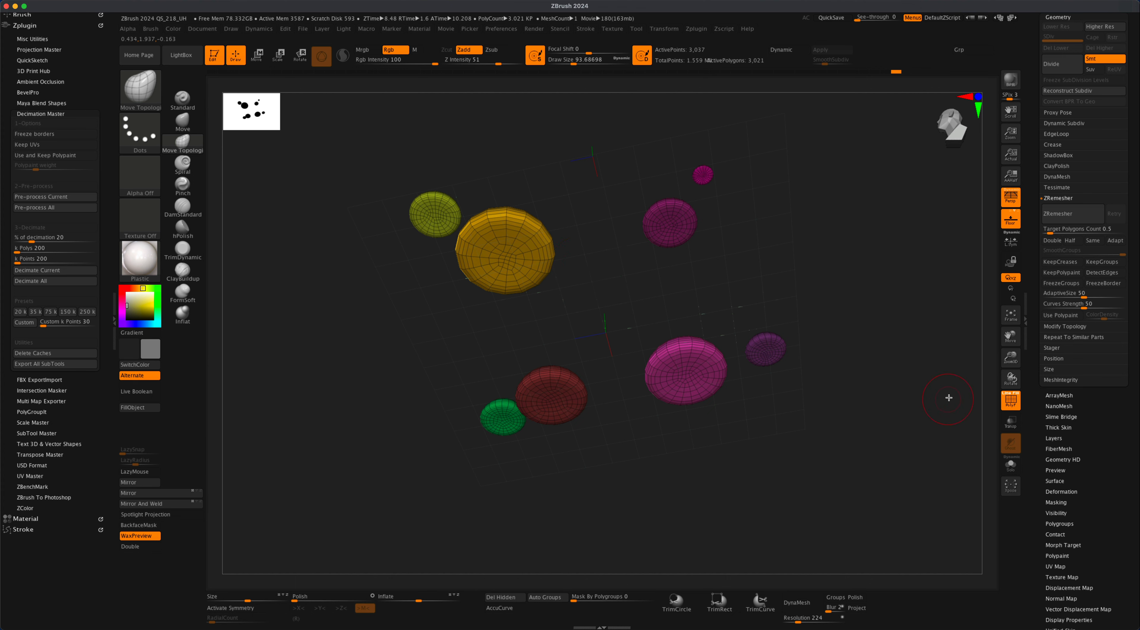
{"action": "left_click_drag", "start_coordinate": [859, 385], "coordinate": [858, 388]}
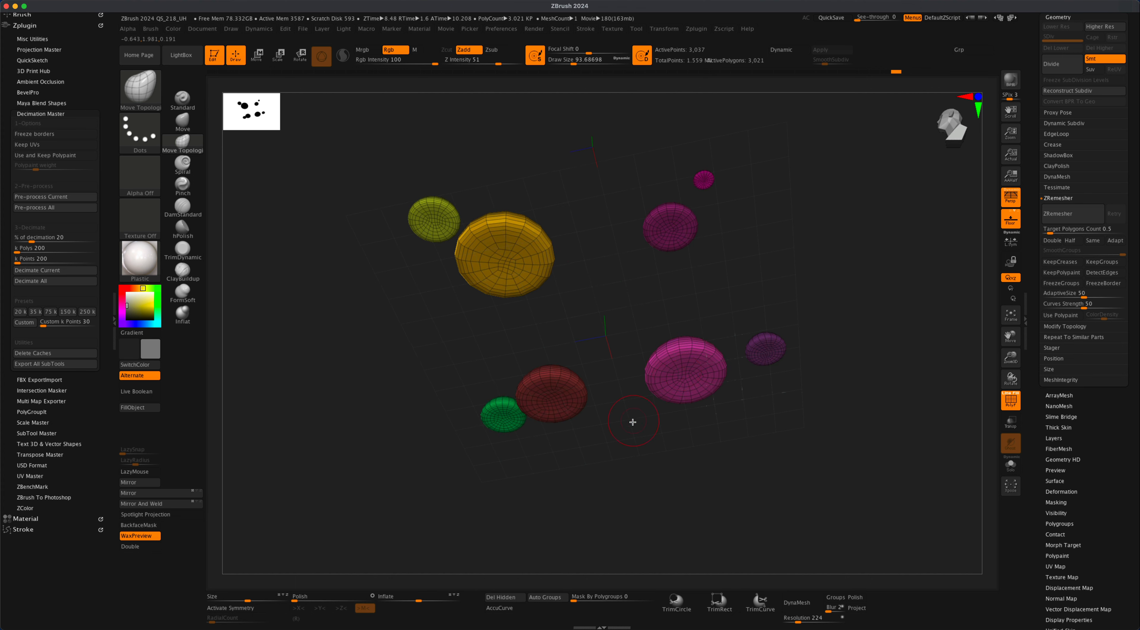
{"action": "left_click_drag", "start_coordinate": [633, 422], "coordinate": [845, 439], "text": "alt"}
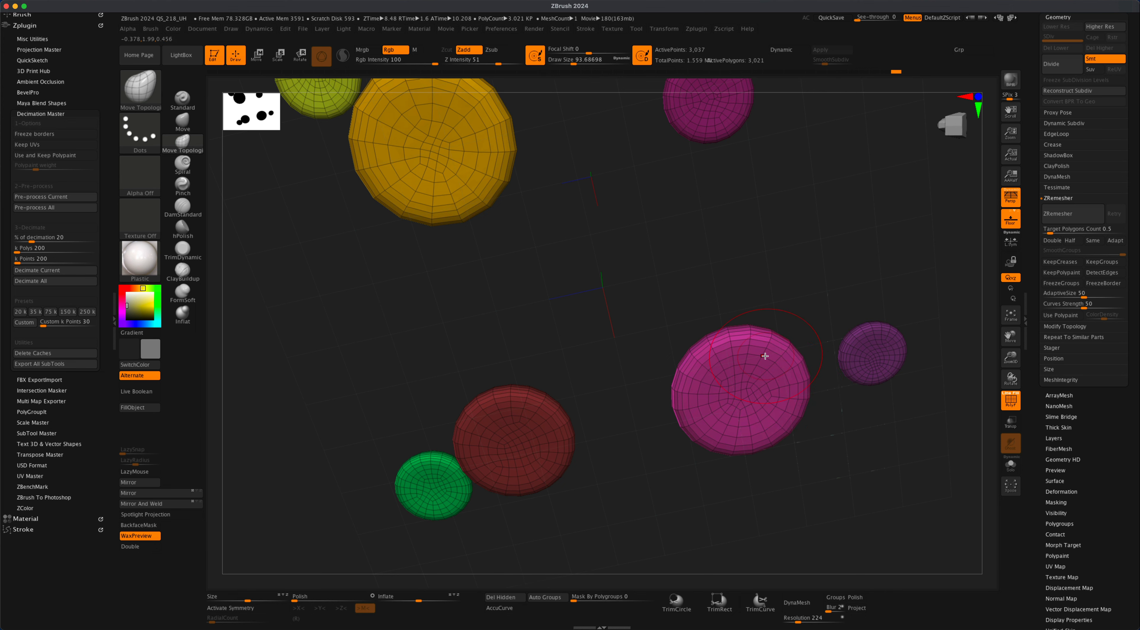
{"action": "key", "text": "b"}
{"action": "left_click", "coordinate": [928, 328]}
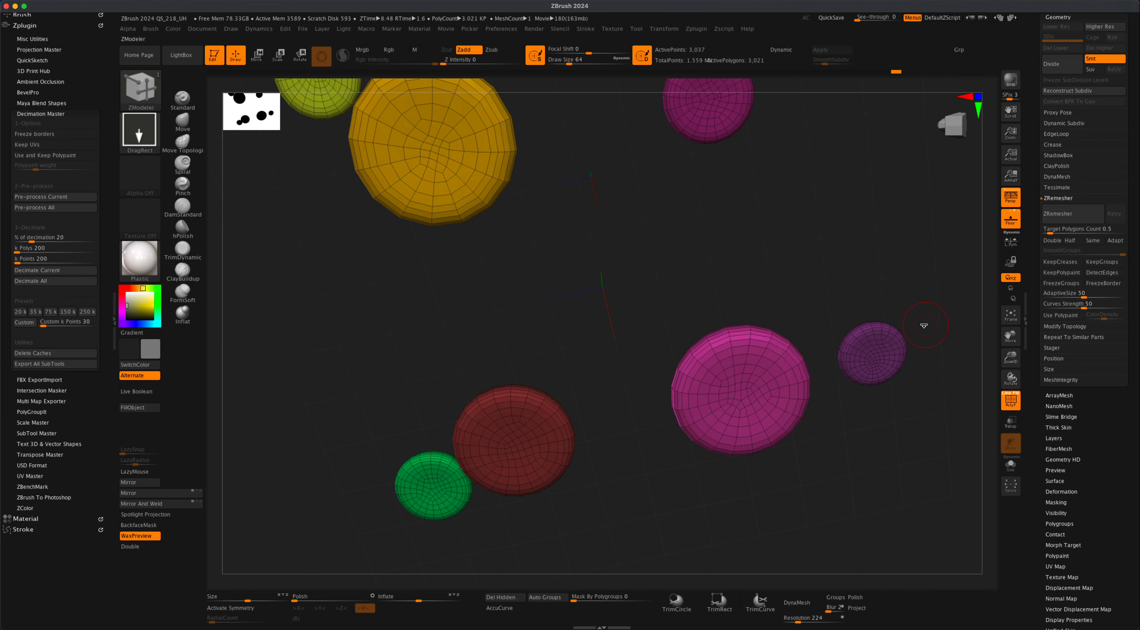
{"action": "left_click_drag", "start_coordinate": [646, 251], "coordinate": [575, 201], "text": "alt"}
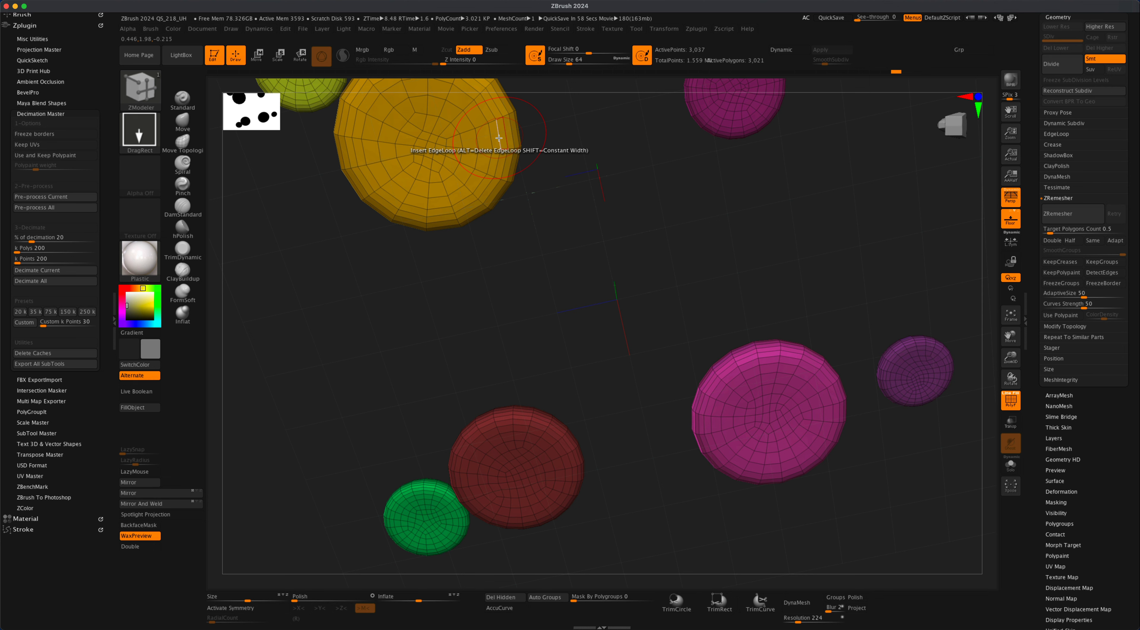
{"action": "key", "text": "space"}
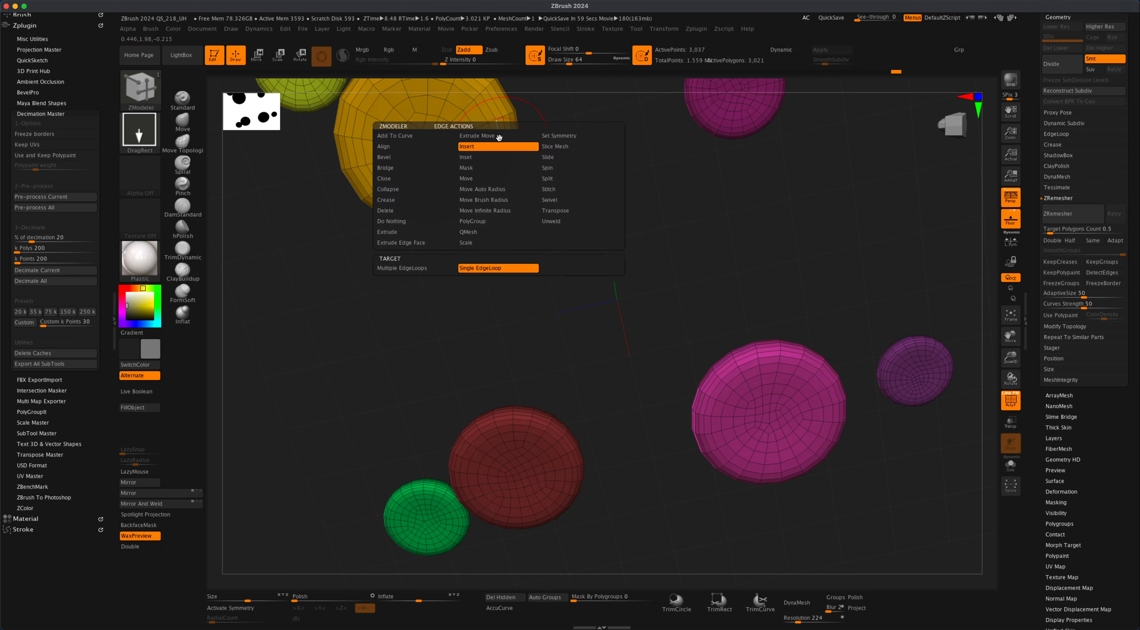
{"action": "left_click", "coordinate": [403, 211]}
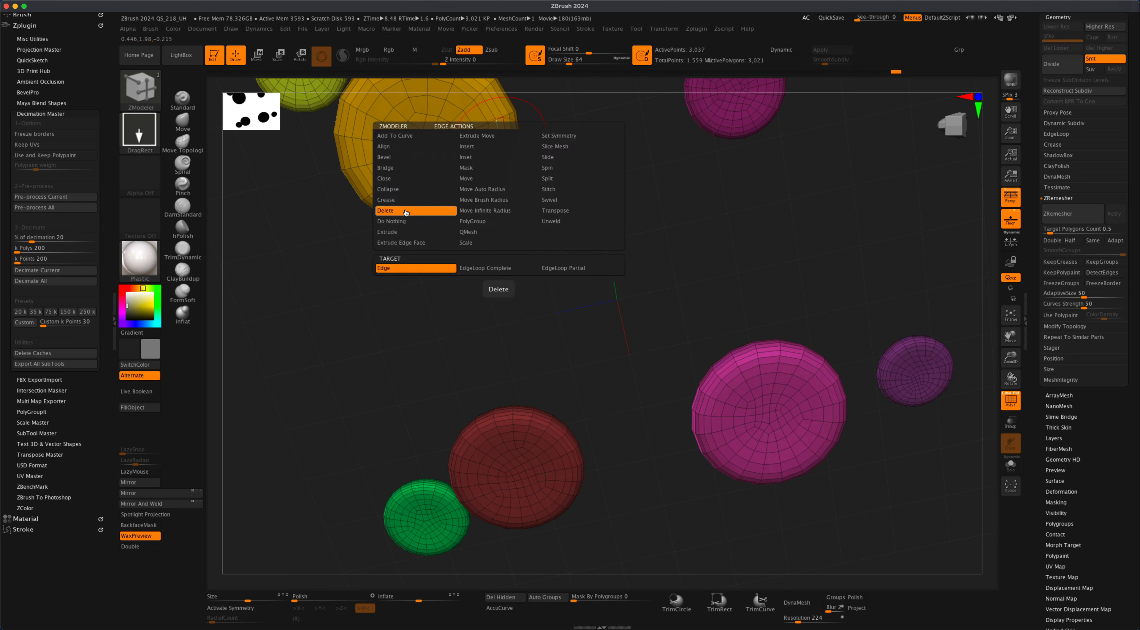
{"action": "left_click", "coordinate": [496, 270]}
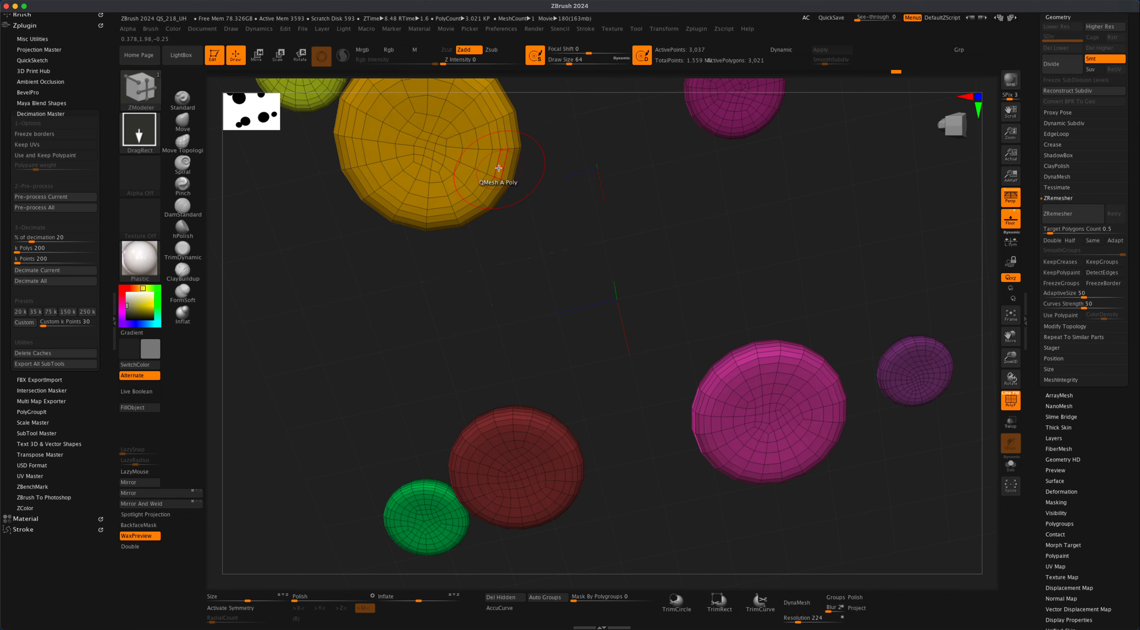
Delete two complete edge loops near the base of the large yellow rock.
{"action": "left_click", "coordinate": [497, 138]}
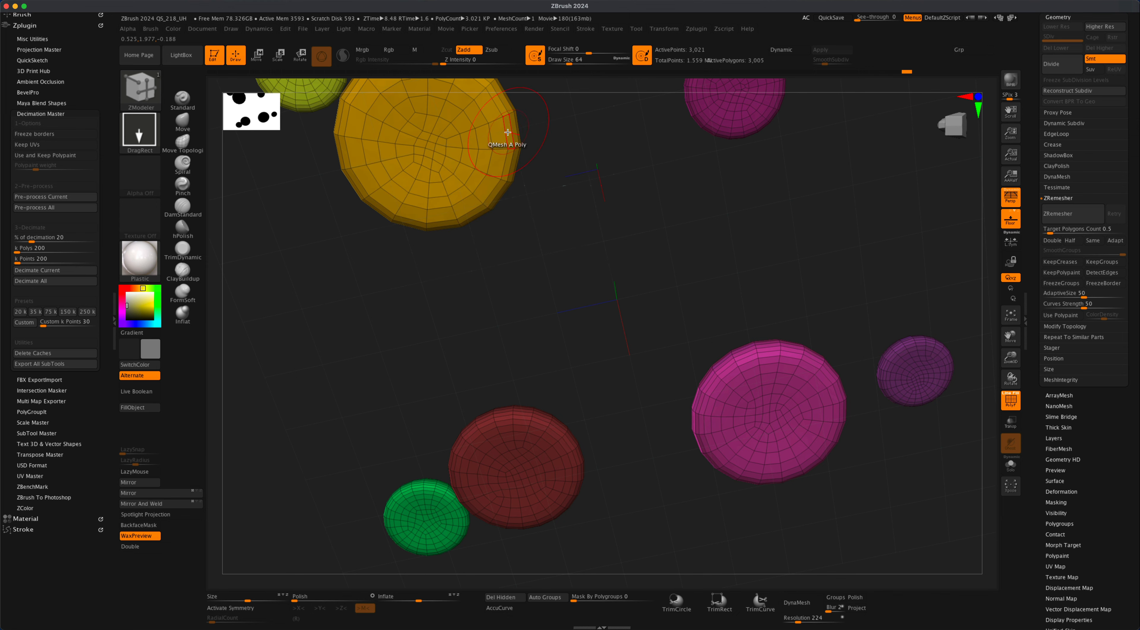
{"action": "key", "text": "alt"}
{"action": "left_click_drag", "start_coordinate": [583, 198], "coordinate": [575, 367]}
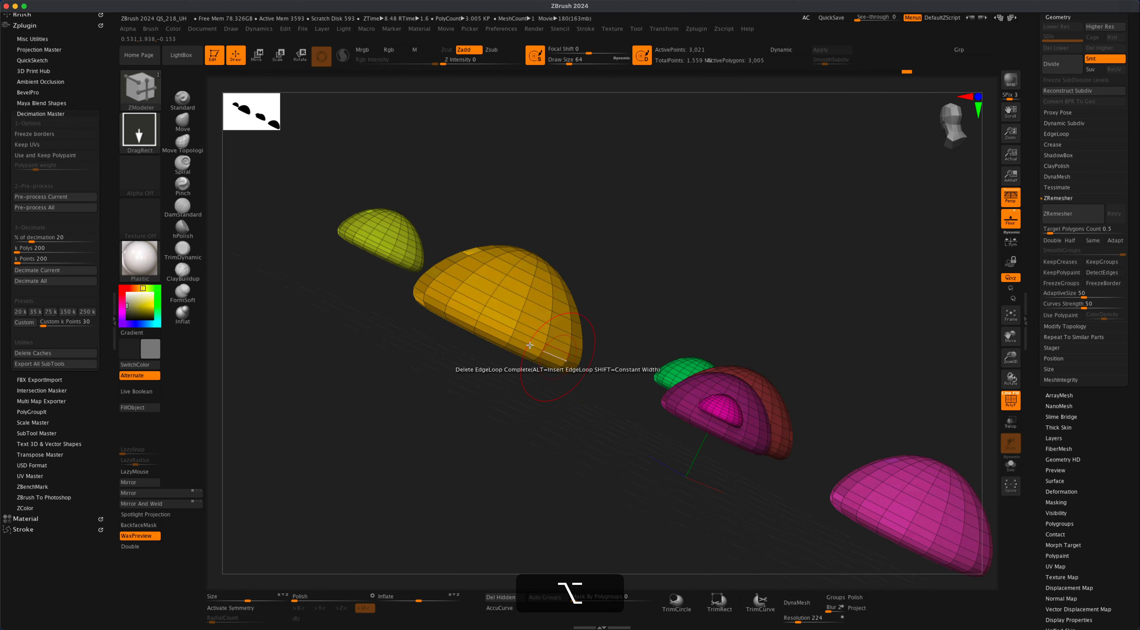
{"action": "left_click", "coordinate": [504, 328]}
{"action": "left_click_drag", "start_coordinate": [563, 425], "coordinate": [617, 345]}
{"action": "mouse_move", "coordinate": [657, 221]}
{"action": "left_mouse_down", "text": "alt"}
{"action": "mouse_move", "coordinate": [674, 279]}
{"action": "mouse_move", "coordinate": [740, 270]}
{"action": "left_mouse_up", "text": "alt"}
Make the leaves subtool active, frame it and give each leaf its own polygroup with Auto Groups.
{"action": "left_click_drag", "start_coordinate": [1131, 128], "coordinate": [1131, 233]}
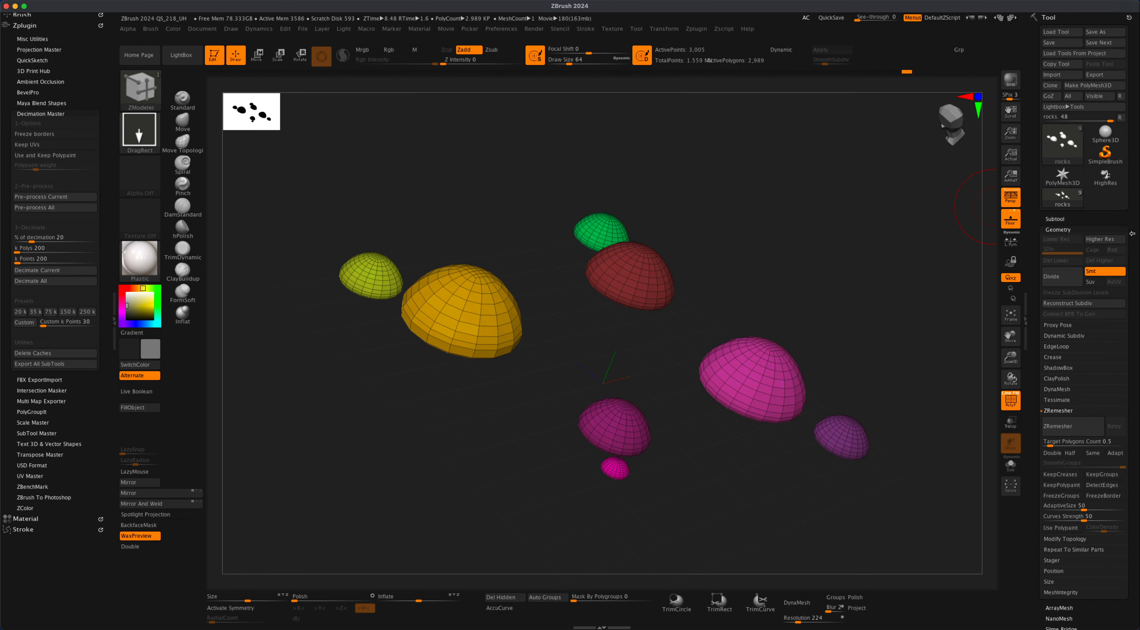
{"action": "left_click", "coordinate": [1062, 220]}
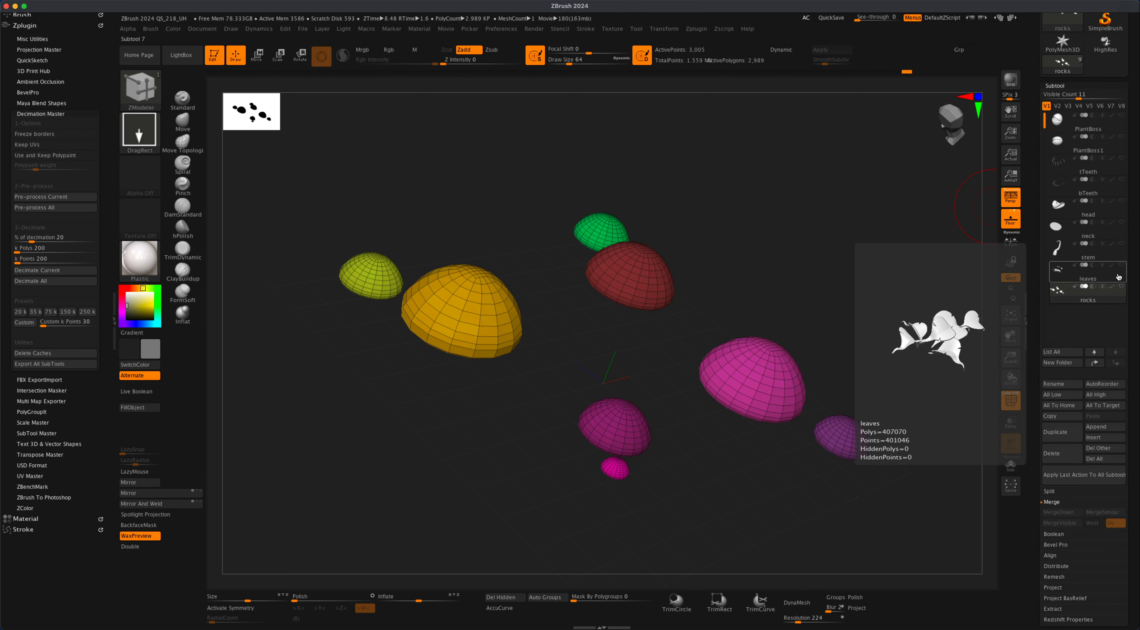
{"action": "left_click", "coordinate": [1085, 278]}
{"action": "key", "text": "f"}
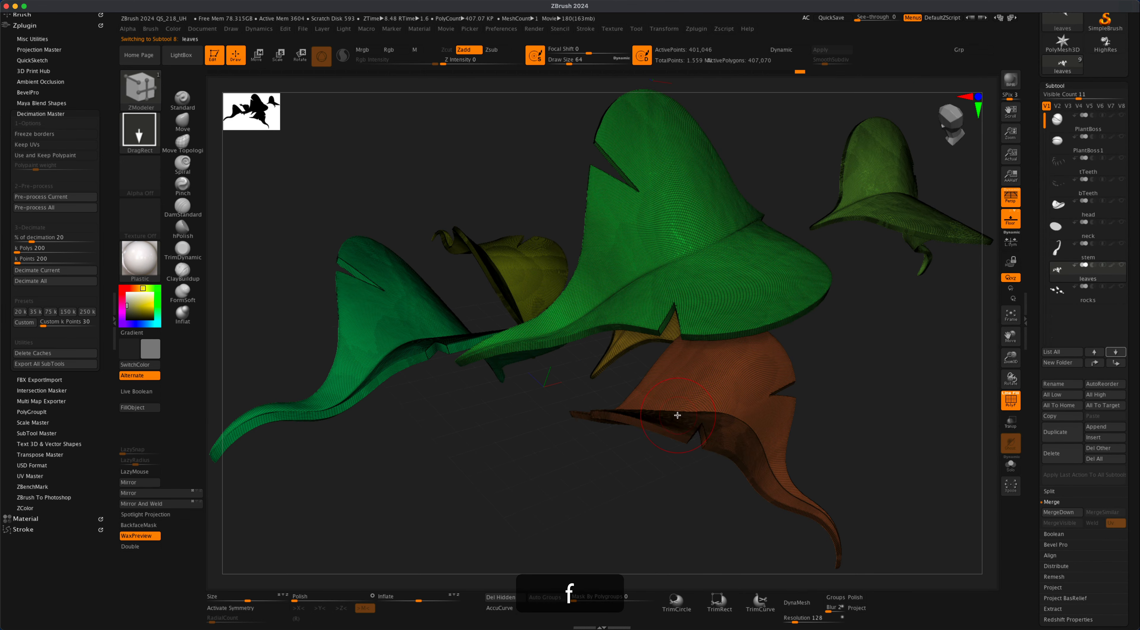
{"action": "left_click", "coordinate": [539, 598]}
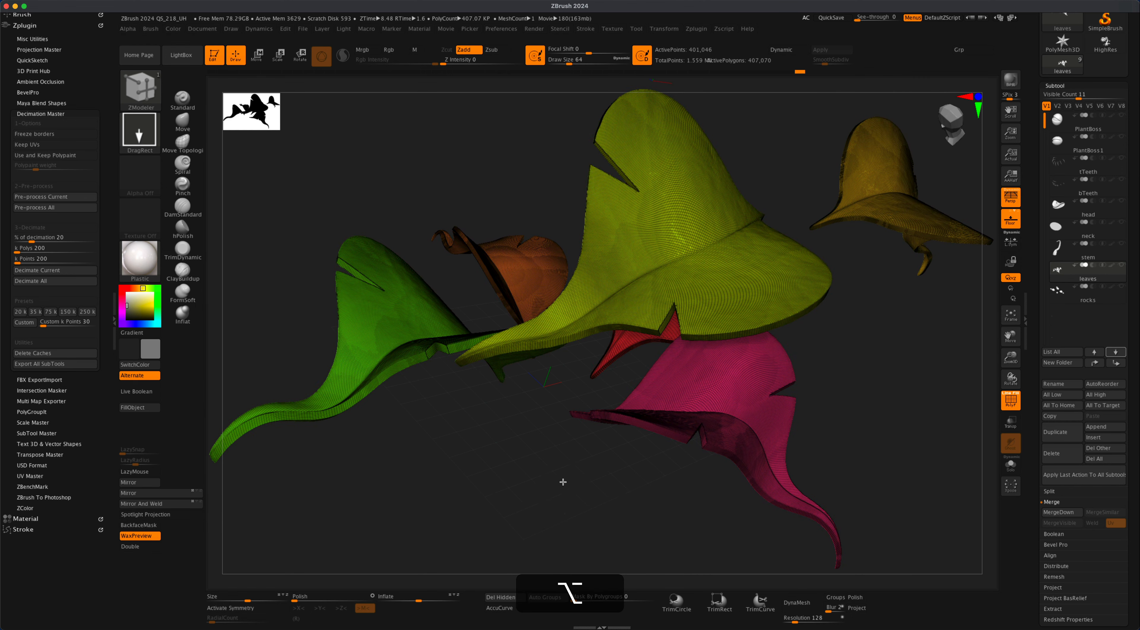
{"action": "left_click_drag", "start_coordinate": [562, 481], "coordinate": [593, 485], "text": "alt"}
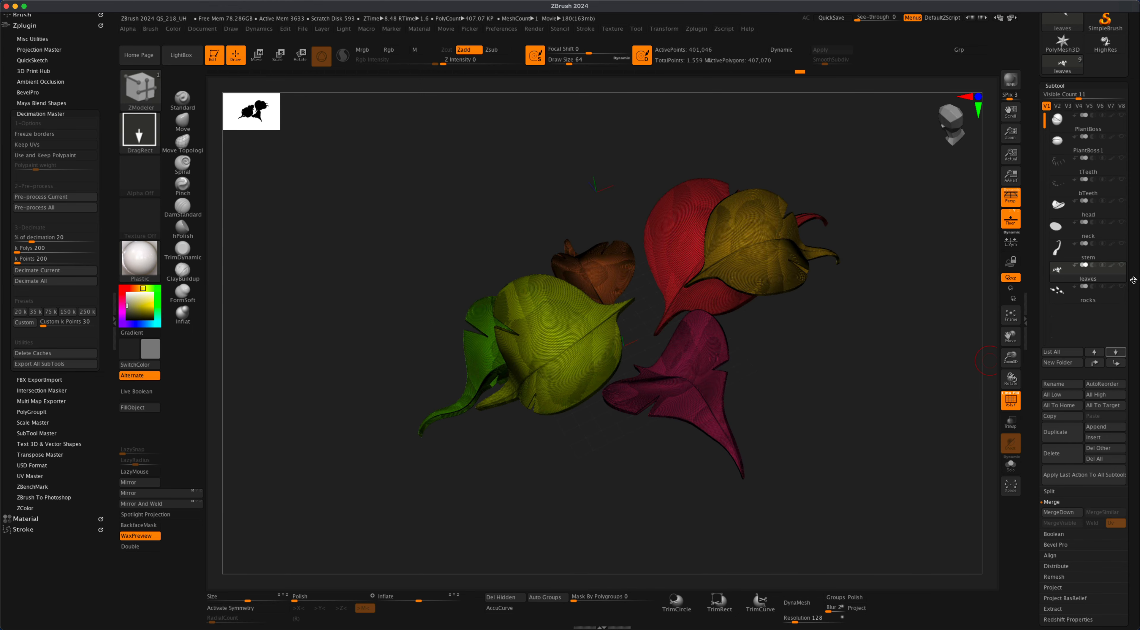
Isolate the large red leaf of the leaves subtool.
{"action": "left_click_drag", "start_coordinate": [1134, 281], "coordinate": [1138, 383]}
{"action": "mouse_move", "coordinate": [829, 372]}
{"action": "left_mouse_down"}
{"action": "mouse_move", "coordinate": [837, 389]}
{"action": "mouse_move", "coordinate": [823, 376]}
{"action": "left_mouse_up"}
{"action": "key", "text": "shift+super"}
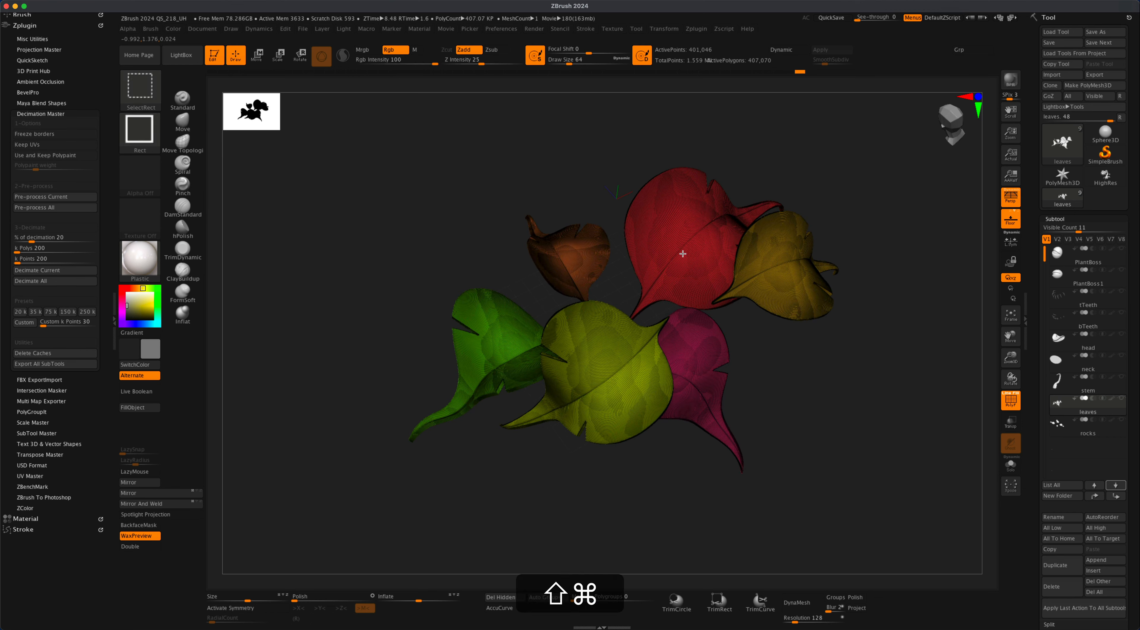
{"action": "left_click", "coordinate": [683, 253], "text": "shift+super"}
{"action": "left_click_drag", "start_coordinate": [1134, 392], "coordinate": [1134, 325]}
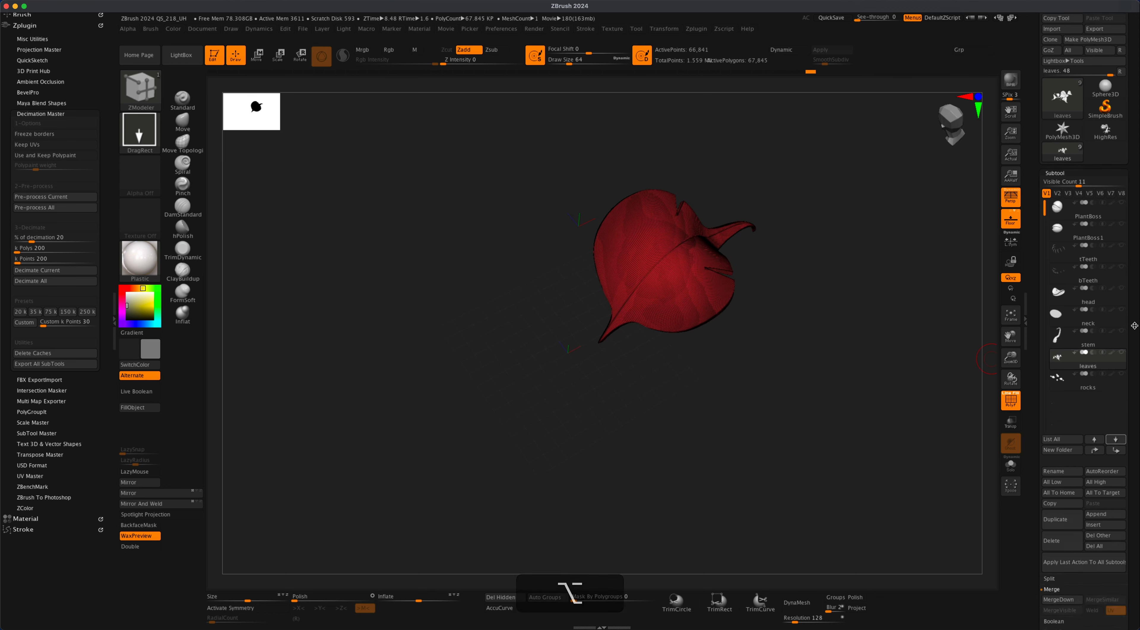
{"action": "scroll", "coordinate": [1075, 389], "scroll_direction": "down", "scroll_amount": 5}
Set the ZRemesher target polygon count to 1, turn off Adapt and try to remesh the isolated red leaf.
{"action": "left_click", "coordinate": [1062, 527]}
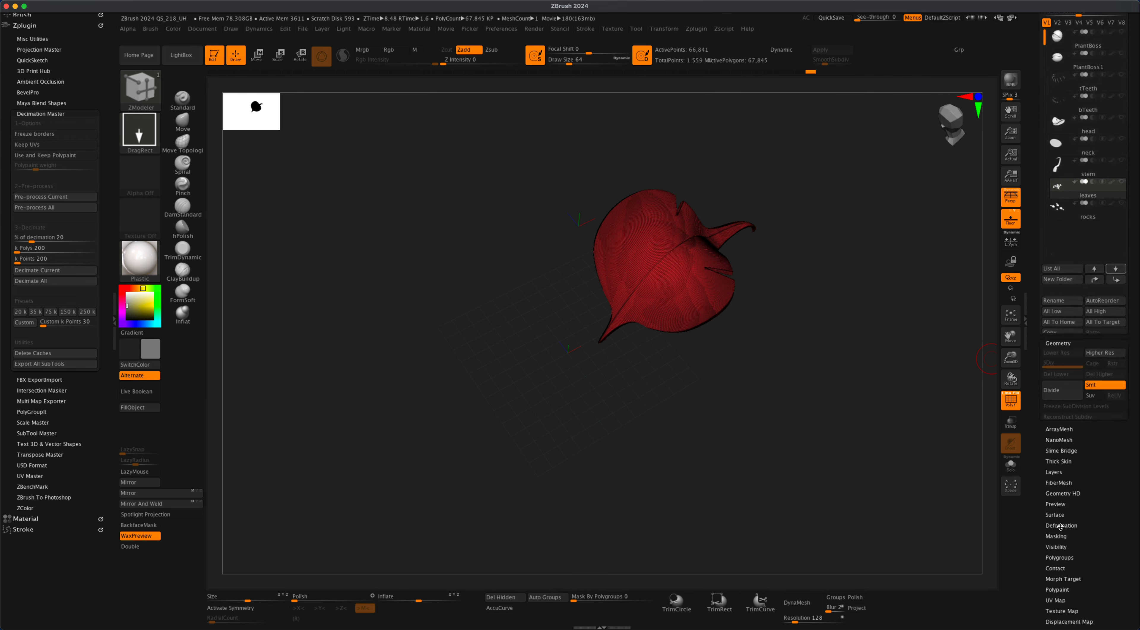
{"action": "left_click", "coordinate": [1072, 228]}
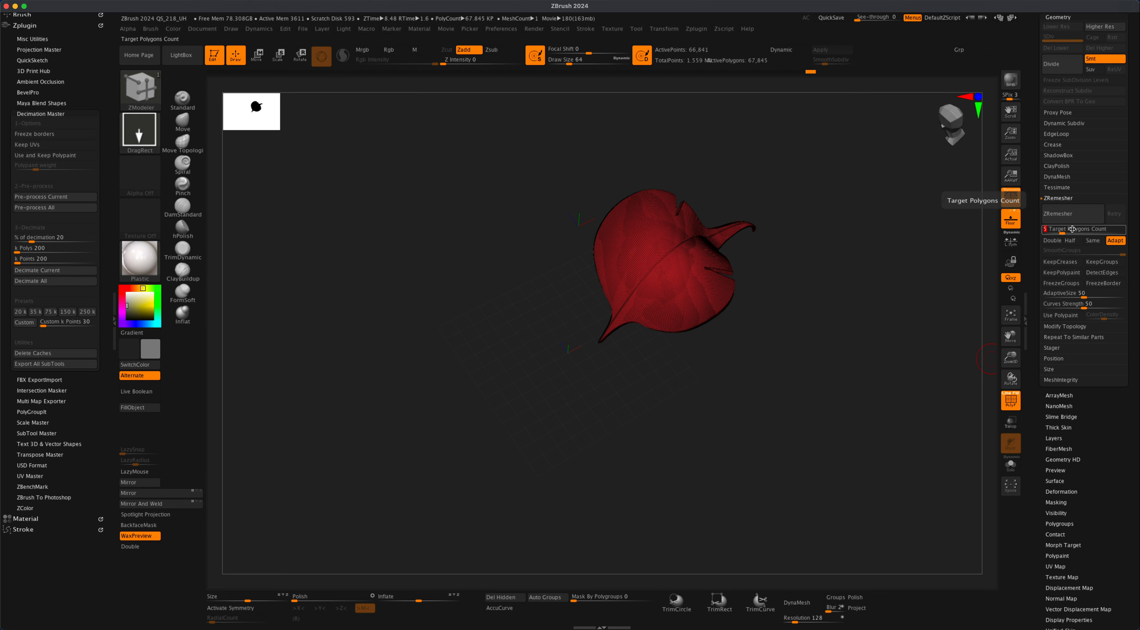
{"action": "type", "text": "1"}
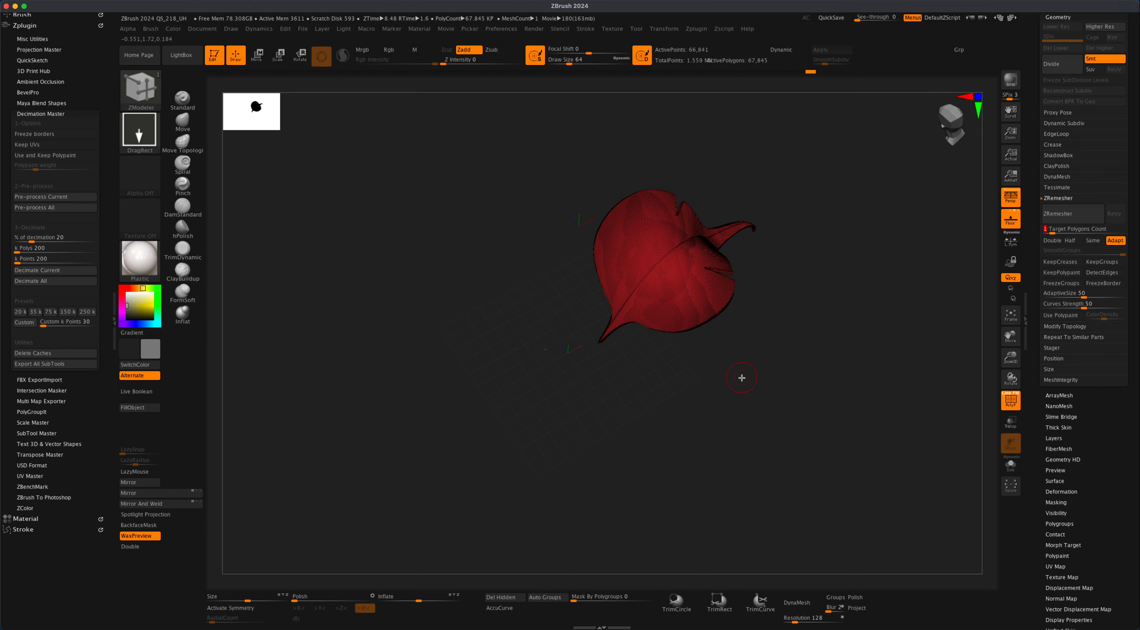
{"action": "left_click_drag", "start_coordinate": [740, 377], "coordinate": [729, 378]}
{"action": "left_click_drag", "start_coordinate": [687, 257], "coordinate": [796, 409]}
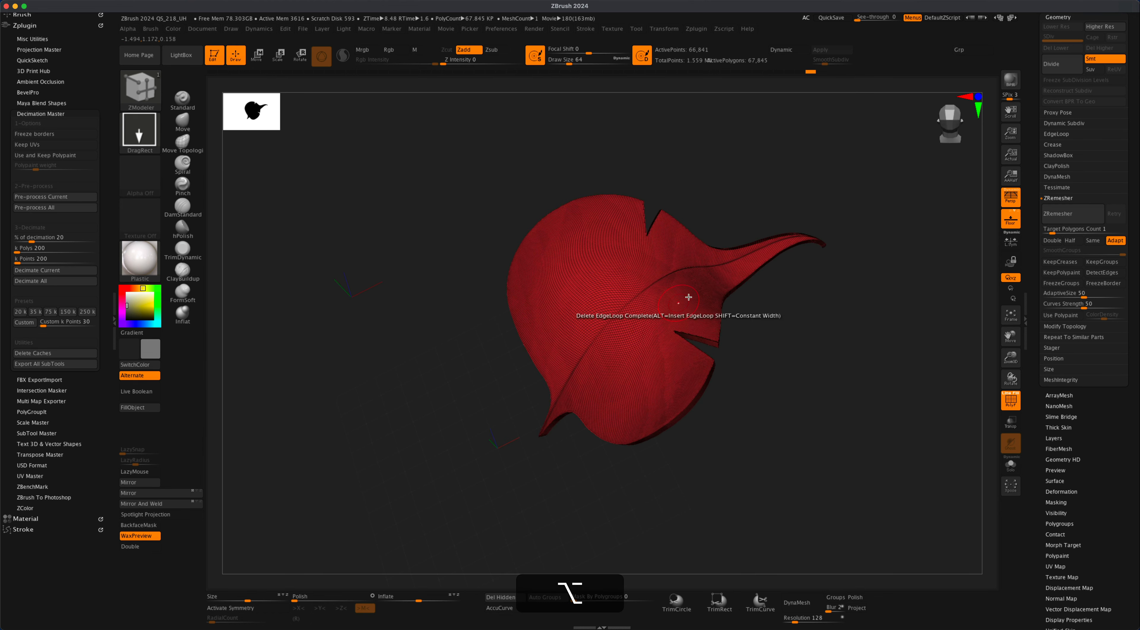
{"action": "left_click_drag", "start_coordinate": [755, 345], "coordinate": [783, 382]}
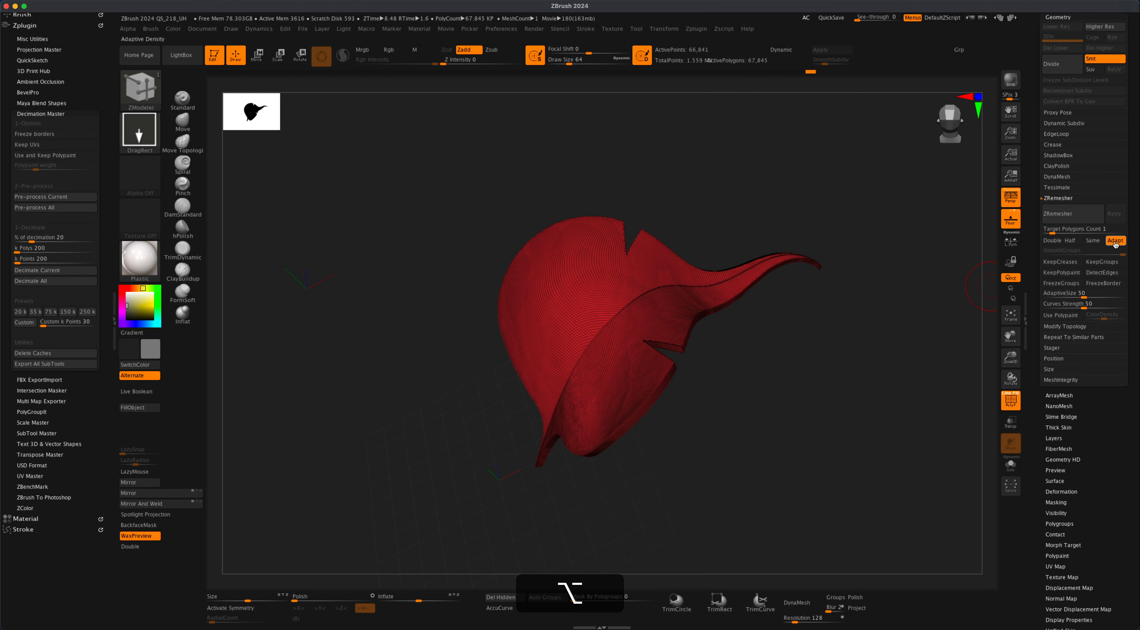
{"action": "left_click", "coordinate": [1073, 214]}
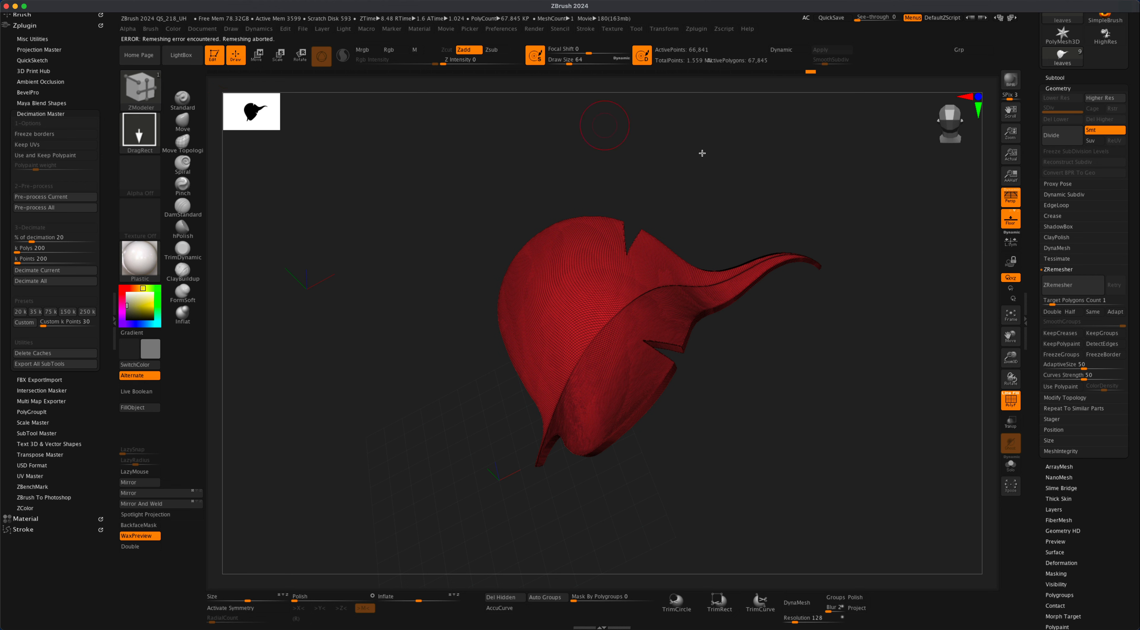
Unhide all leaves, check their mesh integrity, run Fix Mesh and repeat the integrity check.
{"action": "left_click", "coordinate": [1060, 451]}
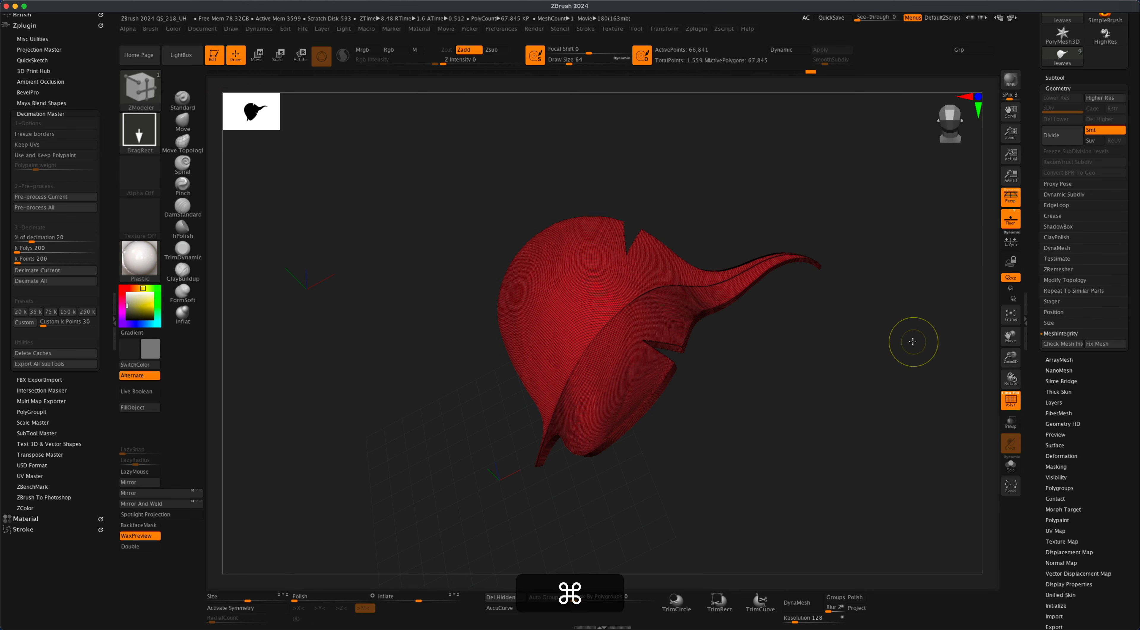
{"action": "left_click", "coordinate": [912, 338], "text": "shift+super"}
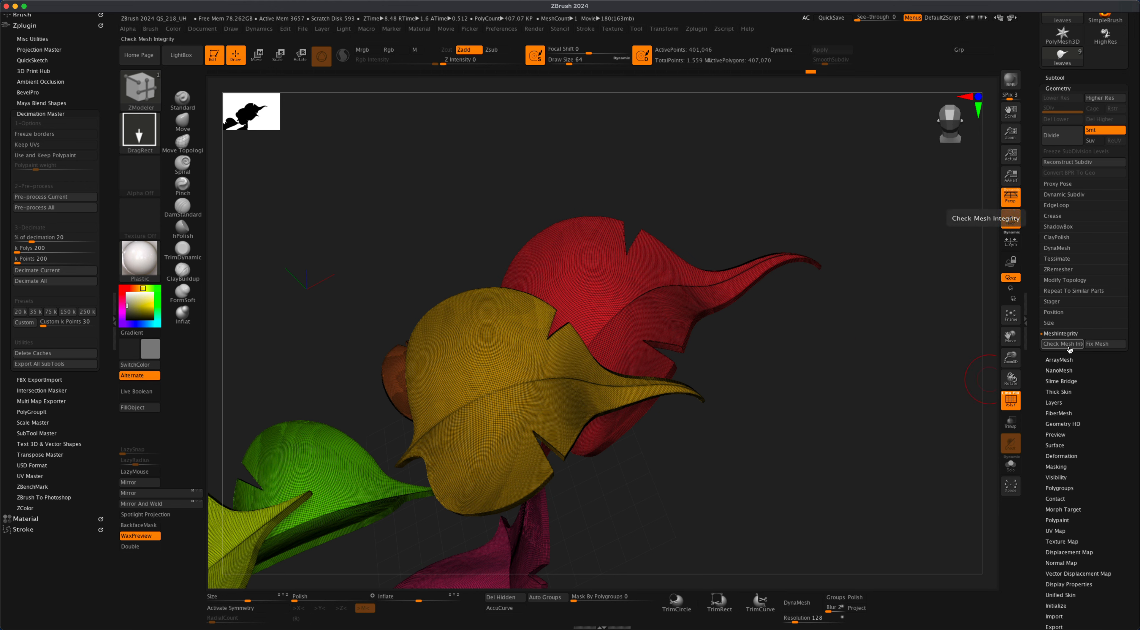
{"action": "left_click", "coordinate": [1061, 345]}
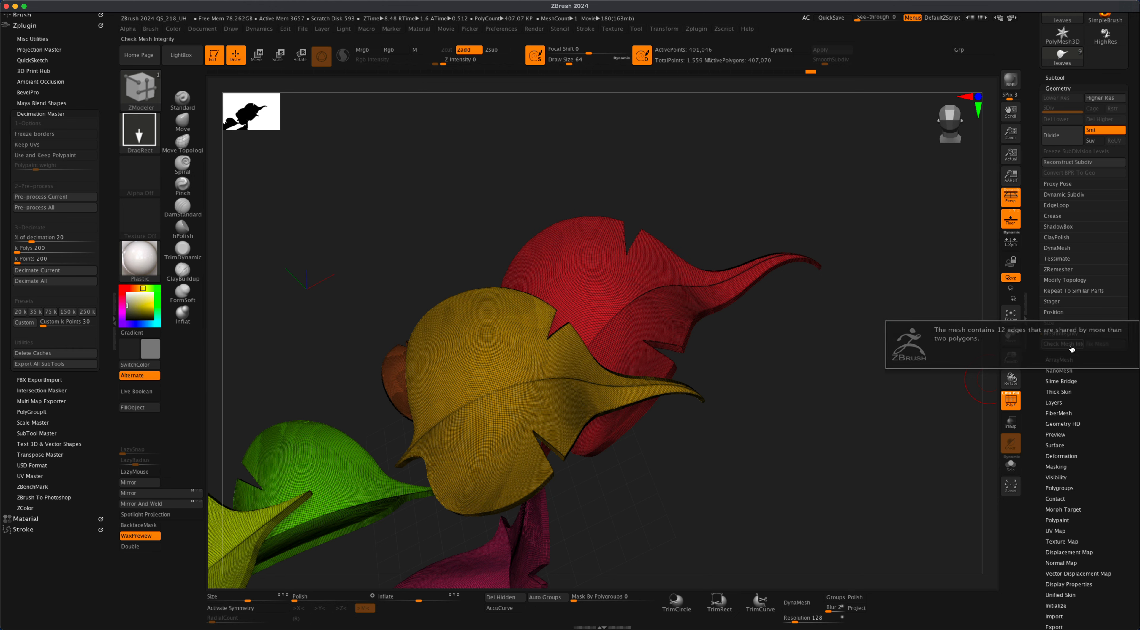
{"action": "left_click", "coordinate": [1103, 348]}
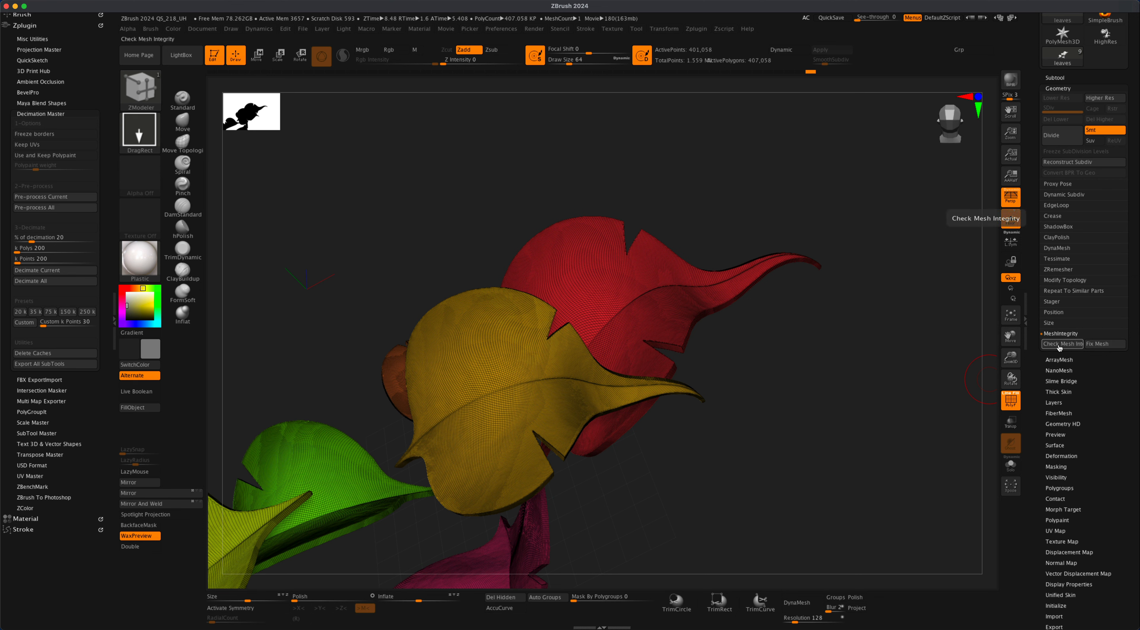
{"action": "left_click", "coordinate": [1065, 345]}
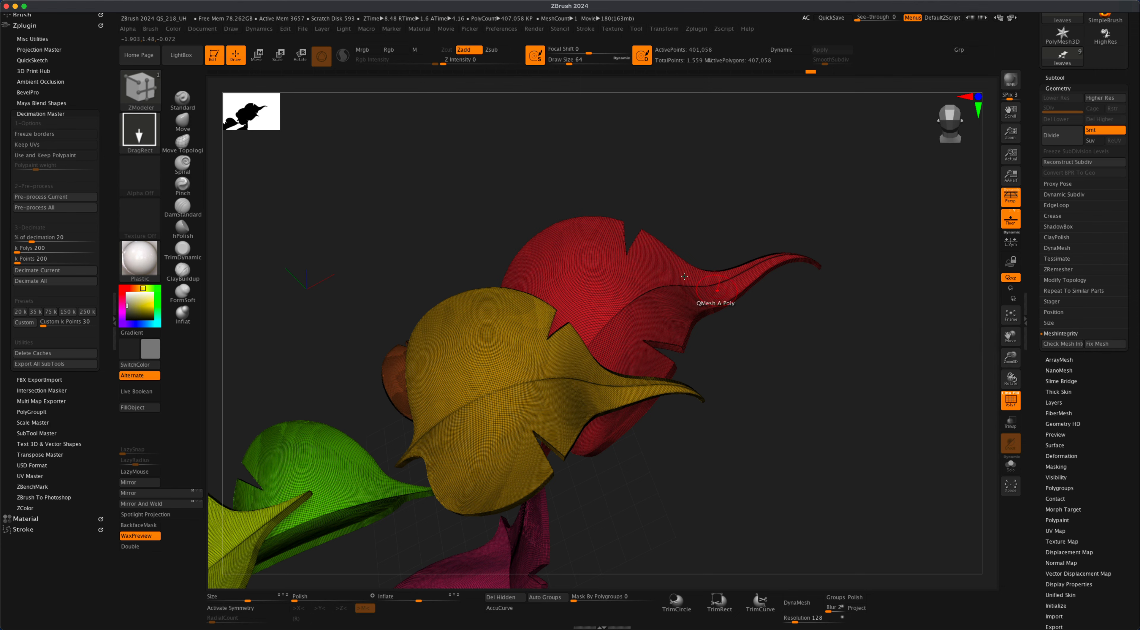
Return to the ZRemesher settings and isolate the repaired red leaf again.
{"action": "left_click_drag", "start_coordinate": [736, 452], "coordinate": [707, 361], "text": "alt"}
{"action": "left_click_drag", "start_coordinate": [783, 405], "coordinate": [854, 420]}
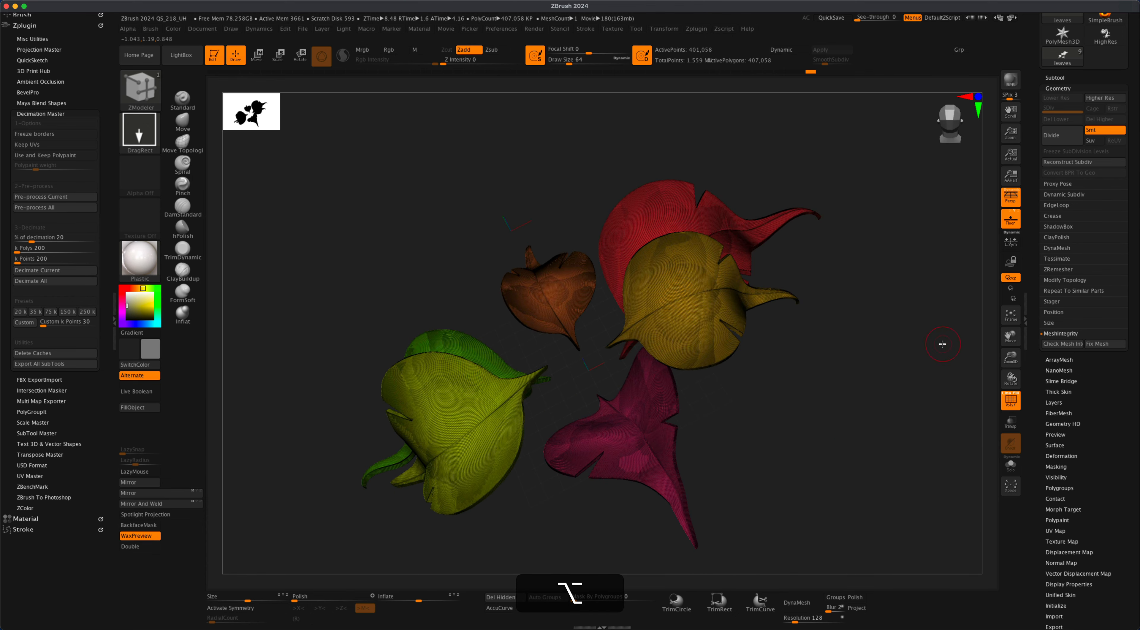
{"action": "left_click", "coordinate": [1070, 269]}
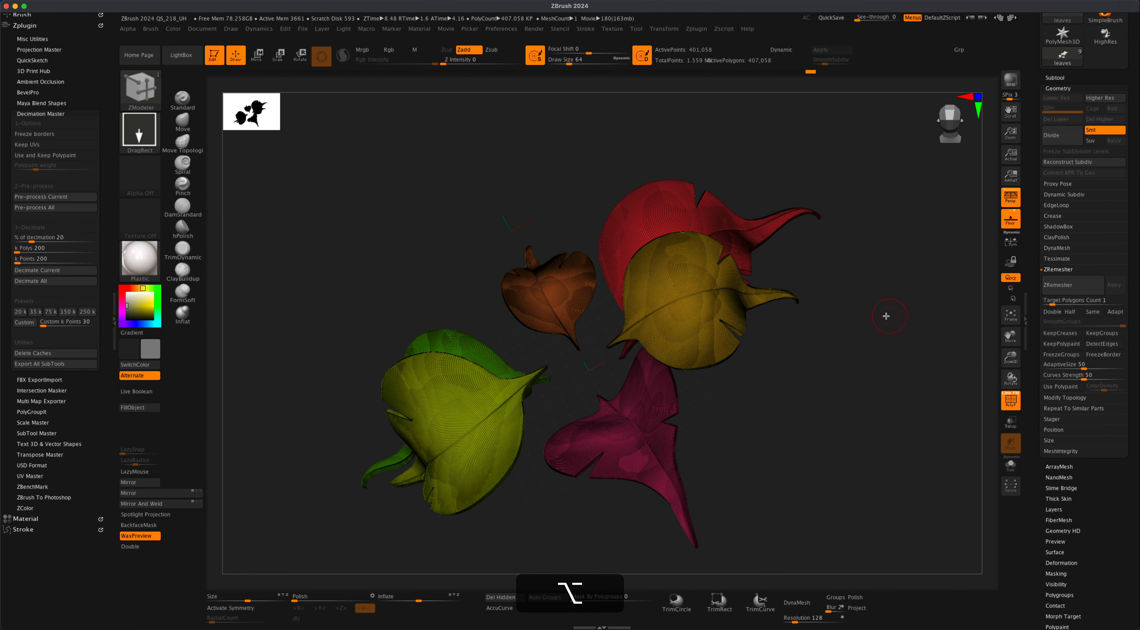
{"action": "left_click_drag", "start_coordinate": [885, 318], "coordinate": [696, 247]}
{"action": "left_click", "coordinate": [659, 229], "text": "shift+super"}
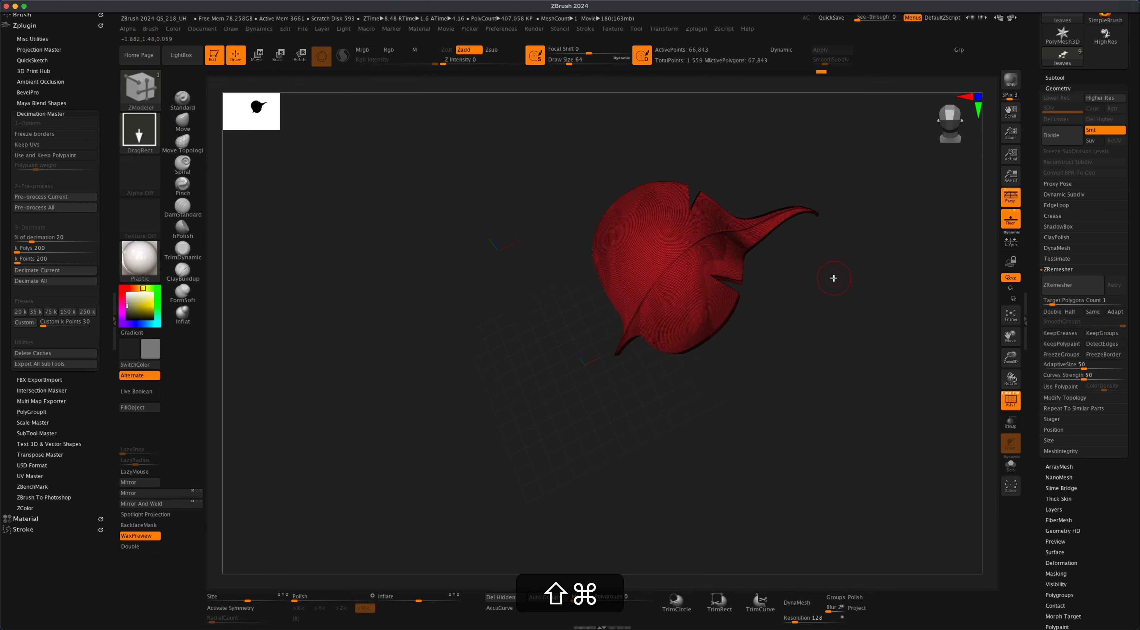
{"action": "left_click_drag", "start_coordinate": [832, 277], "coordinate": [833, 335]}
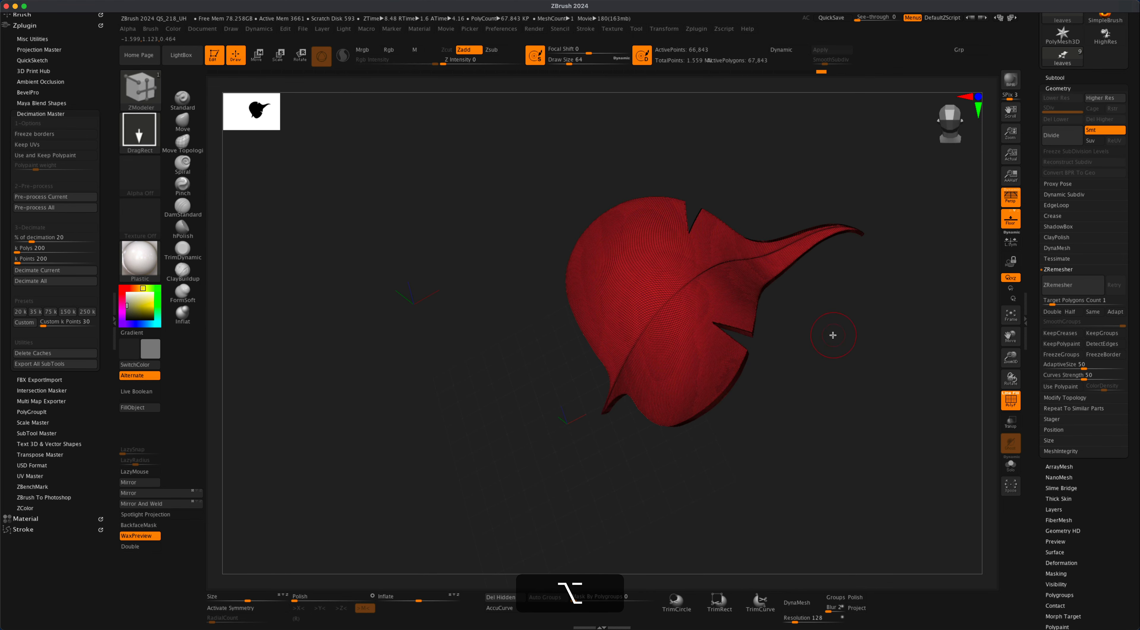
ZRemesh the red leaf with a target polygon count of 1 and Adapt enabled, and unhide the other leaves.
{"action": "left_click", "coordinate": [1051, 301]}
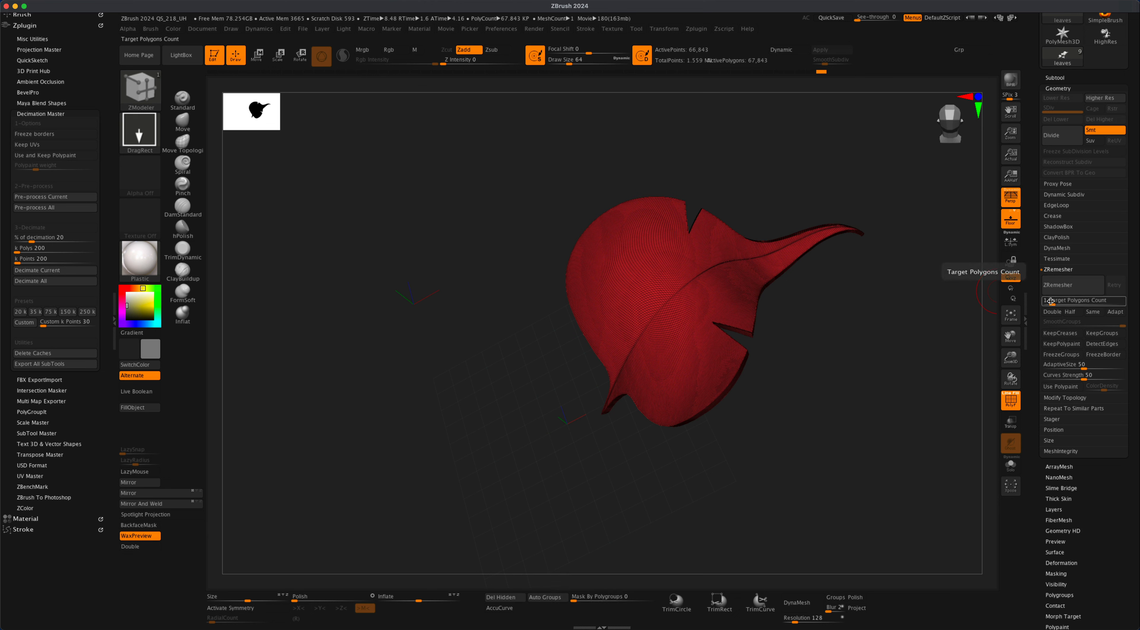
{"action": "left_click", "coordinate": [1115, 311]}
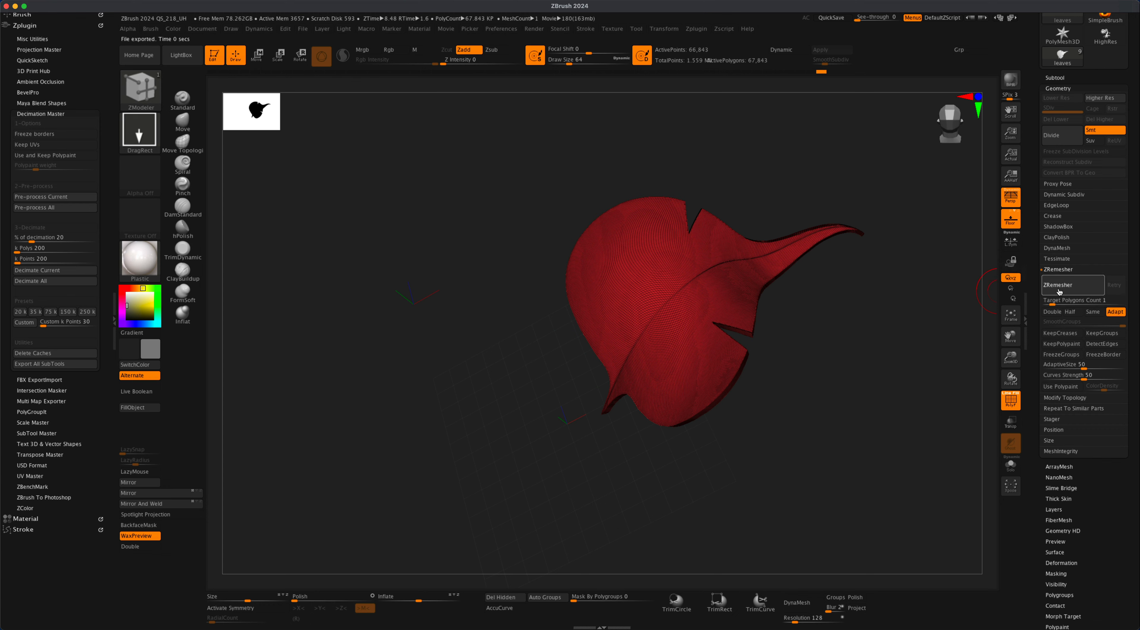
{"action": "mouse_move", "coordinate": [903, 343]}
{"action": "left_mouse_down"}
{"action": "mouse_move", "coordinate": [815, 354]}
{"action": "mouse_move", "coordinate": [914, 340]}
{"action": "mouse_move", "coordinate": [883, 346]}
{"action": "mouse_move", "coordinate": [900, 346]}
{"action": "left_mouse_up"}
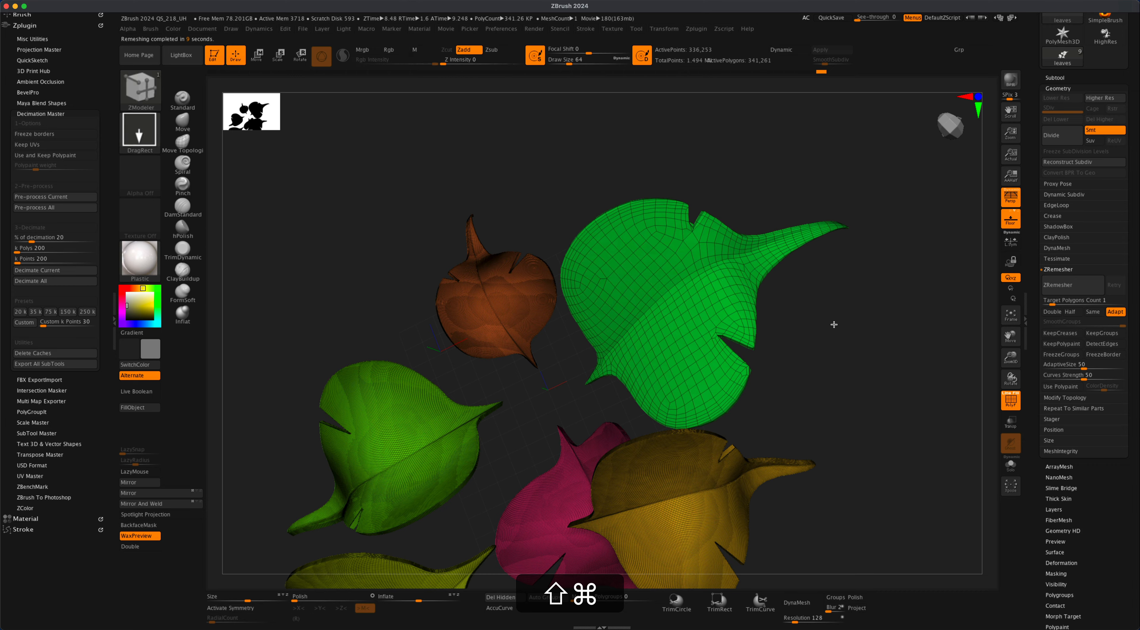
Isolate the remeshed green leaf, turn off Adapt, ZRemesh it again at Half the polygon count and unhide the other leaves.
{"action": "mouse_move", "coordinate": [832, 323]}
{"action": "left_mouse_down"}
{"action": "mouse_move", "coordinate": [845, 322]}
{"action": "mouse_move", "coordinate": [824, 333]}
{"action": "left_mouse_up"}
{"action": "left_click", "coordinate": [704, 283], "text": "shift+super"}
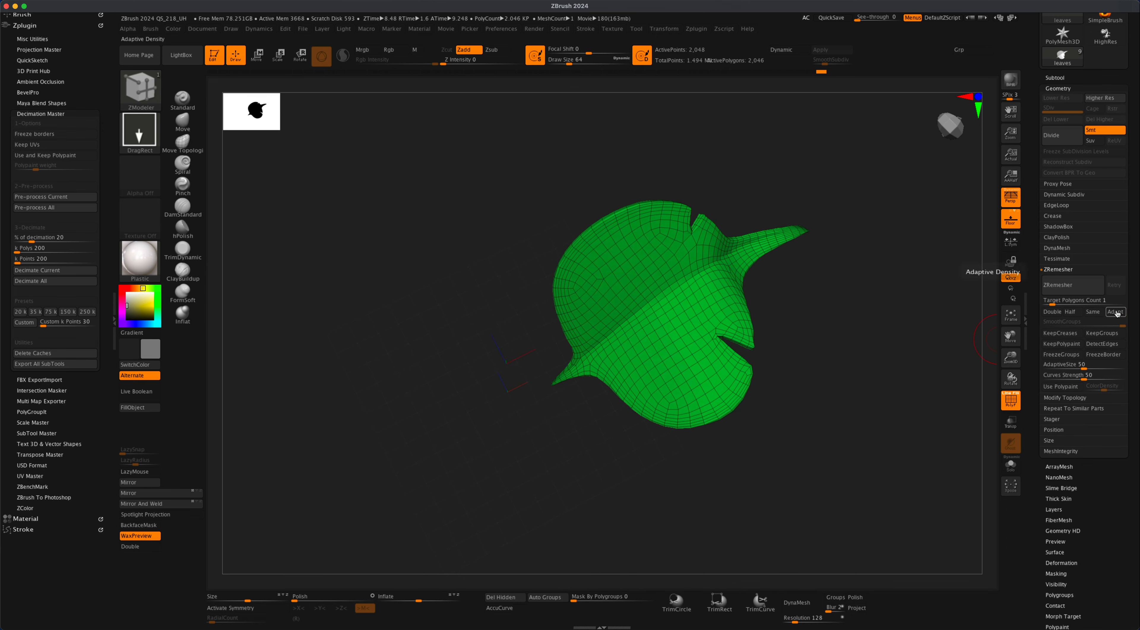
{"action": "key", "text": "super+shift+z"}
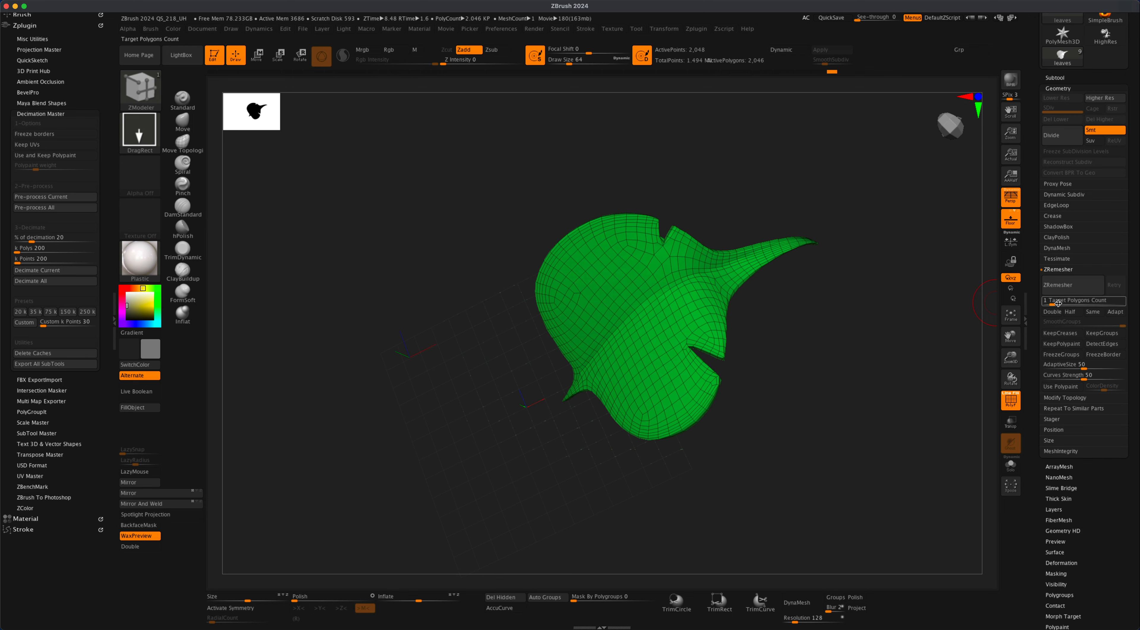
{"action": "left_click", "coordinate": [1073, 313]}
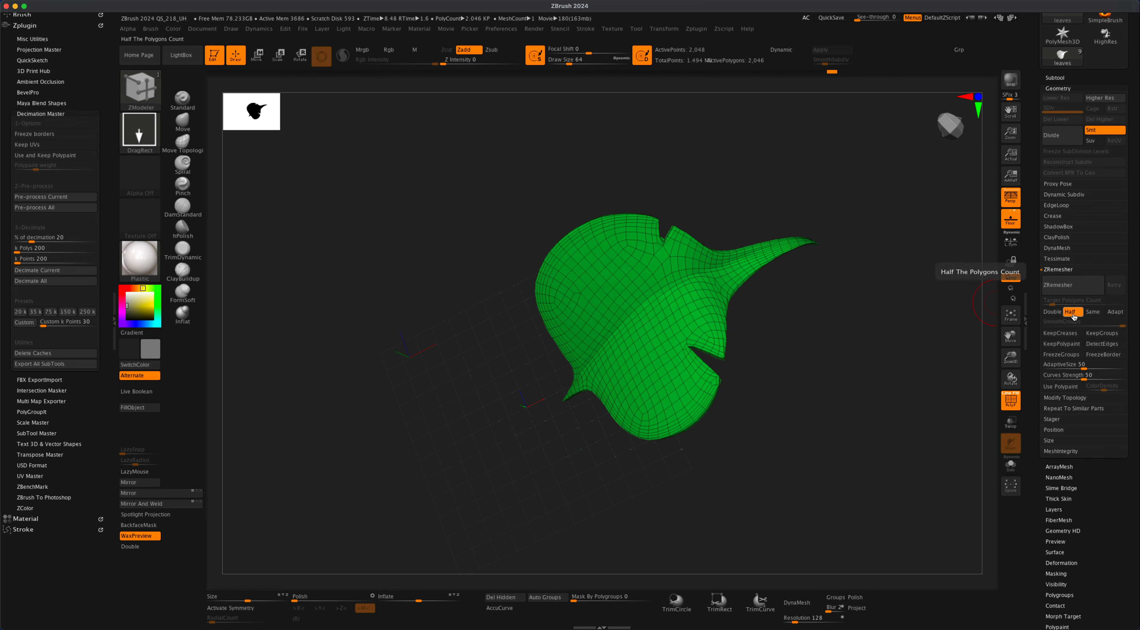
{"action": "left_click", "coordinate": [1069, 287]}
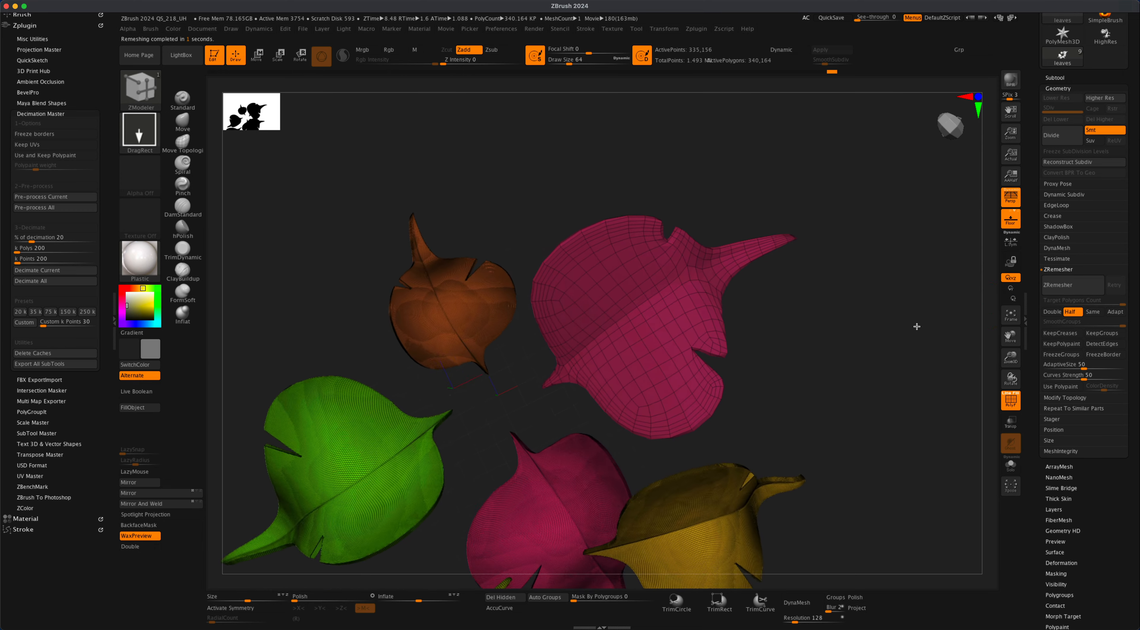
{"action": "mouse_move", "coordinate": [917, 326]}
{"action": "left_mouse_down"}
{"action": "mouse_move", "coordinate": [820, 330]}
{"action": "mouse_move", "coordinate": [939, 324]}
{"action": "left_mouse_up"}
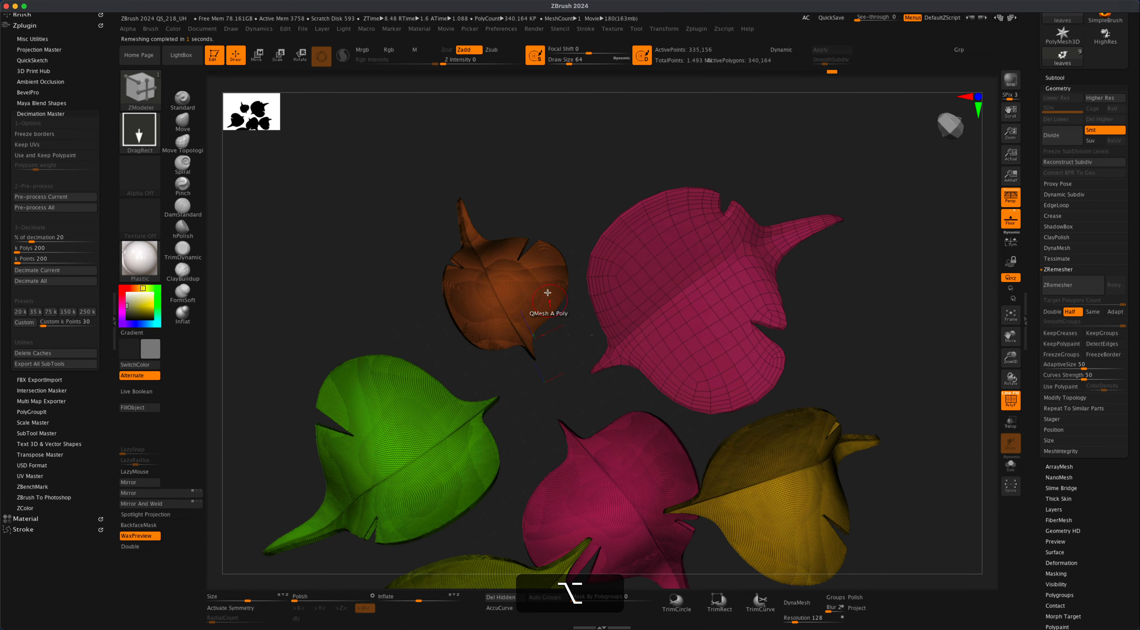
Isolate the small brown leaf, ZRemesh it with a target polygon count of 1 and Adapt enabled, and unhide the other leaves.
{"action": "left_click", "coordinate": [522, 276], "text": "shift+super"}
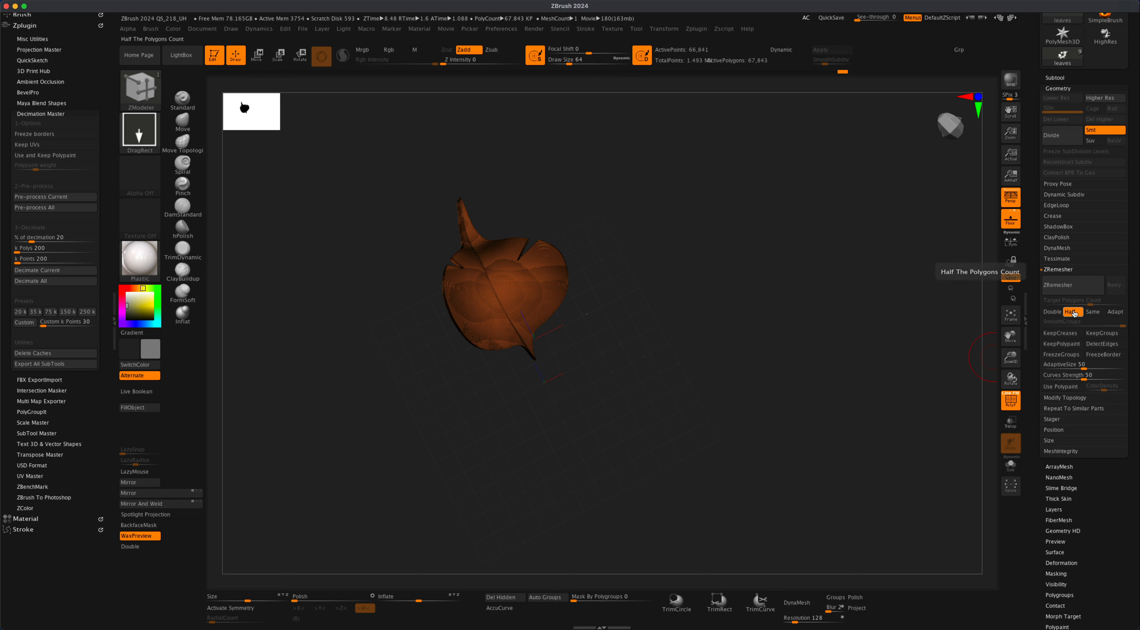
{"action": "left_click", "coordinate": [1074, 313]}
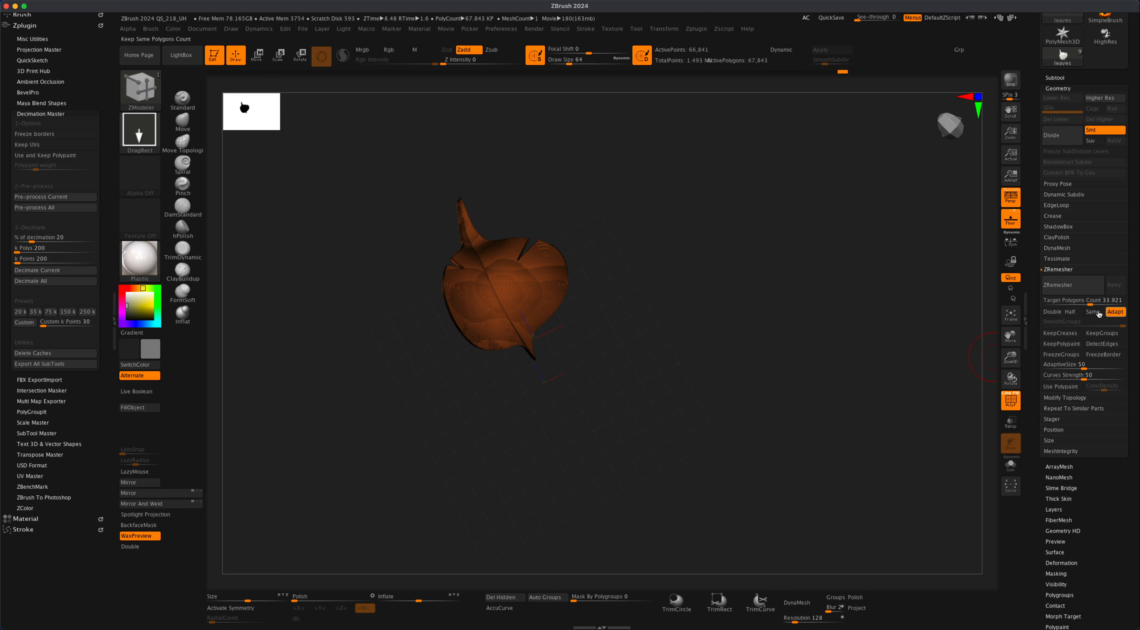
{"action": "left_click", "coordinate": [1063, 302]}
{"action": "type", "text": "1"}
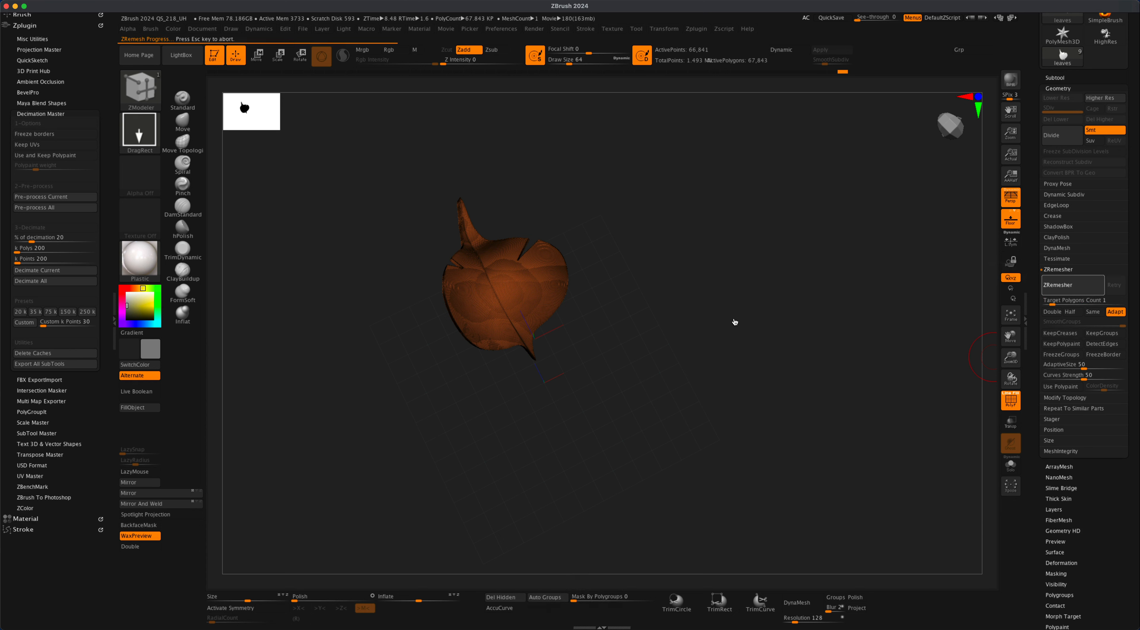
{"action": "key", "text": "super+shift"}
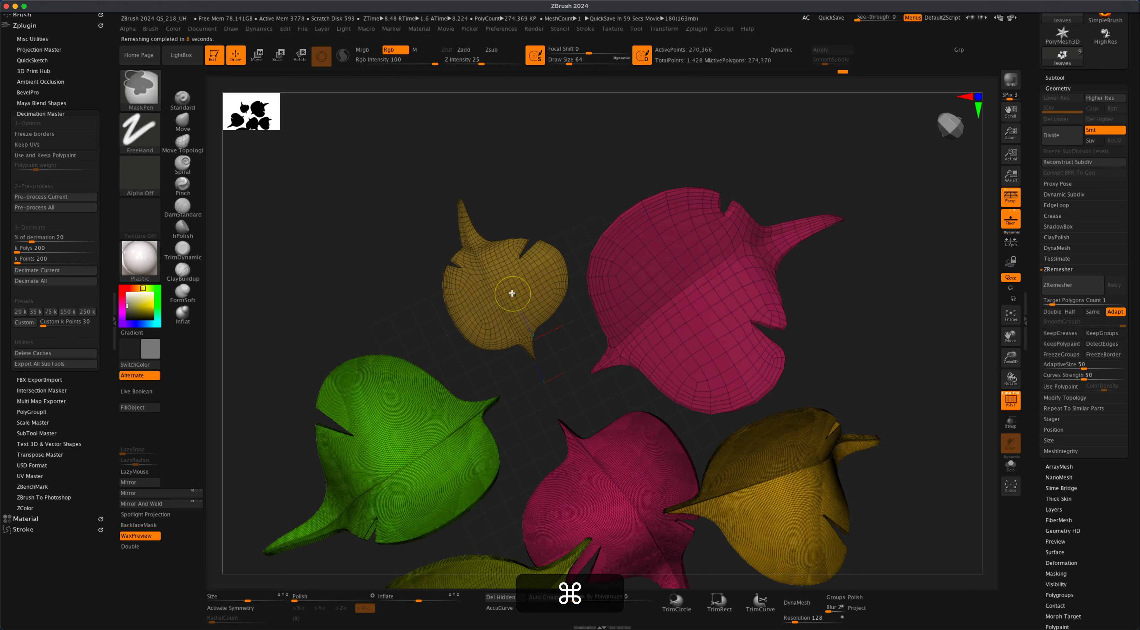
Isolate the small remeshed leaf again, turn off Adapt, ZRemesh it at Half the polygon count and unhide all leaves.
{"action": "left_click", "coordinate": [500, 276], "text": "shift+super"}
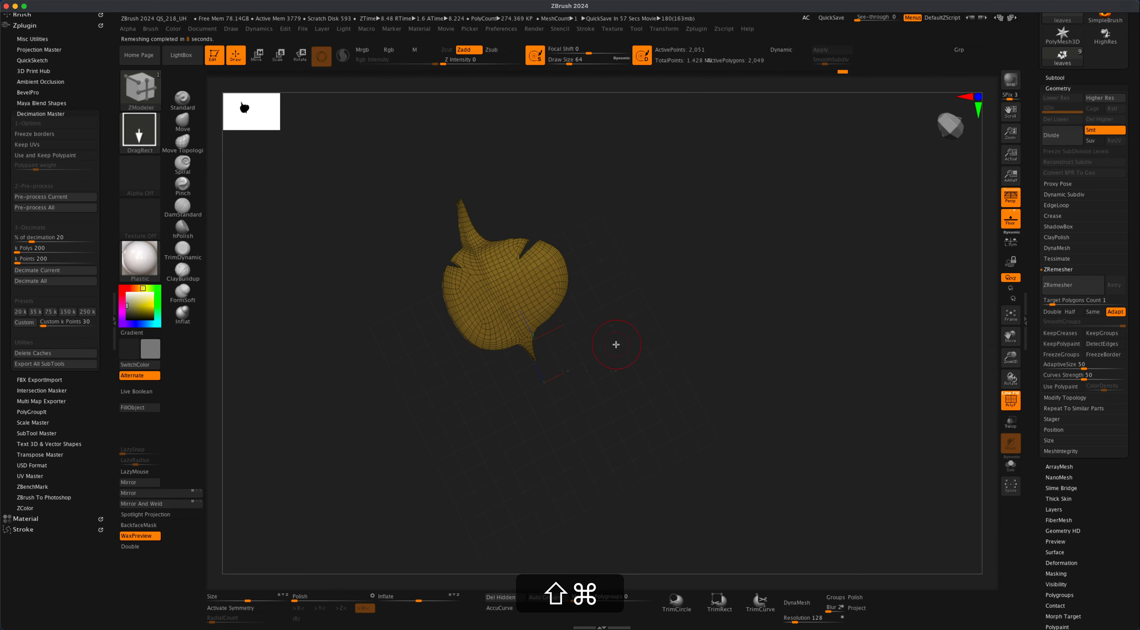
{"action": "left_click_drag", "start_coordinate": [629, 348], "coordinate": [752, 432], "text": "alt"}
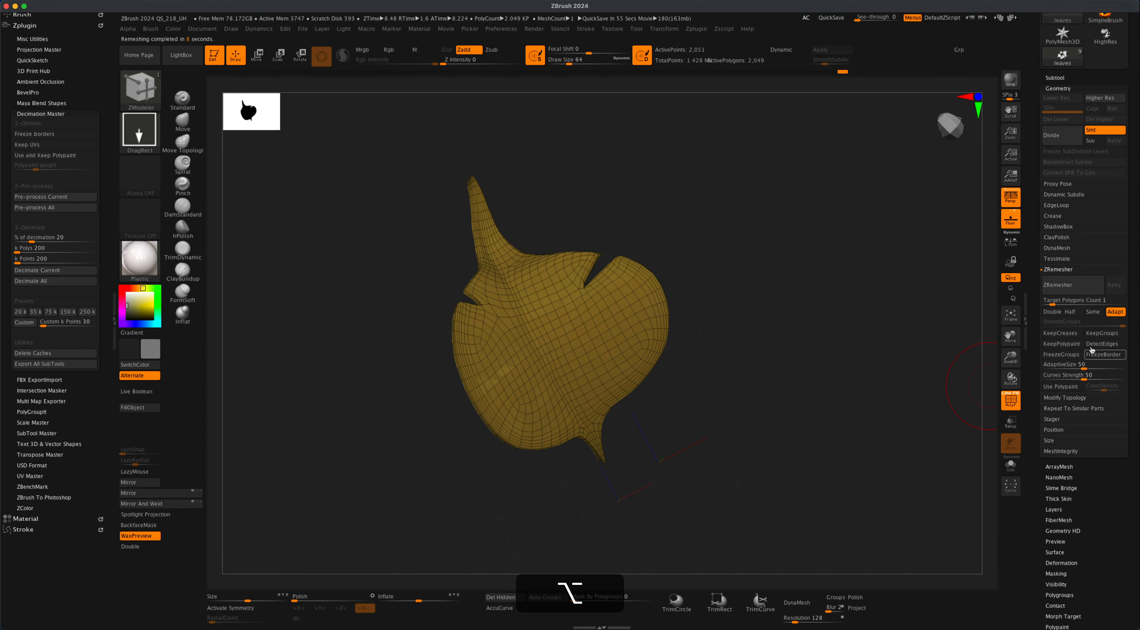
{"action": "left_click", "coordinate": [1117, 312]}
{"action": "left_click", "coordinate": [1075, 312]}
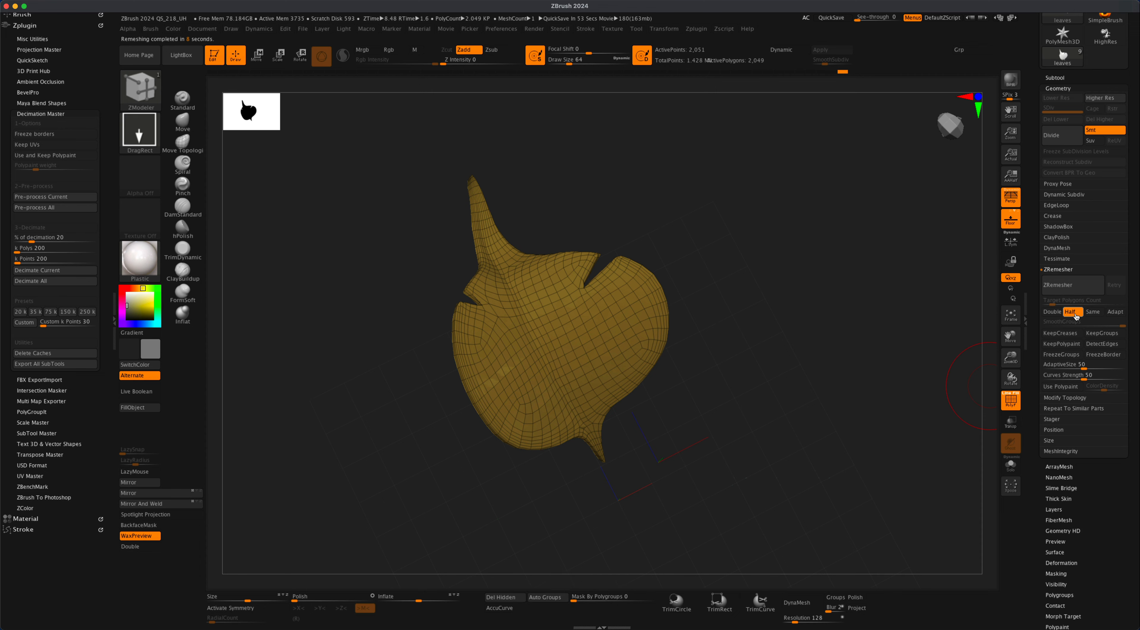
{"action": "left_click", "coordinate": [1069, 288]}
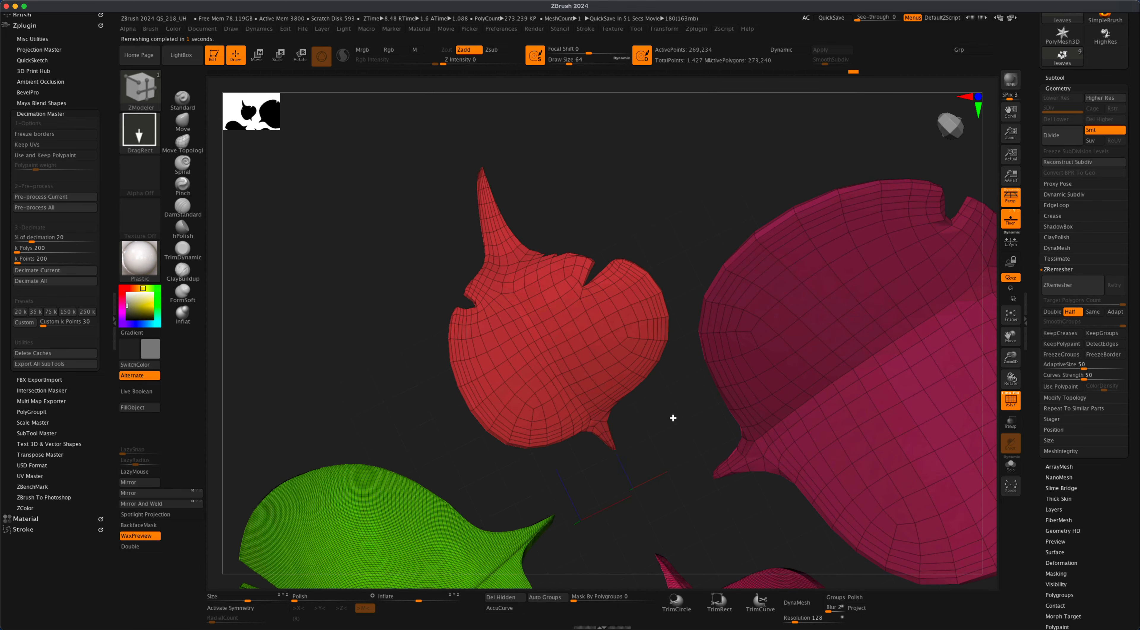
{"action": "key", "text": "alt"}
{"action": "left_click_drag", "start_coordinate": [660, 478], "coordinate": [853, 434], "text": "alt"}
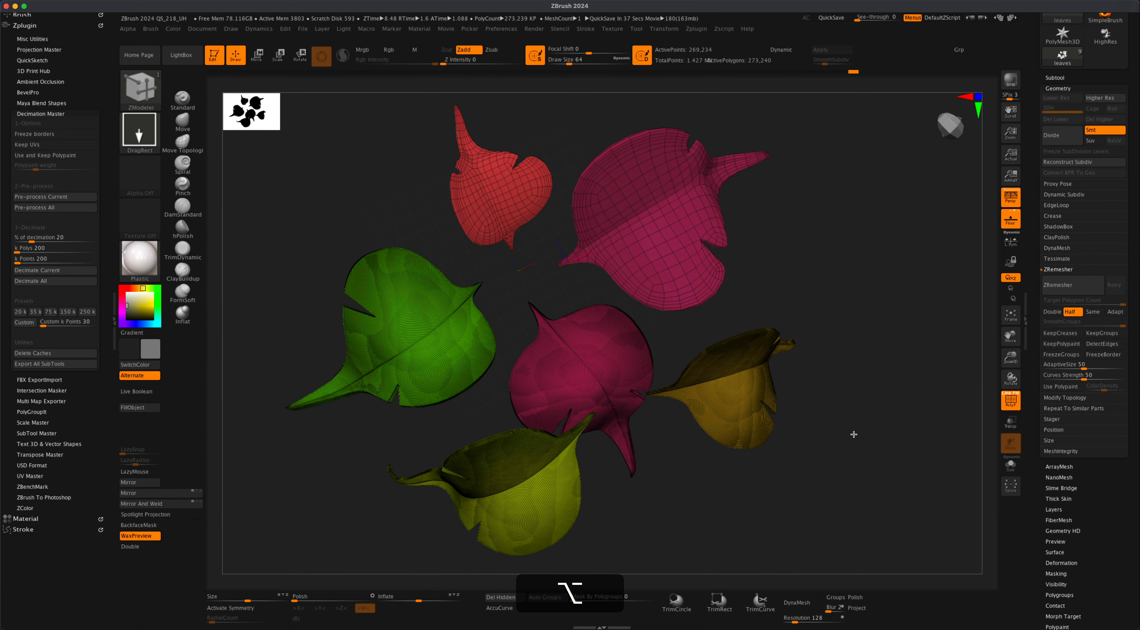
Isolate the dark yellow leaf, ZRemesh it with a target polygon count of 1 and Adapt enabled, and unhide the others.
{"action": "left_click", "coordinate": [743, 408], "text": "ctrl+shift"}
{"action": "left_click", "coordinate": [1073, 312]}
{"action": "left_click", "coordinate": [1071, 301]}
{"action": "type", "text": "1"}
{"action": "left_click", "coordinate": [1064, 287]}
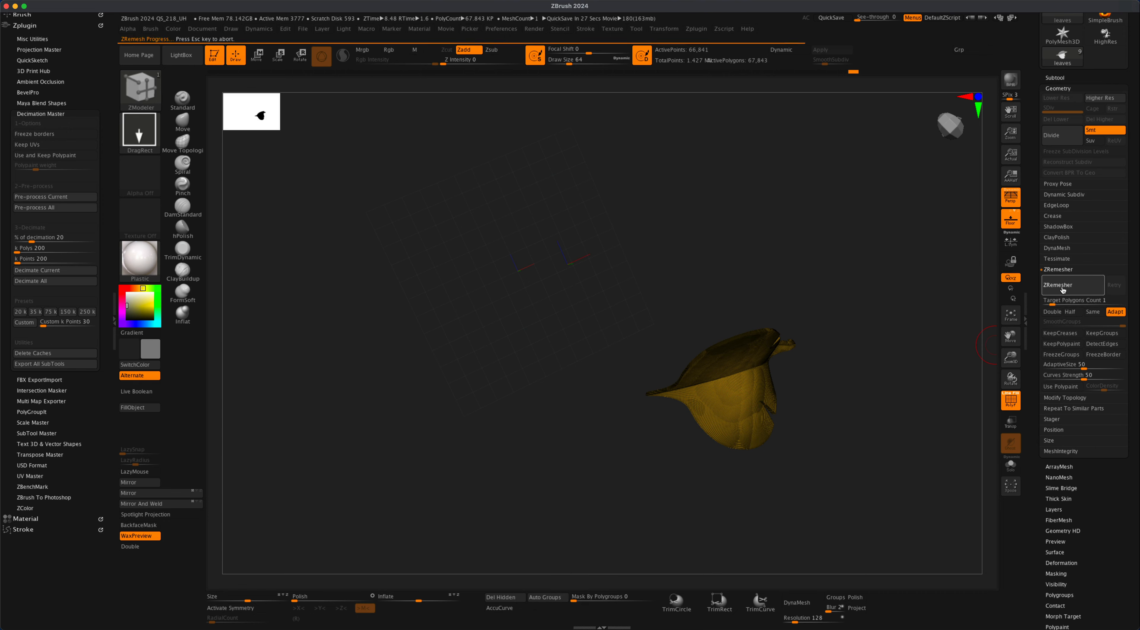
{"action": "left_click", "coordinate": [863, 354], "text": "ctrl+shift"}
Isolate the central magenta leaf, ZRemesh it, and remesh it again at Half the polygon count with Adapt turned off.
{"action": "left_click", "coordinate": [589, 377], "text": "ctrl+shift"}
{"action": "left_click", "coordinate": [1064, 287]}
{"action": "left_click", "coordinate": [1116, 312]}
{"action": "left_click", "coordinate": [1070, 312]}
{"action": "left_click", "coordinate": [1069, 288]}
Save the tool as PlantBoss_low.ztl in the PlantBoss folder.
{"action": "left_click", "coordinate": [1096, 32]}
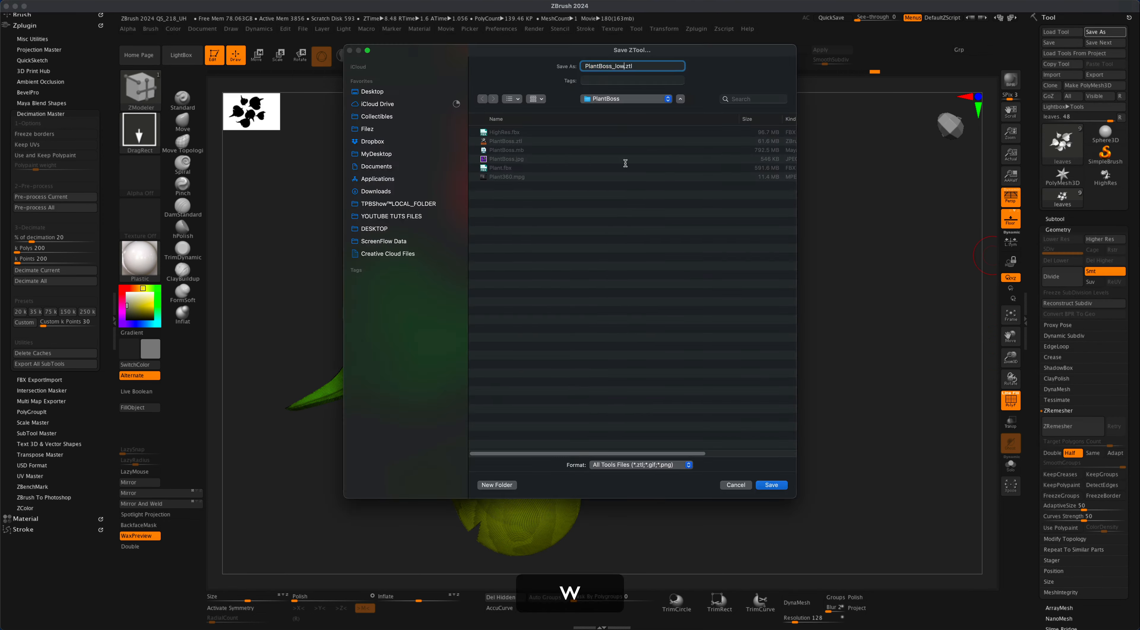
{"action": "left_click", "coordinate": [771, 484]}
ZRemesh the lower yellow-green leaf to a low polygon count and unhide the other leaves.
{"action": "left_click", "coordinate": [1116, 453]}
{"action": "left_click", "coordinate": [1070, 427]}
{"action": "left_click", "coordinate": [1114, 454]}
{"action": "left_click", "coordinate": [856, 425], "text": "ctrl+shift"}
Isolate and ZRemesh the remaining green leaf, and reduce it again at Half the polygon count with Adapt turned off.
{"action": "left_click", "coordinate": [420, 345], "text": "ctrl+shift"}
{"action": "key", "text": "Return"}
{"action": "left_click", "coordinate": [1072, 433]}
{"action": "left_click", "coordinate": [856, 425], "text": "ctrl+shift"}
{"action": "left_click", "coordinate": [1071, 453]}
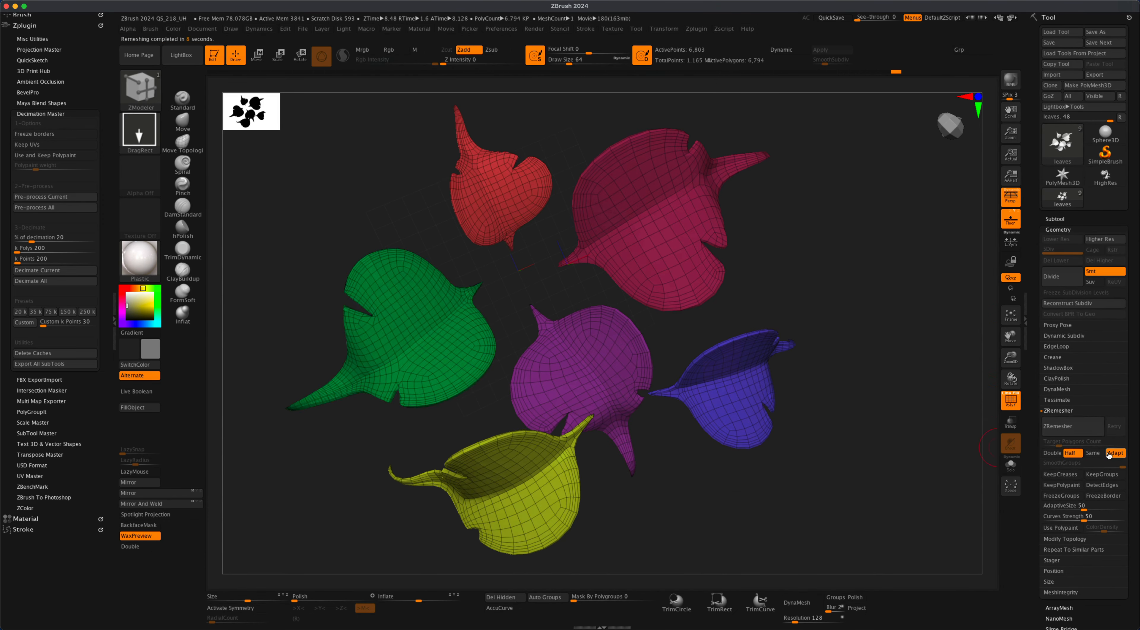
{"action": "left_click", "coordinate": [1115, 453]}
{"action": "left_click", "coordinate": [1071, 427]}
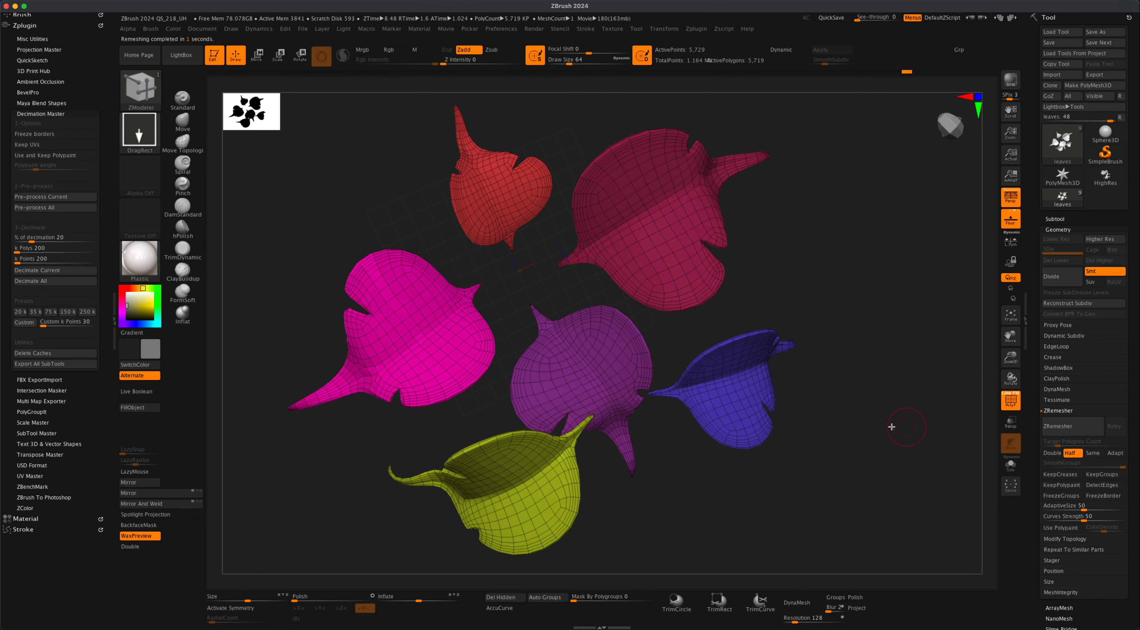
Make the rocks subtool visible alongside the leaves and inspect both low-poly subtools from several angles.
{"action": "mouse_move", "coordinate": [858, 431]}
{"action": "left_mouse_down"}
{"action": "mouse_move", "coordinate": [850, 361]}
{"action": "mouse_move", "coordinate": [853, 421]}
{"action": "mouse_move", "coordinate": [875, 402]}
{"action": "mouse_move", "coordinate": [843, 435]}
{"action": "left_mouse_up"}
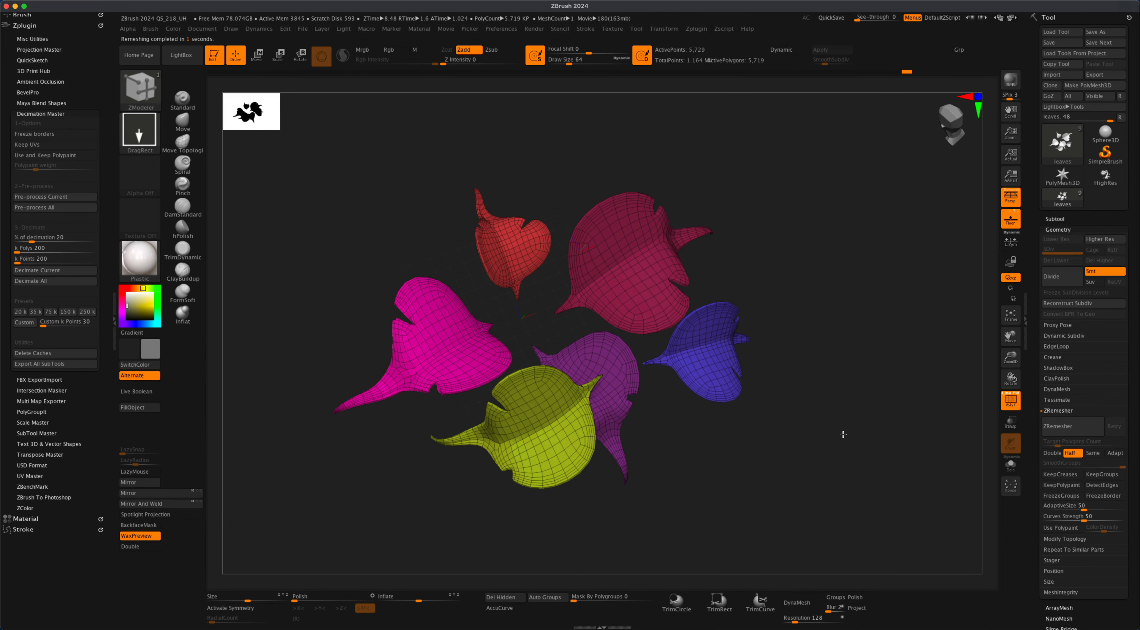
{"action": "left_click_drag", "start_coordinate": [776, 161], "coordinate": [731, 103]}
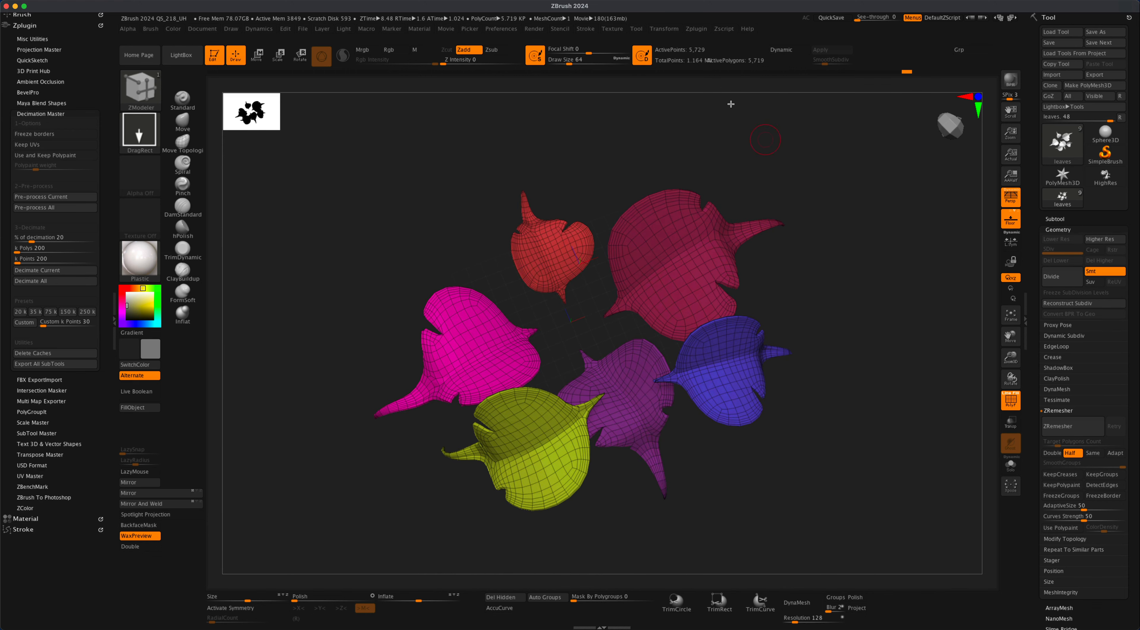
{"action": "key", "text": "alt"}
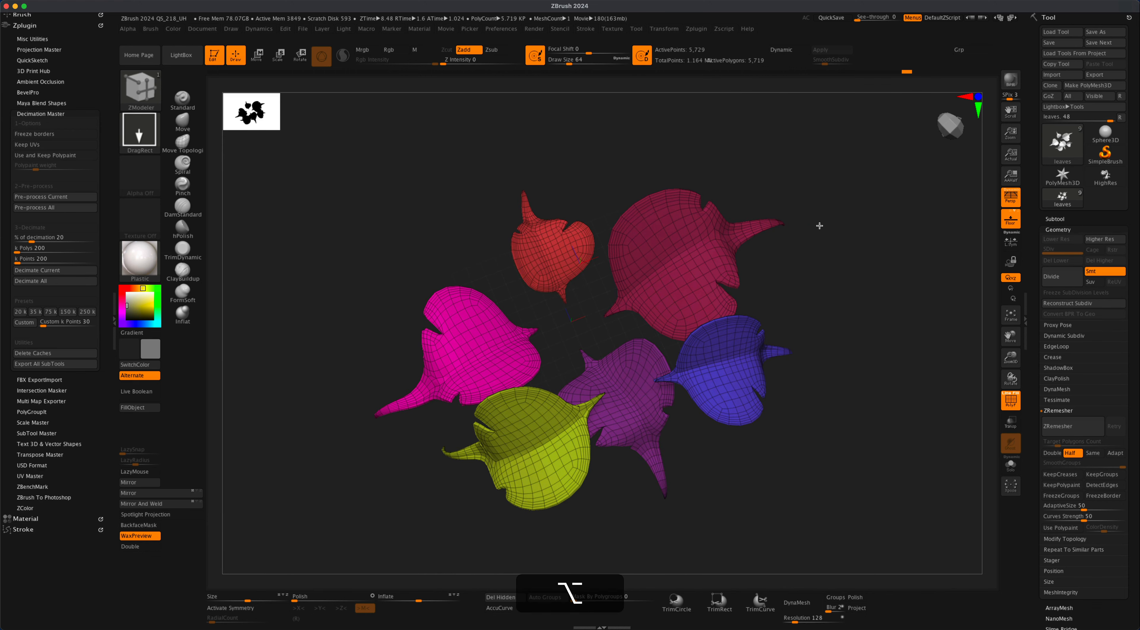
{"action": "left_click", "coordinate": [1053, 219]}
{"action": "left_click", "coordinate": [1123, 287]}
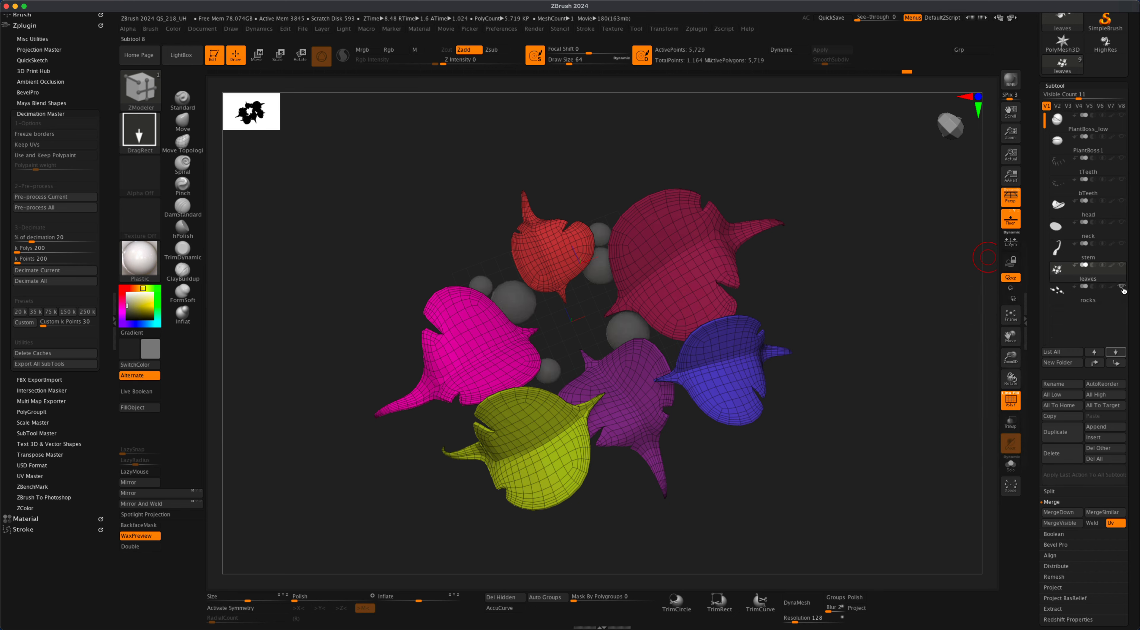
{"action": "left_click_drag", "start_coordinate": [899, 314], "coordinate": [891, 341]}
{"action": "left_click", "coordinate": [1121, 299]}
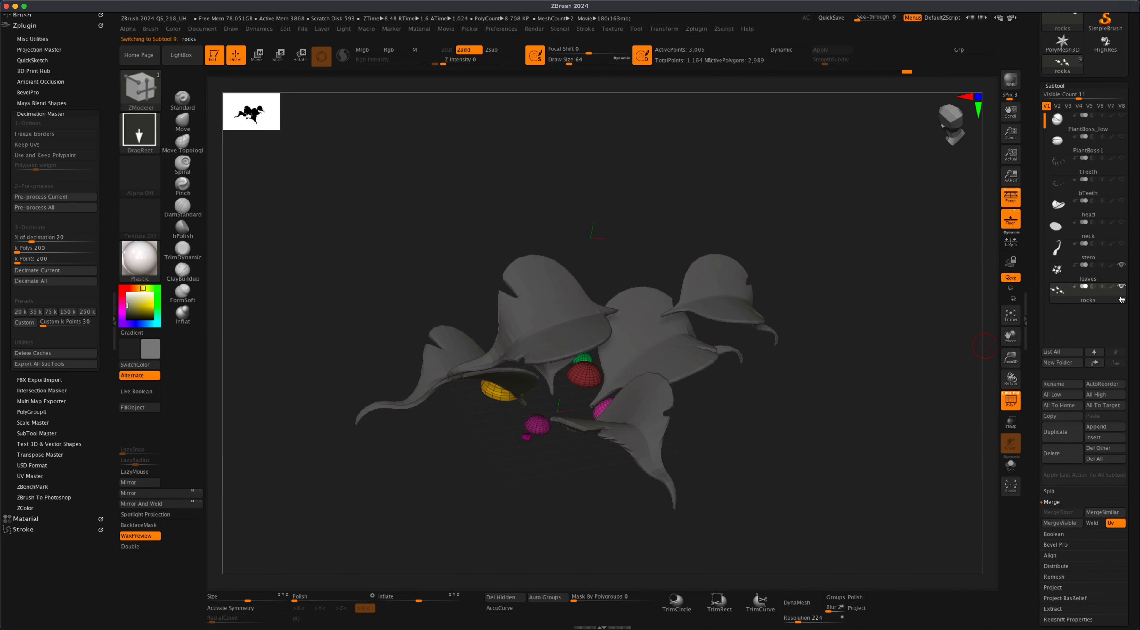
{"action": "mouse_move", "coordinate": [860, 406]}
{"action": "left_mouse_down"}
{"action": "mouse_move", "coordinate": [873, 388]}
{"action": "mouse_move", "coordinate": [861, 391]}
{"action": "left_mouse_up"}
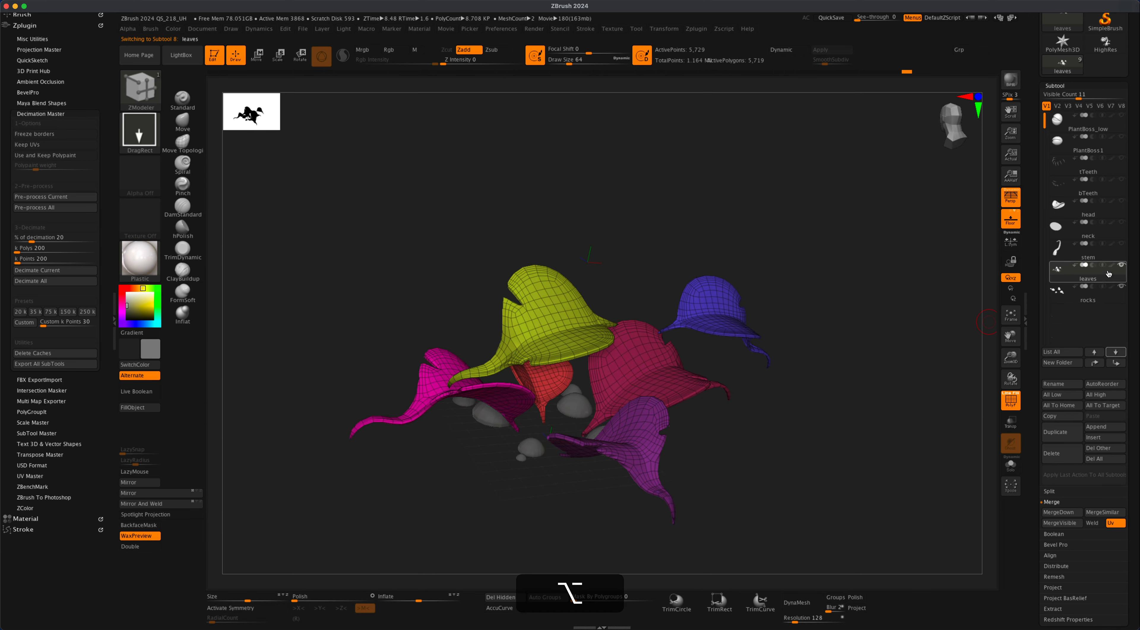
Show and select the stem subtool, turn off its DynaMesh mode and bring up its ZRemesher settings.
{"action": "left_click", "coordinate": [1119, 258]}
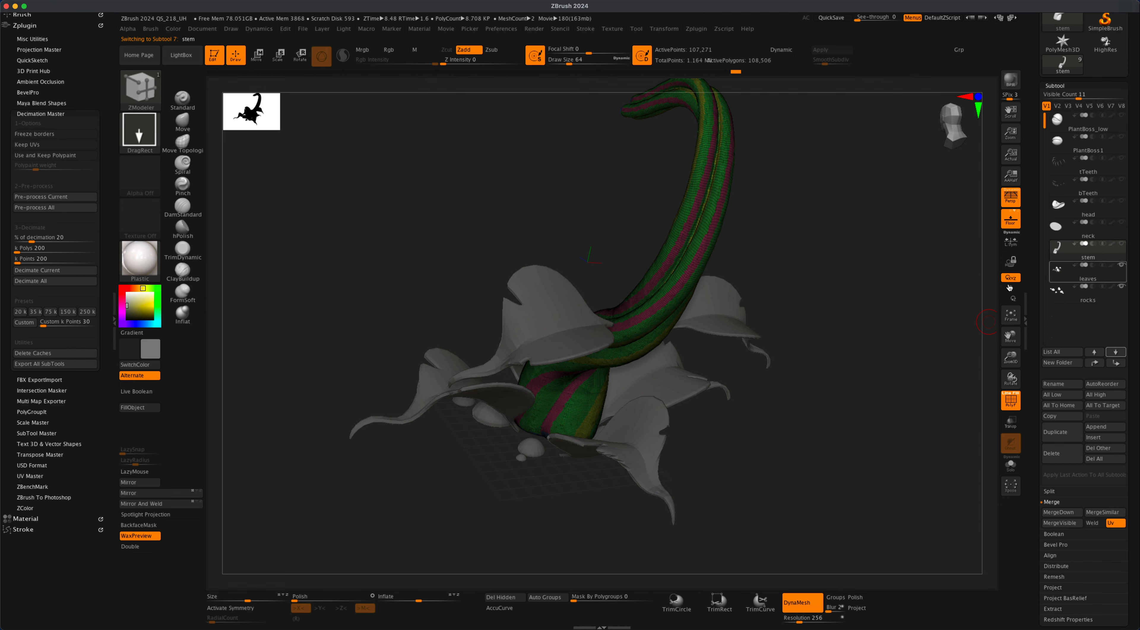
{"action": "left_click_drag", "start_coordinate": [817, 358], "coordinate": [815, 398], "text": "alt"}
{"action": "left_click", "coordinate": [803, 602]}
{"action": "left_click_drag", "start_coordinate": [1136, 543], "coordinate": [1137, 508]}
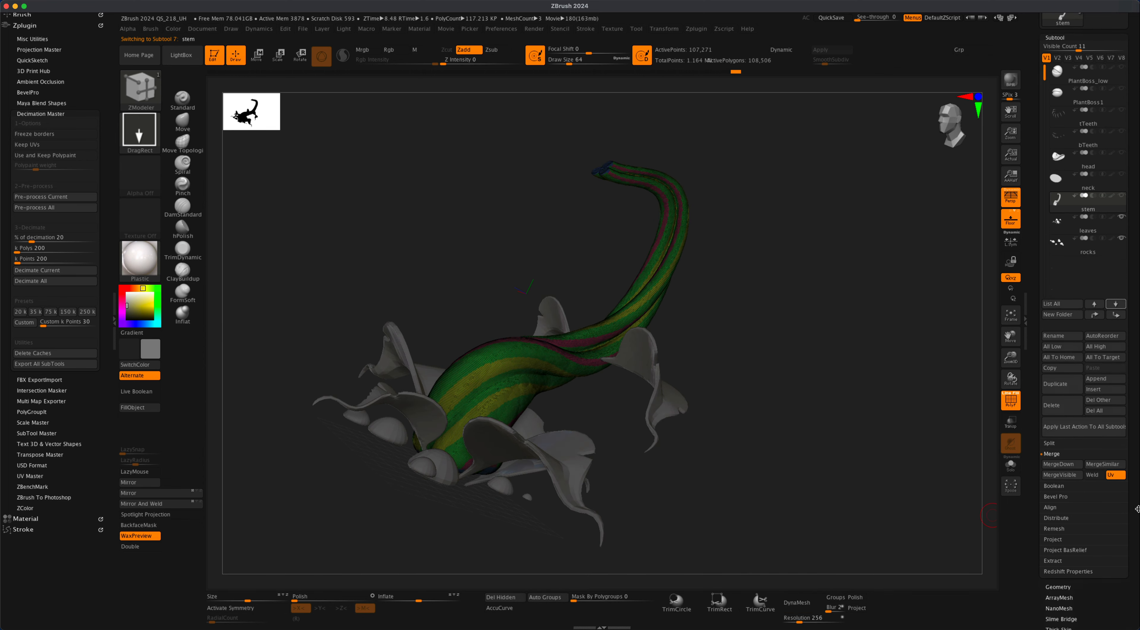
{"action": "left_click", "coordinate": [1068, 586]}
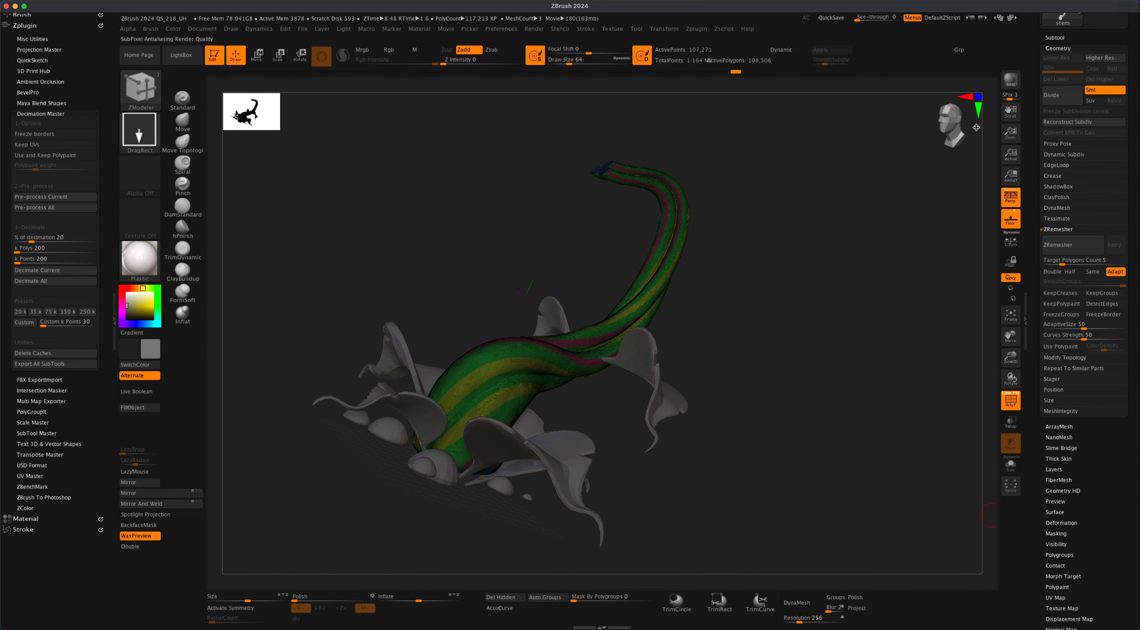
{"action": "left_click_drag", "start_coordinate": [832, 279], "coordinate": [773, 358]}
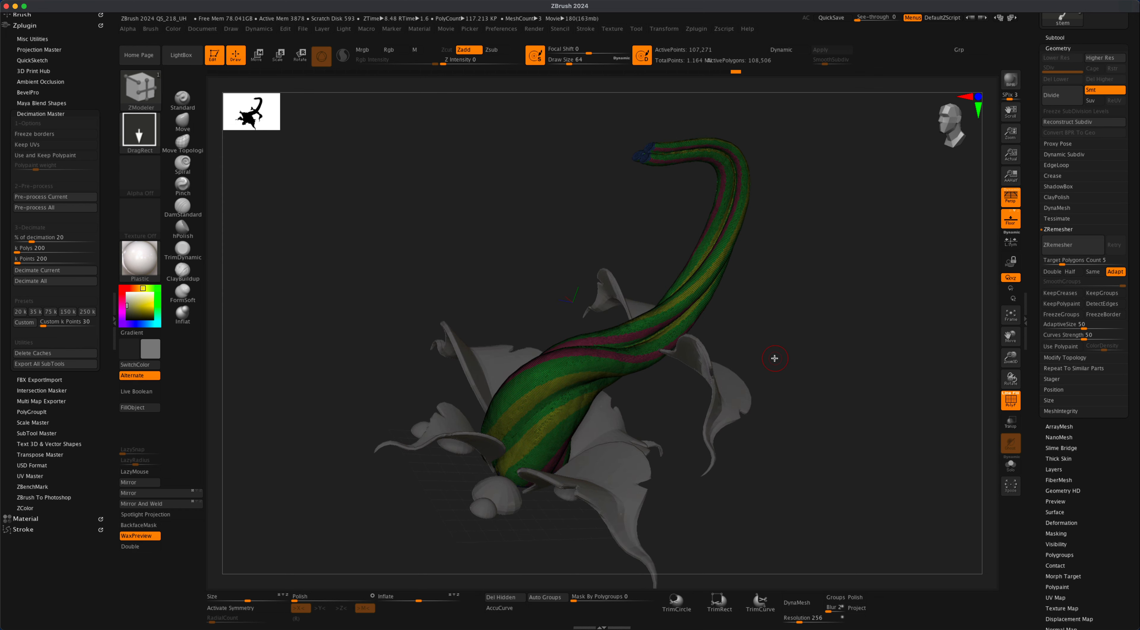
Try to combine the whole stem into one polygroup, inspect it and undo the grouping.
{"action": "key", "text": "super"}
{"action": "key", "text": "ctrl"}
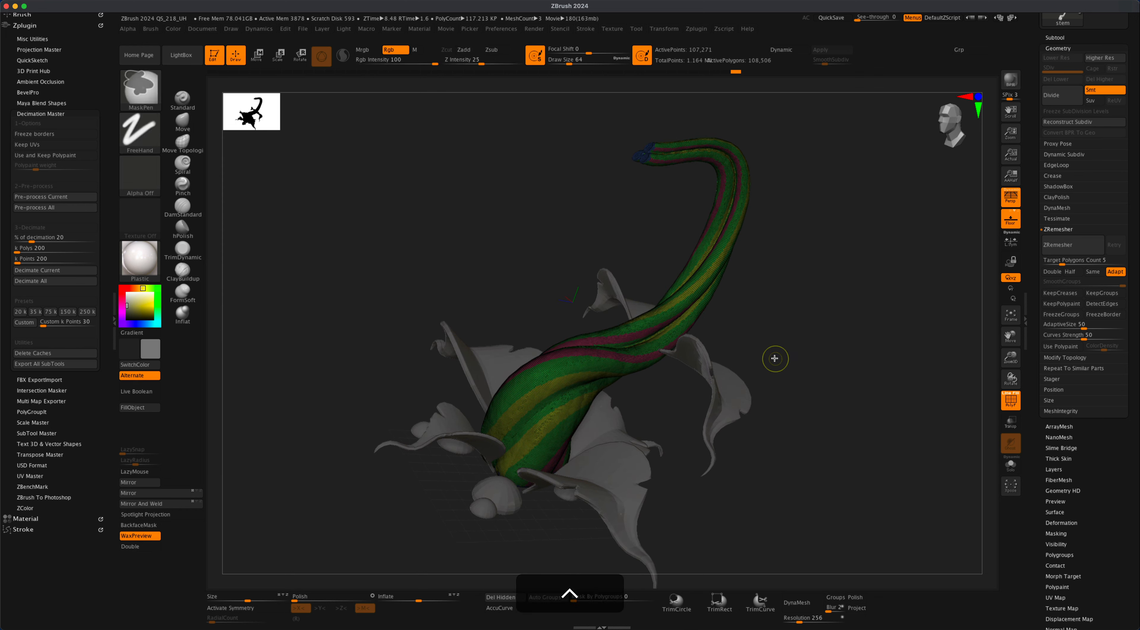
{"action": "key", "text": "ctrl+w"}
{"action": "mouse_move", "coordinate": [774, 356]}
{"action": "left_mouse_down"}
{"action": "mouse_move", "coordinate": [789, 369]}
{"action": "mouse_move", "coordinate": [779, 361]}
{"action": "left_mouse_up"}
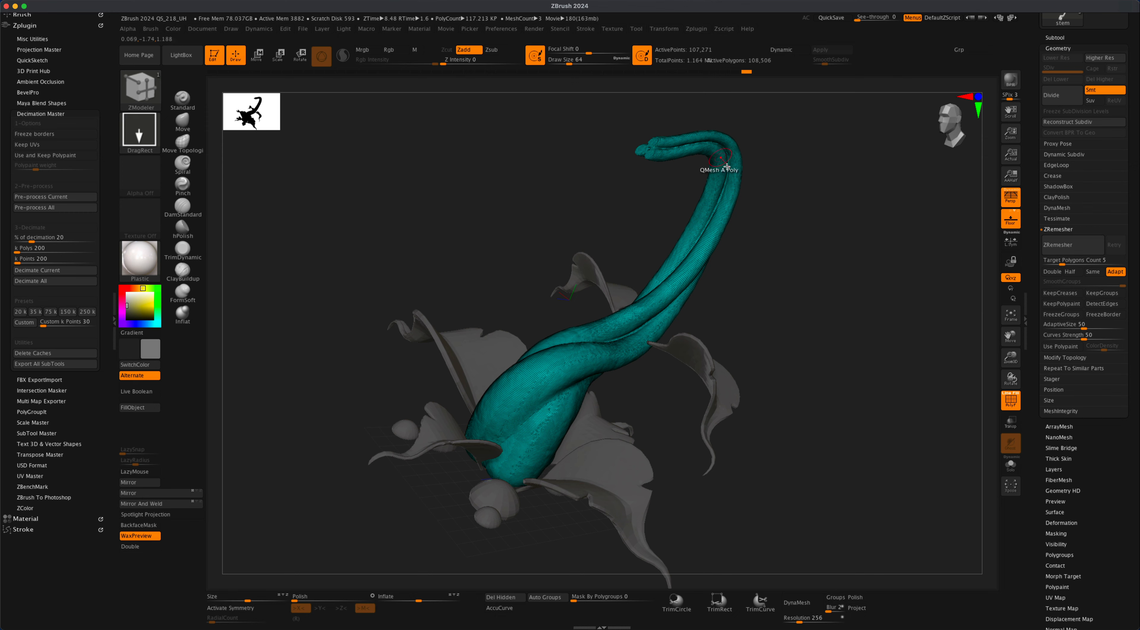
{"action": "left_click_drag", "start_coordinate": [769, 294], "coordinate": [805, 327]}
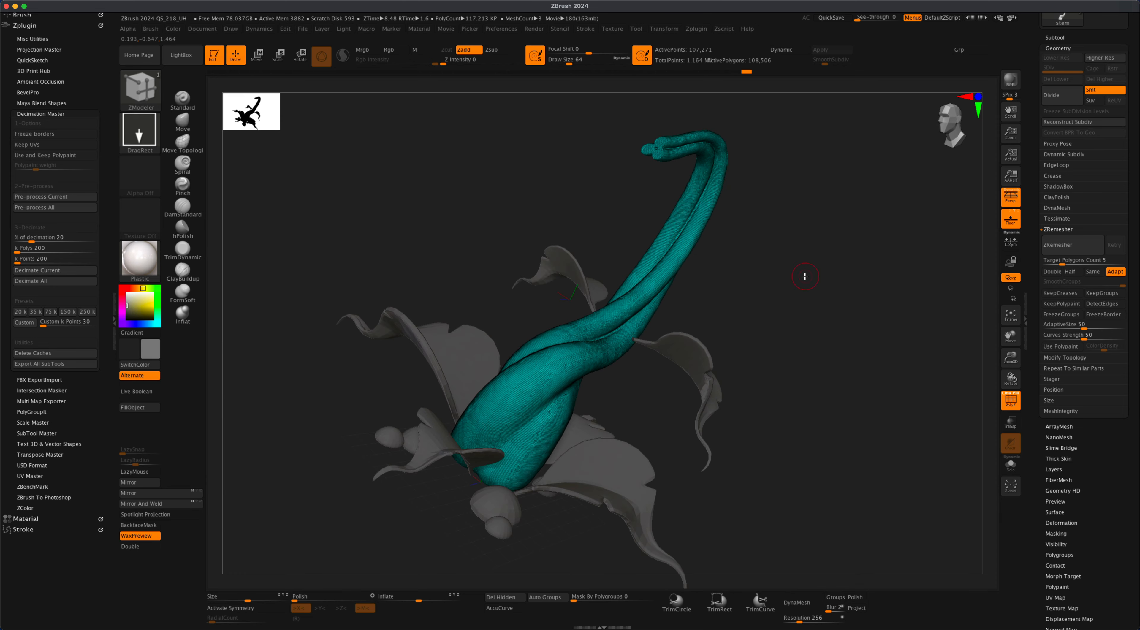
{"action": "left_click_drag", "start_coordinate": [804, 276], "coordinate": [760, 323], "text": "alt"}
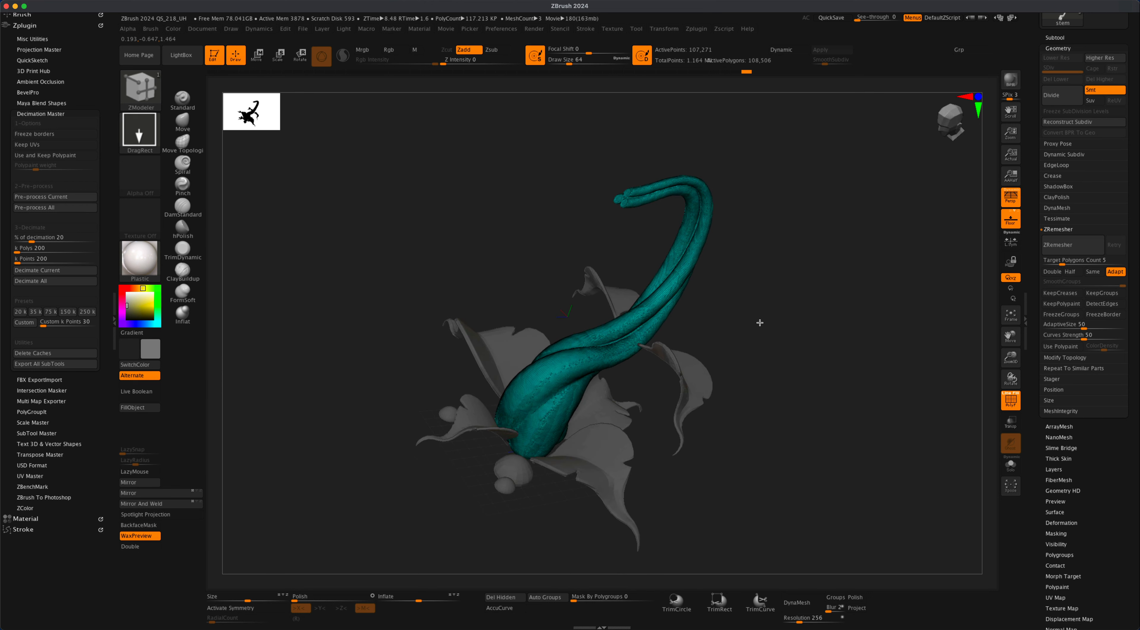
{"action": "key", "text": "super+z"}
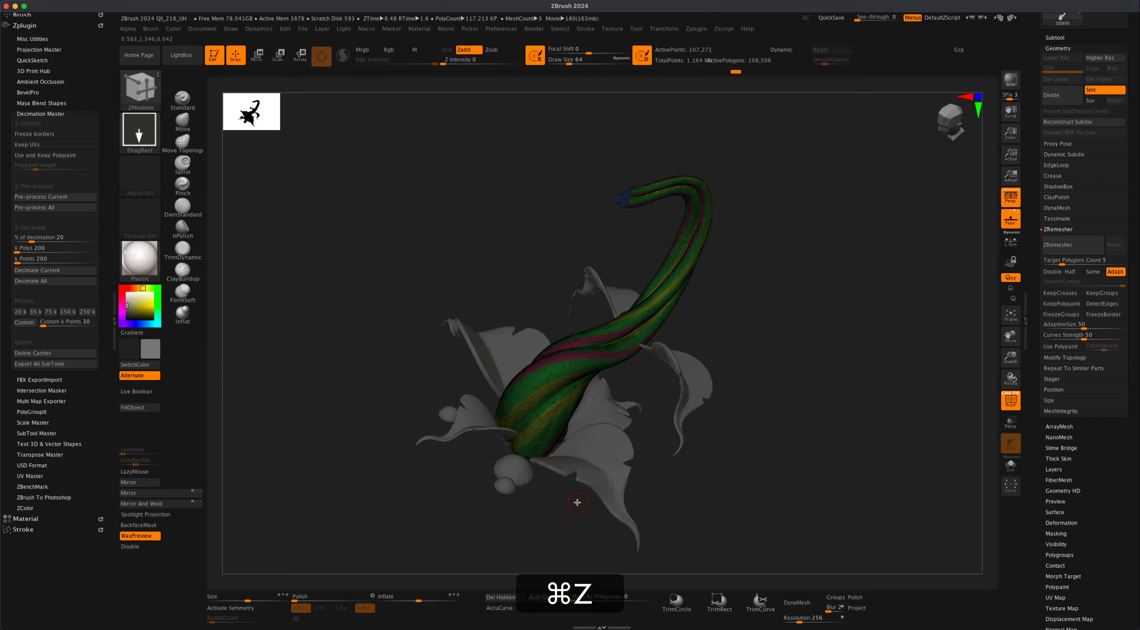
Apply Auto Groups to the stem and inspect its polygrouping.
{"action": "left_click", "coordinate": [545, 598]}
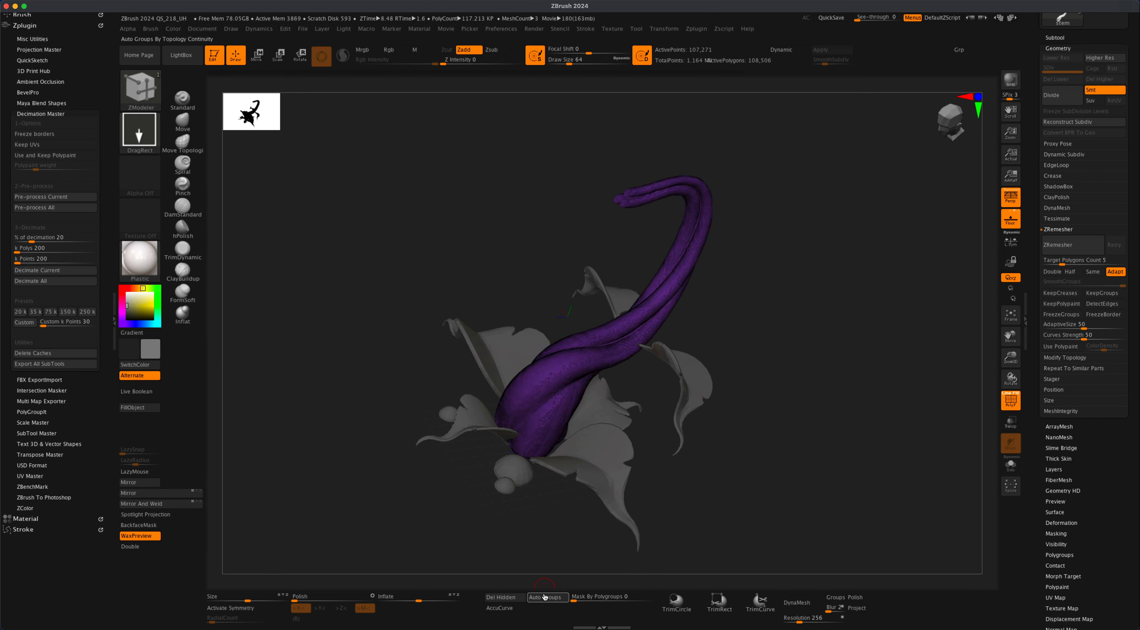
{"action": "left_click_drag", "start_coordinate": [779, 473], "coordinate": [754, 465], "text": "alt"}
{"action": "left_click_drag", "start_coordinate": [504, 544], "coordinate": [815, 470]}
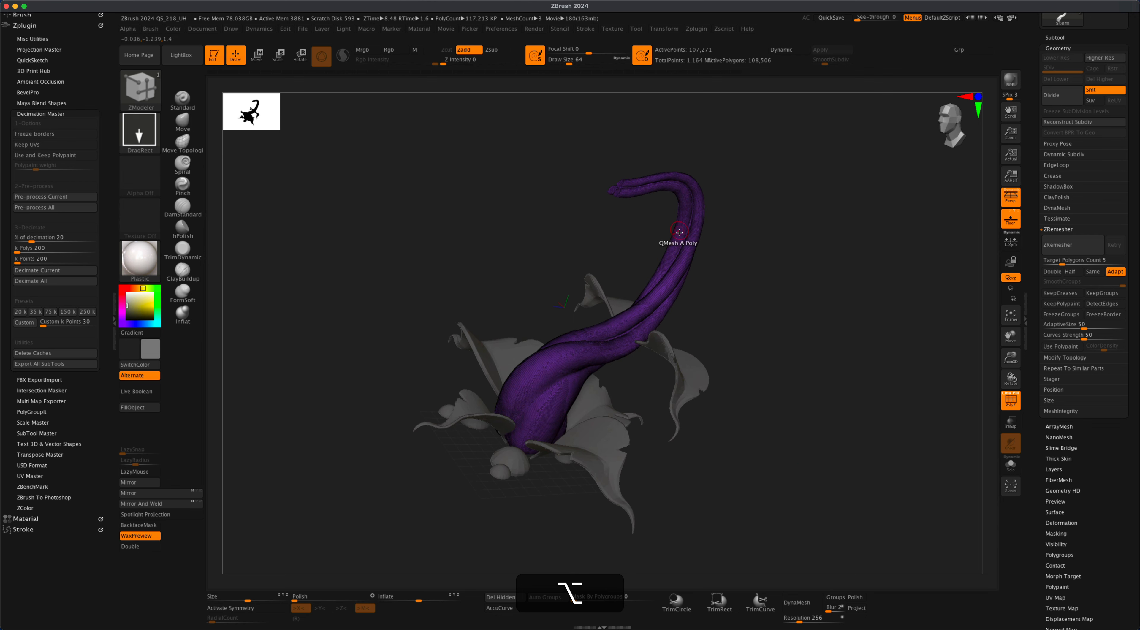
Set the ZRemesher target polygon count to 1 and remesh the stem.
{"action": "left_click_drag", "start_coordinate": [817, 346], "coordinate": [863, 359]}
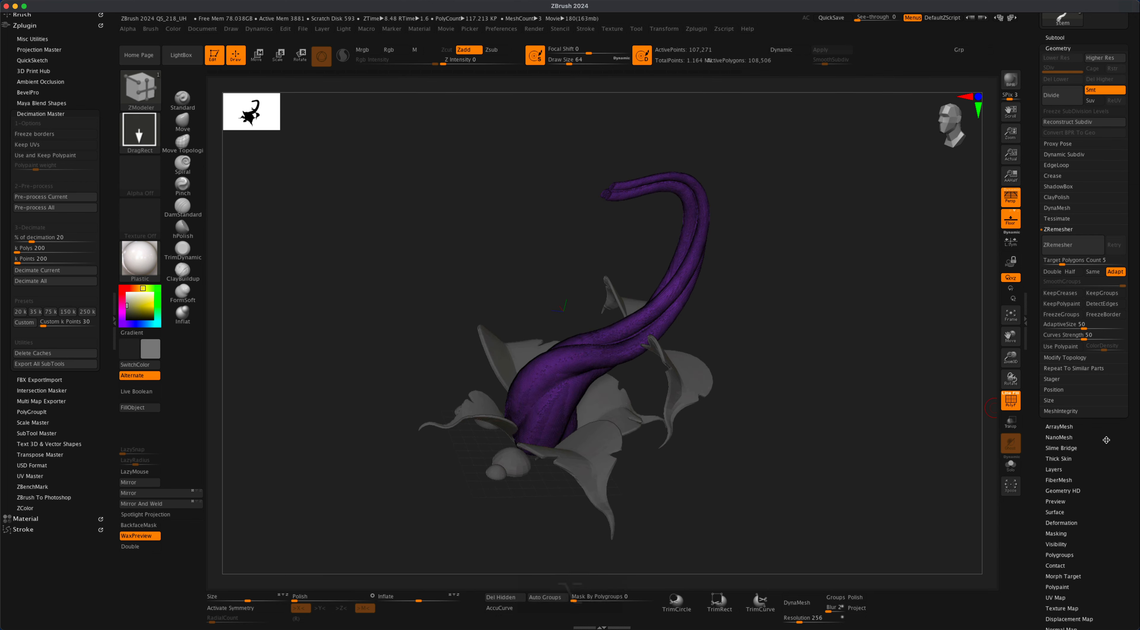
{"action": "scroll", "coordinate": [1093, 420], "scroll_direction": "up", "scroll_amount": 3}
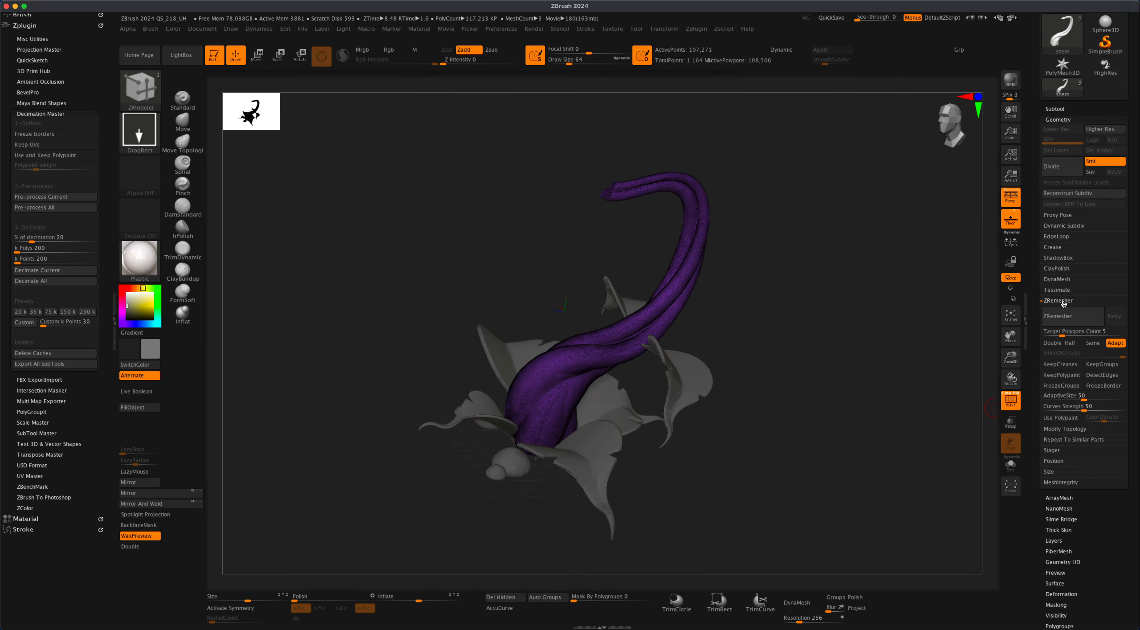
{"action": "left_click", "coordinate": [1060, 332]}
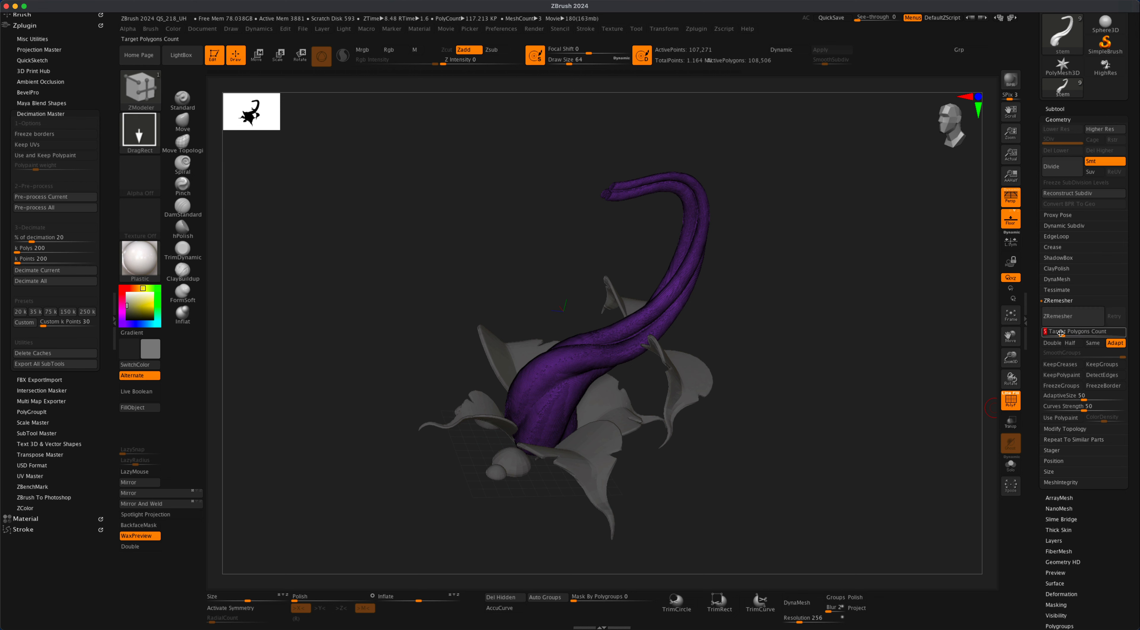
{"action": "type", "text": "1"}
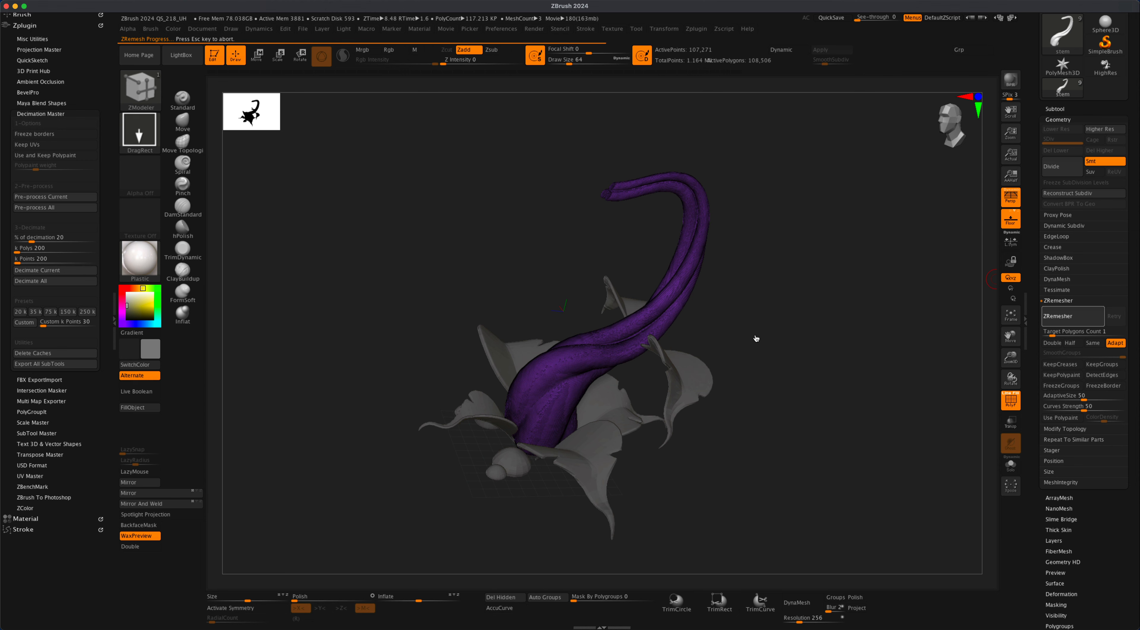
{"action": "left_click_drag", "start_coordinate": [753, 335], "coordinate": [791, 323]}
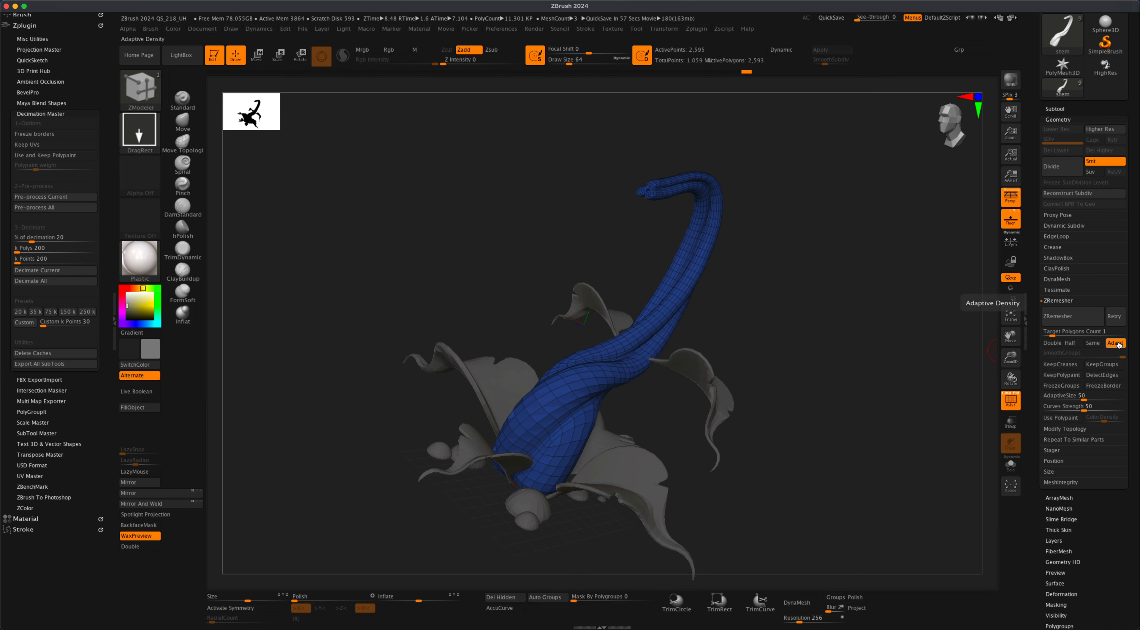
Remesh the stem at Half with adaptive density on, and again at Half with adaptive density off.
{"action": "left_click", "coordinate": [1070, 343]}
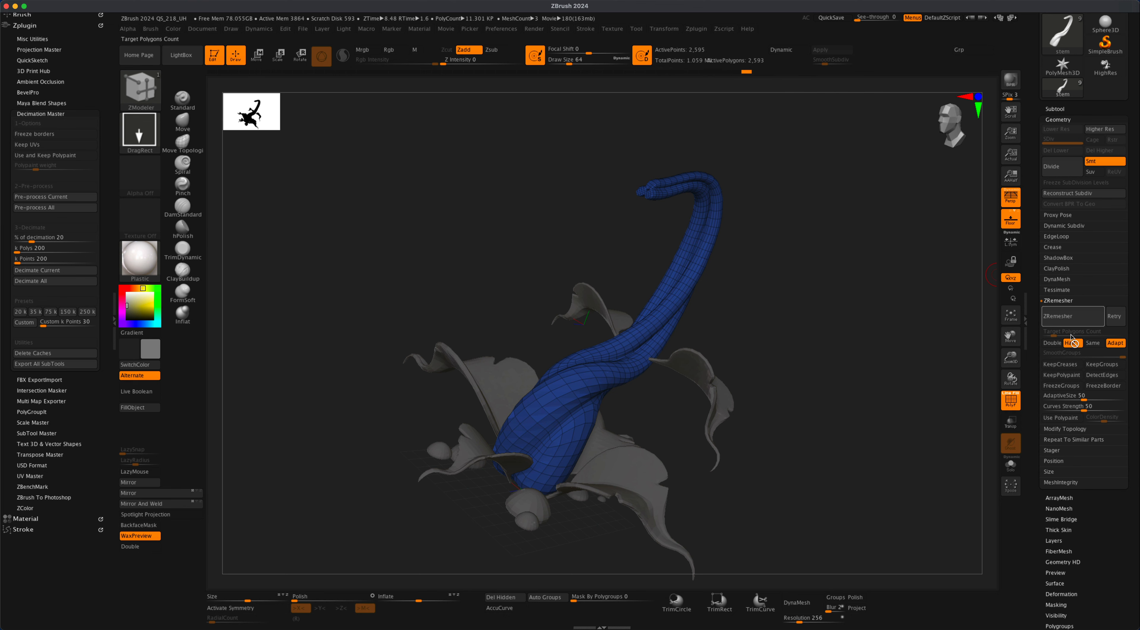
{"action": "left_click", "coordinate": [1070, 319]}
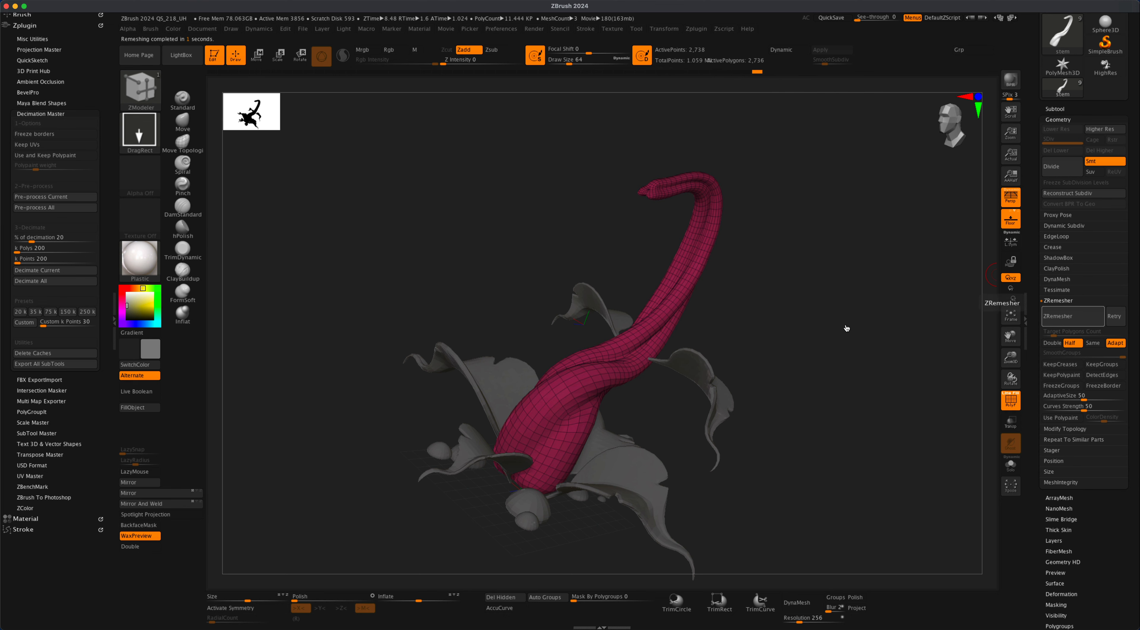
{"action": "left_click_drag", "start_coordinate": [843, 324], "coordinate": [784, 293]}
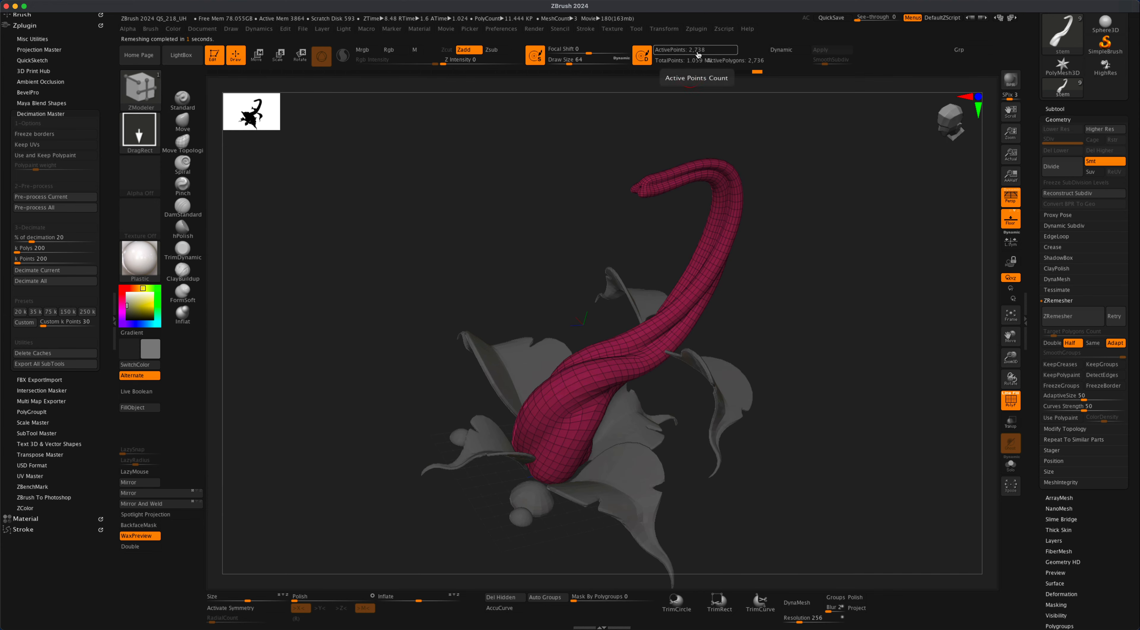
{"action": "left_click_drag", "start_coordinate": [784, 252], "coordinate": [832, 293]}
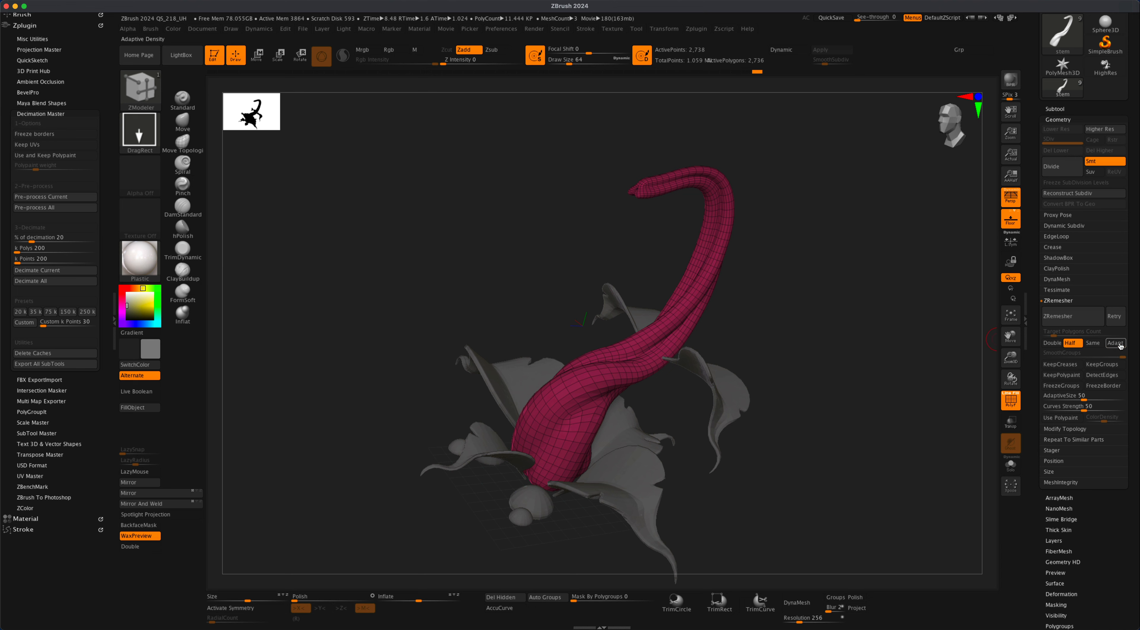
{"action": "left_click", "coordinate": [1071, 316]}
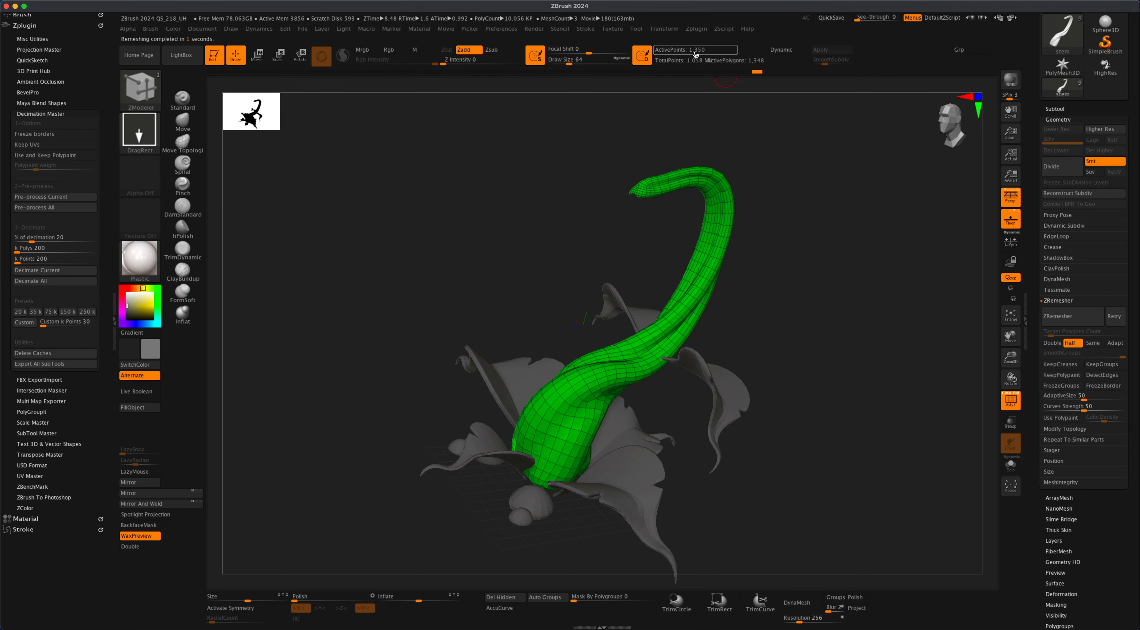
Examine the remeshed stem's edge flow and silhouette from several angles, including the tip and the base.
{"action": "left_click_drag", "start_coordinate": [780, 213], "coordinate": [689, 198]}
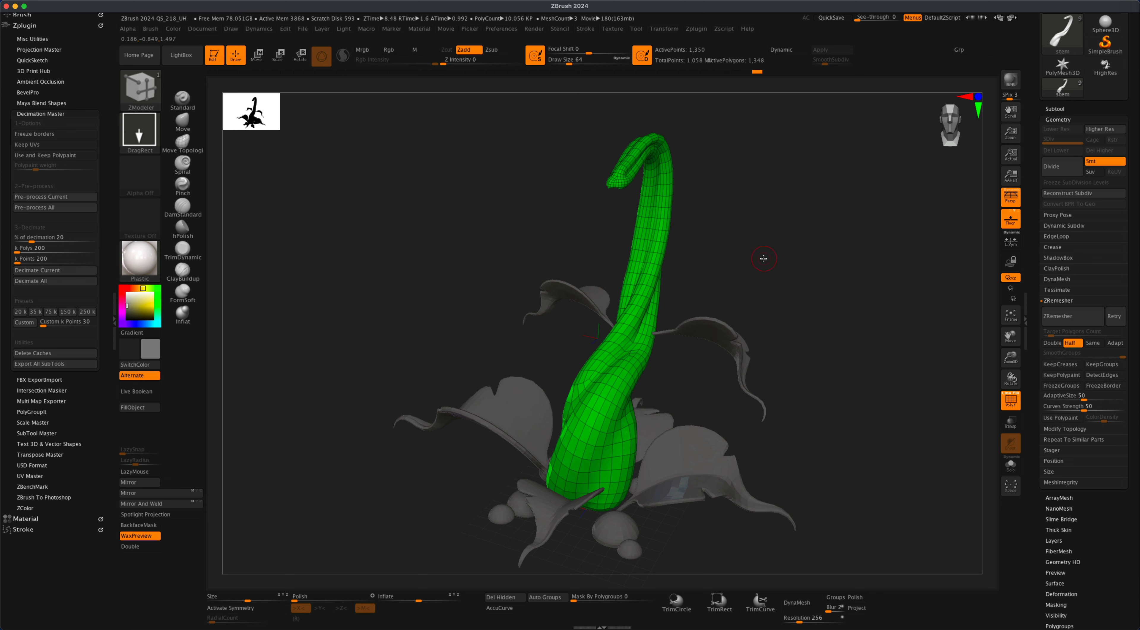
{"action": "left_click_drag", "start_coordinate": [763, 258], "coordinate": [750, 257]}
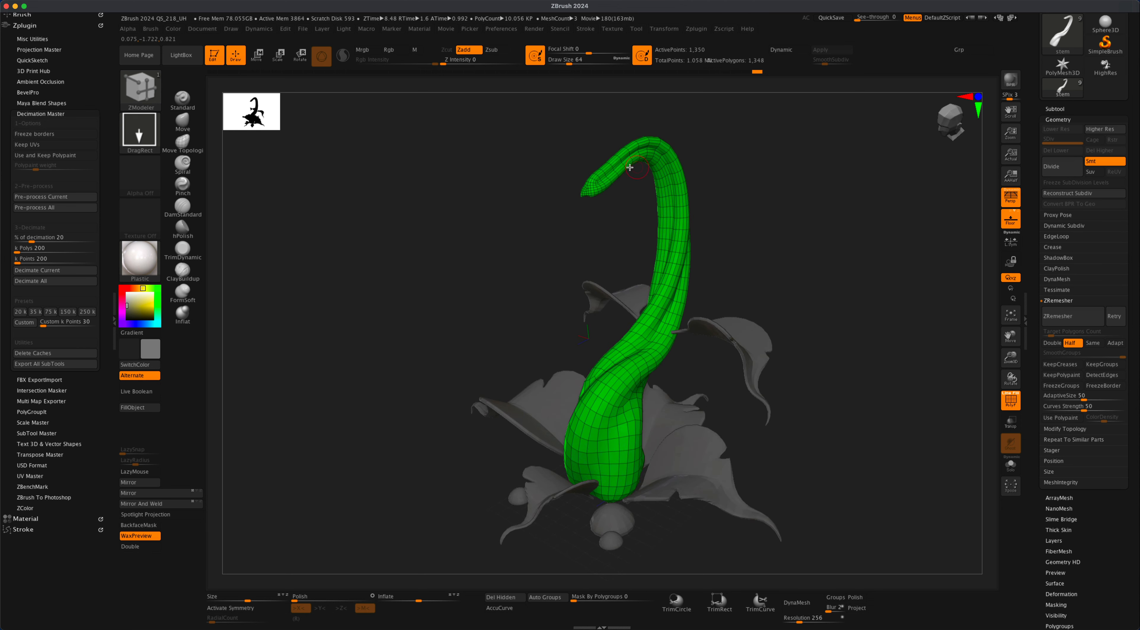
{"action": "mouse_move", "coordinate": [532, 252]}
{"action": "left_mouse_down", "text": "alt"}
{"action": "mouse_move", "coordinate": [541, 257]}
{"action": "mouse_move", "coordinate": [522, 257]}
{"action": "left_mouse_up", "text": "alt"}
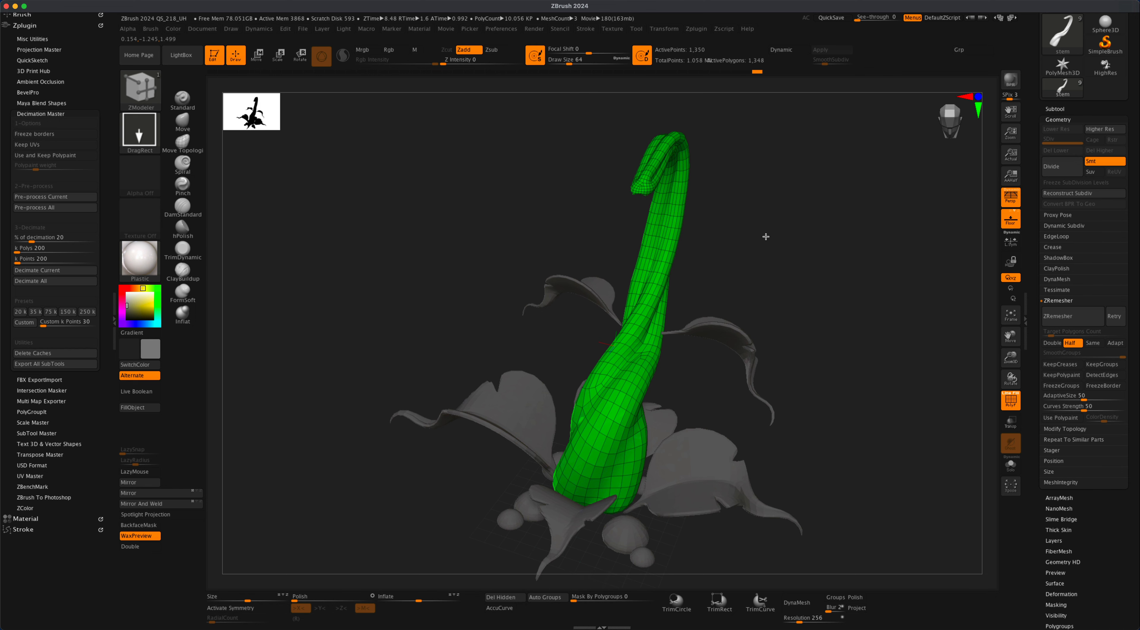
{"action": "left_click_drag", "start_coordinate": [763, 236], "coordinate": [750, 236]}
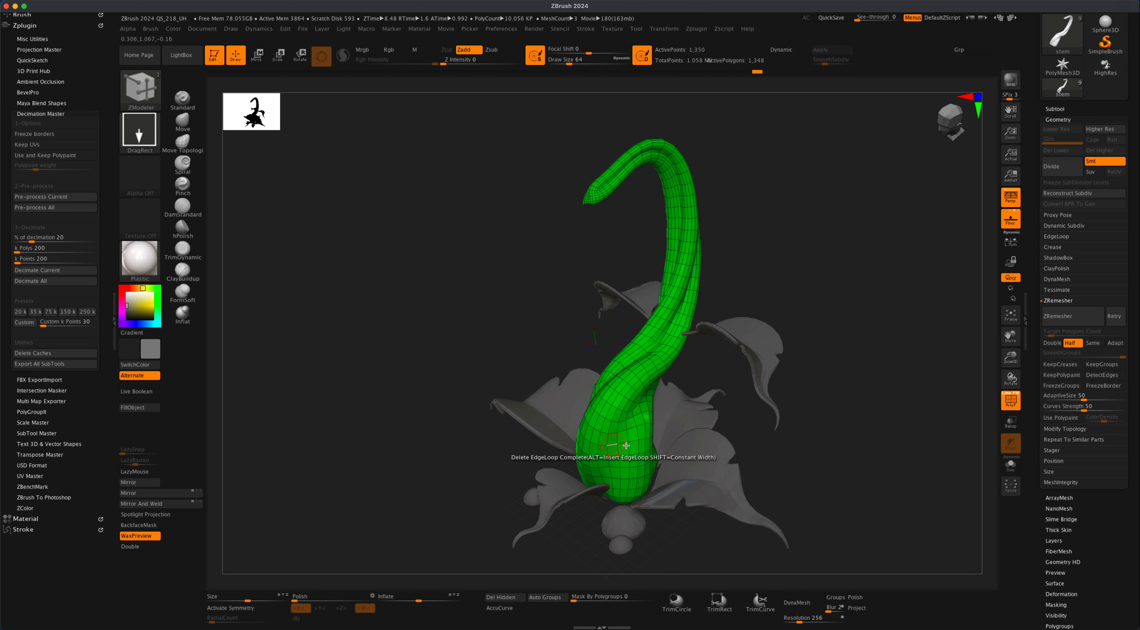
{"action": "mouse_move", "coordinate": [792, 425]}
{"action": "left_mouse_down"}
{"action": "mouse_move", "coordinate": [797, 342]}
{"action": "mouse_move", "coordinate": [779, 369]}
{"action": "mouse_move", "coordinate": [790, 430]}
{"action": "left_mouse_up"}
{"action": "left_click_drag", "start_coordinate": [767, 244], "coordinate": [763, 250], "text": "alt"}
{"action": "left_click_drag", "start_coordinate": [867, 243], "coordinate": [865, 244], "text": "alt"}
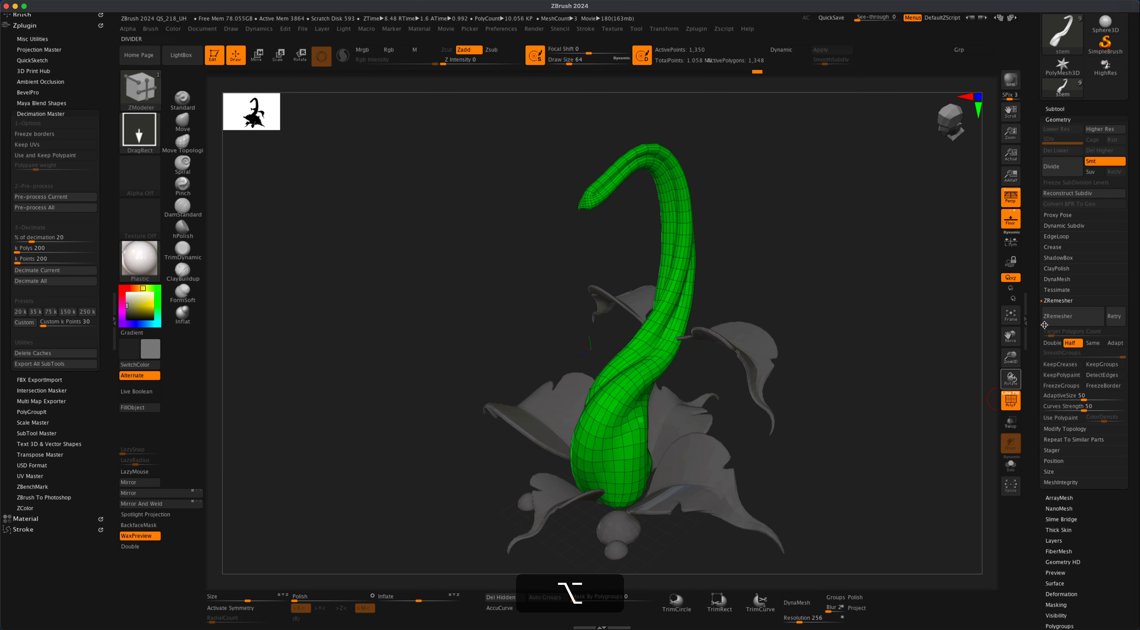
Make the neck subtool visible and active, and view it from below.
{"action": "left_click", "coordinate": [1055, 109]}
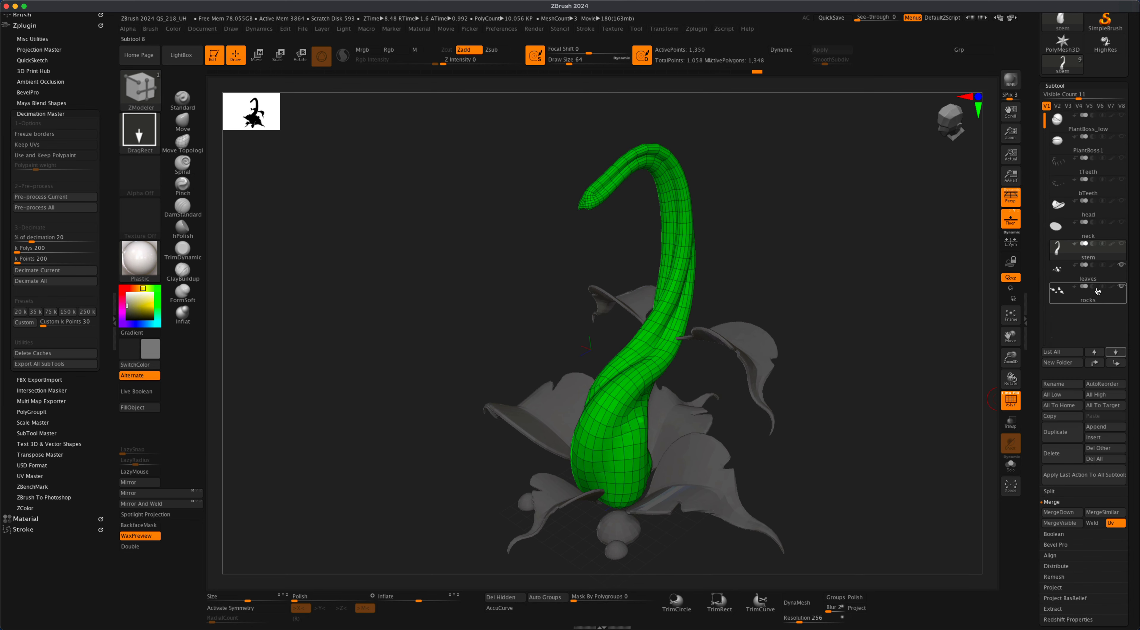
{"action": "left_click", "coordinate": [1123, 232]}
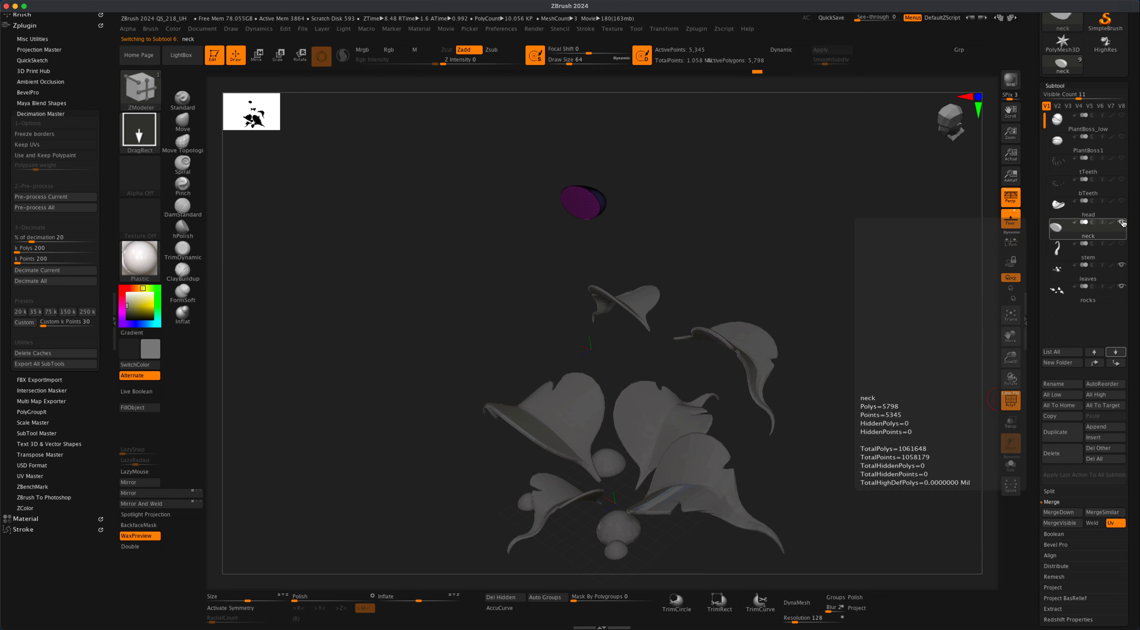
{"action": "left_click_drag", "start_coordinate": [840, 283], "coordinate": [779, 310]}
{"action": "left_click", "coordinate": [1009, 402]}
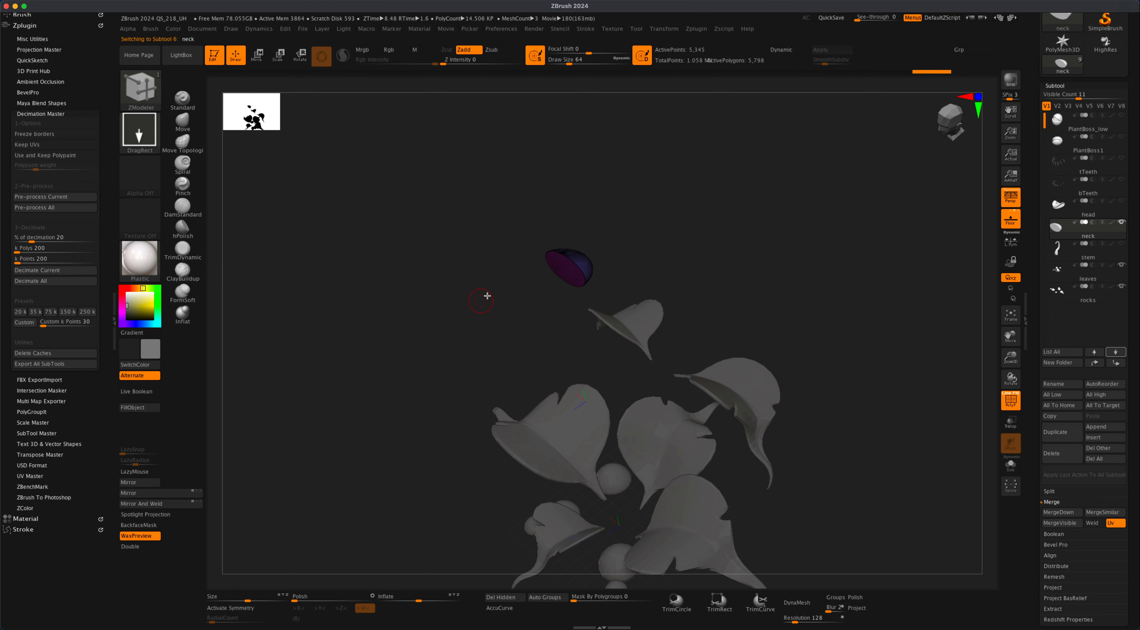
{"action": "left_click_drag", "start_coordinate": [676, 274], "coordinate": [779, 288]}
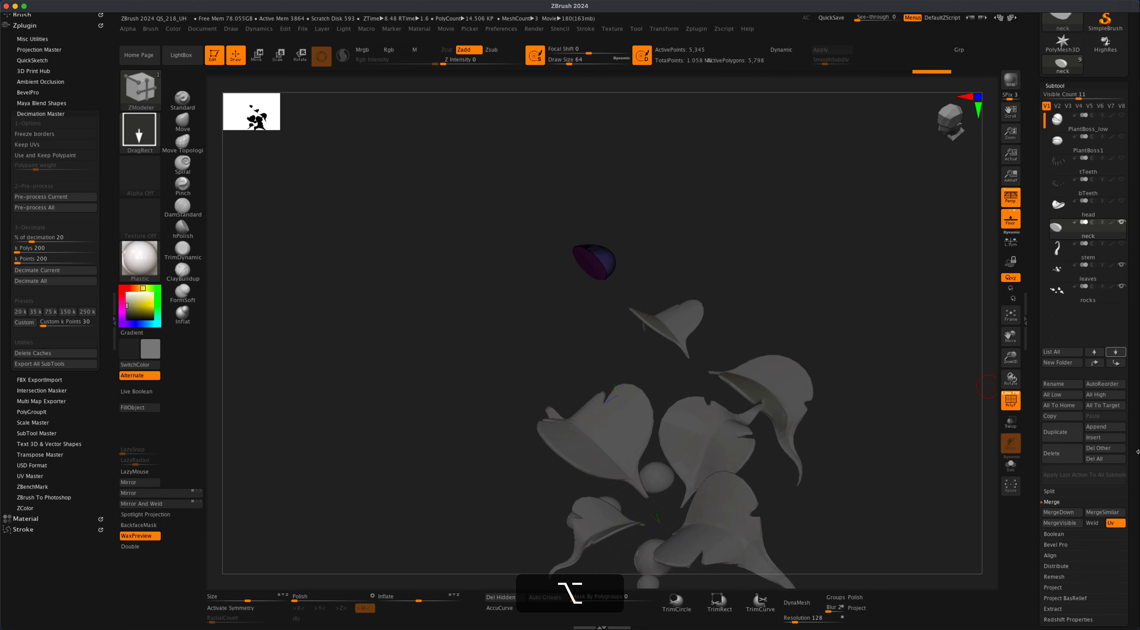
Remesh the neck with a target polygon count of 0.5 and adaptive density turned off.
{"action": "left_click_drag", "start_coordinate": [1137, 451], "coordinate": [1138, 391]}
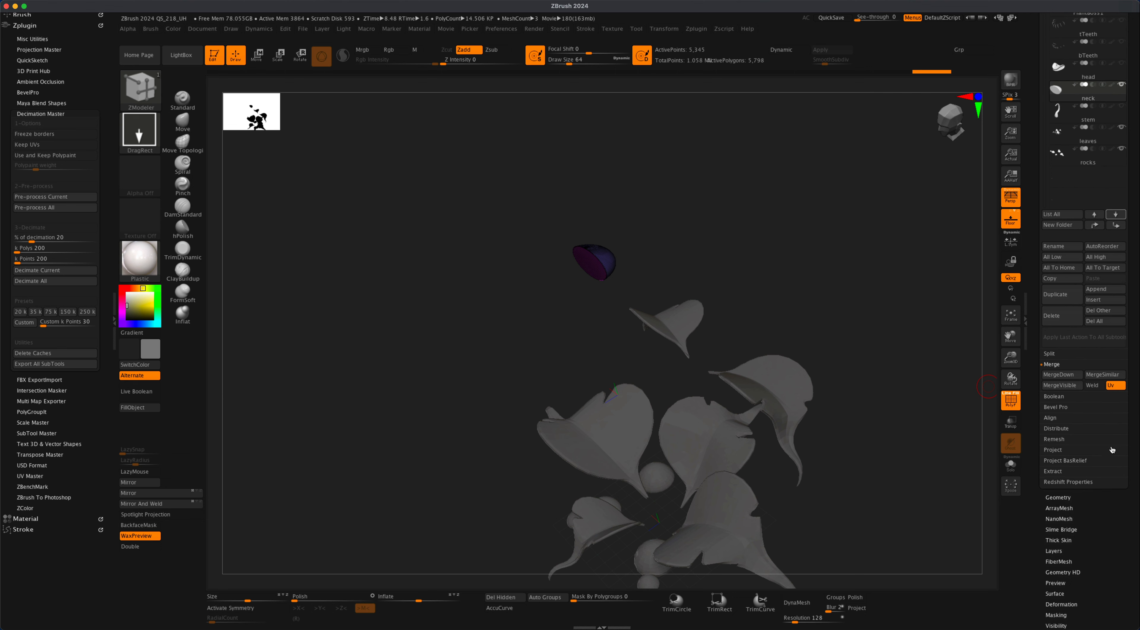
{"action": "left_click_drag", "start_coordinate": [730, 315], "coordinate": [641, 279]}
{"action": "left_click_drag", "start_coordinate": [862, 320], "coordinate": [866, 320]}
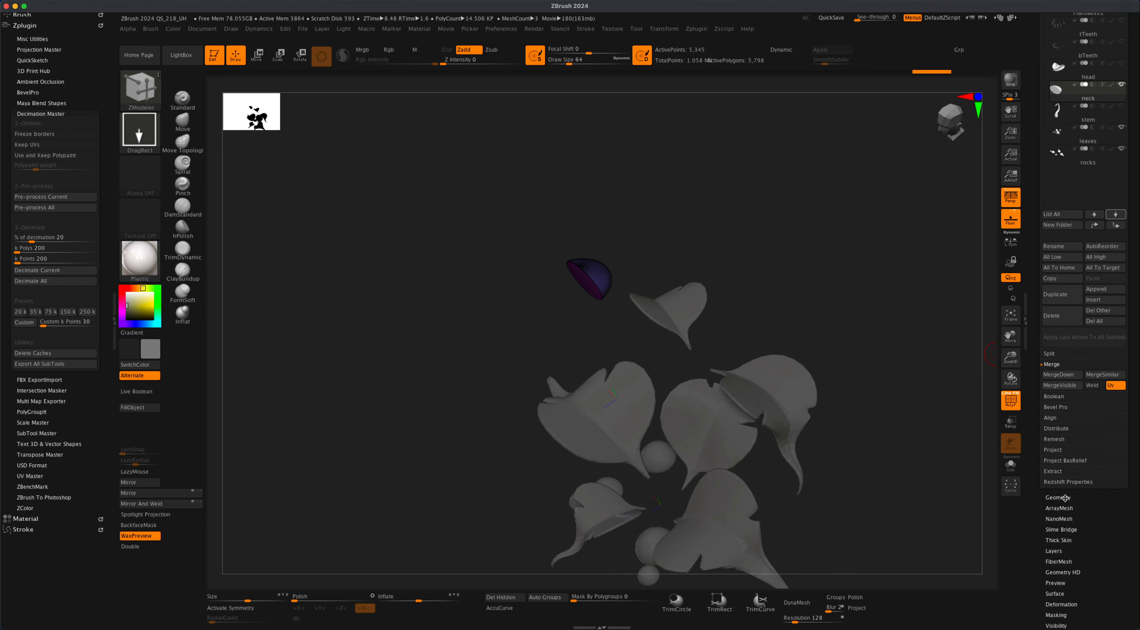
{"action": "left_click", "coordinate": [1065, 497]}
{"action": "left_click", "coordinate": [1088, 230]}
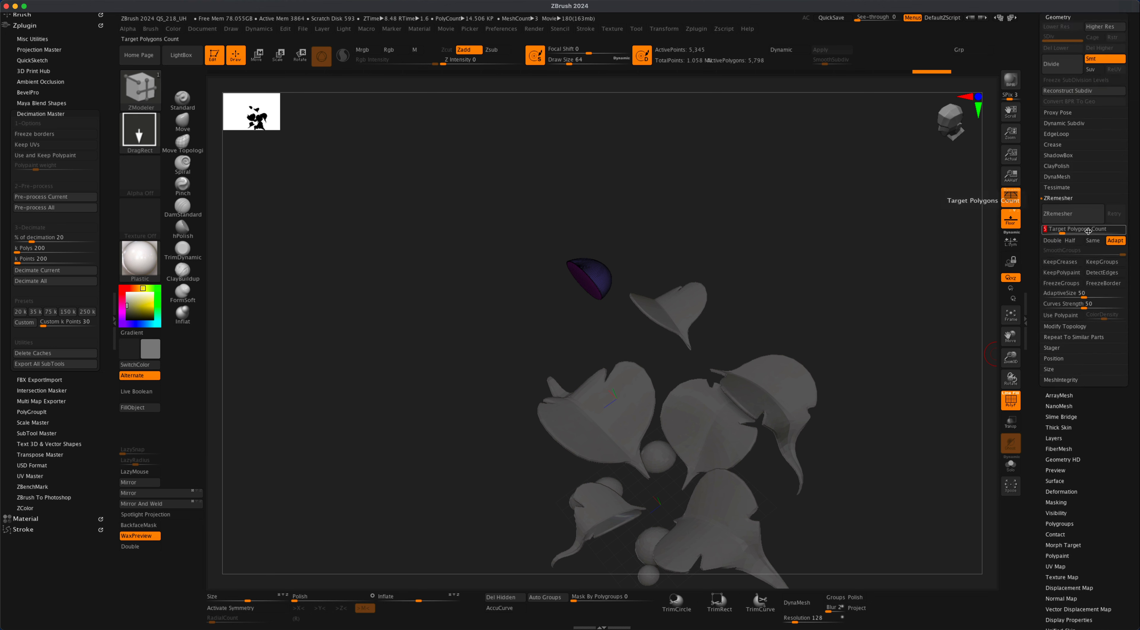
{"action": "key", "text": "BackSpace"}
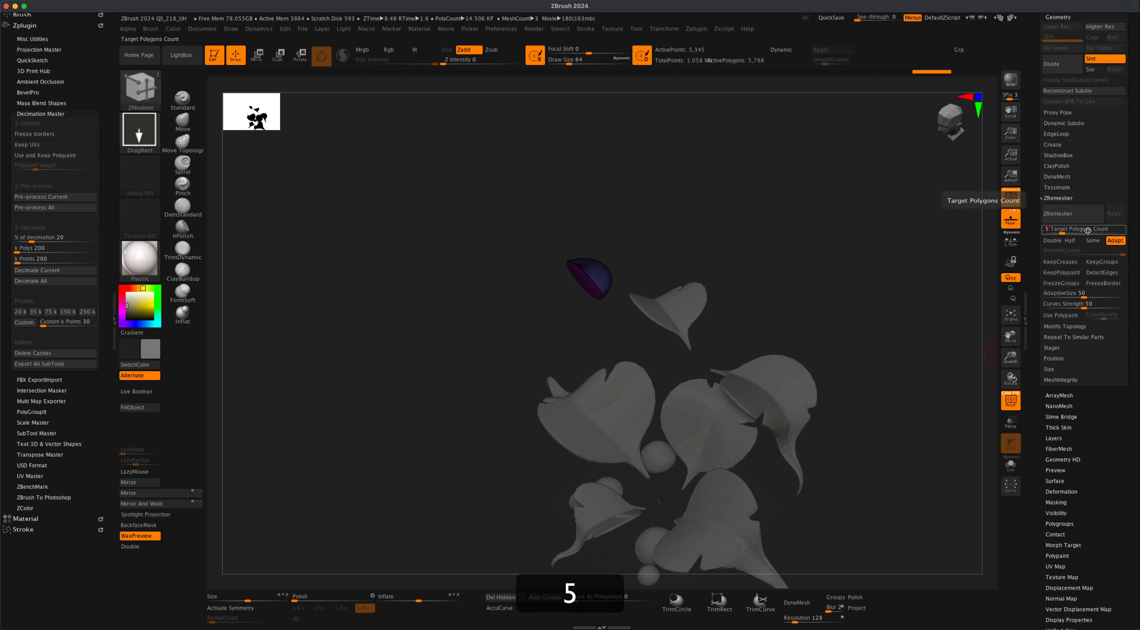
{"action": "type", "text": ".5"}
{"action": "key", "text": "Return"}
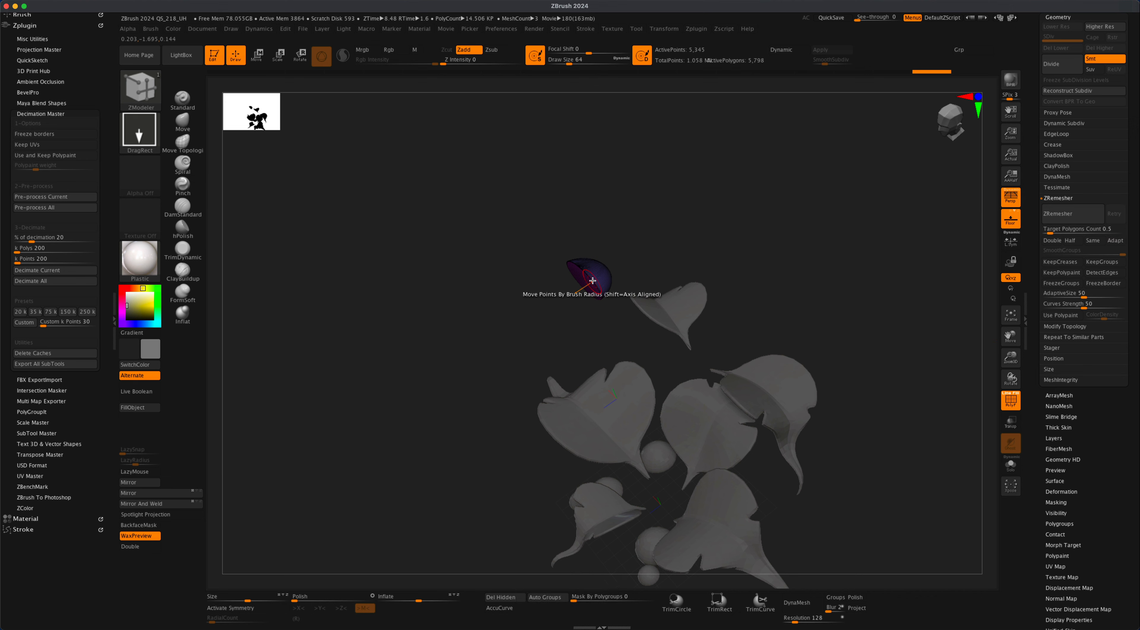
{"action": "left_click_drag", "start_coordinate": [828, 262], "coordinate": [888, 318]}
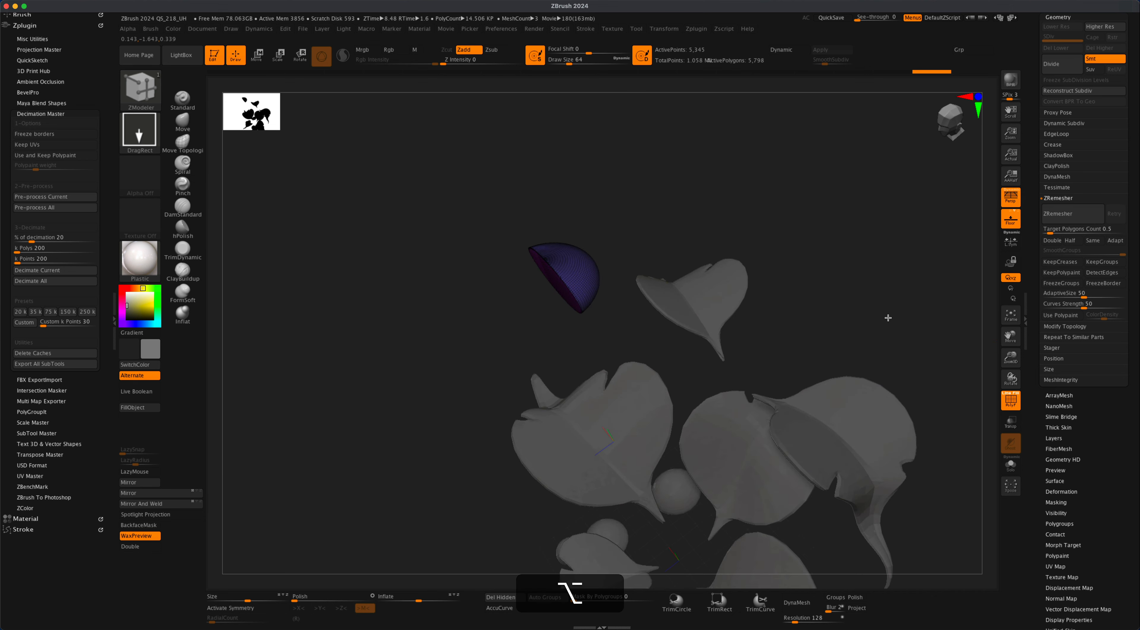
{"action": "left_click", "coordinate": [1057, 216]}
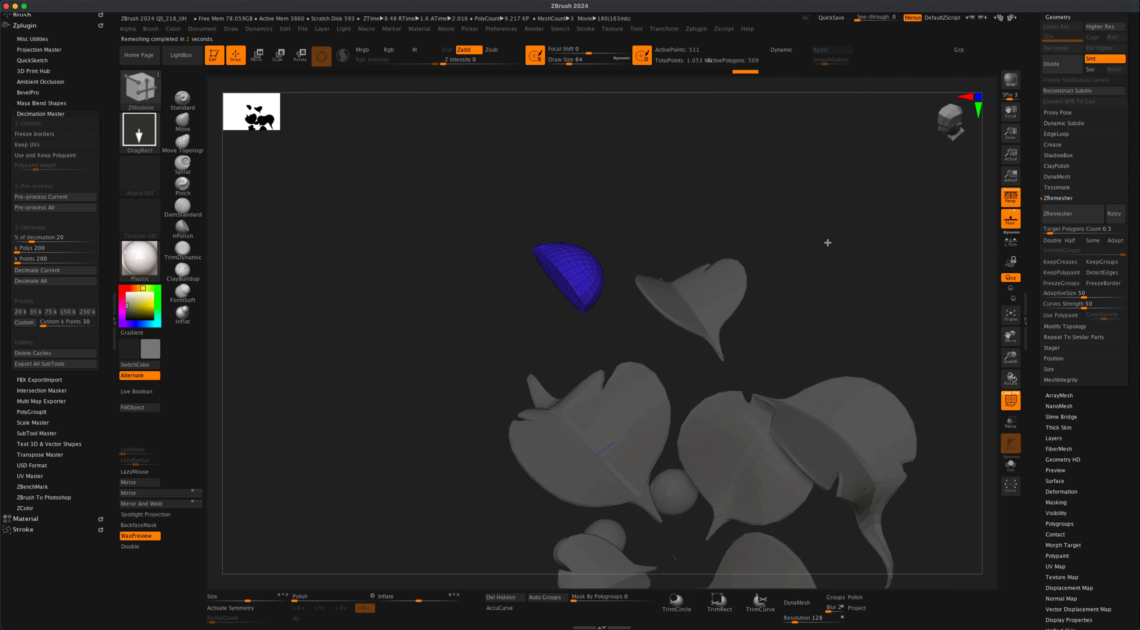
Reduce the neck further by running ZRemesher twice with the Half option.
{"action": "left_click_drag", "start_coordinate": [827, 241], "coordinate": [837, 235]}
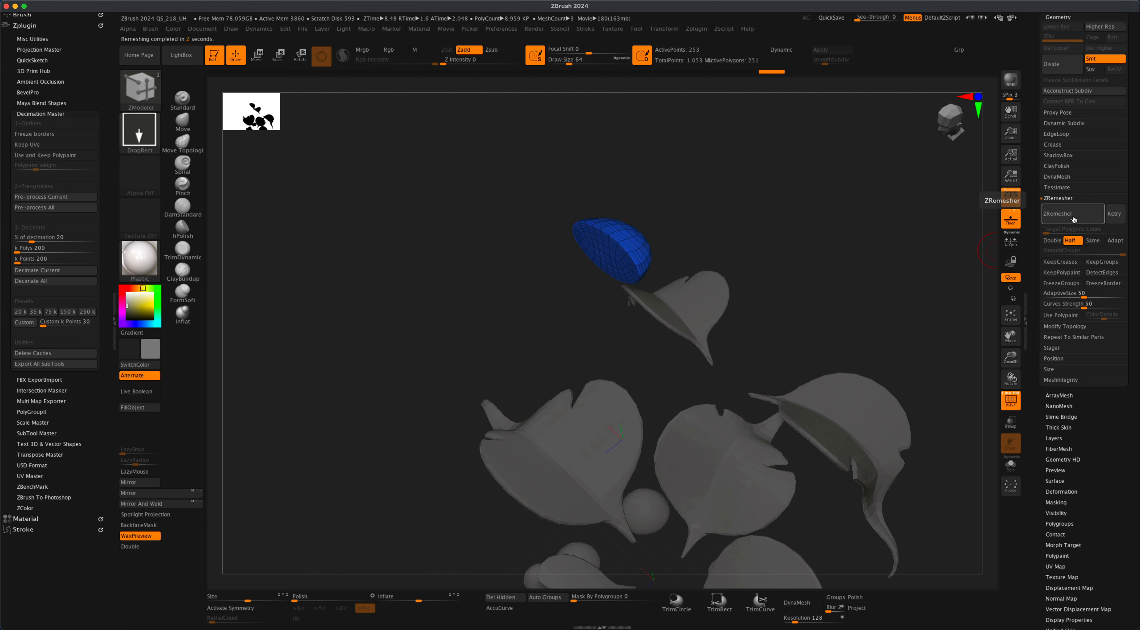
{"action": "left_click", "coordinate": [1073, 220]}
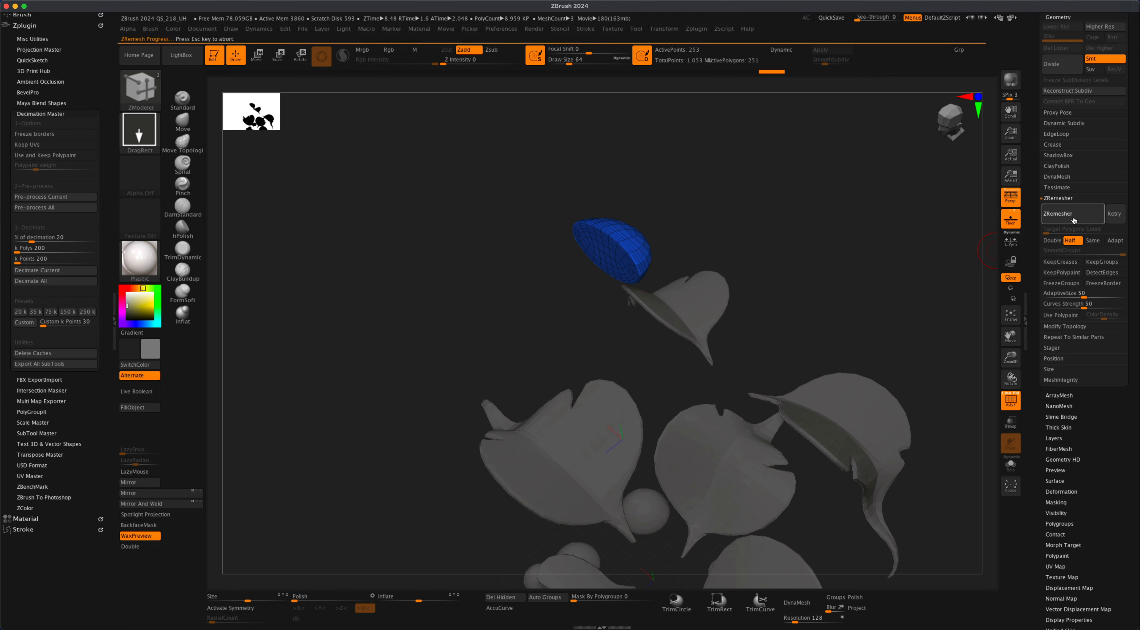
{"action": "left_click_drag", "start_coordinate": [844, 280], "coordinate": [760, 135]}
{"action": "mouse_move", "coordinate": [792, 228]}
{"action": "left_mouse_down"}
{"action": "mouse_move", "coordinate": [771, 236]}
{"action": "mouse_move", "coordinate": [782, 231]}
{"action": "mouse_move", "coordinate": [756, 298]}
{"action": "mouse_move", "coordinate": [774, 300]}
{"action": "mouse_move", "coordinate": [789, 281]}
{"action": "mouse_move", "coordinate": [789, 254]}
{"action": "mouse_move", "coordinate": [830, 267]}
{"action": "mouse_move", "coordinate": [822, 254]}
{"action": "mouse_move", "coordinate": [826, 292]}
{"action": "mouse_move", "coordinate": [792, 222]}
{"action": "left_mouse_up"}
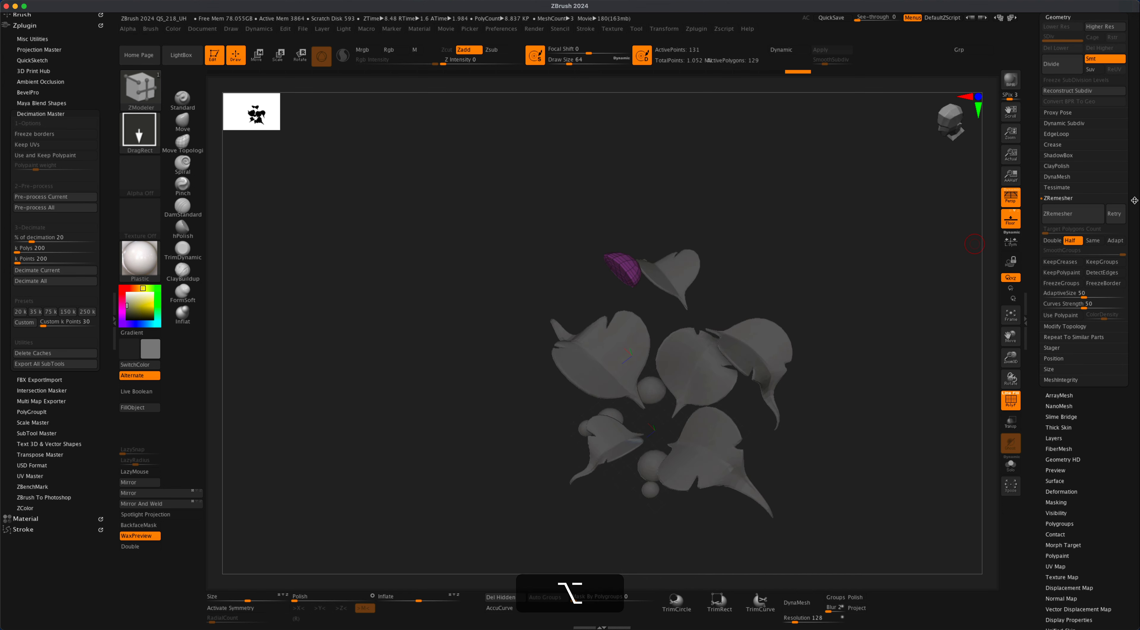
Select and show the head subtool, and make the stem visible alongside it.
{"action": "left_click_drag", "start_coordinate": [1133, 197], "coordinate": [1133, 288]}
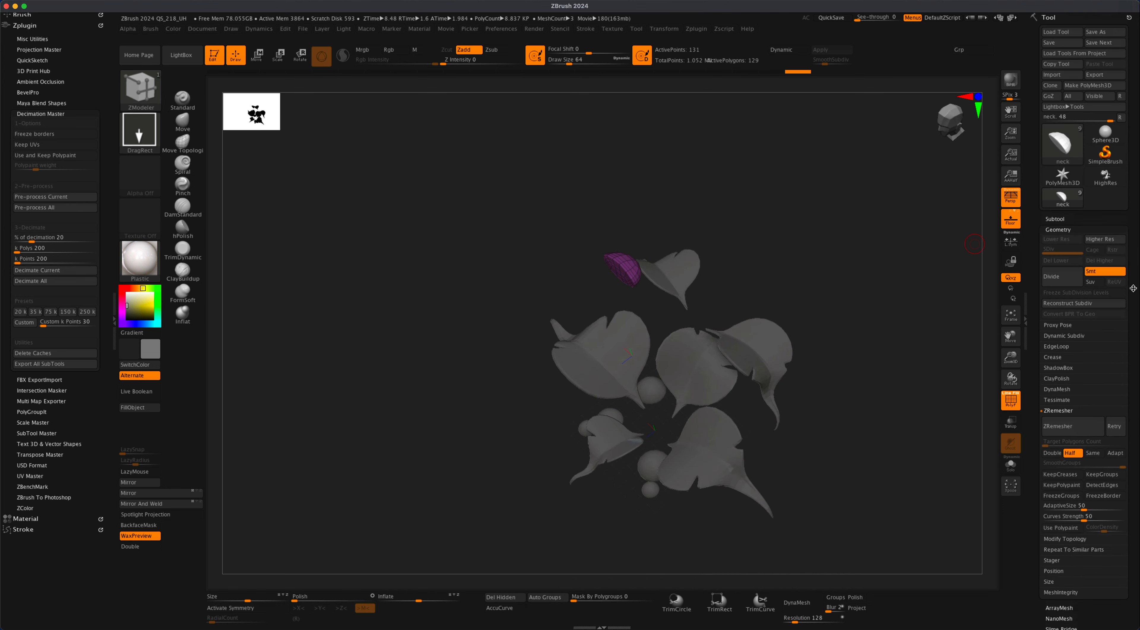
{"action": "left_click", "coordinate": [1056, 219]}
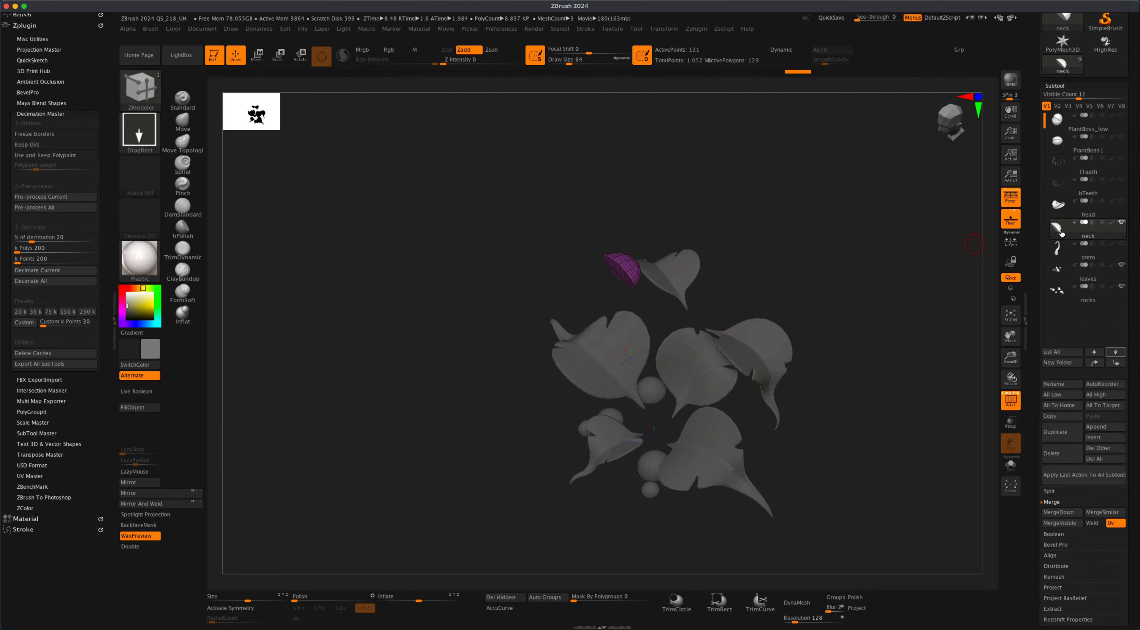
{"action": "left_click", "coordinate": [1116, 212]}
{"action": "left_click_drag", "start_coordinate": [890, 369], "coordinate": [861, 349]}
{"action": "left_click", "coordinate": [1121, 243]}
Save the tool as PlantBoss_low.ztl in the PlantBoss folder, replacing the existing file.
{"action": "left_click_drag", "start_coordinate": [1136, 50], "coordinate": [1137, 134]}
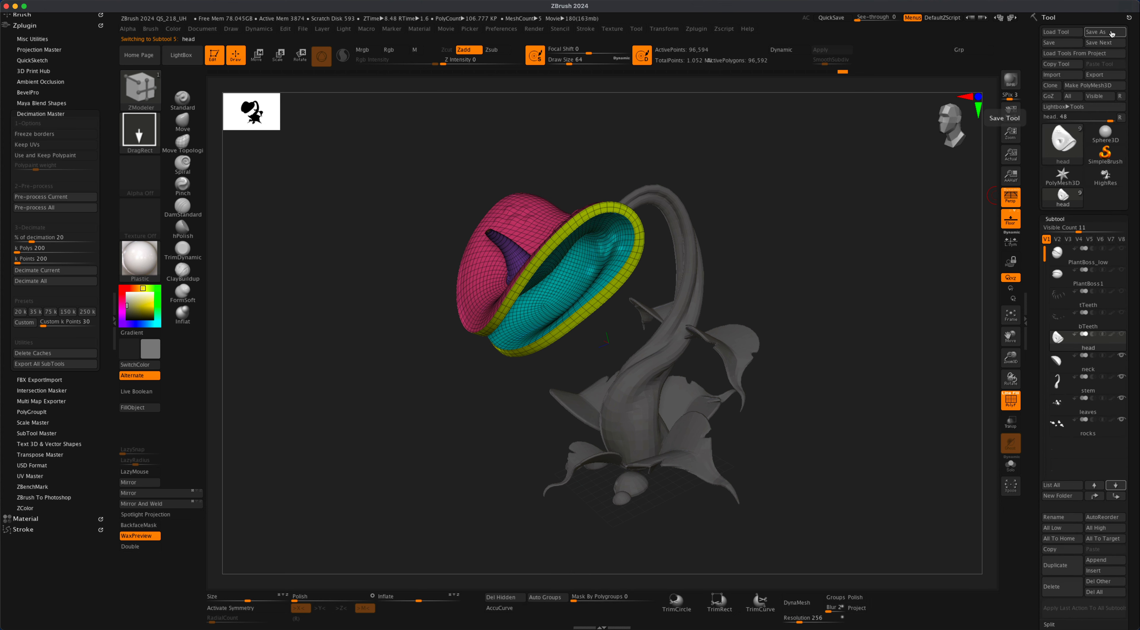
{"action": "left_click", "coordinate": [1105, 31]}
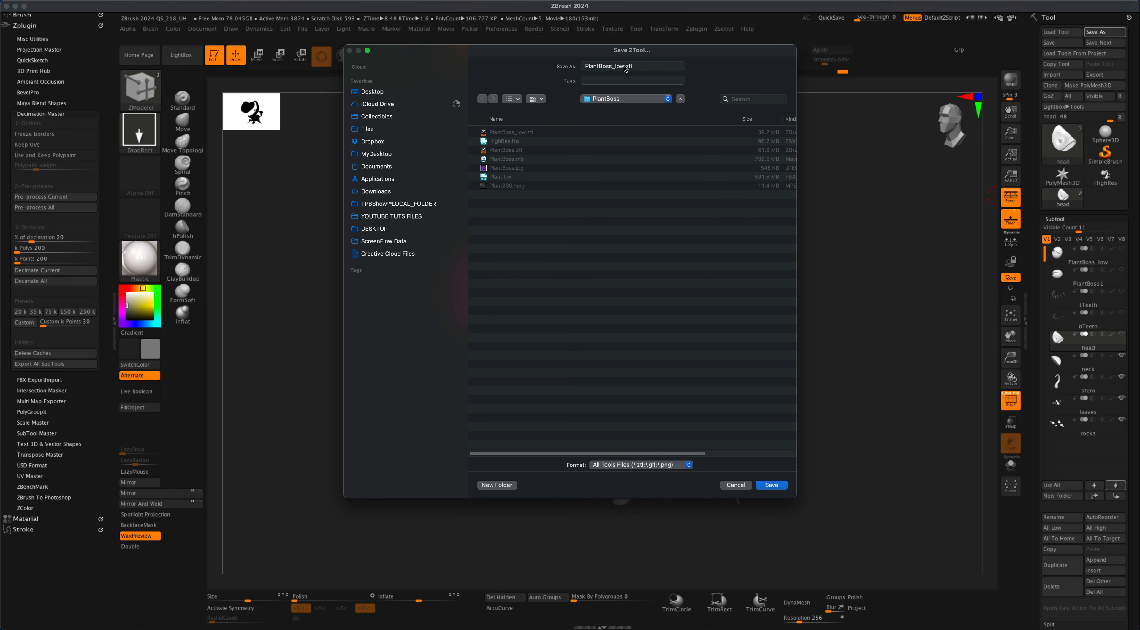
{"action": "left_click", "coordinate": [768, 485]}
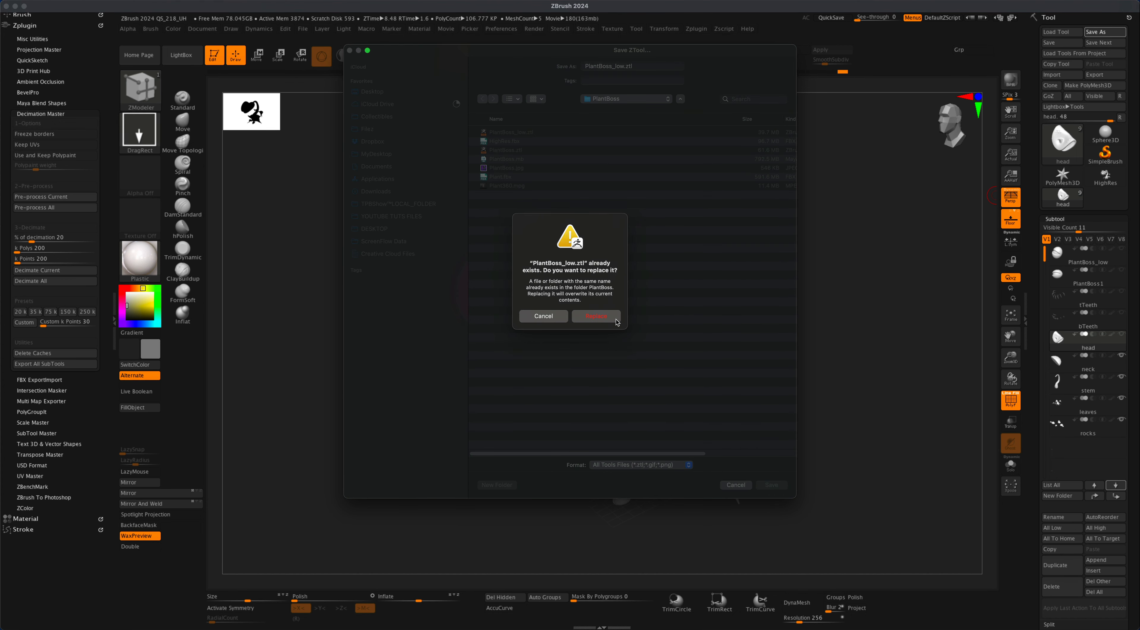
{"action": "left_click", "coordinate": [595, 316]}
{"action": "key", "text": "alt"}
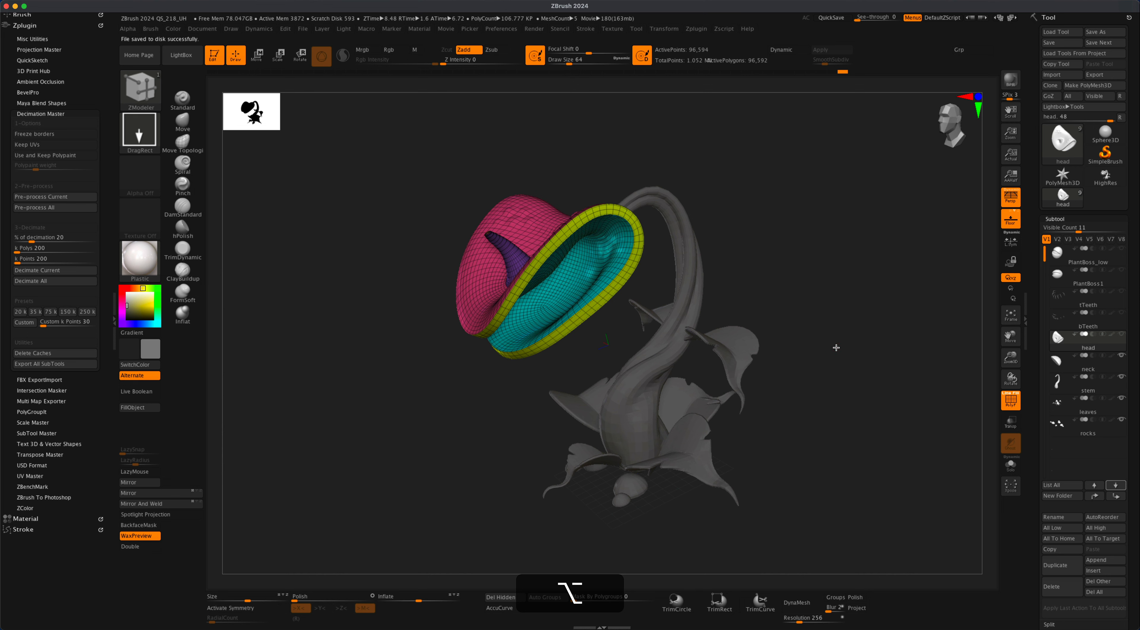
Examine the head's topology and polygroups from several angles, including the rim and the inside of the mouth.
{"action": "left_click_drag", "start_coordinate": [836, 347], "coordinate": [619, 226]}
{"action": "left_click_drag", "start_coordinate": [804, 283], "coordinate": [543, 226]}
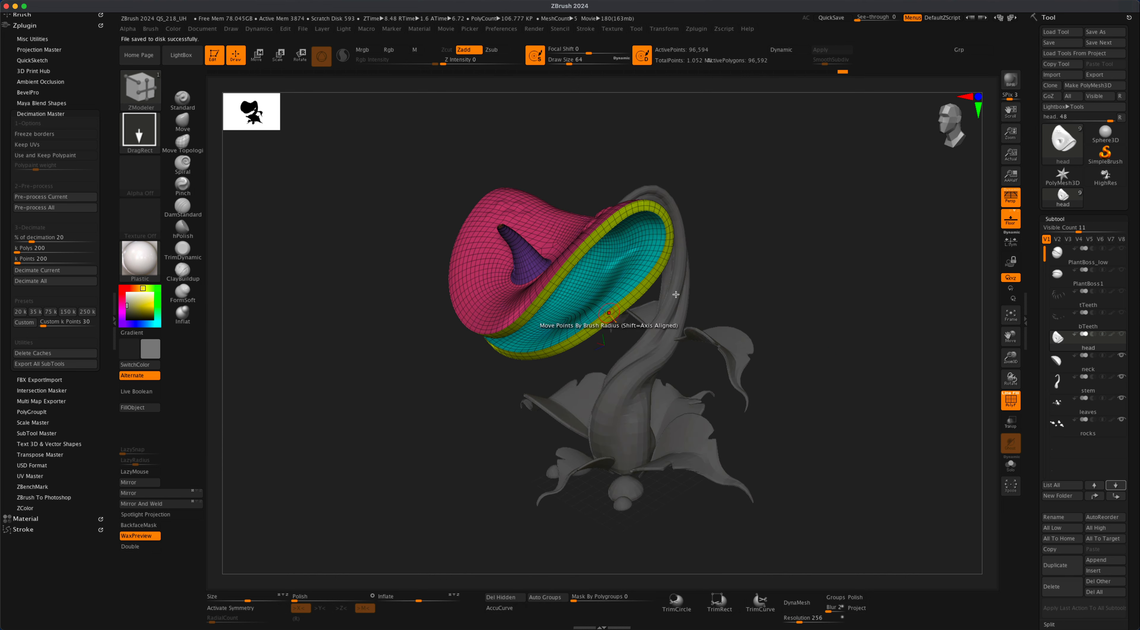
{"action": "mouse_move", "coordinate": [676, 294]}
{"action": "left_mouse_down"}
{"action": "mouse_move", "coordinate": [804, 272]}
{"action": "mouse_move", "coordinate": [609, 203]}
{"action": "left_mouse_up"}
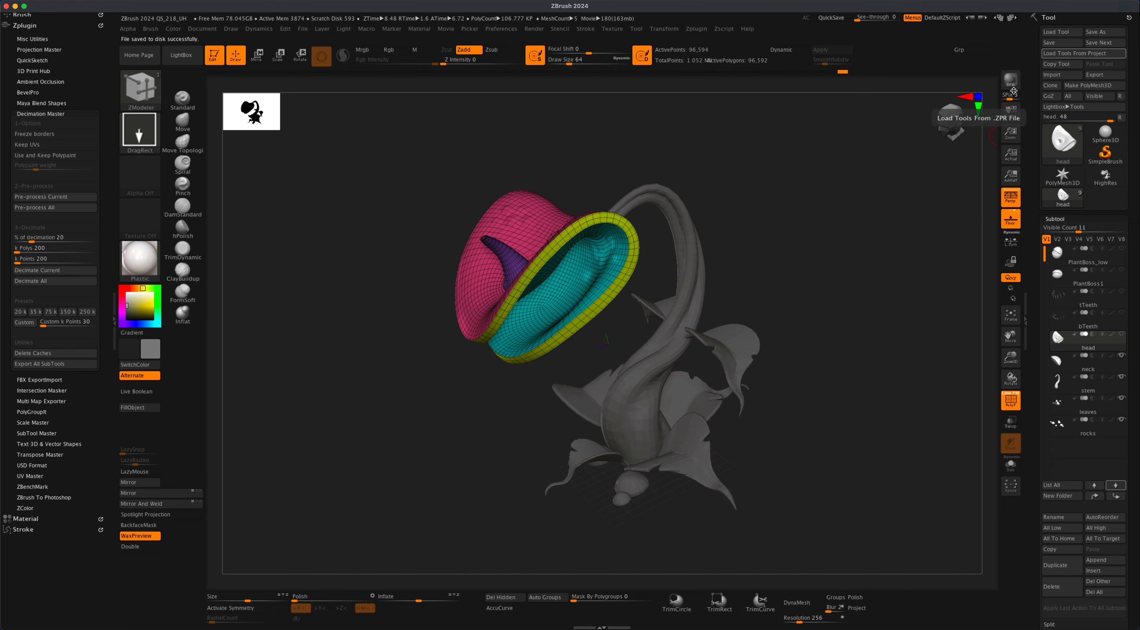
{"action": "key", "text": "alt"}
{"action": "left_click_drag", "start_coordinate": [891, 183], "coordinate": [879, 246]}
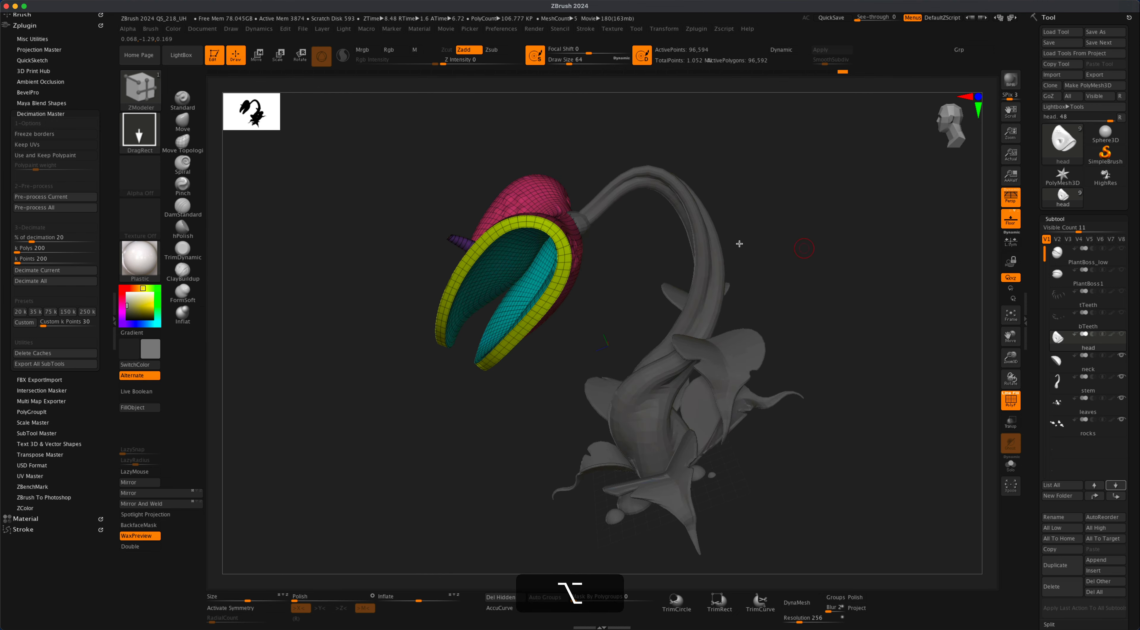
{"action": "left_click_drag", "start_coordinate": [402, 221], "coordinate": [489, 239]}
{"action": "left_click_drag", "start_coordinate": [617, 157], "coordinate": [775, 190]}
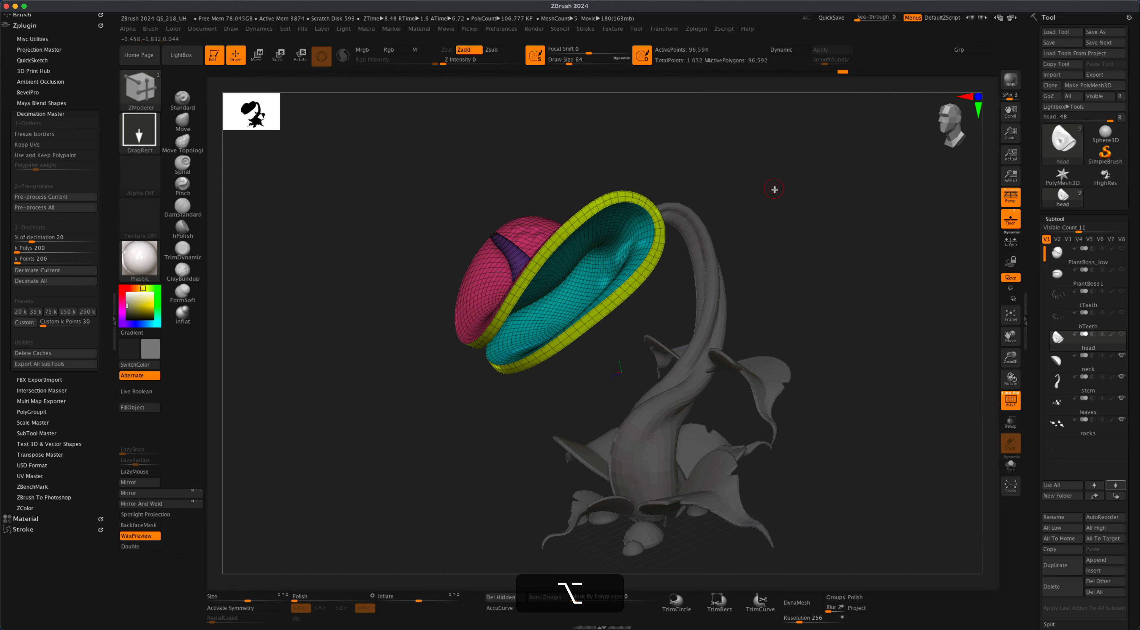
{"action": "scroll", "coordinate": [1132, 448], "scroll_direction": "down", "scroll_amount": 5}
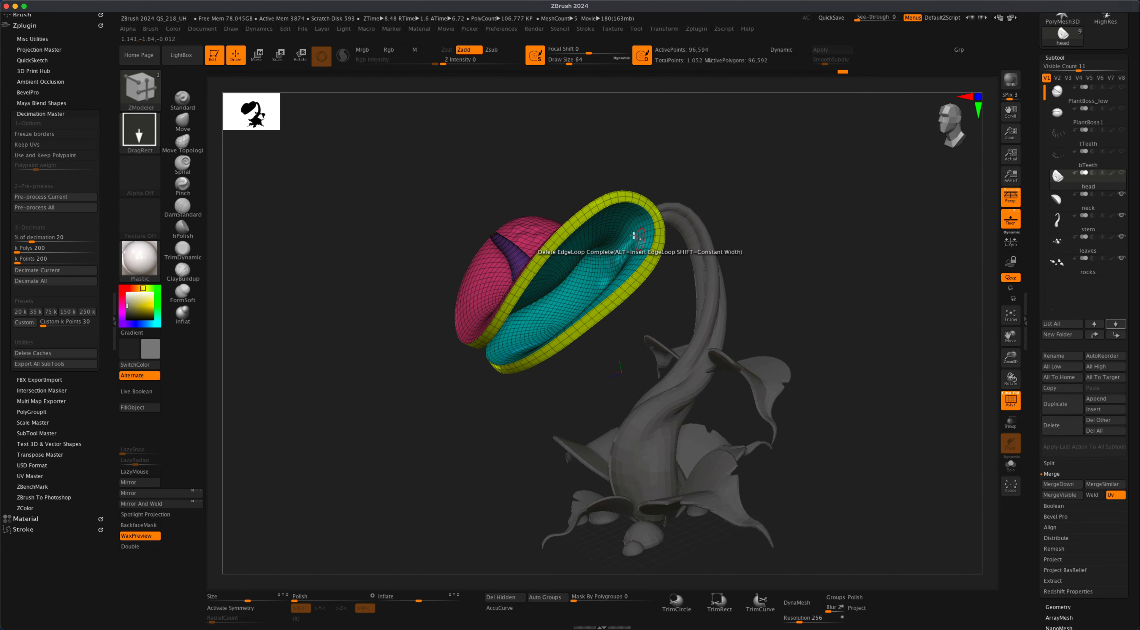
{"action": "left_click_drag", "start_coordinate": [738, 256], "coordinate": [819, 246]}
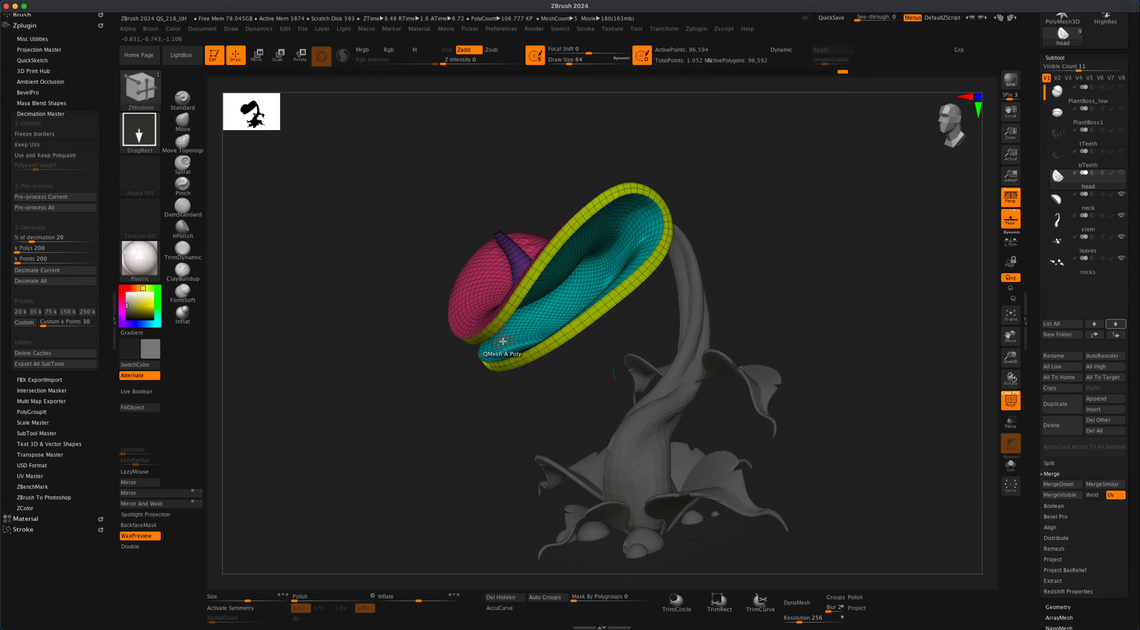
{"action": "left_click_drag", "start_coordinate": [819, 323], "coordinate": [851, 322]}
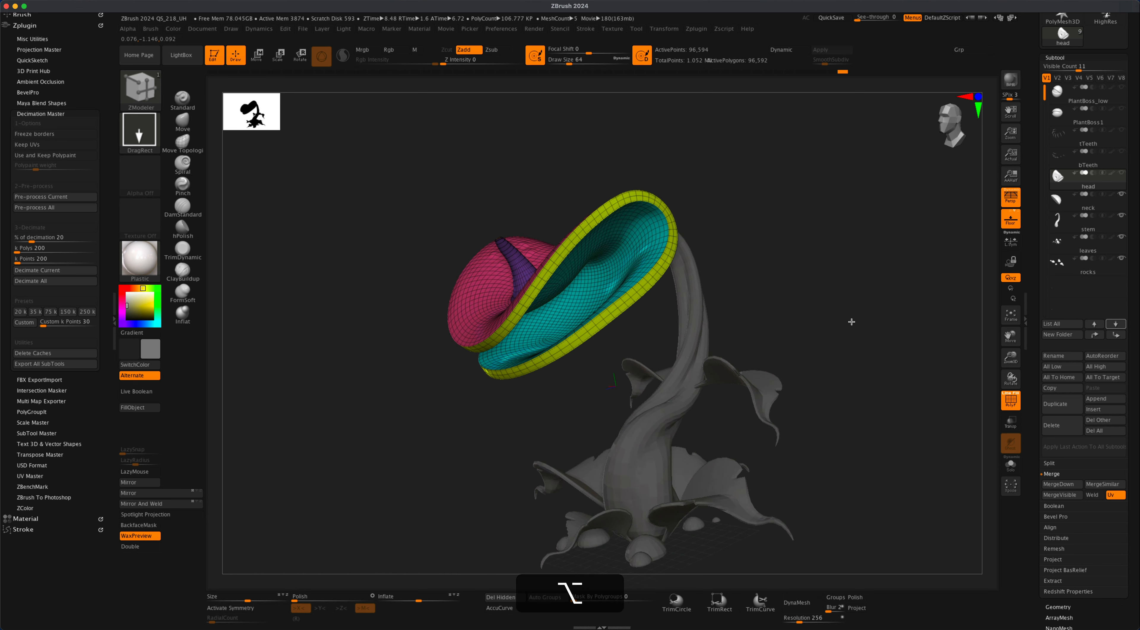
Switch the head to subdivision level 1 and delete its higher subdivision levels.
{"action": "left_click_drag", "start_coordinate": [1136, 548], "coordinate": [1136, 455]}
{"action": "left_click", "coordinate": [1067, 516]}
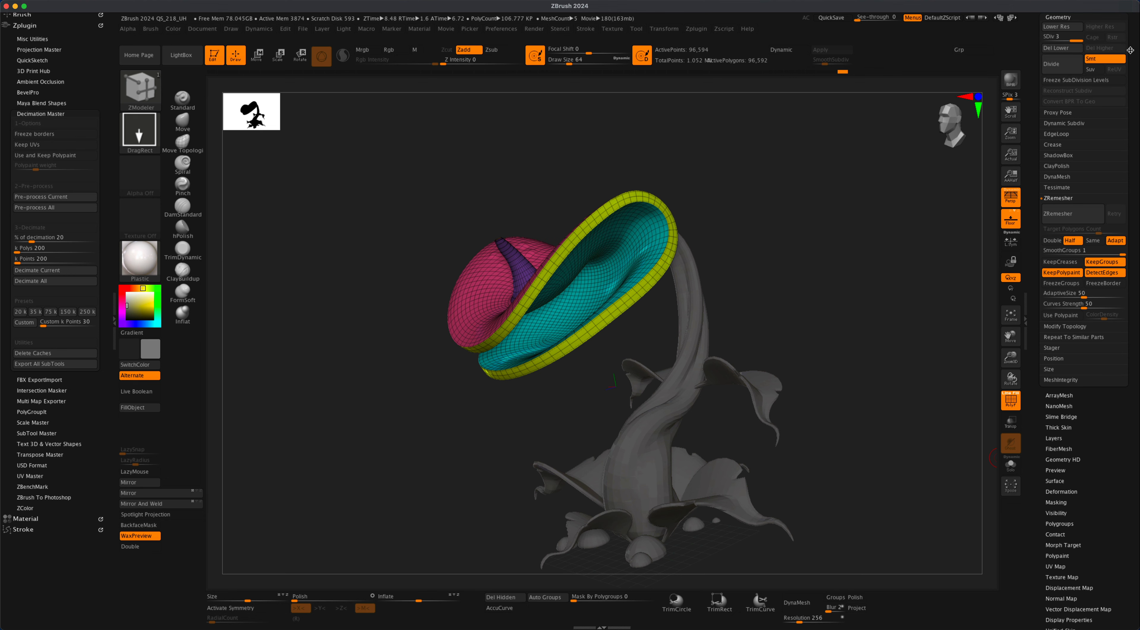
{"action": "left_click_drag", "start_coordinate": [1130, 50], "coordinate": [1076, 187]}
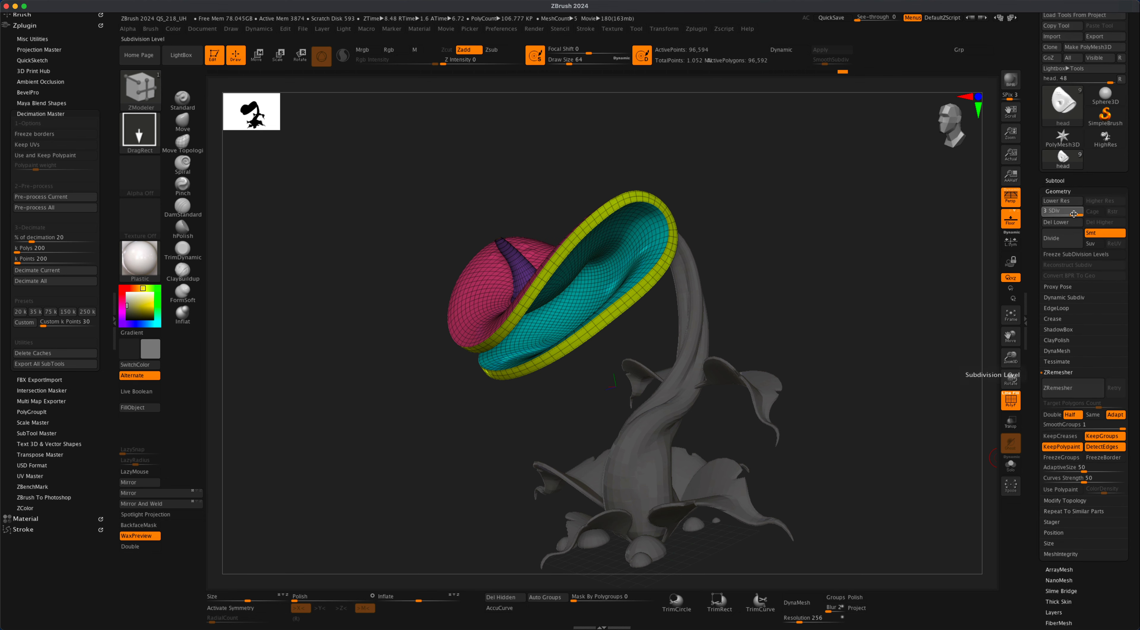
{"action": "left_click", "coordinate": [1047, 213]}
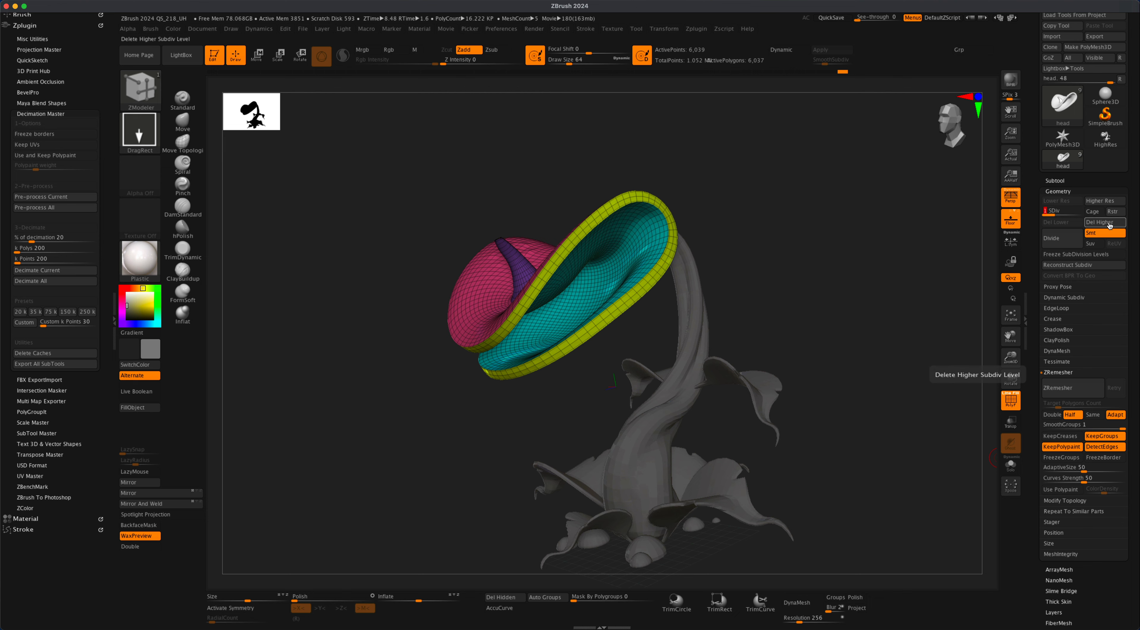
{"action": "left_click", "coordinate": [1110, 226]}
Turn off Keep Polypaint for the head and run ZRemesher twice with Half, Adapt, KeepGroups and DetectEdges enabled.
{"action": "left_click_drag", "start_coordinate": [952, 248], "coordinate": [822, 244]}
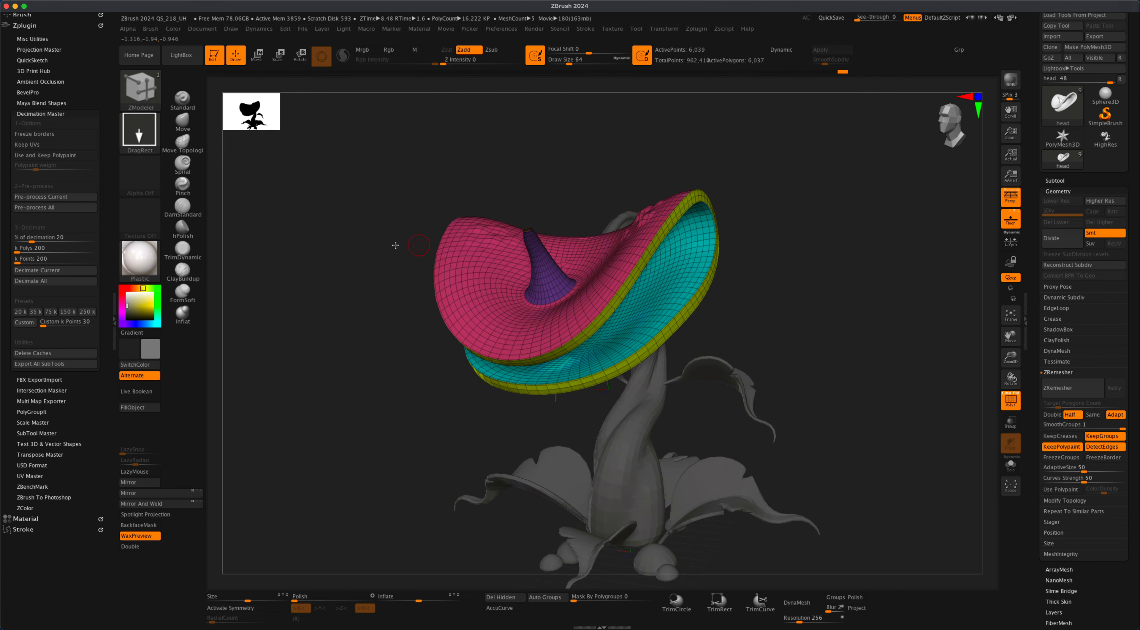
{"action": "left_click_drag", "start_coordinate": [395, 246], "coordinate": [356, 229]}
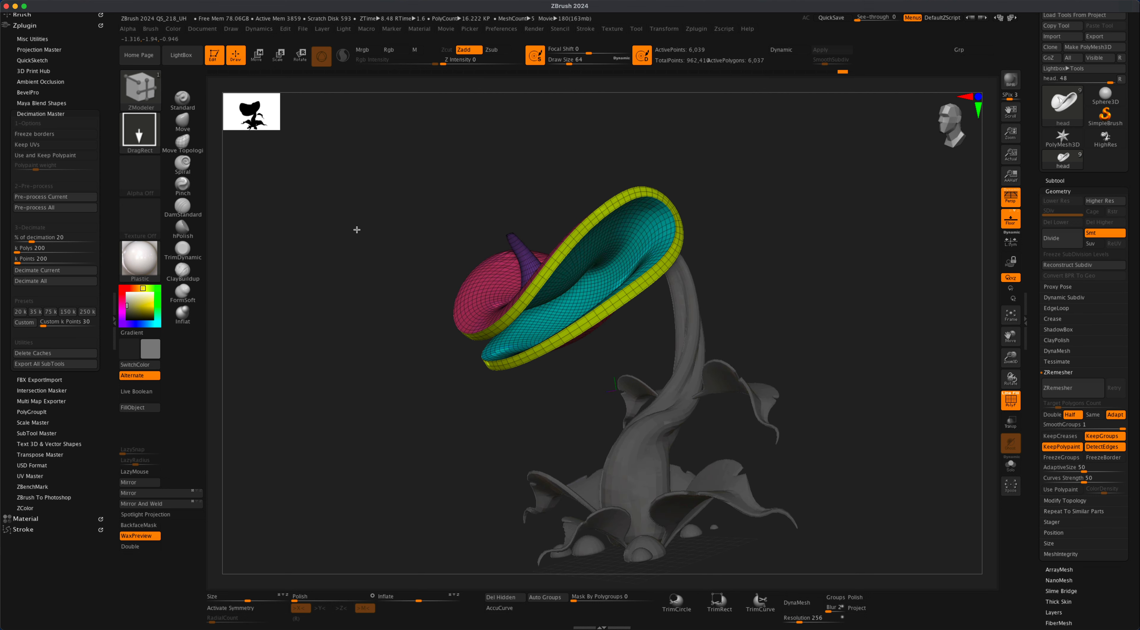
{"action": "left_click_drag", "start_coordinate": [866, 238], "coordinate": [878, 234], "text": "alt"}
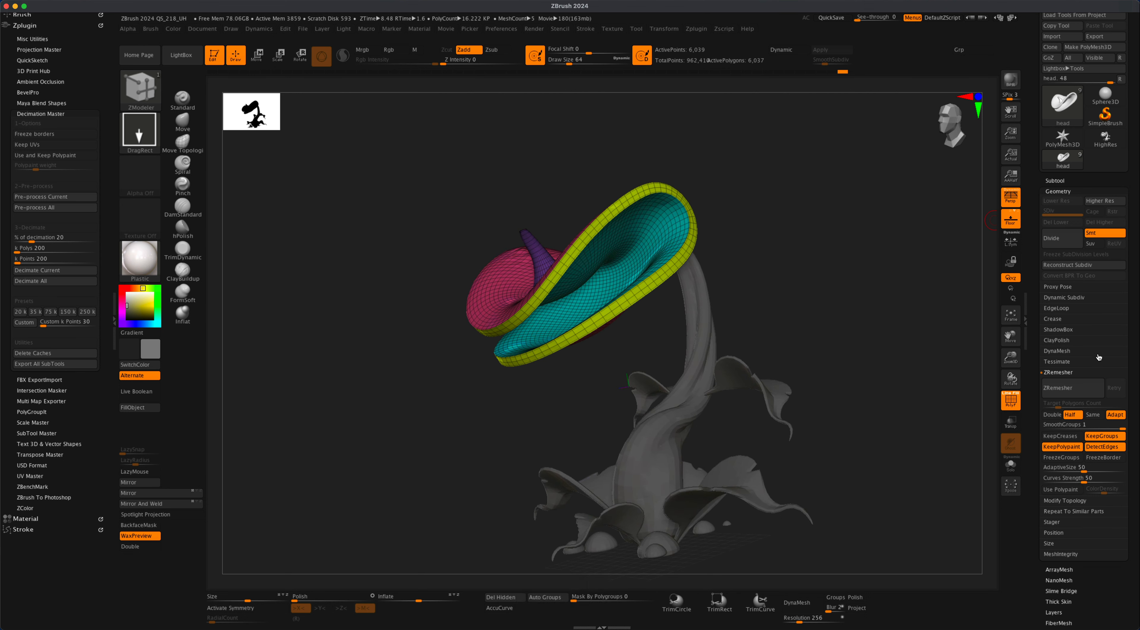
{"action": "scroll", "coordinate": [1135, 376], "scroll_direction": "down", "scroll_amount": 4}
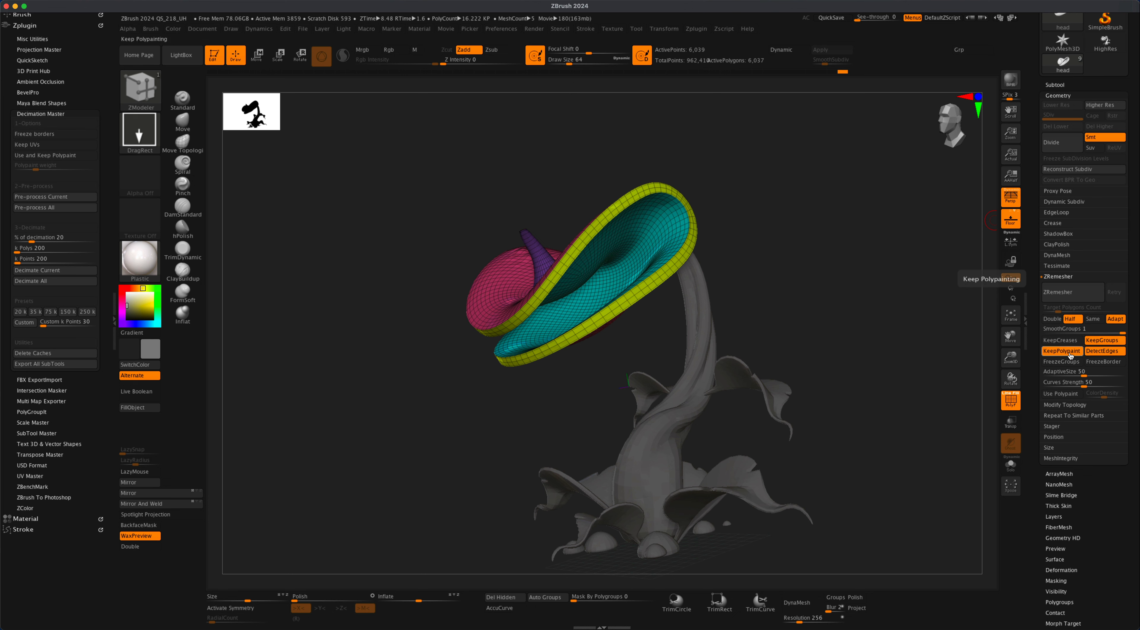
{"action": "left_click", "coordinate": [1067, 352]}
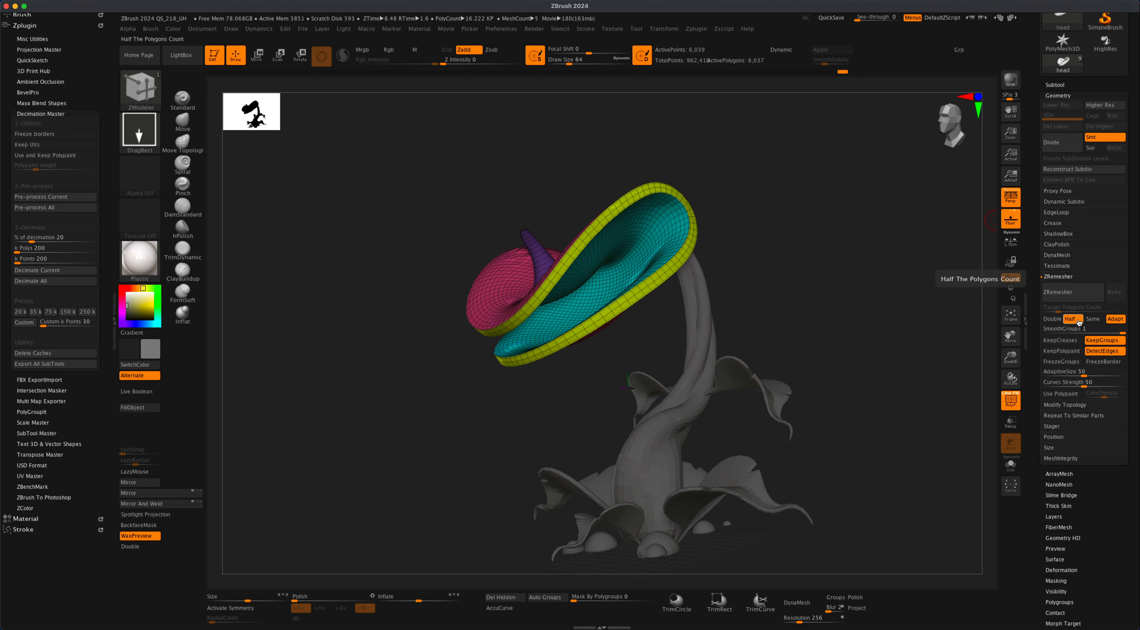
{"action": "left_click_drag", "start_coordinate": [952, 321], "coordinate": [942, 343]}
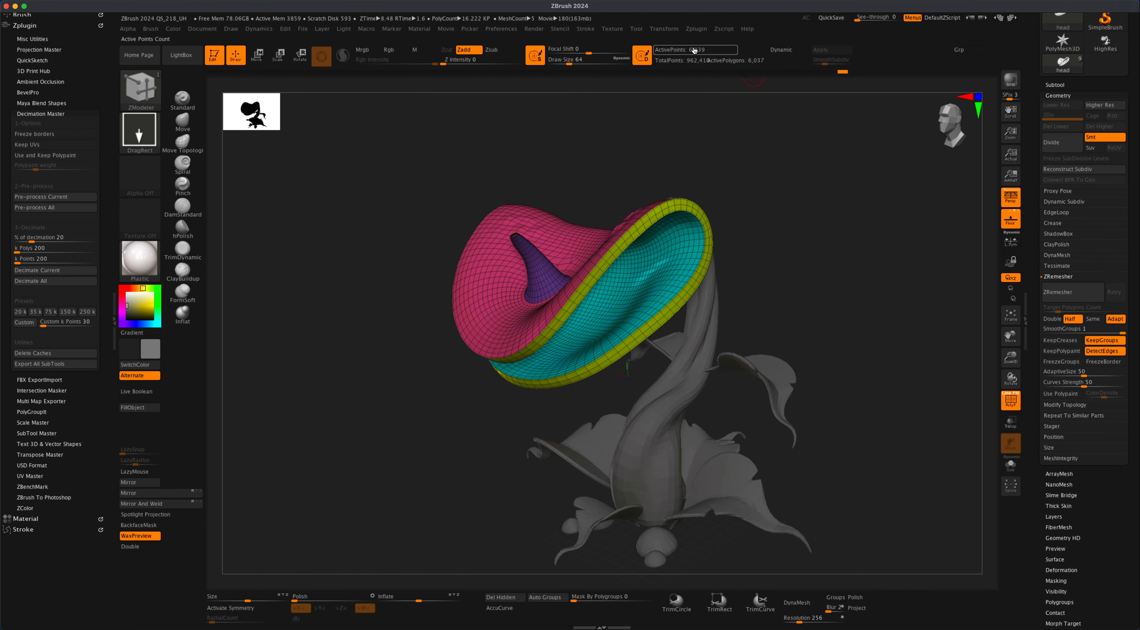
{"action": "left_click_drag", "start_coordinate": [801, 254], "coordinate": [829, 265], "text": "alt"}
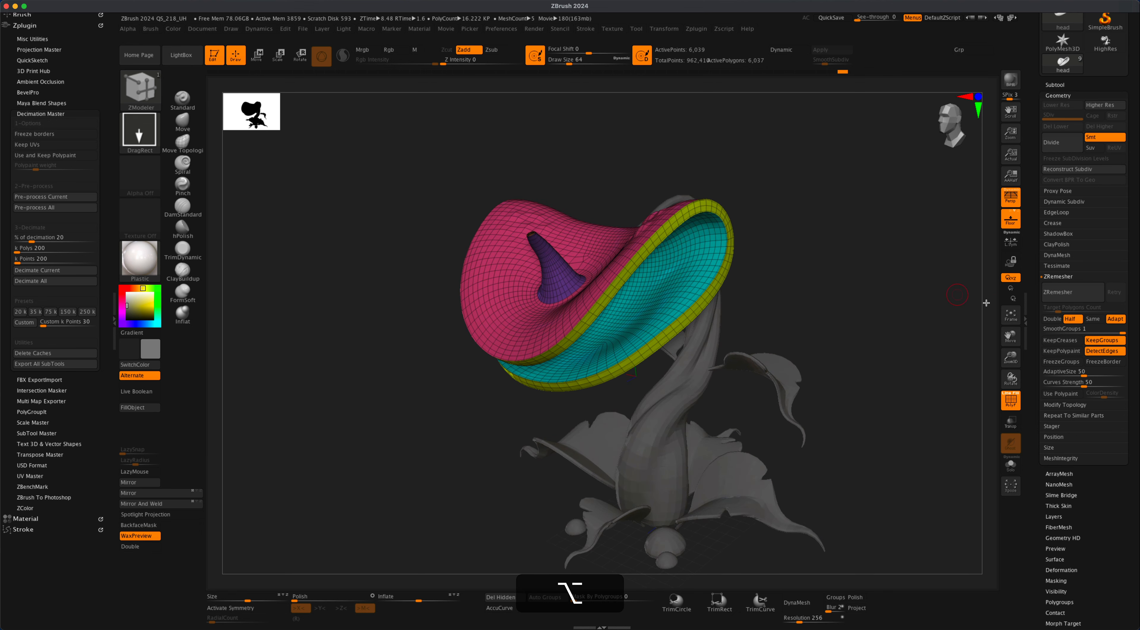
{"action": "left_click", "coordinate": [1069, 293]}
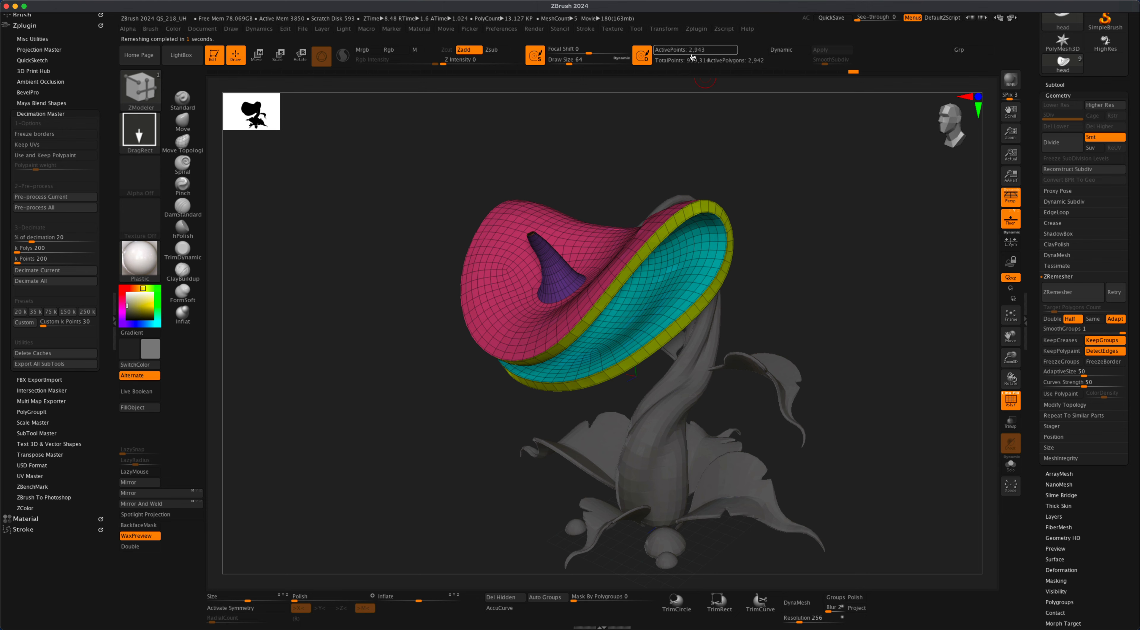
{"action": "left_click_drag", "start_coordinate": [774, 170], "coordinate": [813, 188]}
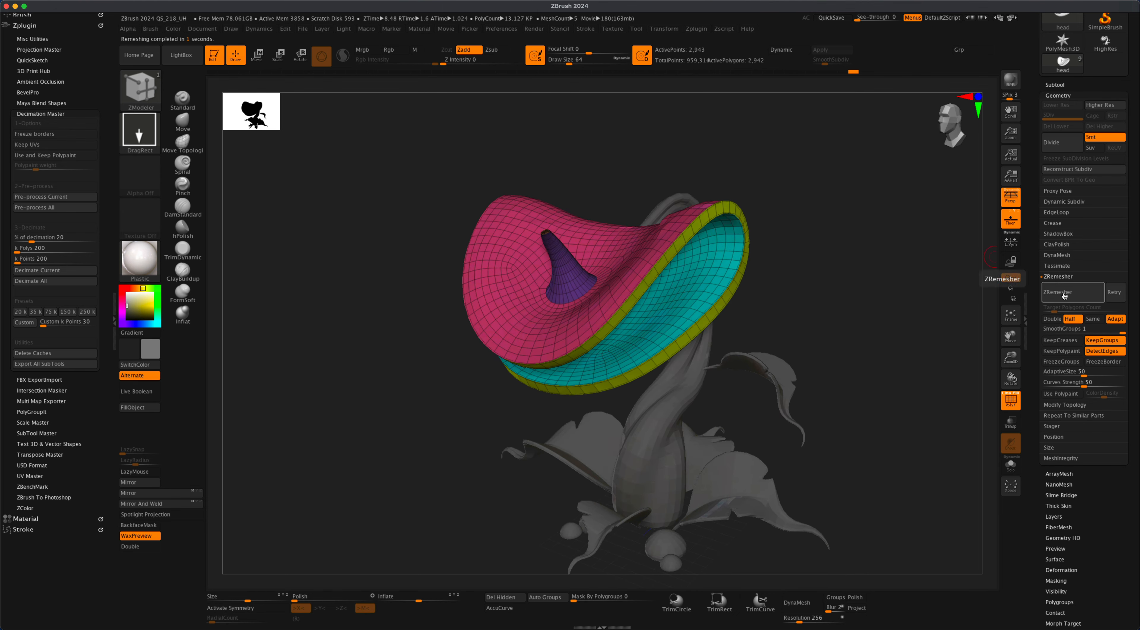
{"action": "left_click", "coordinate": [1065, 292]}
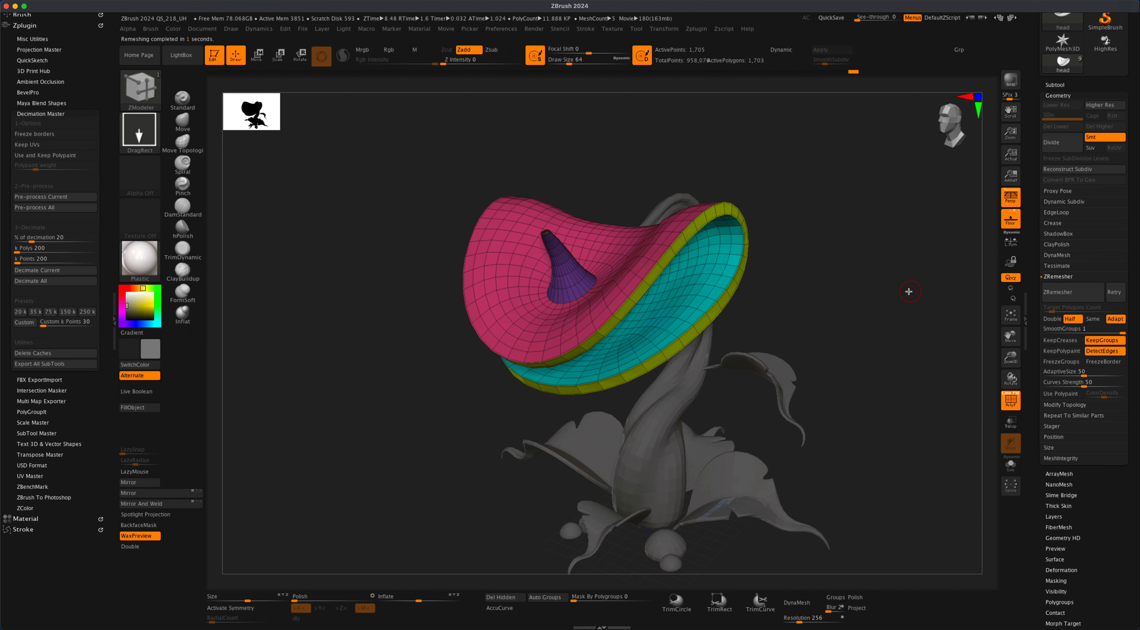
Select the bTeeth subtool and make it visible alongside the head.
{"action": "left_click_drag", "start_coordinate": [882, 297], "coordinate": [873, 310]}
{"action": "left_click_drag", "start_coordinate": [808, 196], "coordinate": [845, 279]}
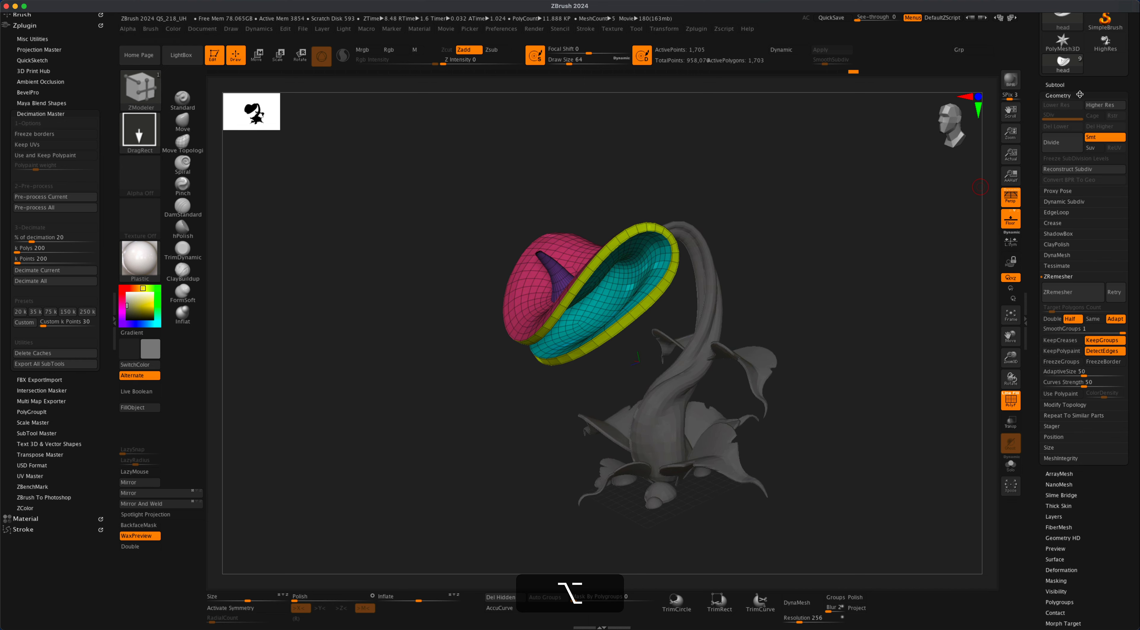
{"action": "left_click", "coordinate": [1060, 84]}
{"action": "mouse_move", "coordinate": [851, 320]}
{"action": "left_mouse_down"}
{"action": "mouse_move", "coordinate": [851, 310]}
{"action": "mouse_move", "coordinate": [865, 321]}
{"action": "left_mouse_up"}
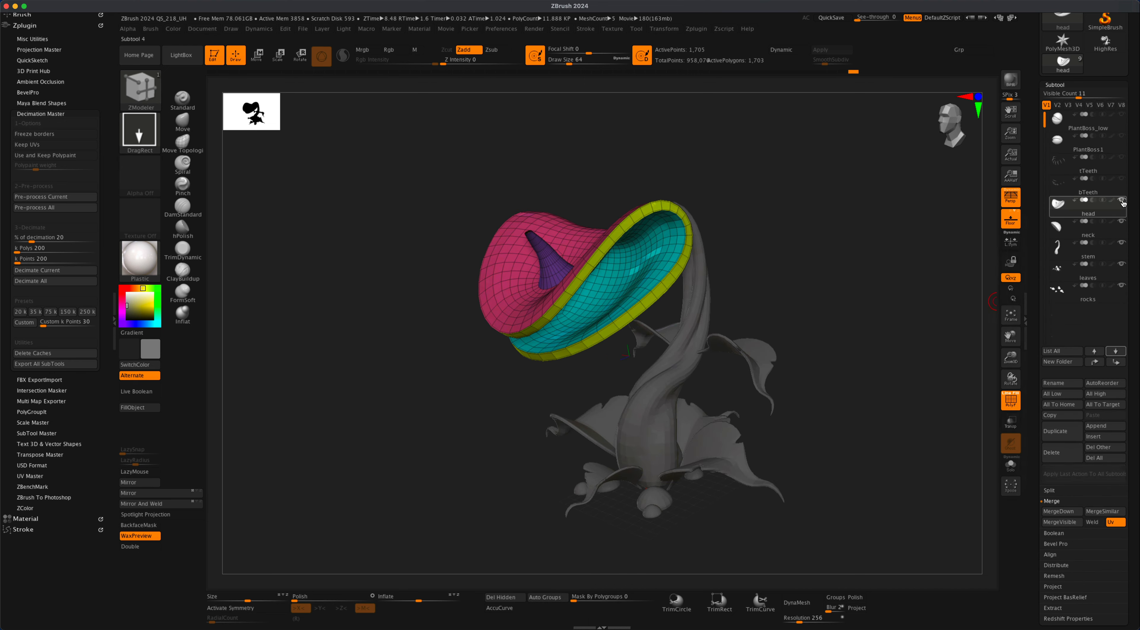
{"action": "left_click", "coordinate": [1122, 187]}
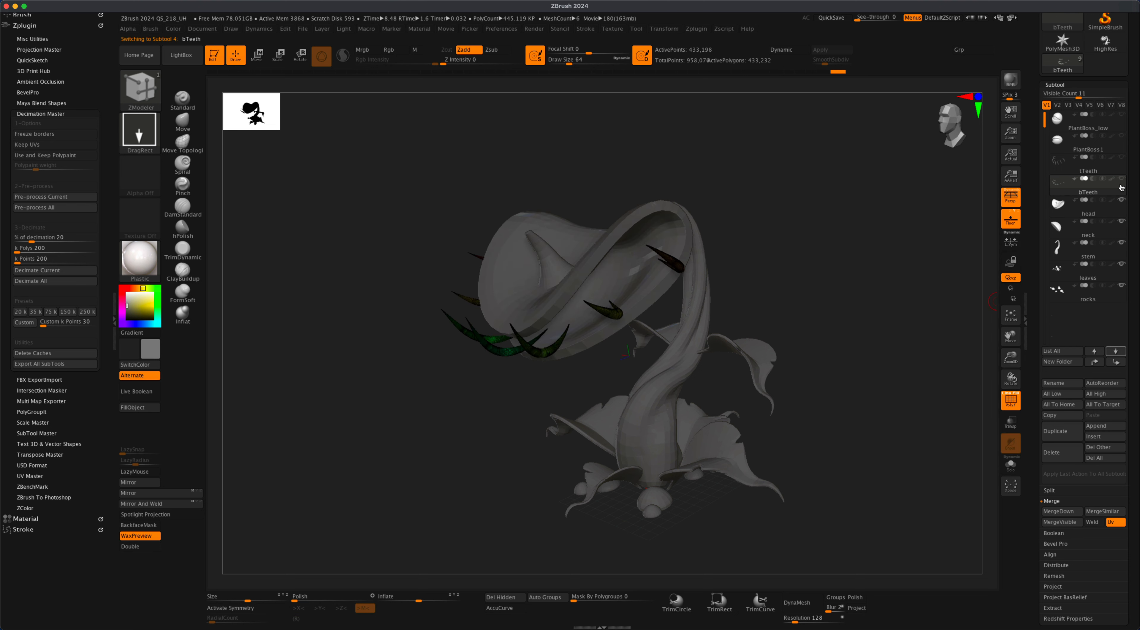
Inspect the bottom teeth with and without polyframe, and give each tooth its own polygroup using Auto Groups.
{"action": "left_click_drag", "start_coordinate": [894, 228], "coordinate": [862, 370], "text": "alt"}
{"action": "left_click", "coordinate": [1010, 403]}
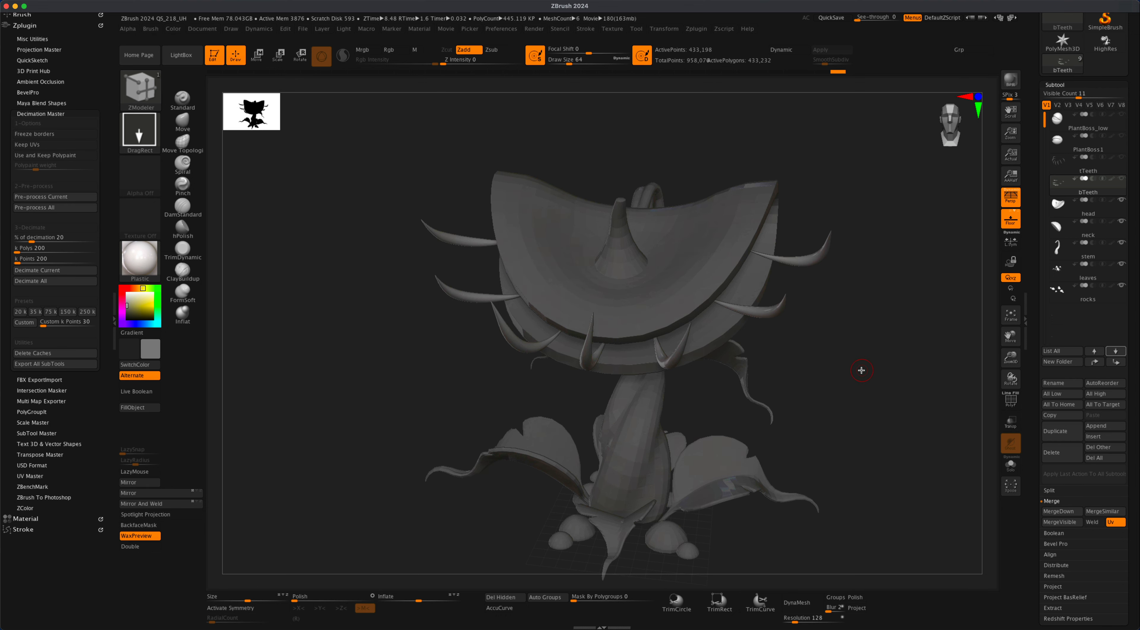
{"action": "mouse_move", "coordinate": [863, 366]}
{"action": "left_mouse_down", "text": "alt"}
{"action": "mouse_move", "coordinate": [871, 382]}
{"action": "mouse_move", "coordinate": [858, 360]}
{"action": "mouse_move", "coordinate": [962, 402]}
{"action": "left_mouse_up", "text": "alt"}
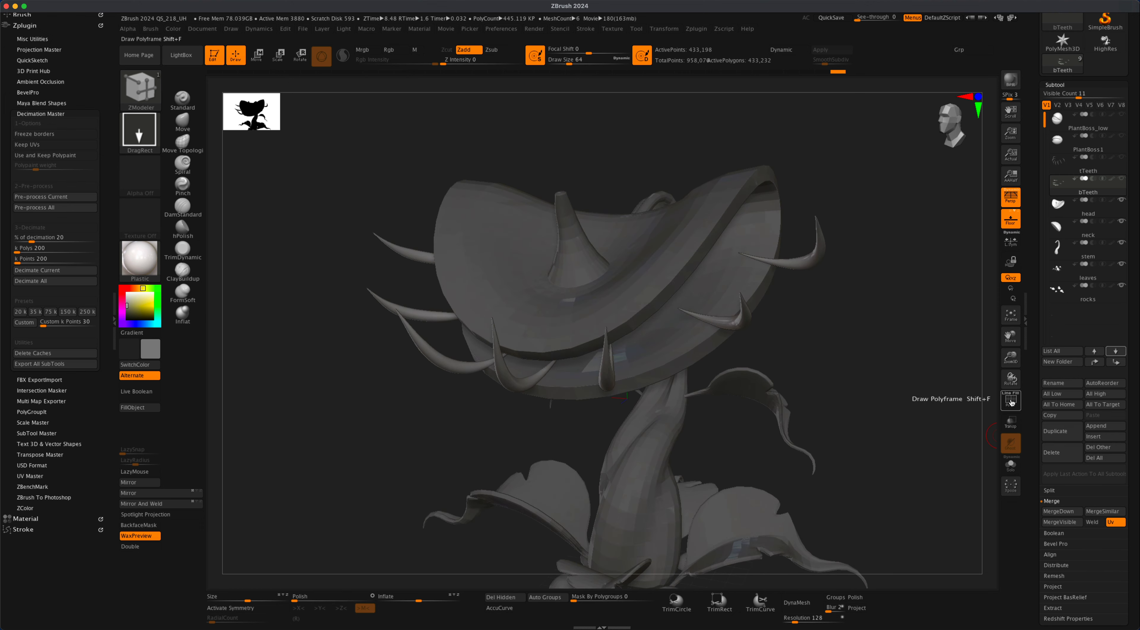
{"action": "left_click", "coordinate": [1012, 401]}
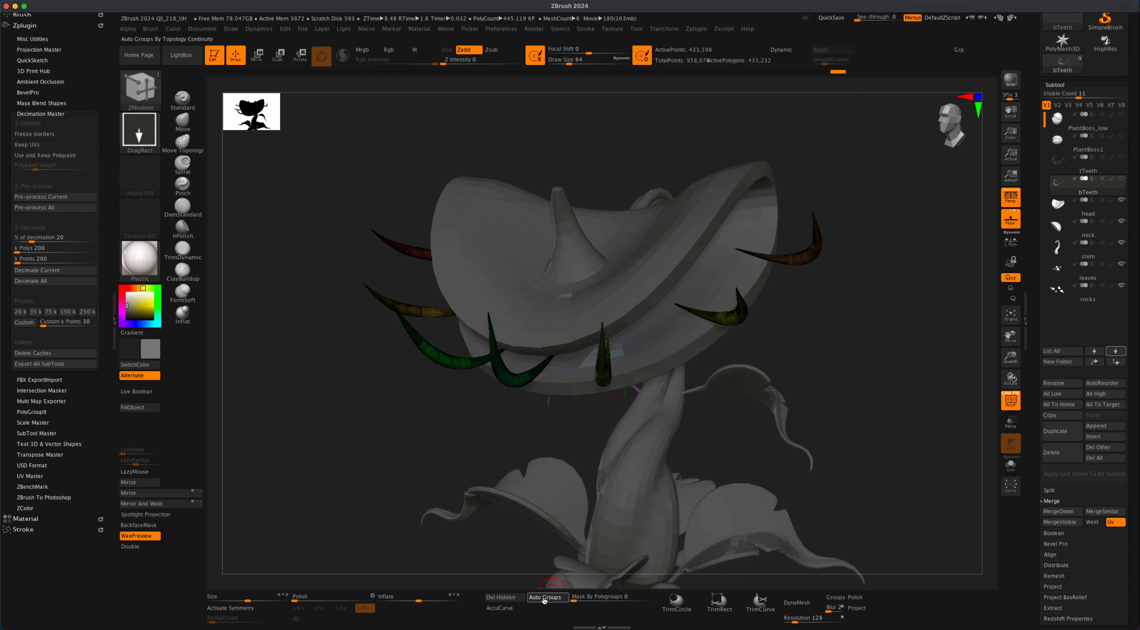
{"action": "left_click_drag", "start_coordinate": [416, 438], "coordinate": [439, 434]}
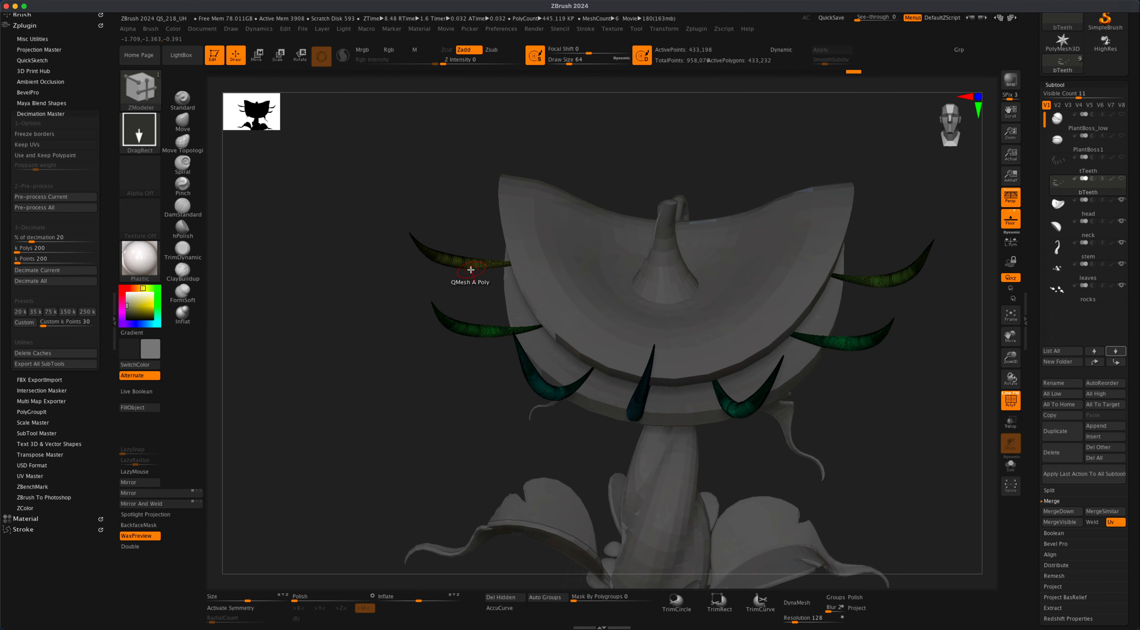
Isolate the uppermost bottom tooth on the head's left side in the front view by its polygroup.
{"action": "key", "text": "shift+super"}
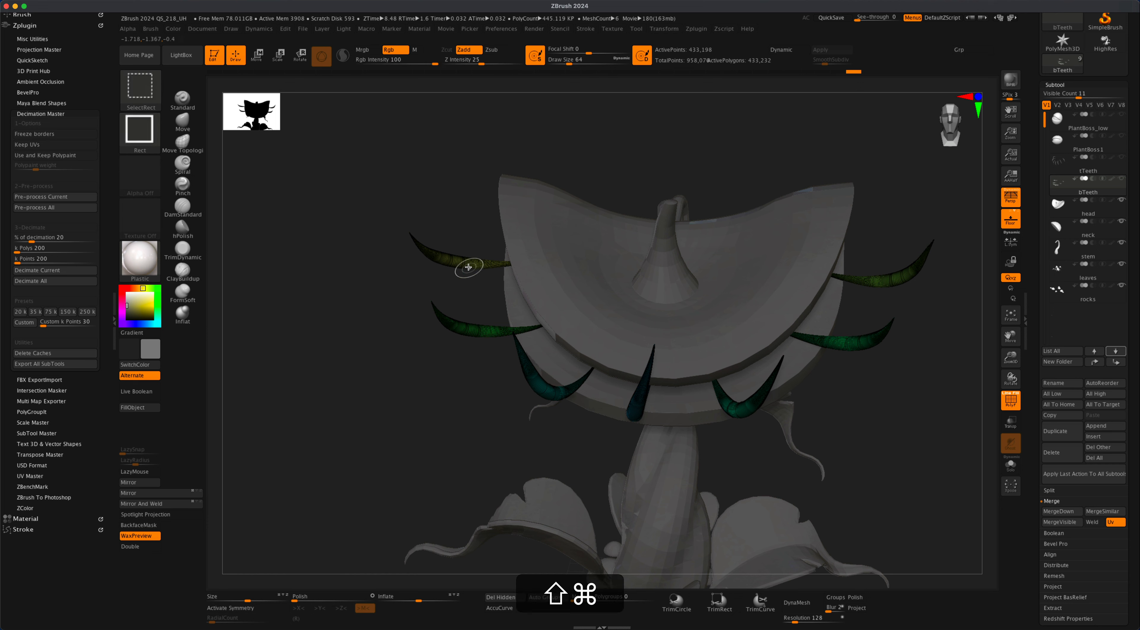
{"action": "left_click", "coordinate": [467, 266], "text": "shift+super"}
{"action": "left_click_drag", "start_coordinate": [387, 331], "coordinate": [395, 338], "text": "alt"}
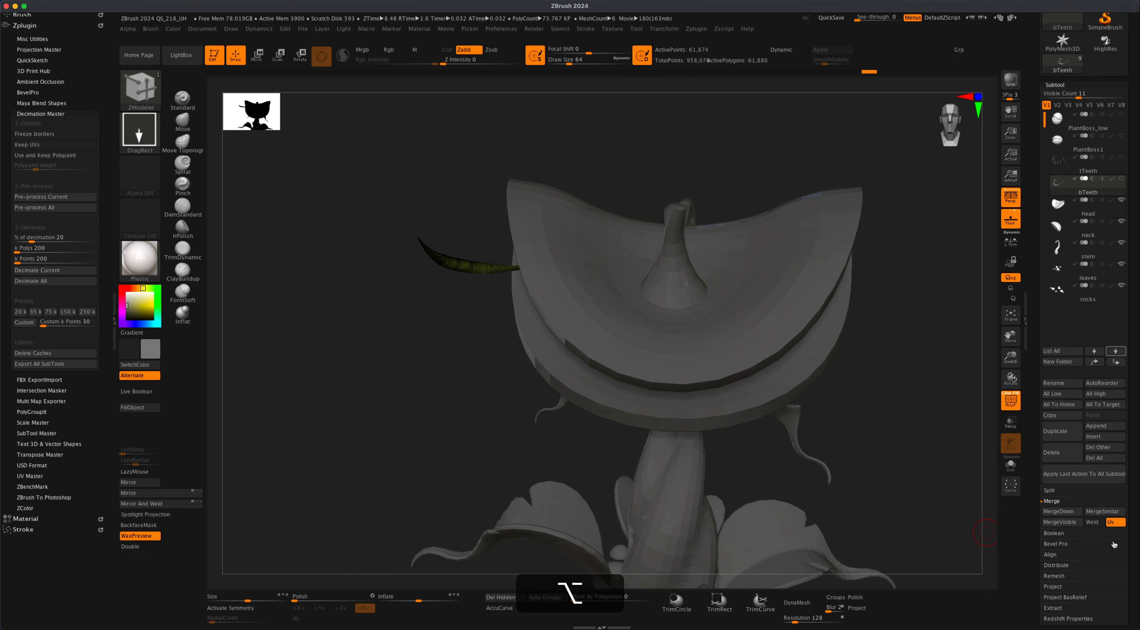
Remesh the isolated tooth using ZRemesher with a target polygon count of 0.2 and adaptive density on.
{"action": "left_click_drag", "start_coordinate": [1132, 522], "coordinate": [1137, 435]}
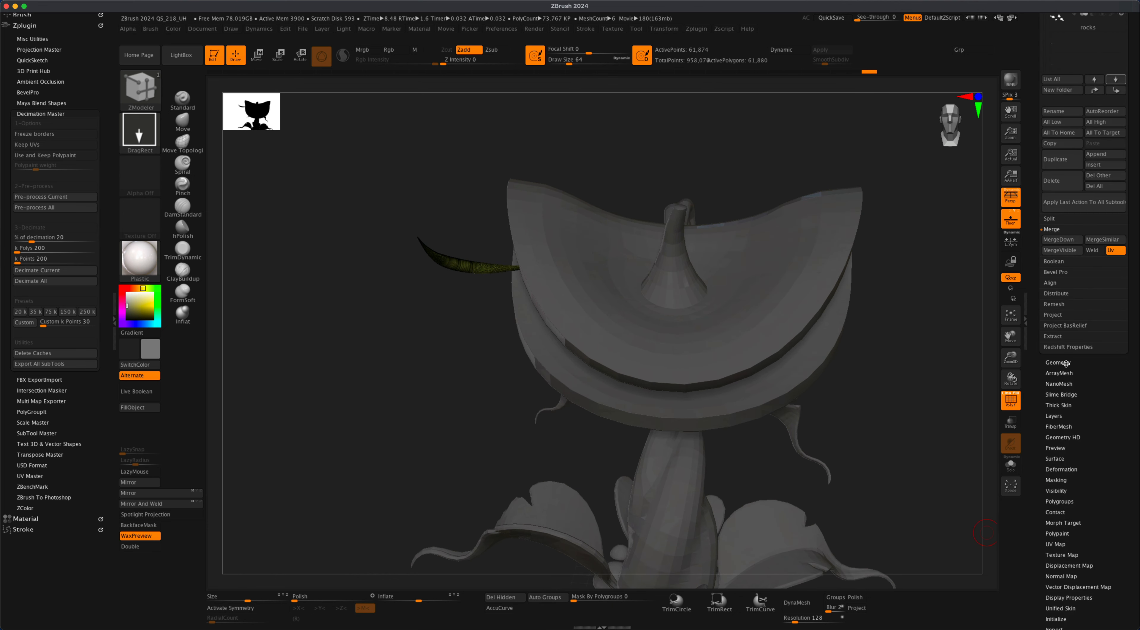
{"action": "left_click", "coordinate": [1066, 363]}
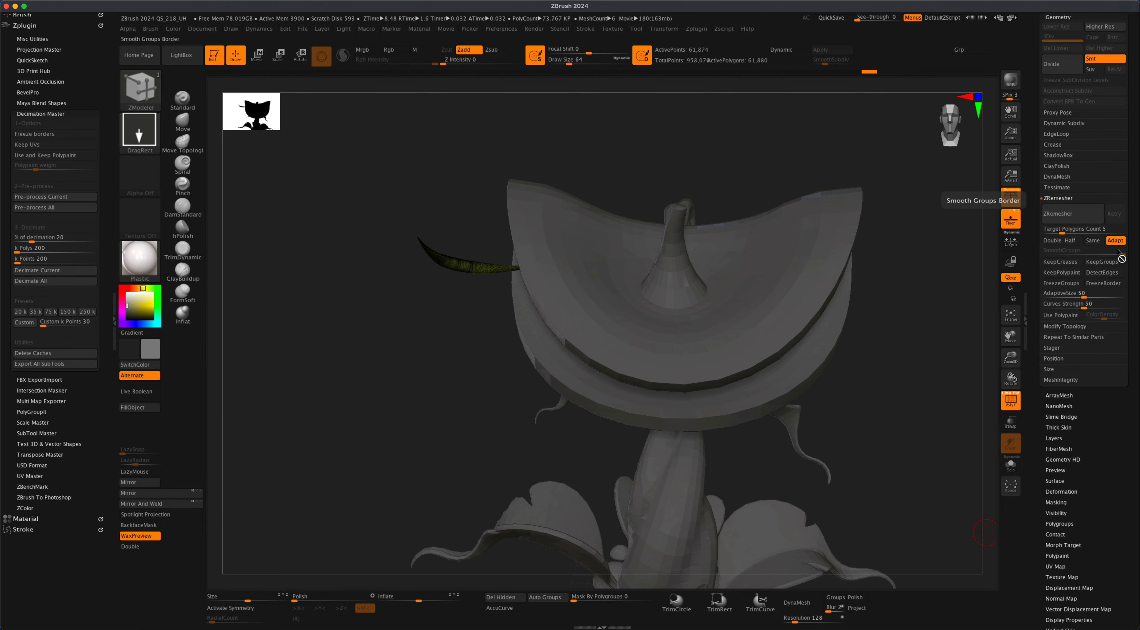
{"action": "left_click_drag", "start_coordinate": [443, 292], "coordinate": [492, 438], "text": "alt"}
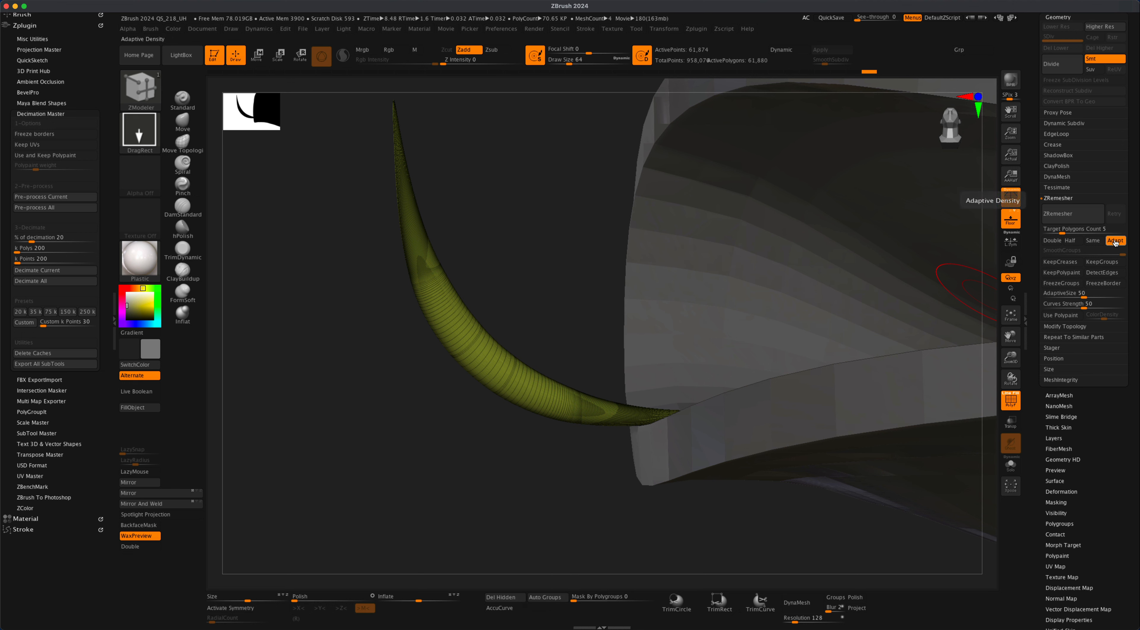
{"action": "left_click", "coordinate": [1084, 229]}
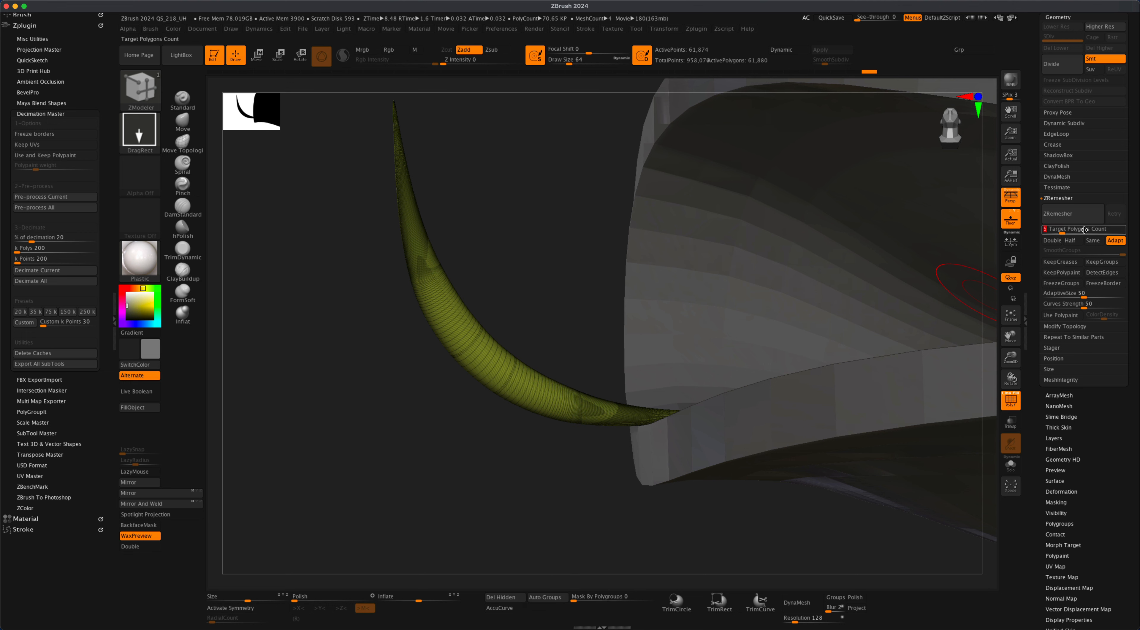
{"action": "type", "text": "0.2"}
{"action": "key", "text": "Return"}
{"action": "left_click", "coordinate": [1058, 213]}
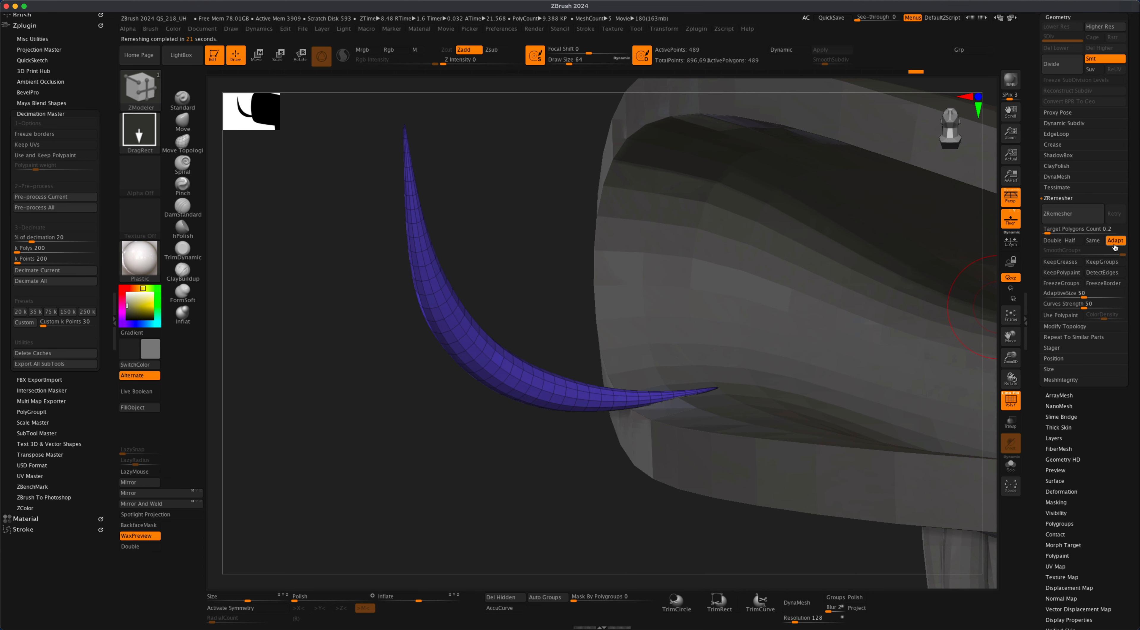
Remesh the isolated bottom tooth to half its polygon count using ZRemesher with adaptive density off.
{"action": "left_click", "coordinate": [1115, 241]}
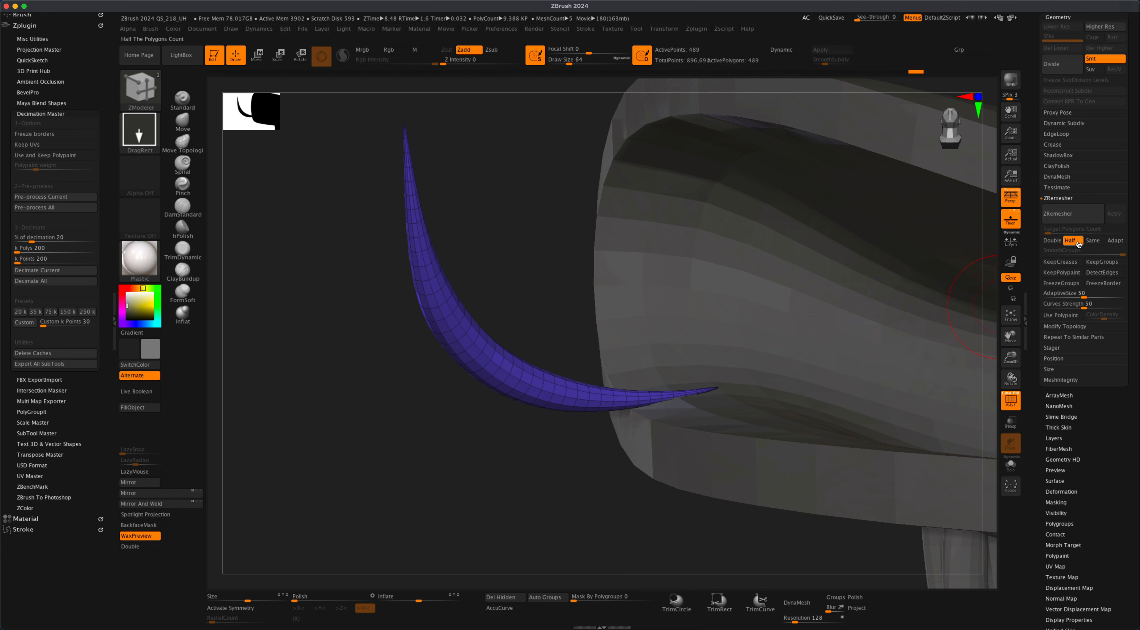
{"action": "left_click", "coordinate": [1070, 240]}
{"action": "left_click", "coordinate": [1067, 214]}
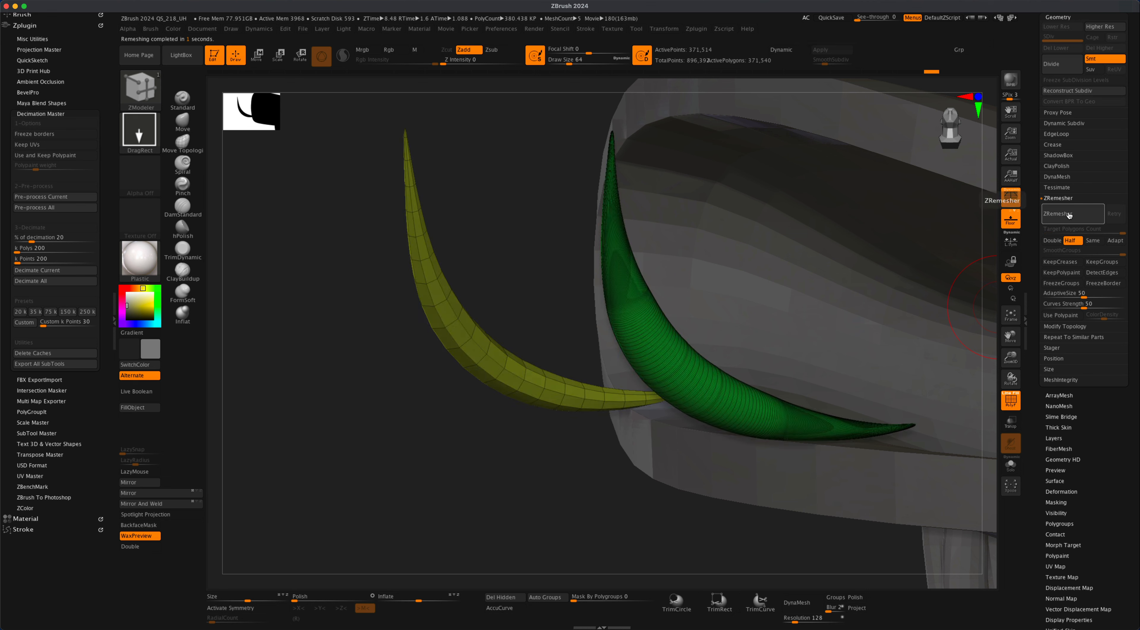
Isolate the neighbouring dense bottom tooth and remesh it with ZRemesher at a 0.2 target polygon count with adaptive density on.
{"action": "mouse_move", "coordinate": [509, 450]}
{"action": "left_mouse_down"}
{"action": "mouse_move", "coordinate": [501, 465]}
{"action": "mouse_move", "coordinate": [517, 465]}
{"action": "mouse_move", "coordinate": [509, 440]}
{"action": "mouse_move", "coordinate": [466, 448]}
{"action": "mouse_move", "coordinate": [499, 422]}
{"action": "mouse_move", "coordinate": [469, 419]}
{"action": "mouse_move", "coordinate": [496, 448]}
{"action": "mouse_move", "coordinate": [514, 447]}
{"action": "mouse_move", "coordinate": [497, 449]}
{"action": "left_mouse_up"}
{"action": "left_click", "coordinate": [522, 360], "text": "ctrl+shift"}
{"action": "left_click", "coordinate": [1115, 240]}
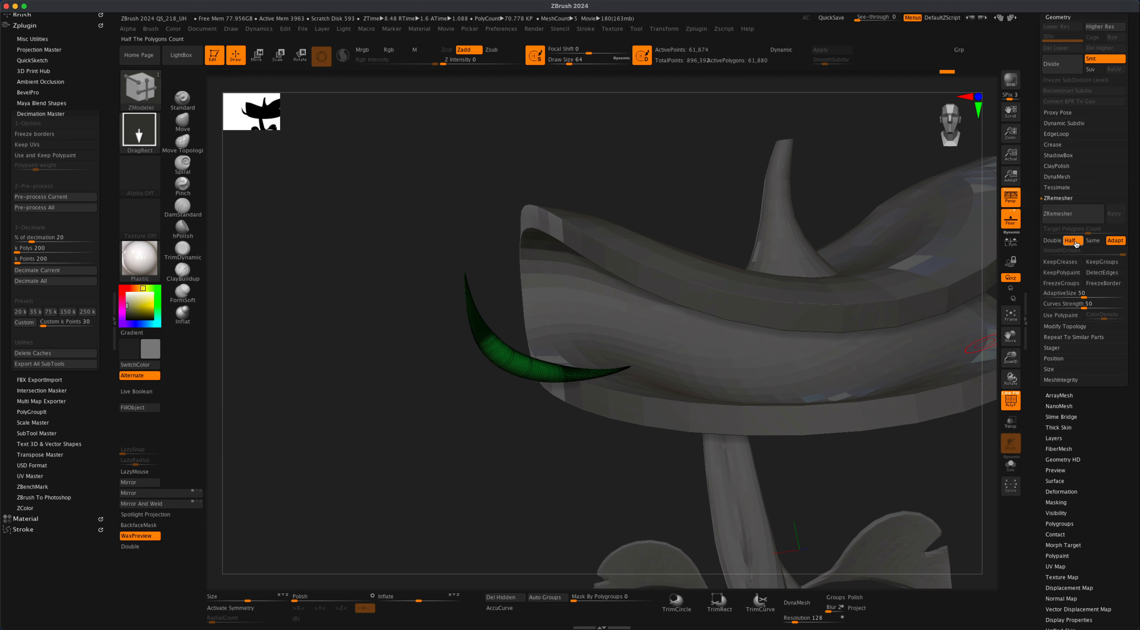
{"action": "left_click", "coordinate": [1075, 240]}
{"action": "left_click", "coordinate": [1074, 229]}
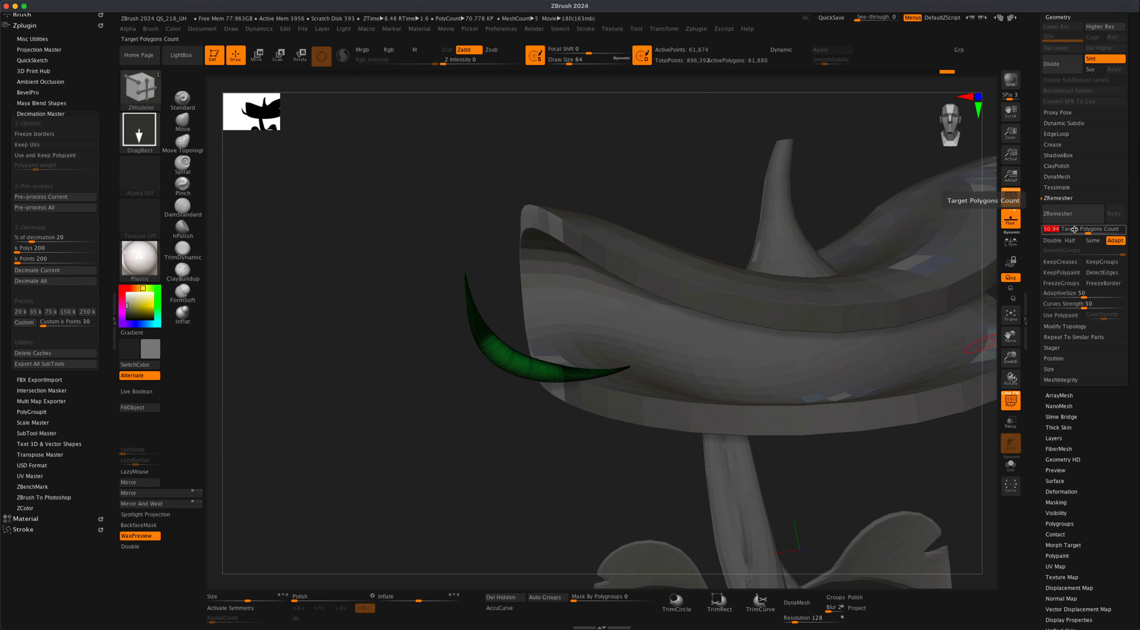
{"action": "key", "text": "BackSpace"}
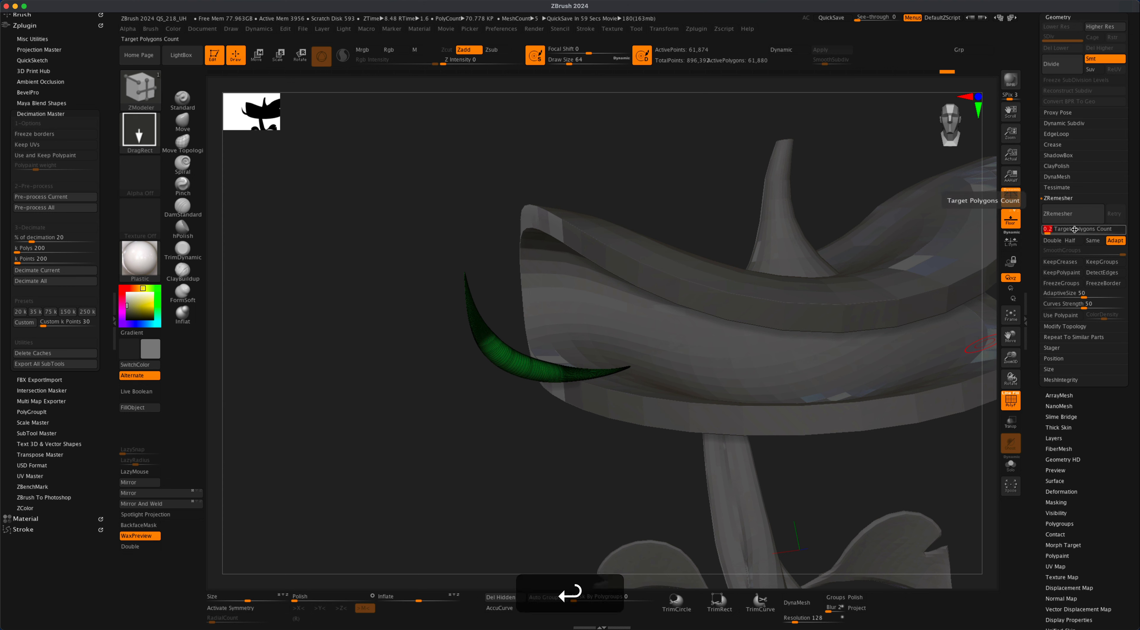
{"action": "left_click", "coordinate": [1073, 214]}
{"action": "left_click", "coordinate": [465, 440], "text": "ctrl+shift"}
{"action": "left_click_drag", "start_coordinate": [473, 416], "coordinate": [574, 354]}
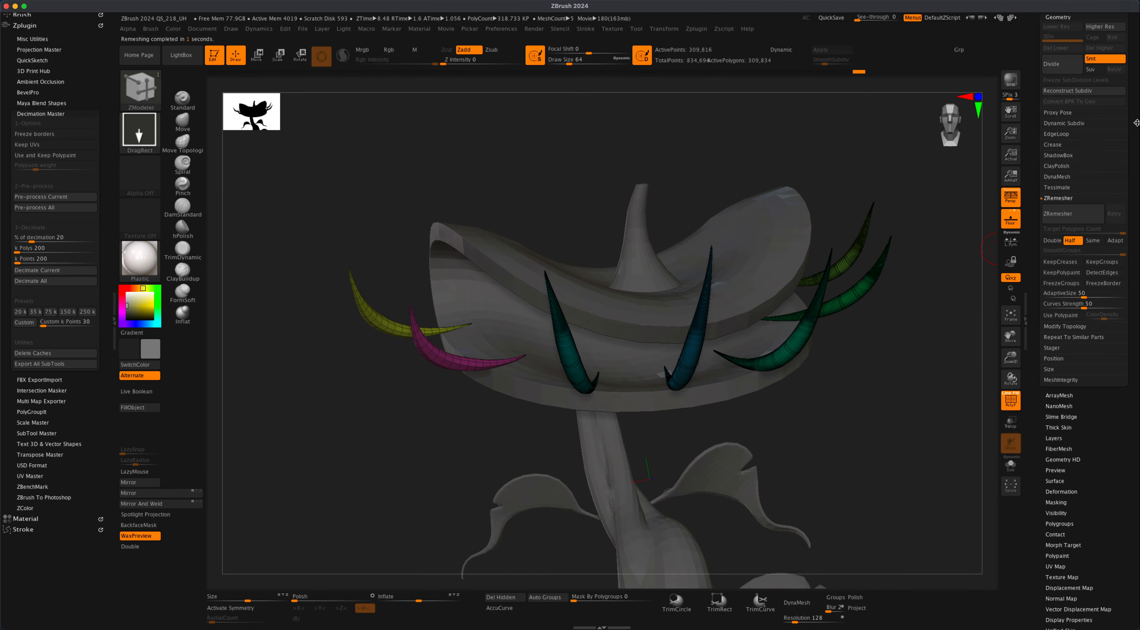
Make the tTeeth subtool visible together with the bottom teeth and the head.
{"action": "scroll", "coordinate": [1085, 155], "scroll_direction": "up", "scroll_amount": 5}
{"action": "left_click", "coordinate": [1055, 204]}
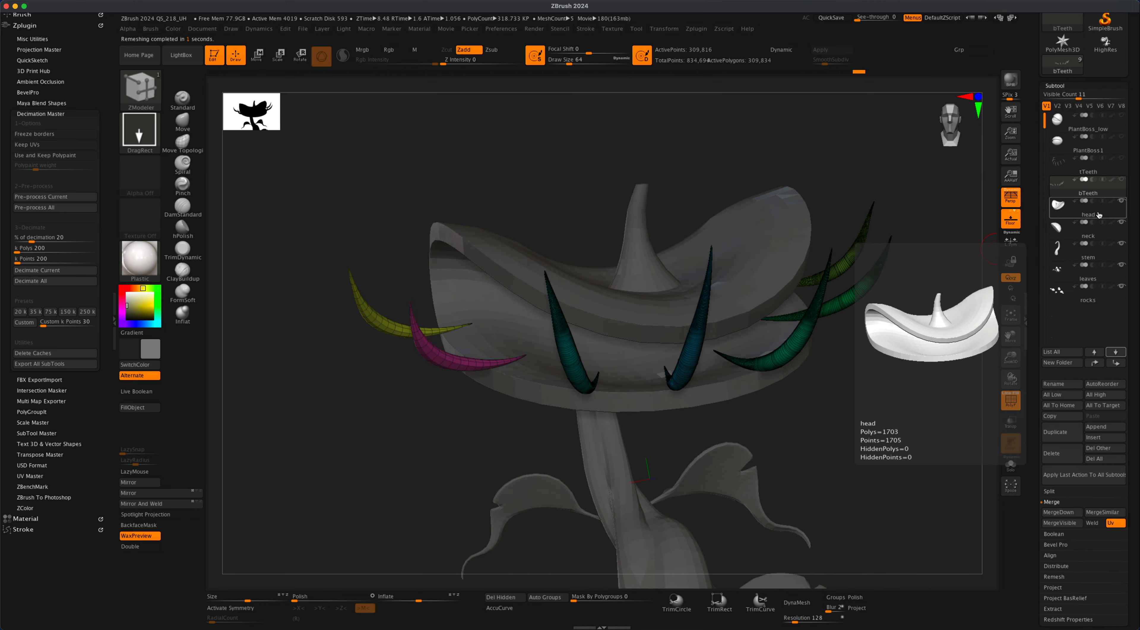
{"action": "left_click", "coordinate": [1123, 159]}
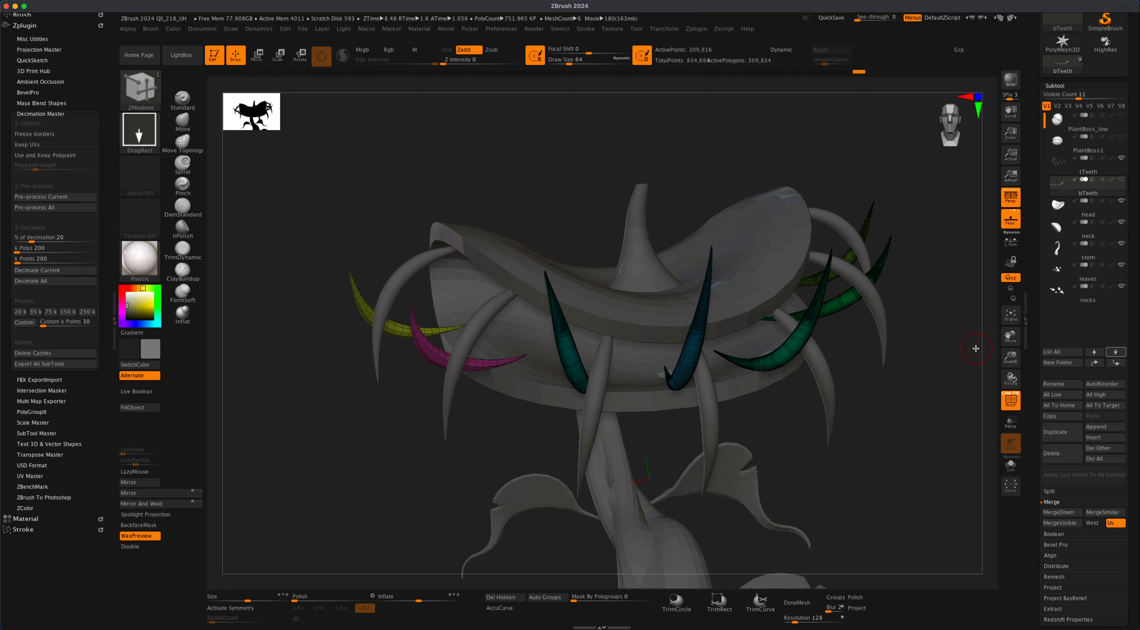
{"action": "left_click_drag", "start_coordinate": [933, 310], "coordinate": [987, 263]}
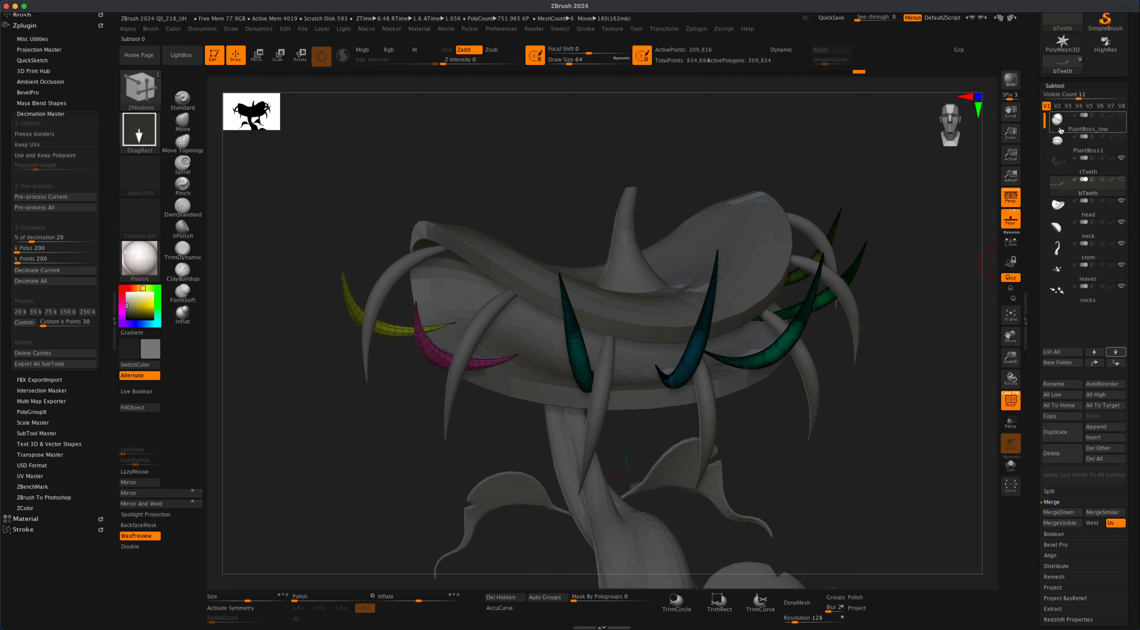
{"action": "left_click_drag", "start_coordinate": [939, 325], "coordinate": [878, 417]}
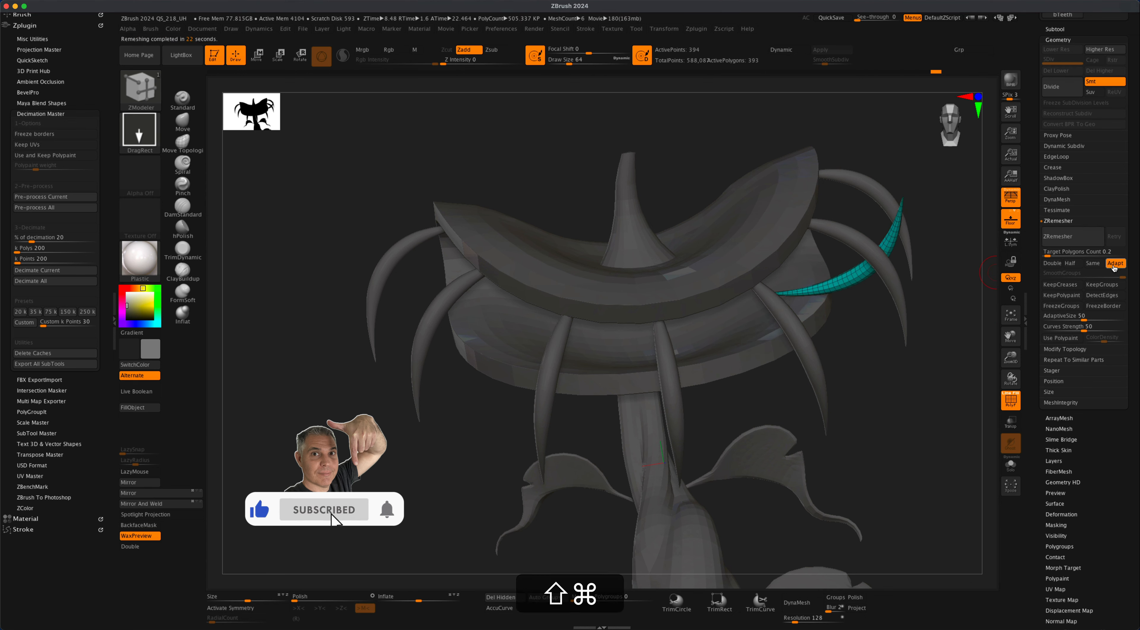
Remesh the individually isolated top teeth using ZRemesher with a target polygon count of 0.2 and adaptive density on.
{"action": "left_click", "coordinate": [1085, 229]}
{"action": "key", "text": "Return"}
{"action": "left_click", "coordinate": [1077, 215]}
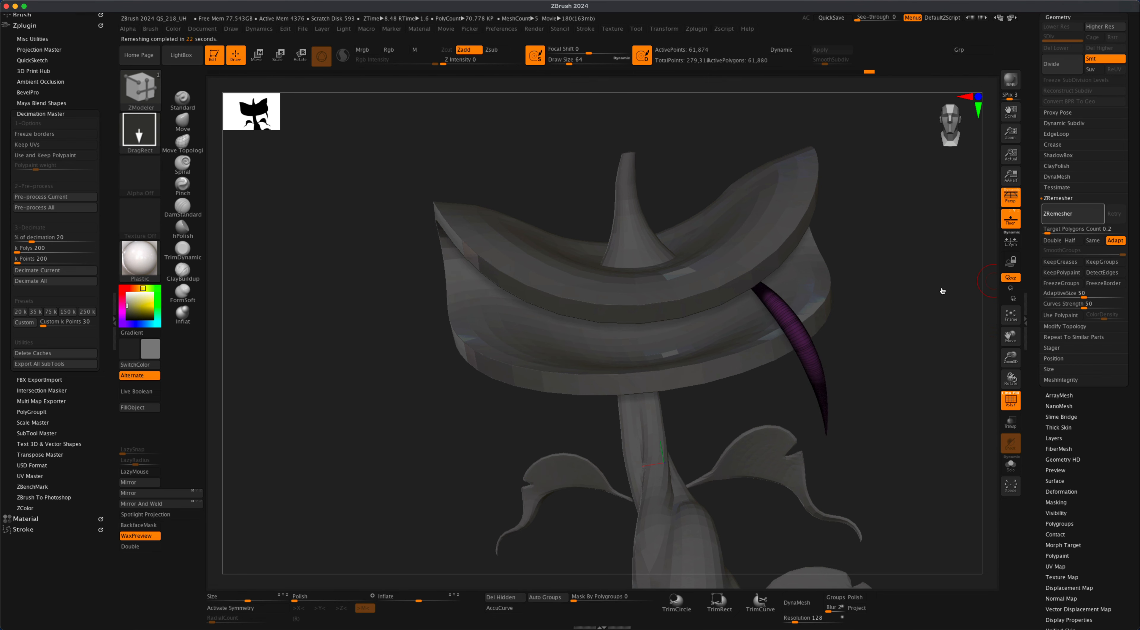
{"action": "key", "text": "Return"}
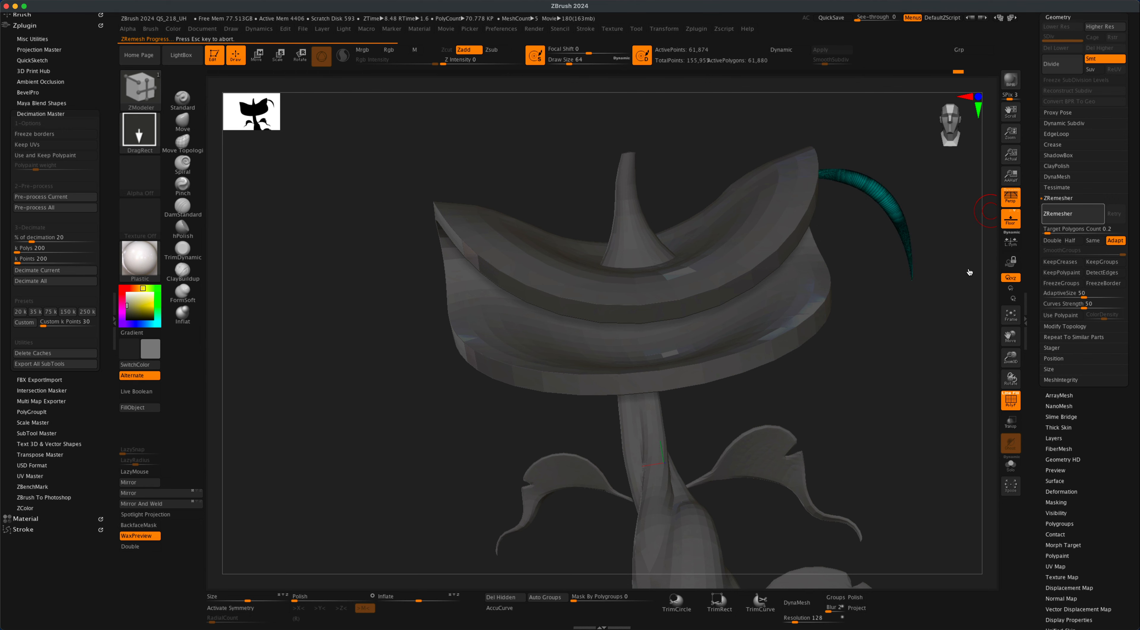
{"action": "left_click_drag", "start_coordinate": [931, 419], "coordinate": [810, 376], "text": "alt"}
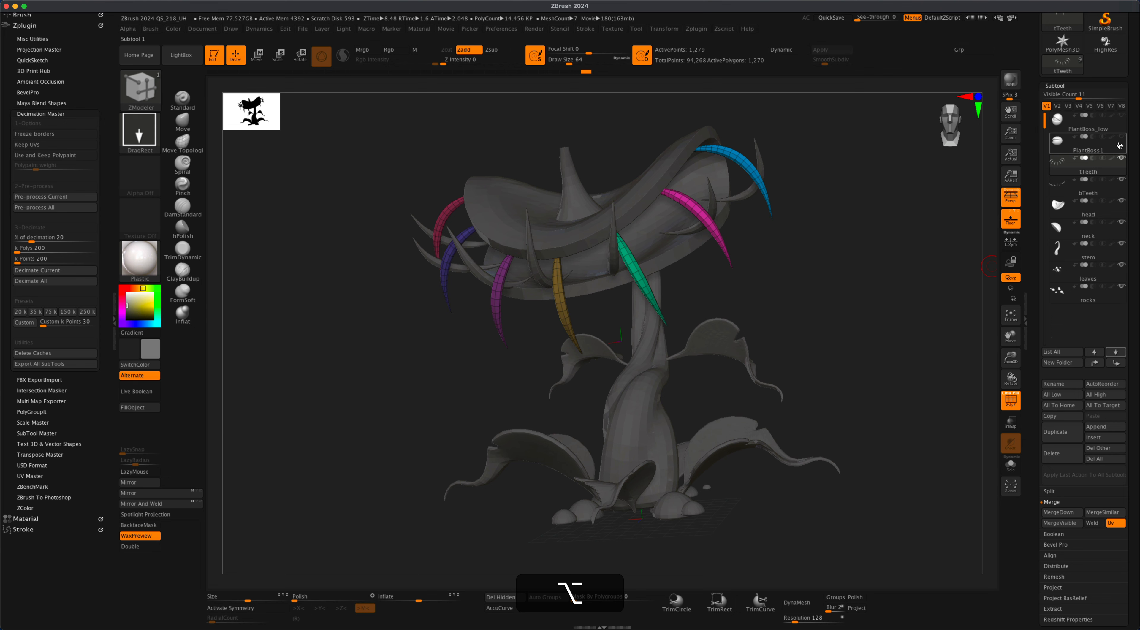
Select the PlantBoss1 eye subtool and make the PlantBoss_low eye visible beside it.
{"action": "left_click", "coordinate": [1119, 145]}
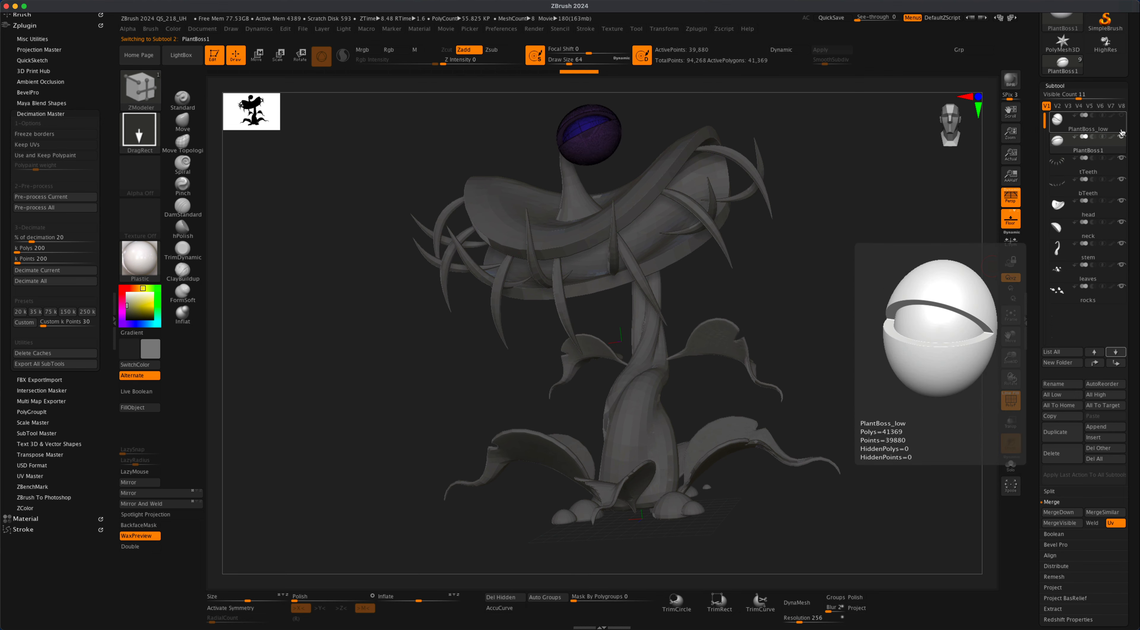
{"action": "left_click", "coordinate": [1122, 116]}
{"action": "left_click_drag", "start_coordinate": [852, 330], "coordinate": [874, 255], "text": "alt"}
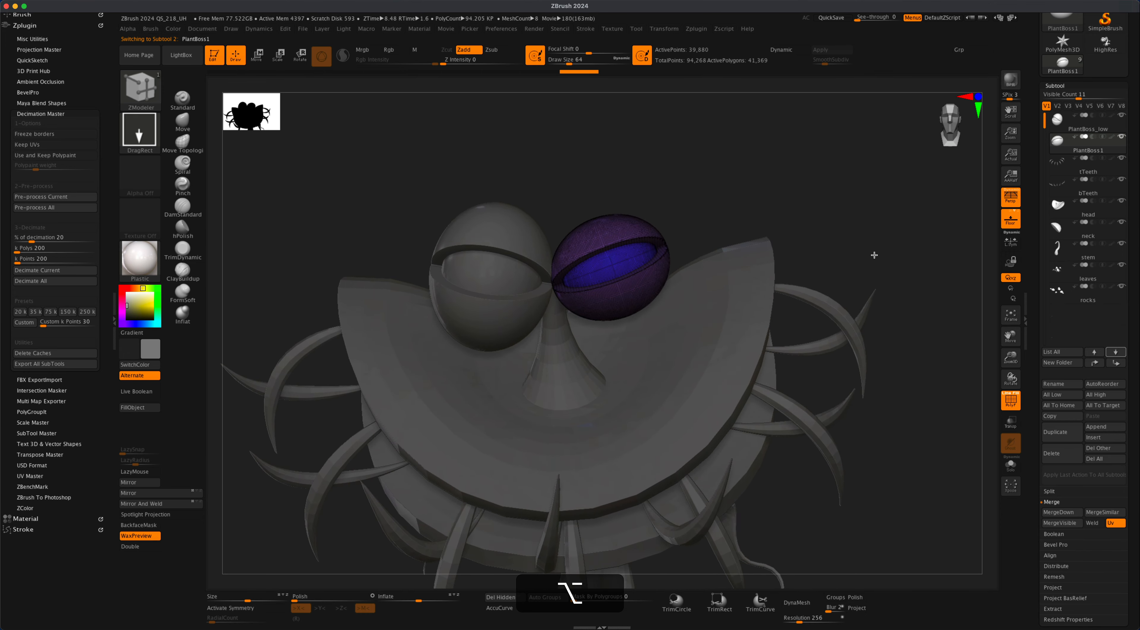
{"action": "left_click_drag", "start_coordinate": [762, 205], "coordinate": [670, 225]}
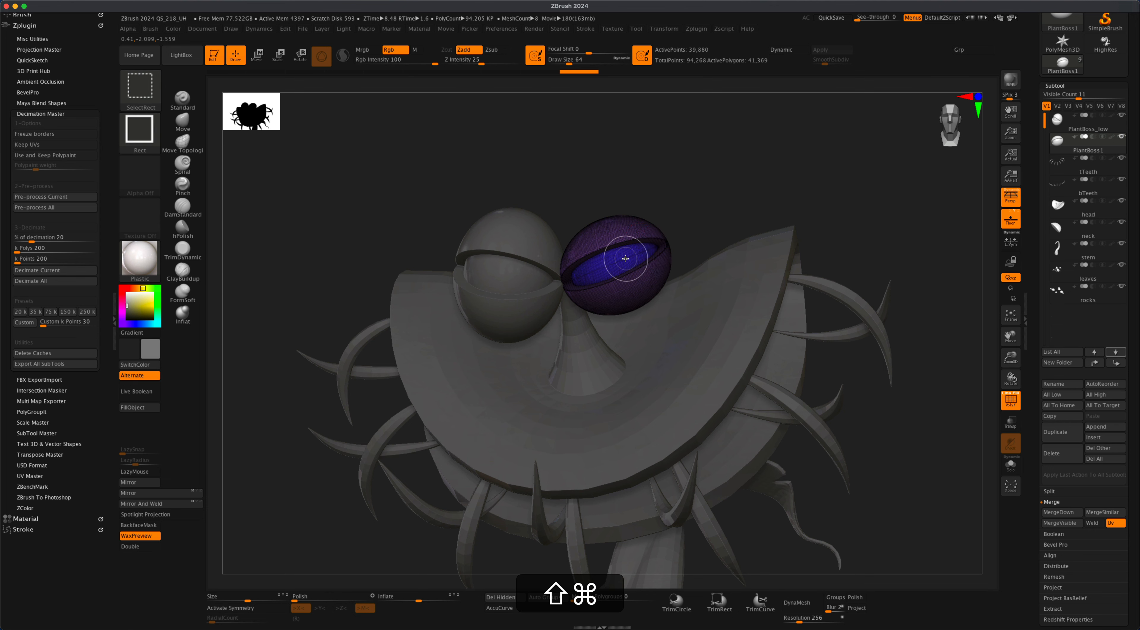
Isolate the eyeball of PlantBoss1 and remesh it using ZRemesher with a target polygon count of 0.5 and adaptive density off.
{"action": "left_click", "coordinate": [633, 242], "text": "shift+super"}
{"action": "left_click_drag", "start_coordinate": [699, 186], "coordinate": [696, 178], "text": "alt"}
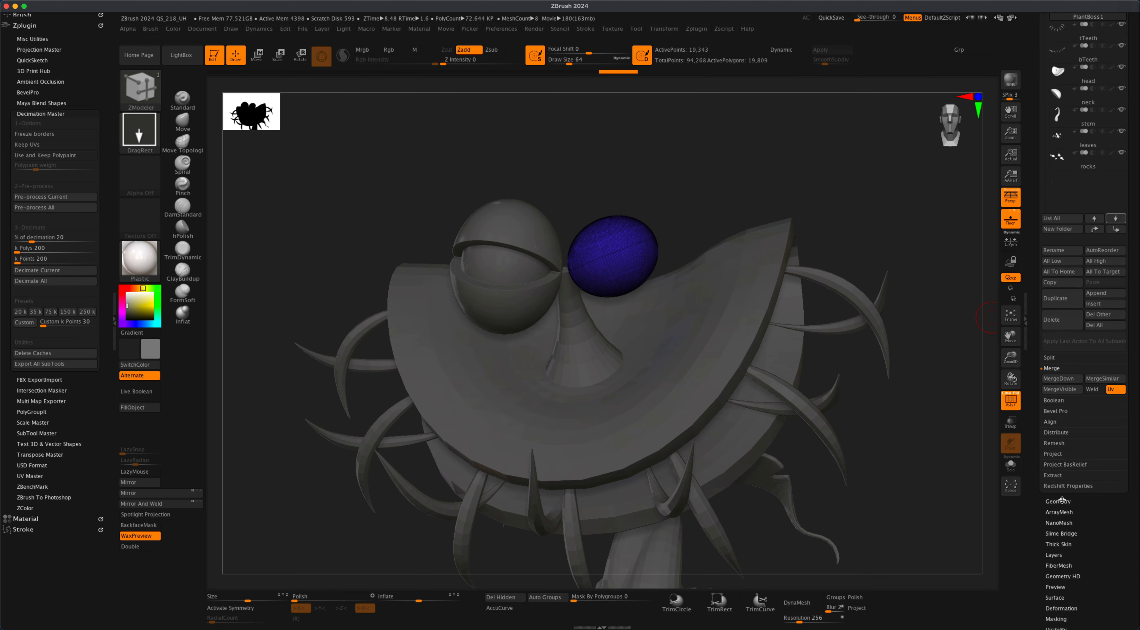
{"action": "left_click", "coordinate": [1063, 501]}
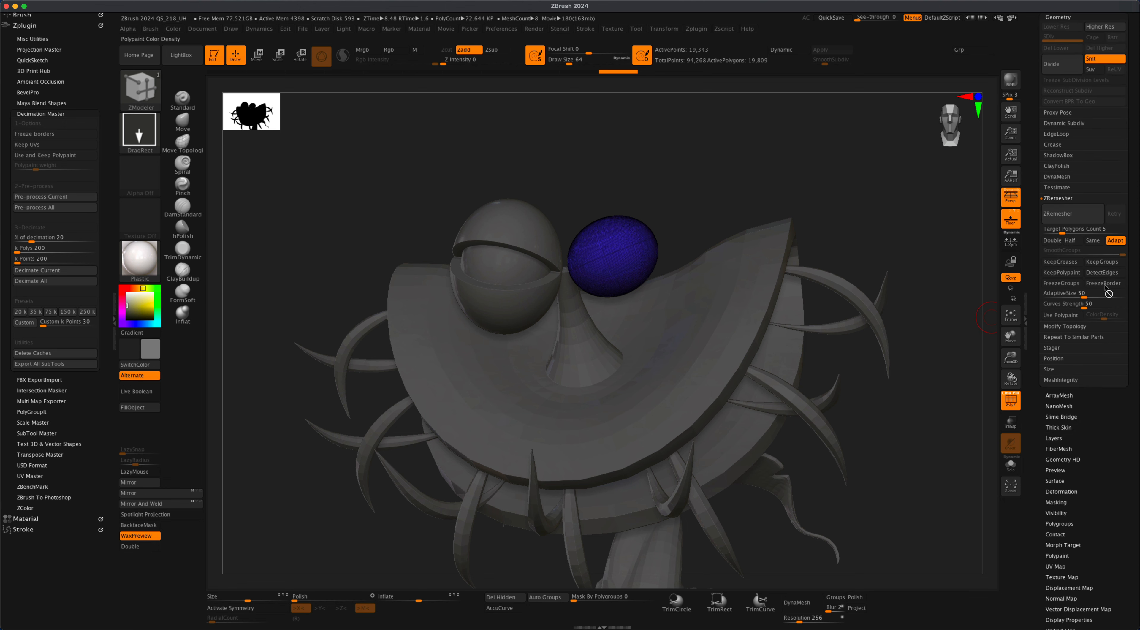
{"action": "left_click", "coordinate": [1083, 230]}
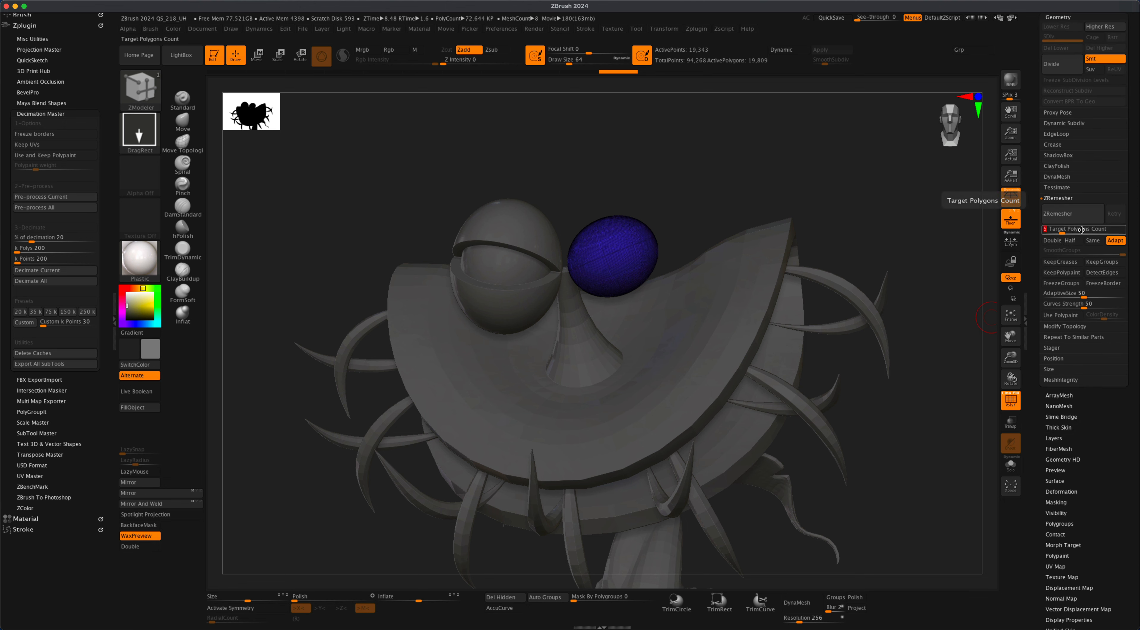
{"action": "key", "text": "BackSpace"}
{"action": "key", "text": "Return"}
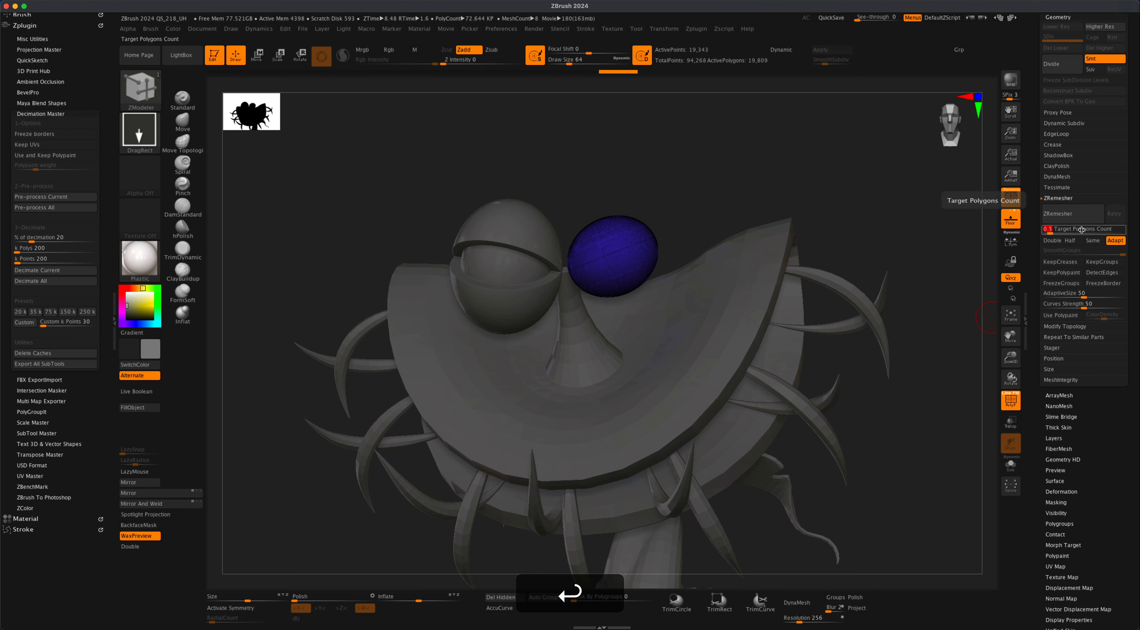
{"action": "left_click", "coordinate": [1112, 245]}
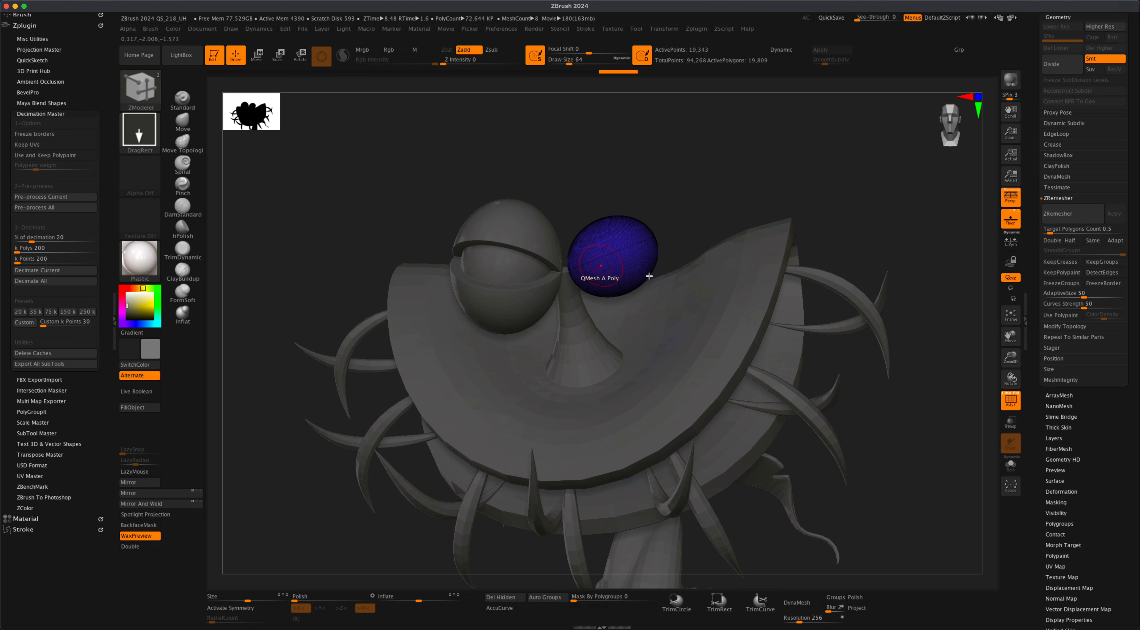
{"action": "left_click", "coordinate": [1074, 214]}
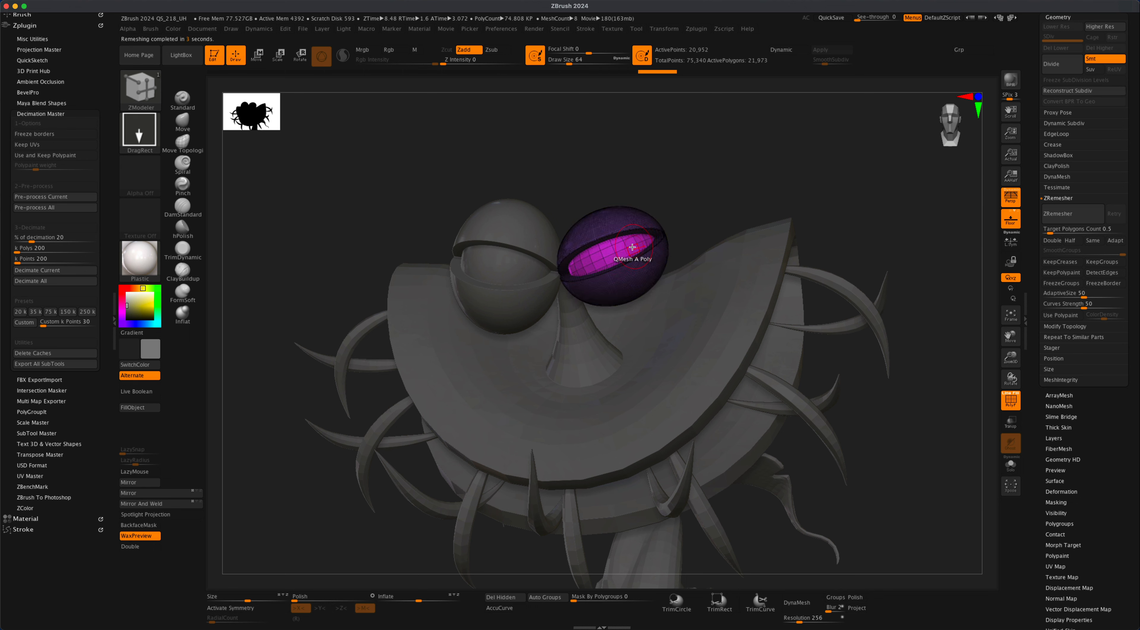
Isolate the remeshed eyeball again and halve its polygon count with ZRemesher.
{"action": "key", "text": "super"}
{"action": "left_click", "coordinate": [625, 248], "text": "shift+super"}
{"action": "left_click_drag", "start_coordinate": [832, 186], "coordinate": [863, 177]}
{"action": "left_click", "coordinate": [1070, 241]}
{"action": "left_click", "coordinate": [1073, 214]}
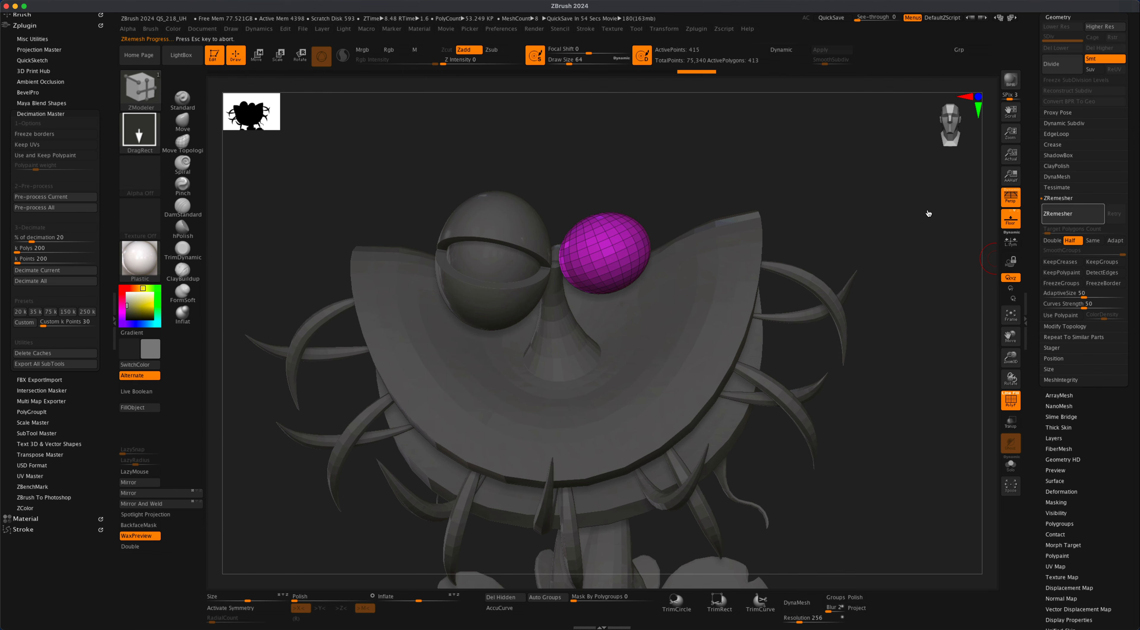
Isolate the eyelid shell of PlantBoss1 and remesh it using ZRemesher with Half off and a target polygon count of 0.5.
{"action": "left_click", "coordinate": [633, 254], "text": "shift+super"}
{"action": "mouse_move", "coordinate": [675, 214]}
{"action": "left_mouse_down"}
{"action": "mouse_move", "coordinate": [739, 216]}
{"action": "mouse_move", "coordinate": [746, 247]}
{"action": "mouse_move", "coordinate": [733, 265]}
{"action": "mouse_move", "coordinate": [703, 168]}
{"action": "mouse_move", "coordinate": [722, 186]}
{"action": "left_mouse_up"}
{"action": "key", "text": "shift+super"}
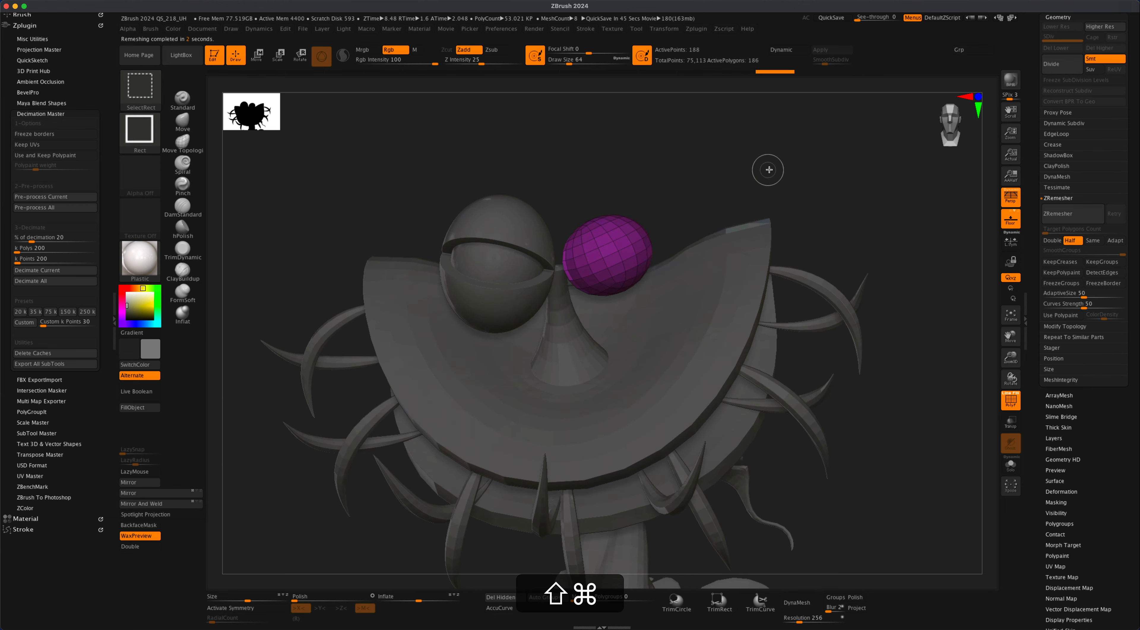
{"action": "left_click", "coordinate": [767, 170], "text": "shift+super"}
{"action": "left_click_drag", "start_coordinate": [835, 183], "coordinate": [873, 216]}
{"action": "left_click", "coordinate": [1071, 240]}
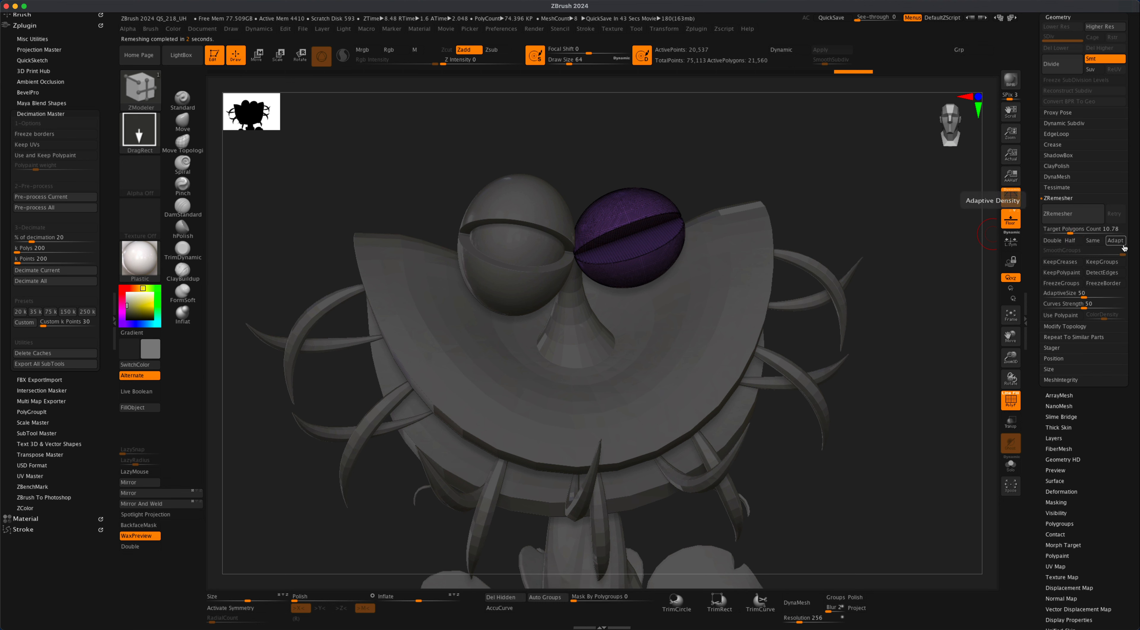
{"action": "left_click", "coordinate": [1083, 228]}
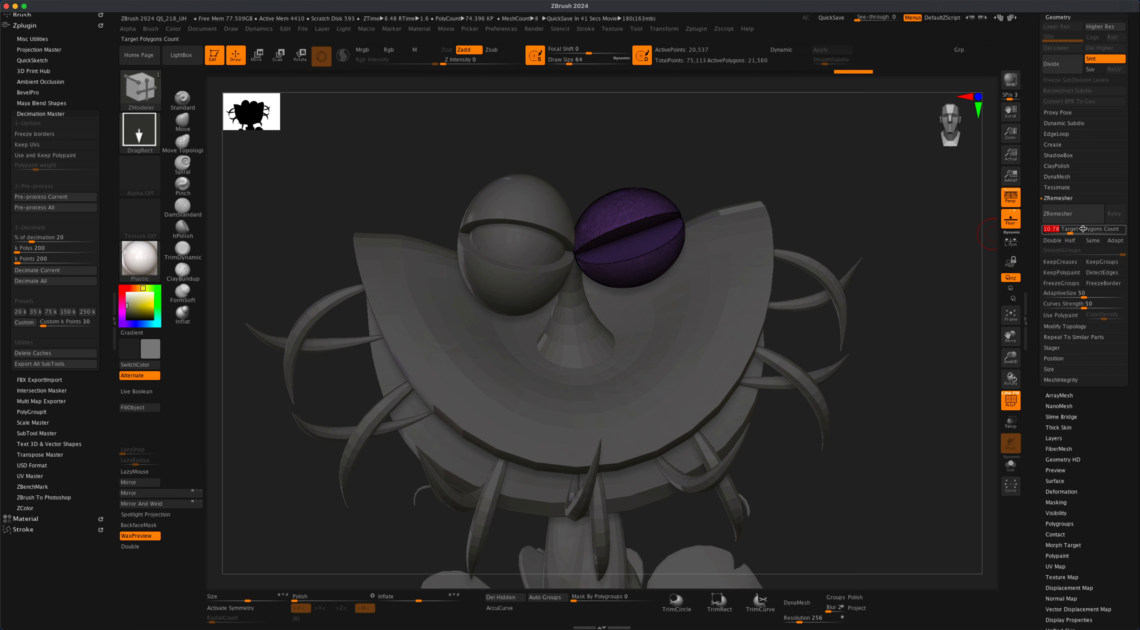
{"action": "key", "text": "BackSpace"}
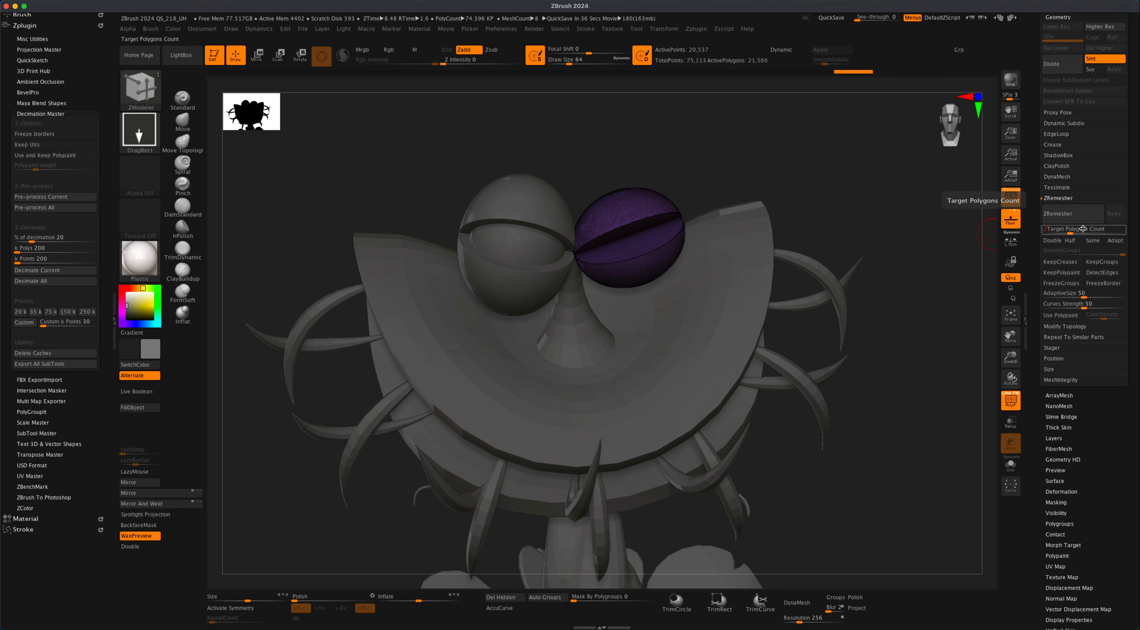
{"action": "type", "text": ".5"}
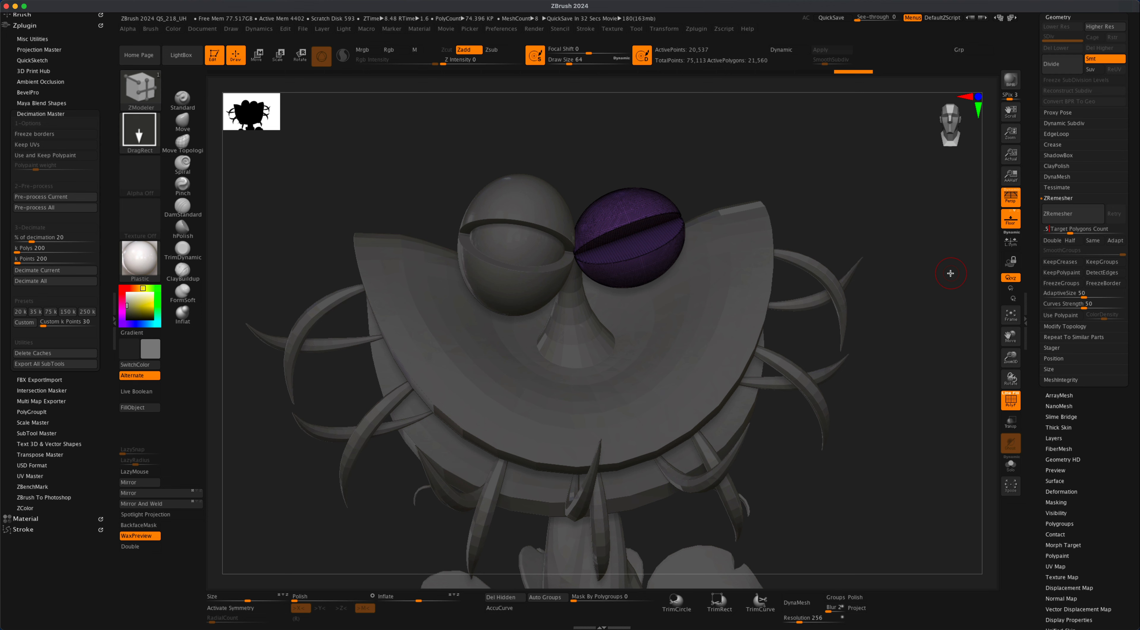
{"action": "key", "text": "Return"}
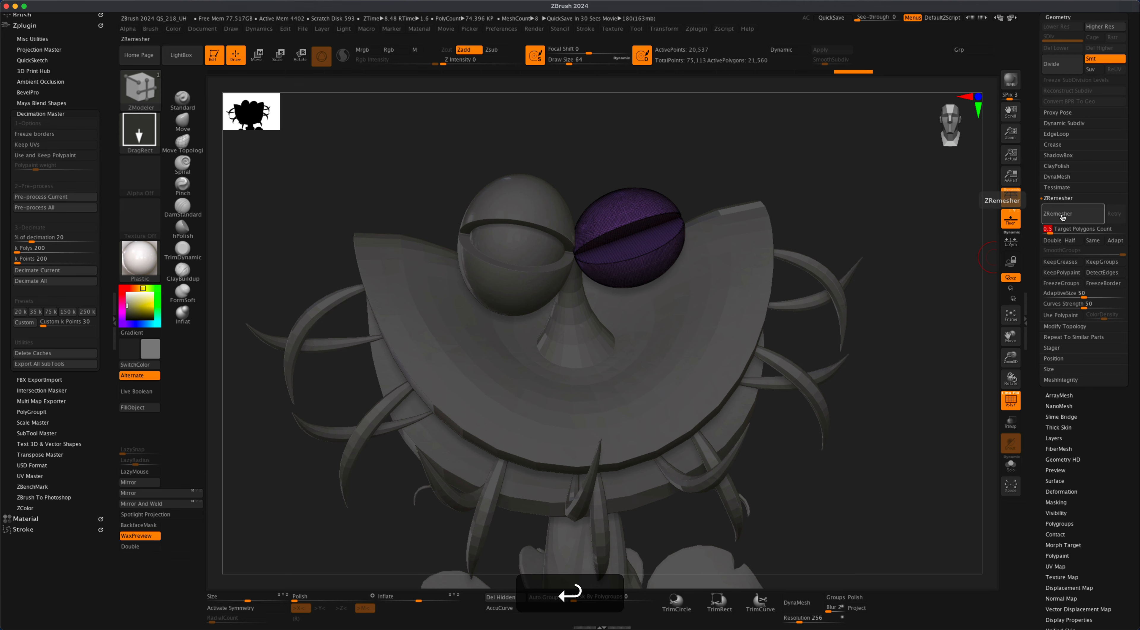
{"action": "left_click", "coordinate": [1064, 215]}
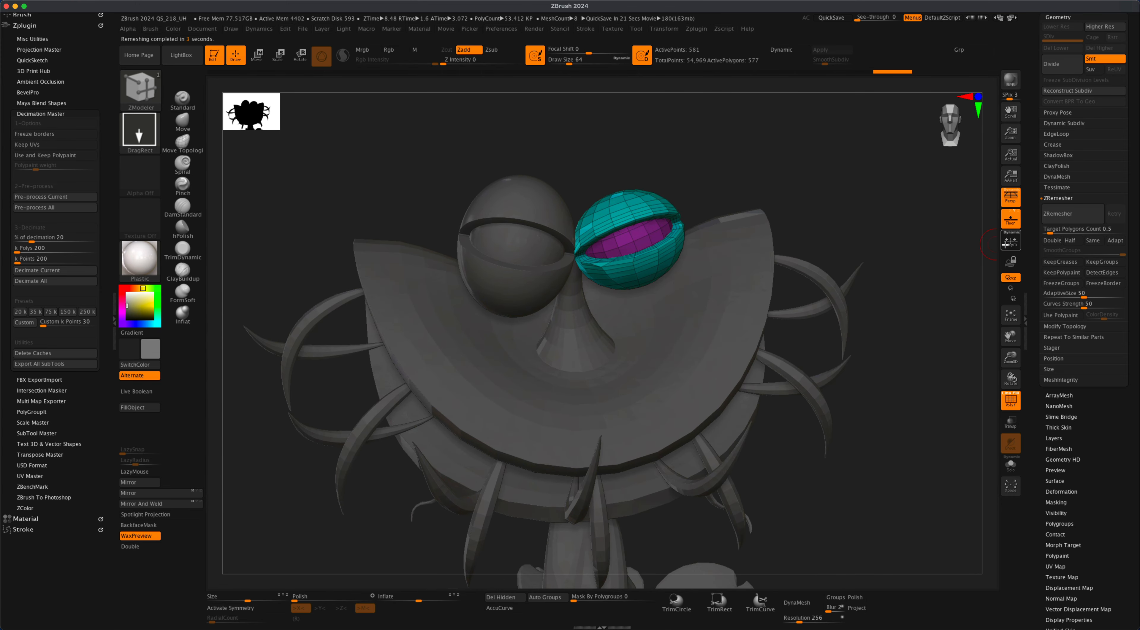
Remesh the whole PlantBoss1 eye, eyelids and eyeball together, to half its polygon count with ZRemesher.
{"action": "left_click", "coordinate": [1071, 241]}
{"action": "left_click", "coordinate": [1070, 216]}
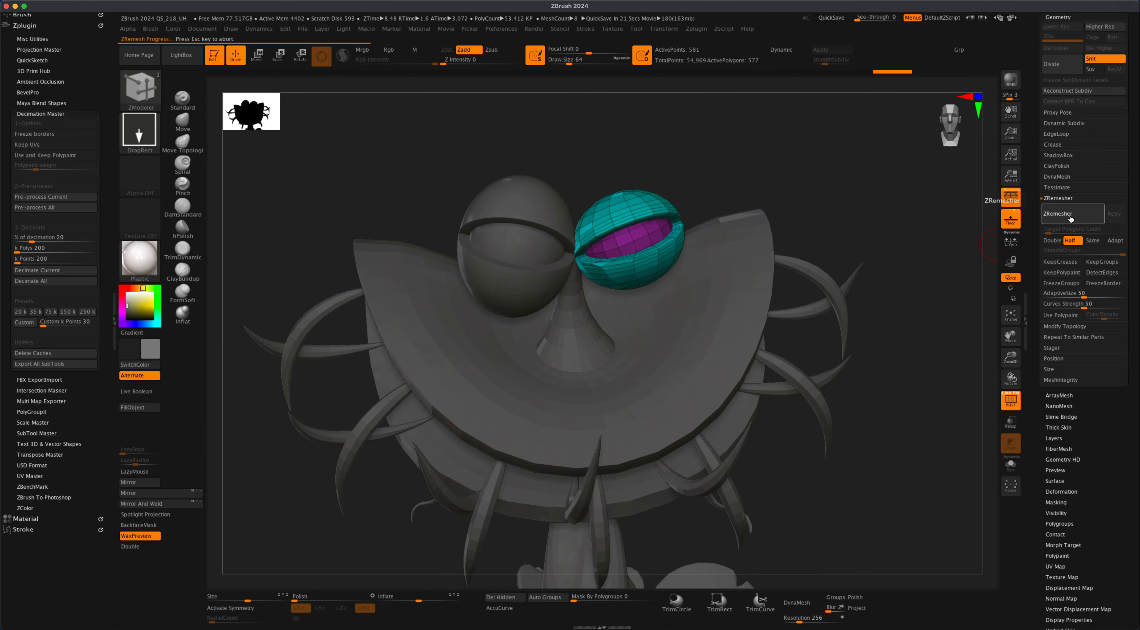
{"action": "left_click_drag", "start_coordinate": [873, 224], "coordinate": [673, 434]}
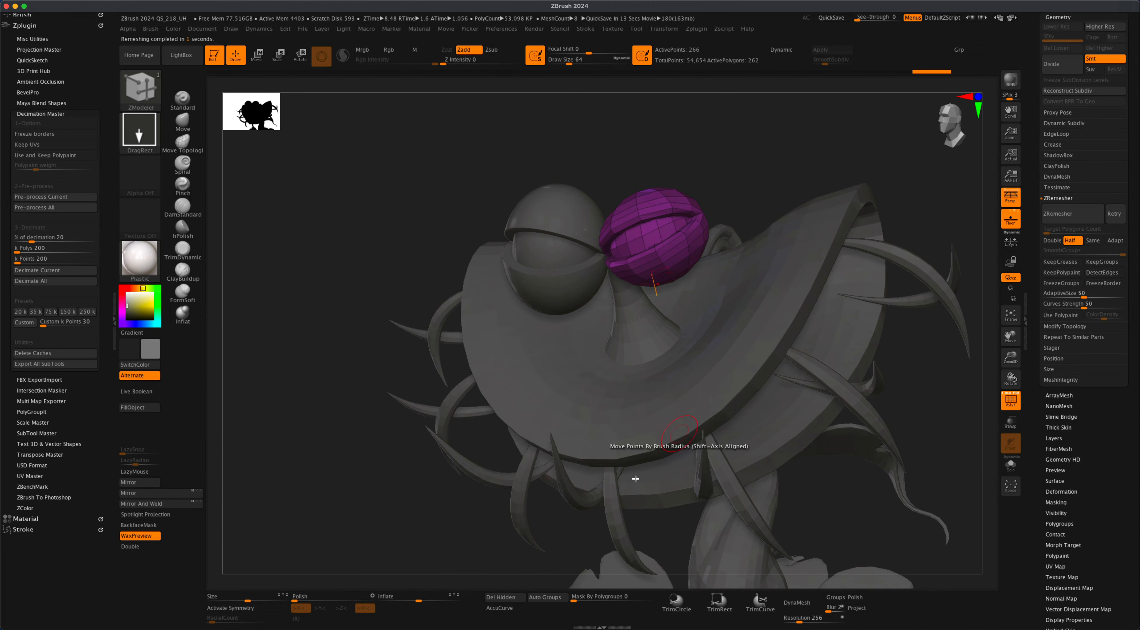
Give the eyelid shell and the eyeball separate polygroups using Auto Groups.
{"action": "left_click", "coordinate": [553, 602]}
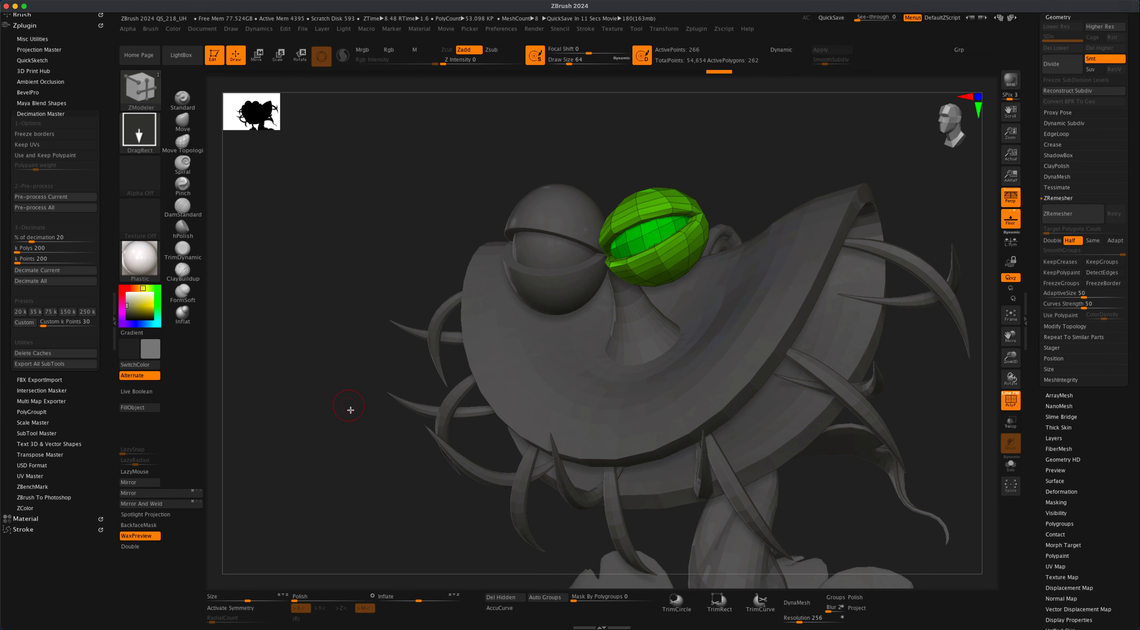
{"action": "left_click", "coordinate": [545, 599]}
{"action": "left_click", "coordinate": [544, 598]}
{"action": "left_click", "coordinate": [544, 598]}
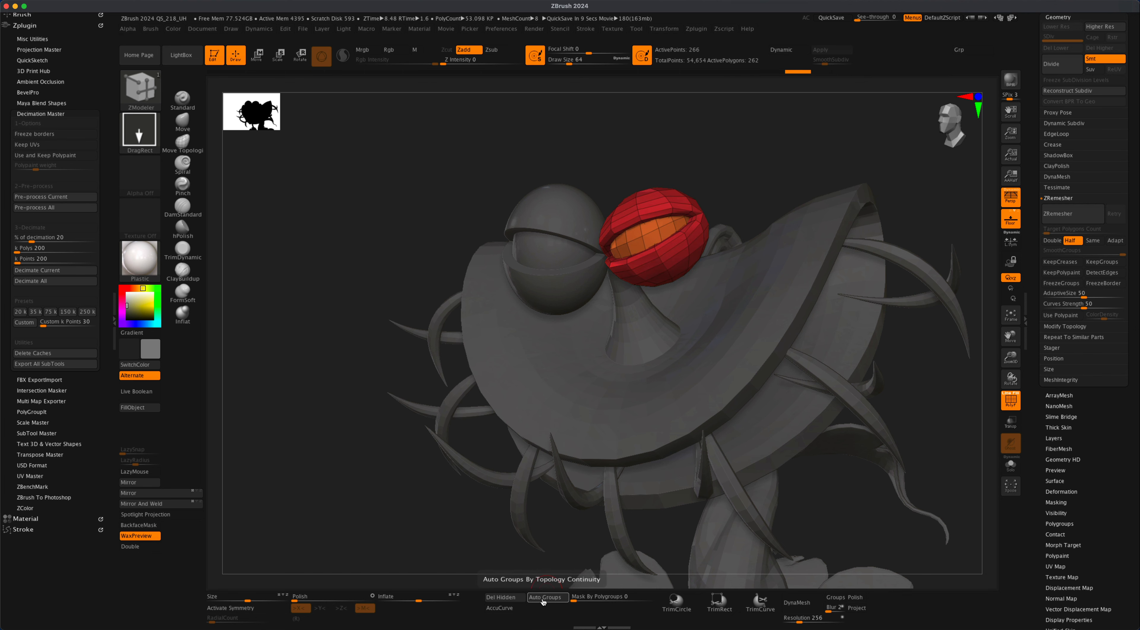
{"action": "left_click_drag", "start_coordinate": [388, 493], "coordinate": [861, 447]}
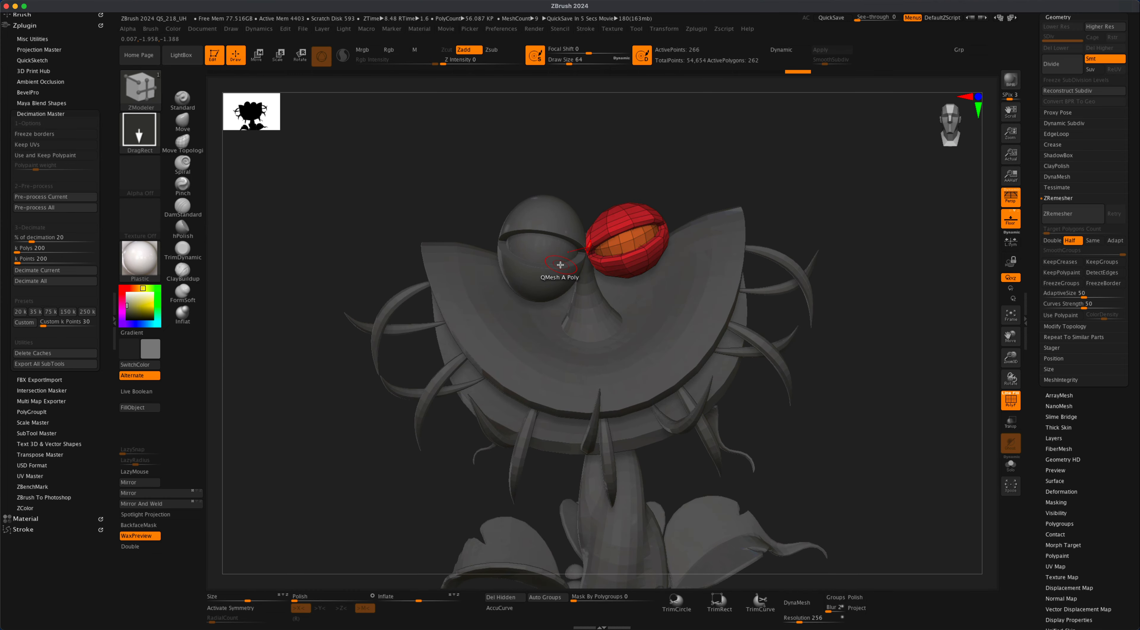
Restore the full PlantBoss1 eye to view and isolate the eyeball inside the PlantBoss_low eye.
{"action": "left_click", "coordinate": [643, 263], "text": "shift+super"}
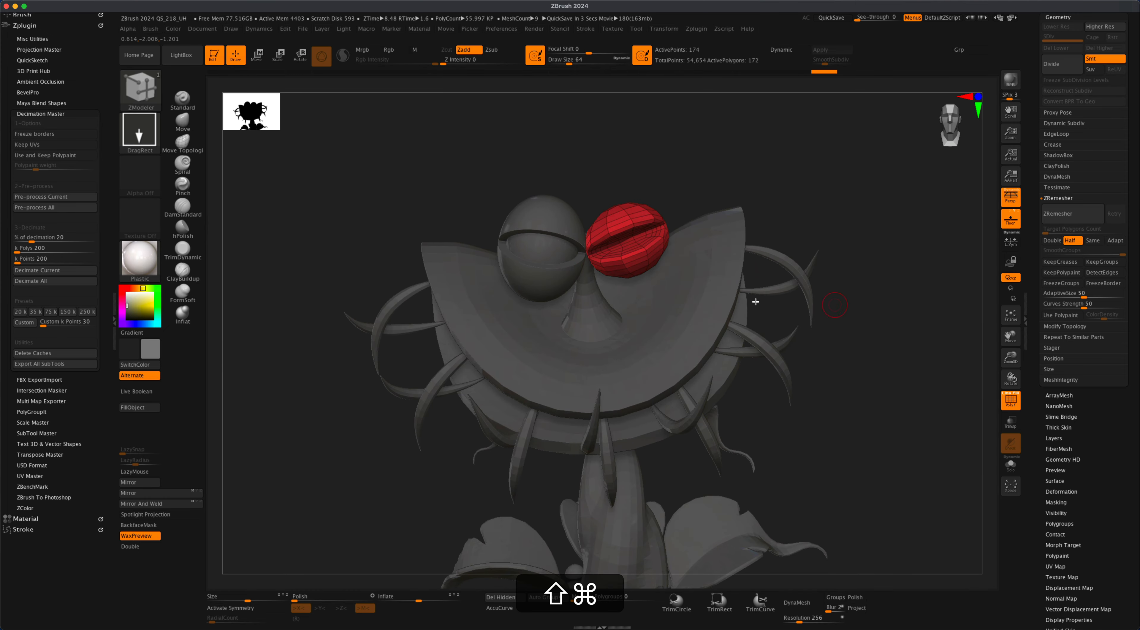
{"action": "scroll", "coordinate": [1065, 227], "scroll_direction": "up", "scroll_amount": 5}
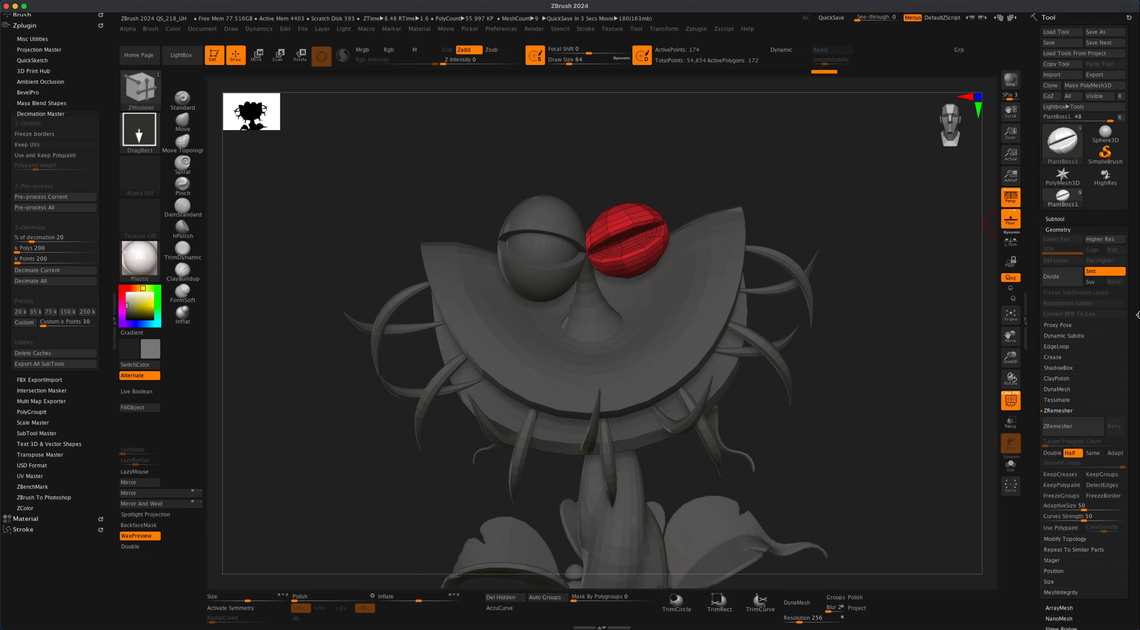
{"action": "left_click", "coordinate": [1060, 219]}
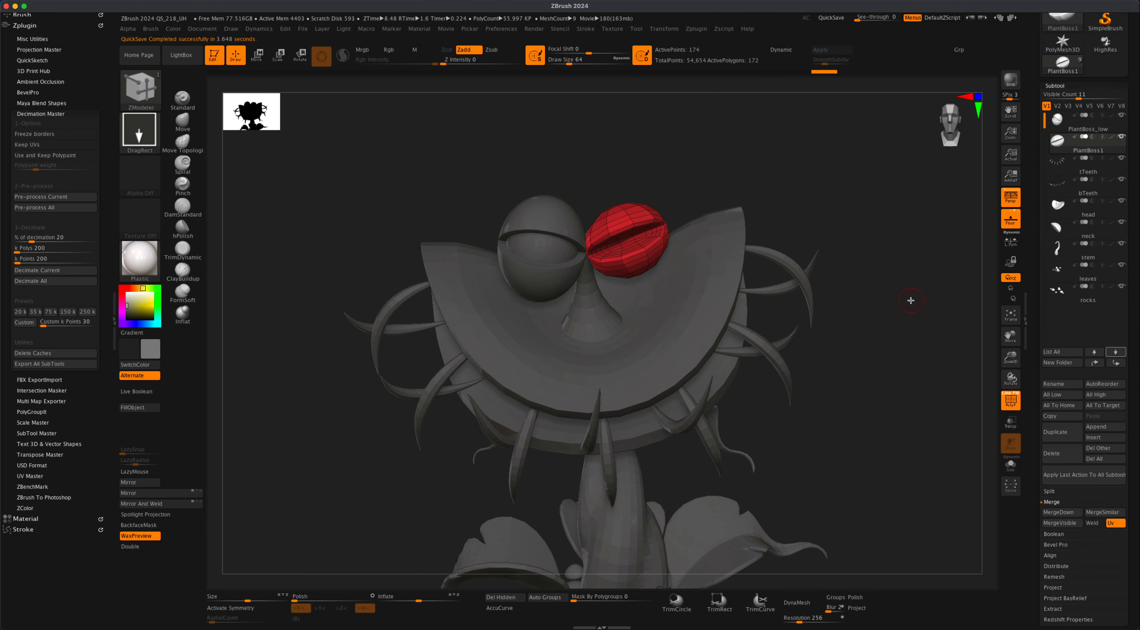
{"action": "left_click", "coordinate": [885, 318], "text": "shift+super"}
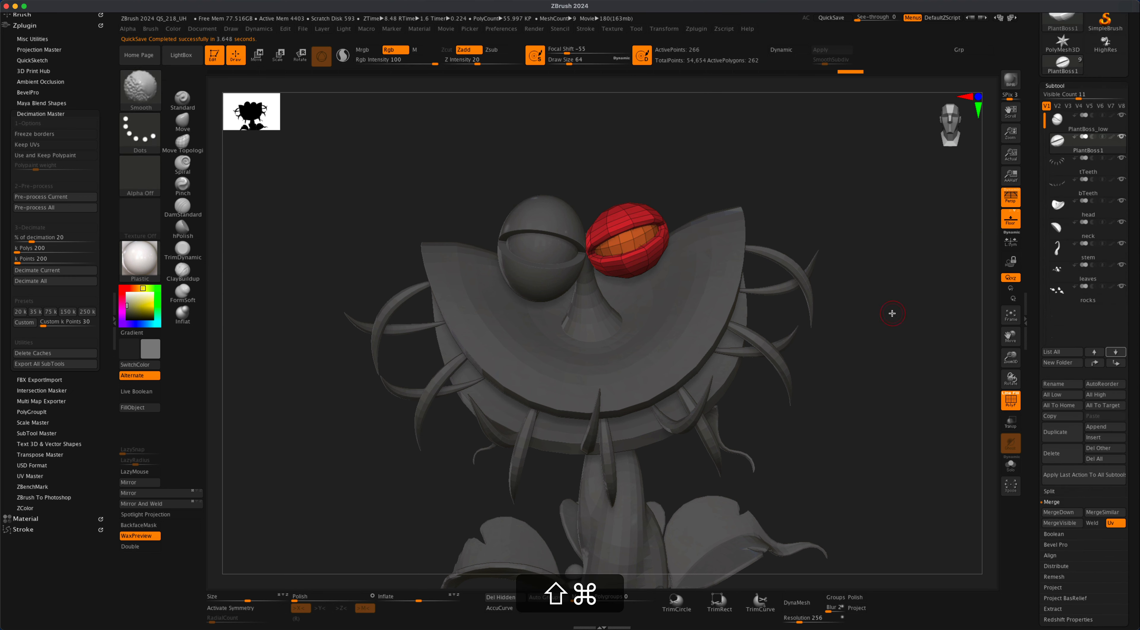
{"action": "left_click", "coordinate": [1102, 129]}
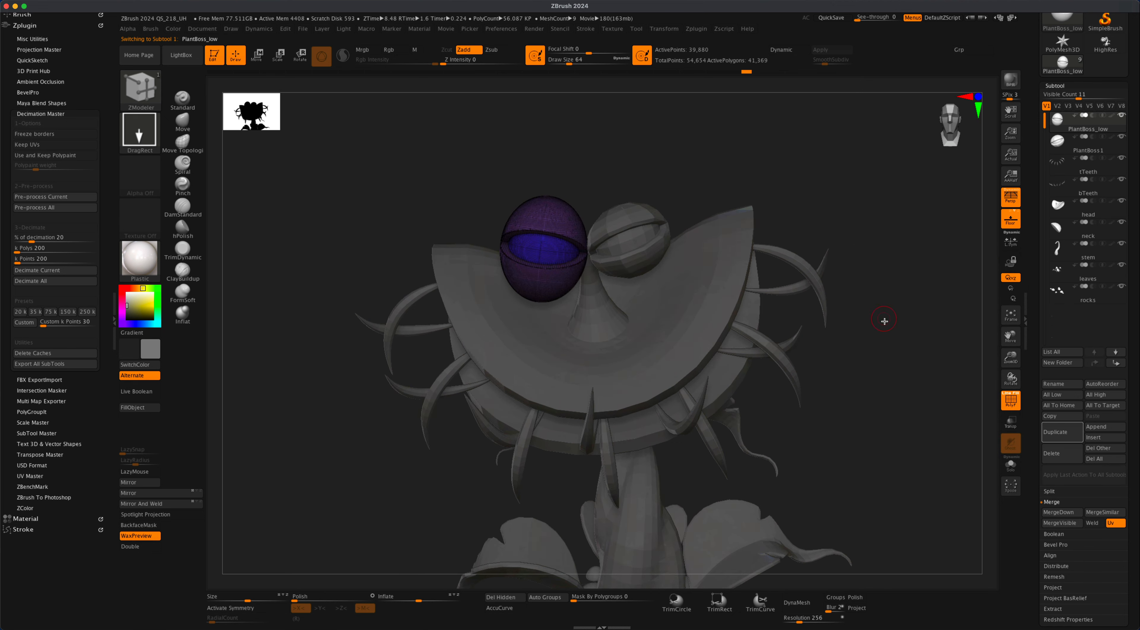
{"action": "left_click", "coordinate": [887, 333], "text": "shift+super"}
Remesh the PlantBoss_low eyeball with ZRemesher at a target polygon count of 0.5, and halve its polygon count again with Half.
{"action": "left_click_drag", "start_coordinate": [1132, 397], "coordinate": [1139, 301]}
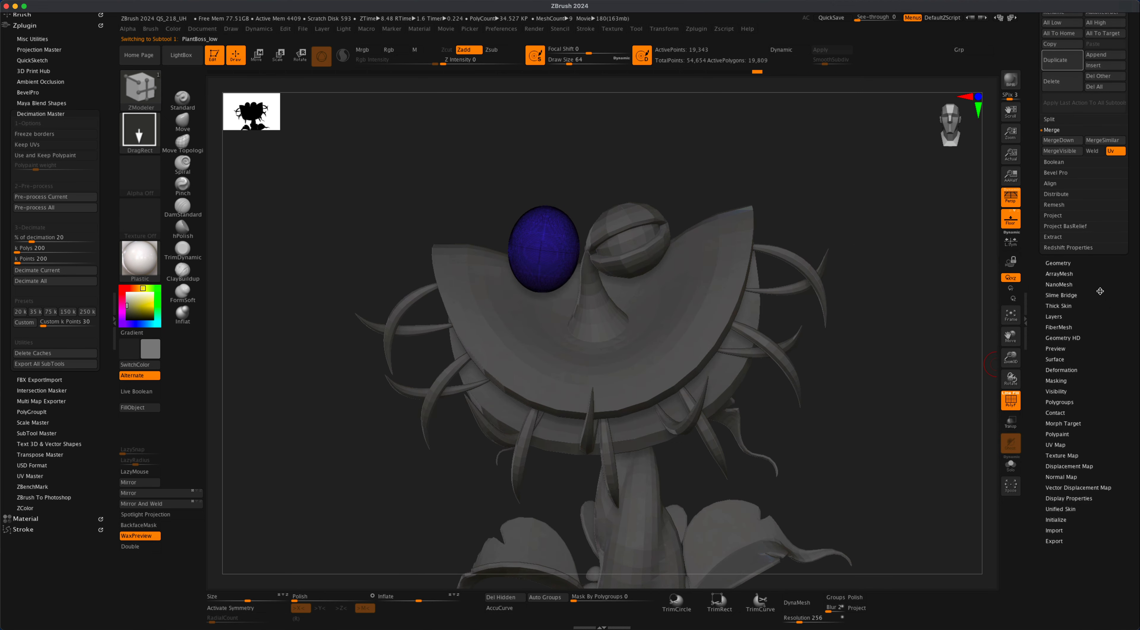
{"action": "left_click", "coordinate": [1069, 264]}
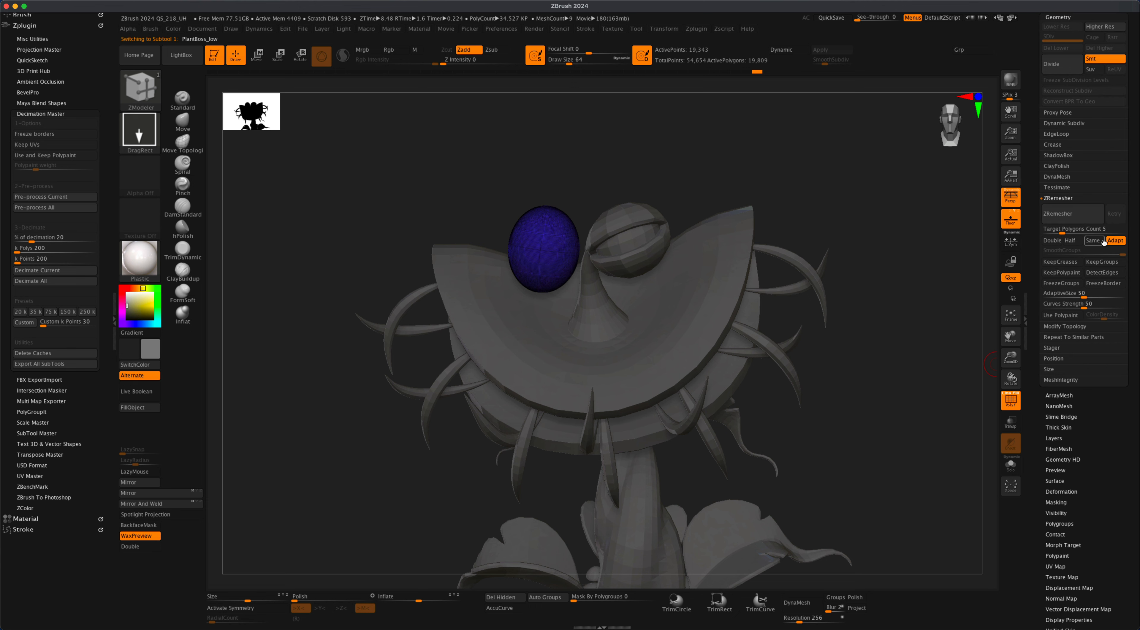
{"action": "left_click", "coordinate": [1091, 230]}
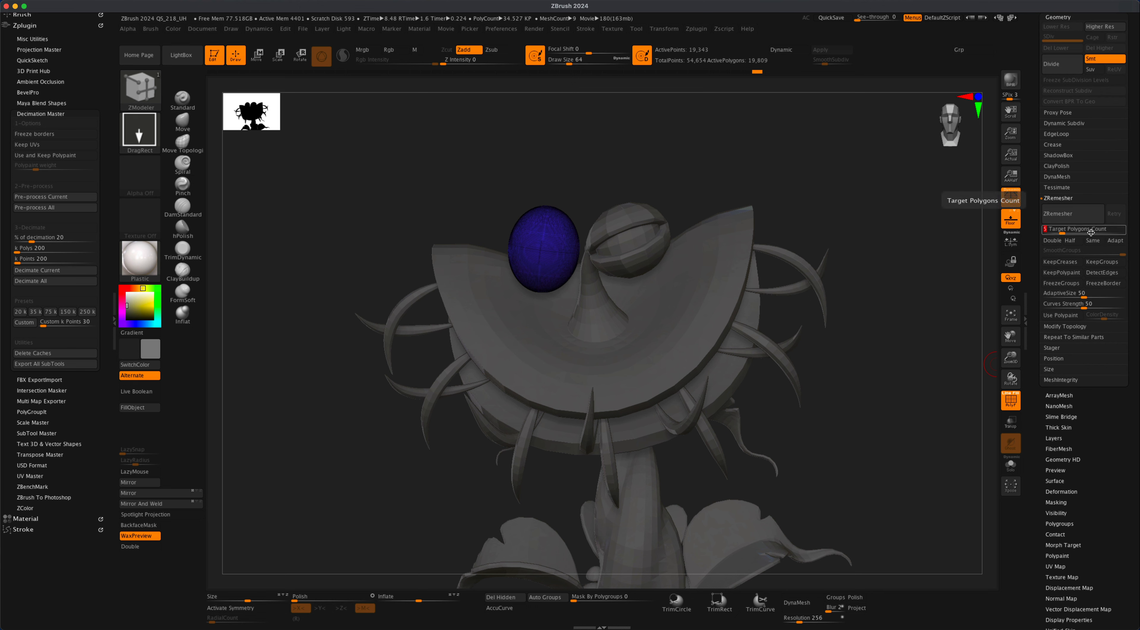
{"action": "key", "text": "BackSpace"}
{"action": "key", "text": "Return"}
{"action": "left_click", "coordinate": [1071, 214]}
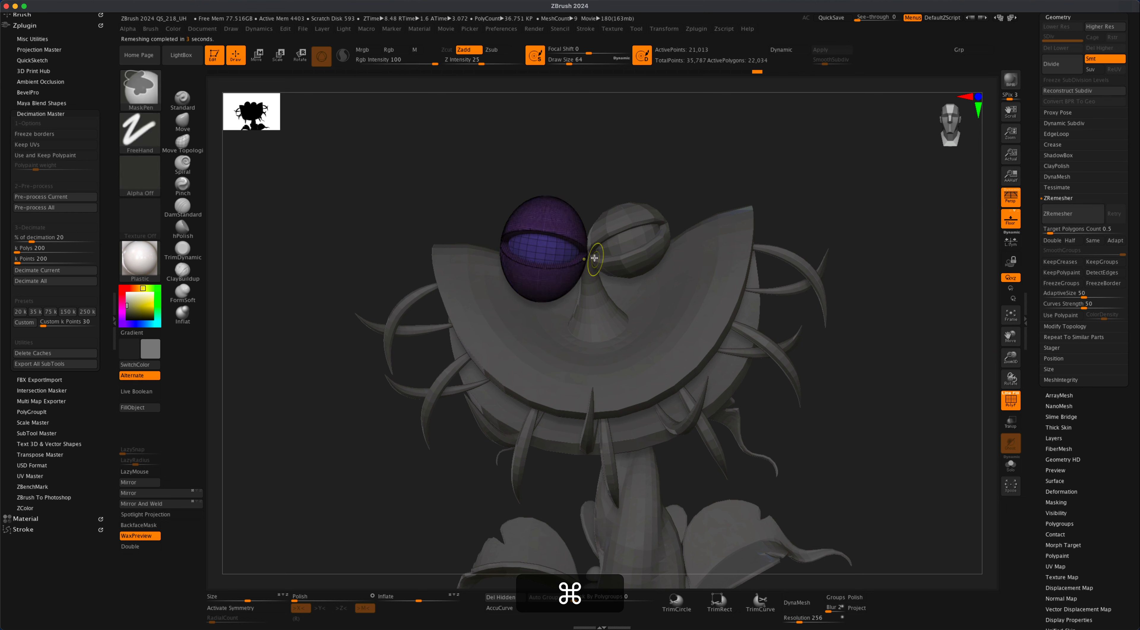
{"action": "left_click", "coordinate": [1070, 240]}
{"action": "left_click", "coordinate": [1070, 217]}
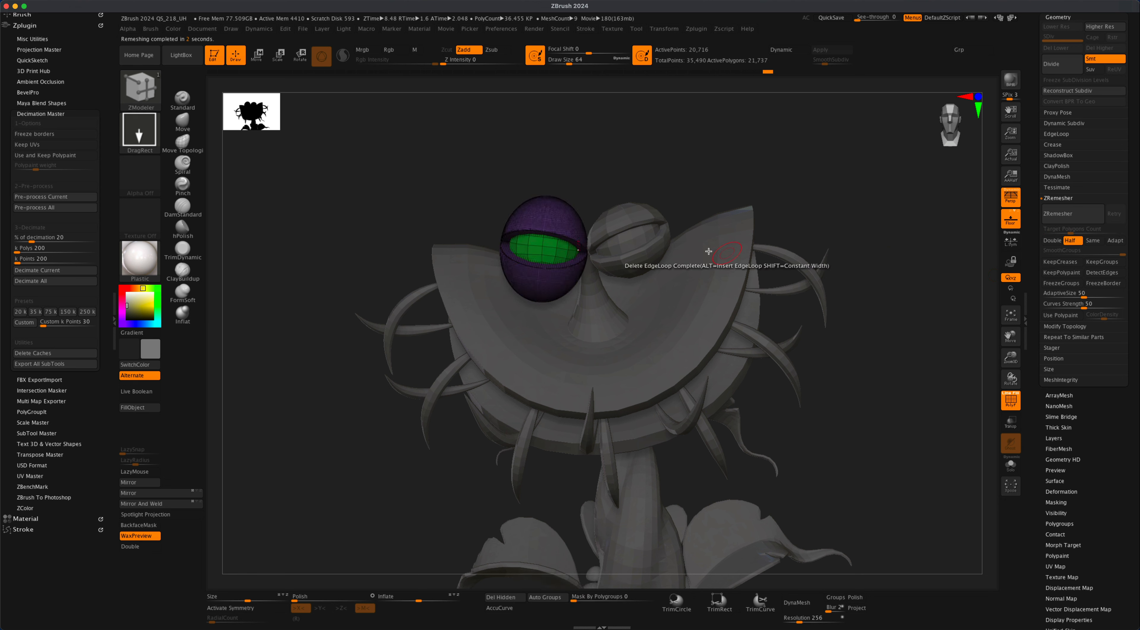
Isolate the PlantBoss_low eyelid shell and remesh it using ZRemesher with Half off and a target polygon count of 0.5.
{"action": "key", "text": "super"}
{"action": "key", "text": "shift+super"}
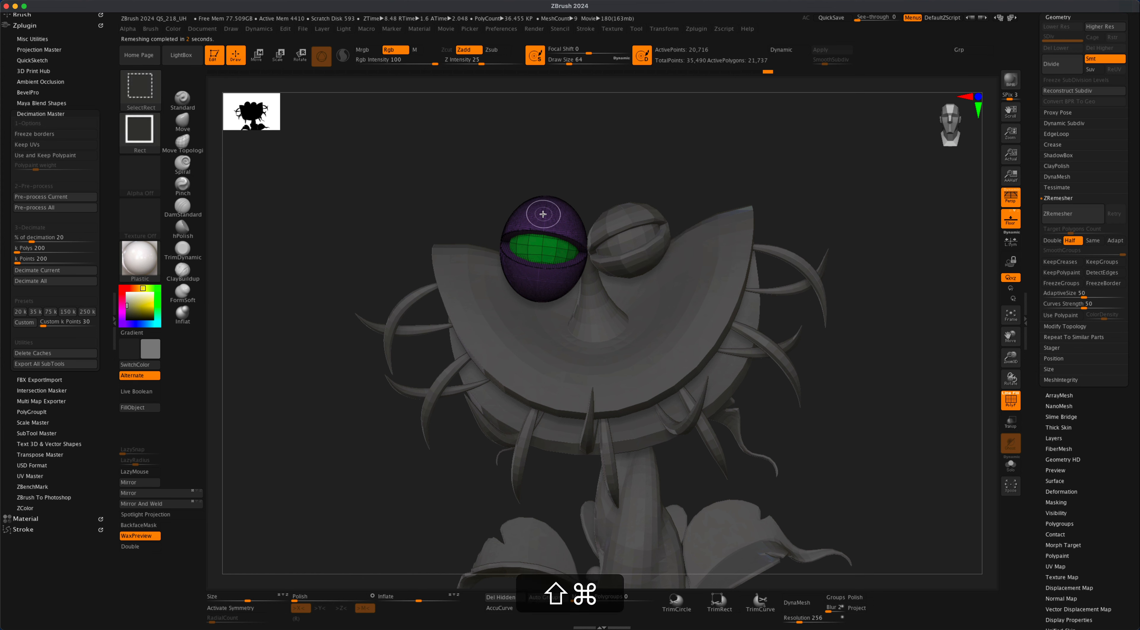
{"action": "left_click", "coordinate": [543, 214], "text": "shift+super"}
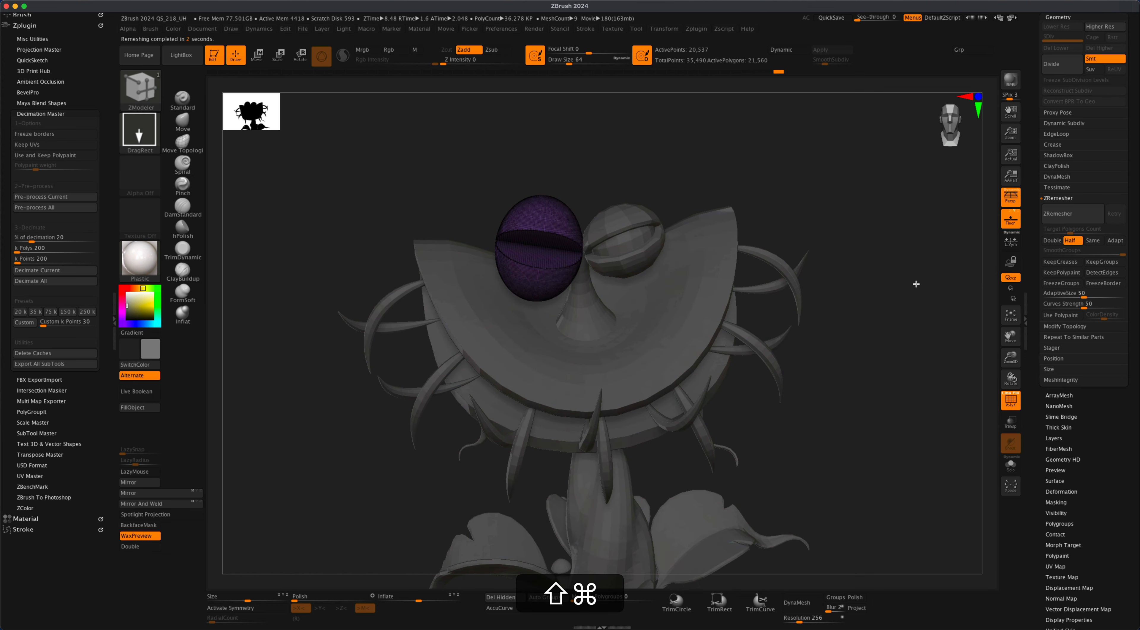
{"action": "left_click_drag", "start_coordinate": [951, 279], "coordinate": [986, 278]}
{"action": "left_click", "coordinate": [1081, 242]}
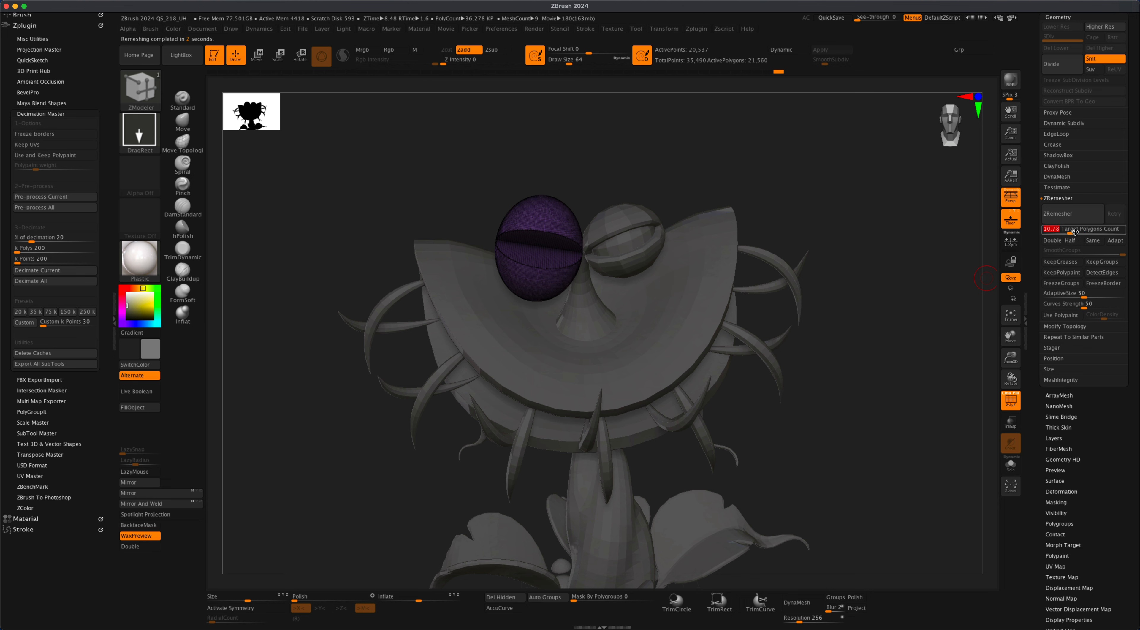
{"action": "key", "text": "BackSpace"}
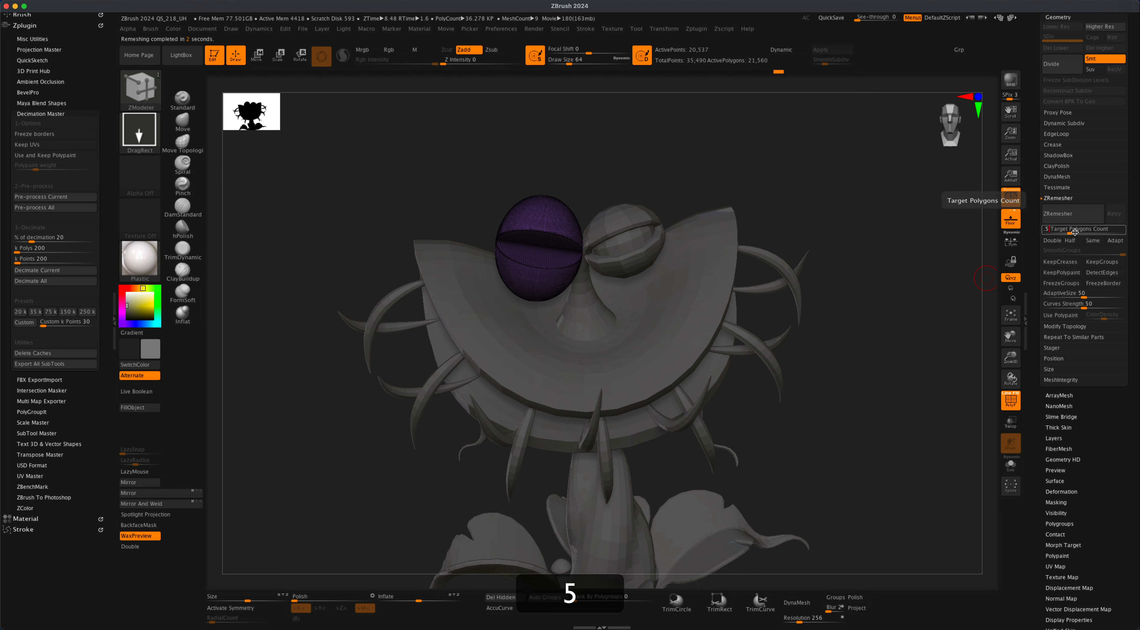
{"action": "type", "text": ".5"}
{"action": "key", "text": "Return"}
{"action": "left_click", "coordinate": [1060, 213]}
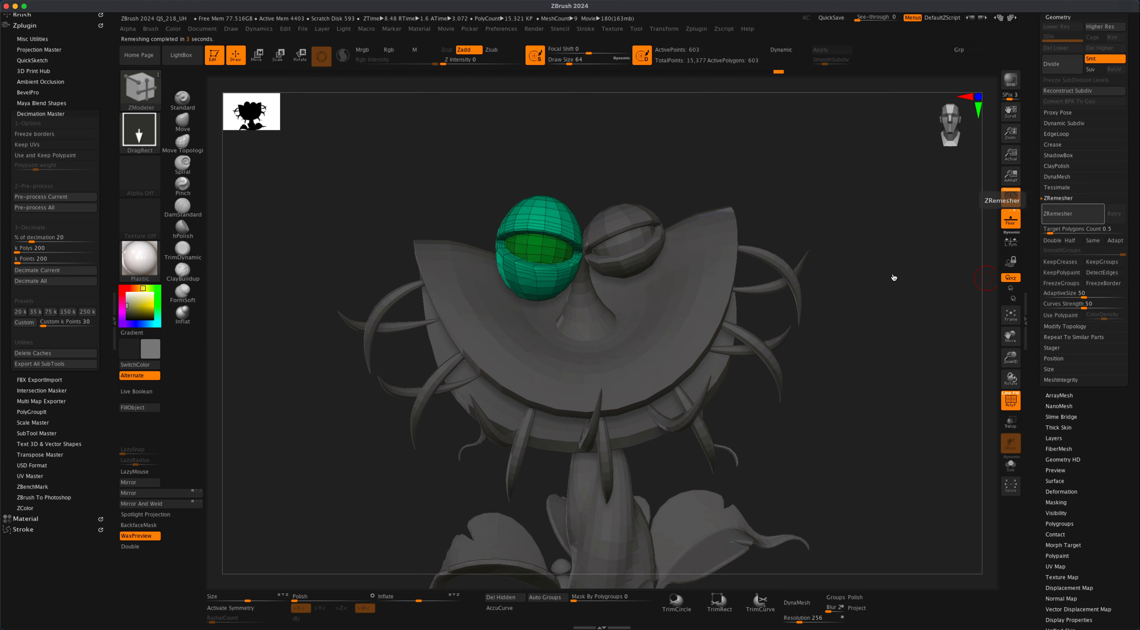
Isolate the remeshed PlantBoss_low eyelid shell again and halve its polygon count with ZRemesher.
{"action": "left_click_drag", "start_coordinate": [850, 298], "coordinate": [858, 305]}
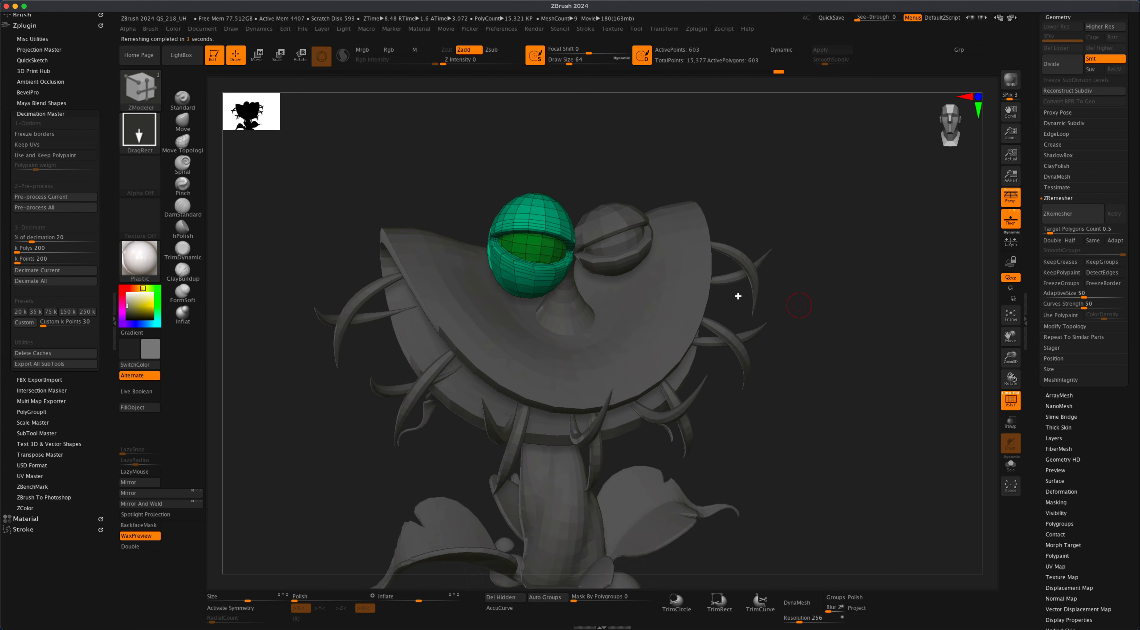
{"action": "left_click", "coordinate": [548, 218], "text": "shift+super"}
{"action": "left_click", "coordinate": [1073, 242]}
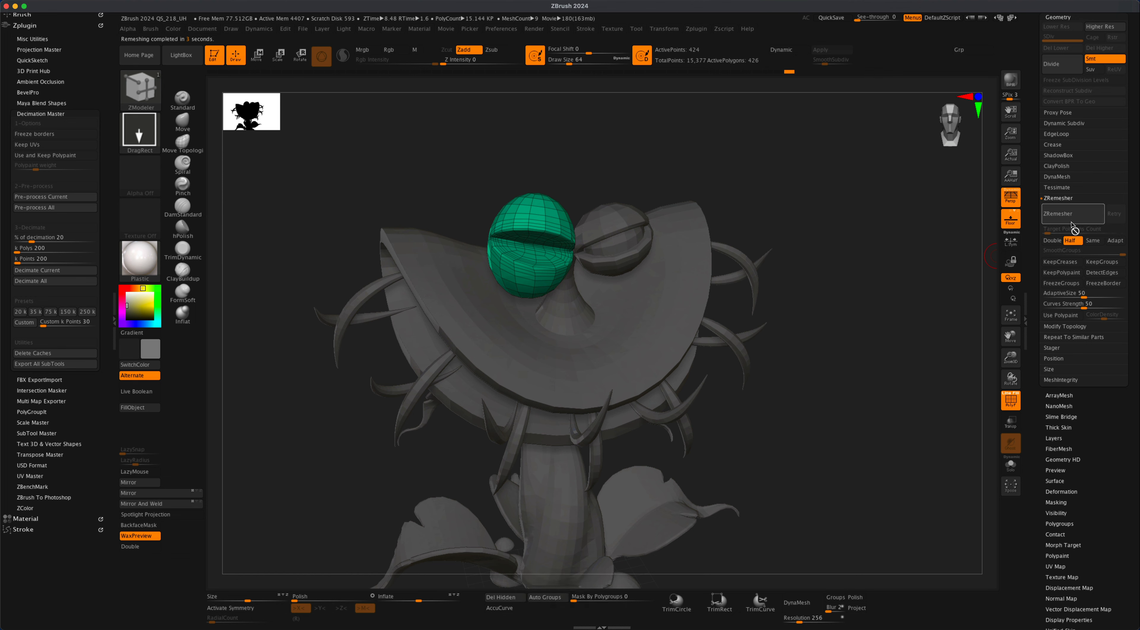
{"action": "left_click", "coordinate": [1071, 214]}
Hide the polygon wireframe and examine the complete low-res creature and its subtools from several angles.
{"action": "left_click_drag", "start_coordinate": [829, 390], "coordinate": [899, 364], "text": "alt"}
{"action": "scroll", "coordinate": [1098, 210], "scroll_direction": "up", "scroll_amount": 5}
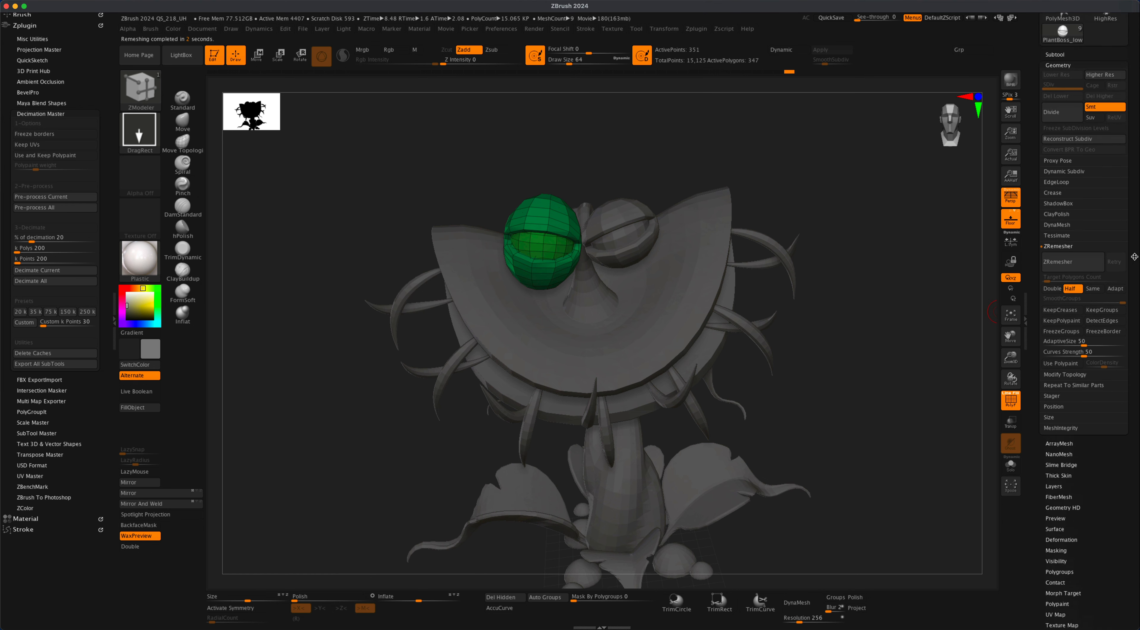
{"action": "left_click", "coordinate": [1053, 134]}
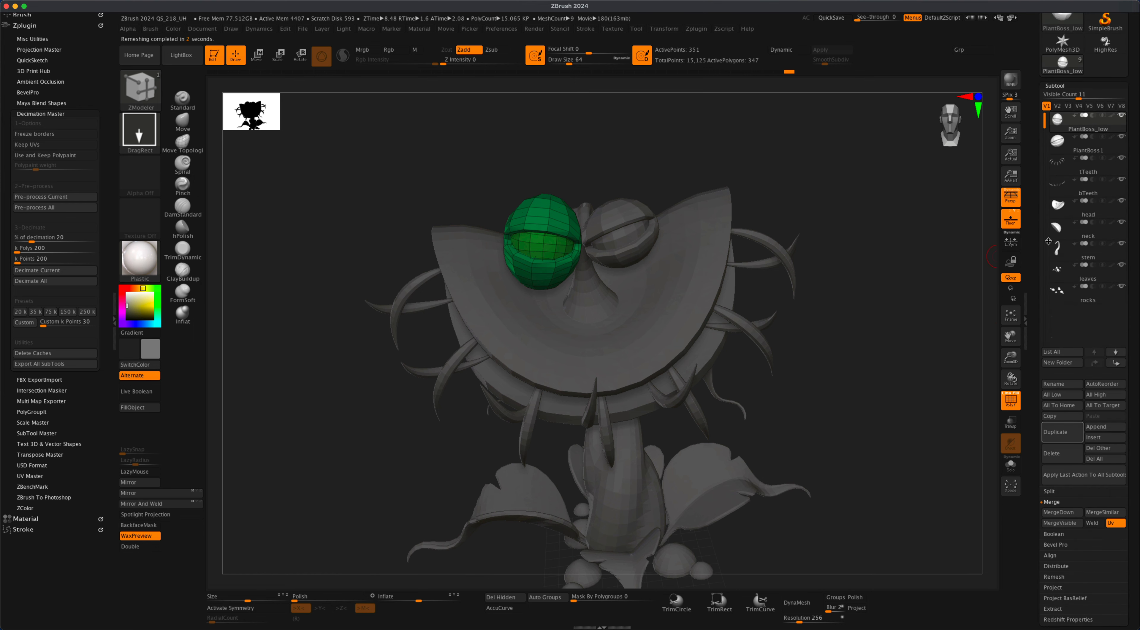
{"action": "left_click_drag", "start_coordinate": [890, 329], "coordinate": [870, 384]}
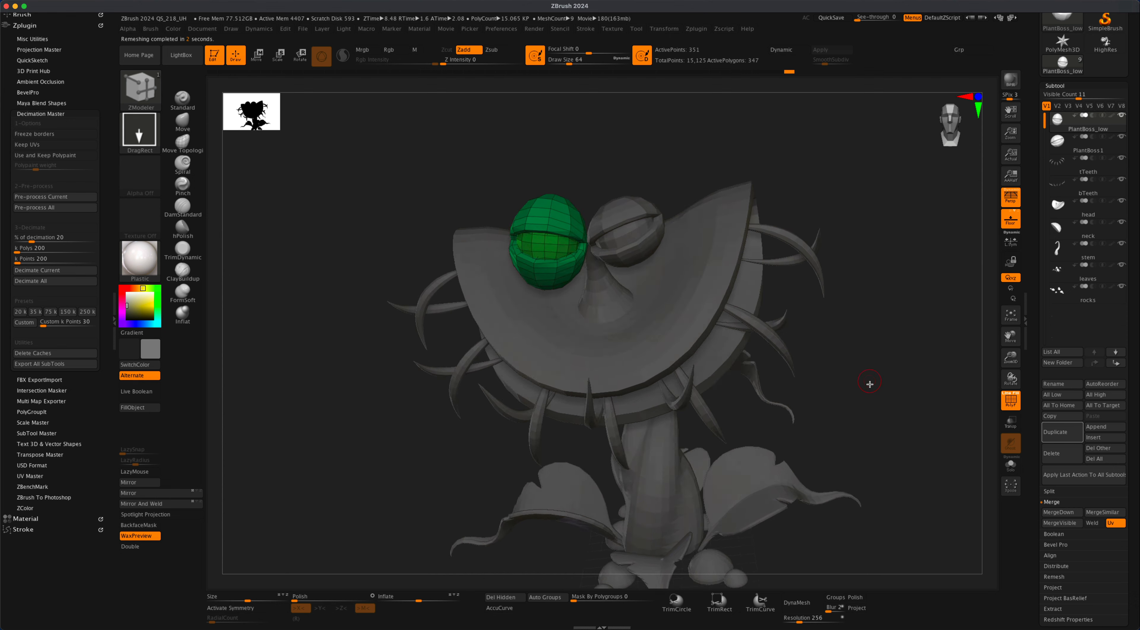
{"action": "left_click", "coordinate": [1011, 401]}
{"action": "left_click_drag", "start_coordinate": [896, 437], "coordinate": [756, 313]}
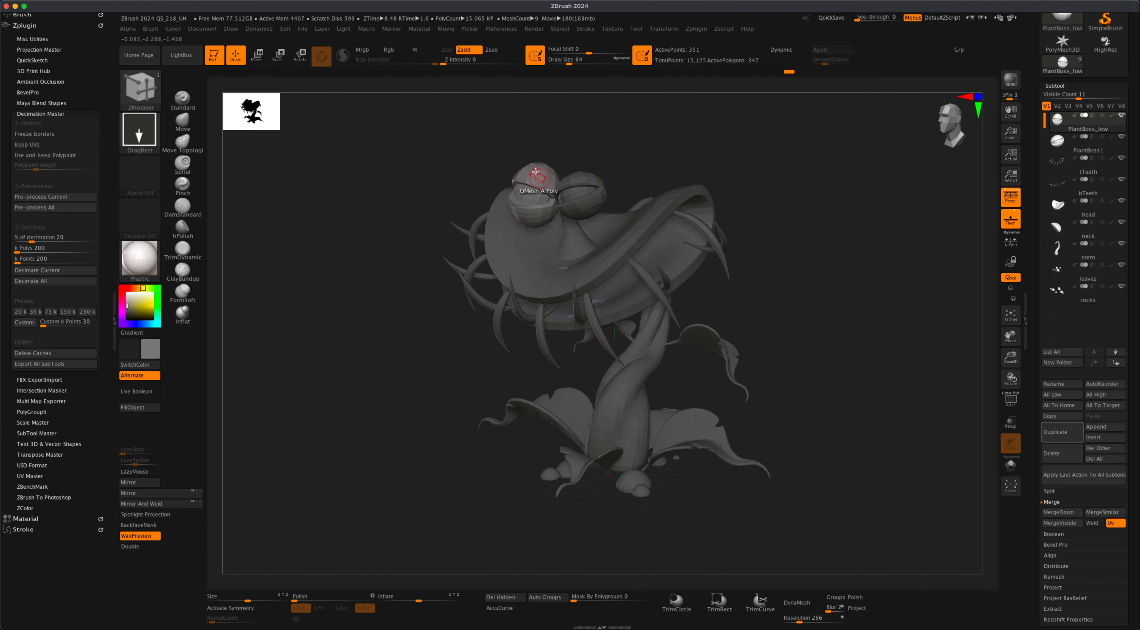
{"action": "left_click_drag", "start_coordinate": [380, 283], "coordinate": [394, 266]}
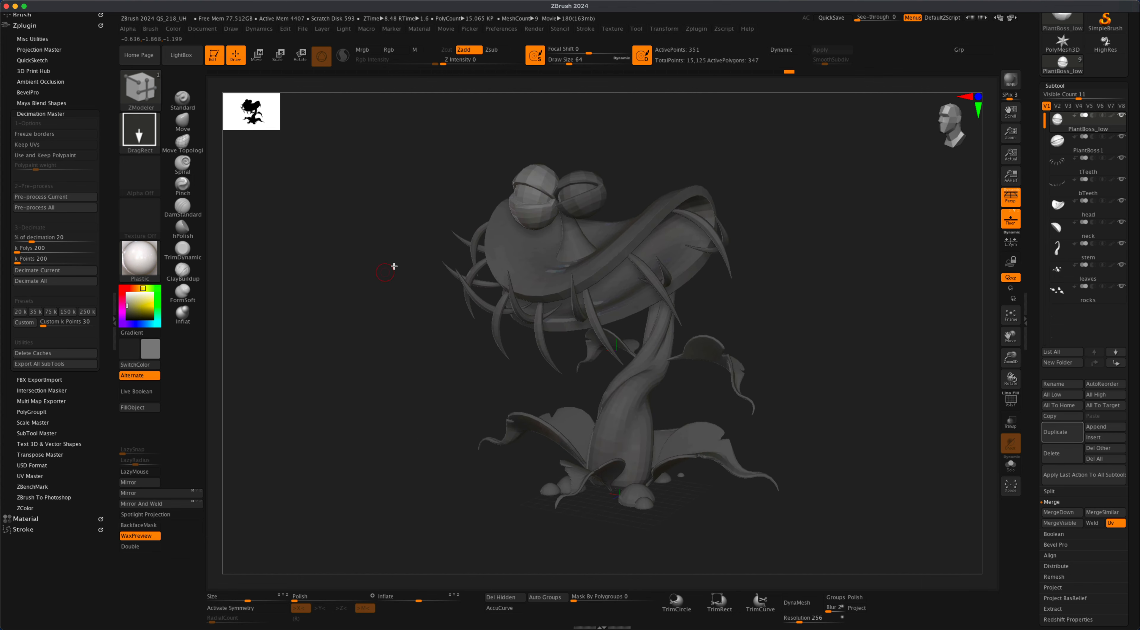
{"action": "left_click_drag", "start_coordinate": [822, 359], "coordinate": [837, 382], "text": "alt"}
{"action": "left_click_drag", "start_coordinate": [792, 302], "coordinate": [779, 254], "text": "alt"}
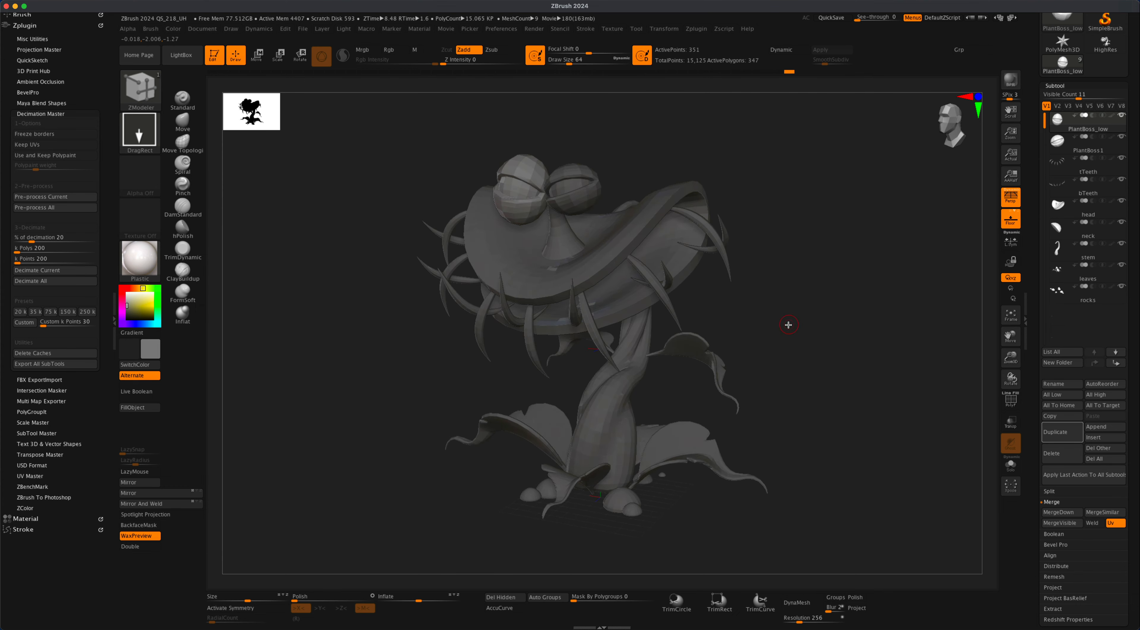
{"action": "left_click_drag", "start_coordinate": [790, 325], "coordinate": [672, 310]}
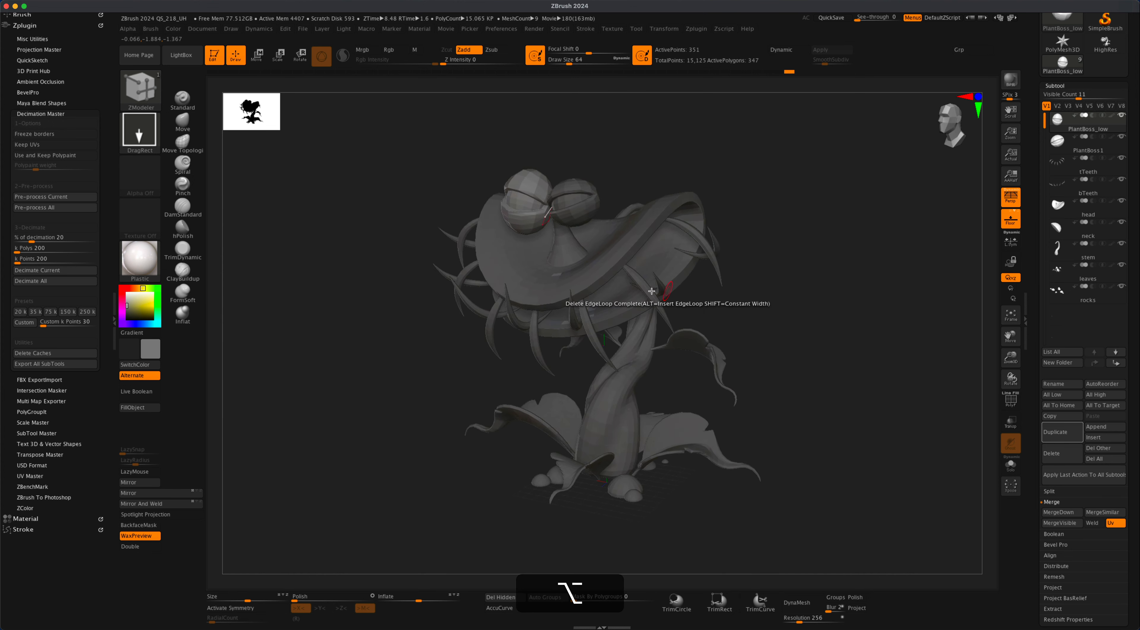
{"action": "mouse_move", "coordinate": [388, 306]}
{"action": "left_mouse_down"}
{"action": "mouse_move", "coordinate": [373, 307]}
{"action": "mouse_move", "coordinate": [448, 318]}
{"action": "mouse_move", "coordinate": [389, 319]}
{"action": "mouse_move", "coordinate": [389, 308]}
{"action": "left_mouse_up"}
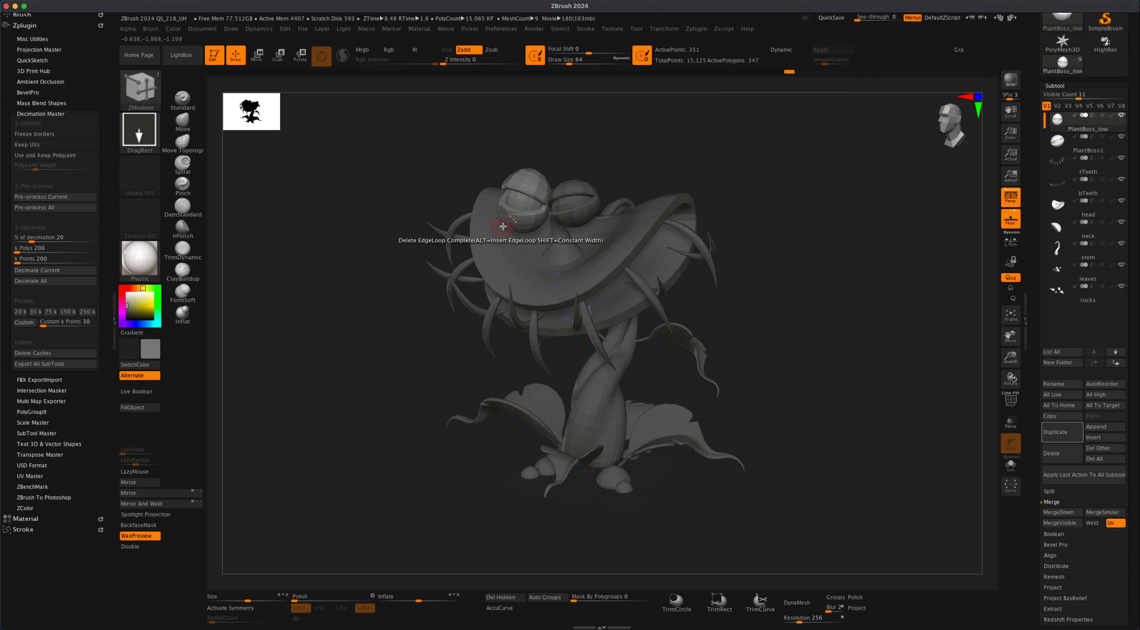
{"action": "left_click_drag", "start_coordinate": [421, 258], "coordinate": [440, 244]}
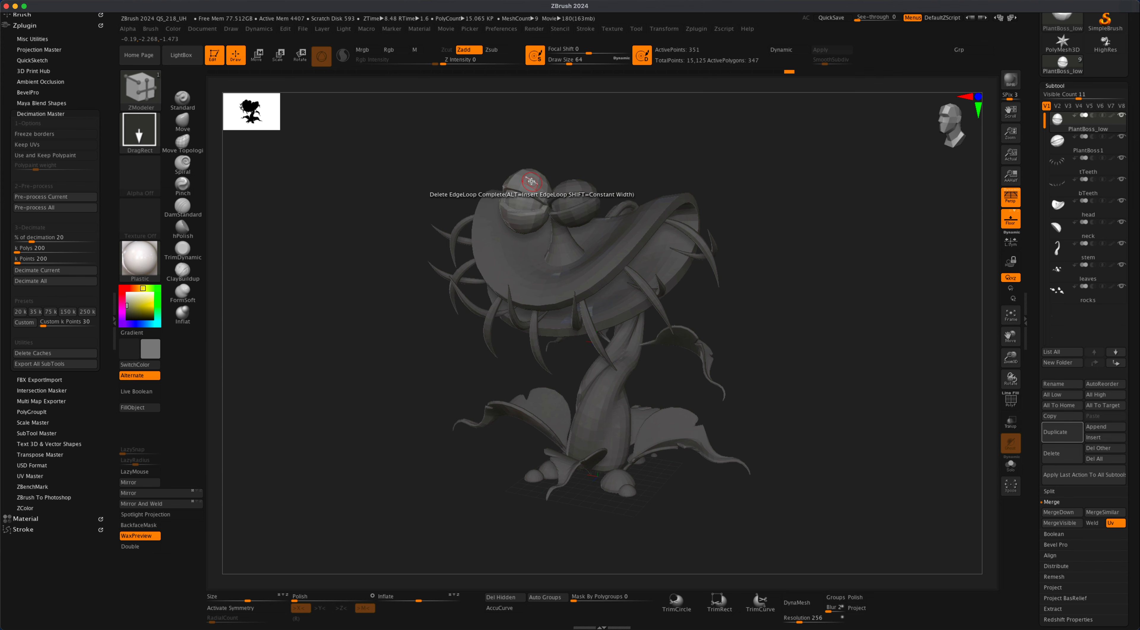
{"action": "left_click_drag", "start_coordinate": [752, 323], "coordinate": [554, 259]}
{"action": "left_click_drag", "start_coordinate": [376, 366], "coordinate": [371, 359]}
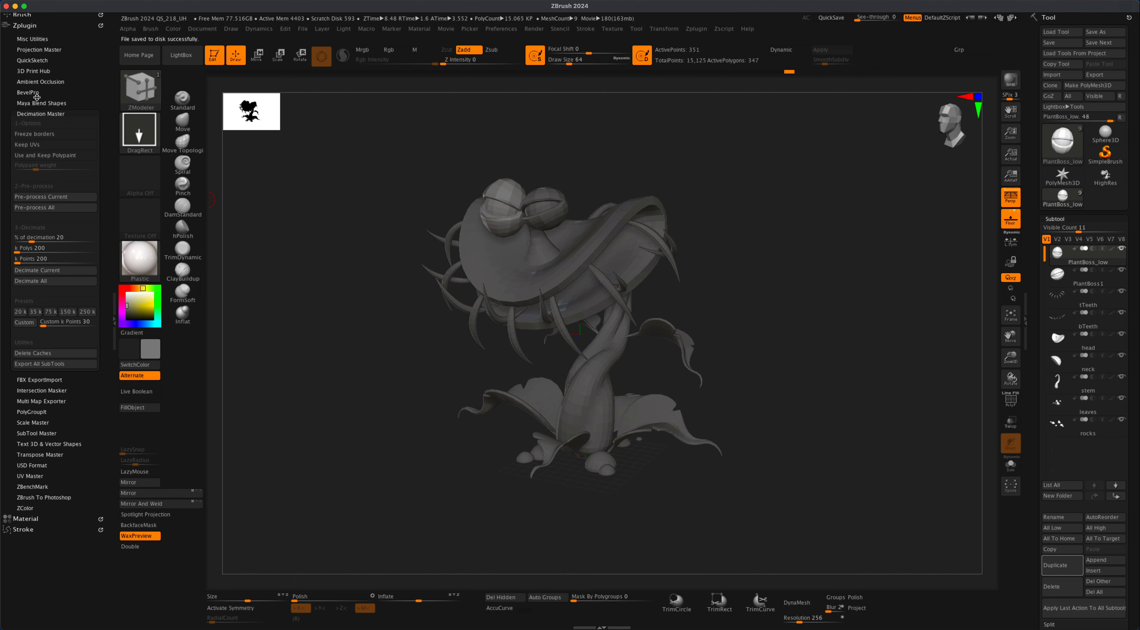
Collapse the Decimation Master options and open the UV Master options.
{"action": "left_click", "coordinate": [34, 114]}
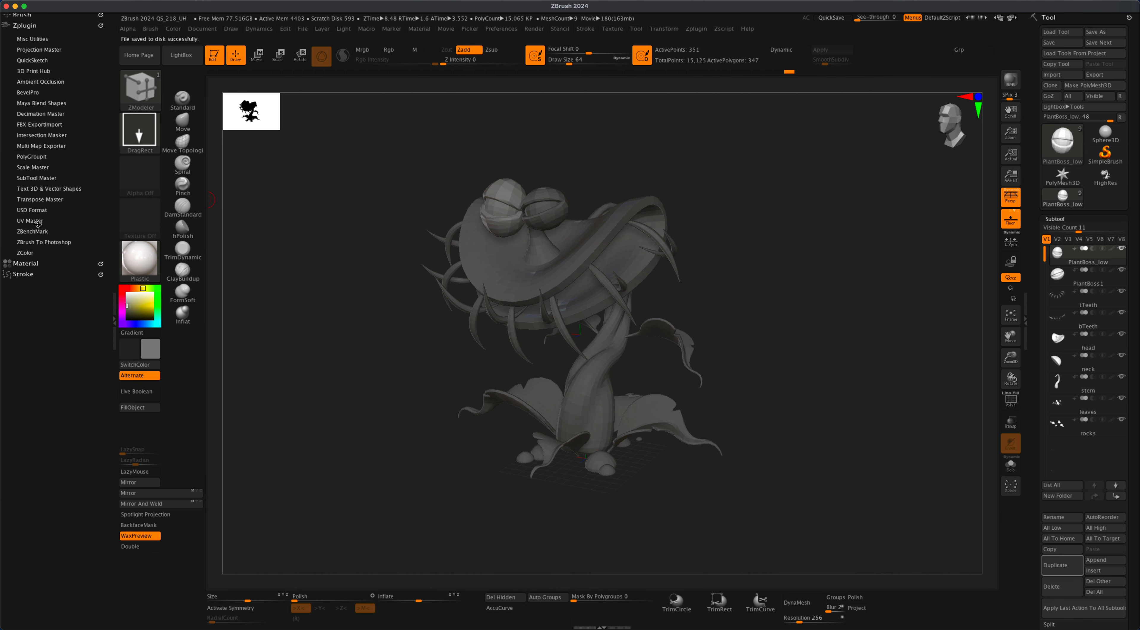
{"action": "left_click", "coordinate": [31, 221]}
{"action": "left_click_drag", "start_coordinate": [354, 321], "coordinate": [362, 319], "text": "alt"}
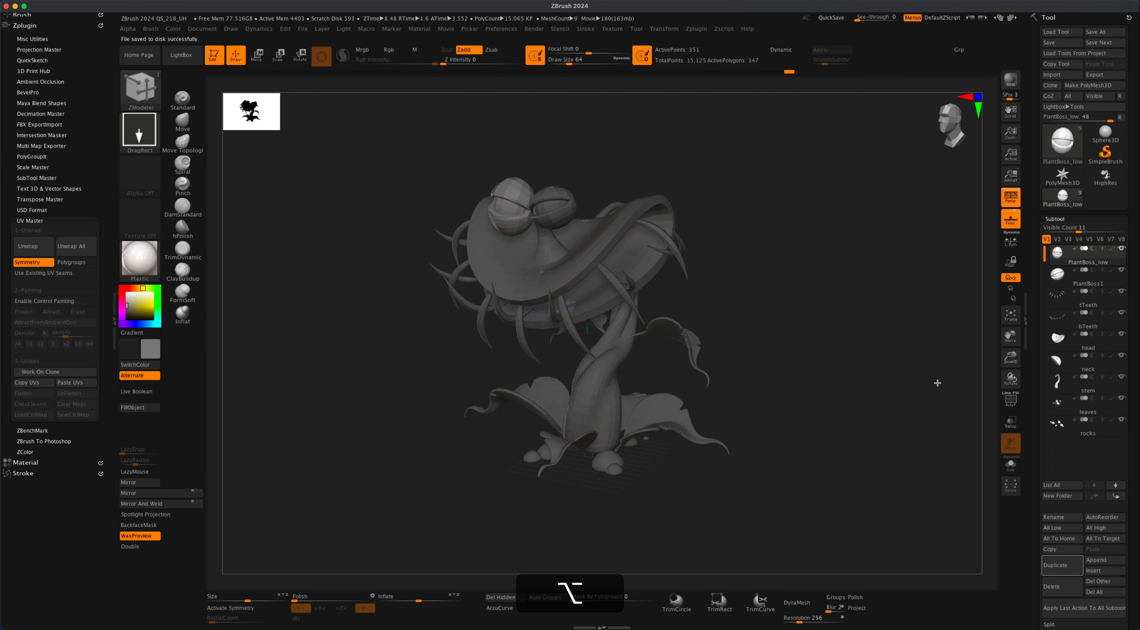
{"action": "left_click_drag", "start_coordinate": [938, 383], "coordinate": [936, 387], "text": "alt"}
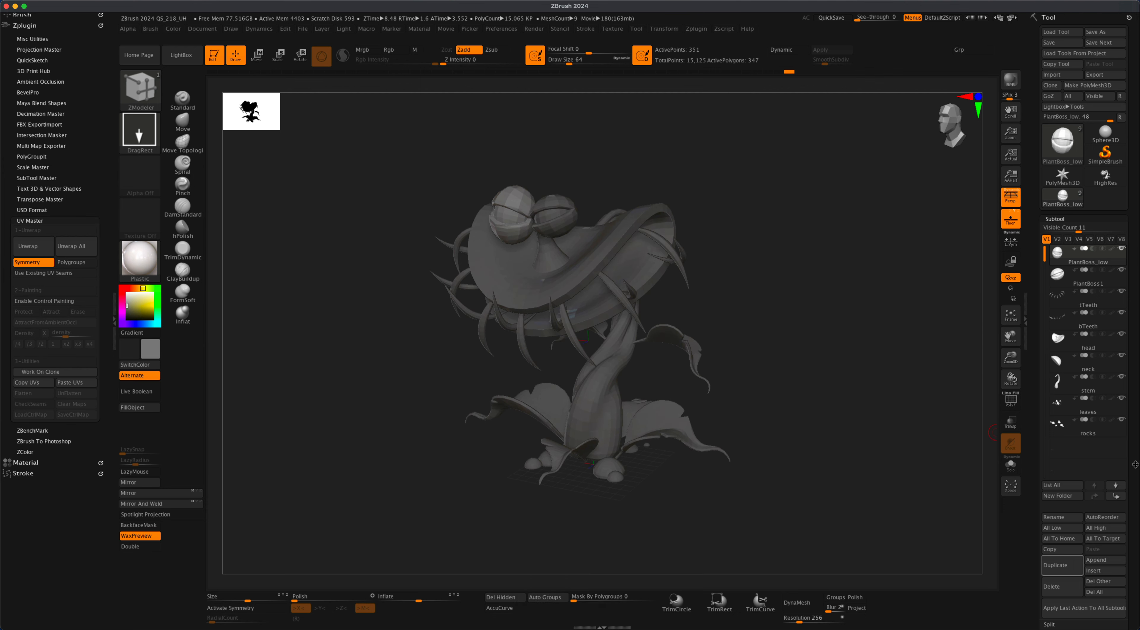
Merge all visible low-res subtools into a single mesh with MergeVisible and make the merged tool active.
{"action": "left_click_drag", "start_coordinate": [1136, 465], "coordinate": [1139, 392]}
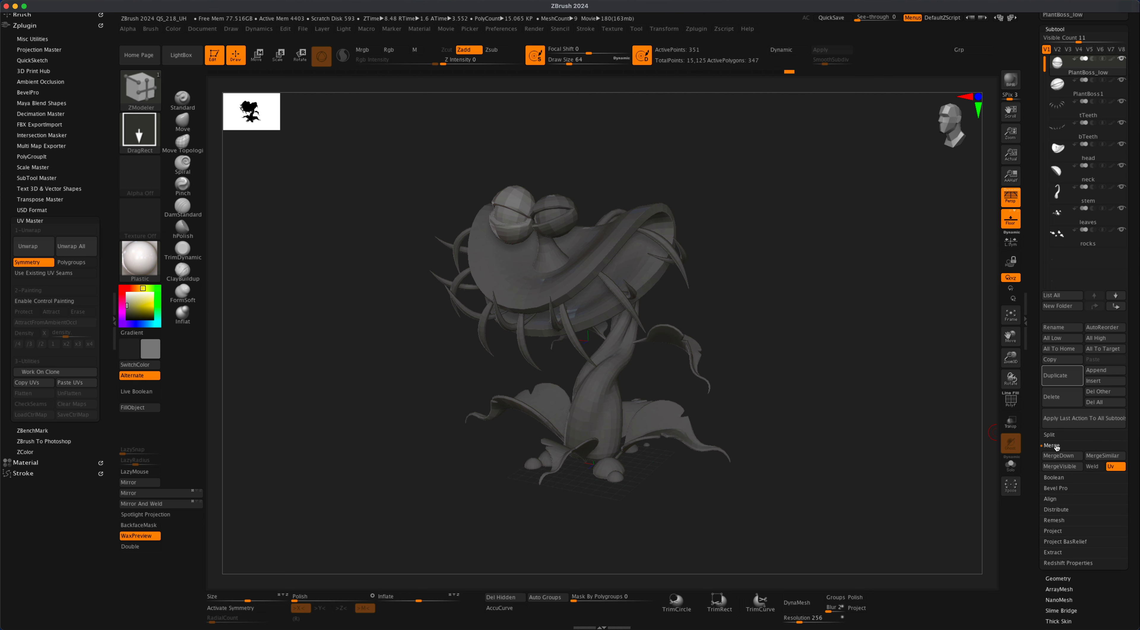
{"action": "left_click", "coordinate": [1061, 456]}
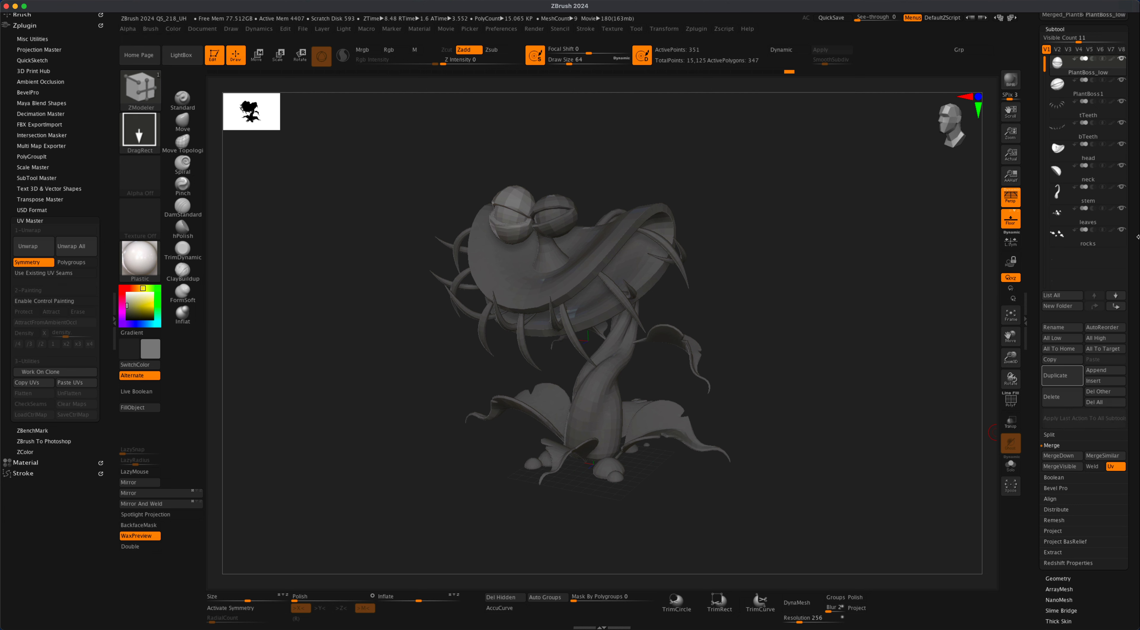
{"action": "left_click_drag", "start_coordinate": [1135, 226], "coordinate": [1134, 416]}
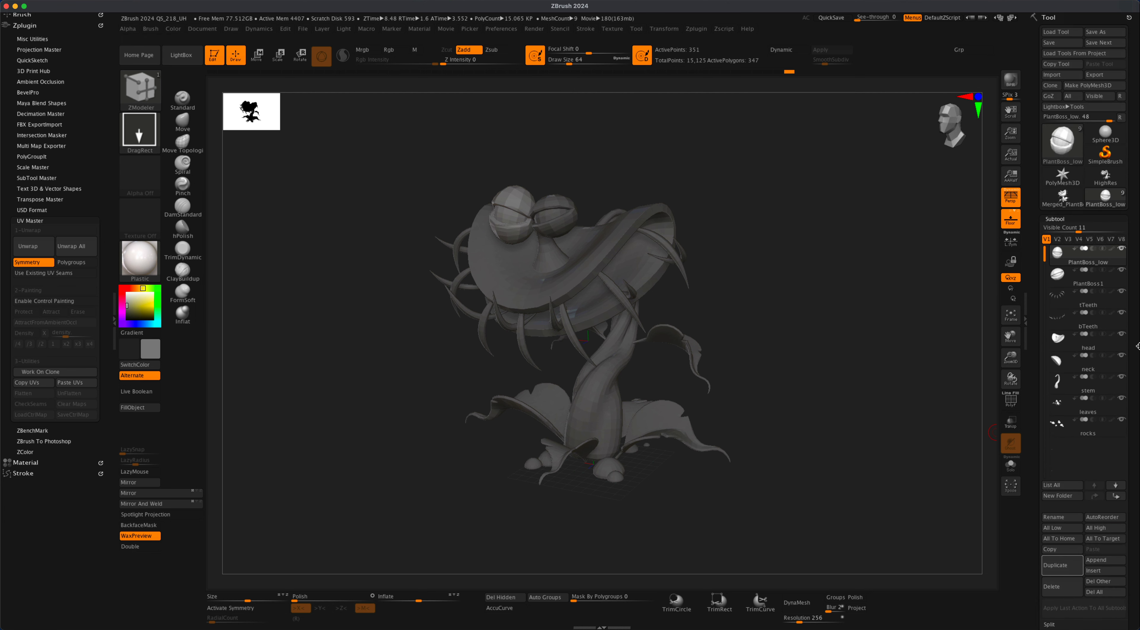
{"action": "left_click", "coordinate": [1064, 195]}
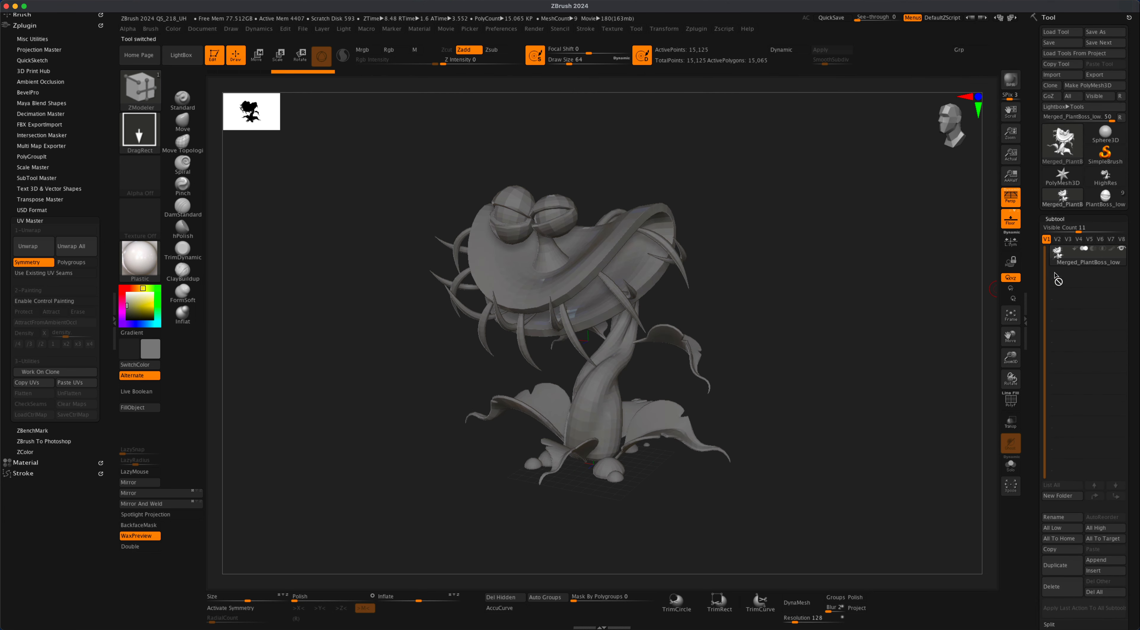
Rename the merged low-res subtool to LowRes.
{"action": "left_click", "coordinate": [1067, 518]}
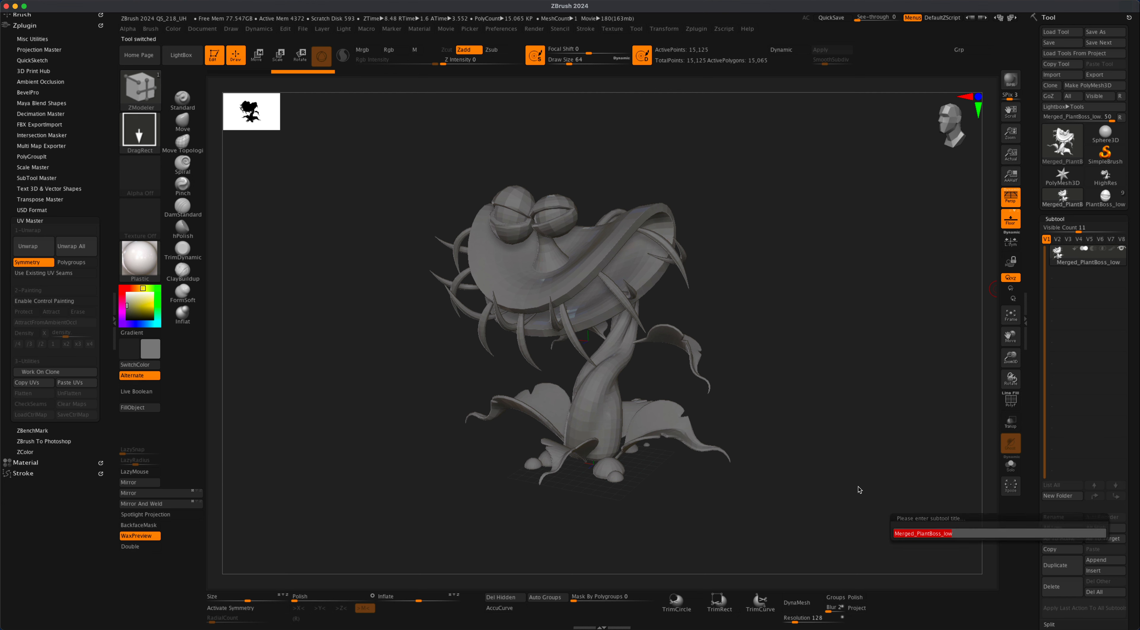
{"action": "type", "text": "LowRes"}
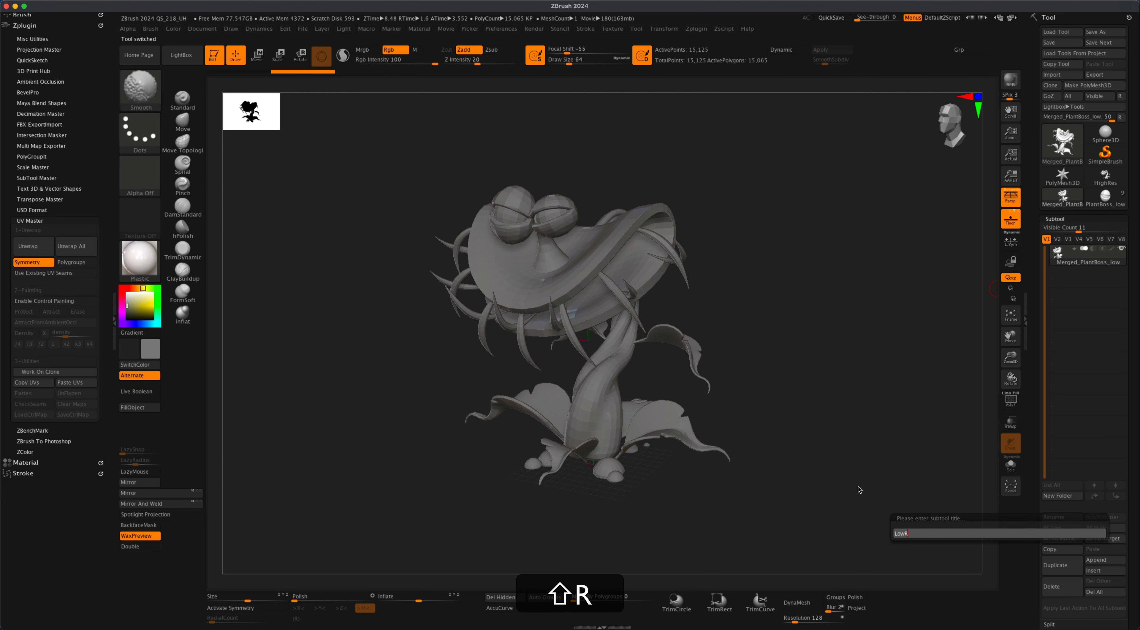
{"action": "key", "text": "Return"}
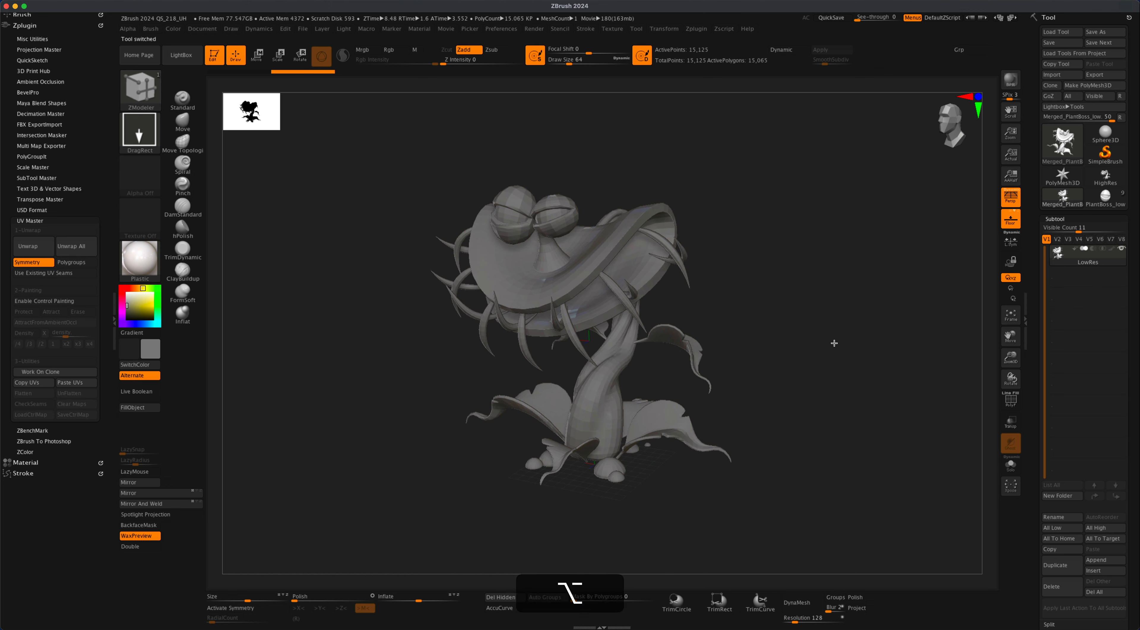
{"action": "left_click_drag", "start_coordinate": [832, 343], "coordinate": [806, 329], "text": "alt"}
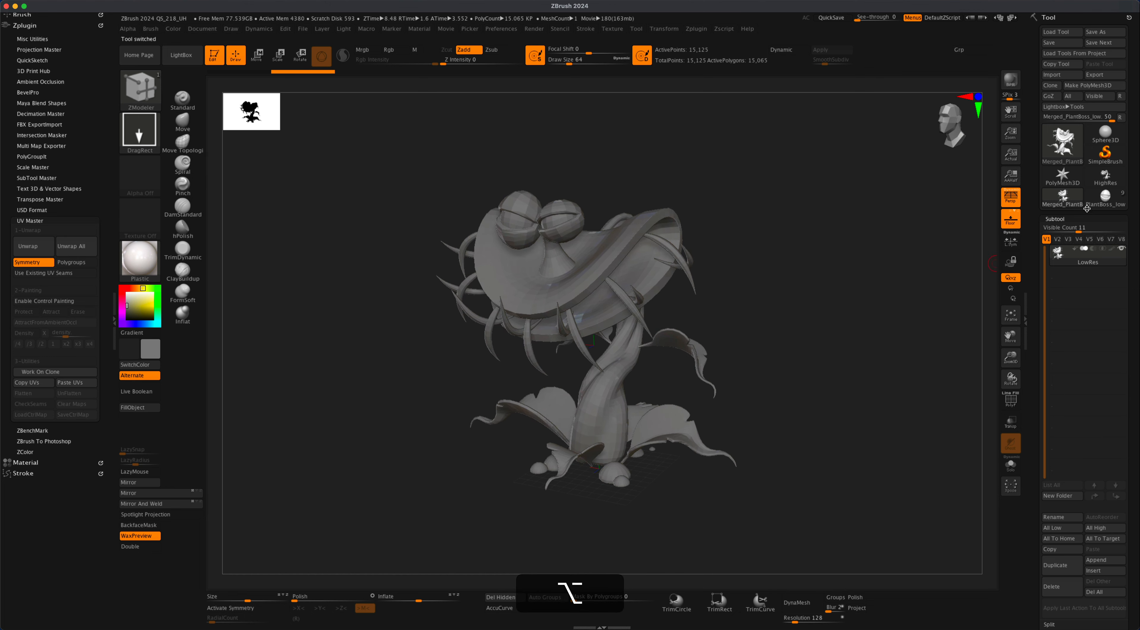
Compare the PlantBoss_low and HighRes tools, then return to the LowRes tool and examine it from several angles.
{"action": "left_click", "coordinate": [1107, 197]}
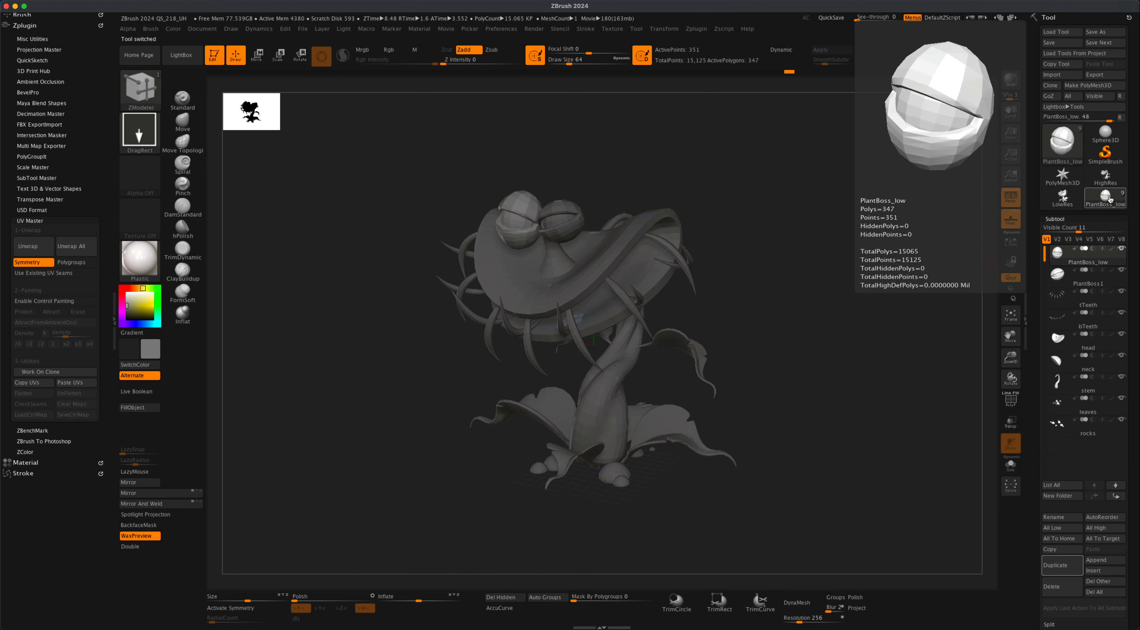
{"action": "left_click", "coordinate": [1106, 176]}
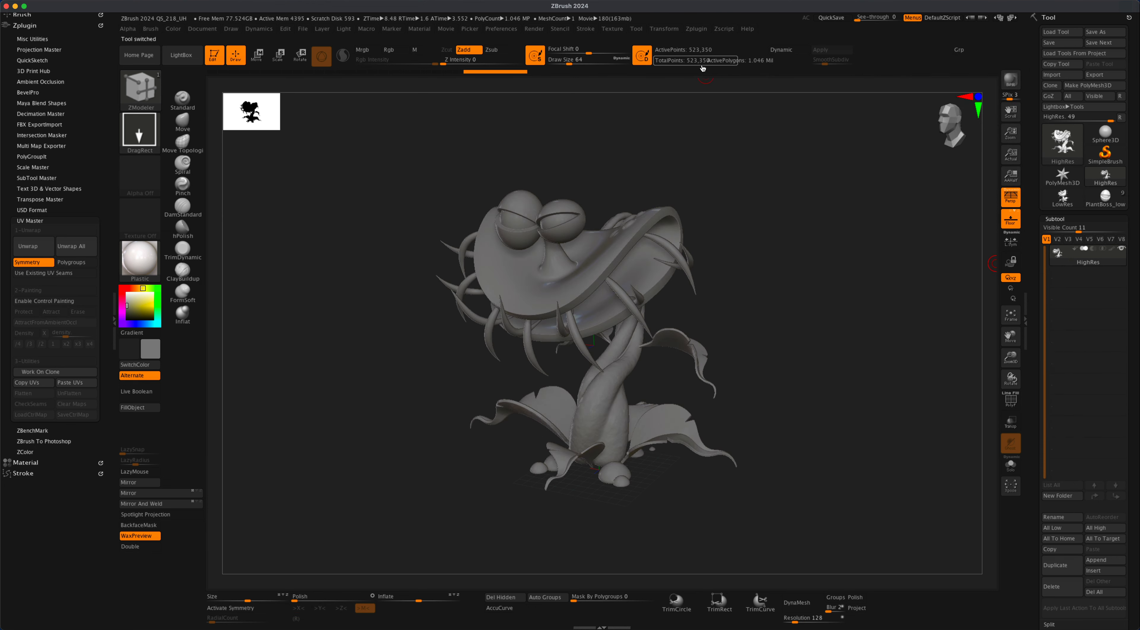
{"action": "left_click", "coordinate": [1062, 195]}
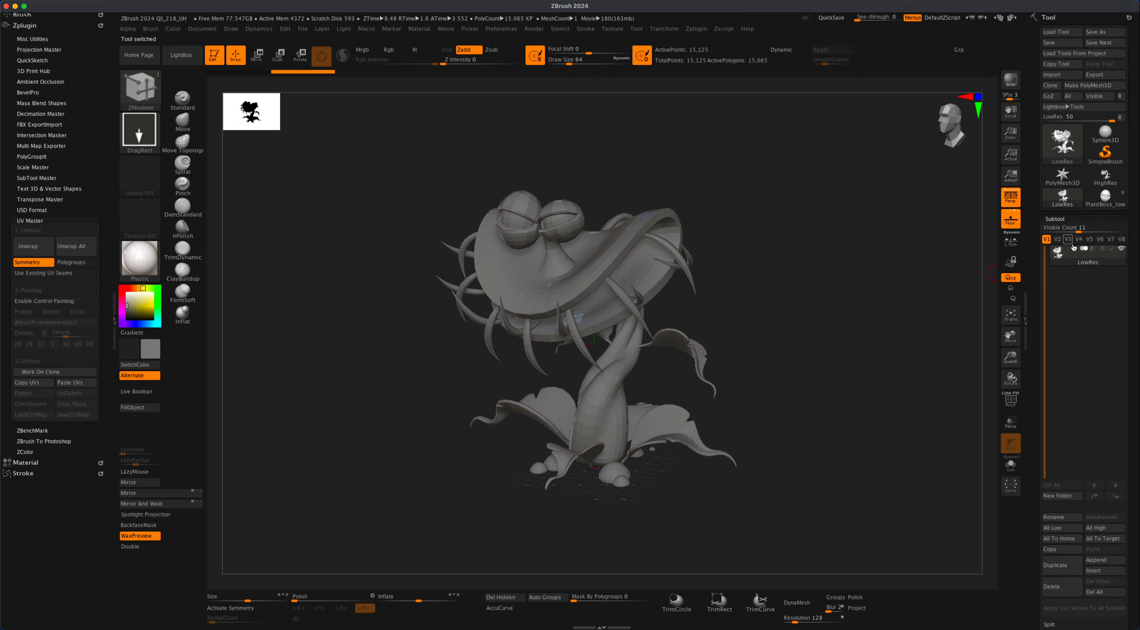
{"action": "left_click_drag", "start_coordinate": [755, 310], "coordinate": [770, 313]}
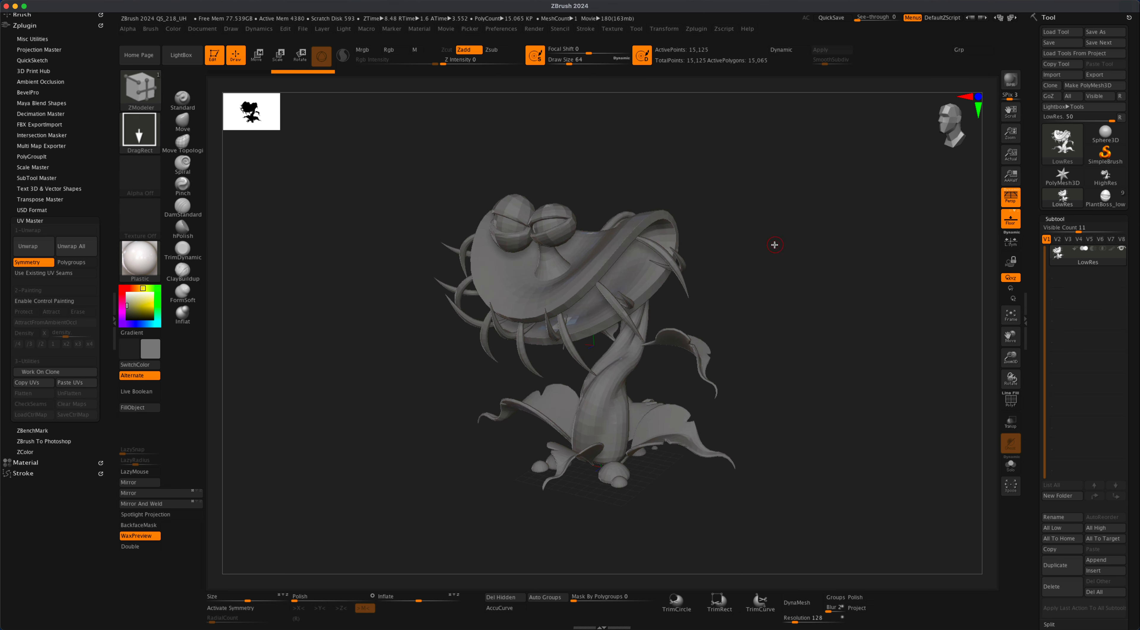
{"action": "mouse_move", "coordinate": [775, 245]}
{"action": "left_mouse_down"}
{"action": "mouse_move", "coordinate": [746, 249]}
{"action": "mouse_move", "coordinate": [818, 288]}
{"action": "left_mouse_up"}
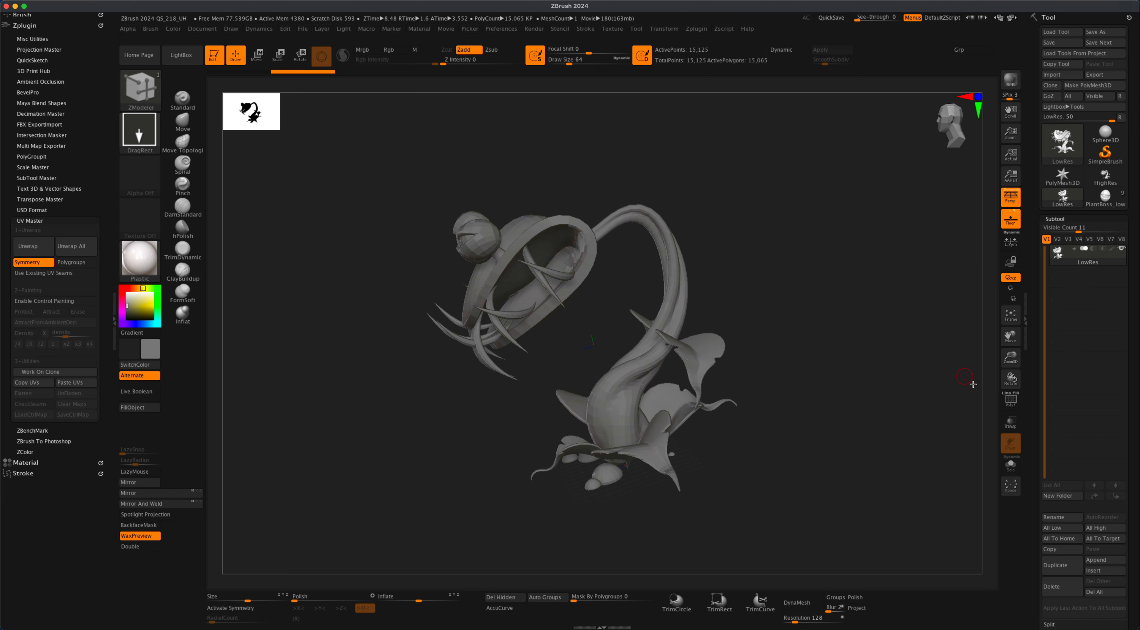
Display the polygroup colours and wireframe on the LowRes mesh and view them around the creature.
{"action": "left_click", "coordinate": [1010, 399]}
{"action": "left_click_drag", "start_coordinate": [827, 407], "coordinate": [836, 430]}
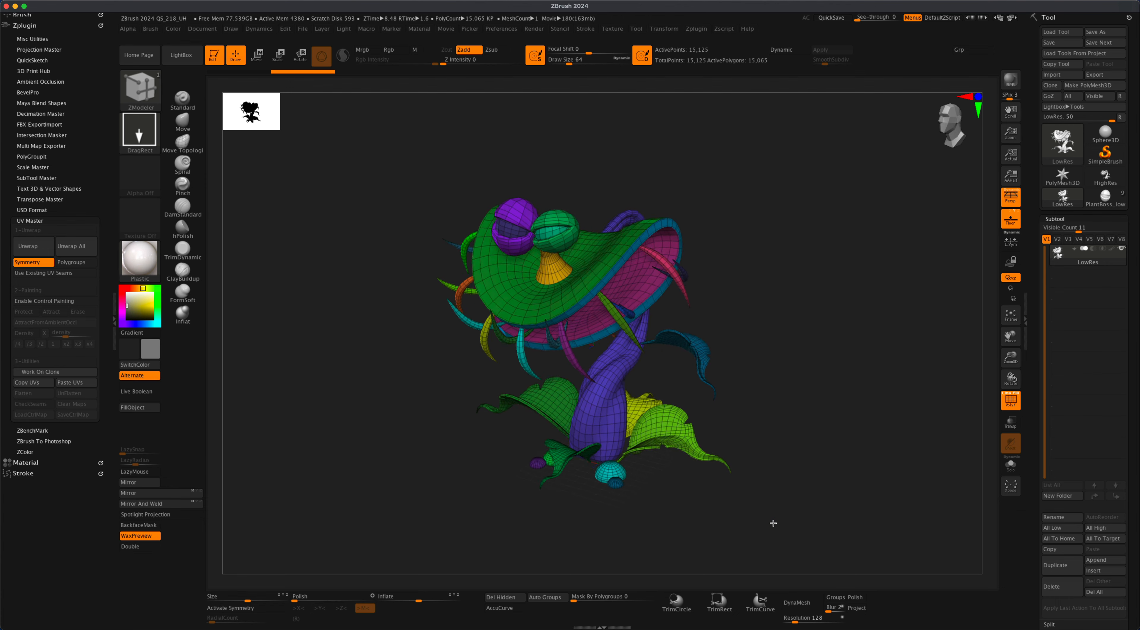
{"action": "left_click_drag", "start_coordinate": [752, 526], "coordinate": [705, 457]}
{"action": "left_click_drag", "start_coordinate": [779, 476], "coordinate": [756, 476]}
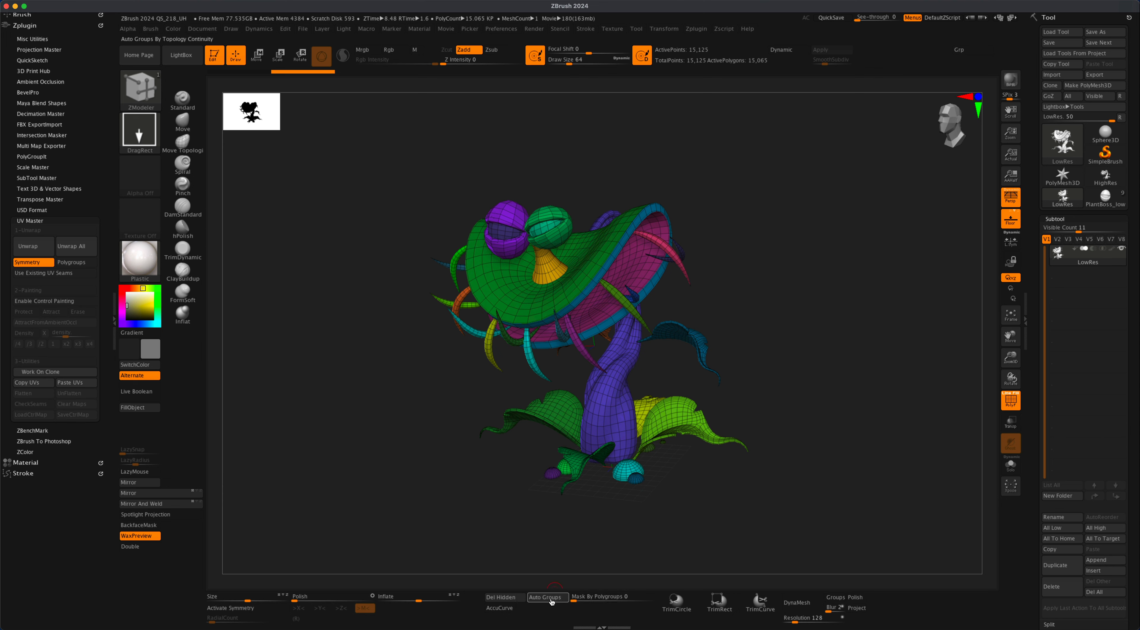
Regroup the LowRes mesh with Auto Groups so each connected piece gets its own polygroup.
{"action": "left_click", "coordinate": [552, 600]}
{"action": "left_click_drag", "start_coordinate": [486, 512], "coordinate": [562, 377]}
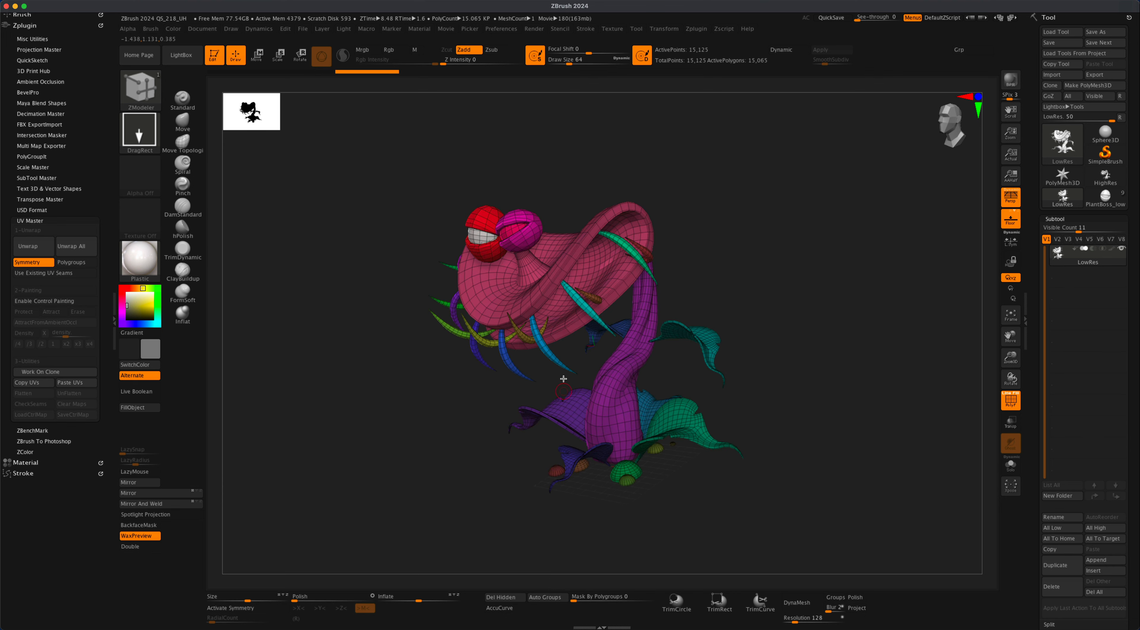
{"action": "left_click_drag", "start_coordinate": [444, 432], "coordinate": [477, 424]}
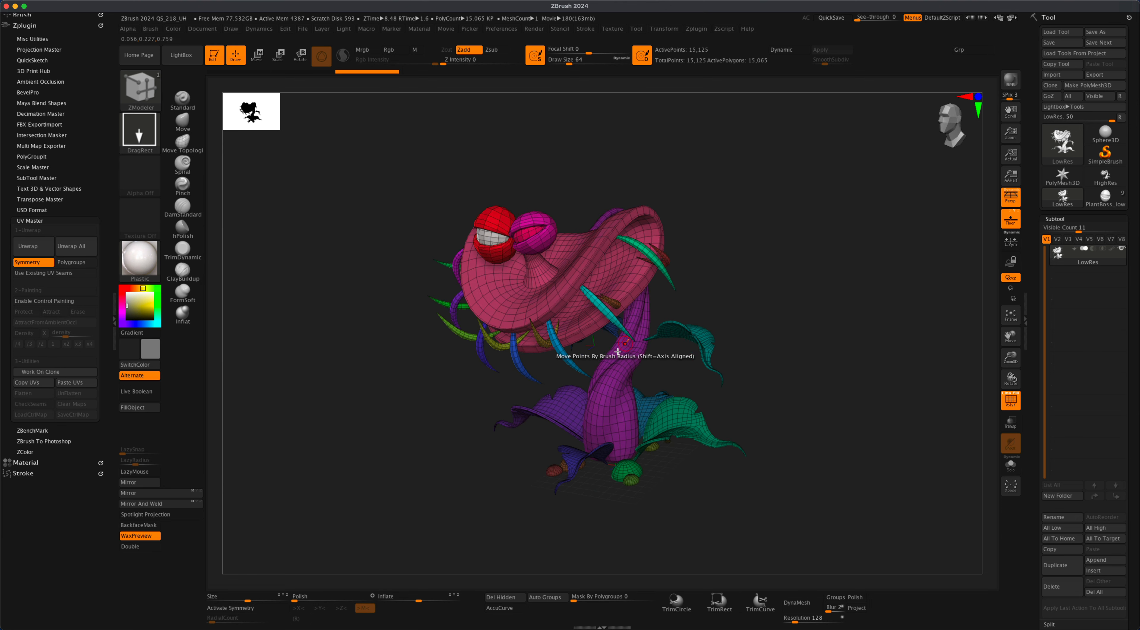
{"action": "left_click_drag", "start_coordinate": [785, 422], "coordinate": [754, 416]}
{"action": "left_click_drag", "start_coordinate": [474, 443], "coordinate": [497, 448]}
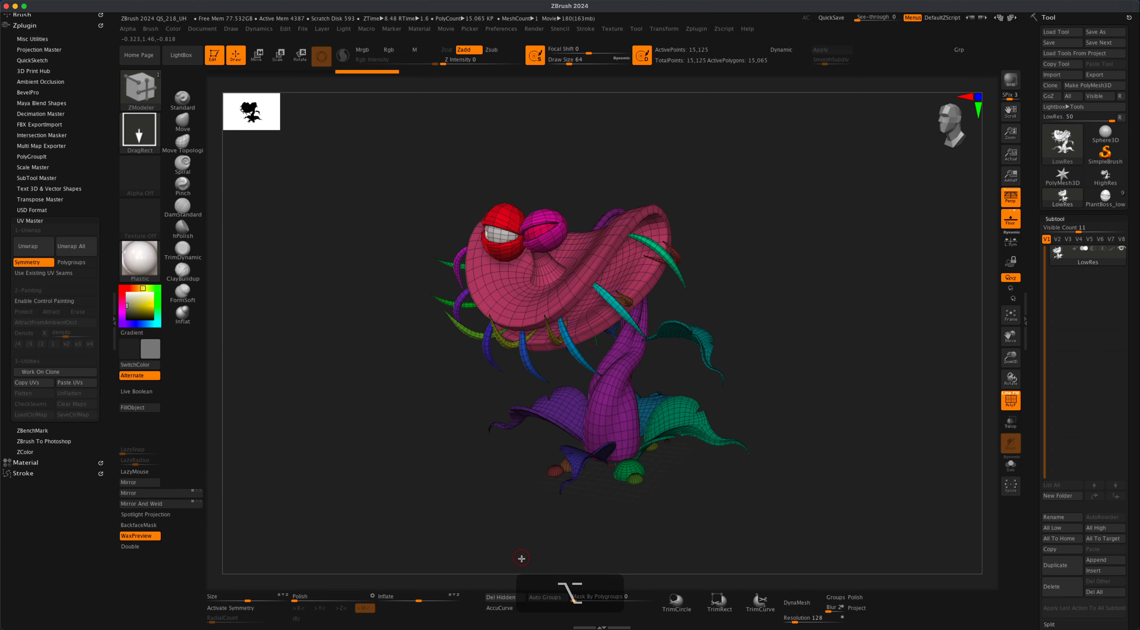
{"action": "left_click", "coordinate": [543, 598]}
{"action": "left_click_drag", "start_coordinate": [374, 368], "coordinate": [388, 387]}
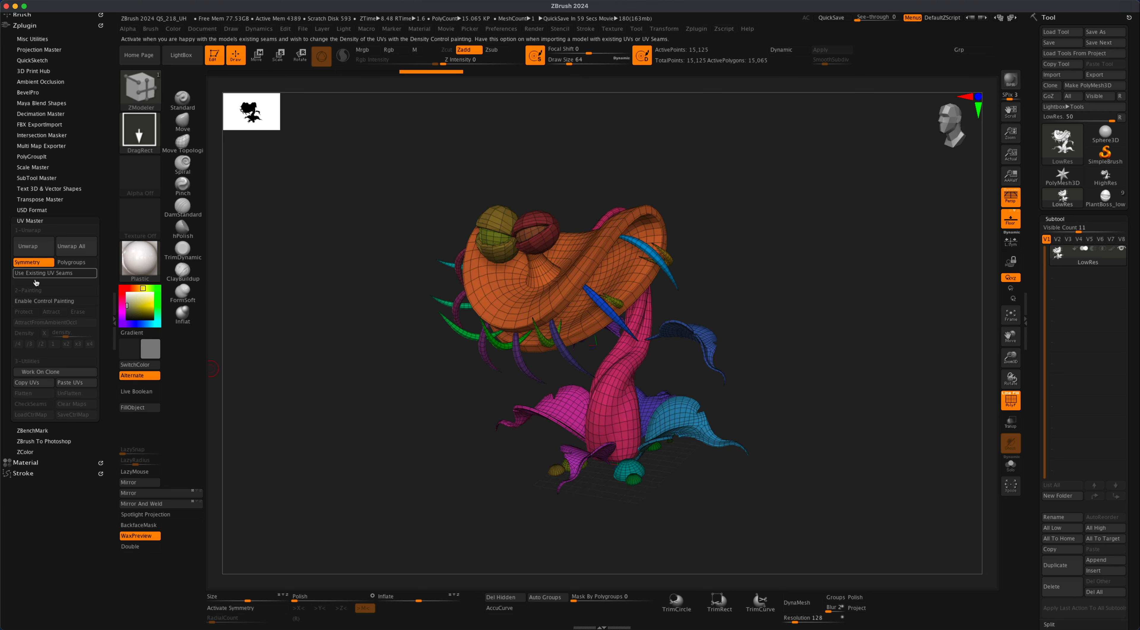
Turn off Symmetry in UV Master and unwrap the LowRes mesh.
{"action": "left_click", "coordinate": [34, 262]}
{"action": "left_click_drag", "start_coordinate": [275, 323], "coordinate": [329, 352]}
{"action": "left_click_drag", "start_coordinate": [374, 418], "coordinate": [369, 419]}
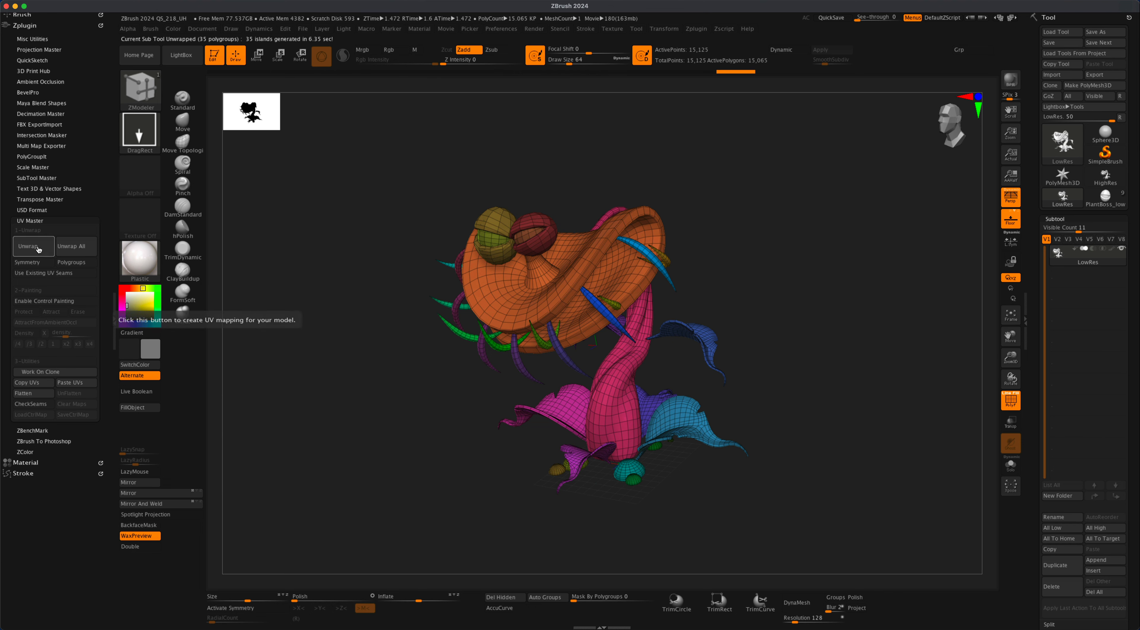
Flatten the LowRes UVs, examine the island layout, and unflatten the mesh back to 3D.
{"action": "left_click", "coordinate": [33, 393]}
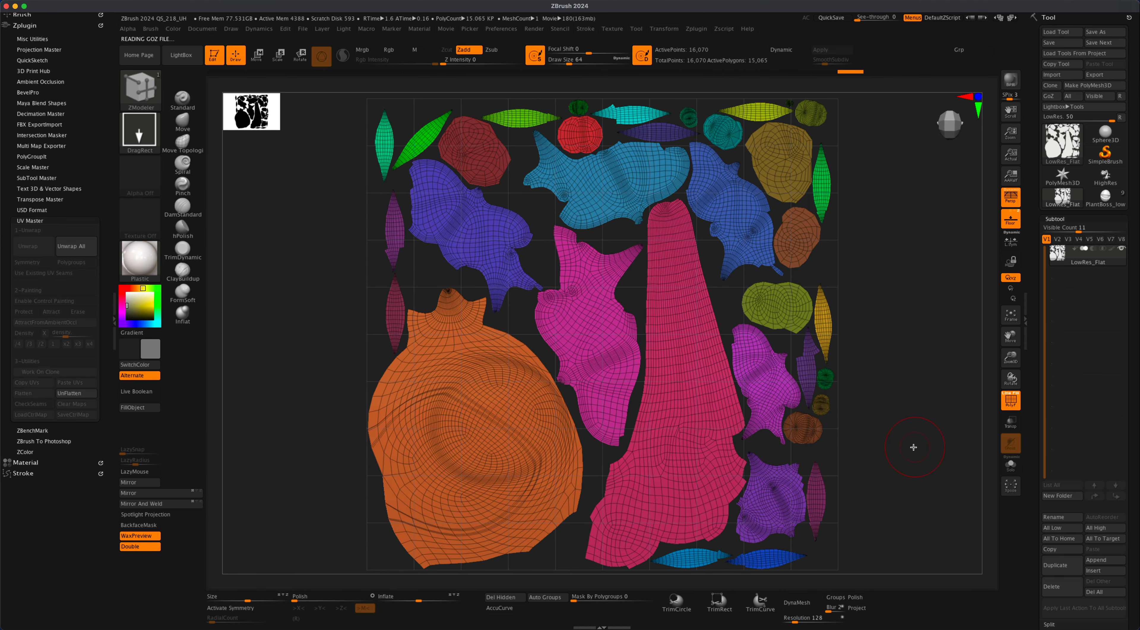
{"action": "left_click_drag", "start_coordinate": [914, 447], "coordinate": [891, 423], "text": "alt"}
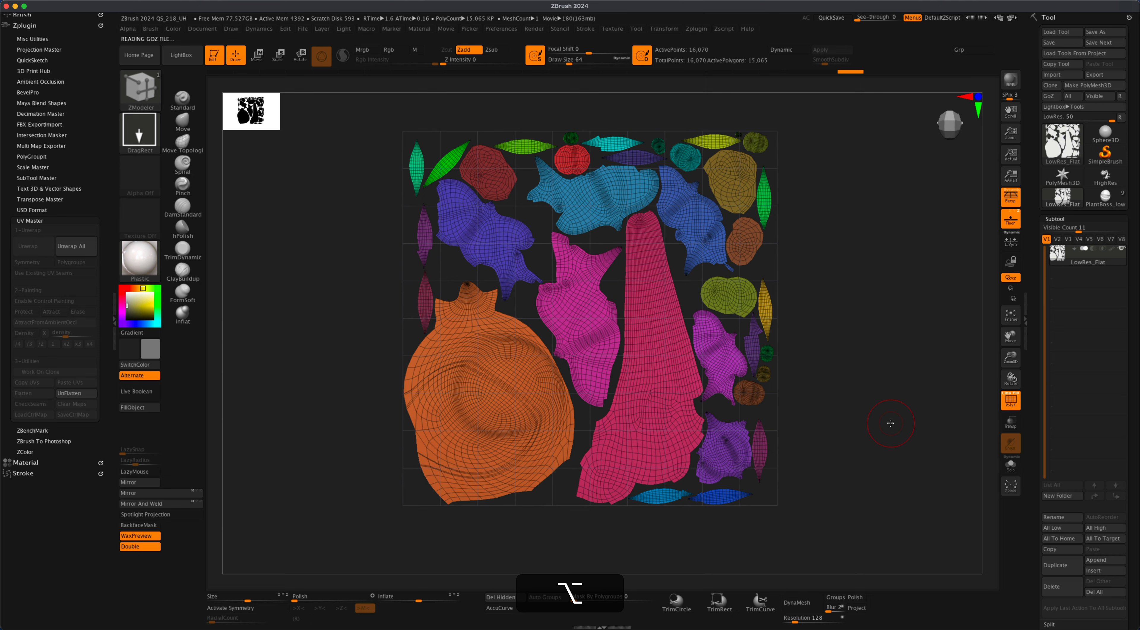
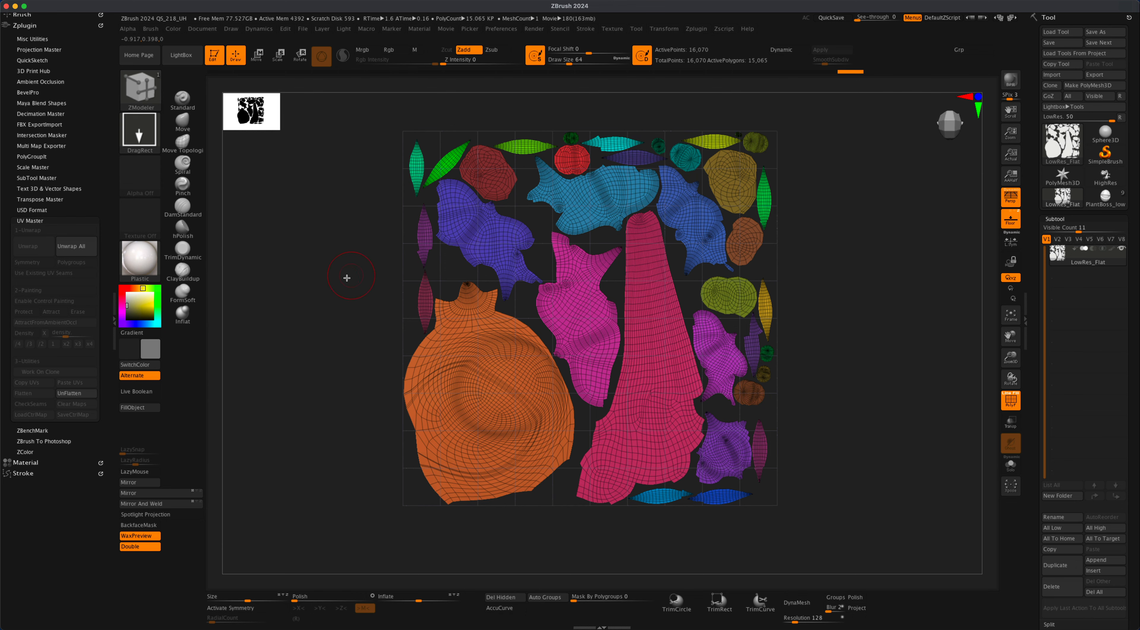
{"action": "left_click_drag", "start_coordinate": [347, 278], "coordinate": [357, 285], "text": "alt"}
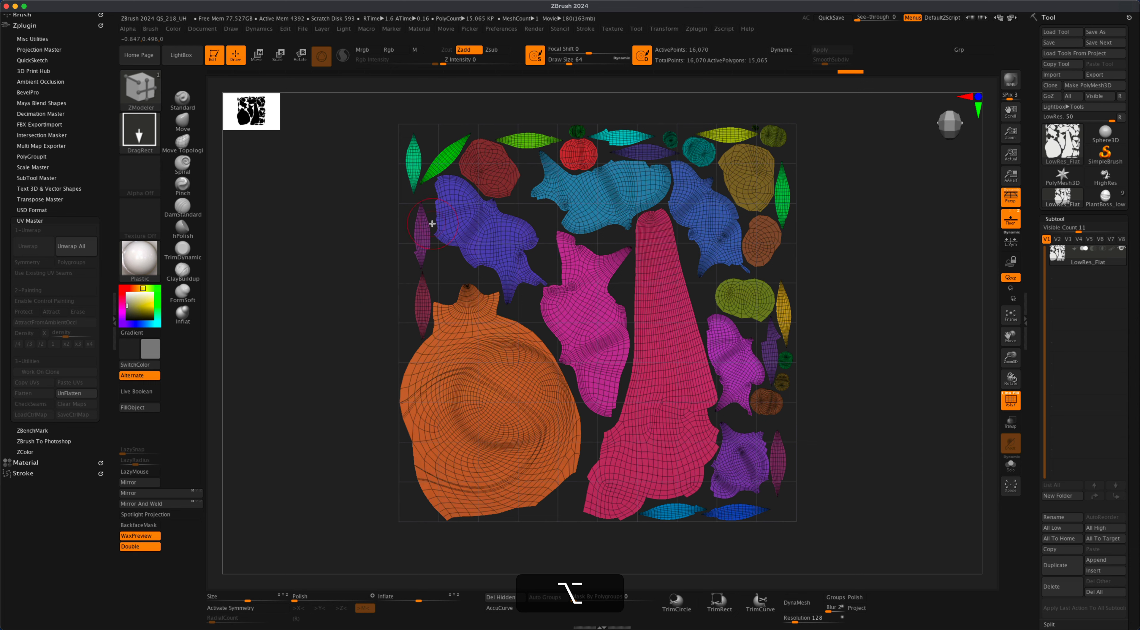
{"action": "left_click", "coordinate": [87, 393]}
Turn on CheckSeams, inspect the UV seams around the head, stem and leaves, and turn it off again.
{"action": "left_click", "coordinate": [33, 403]}
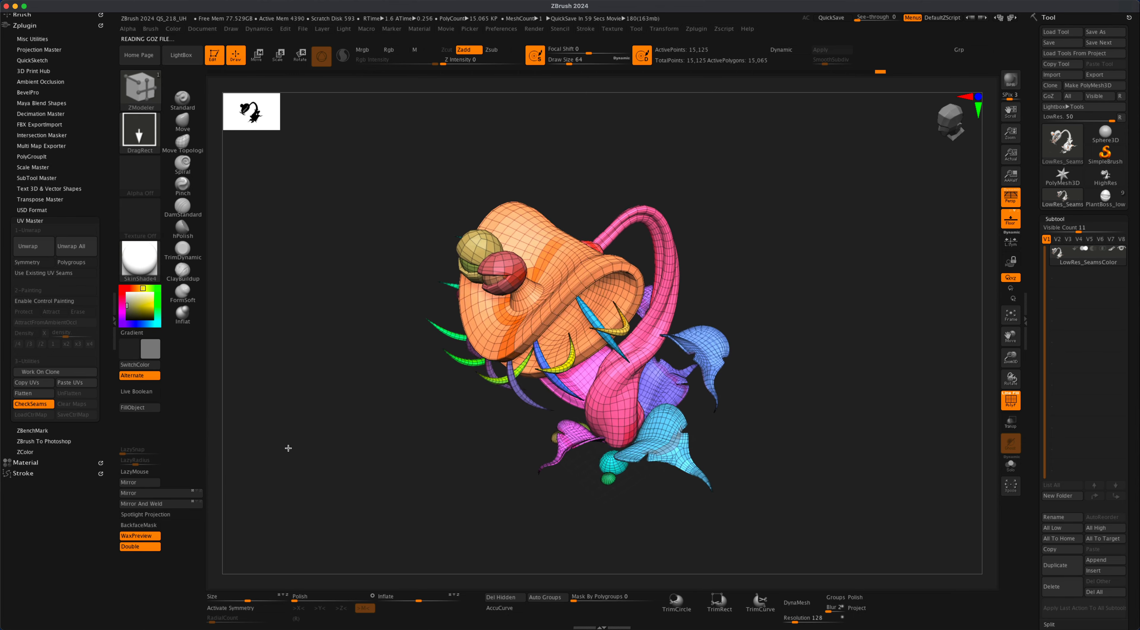
{"action": "left_click_drag", "start_coordinate": [288, 448], "coordinate": [305, 451]}
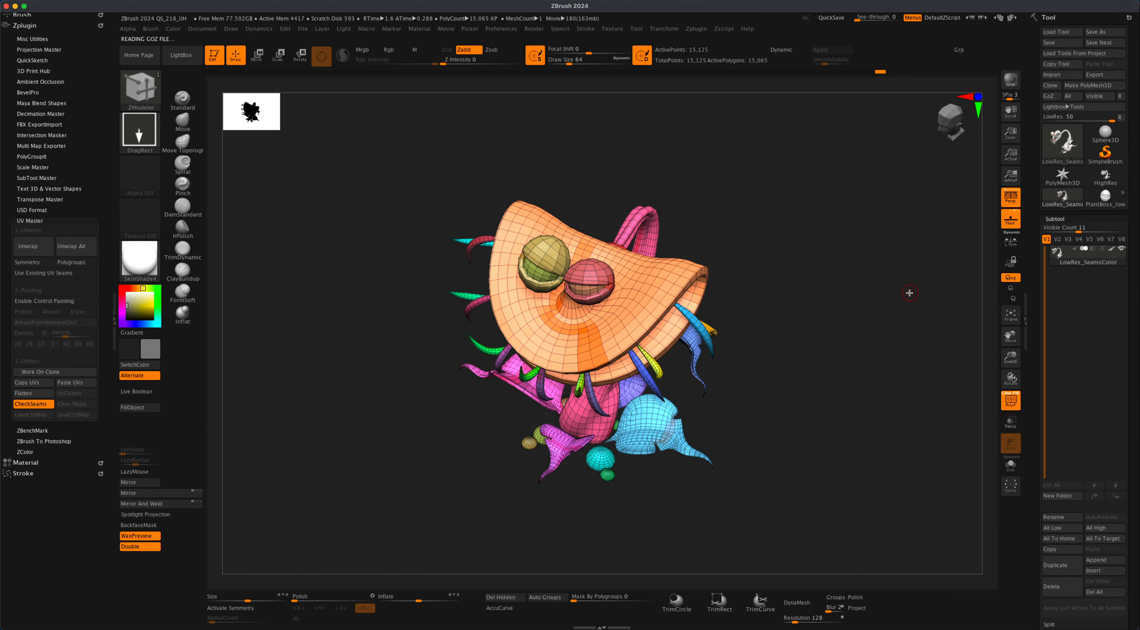
{"action": "left_click_drag", "start_coordinate": [910, 293], "coordinate": [901, 270]}
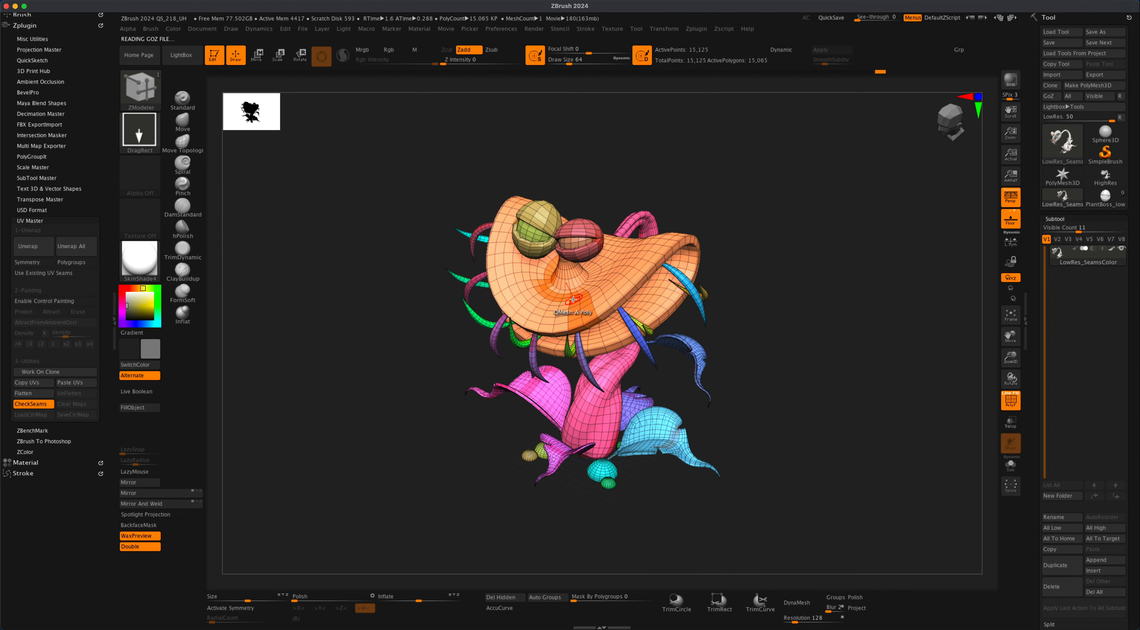
{"action": "left_click_drag", "start_coordinate": [691, 239], "coordinate": [527, 290]}
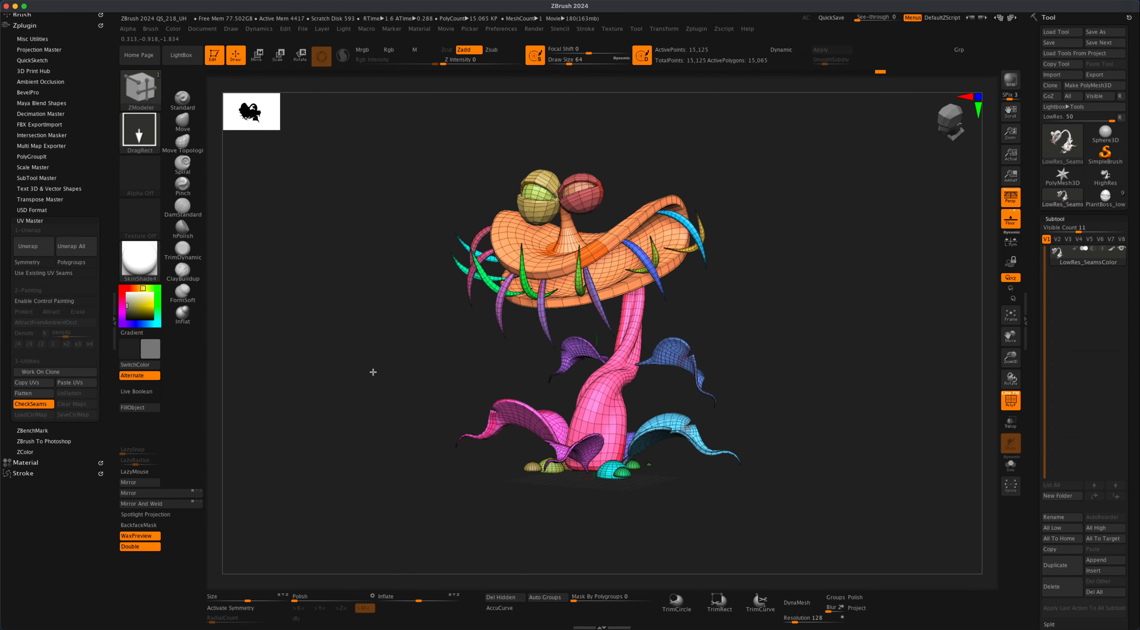
{"action": "left_click_drag", "start_coordinate": [374, 372], "coordinate": [774, 397]}
{"action": "left_click_drag", "start_coordinate": [449, 336], "coordinate": [221, 397], "text": "alt"}
{"action": "left_click", "coordinate": [56, 403]}
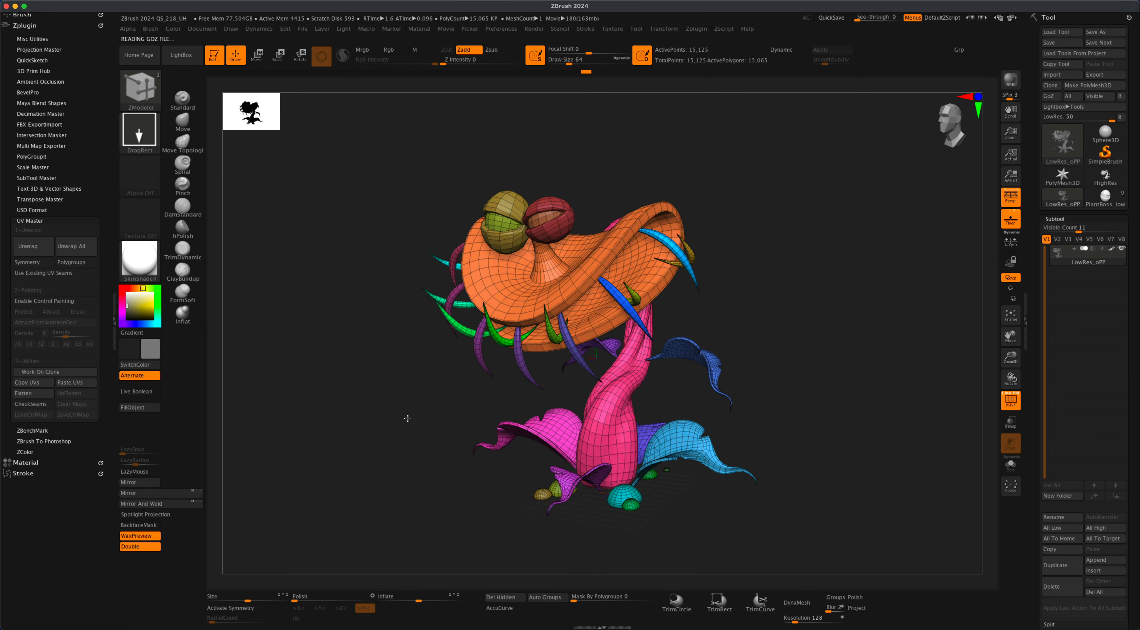
Export the unwrapped low-res mesh as LowRes.fbx to the PlantBoss folder and switch to Adobe Substance 3D Painter.
{"action": "left_click_drag", "start_coordinate": [851, 424], "coordinate": [829, 425], "text": "alt"}
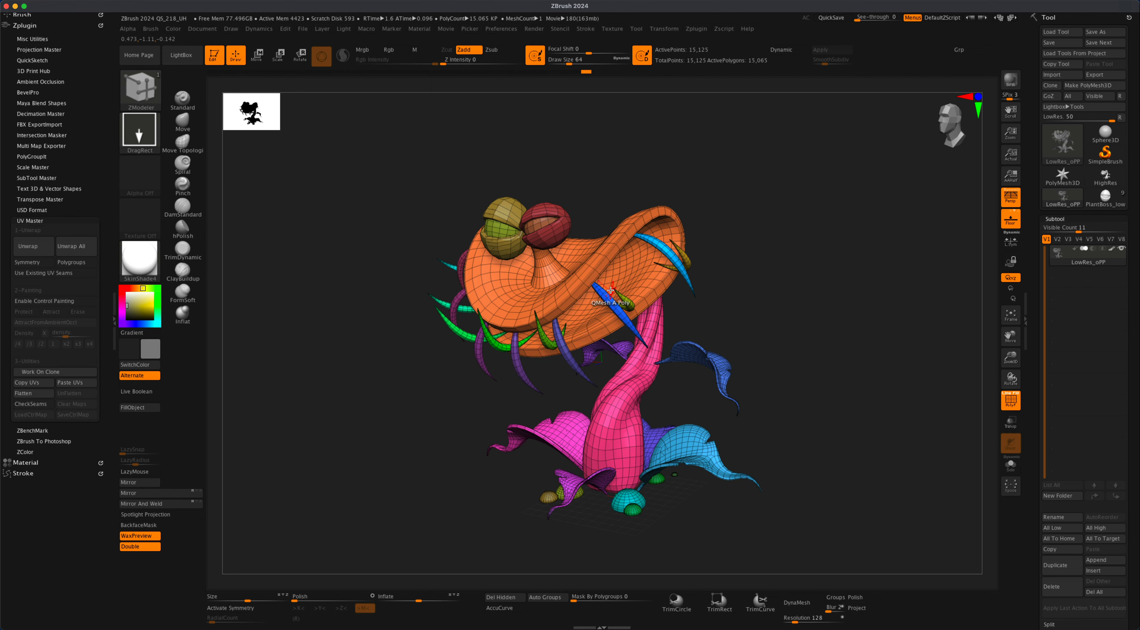
{"action": "left_click_drag", "start_coordinate": [761, 323], "coordinate": [312, 351]}
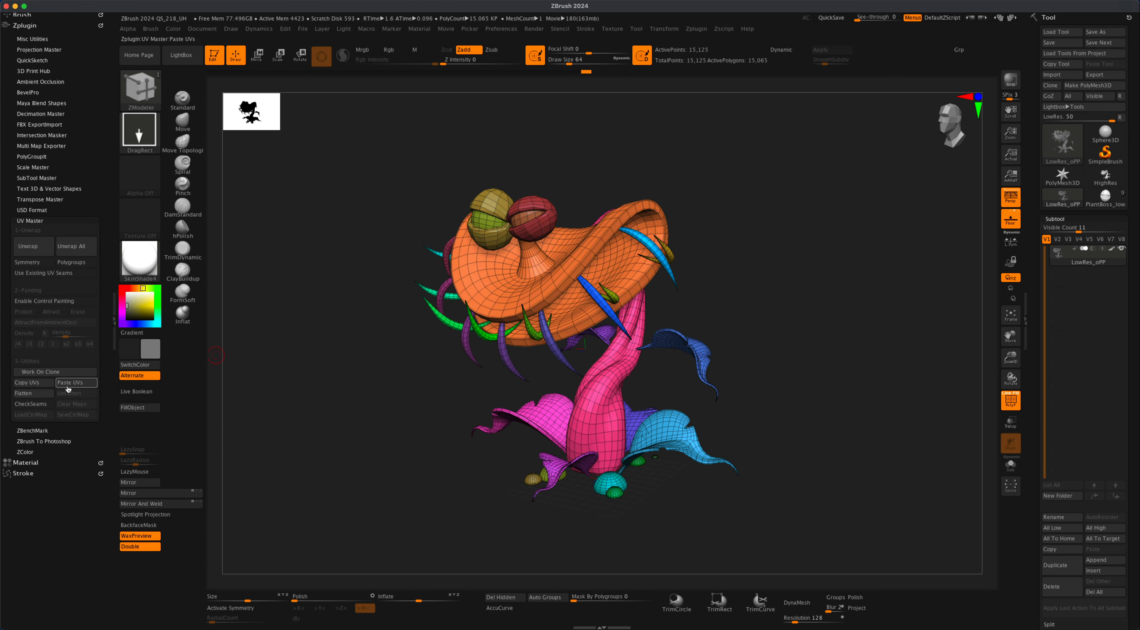
{"action": "left_click_drag", "start_coordinate": [817, 382], "coordinate": [837, 393], "text": "alt"}
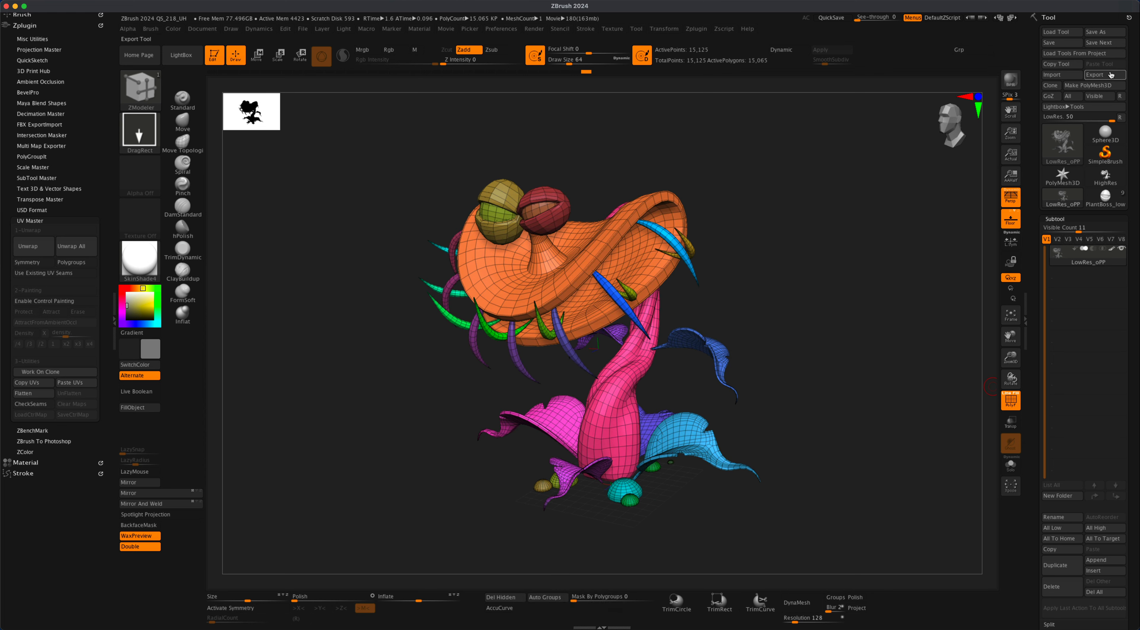
{"action": "left_click", "coordinate": [1105, 74]}
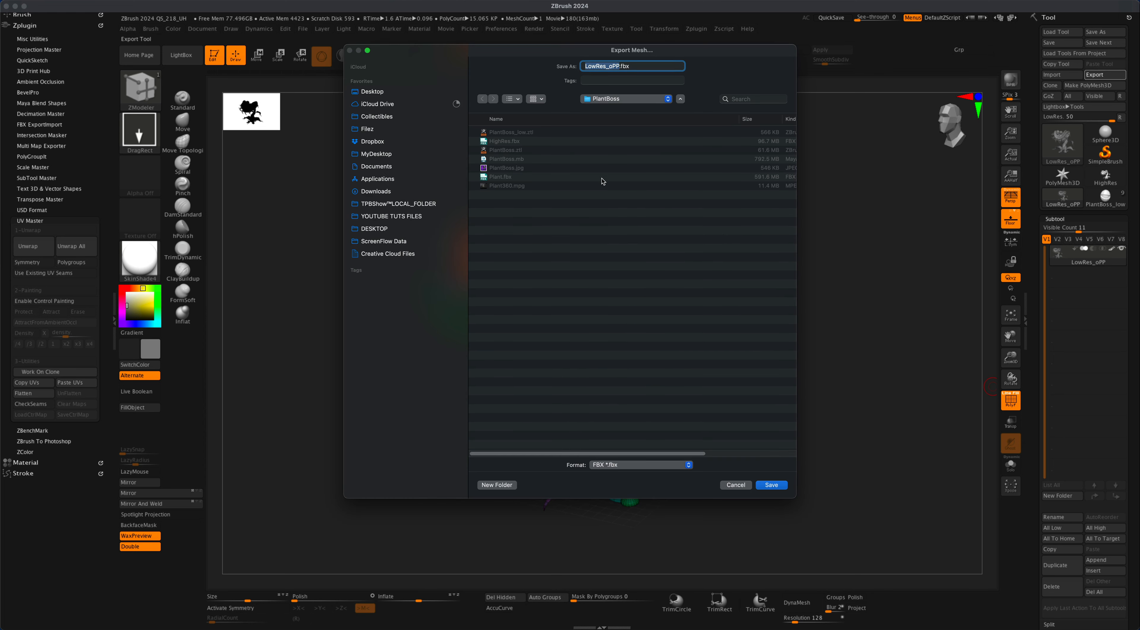
{"action": "left_click", "coordinate": [500, 142]}
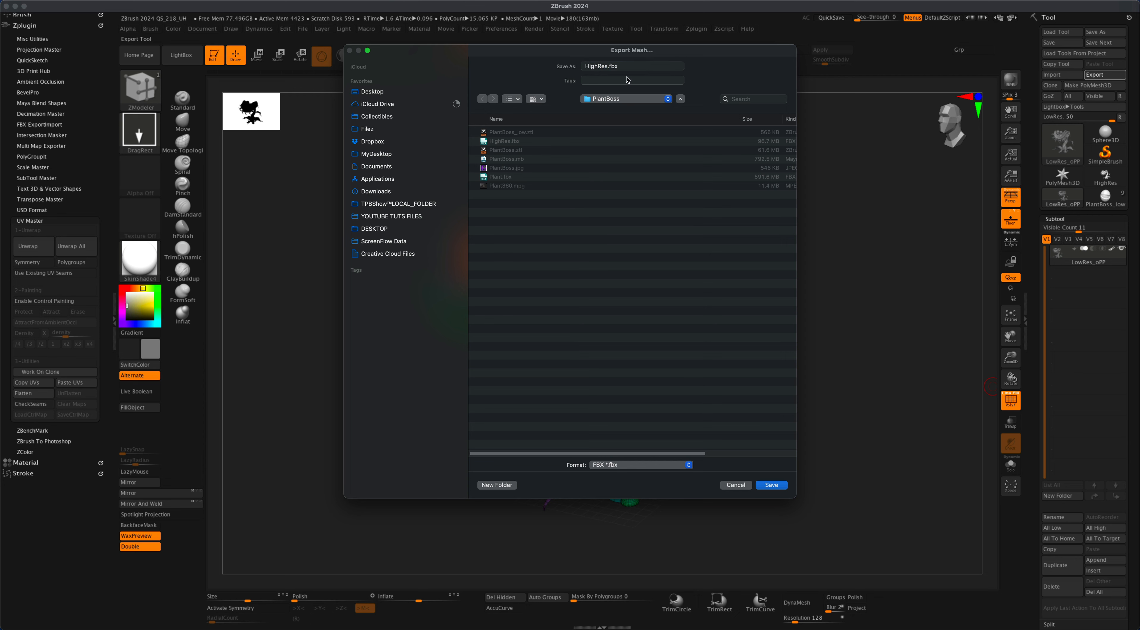
{"action": "left_click", "coordinate": [597, 67]}
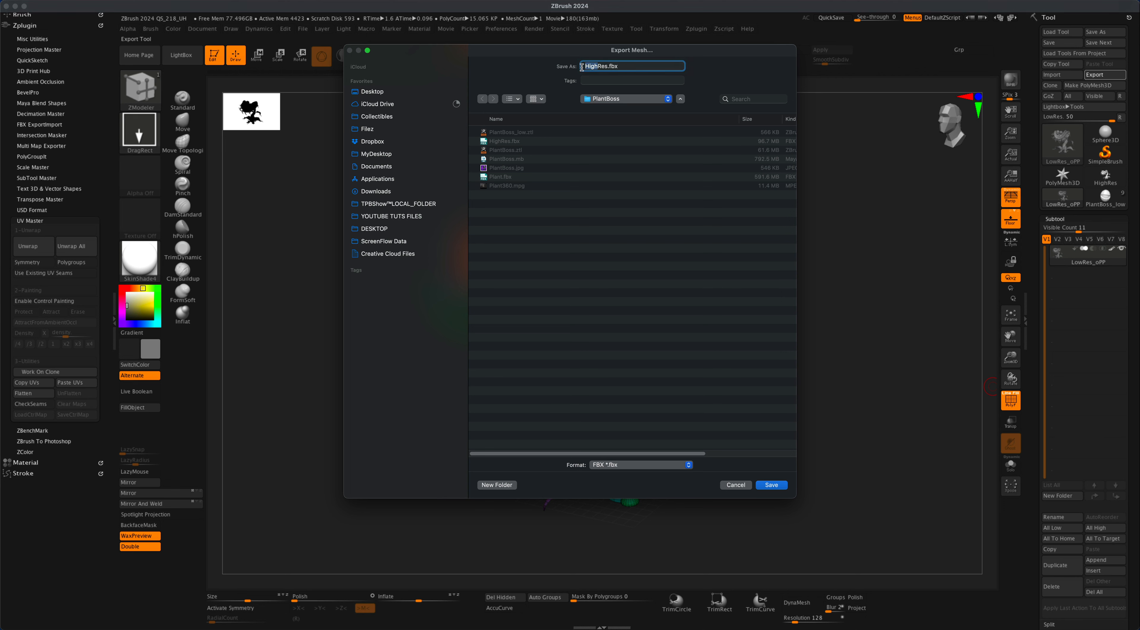
{"action": "left_click", "coordinate": [631, 67]}
{"action": "type", "text": "Low"}
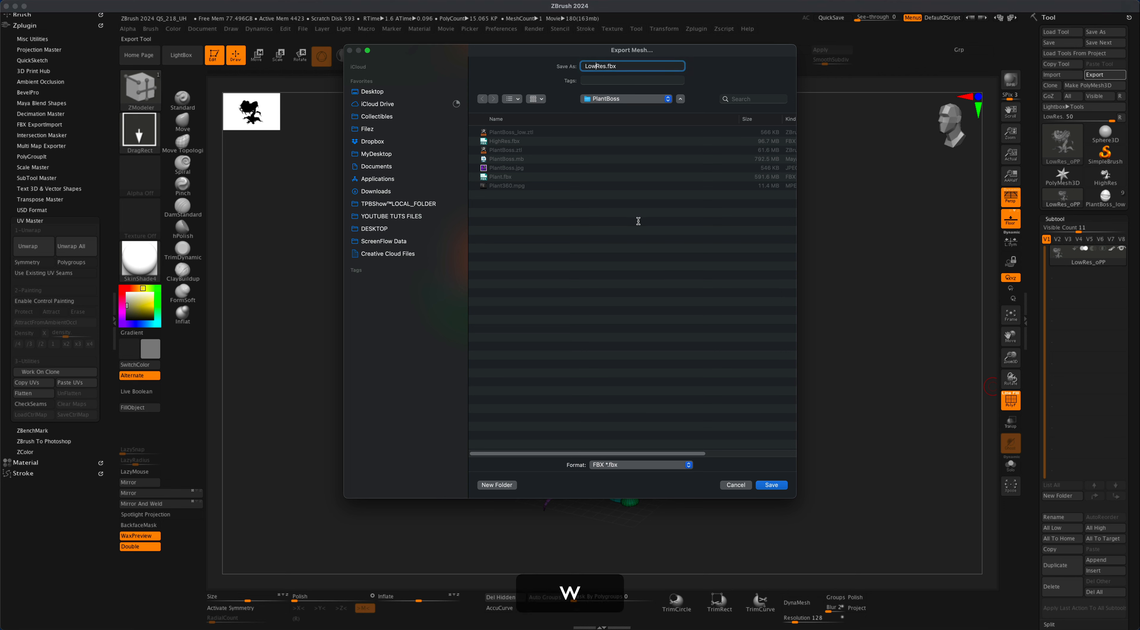
{"action": "left_click", "coordinate": [772, 485]}
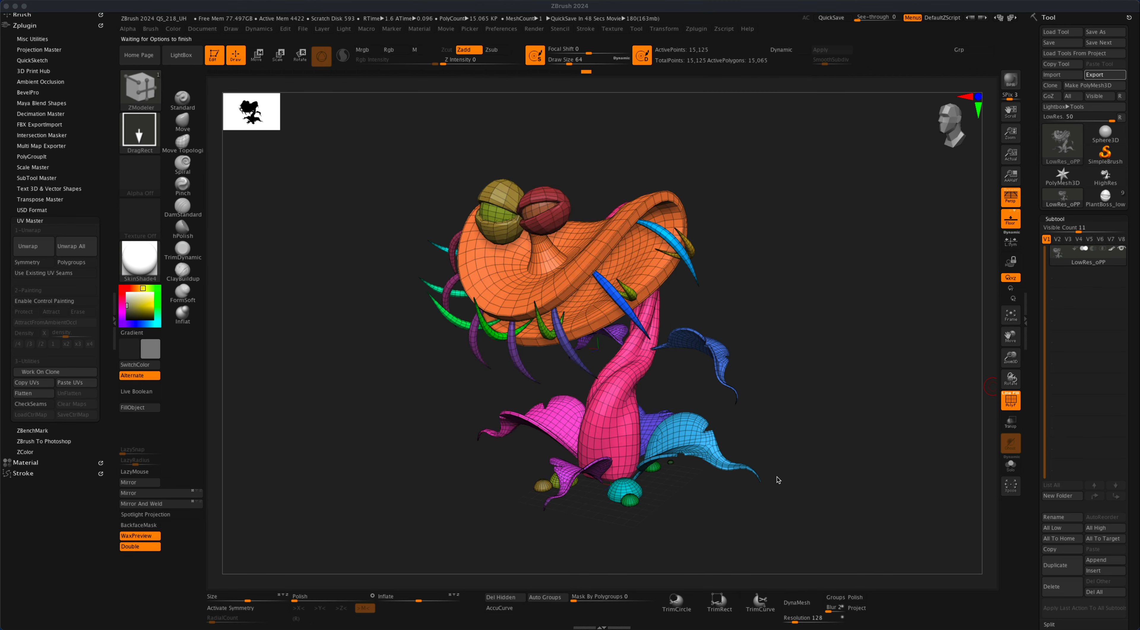
{"action": "left_click", "coordinate": [546, 411]}
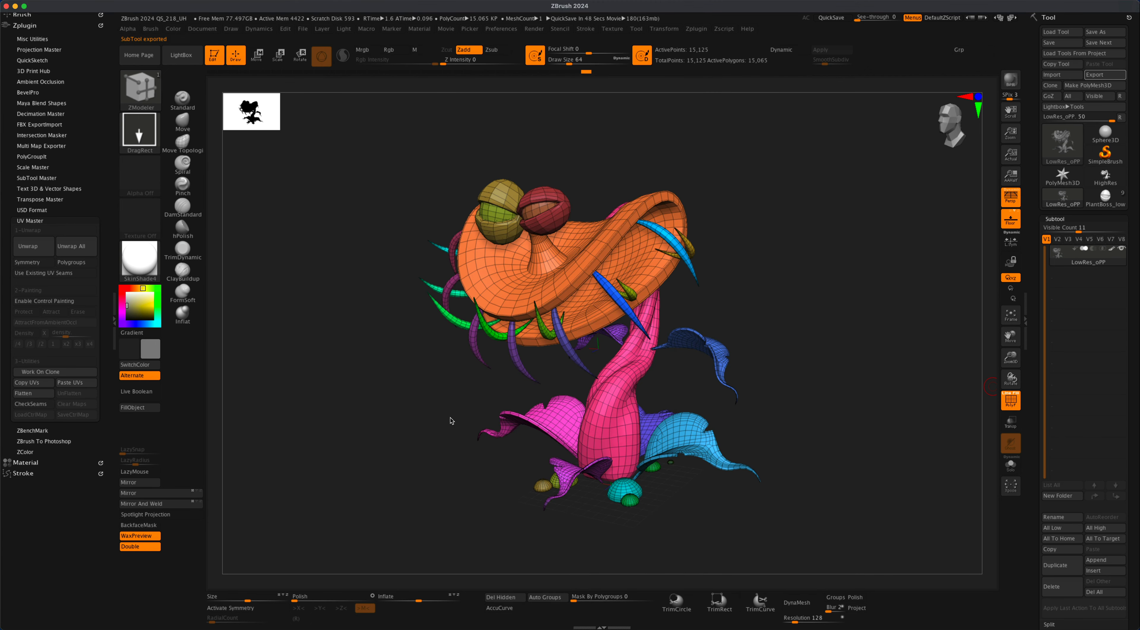
{"action": "left_click", "coordinate": [450, 420]}
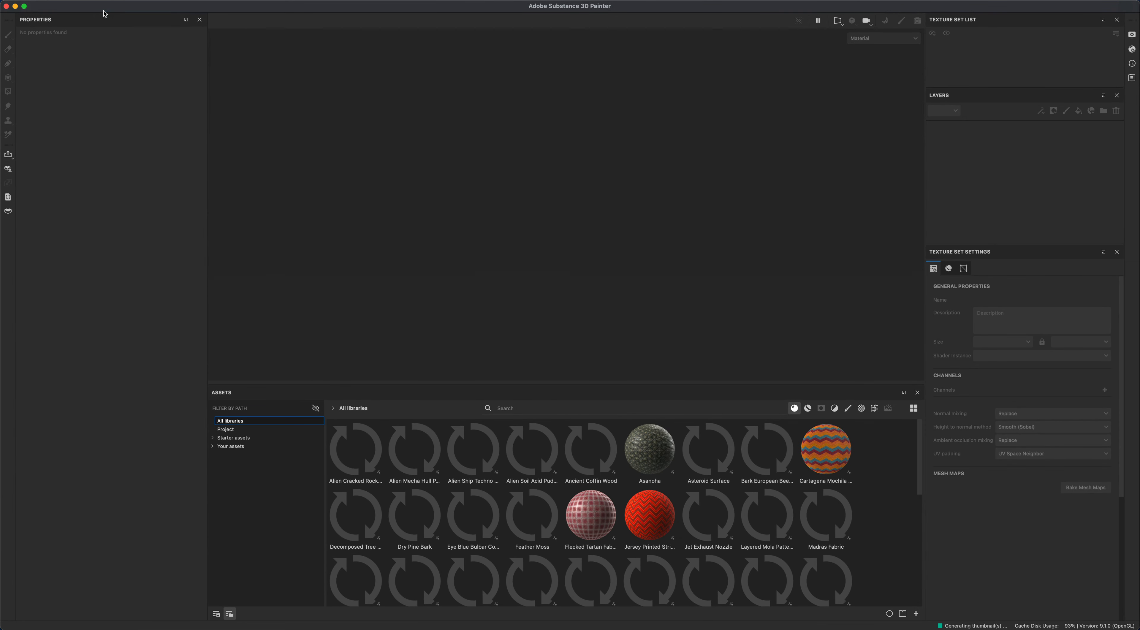
Start a new project with a document resolution of 2048.
{"action": "key", "text": "super+n"}
{"action": "left_click", "coordinate": [533, 241]}
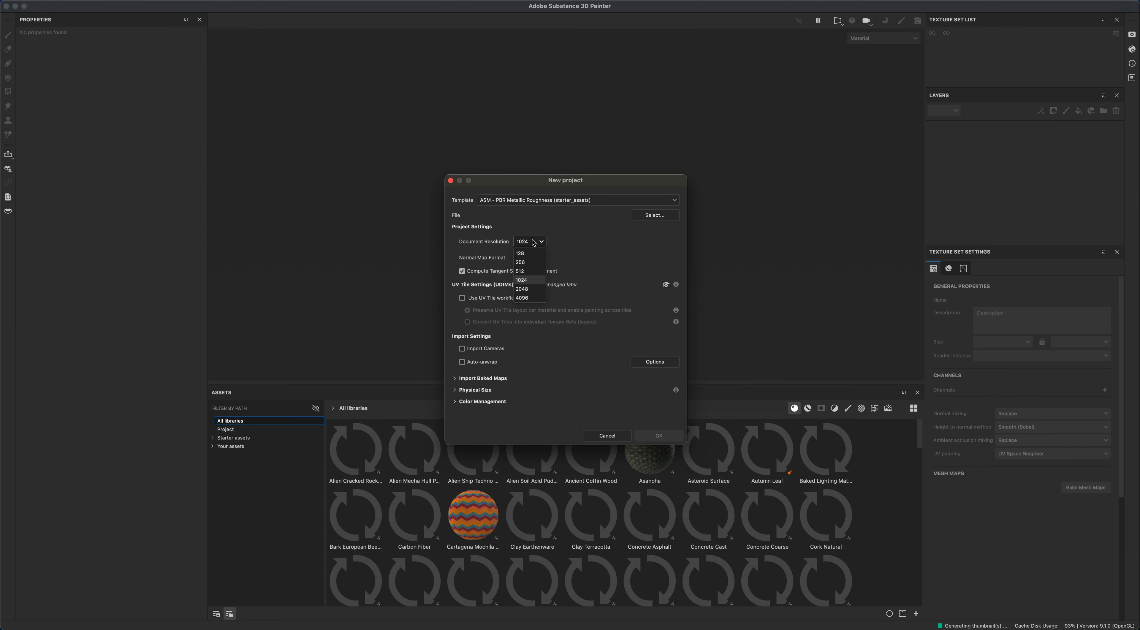
{"action": "left_click", "coordinate": [533, 289]}
{"action": "left_click_drag", "start_coordinate": [521, 182], "coordinate": [508, 173]}
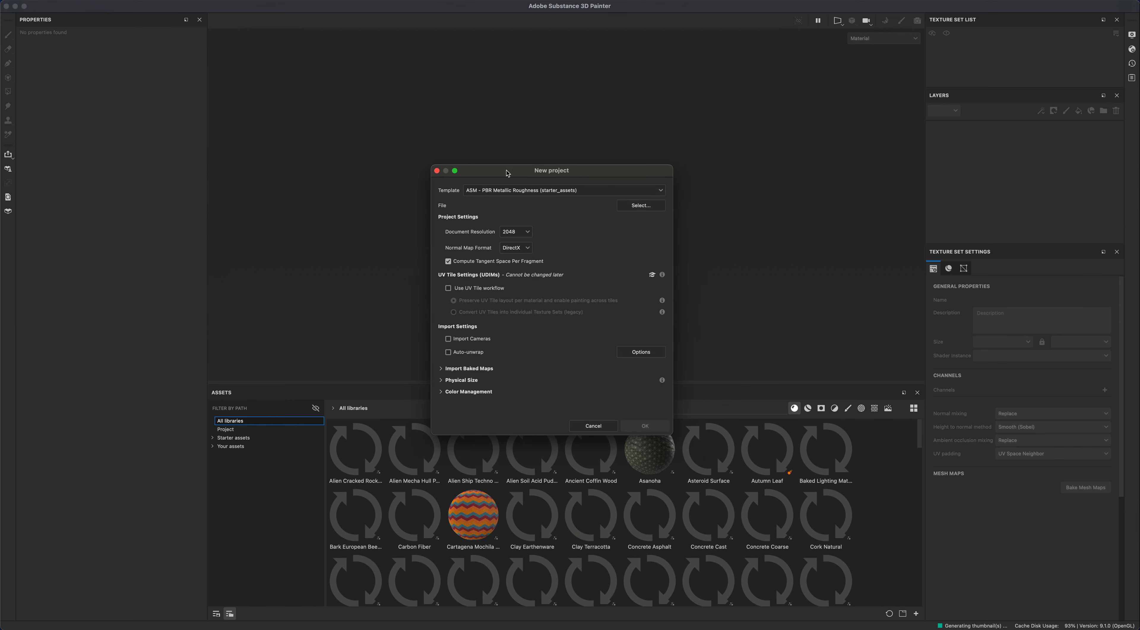
Load LowRes.fbx from the PlantBoss folder as the project mesh and create the project.
{"action": "left_click", "coordinate": [625, 206]}
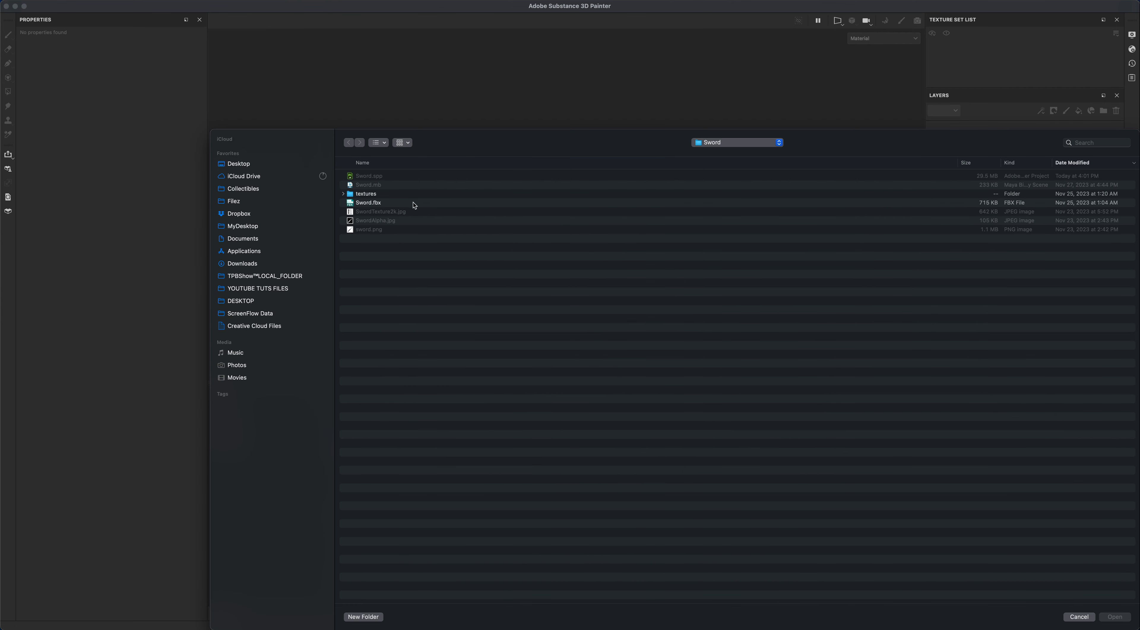
{"action": "left_click", "coordinate": [756, 144]}
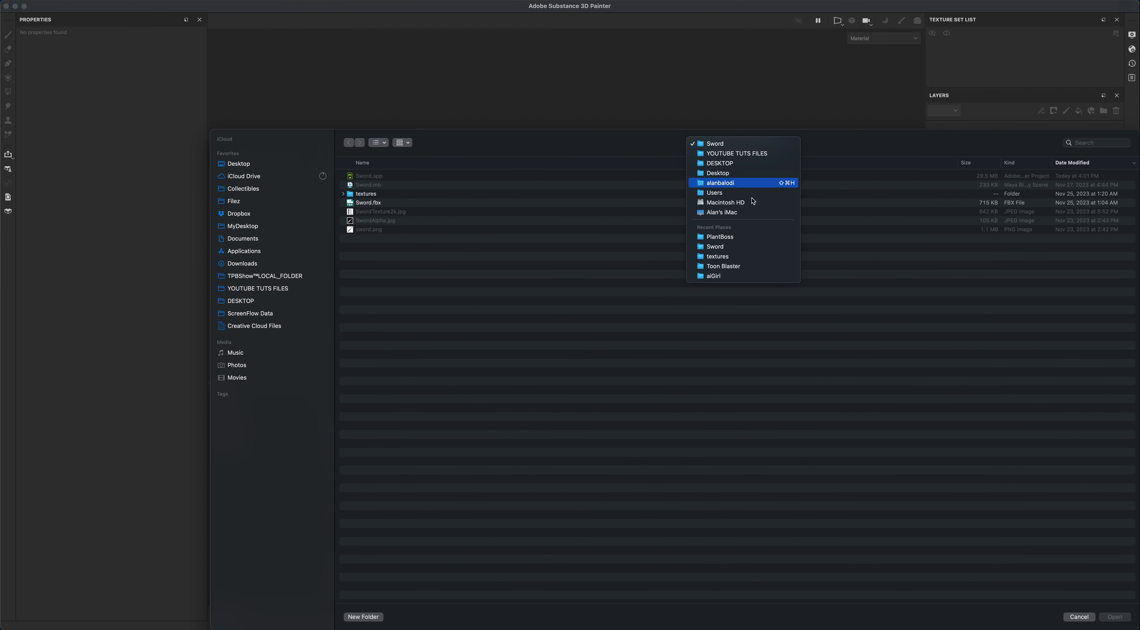
{"action": "left_click", "coordinate": [753, 238]}
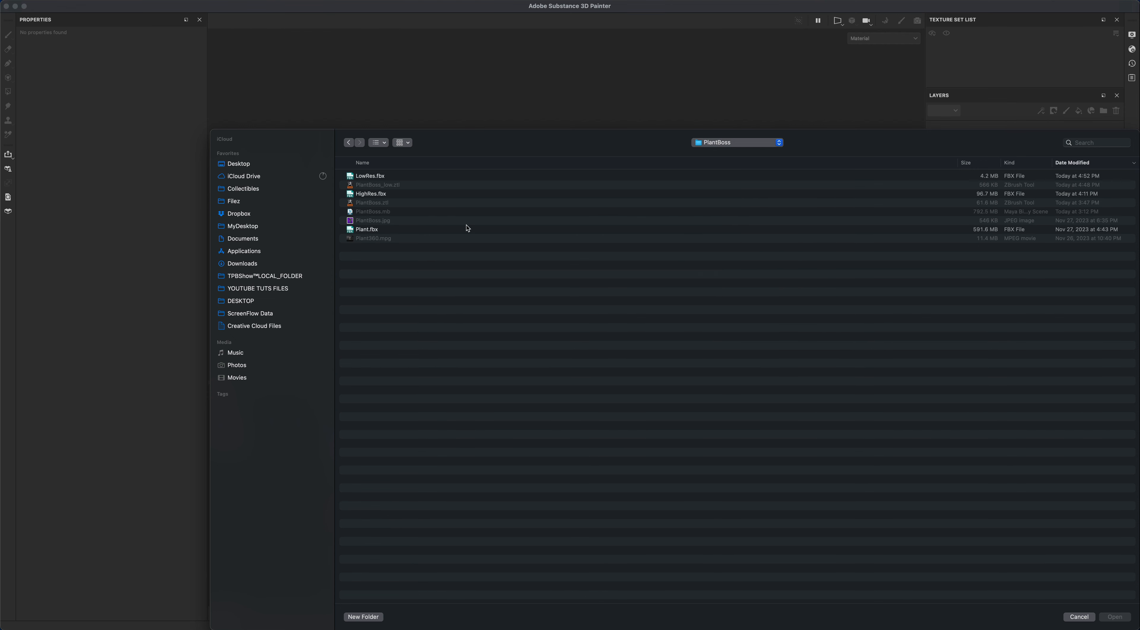
{"action": "double_click", "coordinate": [367, 177]}
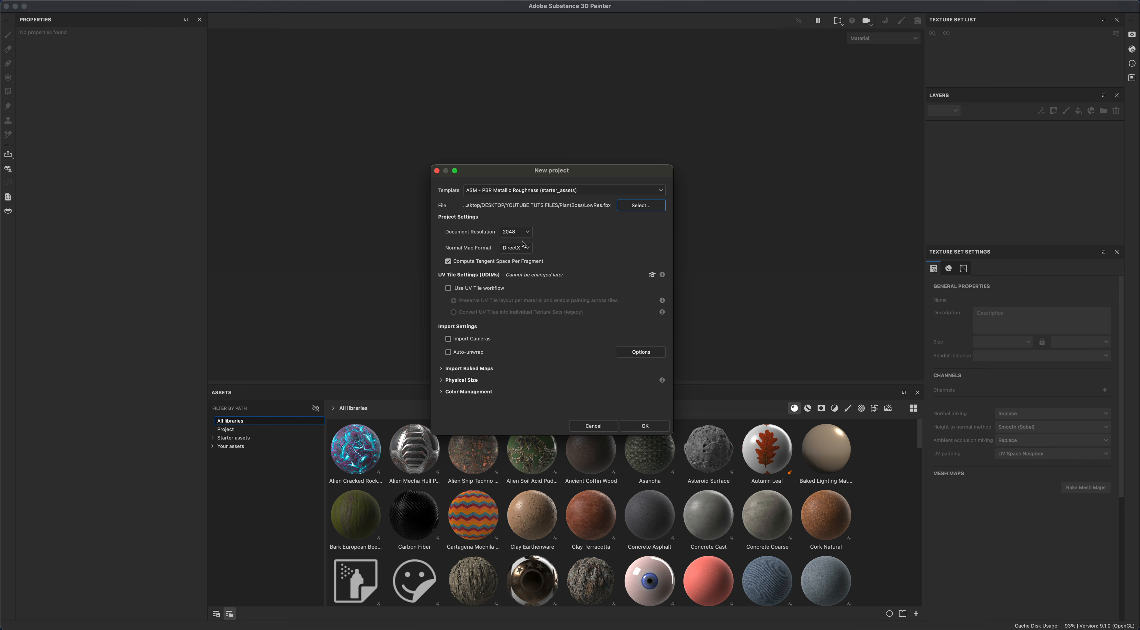
{"action": "left_click_drag", "start_coordinate": [578, 170], "coordinate": [588, 121]}
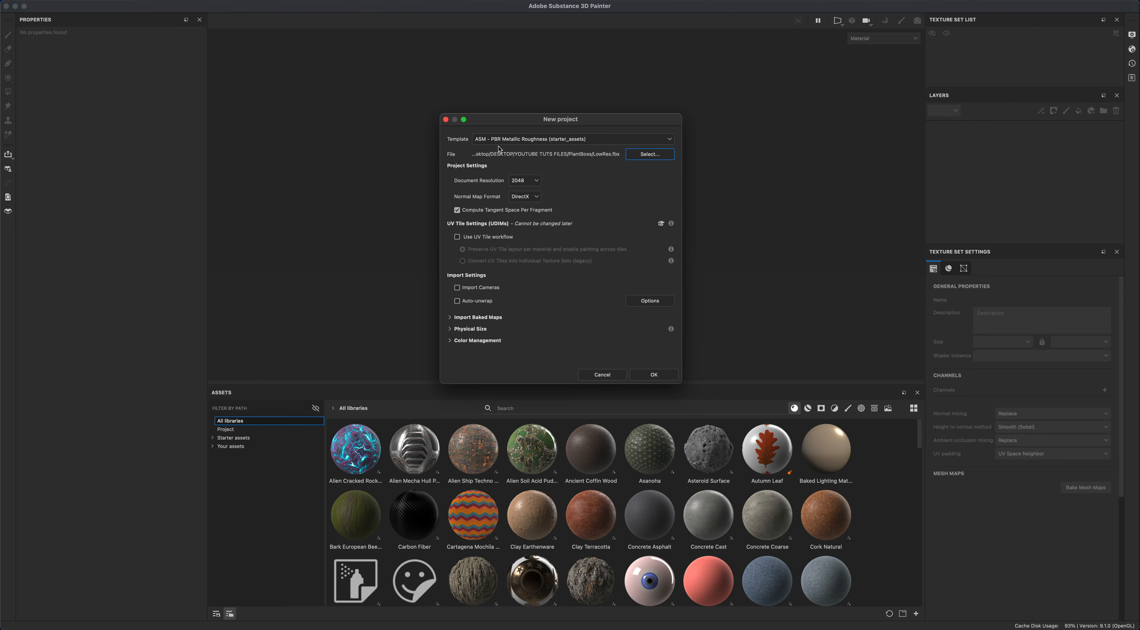
{"action": "left_click", "coordinate": [652, 377]}
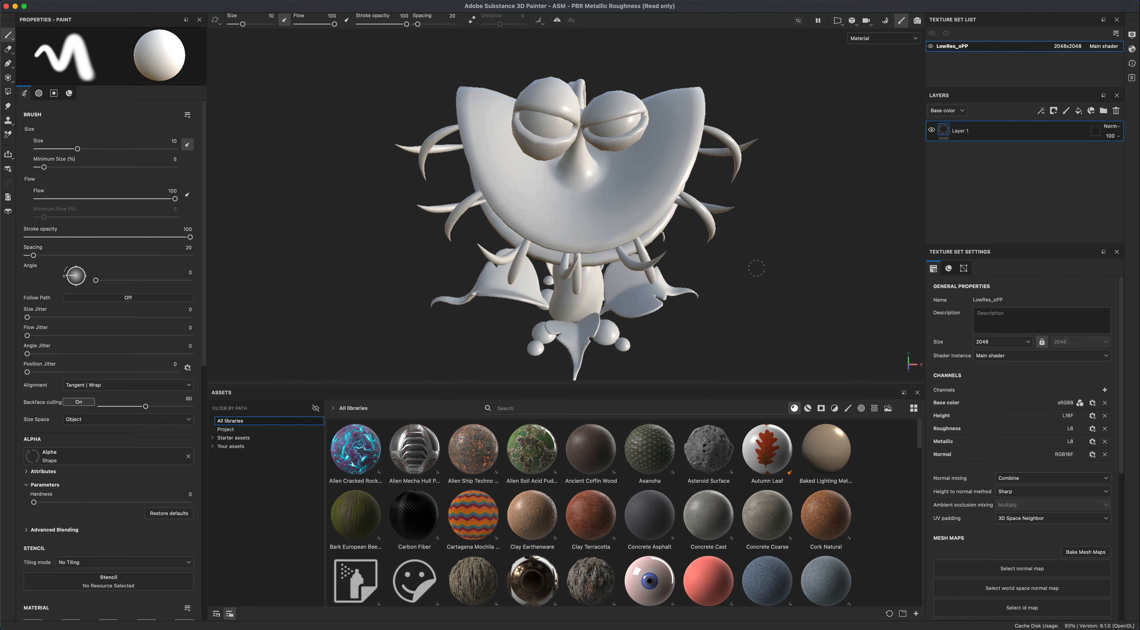
Turn on viewport shadows in the display settings and set the shadows opacity to 29.
{"action": "left_click_drag", "start_coordinate": [761, 316], "coordinate": [784, 293], "text": "alt"}
{"action": "scroll", "coordinate": [784, 292], "scroll_direction": "up", "scroll_amount": 3}
{"action": "left_click", "coordinate": [1132, 34]}
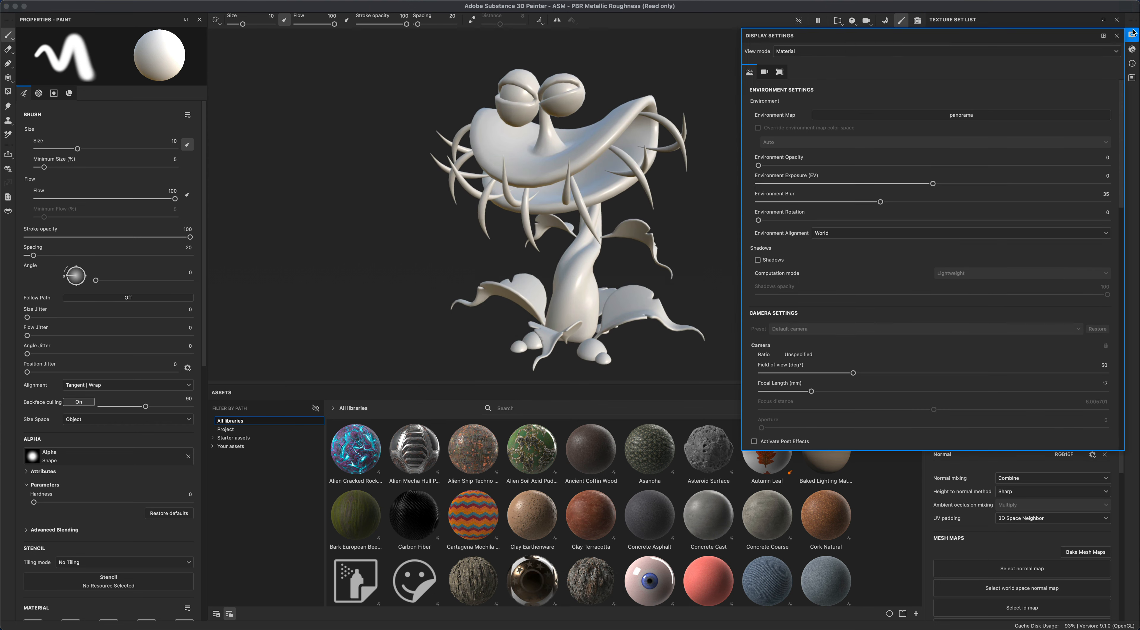
{"action": "left_click", "coordinate": [773, 261]}
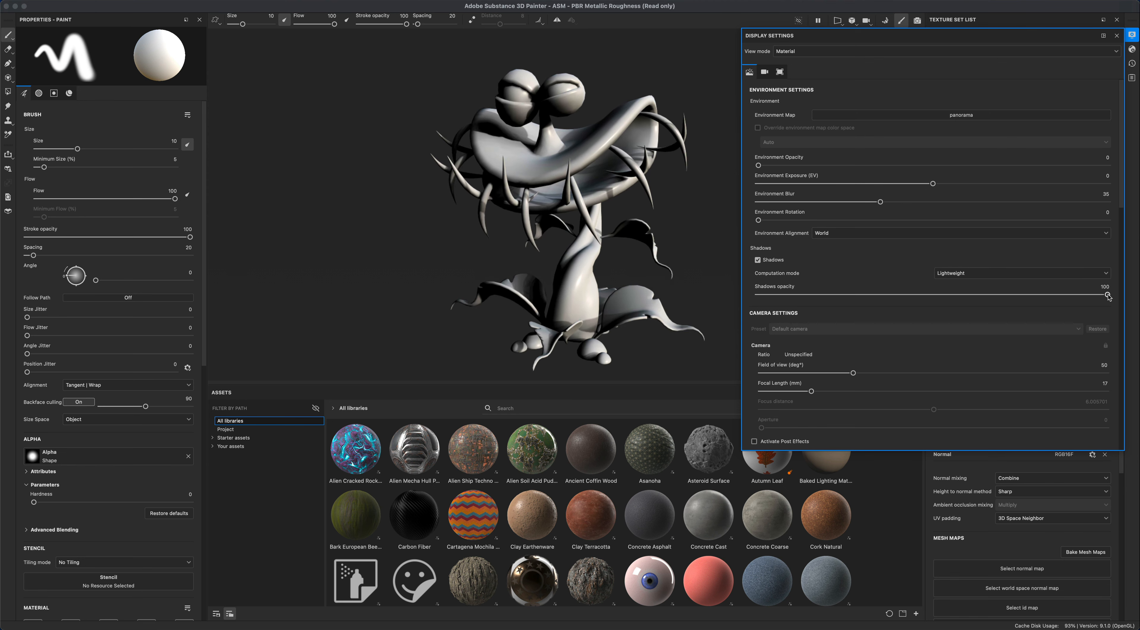
{"action": "left_click_drag", "start_coordinate": [1108, 296], "coordinate": [812, 300]}
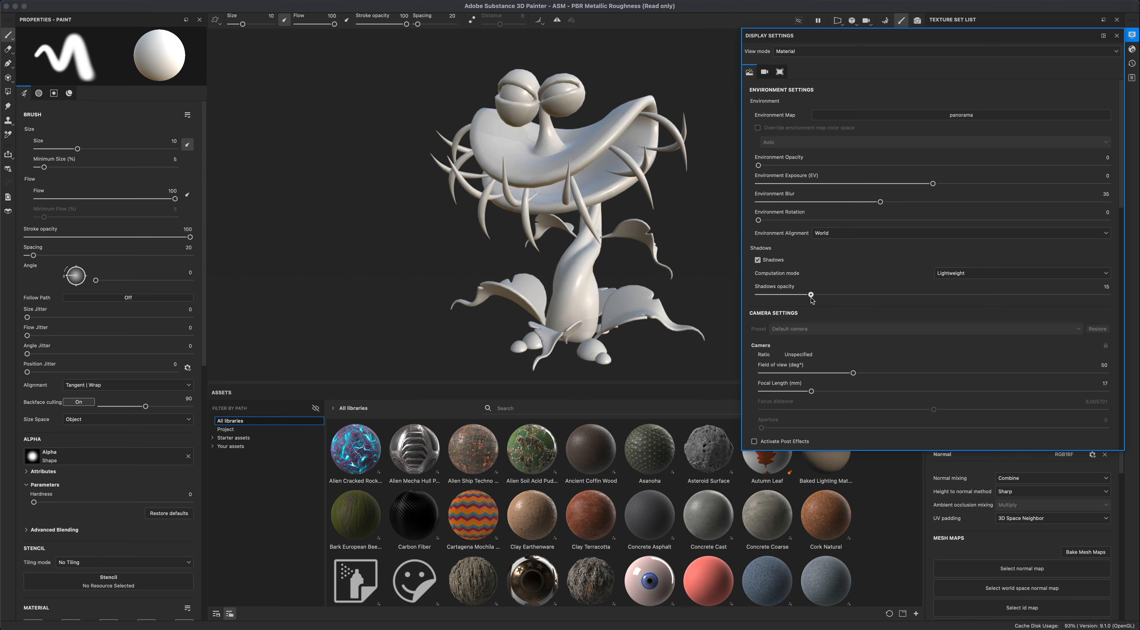
{"action": "left_click", "coordinate": [757, 259]}
{"action": "left_click", "coordinate": [758, 259]}
{"action": "left_click", "coordinate": [758, 260]}
{"action": "left_click", "coordinate": [758, 259]}
{"action": "mouse_move", "coordinate": [817, 296]}
{"action": "left_mouse_down"}
{"action": "mouse_move", "coordinate": [943, 296]}
{"action": "mouse_move", "coordinate": [757, 301]}
{"action": "mouse_move", "coordinate": [859, 303]}
{"action": "left_mouse_up"}
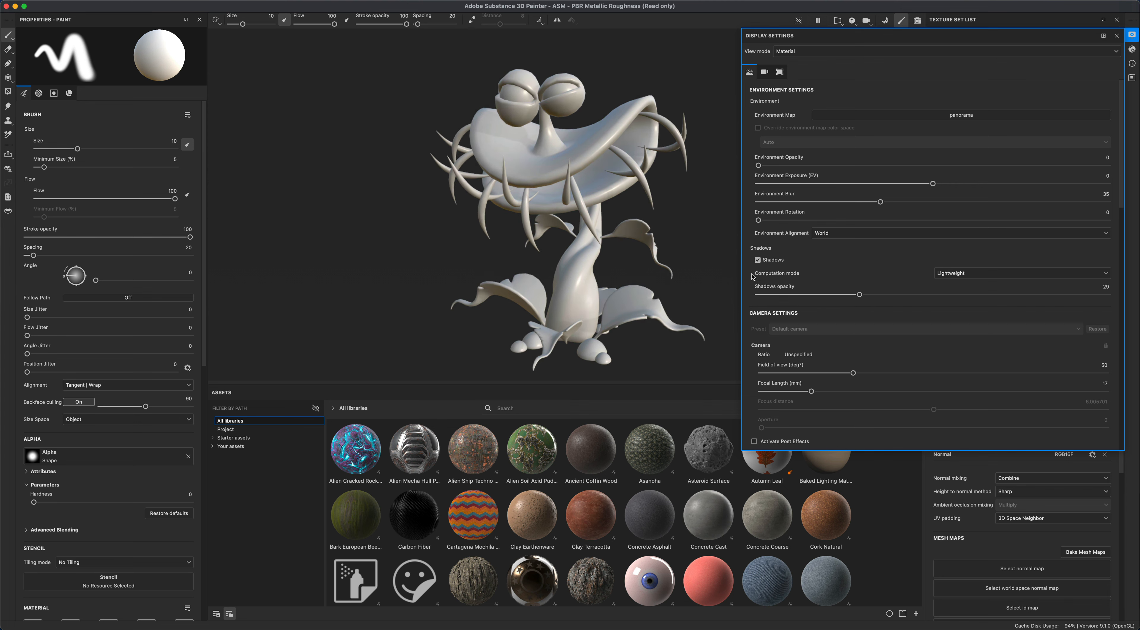
Compare the viewport with Temporal Anti-Aliasing off and on, leaving it activated.
{"action": "scroll", "coordinate": [780, 332], "scroll_direction": "down", "scroll_amount": 10}
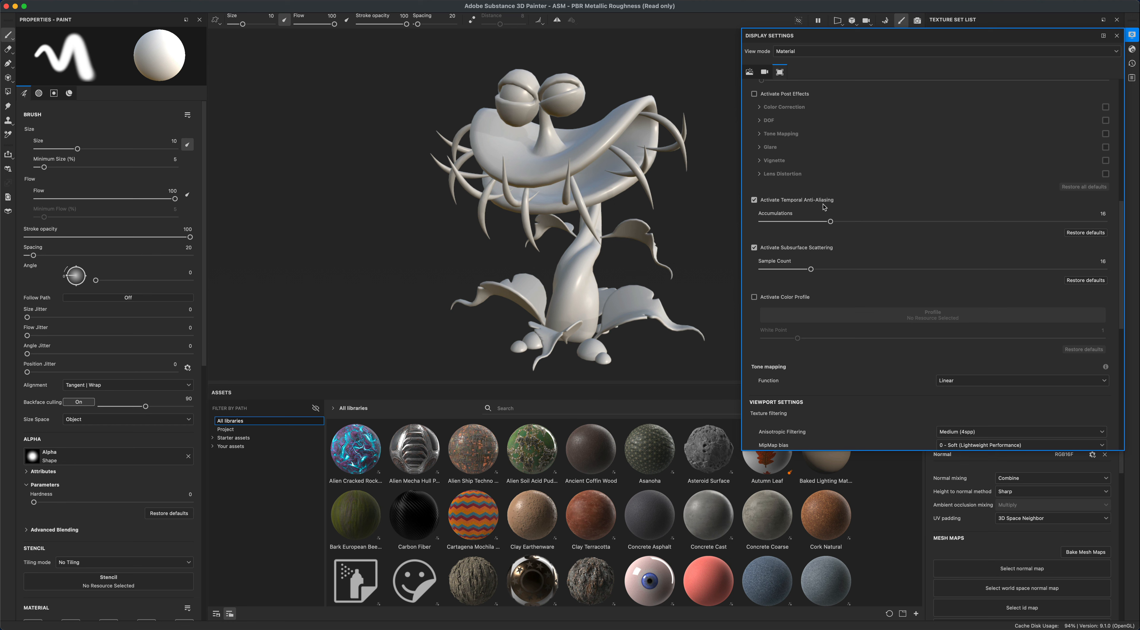
{"action": "mouse_move", "coordinate": [825, 207]}
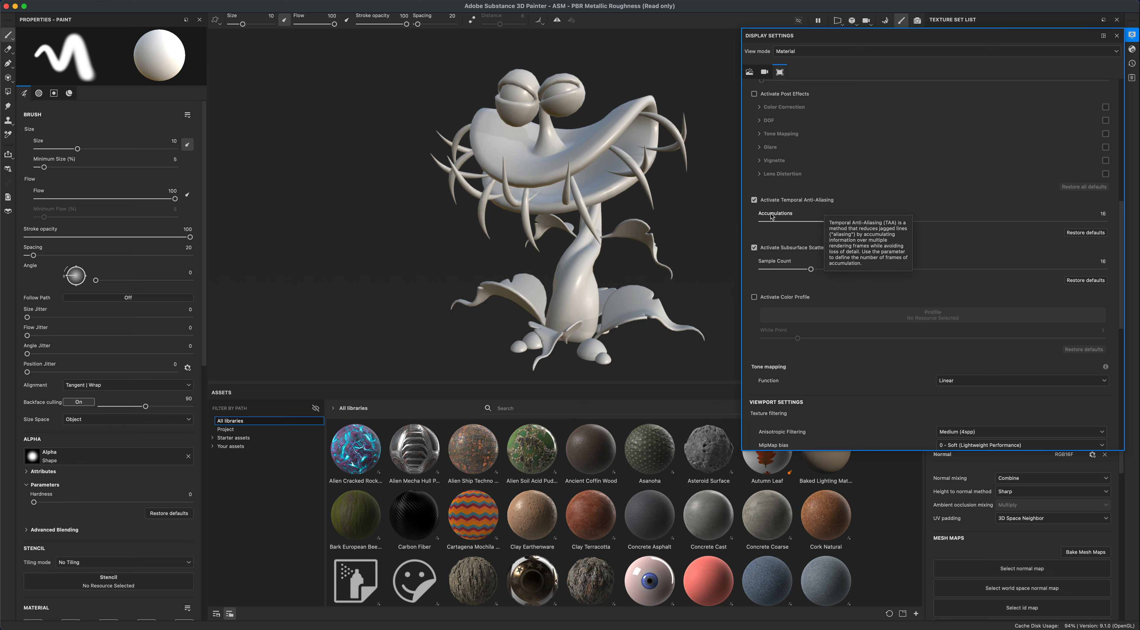
{"action": "left_click", "coordinate": [754, 201]}
{"action": "left_click", "coordinate": [754, 200]}
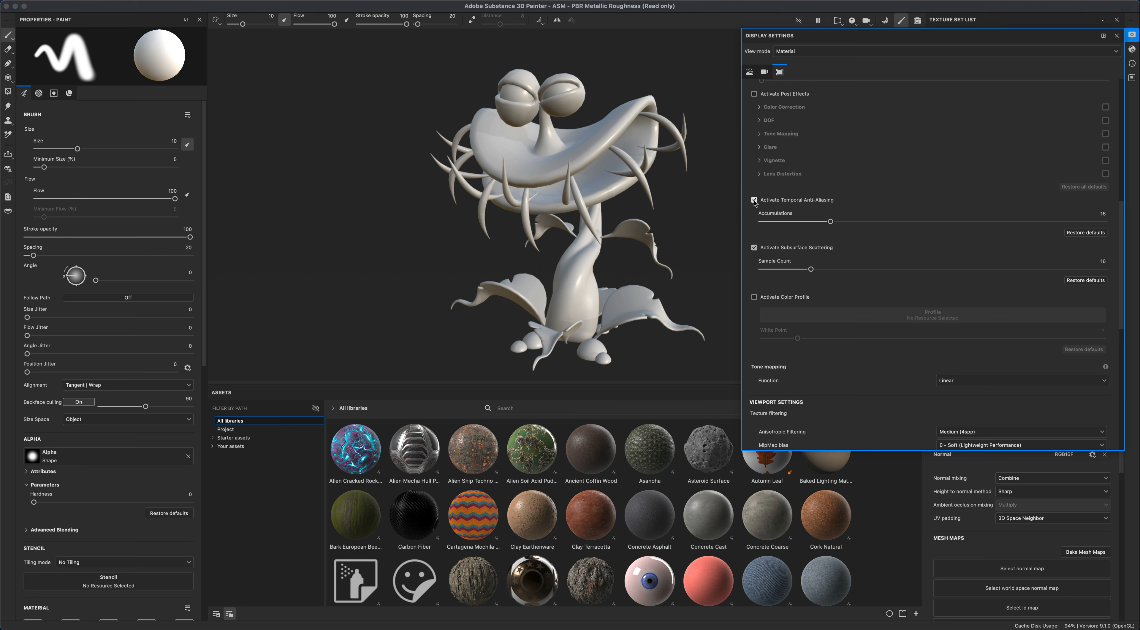
{"action": "scroll", "coordinate": [919, 300], "scroll_direction": "up", "scroll_amount": 10}
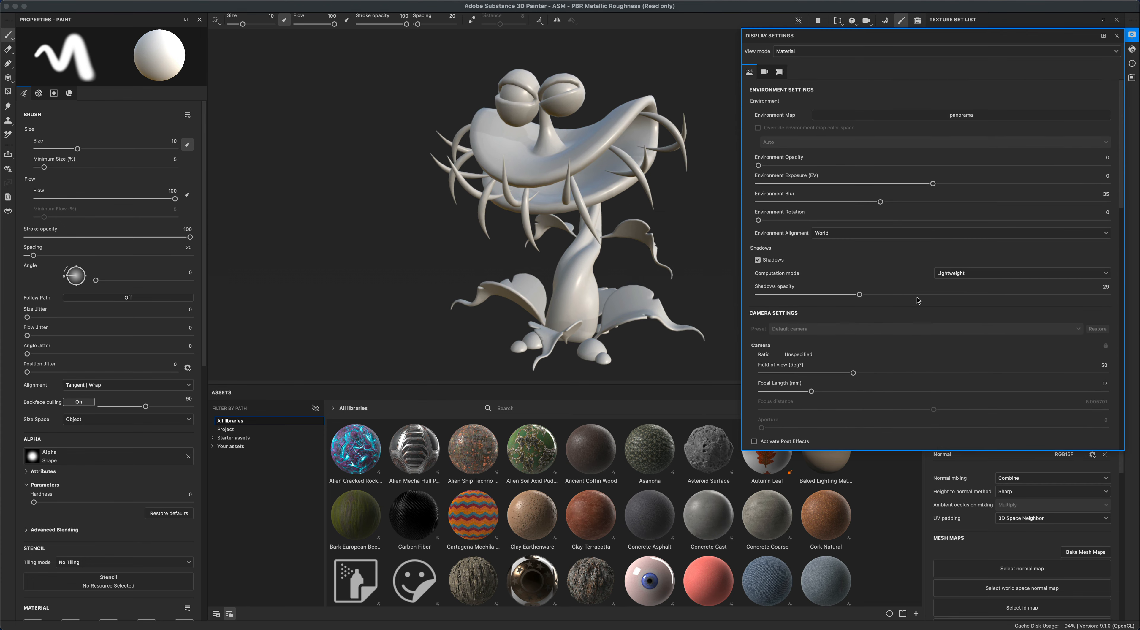
Set the environment map to Glazed Patio and rotate the environment lighting around the plant.
{"action": "left_click", "coordinate": [967, 115]}
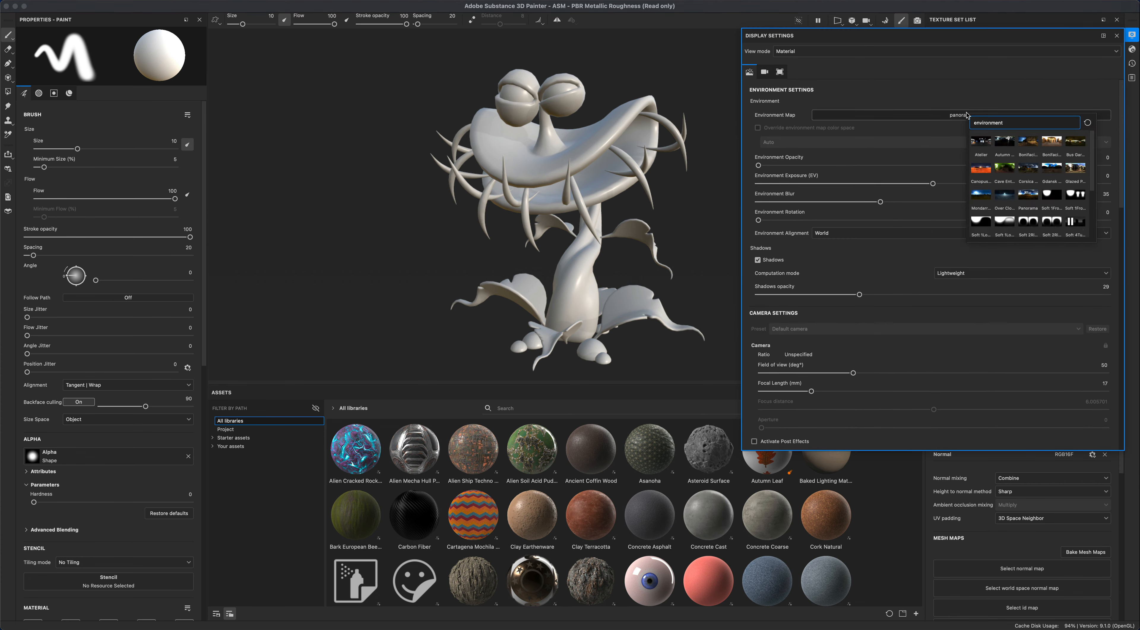
{"action": "left_click", "coordinate": [1075, 168]}
{"action": "left_click", "coordinate": [1132, 36]}
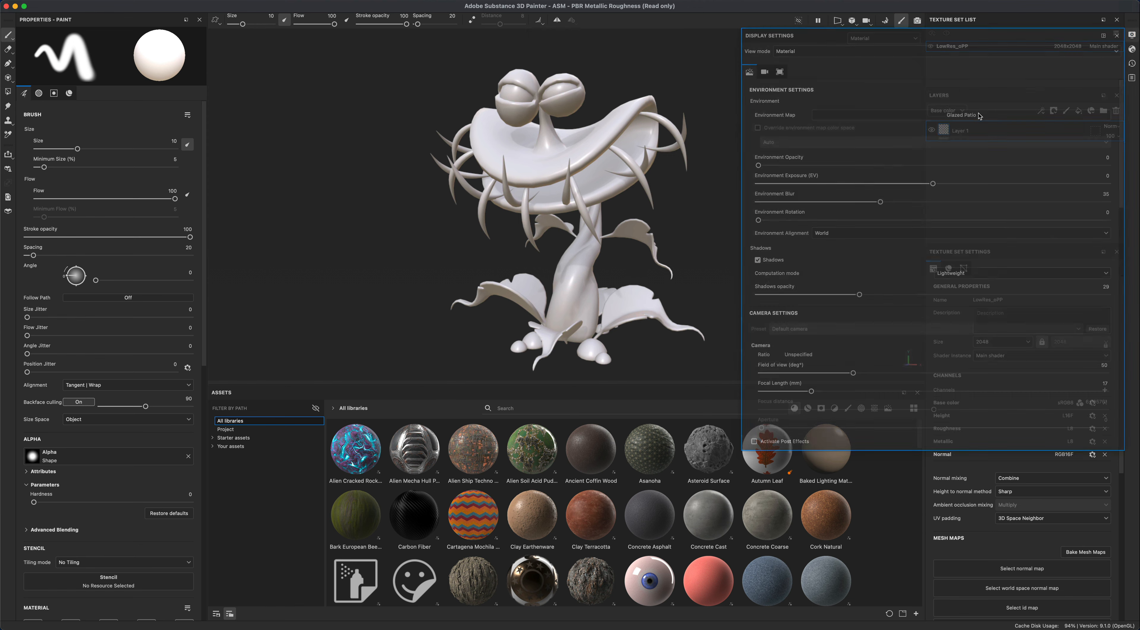
{"action": "left_click_drag", "start_coordinate": [818, 239], "coordinate": [737, 221], "text": "alt"}
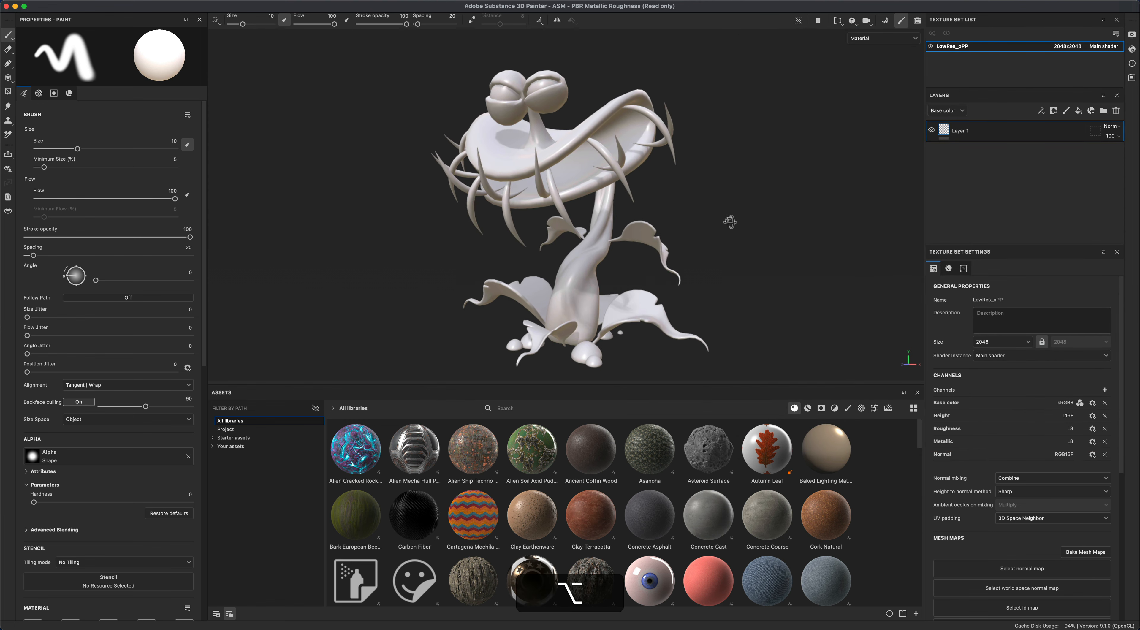
{"action": "key", "text": "shift"}
{"action": "right_click_drag", "start_coordinate": [788, 228], "coordinate": [719, 224], "text": "shift"}
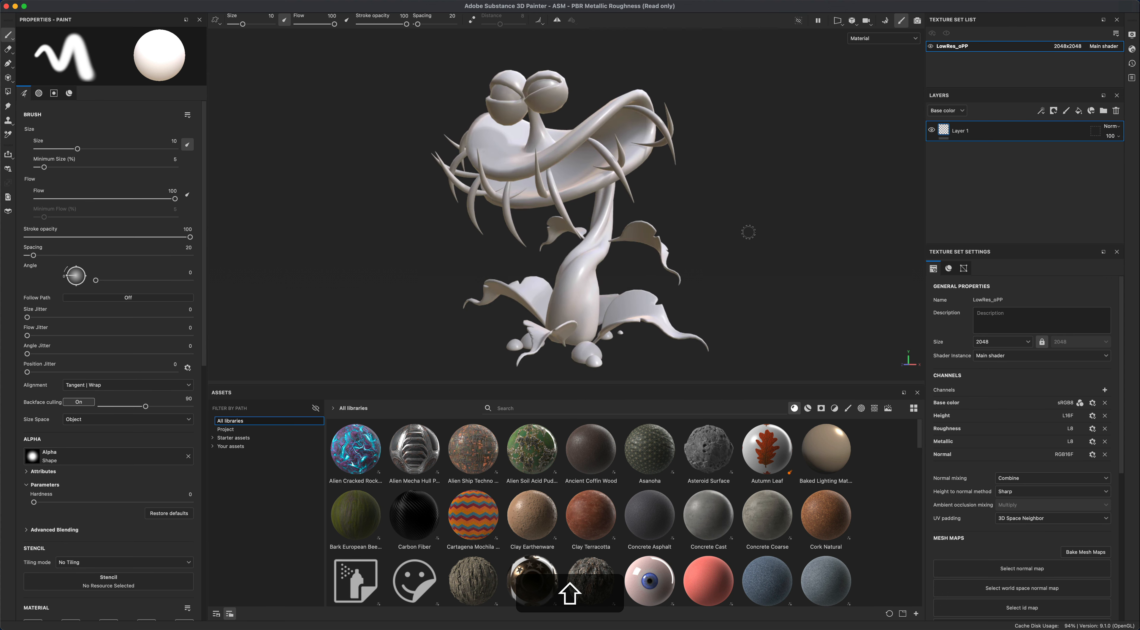
Open mesh map baking for the low-res texture set and set the output size to 2048.
{"action": "left_click_drag", "start_coordinate": [747, 256], "coordinate": [781, 243], "text": "alt"}
{"action": "scroll", "coordinate": [1124, 417], "scroll_direction": "down", "scroll_amount": 5}
{"action": "scroll", "coordinate": [1125, 417], "scroll_direction": "down", "scroll_amount": 3}
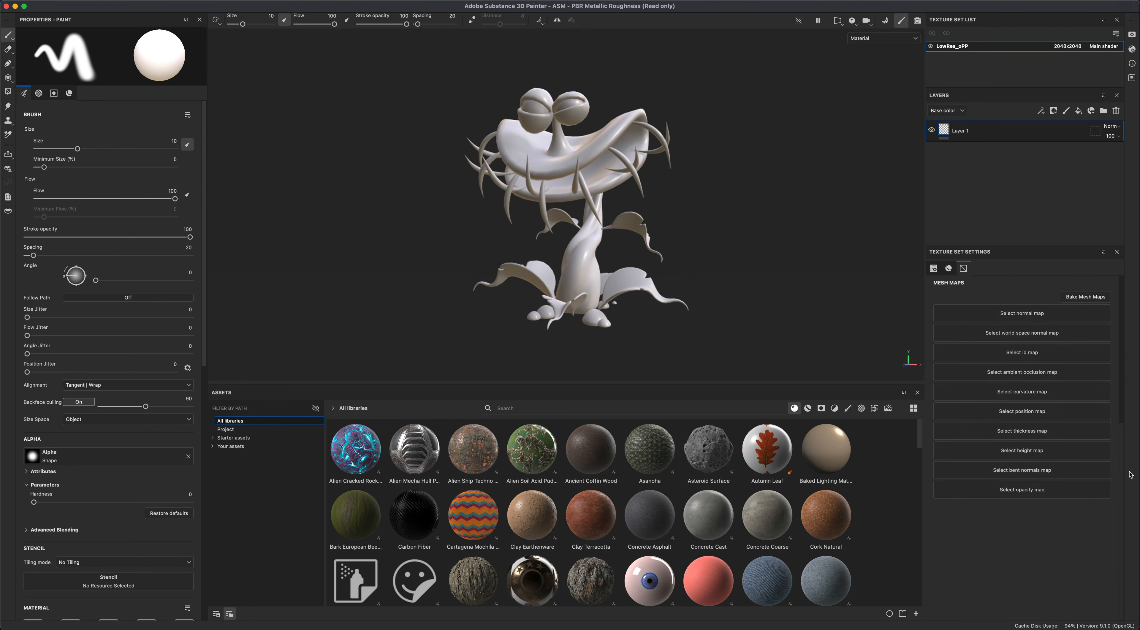
{"action": "left_click_drag", "start_coordinate": [657, 215], "coordinate": [708, 224], "text": "alt"}
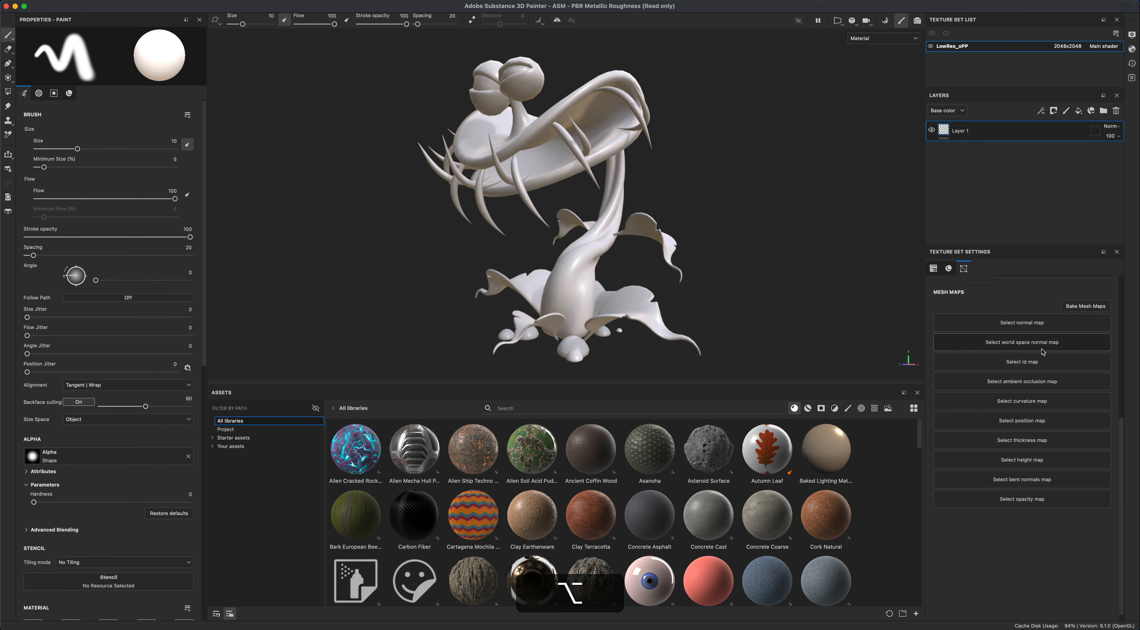
{"action": "left_click", "coordinate": [1085, 306]}
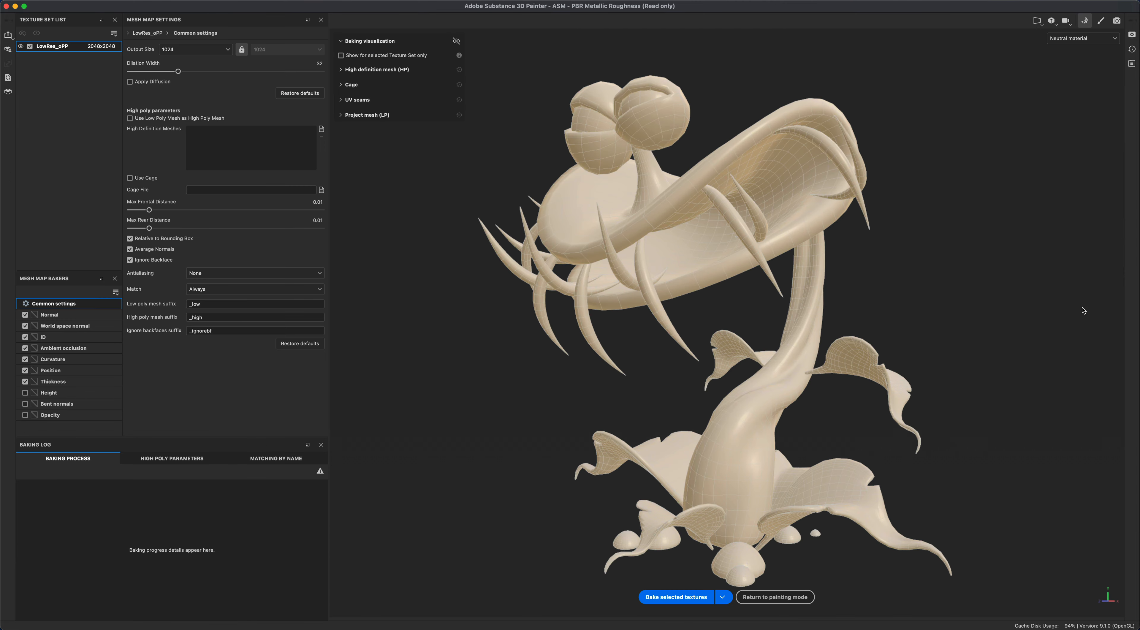
{"action": "left_click", "coordinate": [189, 50]}
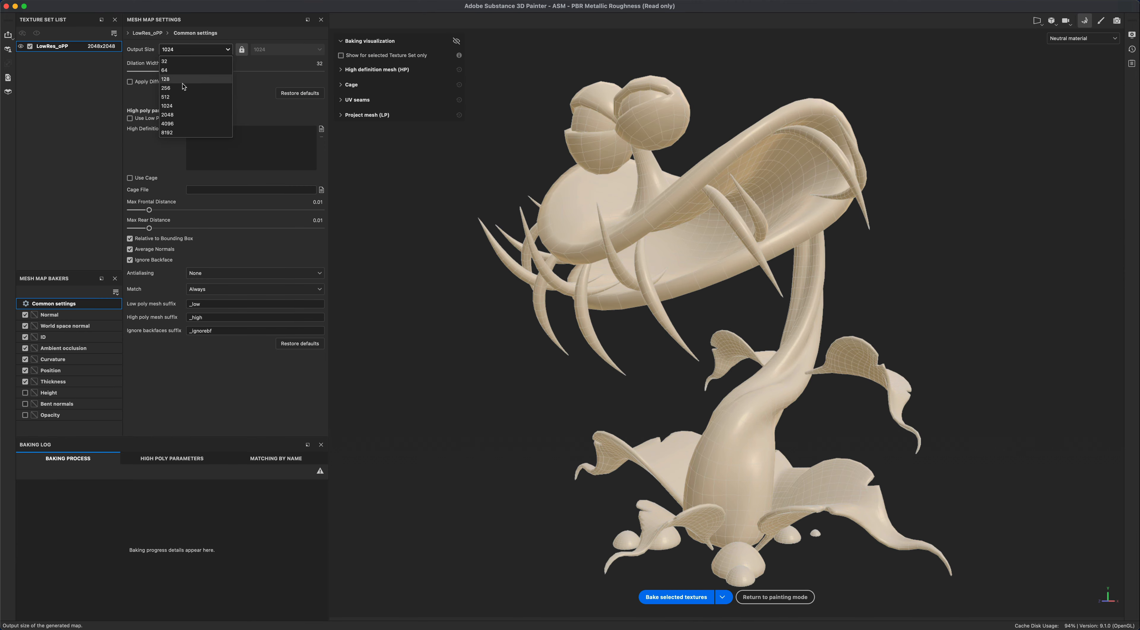
{"action": "left_click", "coordinate": [182, 115]}
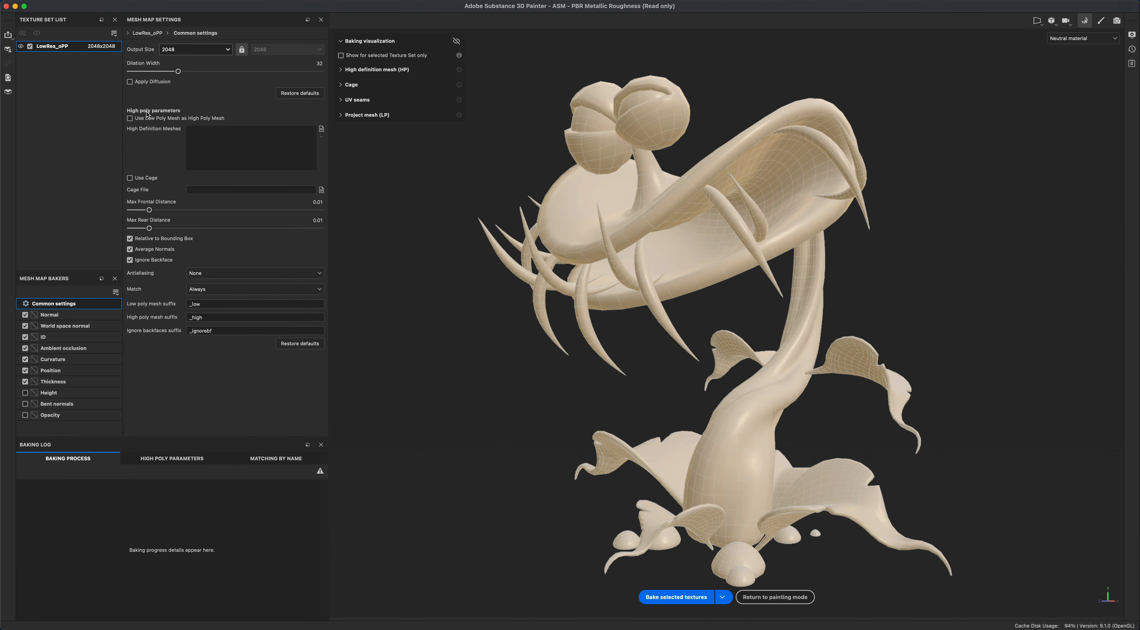
Load HighRes.fbx from the PlantBoss folder as the high definition mesh for baking.
{"action": "left_click", "coordinate": [322, 130]}
{"action": "left_click", "coordinate": [276, 100]}
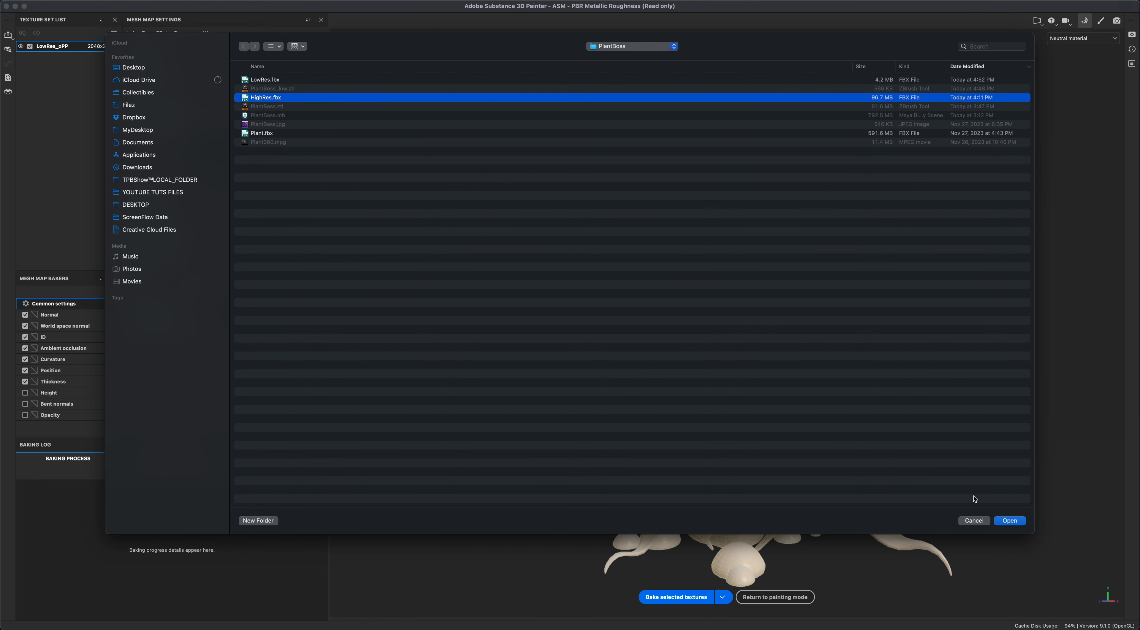
{"action": "left_click", "coordinate": [1015, 521]}
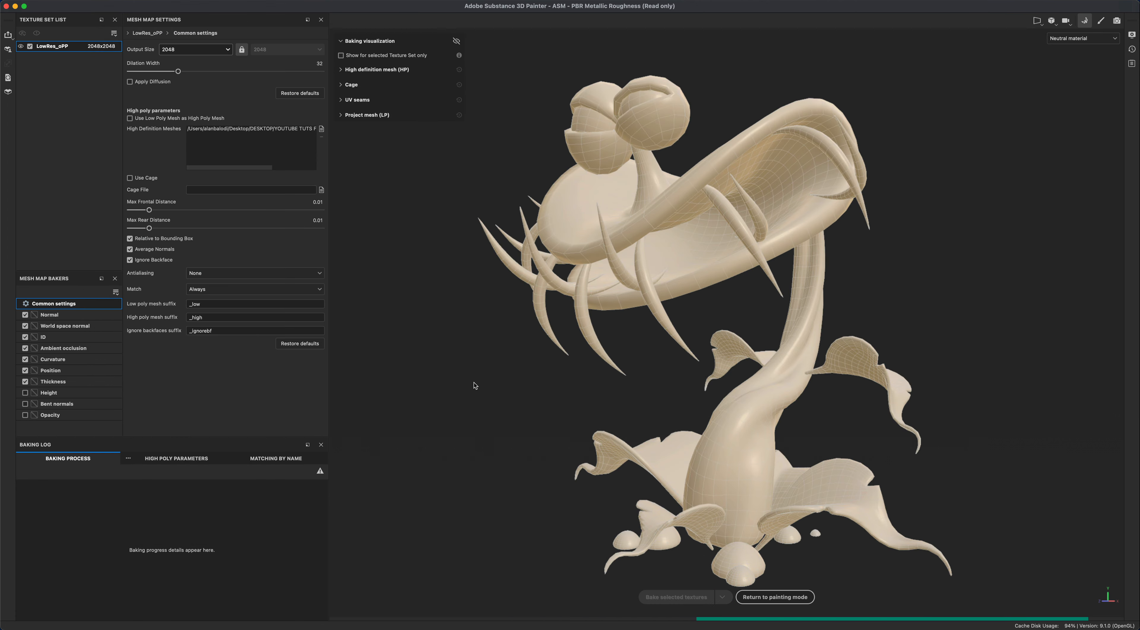
Check how the cage encloses the plant and set the max frontal distance to 0.0116.
{"action": "left_click_drag", "start_coordinate": [421, 380], "coordinate": [841, 447], "text": "alt"}
{"action": "scroll", "coordinate": [828, 487], "scroll_direction": "up", "scroll_amount": 3}
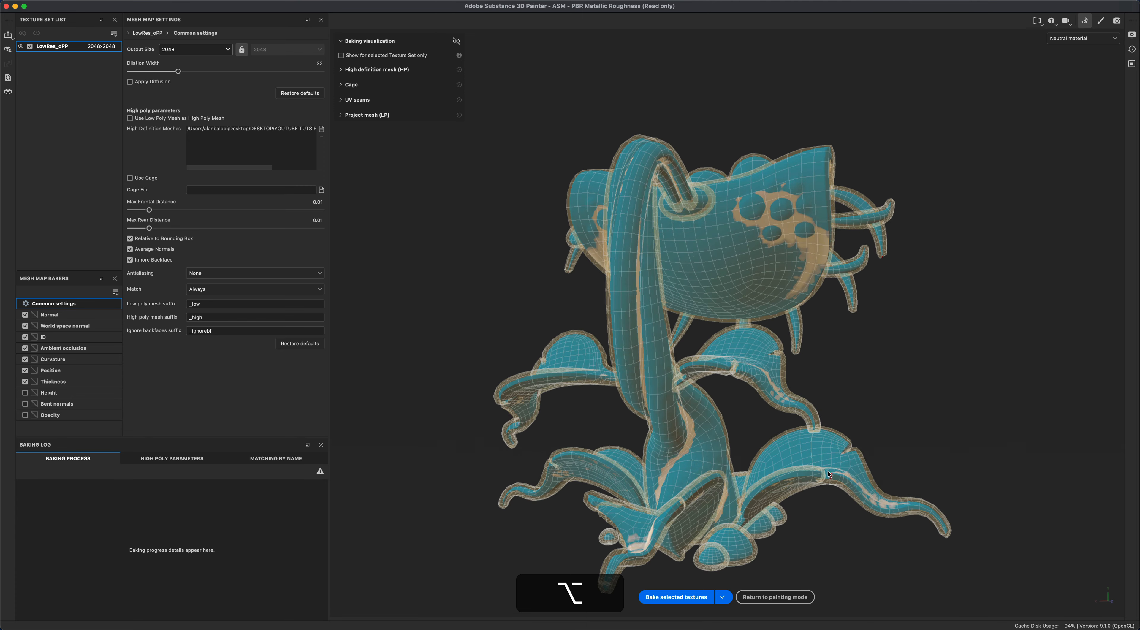
{"action": "left_click_drag", "start_coordinate": [825, 507], "coordinate": [807, 406], "text": "alt"}
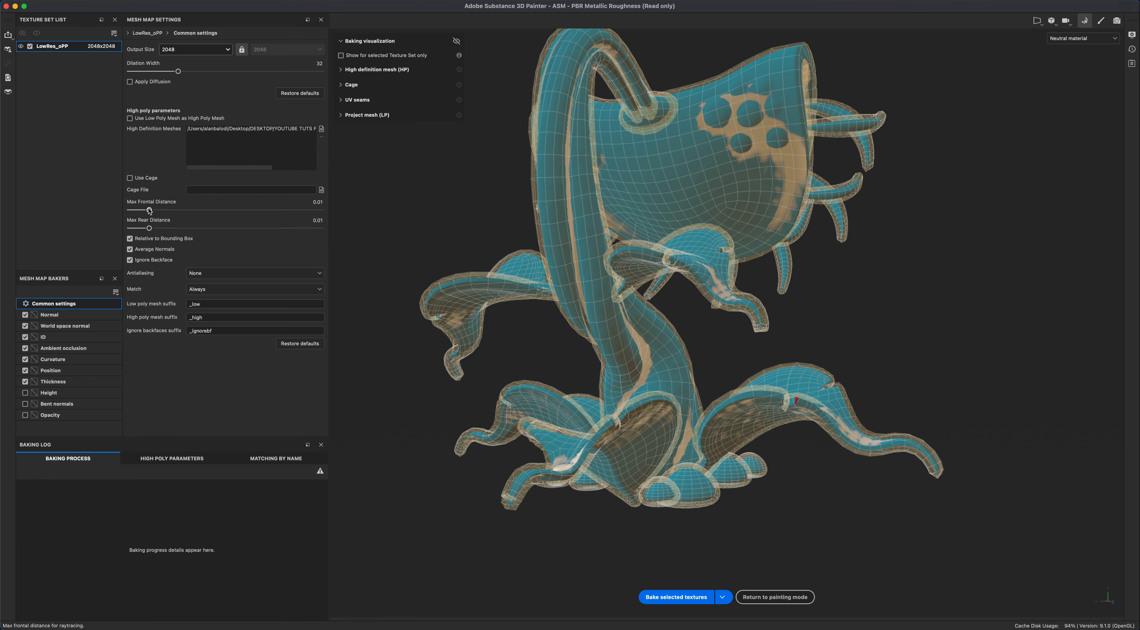
{"action": "left_click_drag", "start_coordinate": [149, 210], "coordinate": [150, 207]}
{"action": "left_click_drag", "start_coordinate": [798, 404], "coordinate": [854, 386], "text": "alt"}
{"action": "right_click_drag", "start_coordinate": [854, 386], "coordinate": [878, 384], "text": "alt"}
{"action": "middle_click_drag", "start_coordinate": [878, 385], "coordinate": [871, 422], "text": "alt"}
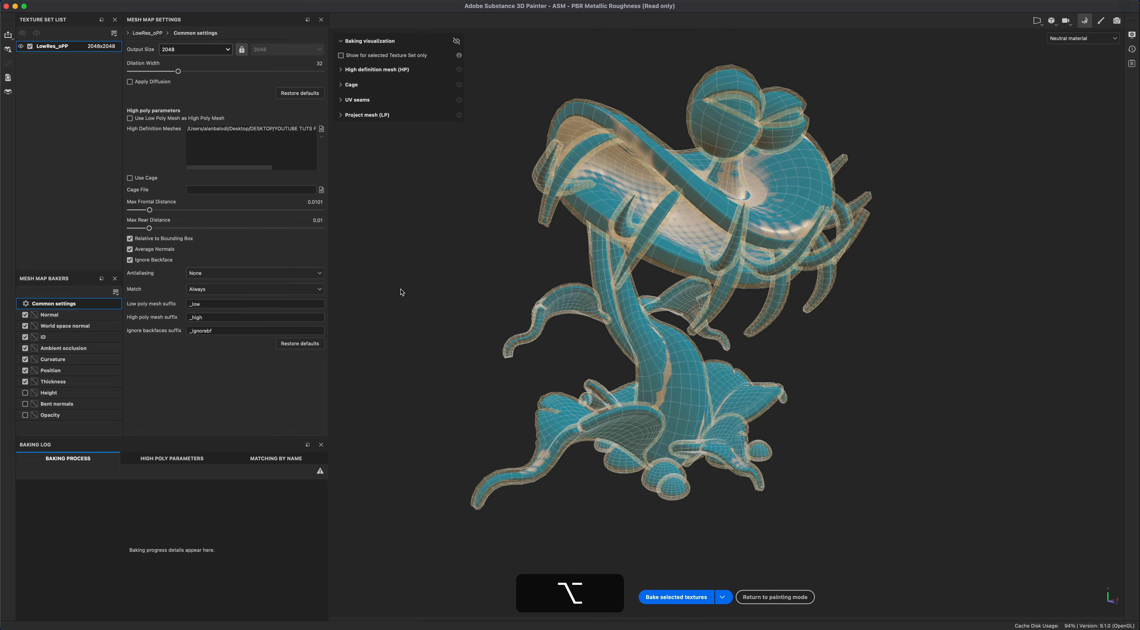
{"action": "left_click_drag", "start_coordinate": [402, 293], "coordinate": [474, 270], "text": "alt"}
{"action": "right_click_drag", "start_coordinate": [474, 270], "coordinate": [499, 265], "text": "alt"}
{"action": "left_click_drag", "start_coordinate": [704, 238], "coordinate": [867, 389], "text": "alt"}
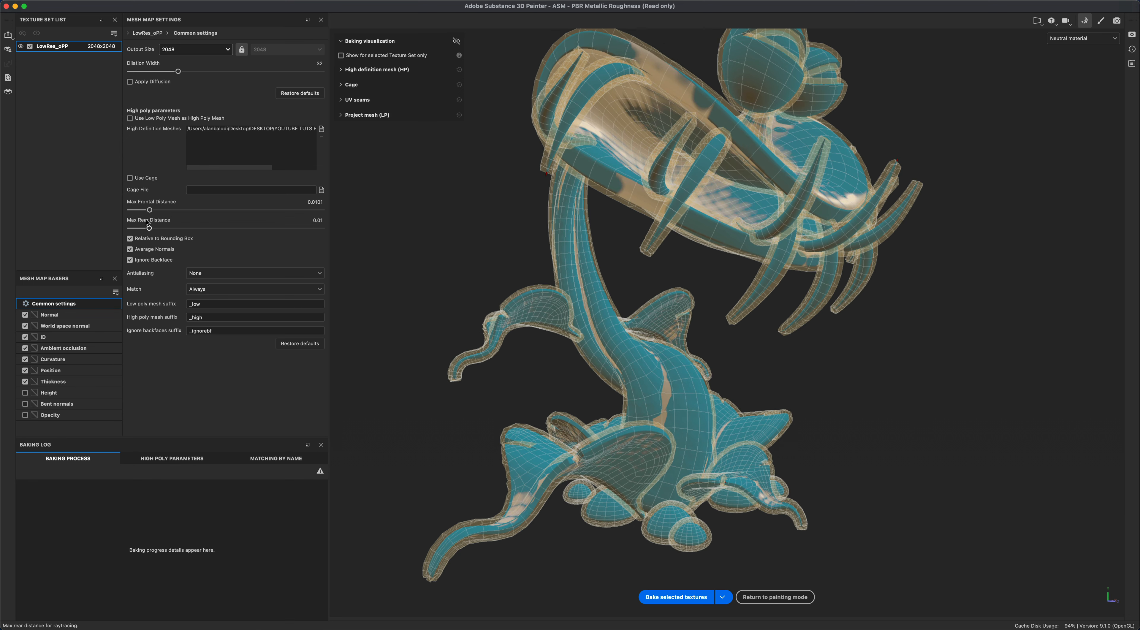
{"action": "left_click_drag", "start_coordinate": [151, 210], "coordinate": [152, 211]}
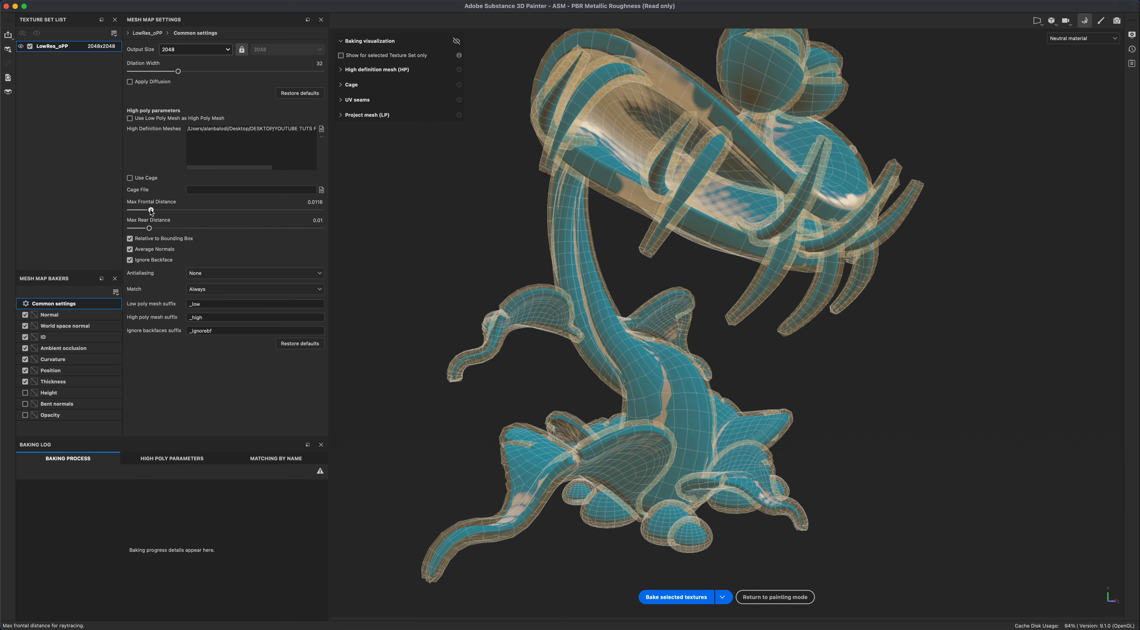
Set the bake's antialiasing to Supersampling 4x.
{"action": "left_click_drag", "start_coordinate": [437, 280], "coordinate": [440, 292], "text": "alt"}
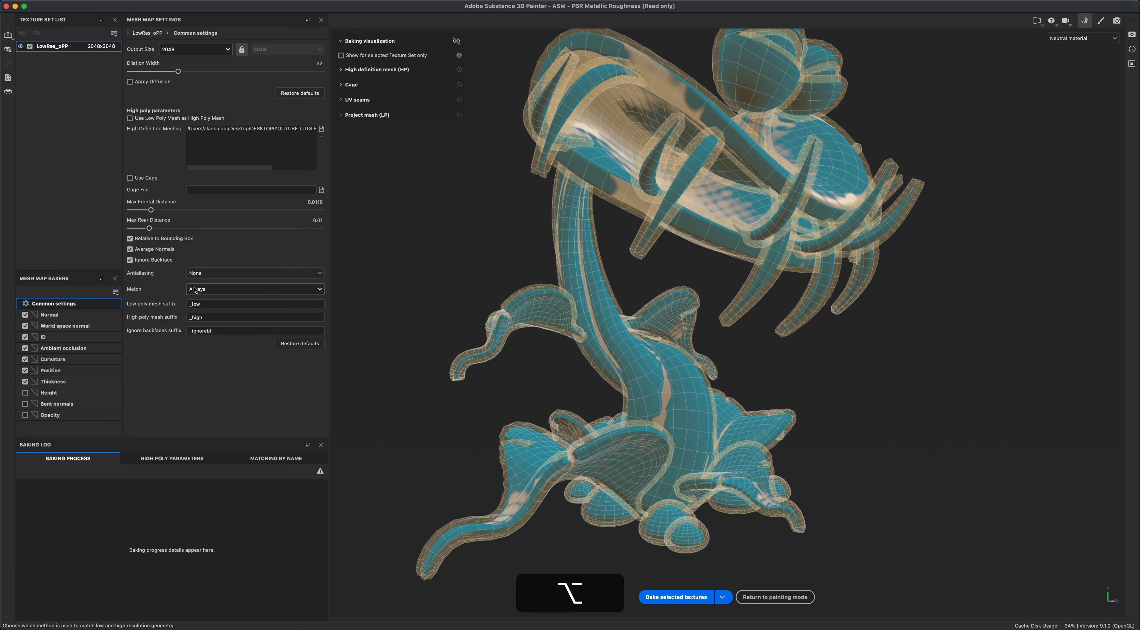
{"action": "left_click", "coordinate": [228, 274]}
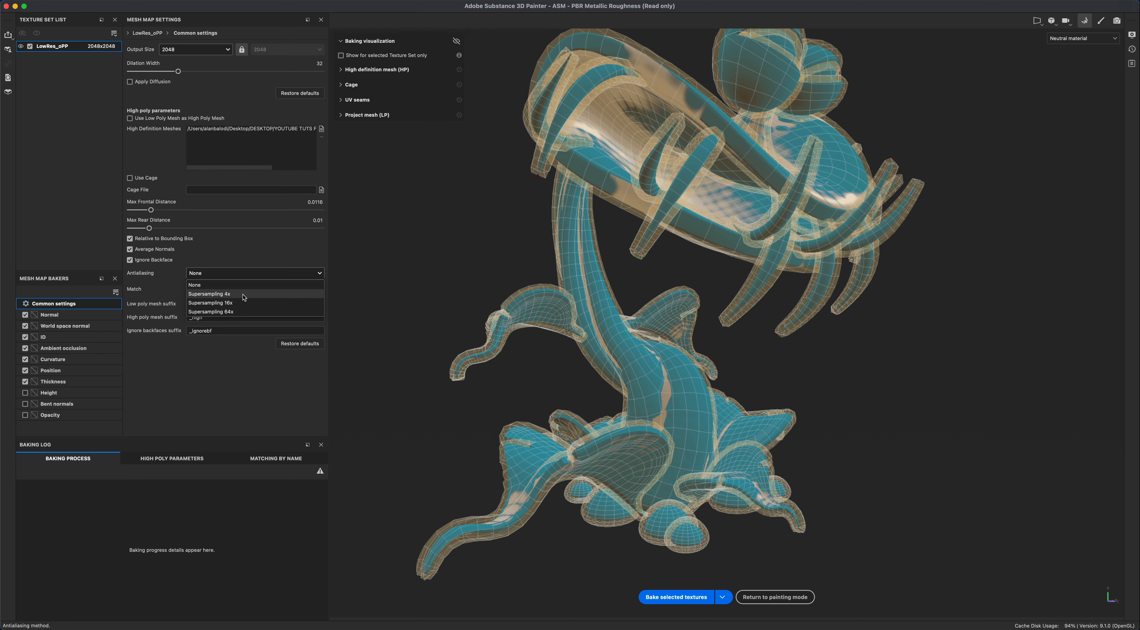
{"action": "left_click", "coordinate": [243, 294]}
Bake the selected textures for the LowRes texture set and return to painting mode.
{"action": "scroll", "coordinate": [443, 422], "scroll_direction": "down", "scroll_amount": 3}
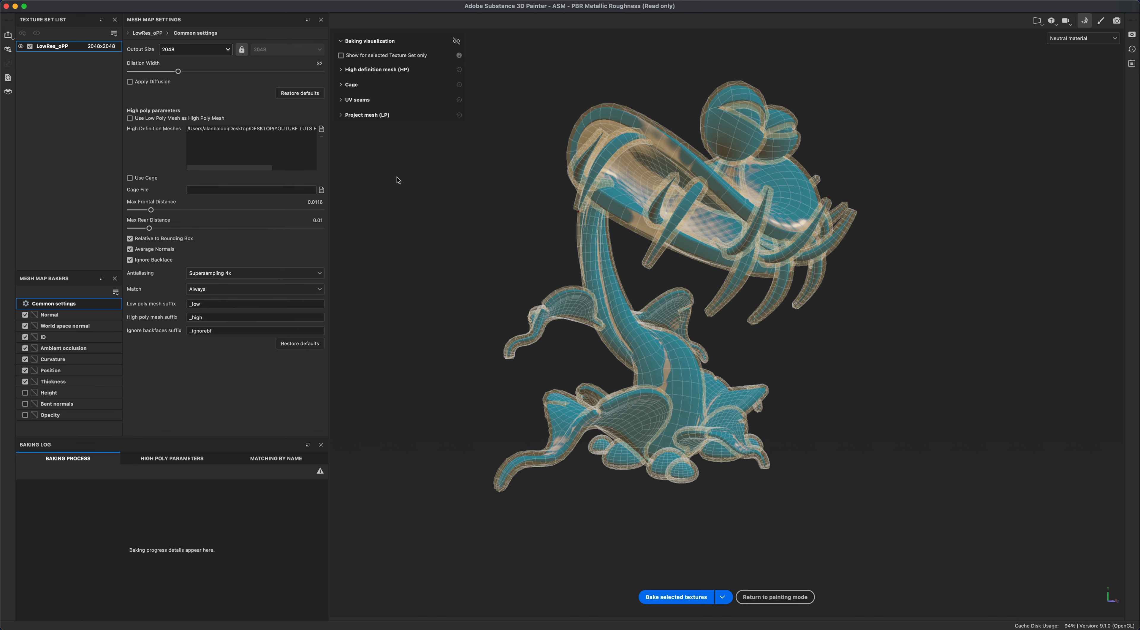
{"action": "left_click", "coordinate": [670, 598]}
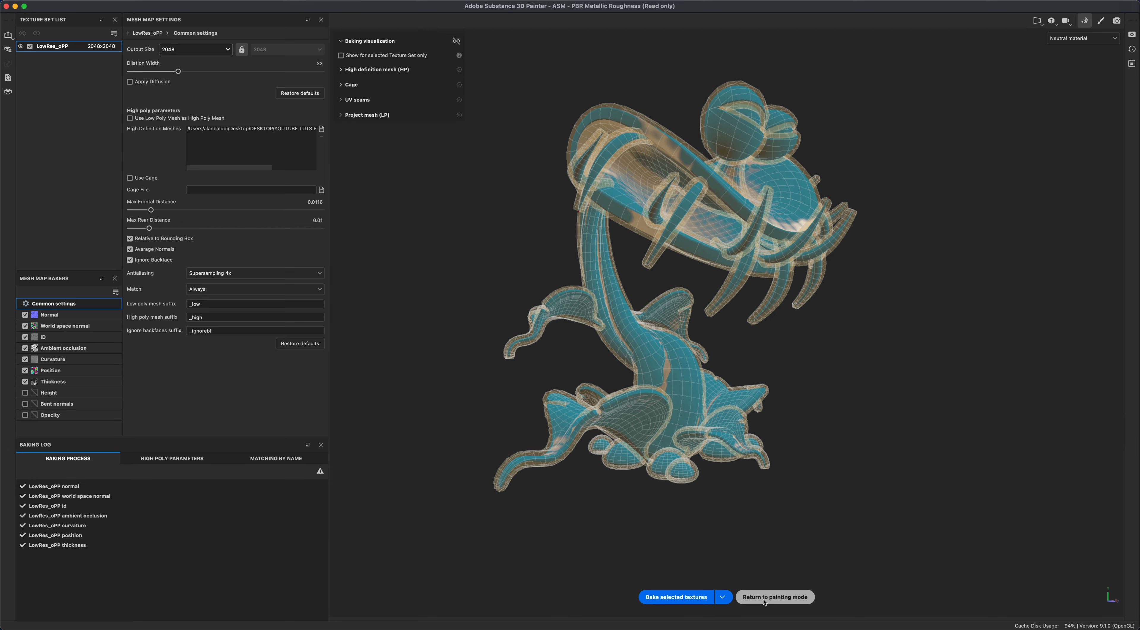
{"action": "left_click", "coordinate": [774, 595]}
Examine the baked detail on the plant's stem, leaves, mouth and the back of its head.
{"action": "left_click_drag", "start_coordinate": [656, 273], "coordinate": [529, 273], "text": "alt"}
{"action": "middle_click_drag", "start_coordinate": [642, 281], "coordinate": [649, 323], "text": "alt"}
{"action": "scroll", "coordinate": [648, 324], "scroll_direction": "up", "scroll_amount": 5}
{"action": "left_click_drag", "start_coordinate": [704, 324], "coordinate": [684, 337], "text": "alt"}
{"action": "middle_click_drag", "start_coordinate": [685, 338], "coordinate": [695, 297], "text": "alt"}
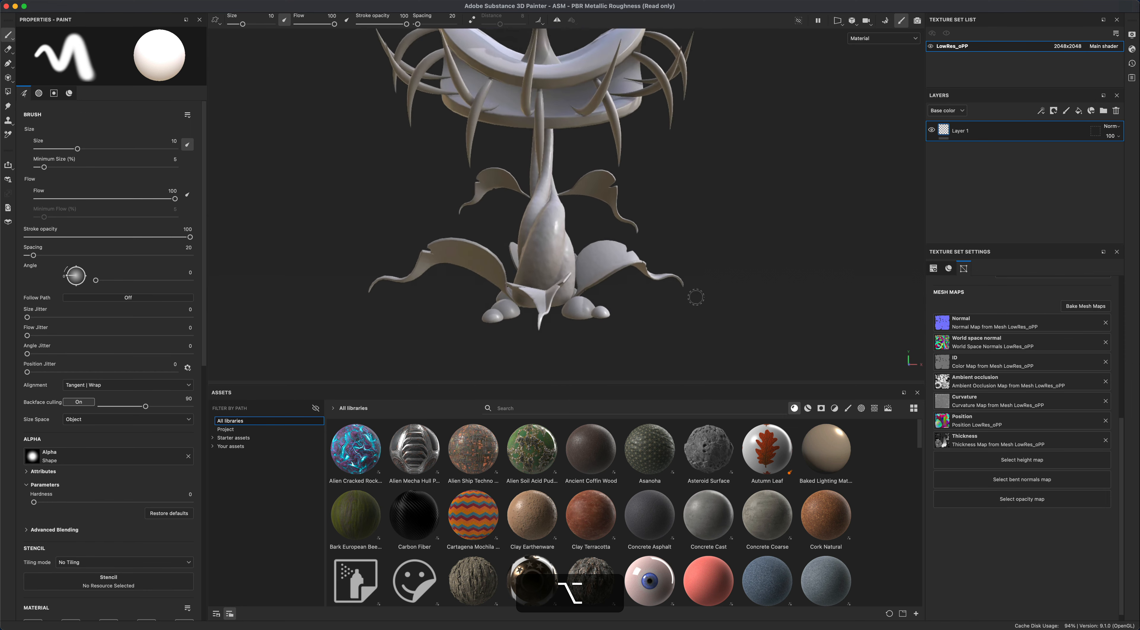
{"action": "right_click_drag", "start_coordinate": [695, 298], "coordinate": [606, 257], "text": "alt"}
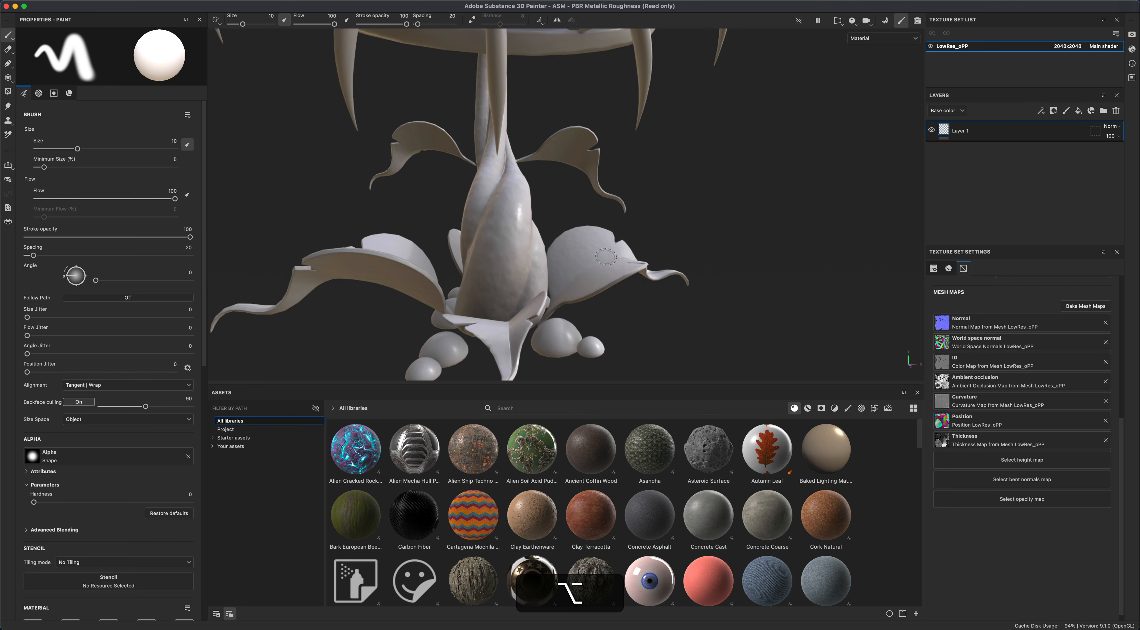
{"action": "left_click_drag", "start_coordinate": [619, 255], "coordinate": [574, 233], "text": "alt"}
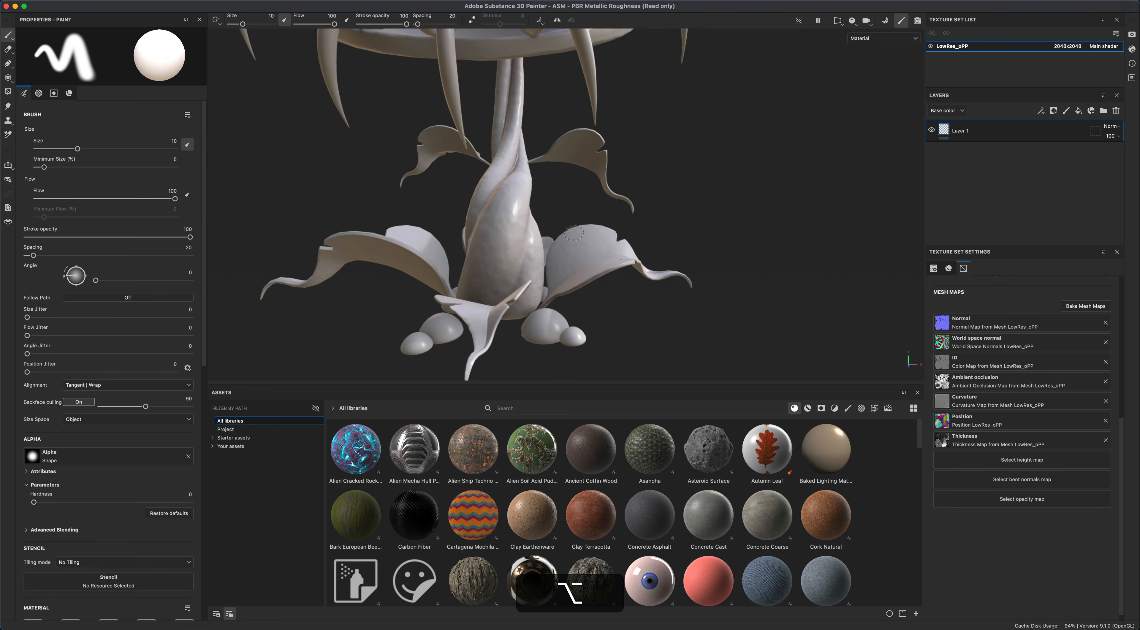
{"action": "right_click_drag", "start_coordinate": [683, 232], "coordinate": [691, 231], "text": "alt"}
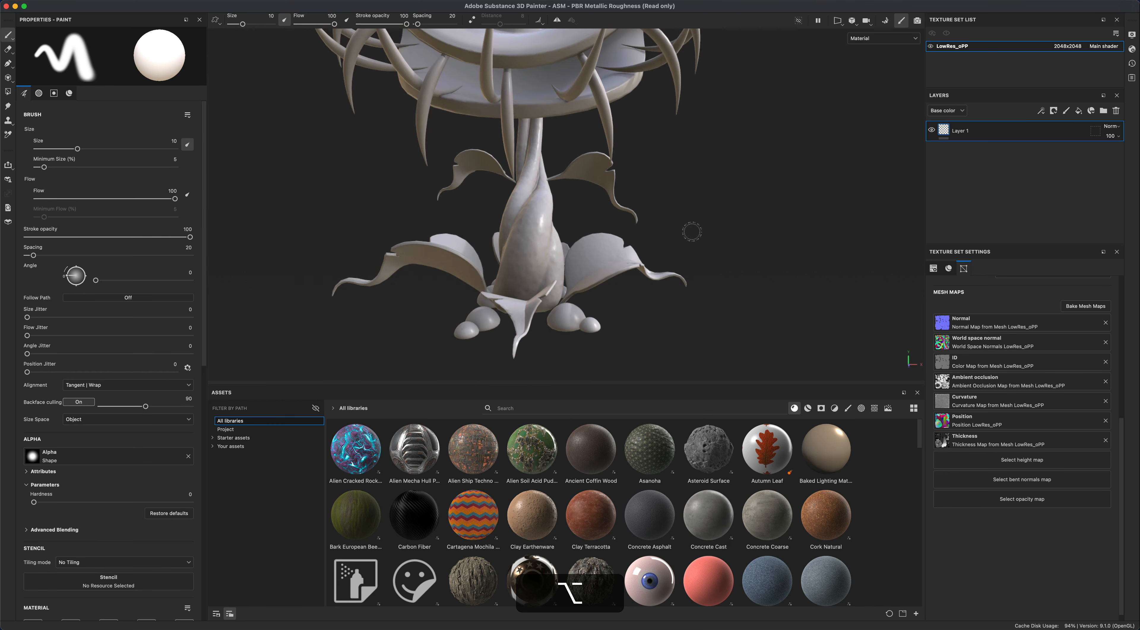
{"action": "middle_click_drag", "start_coordinate": [691, 231], "coordinate": [708, 257], "text": "alt"}
{"action": "left_click_drag", "start_coordinate": [707, 256], "coordinate": [673, 247], "text": "alt"}
{"action": "middle_click_drag", "start_coordinate": [673, 246], "coordinate": [663, 286], "text": "alt"}
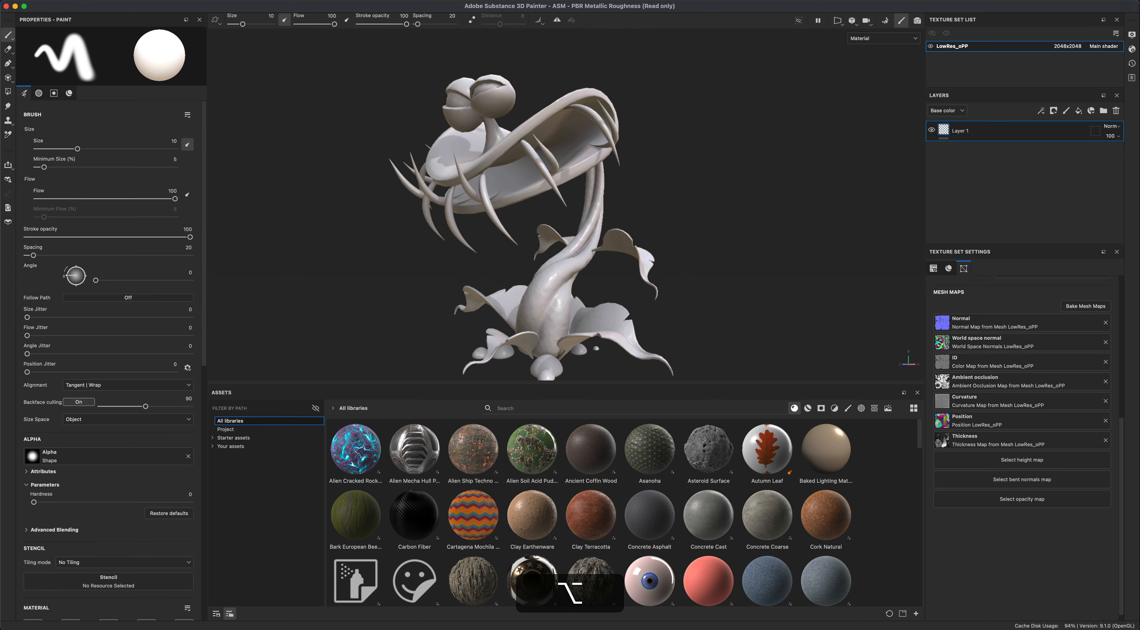
{"action": "right_click_drag", "start_coordinate": [663, 285], "coordinate": [694, 292], "text": "alt"}
{"action": "left_click_drag", "start_coordinate": [747, 244], "coordinate": [771, 264], "text": "alt"}
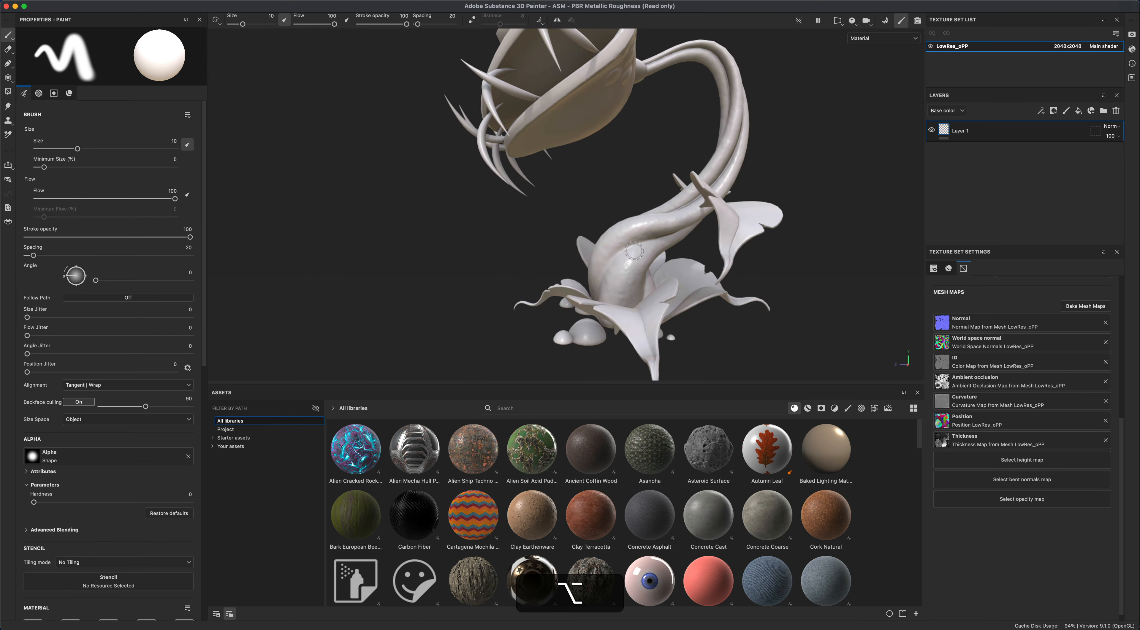
{"action": "middle_click_drag", "start_coordinate": [772, 264], "coordinate": [760, 284], "text": "alt"}
{"action": "left_click_drag", "start_coordinate": [760, 283], "coordinate": [571, 148], "text": "alt"}
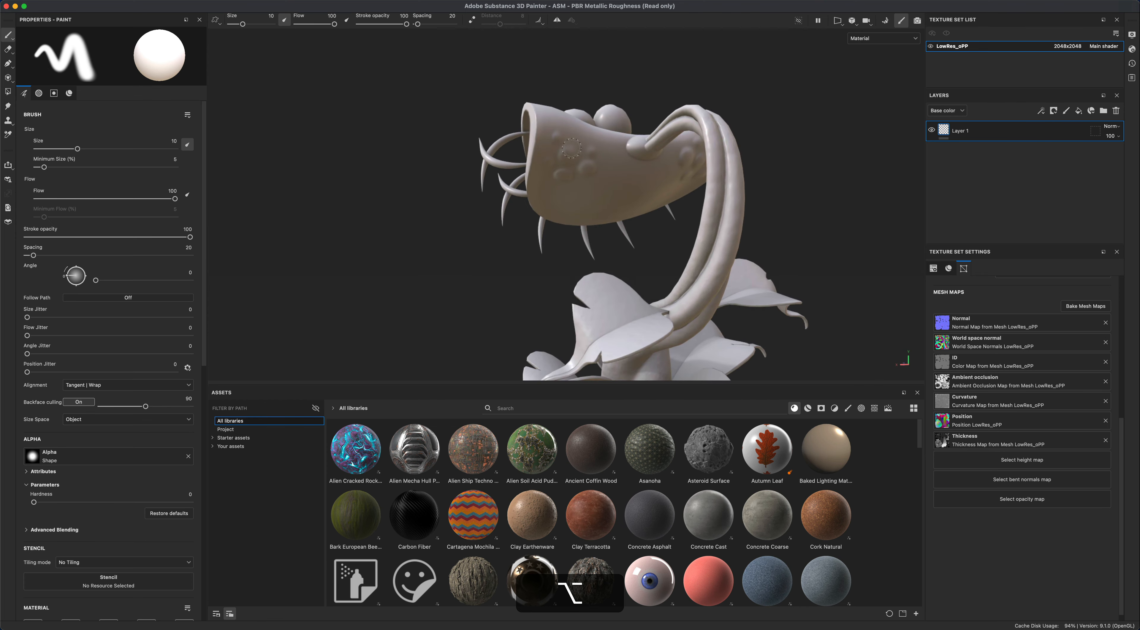
{"action": "left_click_drag", "start_coordinate": [780, 183], "coordinate": [802, 266], "text": "alt"}
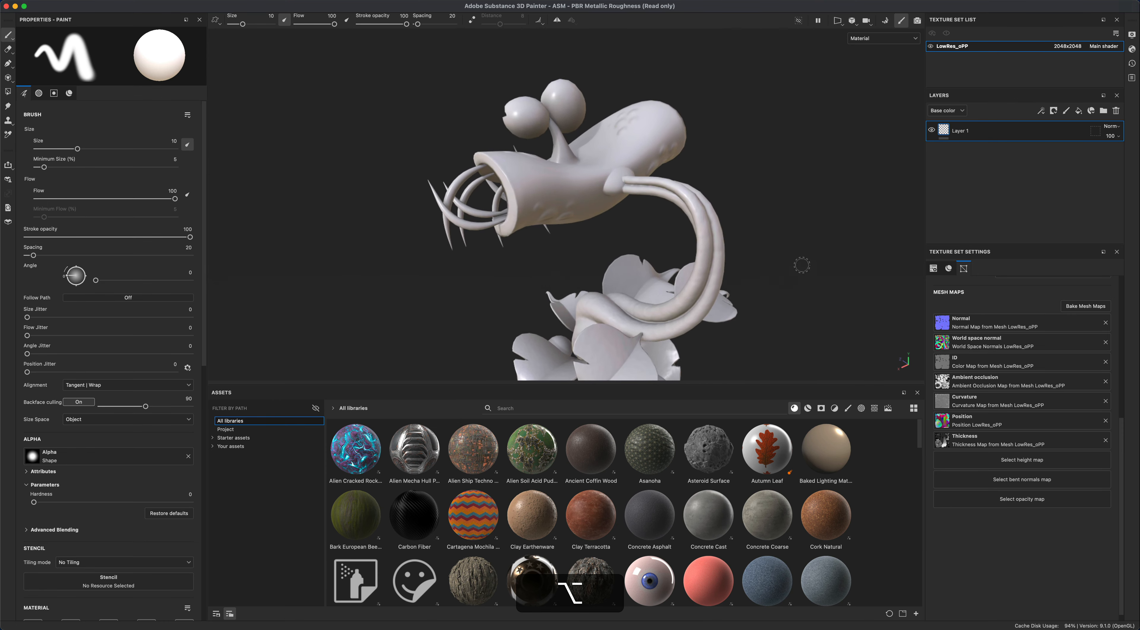
{"action": "middle_click_drag", "start_coordinate": [831, 201], "coordinate": [779, 240], "text": "alt"}
Show the mesh wireframe on the plant in black with a wireframe opacity of 47.
{"action": "left_click", "coordinate": [1132, 34]}
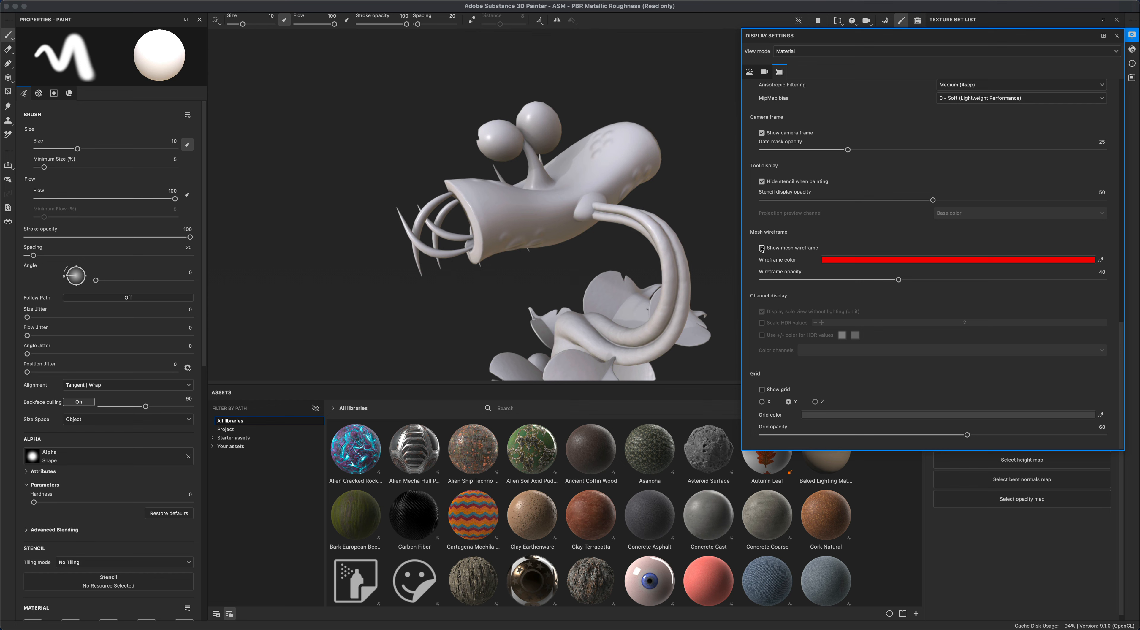
{"action": "left_click", "coordinate": [762, 247]}
{"action": "left_click", "coordinate": [893, 261]}
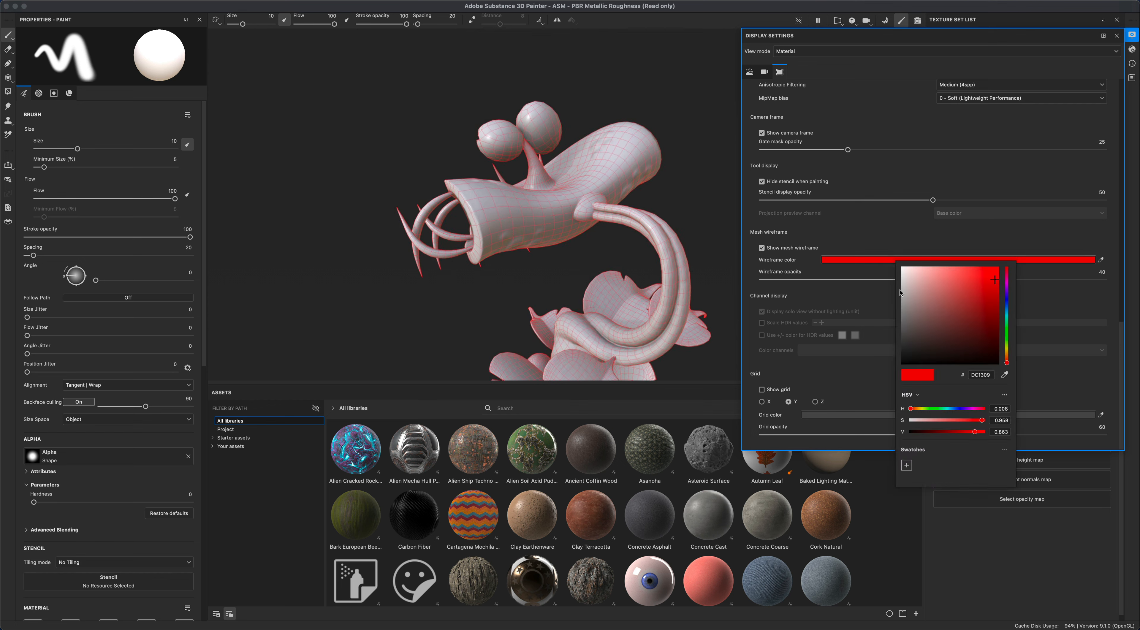
{"action": "left_click_drag", "start_coordinate": [926, 340], "coordinate": [888, 381]}
{"action": "left_click", "coordinate": [813, 288]}
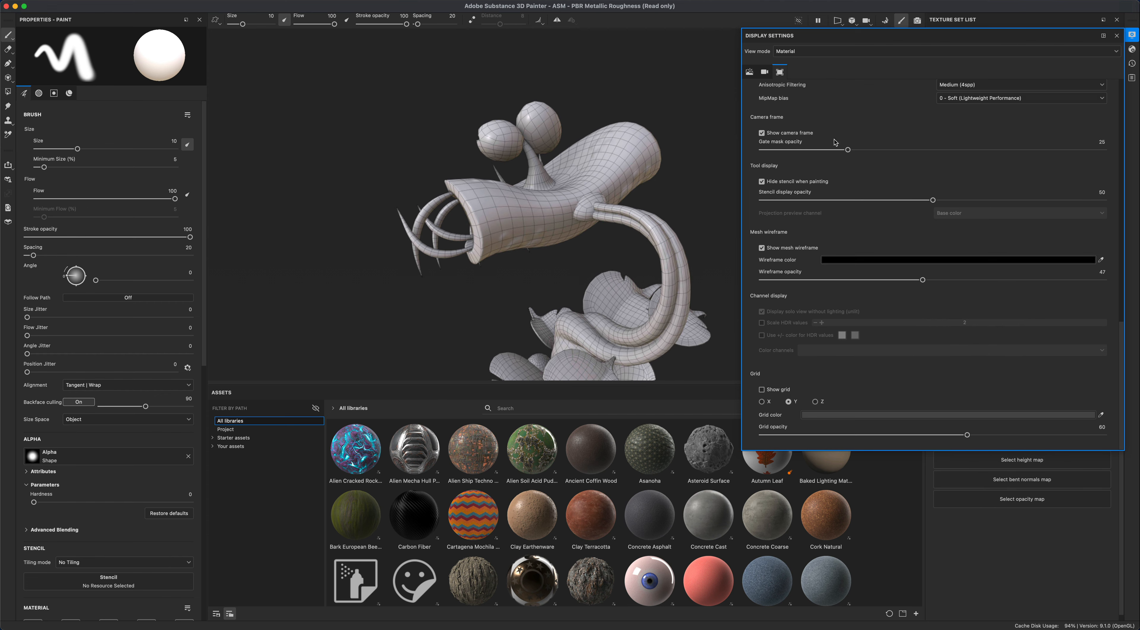
Check the wireframe topology around the plant, turn off the mesh wireframe and close the display settings.
{"action": "left_click_drag", "start_coordinate": [675, 215], "coordinate": [918, 185], "text": "alt"}
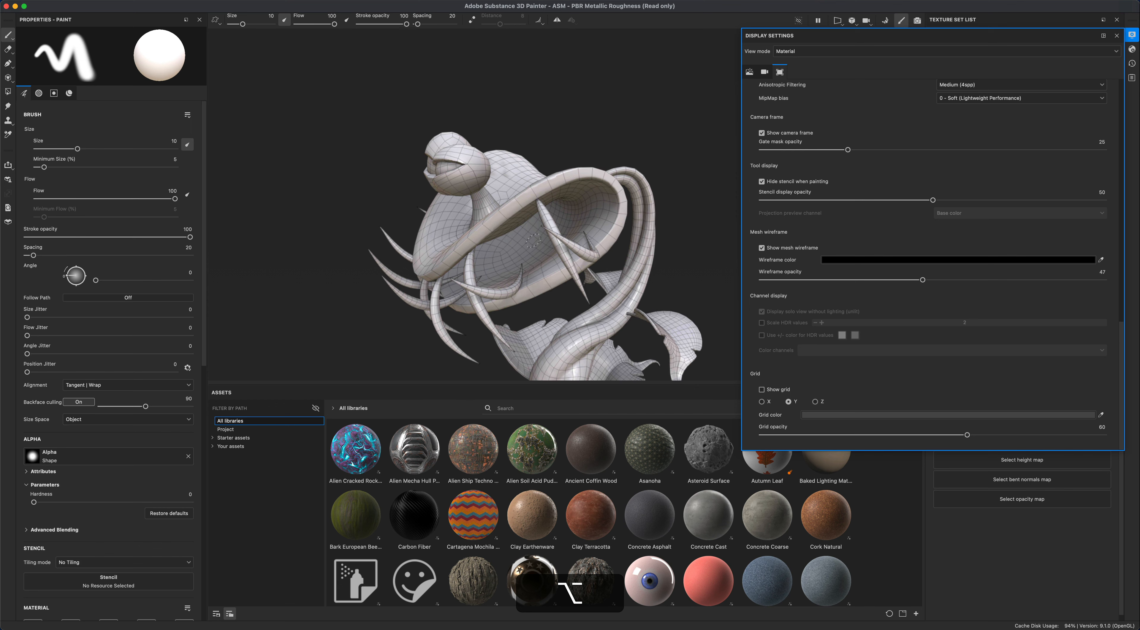
{"action": "left_click_drag", "start_coordinate": [328, 201], "coordinate": [378, 206], "text": "alt"}
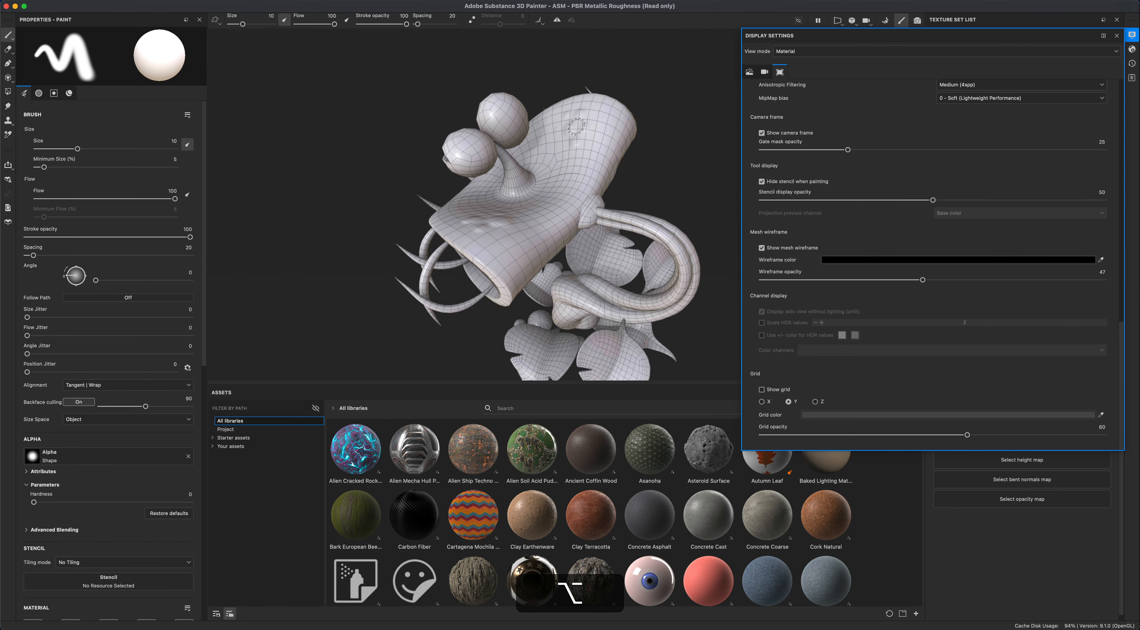
{"action": "left_click_drag", "start_coordinate": [576, 127], "coordinate": [728, 141], "text": "alt"}
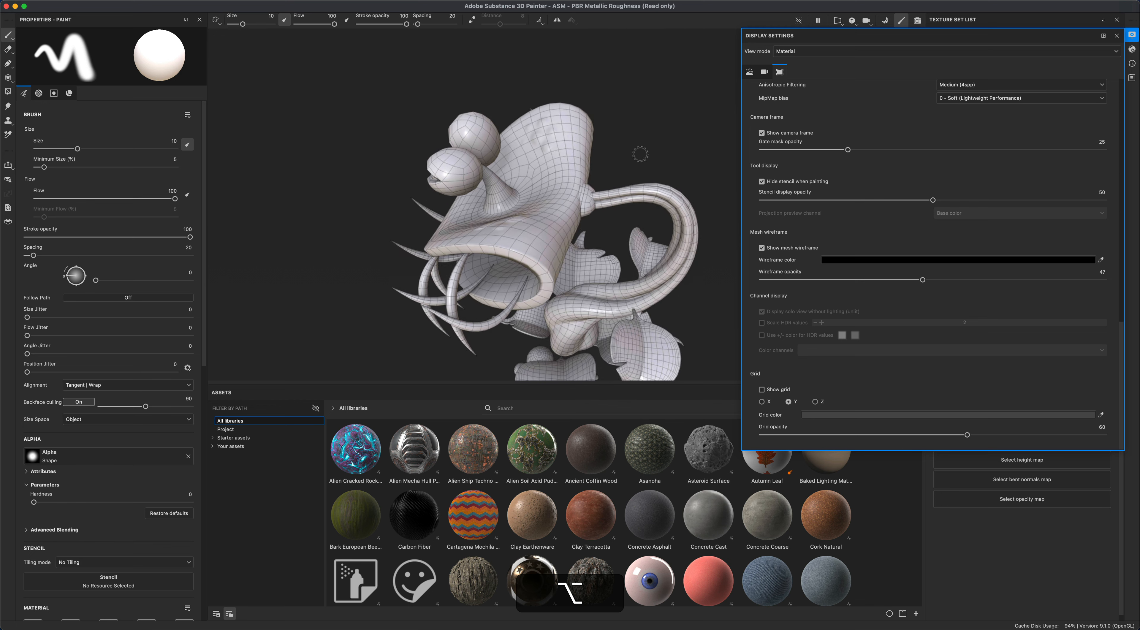
{"action": "left_click_drag", "start_coordinate": [640, 154], "coordinate": [666, 199], "text": "alt"}
{"action": "mouse_move", "coordinate": [408, 239]}
{"action": "left_mouse_down", "text": "alt"}
{"action": "mouse_move", "coordinate": [427, 214]}
{"action": "mouse_move", "coordinate": [489, 222]}
{"action": "mouse_move", "coordinate": [419, 328]}
{"action": "mouse_move", "coordinate": [402, 300]}
{"action": "mouse_move", "coordinate": [444, 223]}
{"action": "mouse_move", "coordinate": [399, 263]}
{"action": "mouse_move", "coordinate": [682, 264]}
{"action": "mouse_move", "coordinate": [466, 259]}
{"action": "mouse_move", "coordinate": [658, 260]}
{"action": "mouse_move", "coordinate": [593, 261]}
{"action": "mouse_move", "coordinate": [646, 265]}
{"action": "left_mouse_up", "text": "alt"}
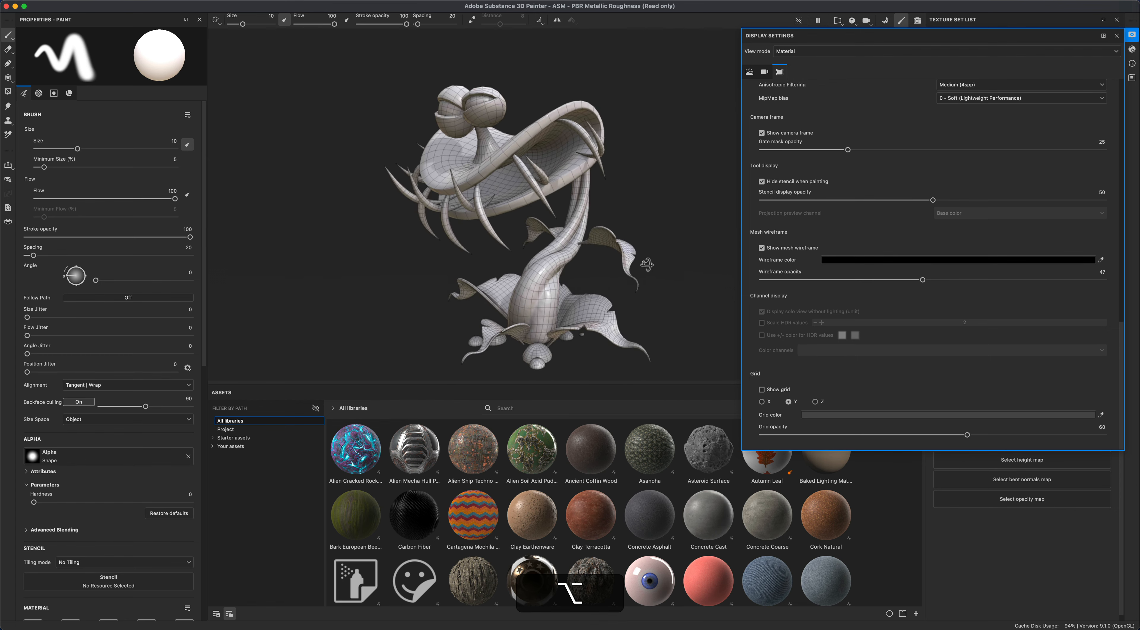
{"action": "left_click", "coordinate": [763, 248]}
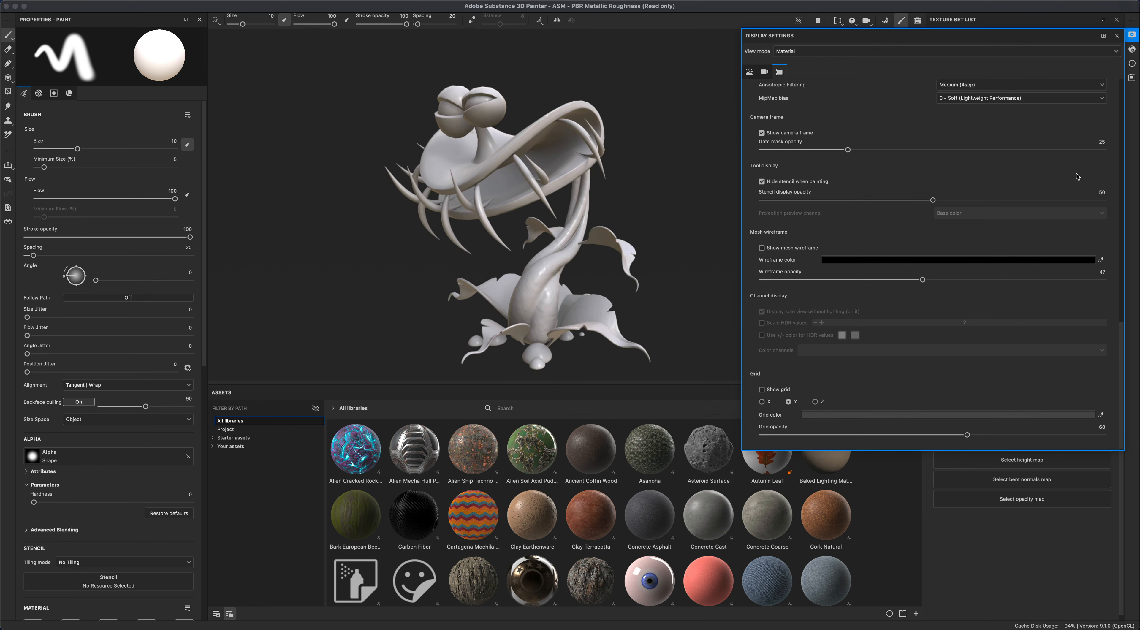
{"action": "left_click", "coordinate": [1132, 36]}
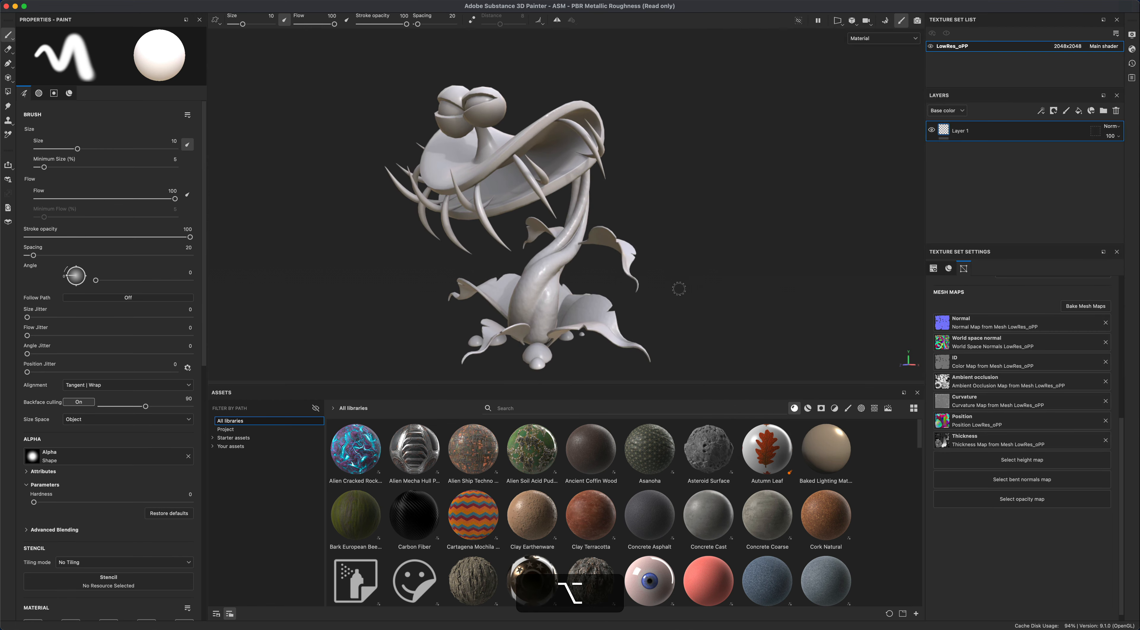
Examine the shaded plant without wireframe from its underside, rear, sides and front.
{"action": "left_click_drag", "start_coordinate": [679, 287], "coordinate": [617, 227], "text": "alt"}
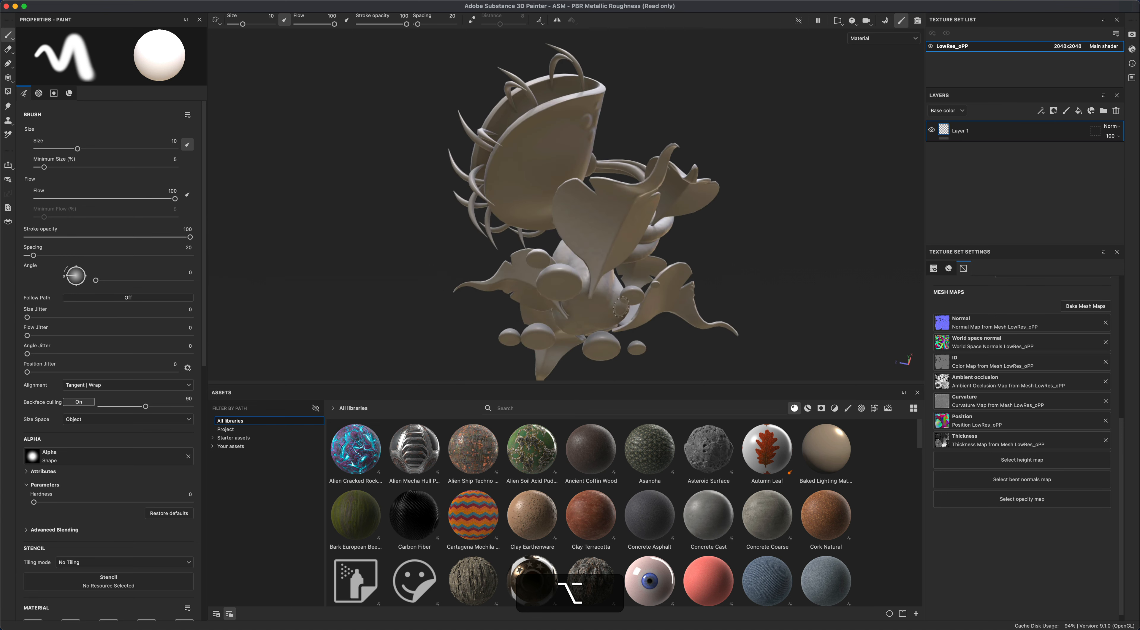
{"action": "left_click_drag", "start_coordinate": [751, 293], "coordinate": [606, 323], "text": "alt"}
{"action": "left_click_drag", "start_coordinate": [736, 329], "coordinate": [650, 256], "text": "alt"}
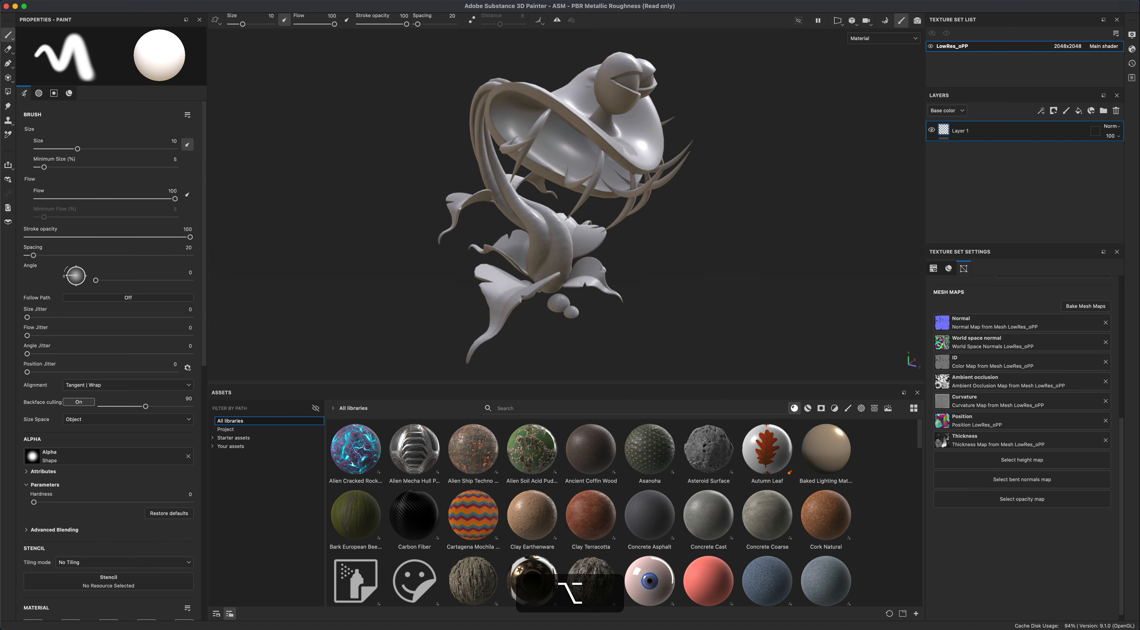
{"action": "left_click_drag", "start_coordinate": [679, 307], "coordinate": [574, 301], "text": "alt"}
{"action": "left_click_drag", "start_coordinate": [665, 330], "coordinate": [601, 263], "text": "alt"}
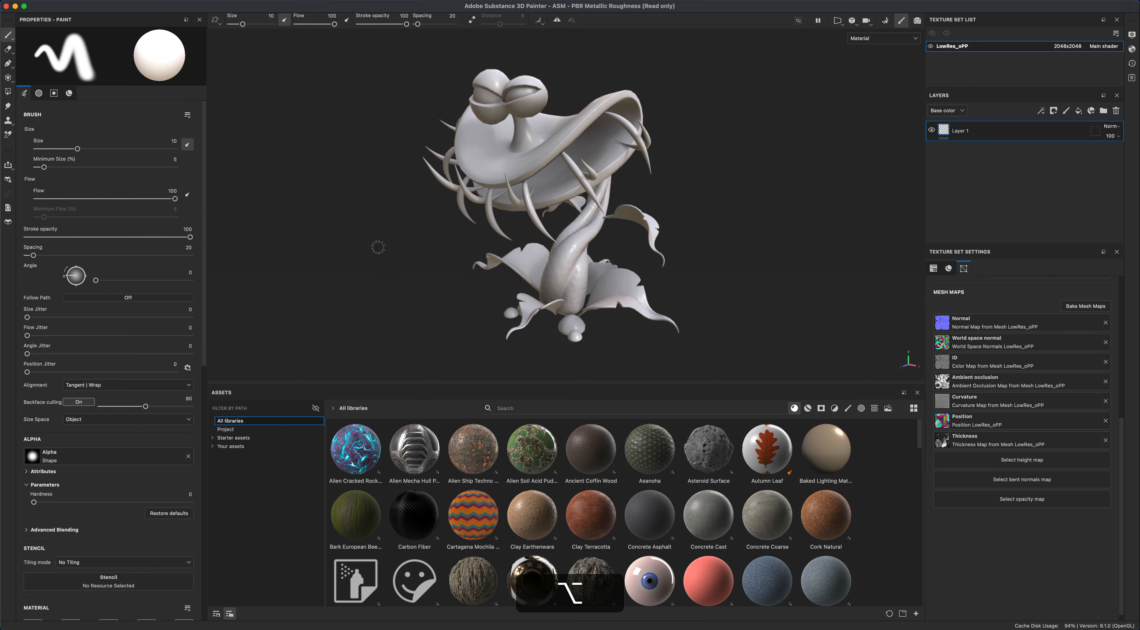
{"action": "left_click_drag", "start_coordinate": [377, 247], "coordinate": [715, 267], "text": "alt"}
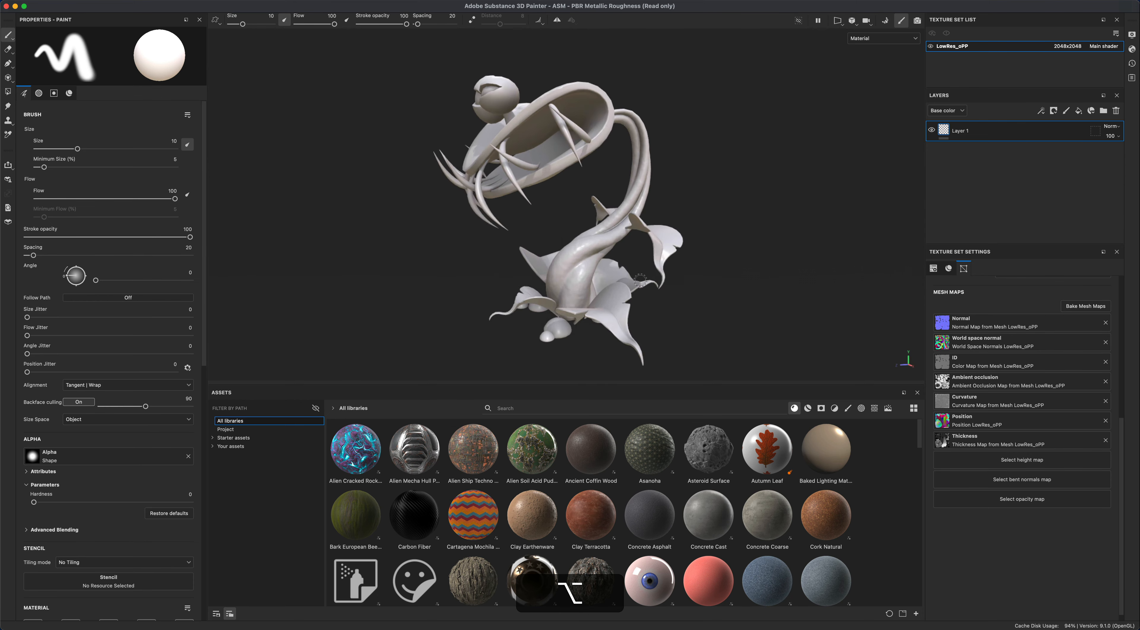
{"action": "left_click_drag", "start_coordinate": [640, 280], "coordinate": [761, 287], "text": "alt"}
{"action": "right_click_drag", "start_coordinate": [761, 288], "coordinate": [697, 248], "text": "alt"}
{"action": "middle_click_drag", "start_coordinate": [696, 248], "coordinate": [709, 267], "text": "alt"}
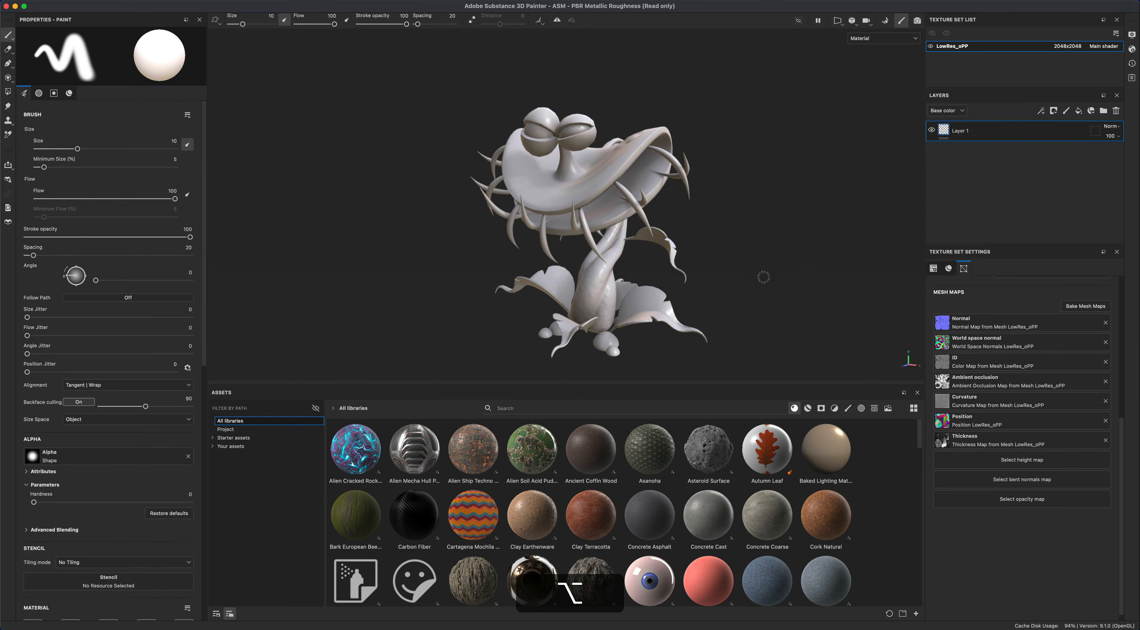
{"action": "right_click_drag", "start_coordinate": [715, 260], "coordinate": [752, 272], "text": "alt"}
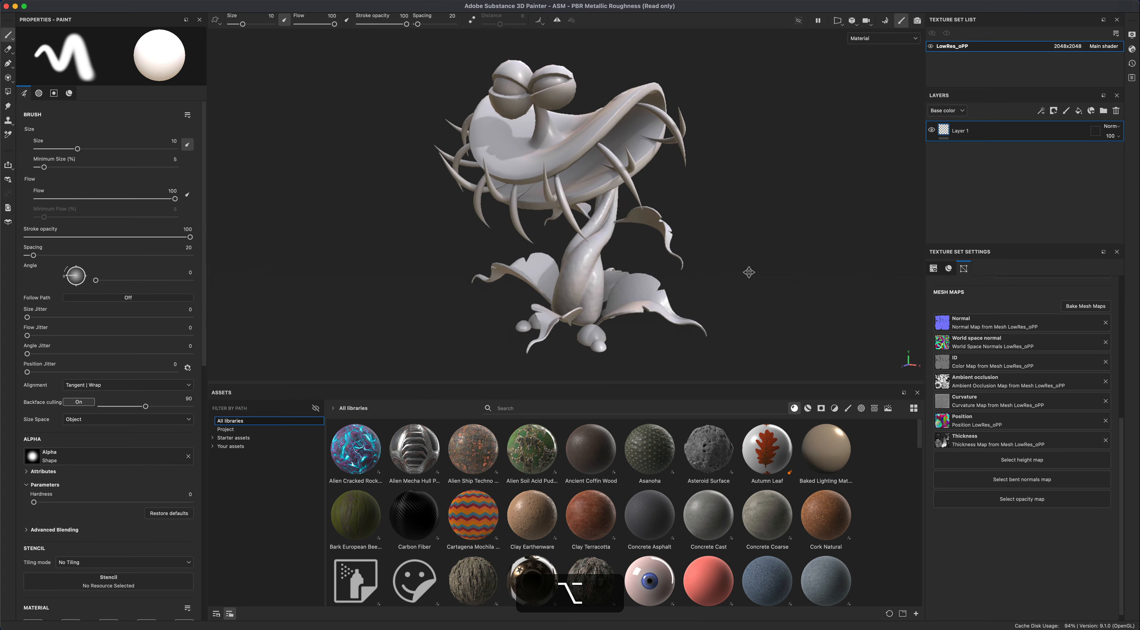
{"action": "left_click_drag", "start_coordinate": [734, 285], "coordinate": [678, 224], "text": "alt"}
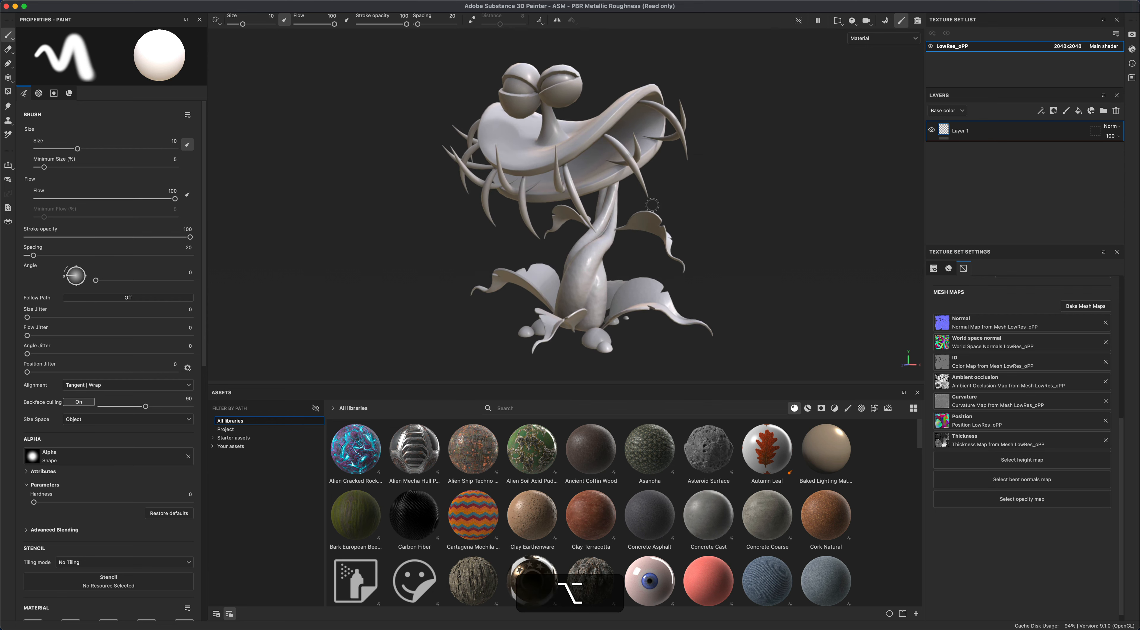
Delete the empty paint layer and add a fill layer in its place.
{"action": "left_click_drag", "start_coordinate": [689, 272], "coordinate": [750, 244], "text": "alt"}
{"action": "middle_click_drag", "start_coordinate": [751, 244], "coordinate": [749, 242], "text": "alt"}
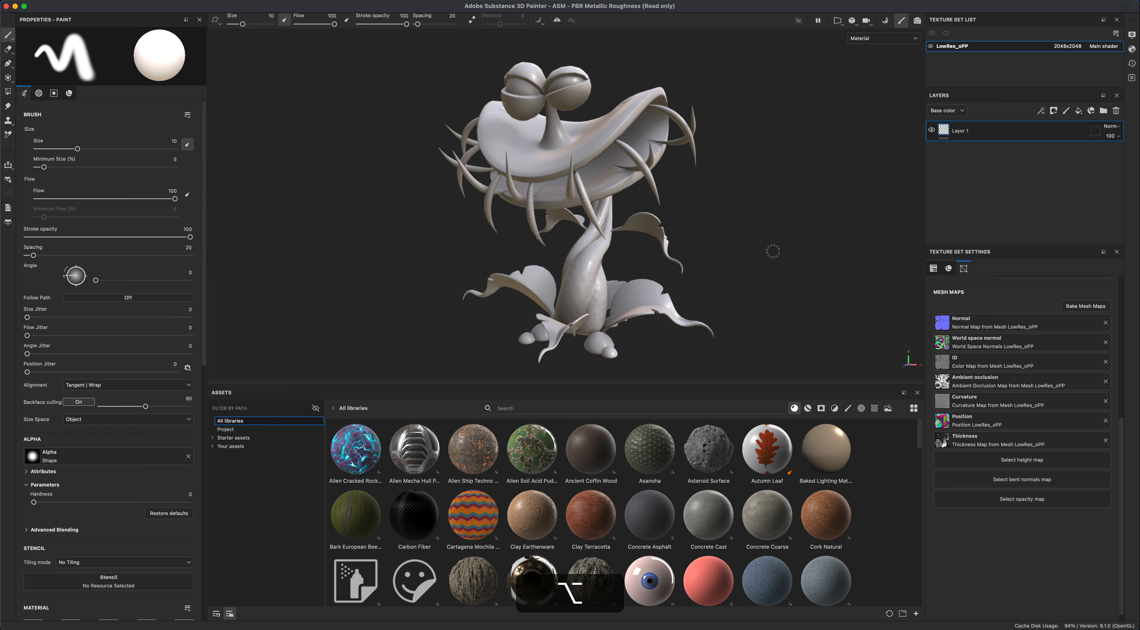
{"action": "left_click_drag", "start_coordinate": [771, 249], "coordinate": [756, 245], "text": "alt"}
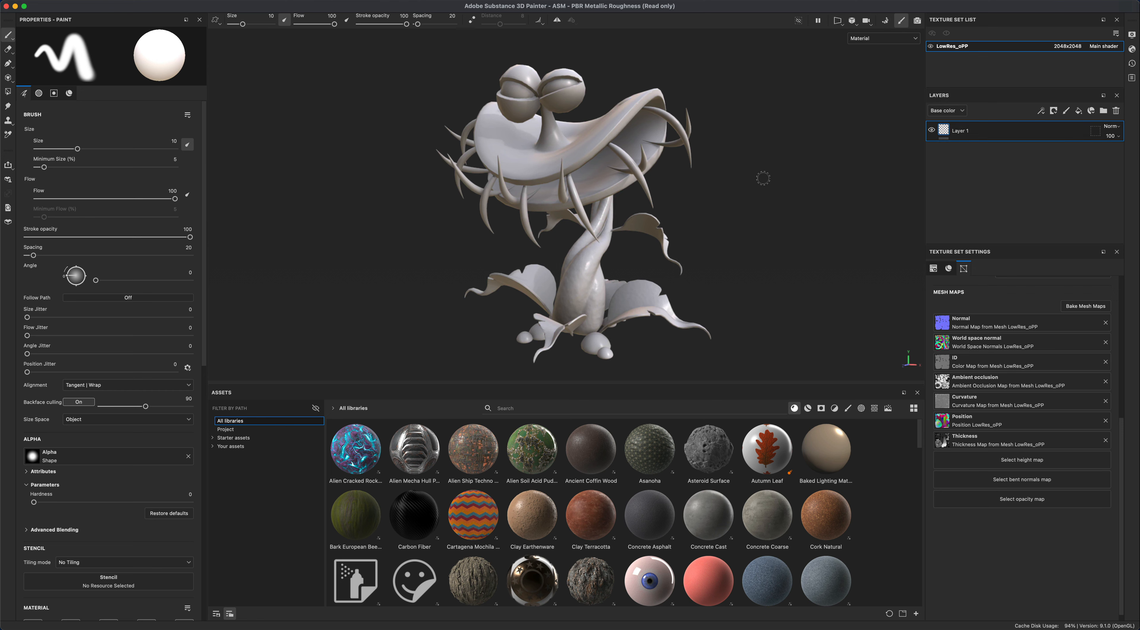
{"action": "left_click_drag", "start_coordinate": [769, 225], "coordinate": [758, 231], "text": "alt"}
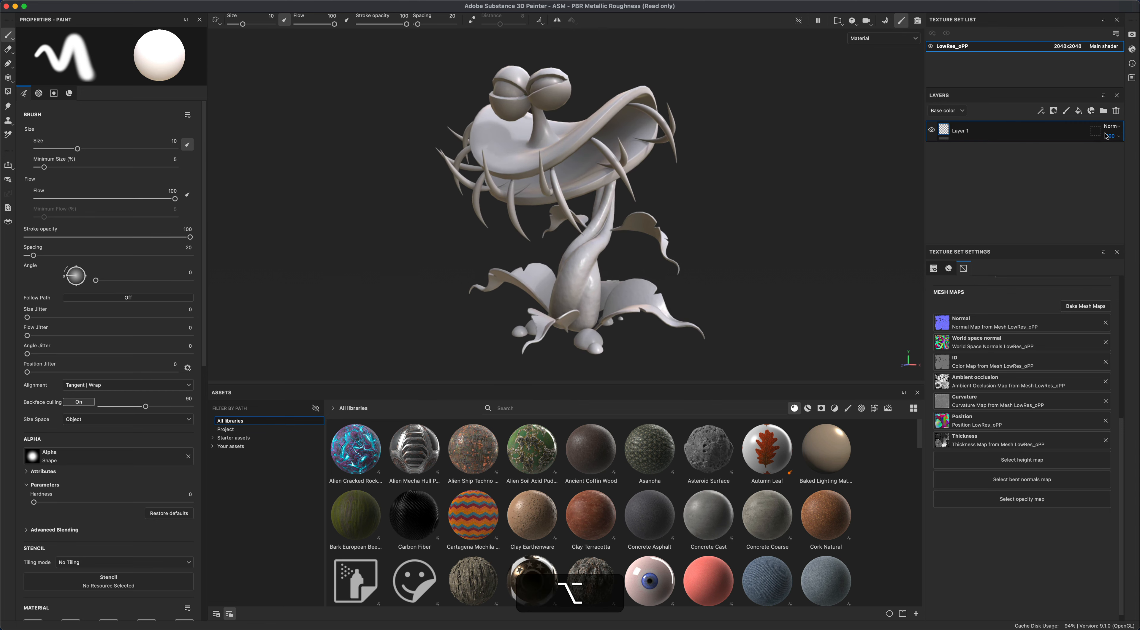
{"action": "left_click", "coordinate": [1117, 111]}
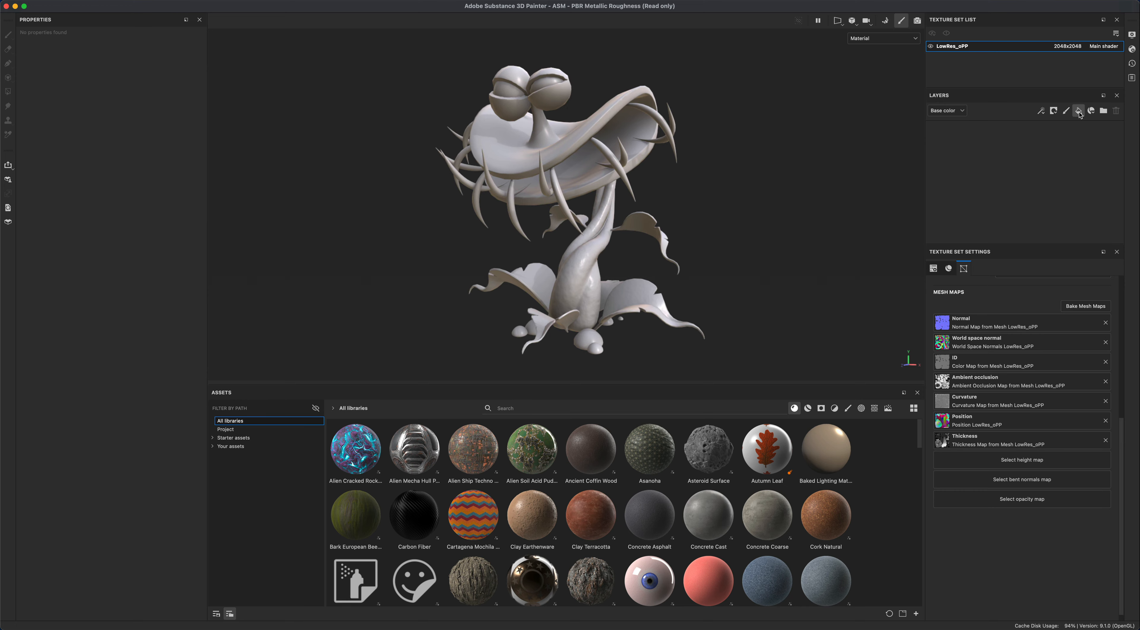
{"action": "left_click", "coordinate": [1079, 110]}
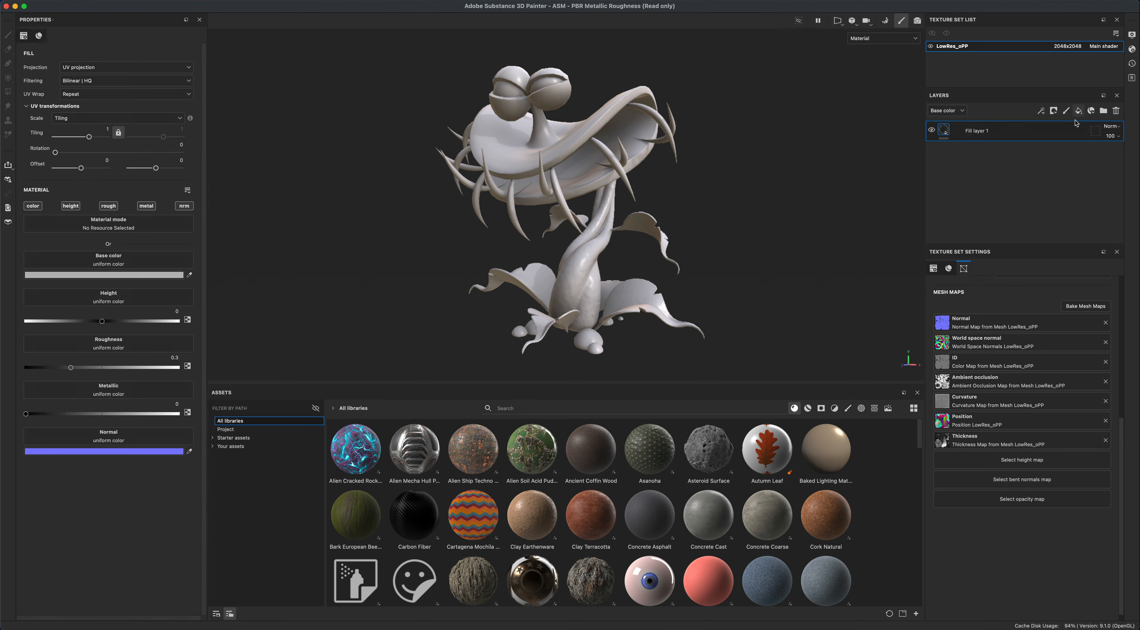
Apply the Asteroid Surface material to the whole plant as a new layer above the plain fill layer.
{"action": "left_click_drag", "start_coordinate": [761, 286], "coordinate": [766, 290], "text": "alt"}
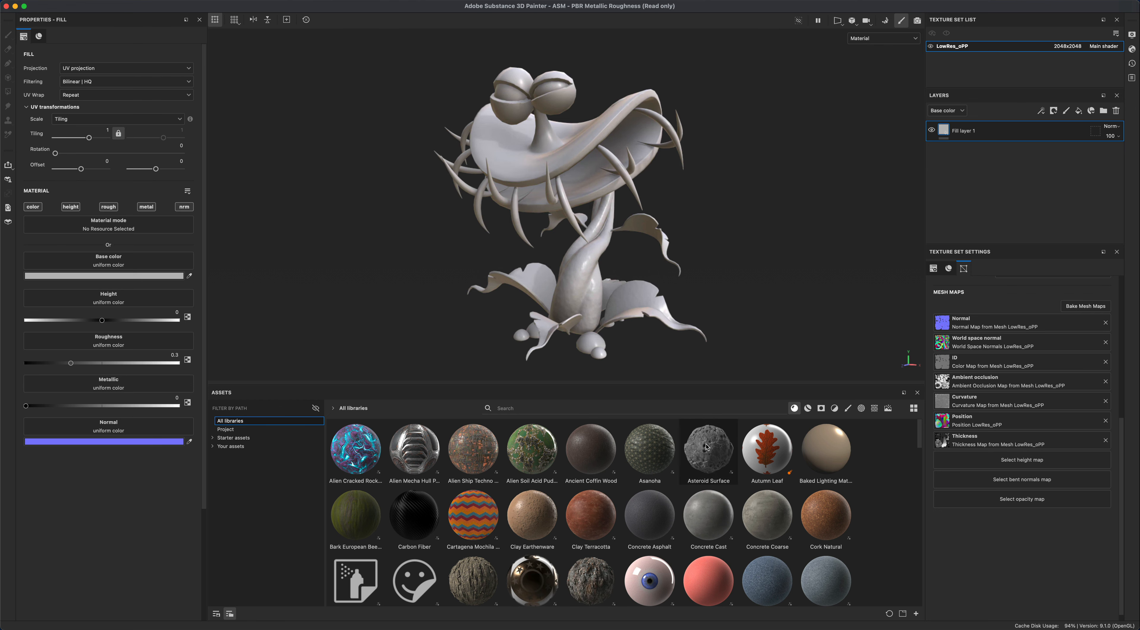
{"action": "left_click_drag", "start_coordinate": [707, 446], "coordinate": [594, 342]}
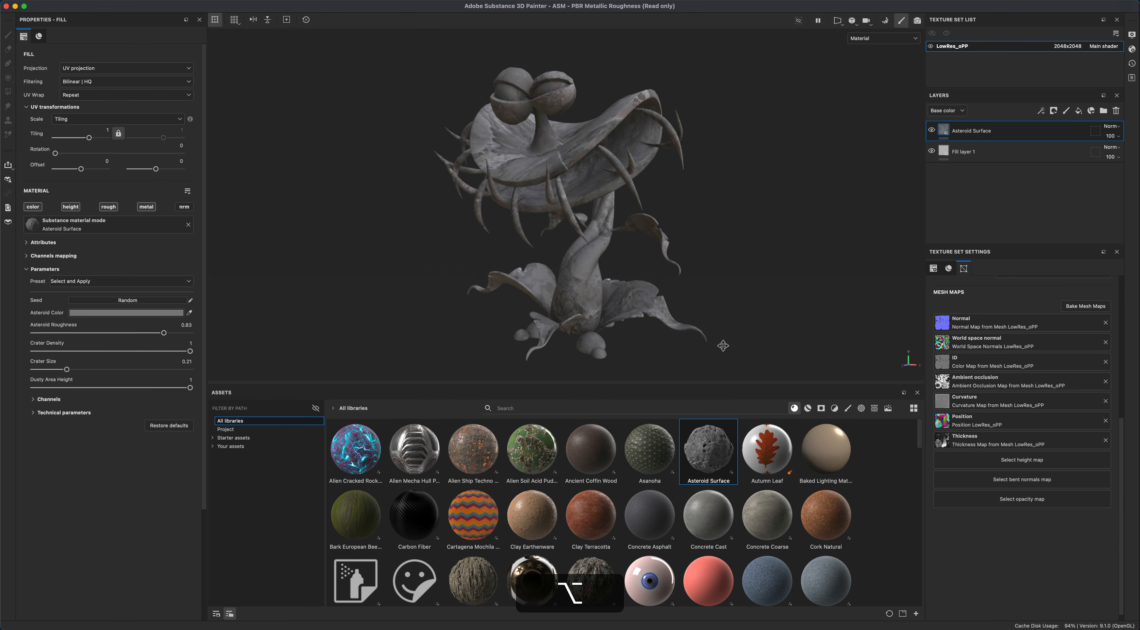
{"action": "left_click_drag", "start_coordinate": [723, 347], "coordinate": [692, 360], "text": "alt"}
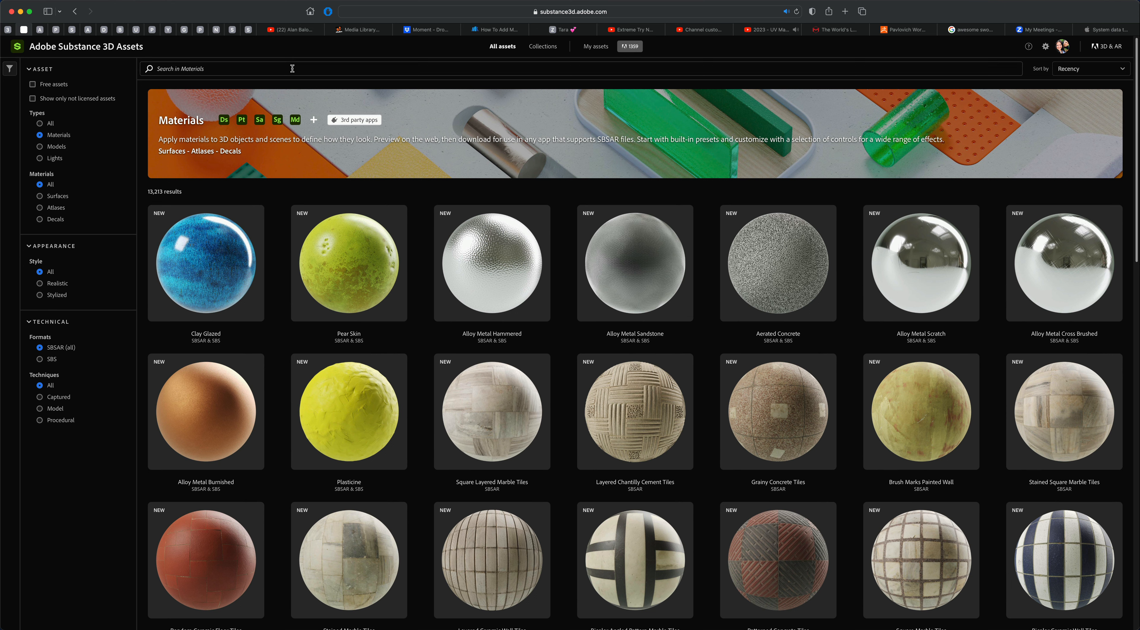
Switch to the Substance 3D Assets website, search the materials for "asteroid" and clear that search term.
{"action": "type", "text": "asteroid"}
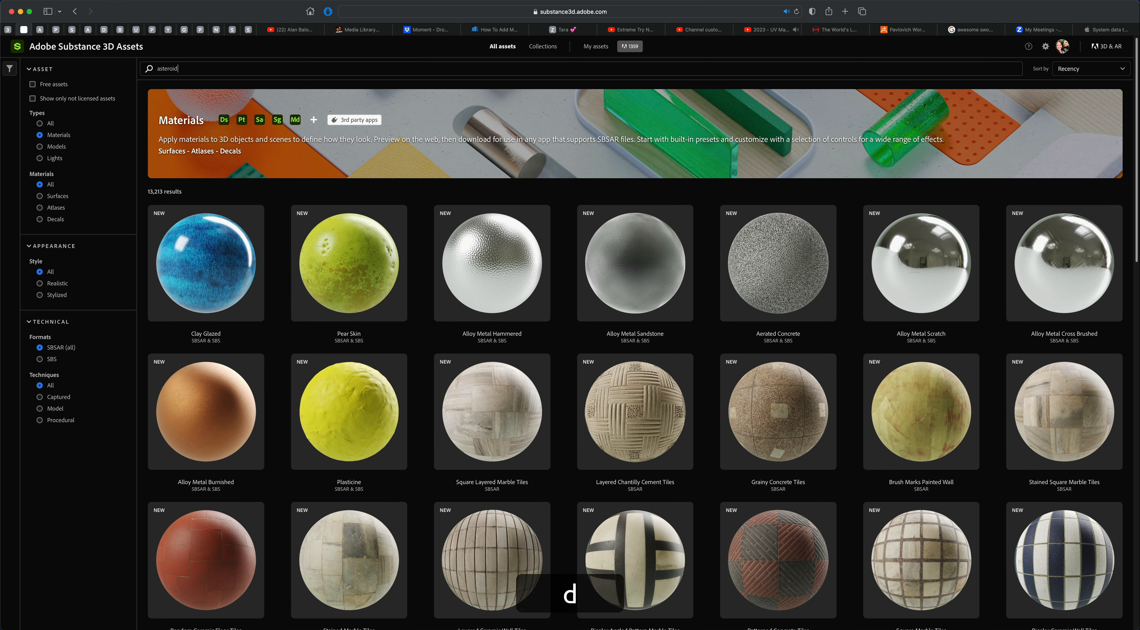
{"action": "key", "text": "Return"}
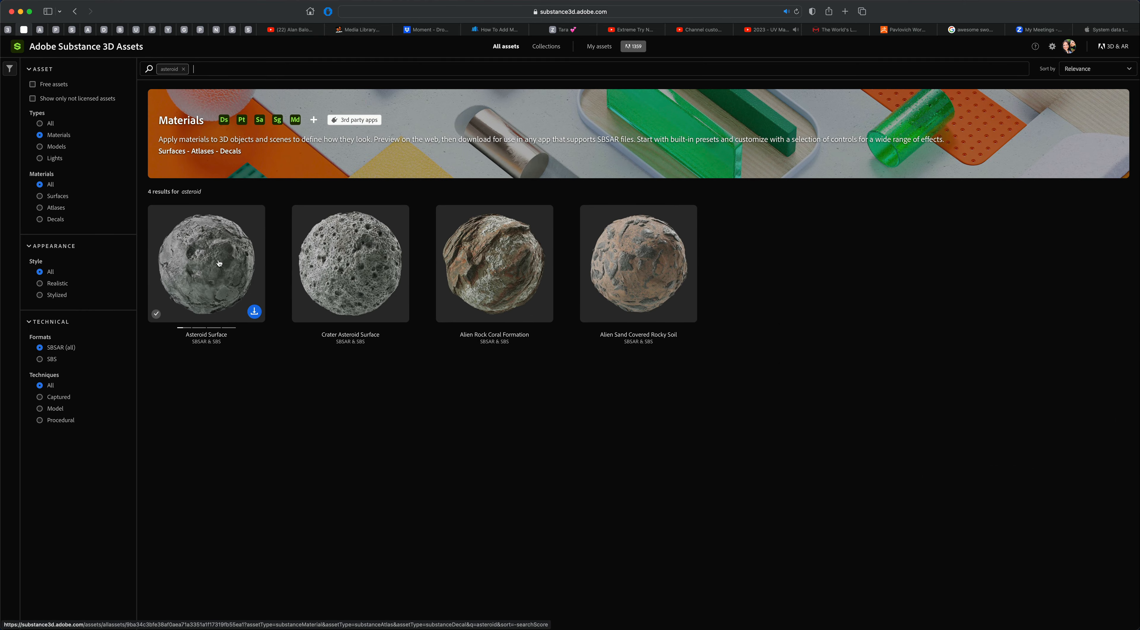
{"action": "left_click", "coordinate": [184, 70]}
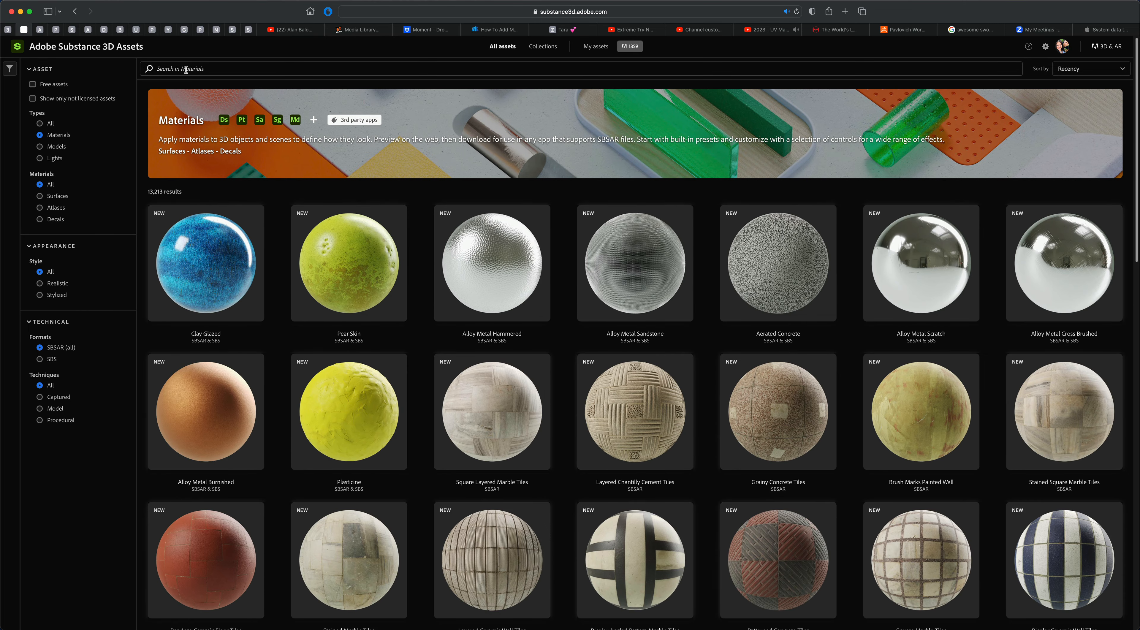
Search the materials for "rocks" and browse through the rock surfaces.
{"action": "type", "text": "rocks"}
{"action": "key", "text": "Return"}
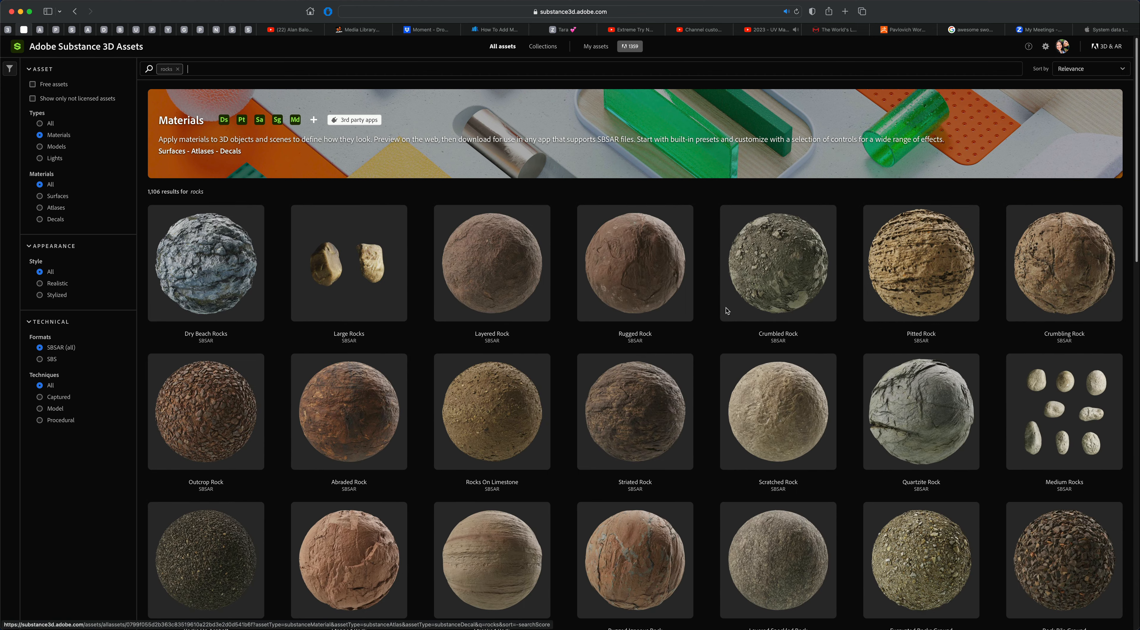
{"action": "scroll", "coordinate": [694, 347], "scroll_direction": "down", "scroll_amount": 4}
{"action": "scroll", "coordinate": [694, 348], "scroll_direction": "down", "scroll_amount": 10}
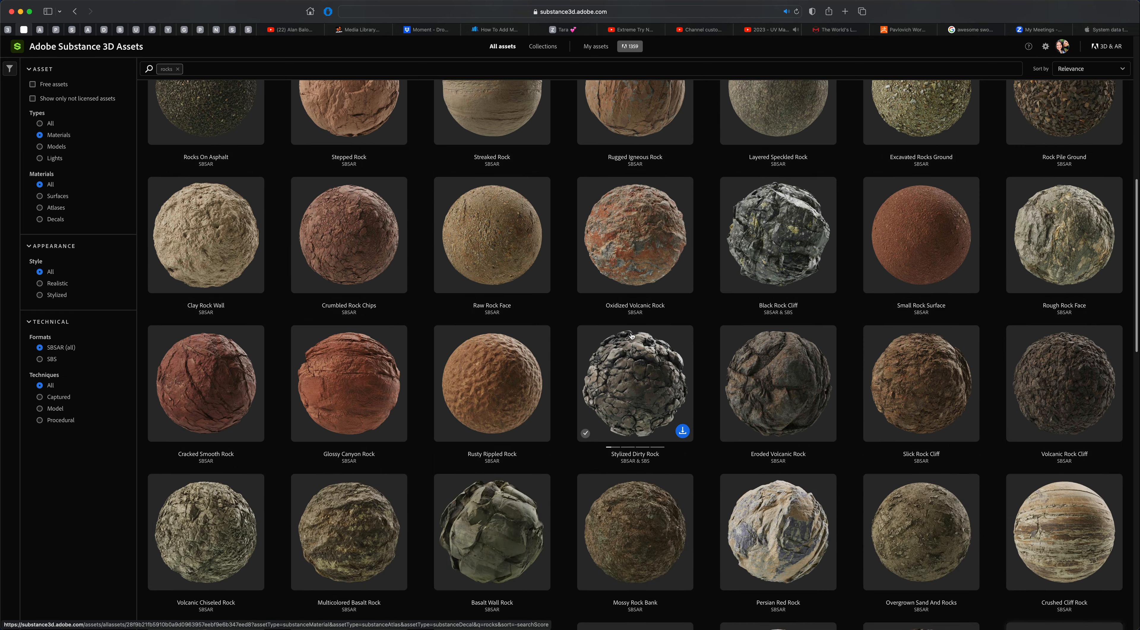
{"action": "scroll", "coordinate": [474, 315], "scroll_direction": "down", "scroll_amount": 10}
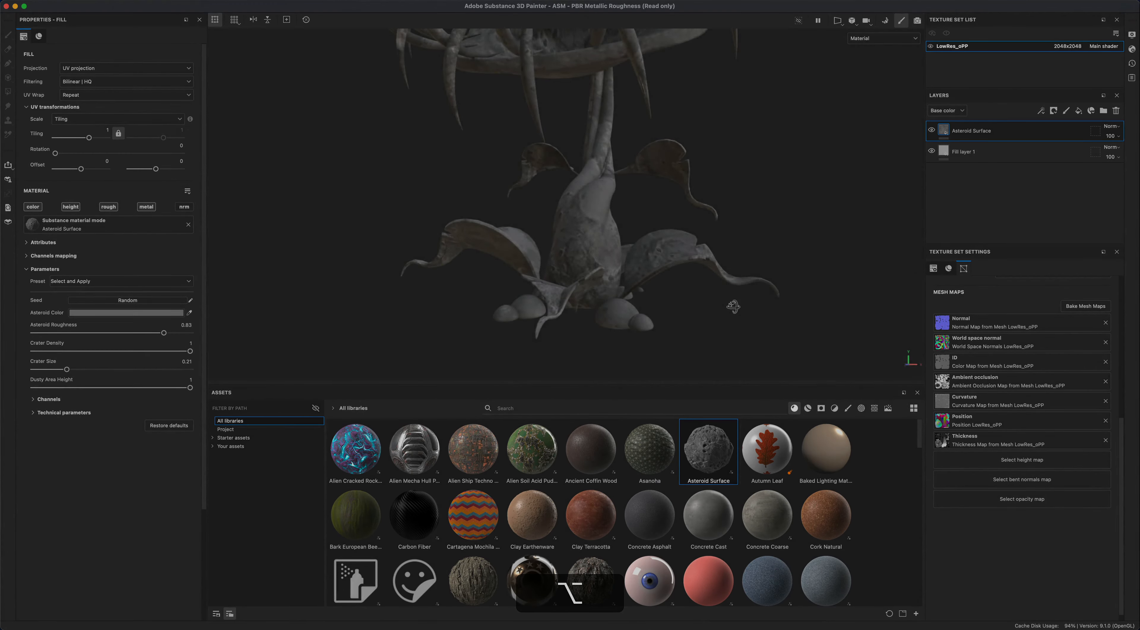
Switch back to Substance 3D Painter and add a black mask to the Asteroid Surface layer.
{"action": "left_click_drag", "start_coordinate": [720, 303], "coordinate": [652, 390], "text": "alt"}
{"action": "left_click_drag", "start_coordinate": [824, 278], "coordinate": [841, 266], "text": "alt"}
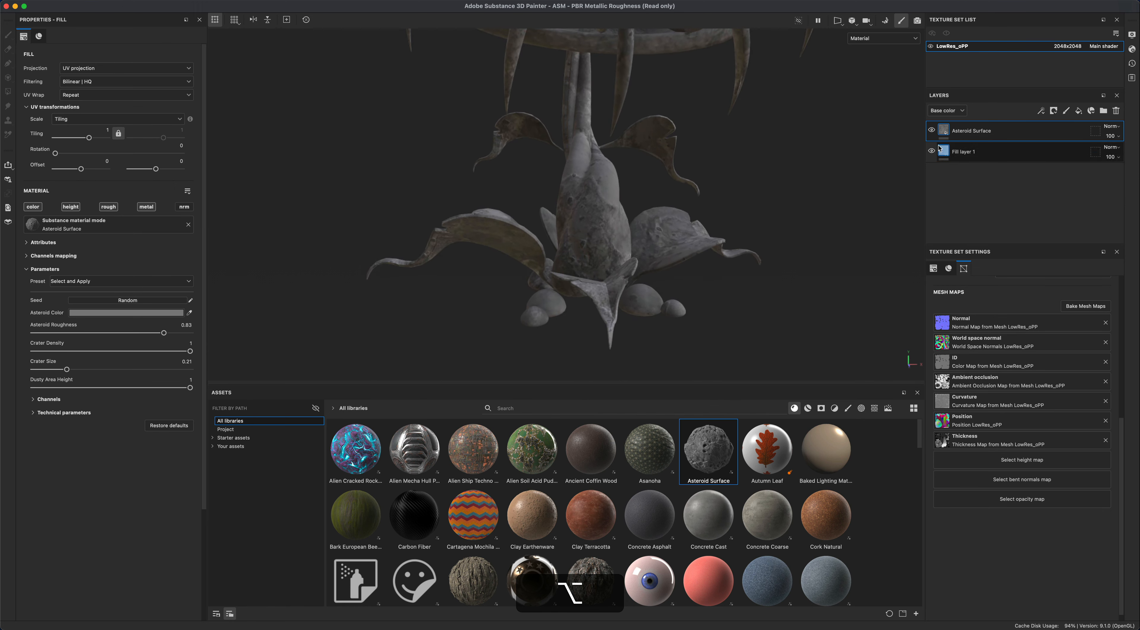
{"action": "right_click", "coordinate": [945, 132]}
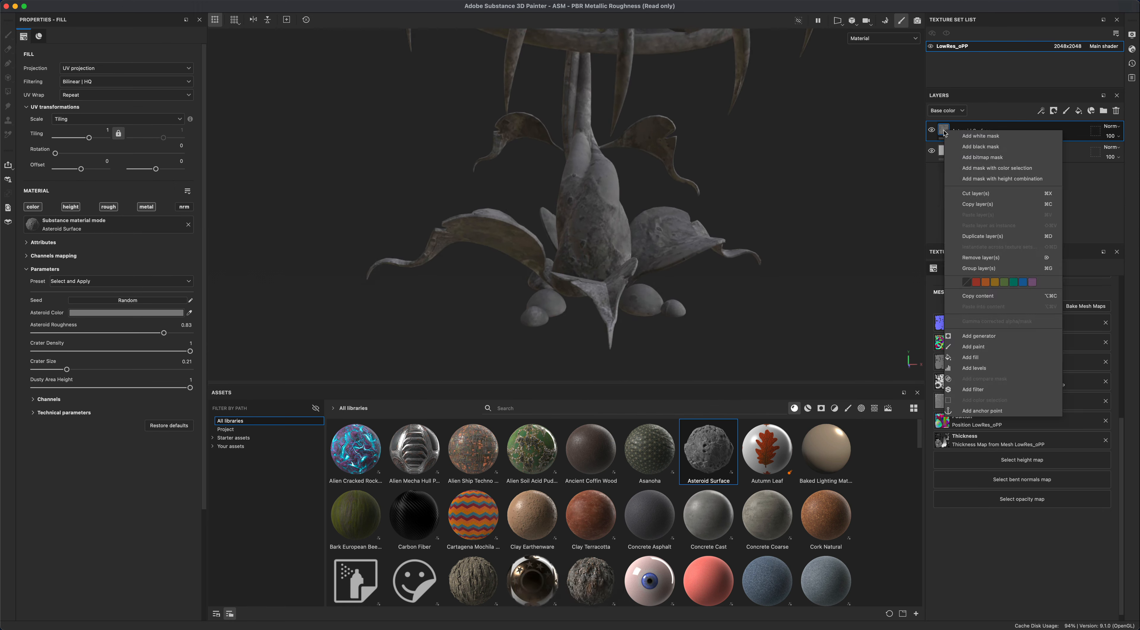
{"action": "left_click", "coordinate": [958, 148]}
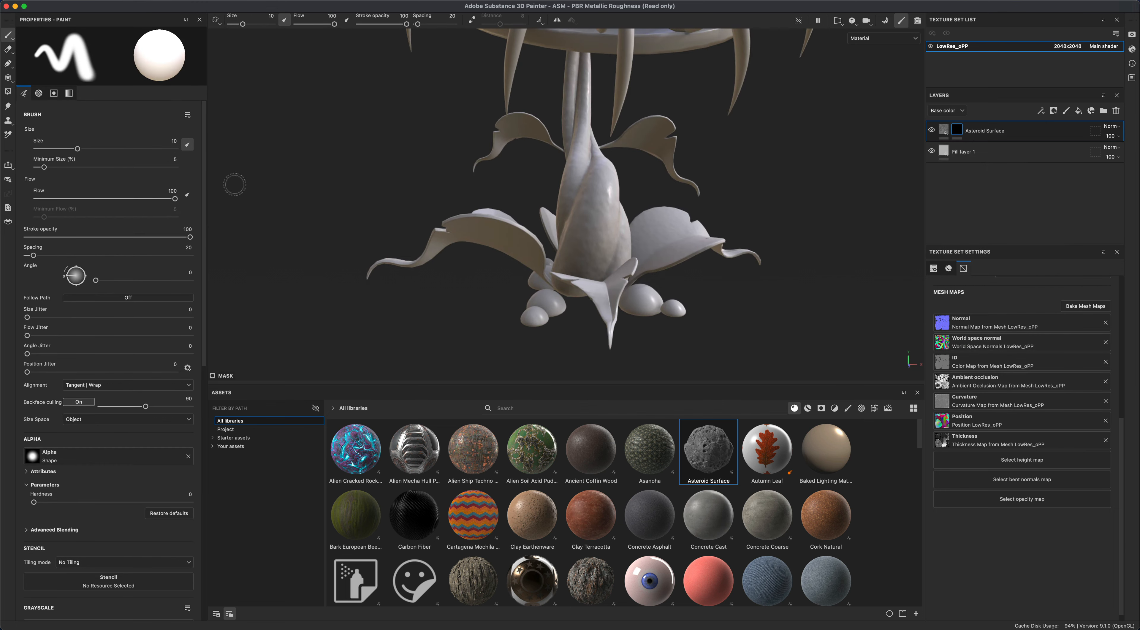
Reveal the asteroid material on the rocks around the plant's base using Polygon Fill in mesh mode, and return to the Paint tool.
{"action": "left_click", "coordinate": [8, 92]}
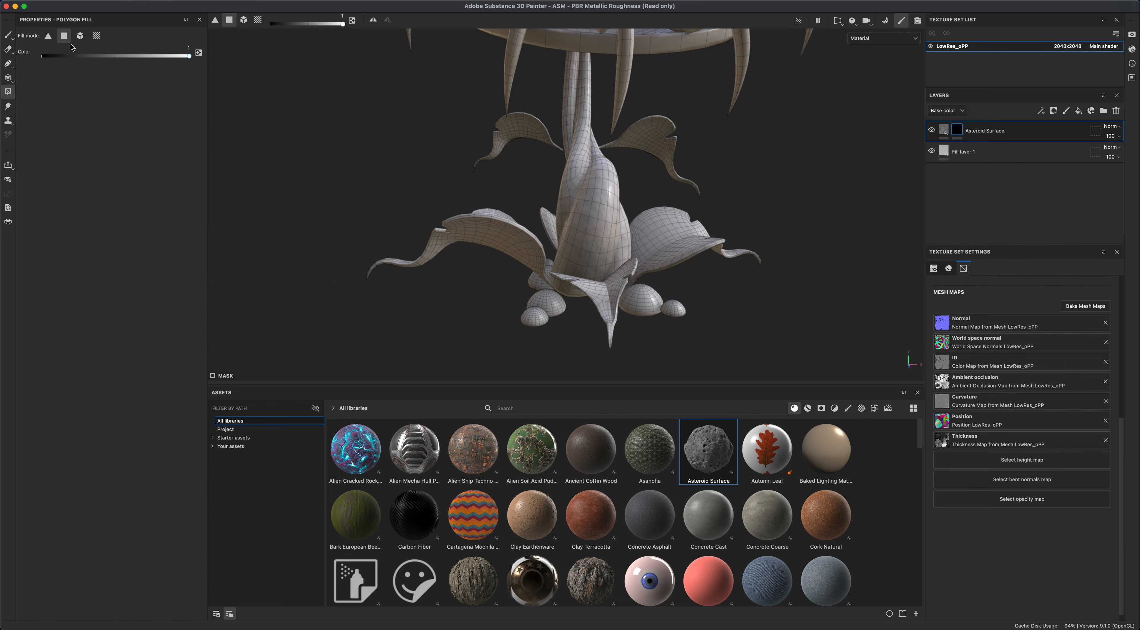
{"action": "left_click", "coordinate": [80, 37]}
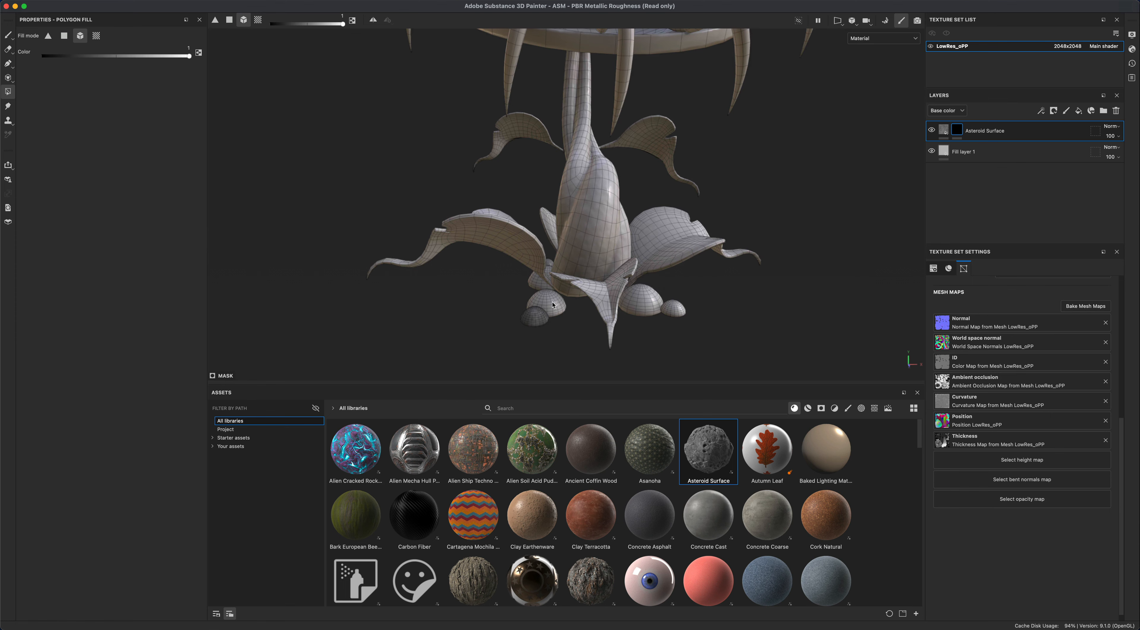
{"action": "left_click_drag", "start_coordinate": [604, 345], "coordinate": [547, 339], "text": "alt"}
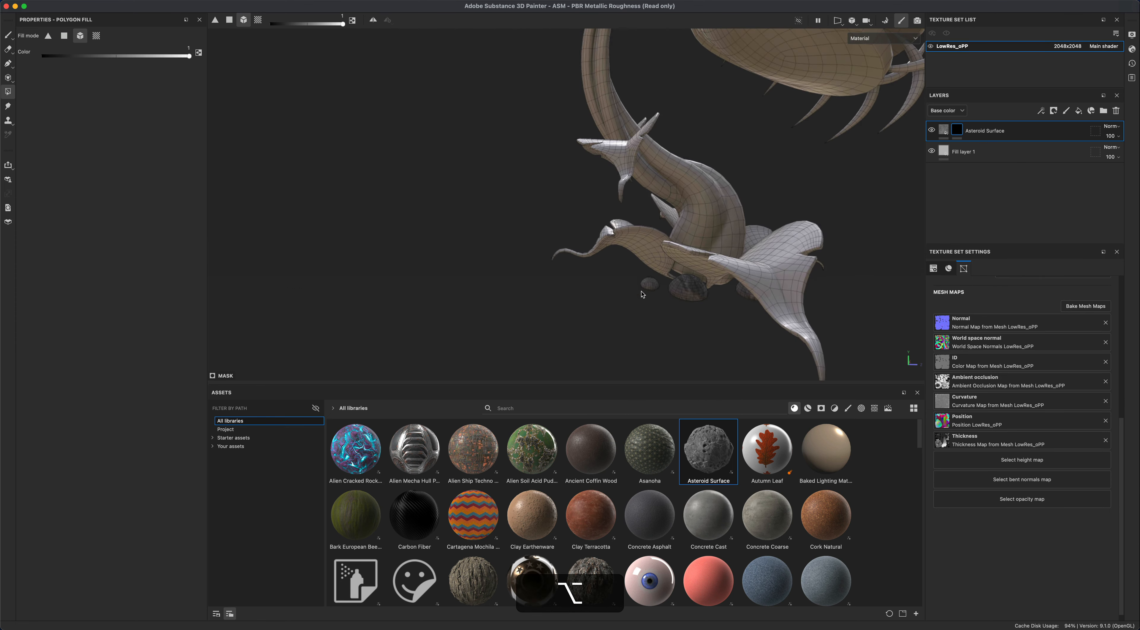
{"action": "left_click_drag", "start_coordinate": [643, 294], "coordinate": [597, 239], "text": "alt"}
{"action": "left_click_drag", "start_coordinate": [529, 307], "coordinate": [619, 325], "text": "alt"}
{"action": "left_click", "coordinate": [8, 35]}
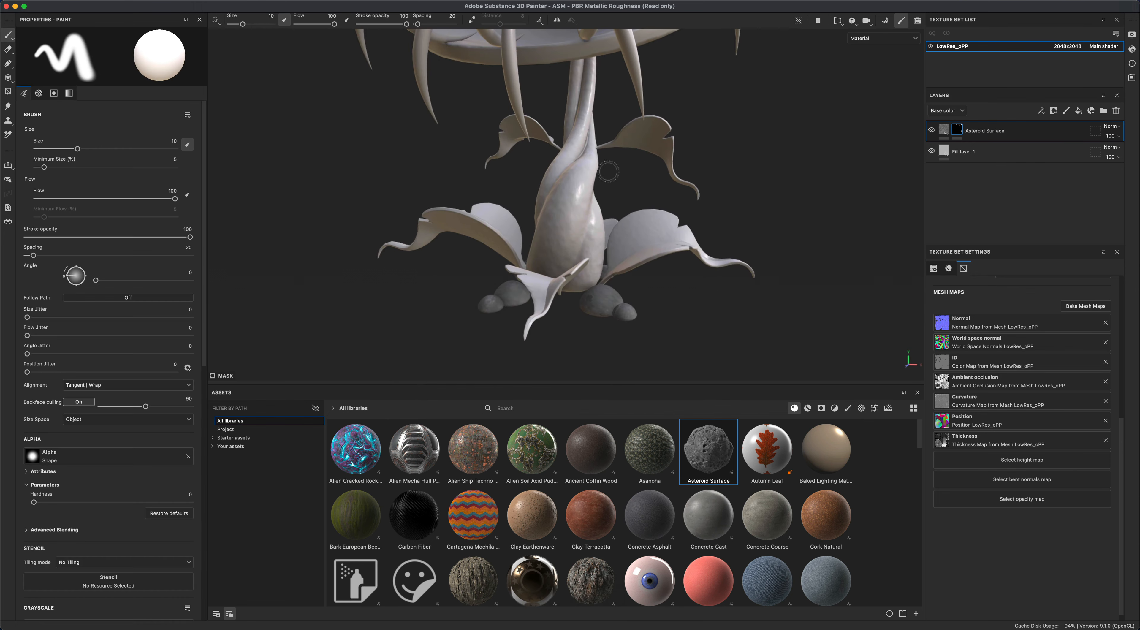
Set the Asteroid Surface layer's UV tiling to 2 for the rocks at the plant's base.
{"action": "mouse_move", "coordinate": [736, 341]}
{"action": "left_mouse_down", "text": "alt"}
{"action": "mouse_move", "coordinate": [740, 315]}
{"action": "mouse_move", "coordinate": [604, 314]}
{"action": "mouse_move", "coordinate": [748, 323]}
{"action": "mouse_move", "coordinate": [791, 248]}
{"action": "left_mouse_up", "text": "alt"}
{"action": "mouse_move", "coordinate": [790, 248]}
{"action": "right_mouse_down", "text": "shift"}
{"action": "mouse_move", "coordinate": [756, 249]}
{"action": "mouse_move", "coordinate": [791, 238]}
{"action": "right_mouse_up", "text": "shift"}
{"action": "middle_click_drag", "start_coordinate": [784, 265], "coordinate": [788, 270], "text": "alt"}
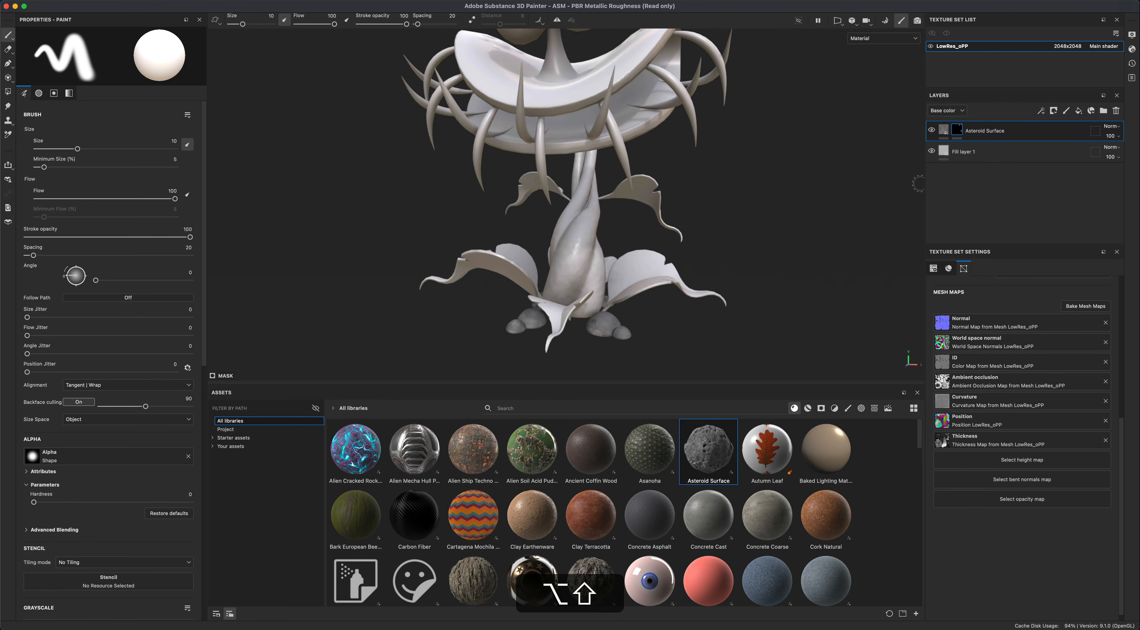
{"action": "left_click", "coordinate": [942, 132]}
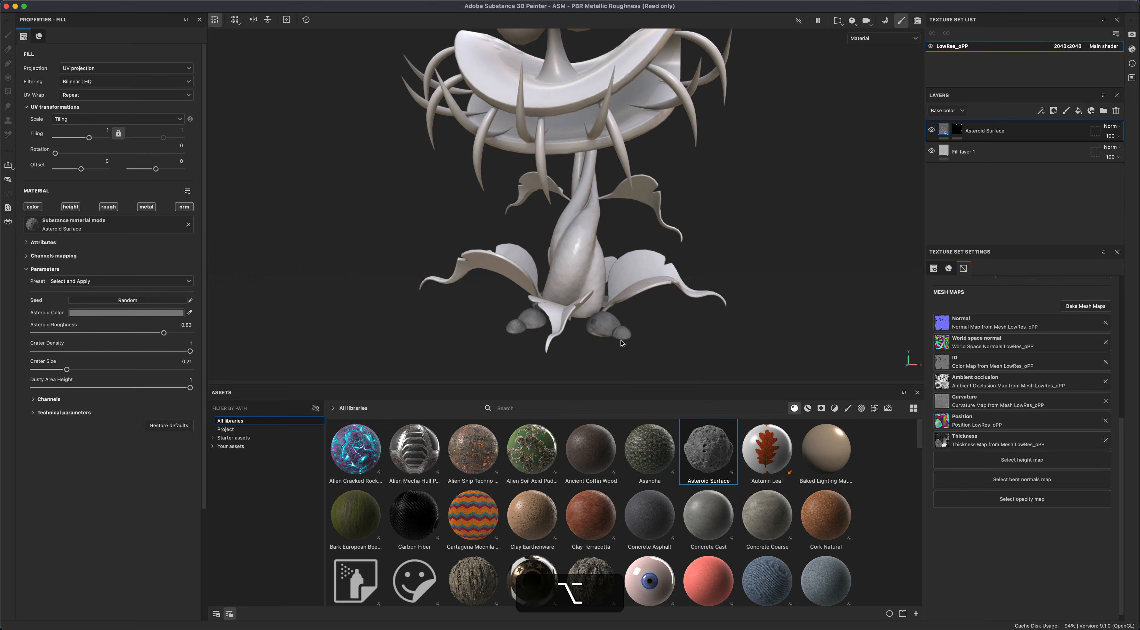
{"action": "middle_click_drag", "start_coordinate": [613, 357], "coordinate": [631, 292], "text": "alt"}
{"action": "right_click_drag", "start_coordinate": [631, 293], "coordinate": [284, 288], "text": "alt"}
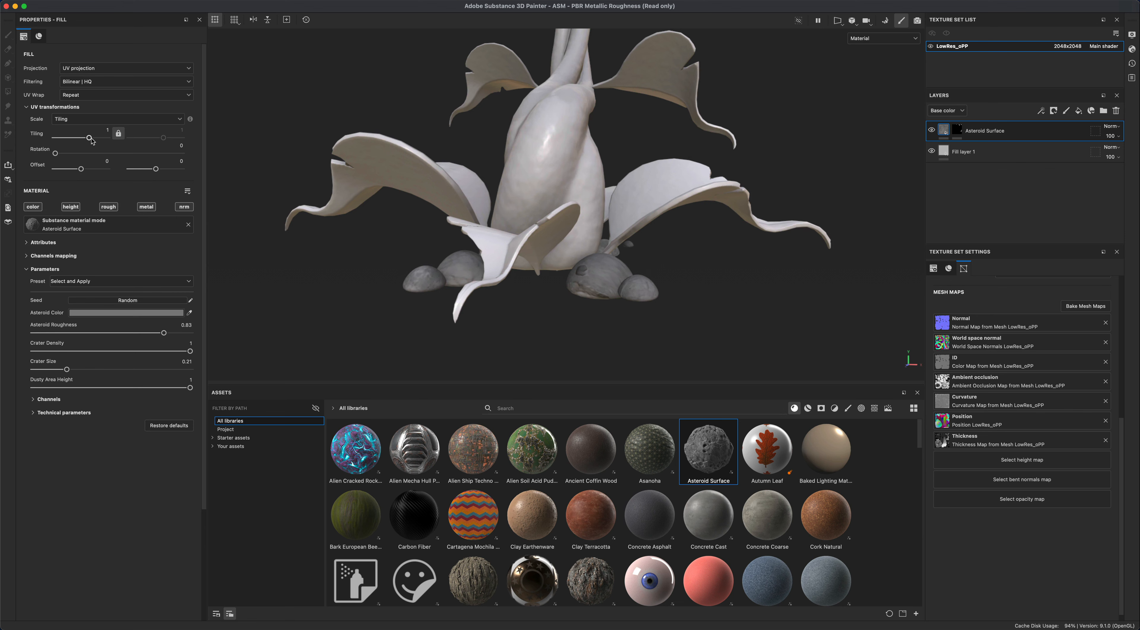
{"action": "left_click_drag", "start_coordinate": [92, 141], "coordinate": [92, 139]}
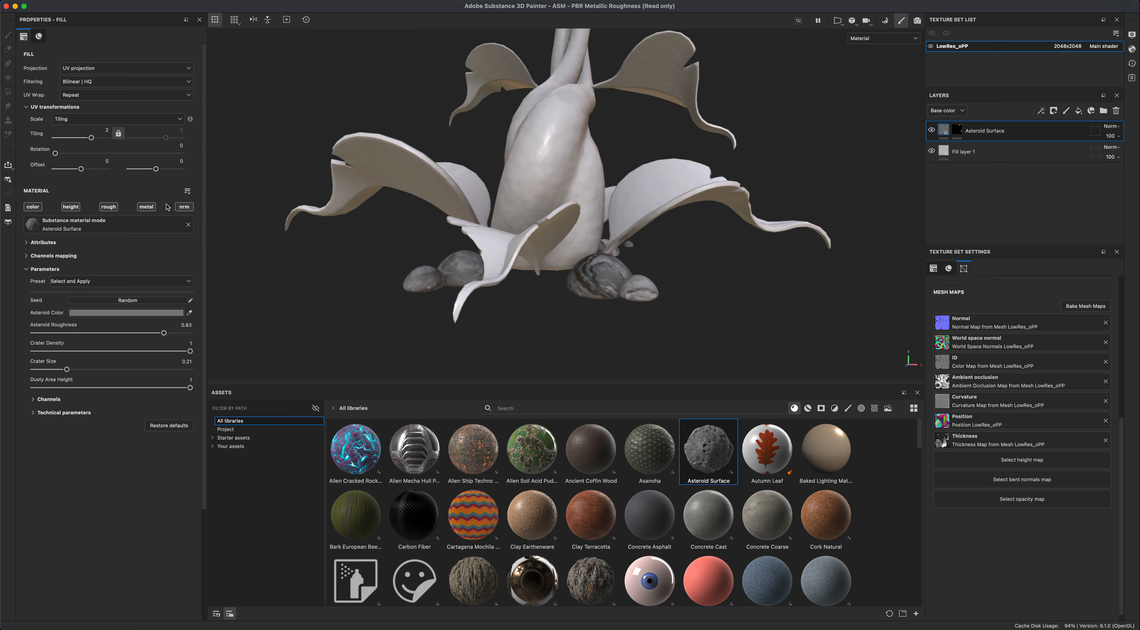
Change the Asteroid Surface layer to tri-planar projection with a tiling of 2 and check the rocks around the stem.
{"action": "left_click", "coordinate": [101, 71]}
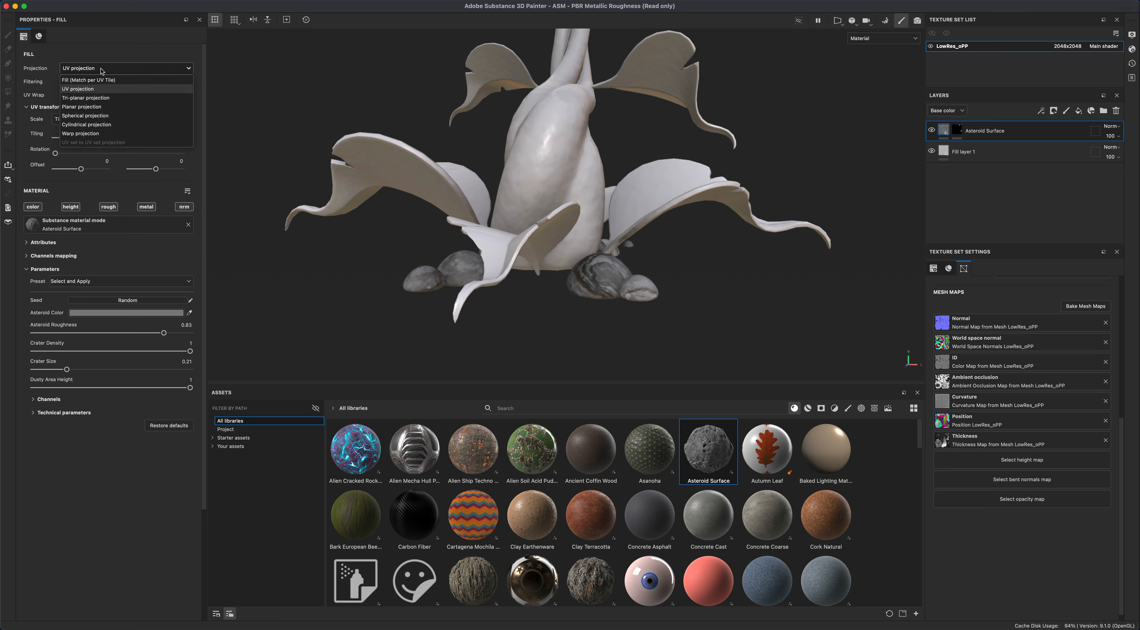
{"action": "left_click", "coordinate": [115, 98]}
{"action": "right_click_drag", "start_coordinate": [306, 312], "coordinate": [408, 328], "text": "alt"}
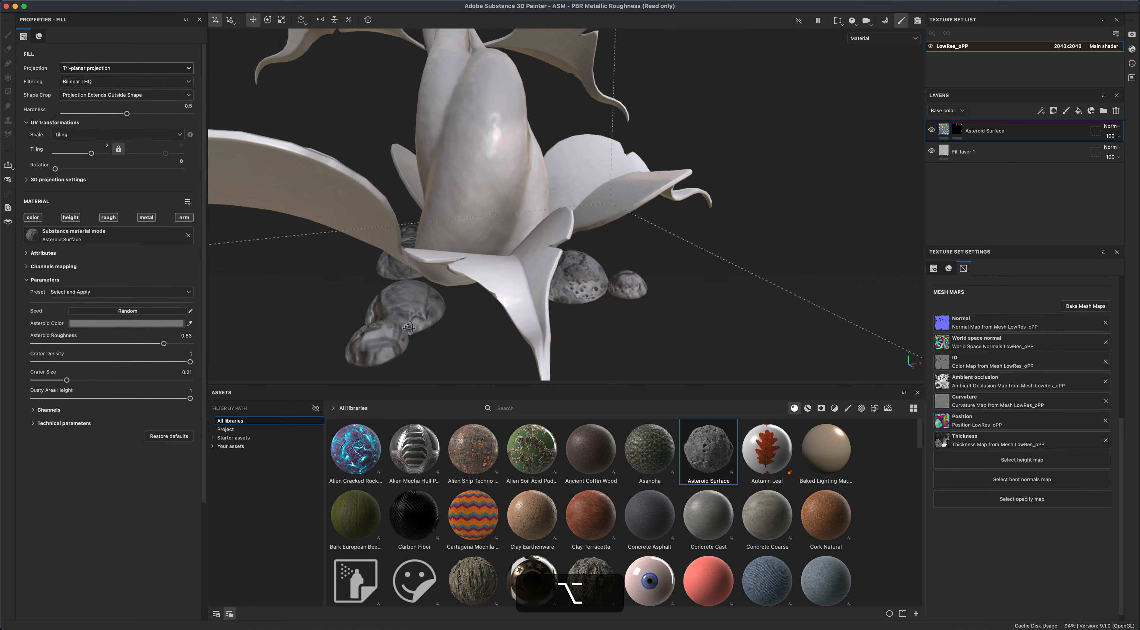
{"action": "left_click_drag", "start_coordinate": [408, 327], "coordinate": [385, 319], "text": "alt"}
{"action": "left_click_drag", "start_coordinate": [90, 153], "coordinate": [91, 155]}
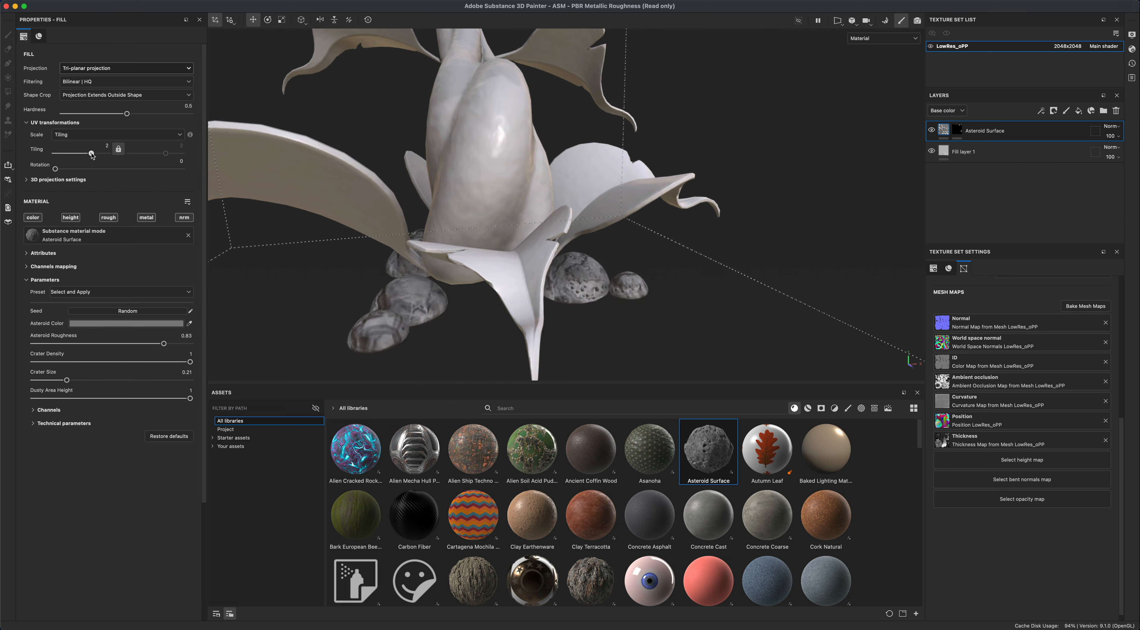
{"action": "left_click_drag", "start_coordinate": [613, 268], "coordinate": [683, 256], "text": "alt"}
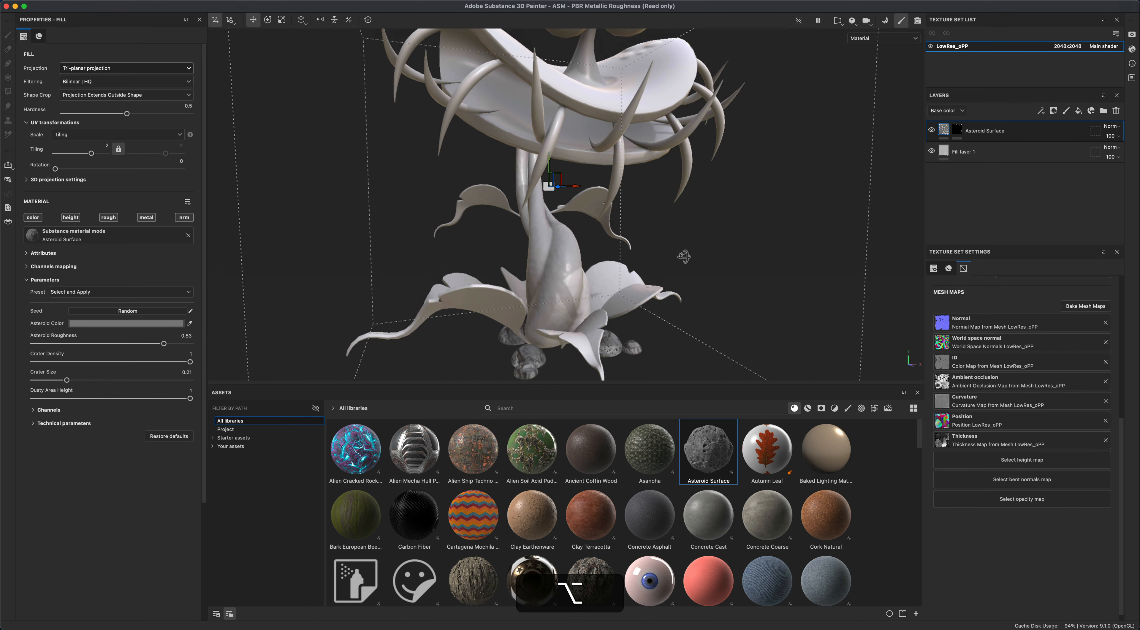
{"action": "key", "text": "f"}
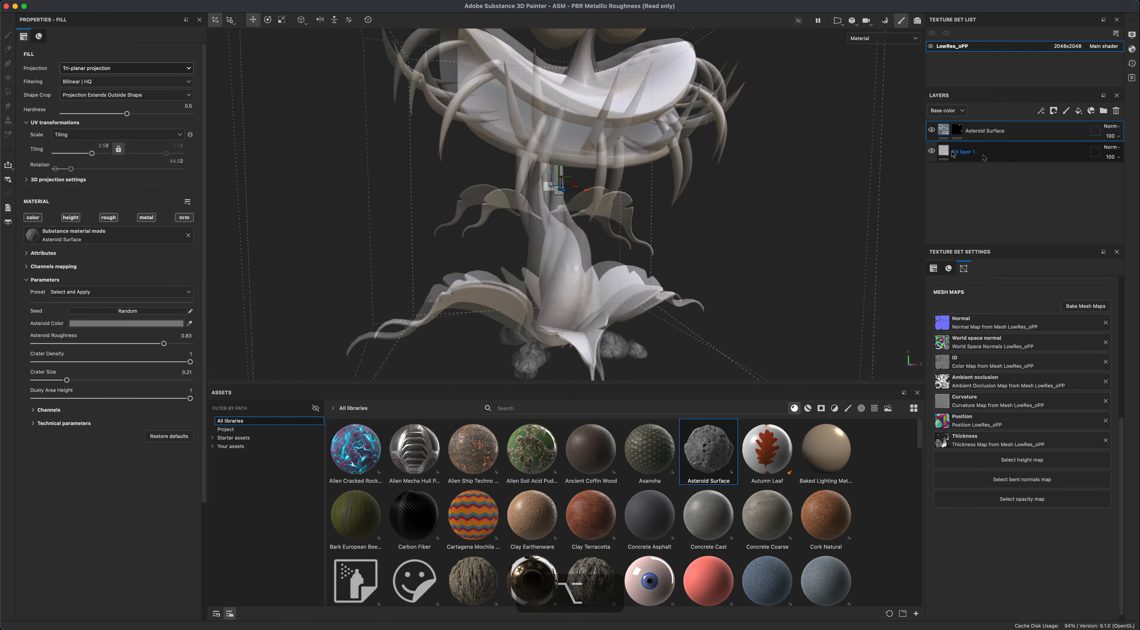
Set Fill layer 1's base color to dark green 395F32 and check it on the whole plant.
{"action": "left_click", "coordinate": [946, 153]}
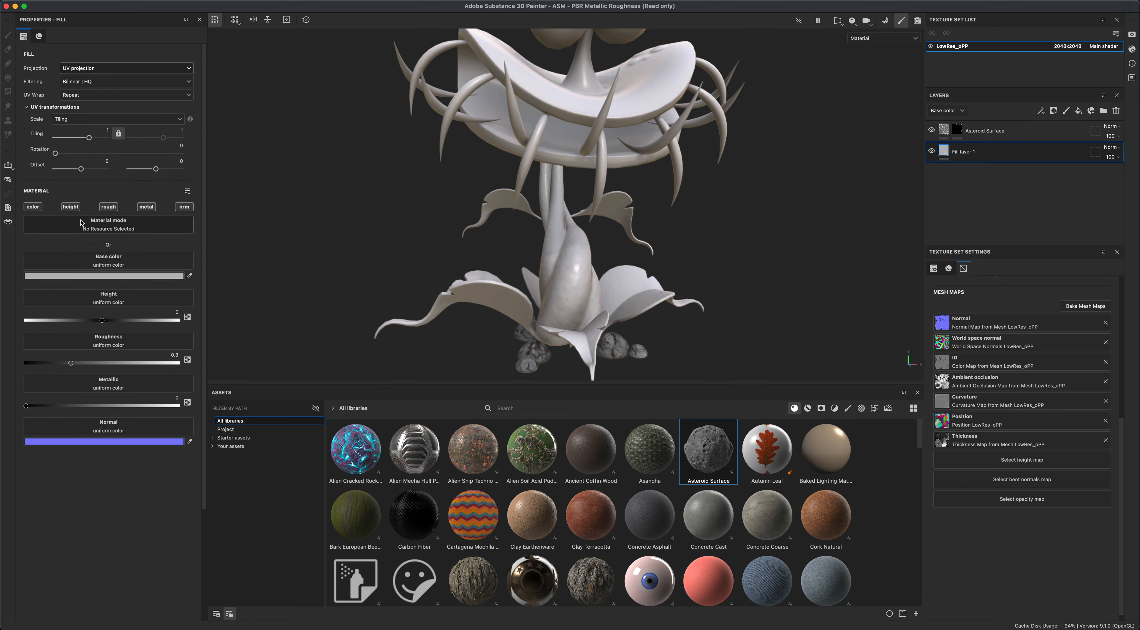
{"action": "left_click", "coordinate": [89, 276]}
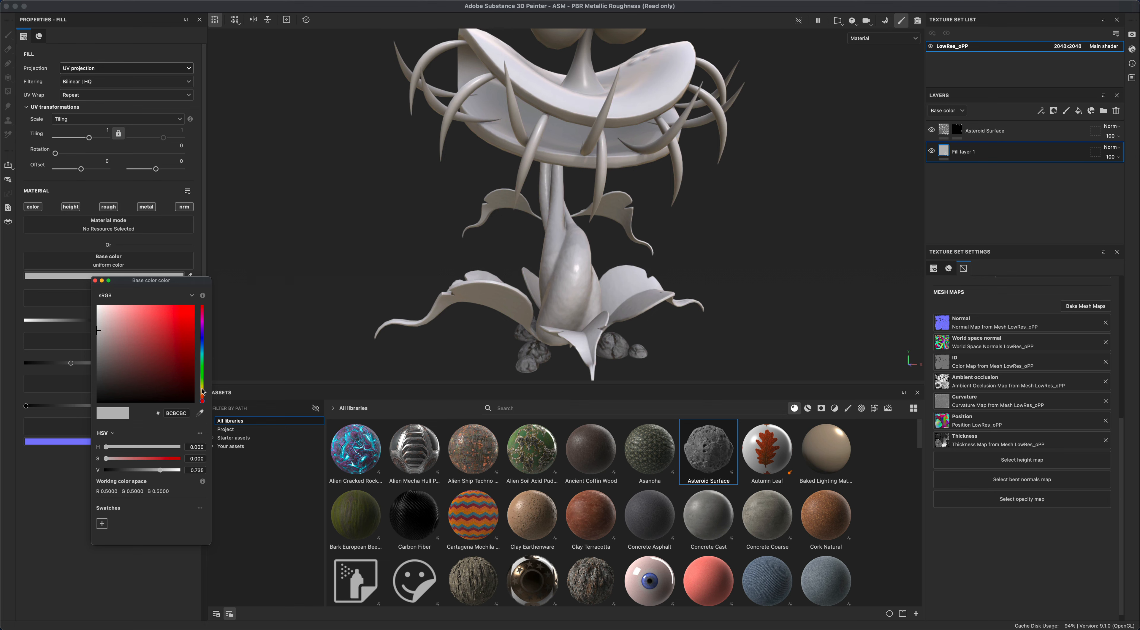
{"action": "left_click_drag", "start_coordinate": [202, 391], "coordinate": [142, 366]}
{"action": "left_click_drag", "start_coordinate": [474, 296], "coordinate": [634, 268], "text": "alt"}
{"action": "middle_click_drag", "start_coordinate": [776, 278], "coordinate": [749, 266], "text": "alt"}
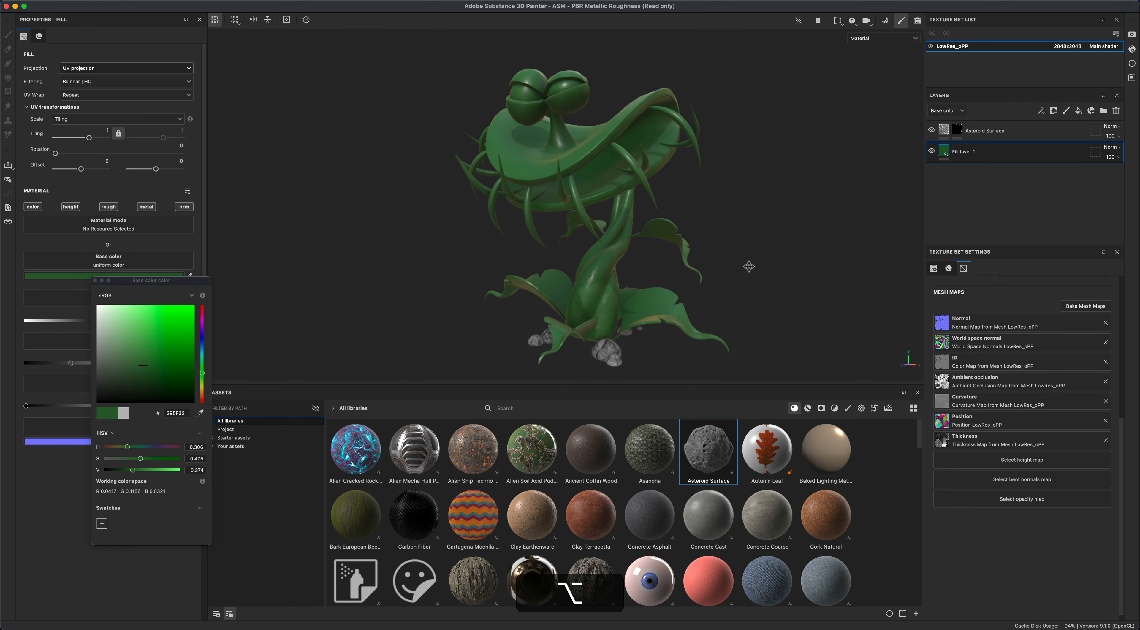
{"action": "right_click_drag", "start_coordinate": [749, 267], "coordinate": [754, 265], "text": "alt"}
{"action": "middle_click_drag", "start_coordinate": [754, 266], "coordinate": [761, 264], "text": "alt"}
{"action": "left_click_drag", "start_coordinate": [738, 213], "coordinate": [744, 226], "text": "alt"}
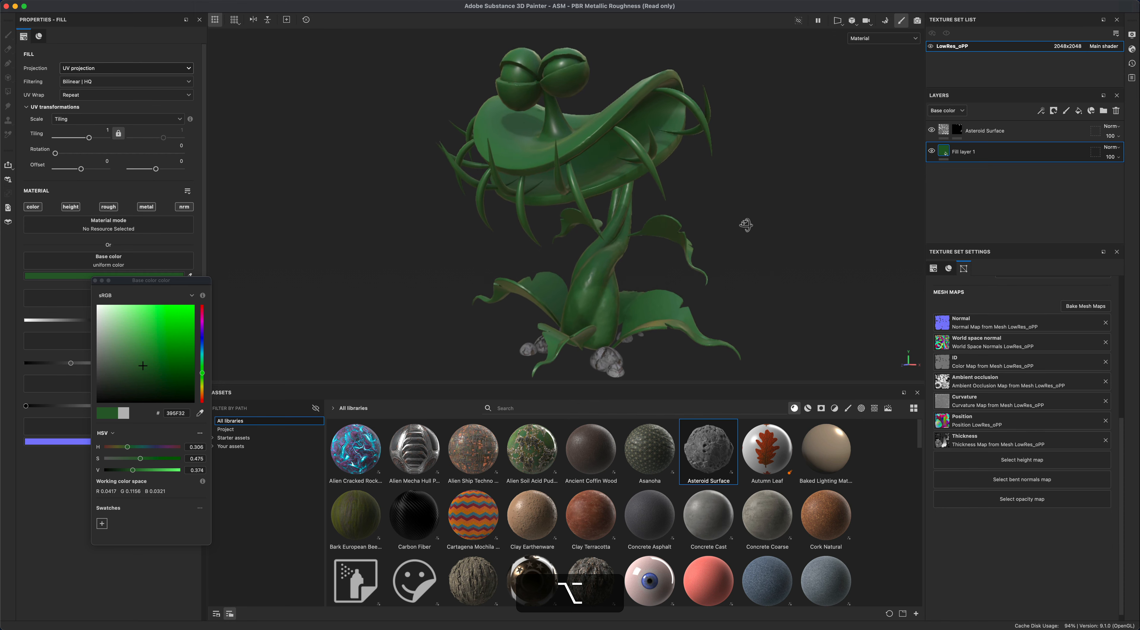
Add a fill layer above Fill layer 1 and set its base color to pale yellow DBDA9C.
{"action": "left_click", "coordinate": [1079, 111]}
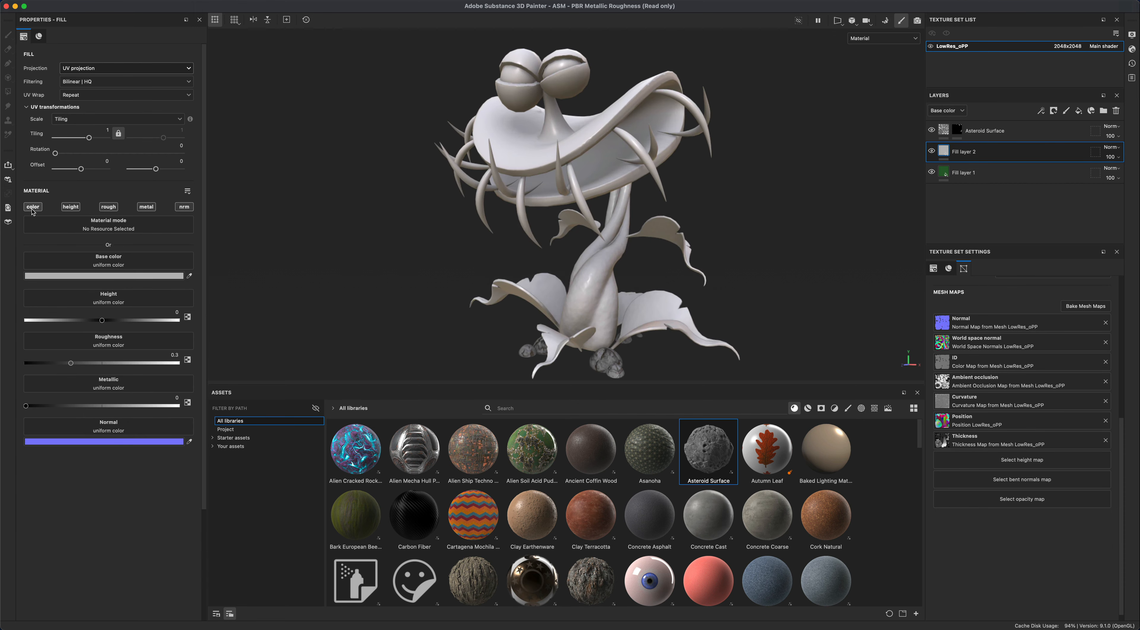
{"action": "left_click", "coordinate": [79, 277]}
{"action": "left_click_drag", "start_coordinate": [204, 385], "coordinate": [202, 386]}
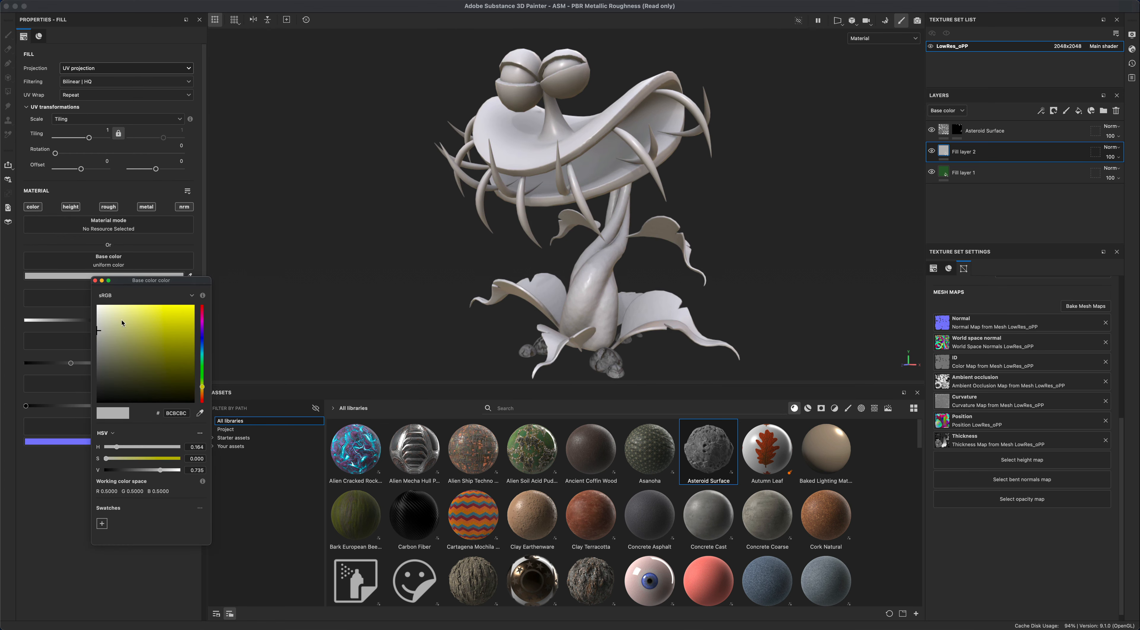
{"action": "left_click", "coordinate": [119, 306]}
{"action": "left_click_drag", "start_coordinate": [123, 304], "coordinate": [125, 319]}
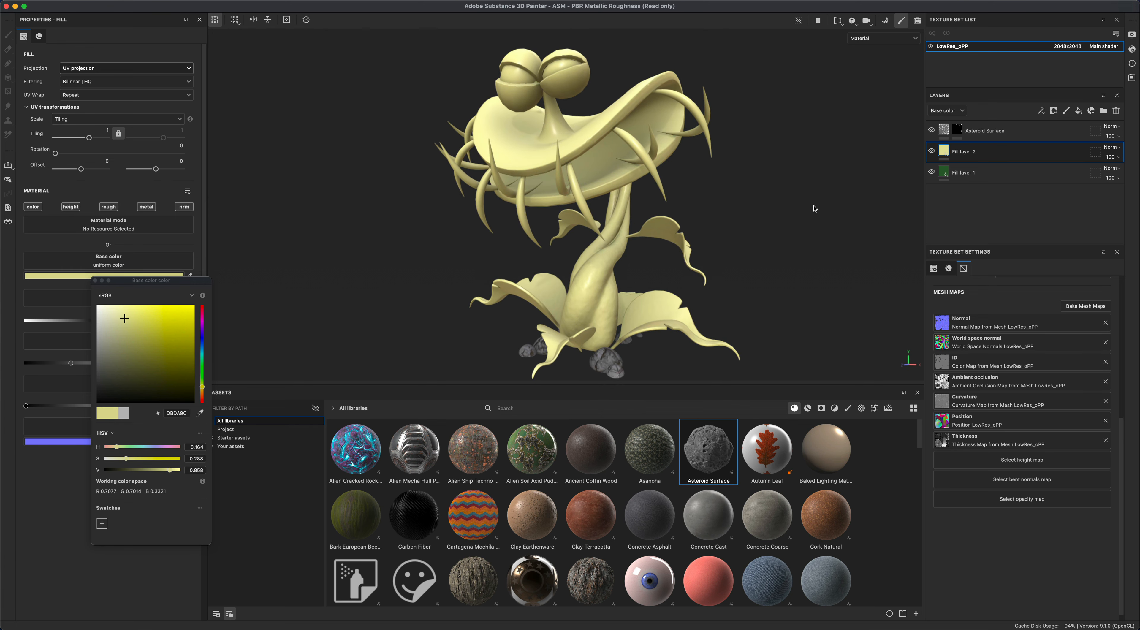
Add a black mask to the pale yellow Fill layer 2 and activate the Polygon Fill tool.
{"action": "right_click", "coordinate": [947, 152]}
{"action": "left_click", "coordinate": [974, 169]}
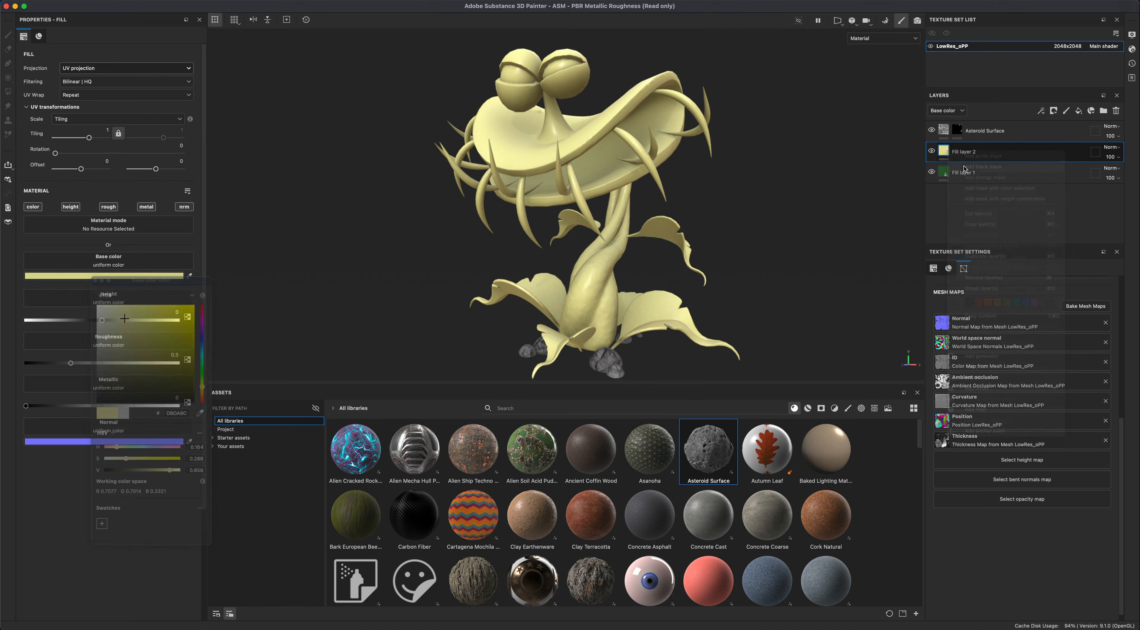
{"action": "left_click", "coordinate": [8, 91]}
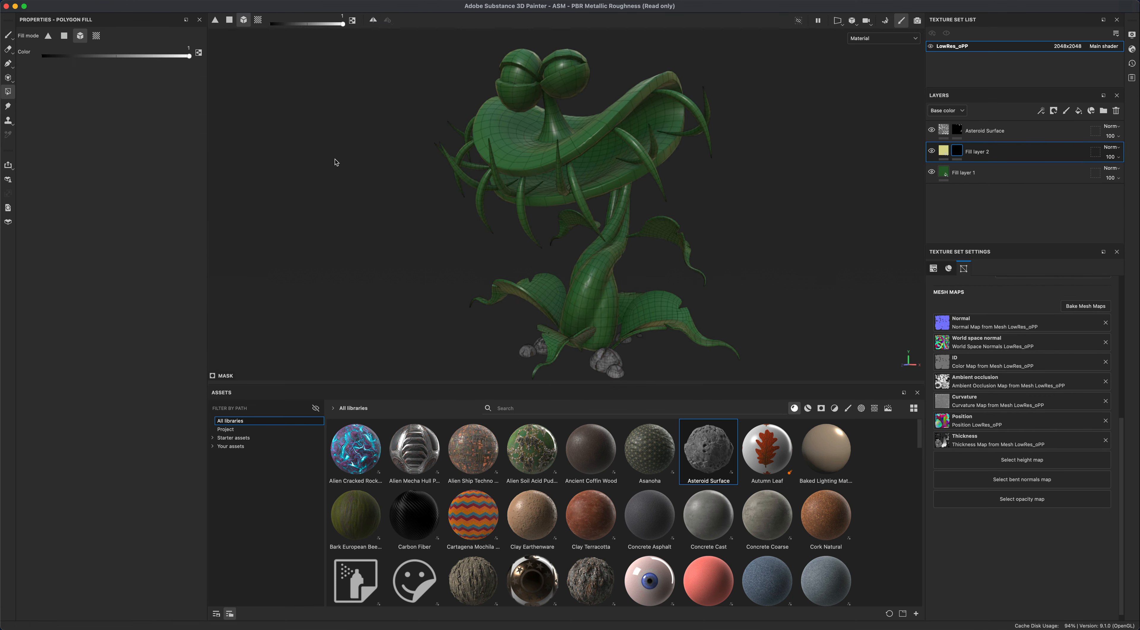
Reveal the pale yellow color on all the teeth around the mouth with Polygon Fill and check them on the plant.
{"action": "left_click", "coordinate": [575, 181]}
{"action": "left_click", "coordinate": [563, 175]}
{"action": "left_click", "coordinate": [523, 208]}
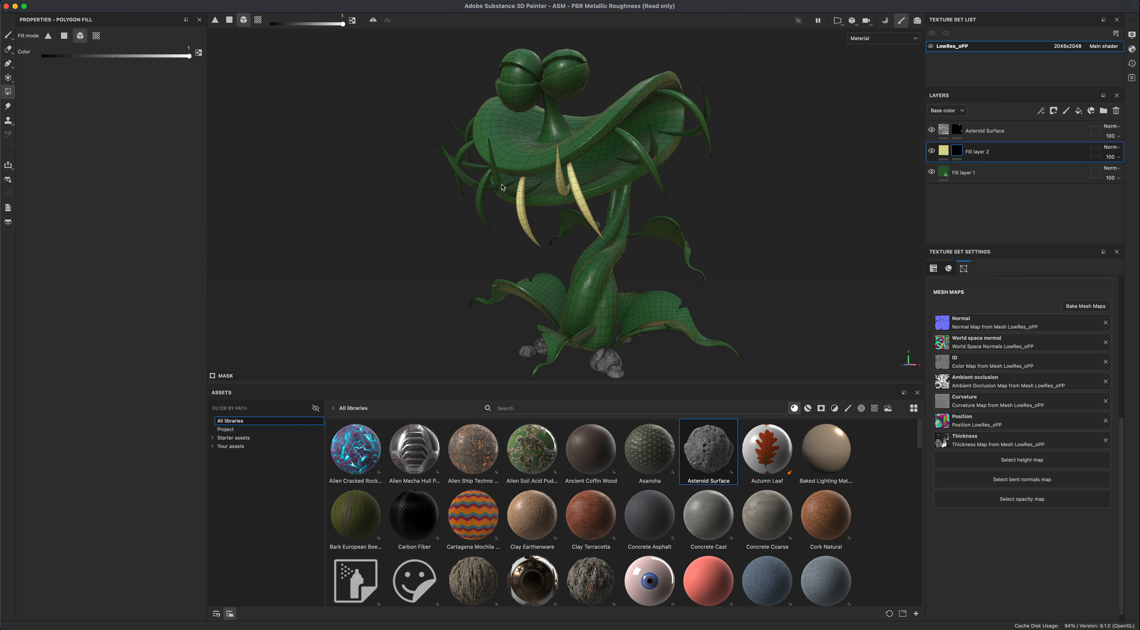
{"action": "left_click", "coordinate": [503, 187]}
{"action": "left_click_drag", "start_coordinate": [417, 113], "coordinate": [472, 194]}
{"action": "left_click", "coordinate": [656, 171]}
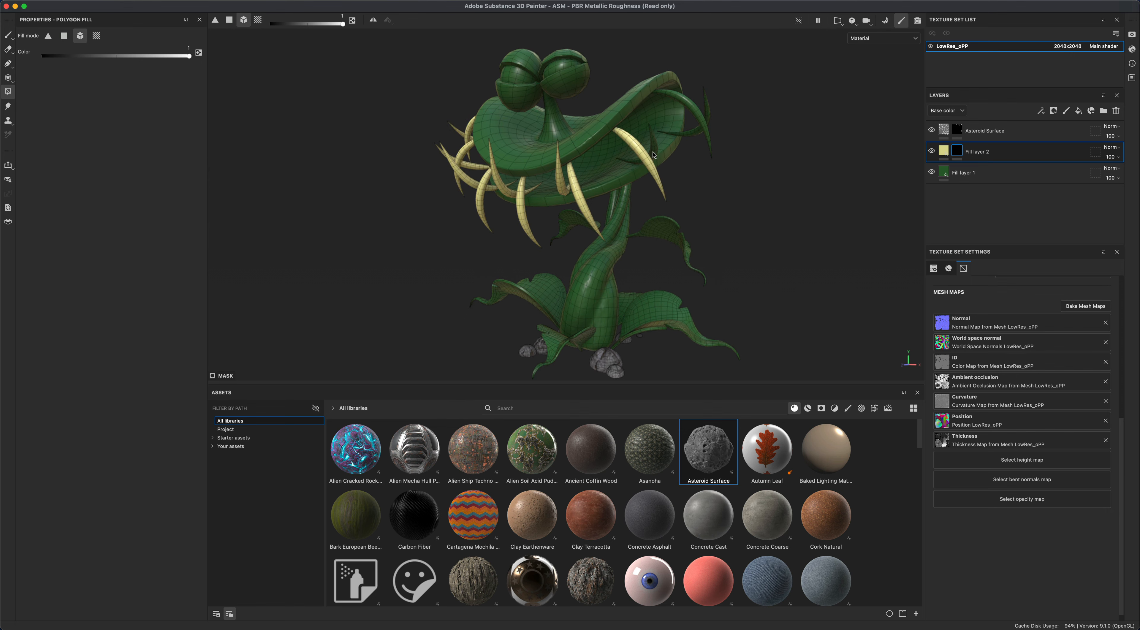
{"action": "left_click", "coordinate": [655, 151]}
{"action": "left_click", "coordinate": [701, 134]}
{"action": "left_click", "coordinate": [703, 126]}
{"action": "left_click_drag", "start_coordinate": [702, 126], "coordinate": [801, 159], "text": "alt"}
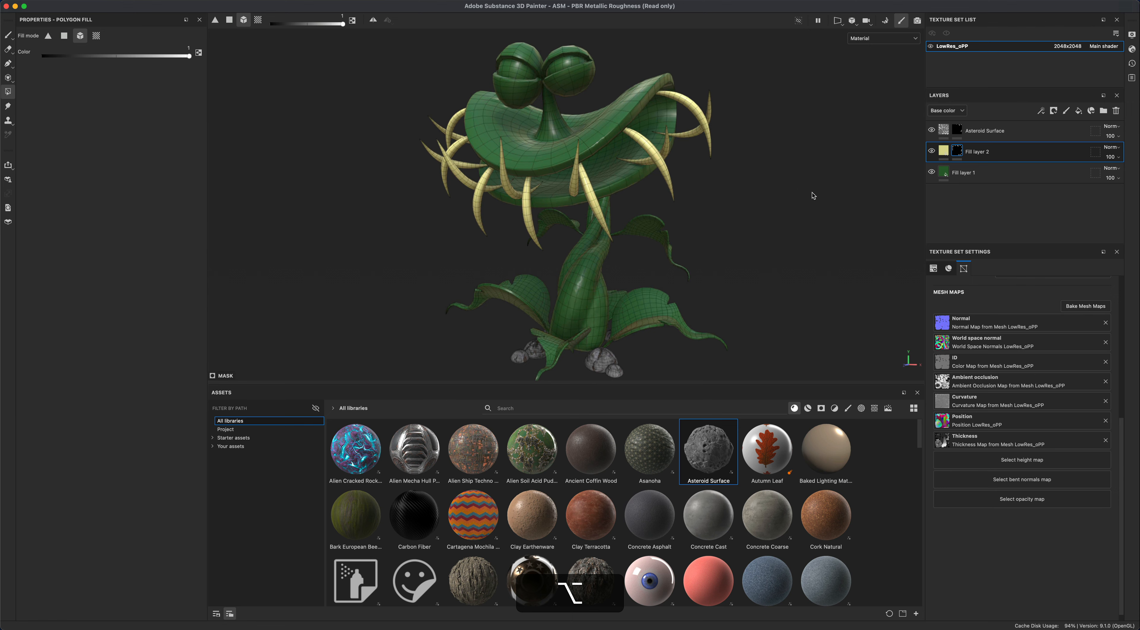
{"action": "left_click", "coordinate": [964, 172]}
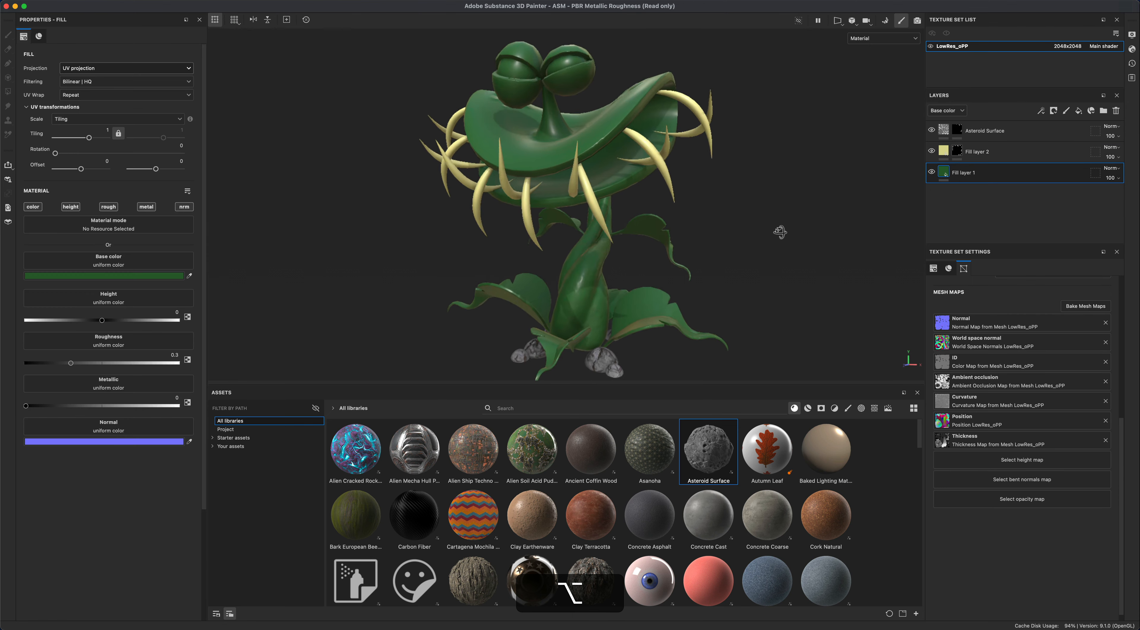
{"action": "mouse_move", "coordinate": [780, 231]}
{"action": "left_mouse_down", "text": "alt"}
{"action": "mouse_move", "coordinate": [828, 217]}
{"action": "mouse_move", "coordinate": [758, 228]}
{"action": "mouse_move", "coordinate": [769, 224]}
{"action": "left_mouse_up", "text": "alt"}
{"action": "middle_click_drag", "start_coordinate": [712, 200], "coordinate": [732, 222], "text": "alt"}
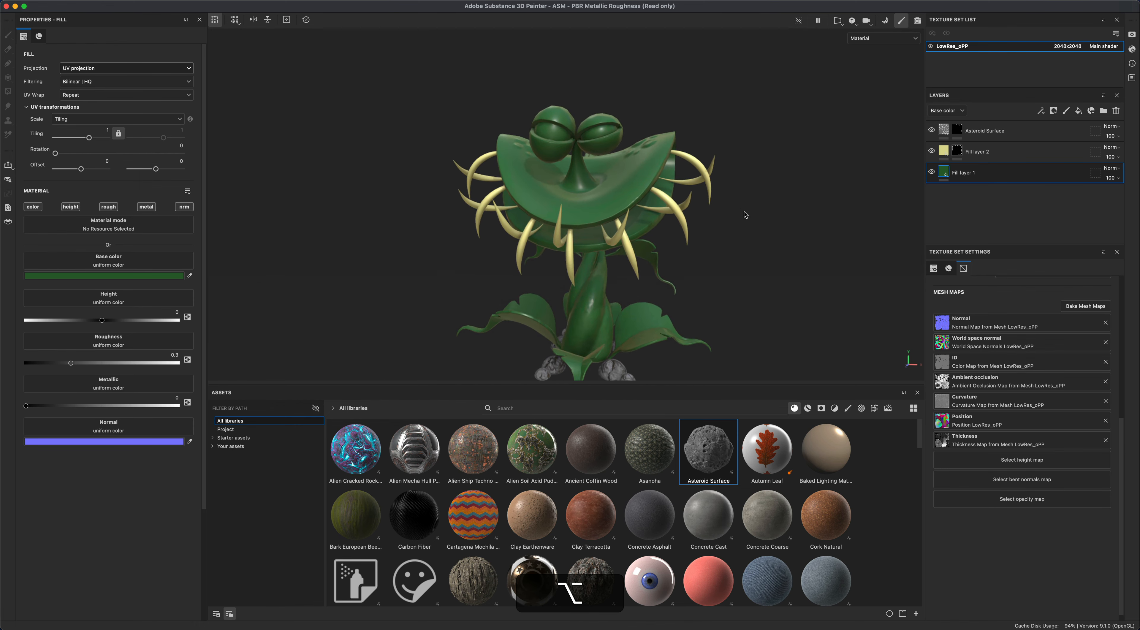
Add another fill layer above Fill layer 2 and add an Emissive channel to the texture set.
{"action": "left_click", "coordinate": [1021, 156]}
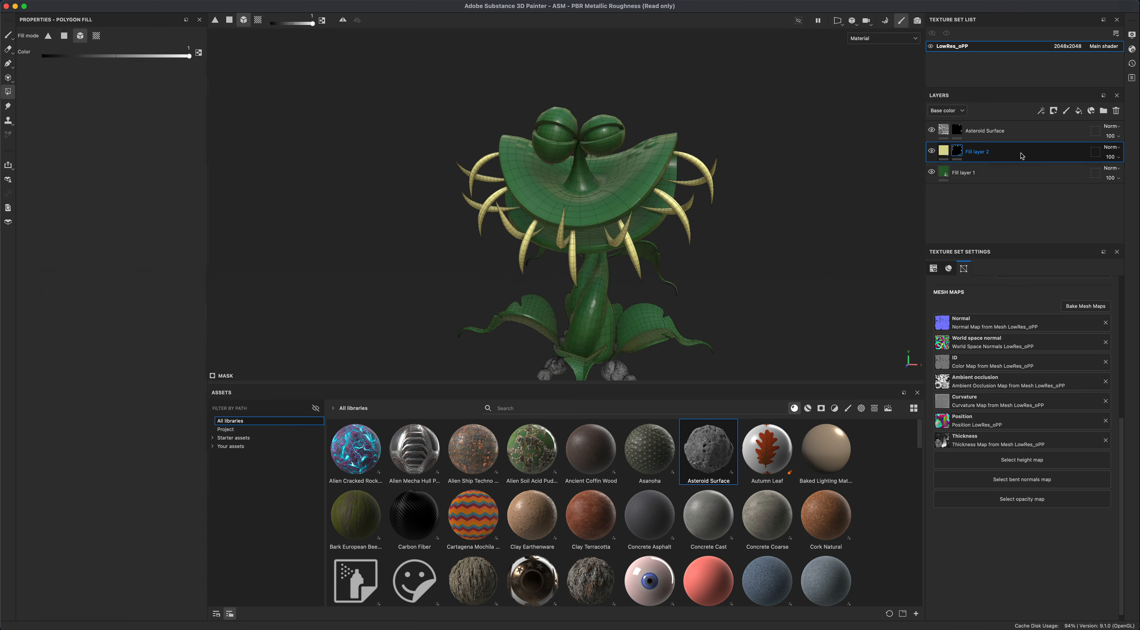
{"action": "left_click", "coordinate": [1078, 111]}
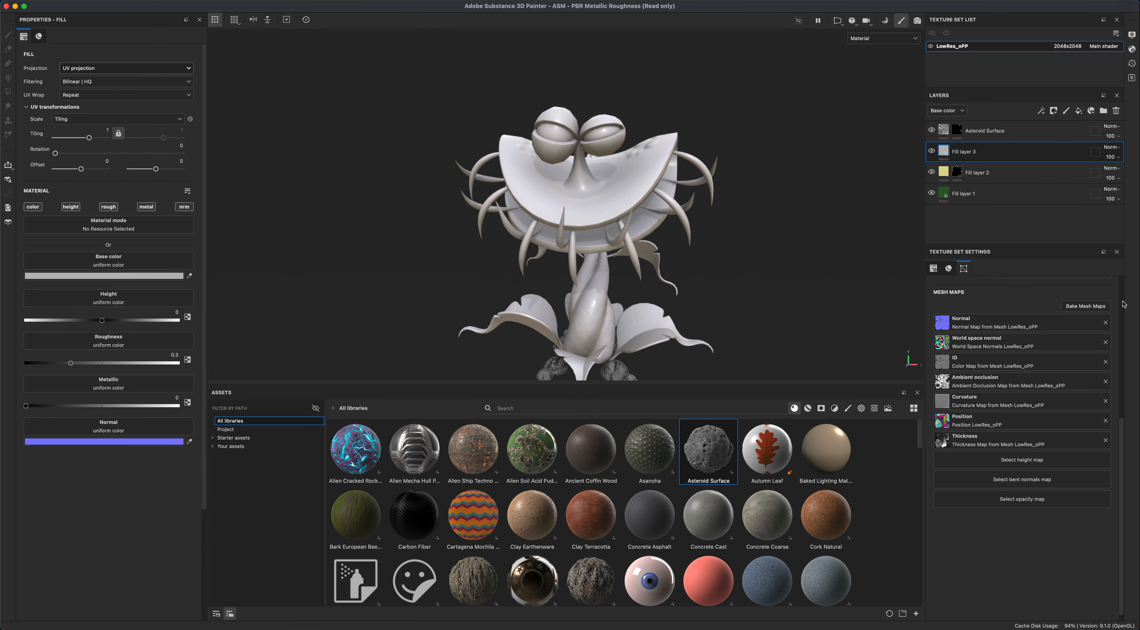
{"action": "scroll", "coordinate": [1121, 303], "scroll_direction": "up", "scroll_amount": 5}
{"action": "left_click", "coordinate": [1105, 390]}
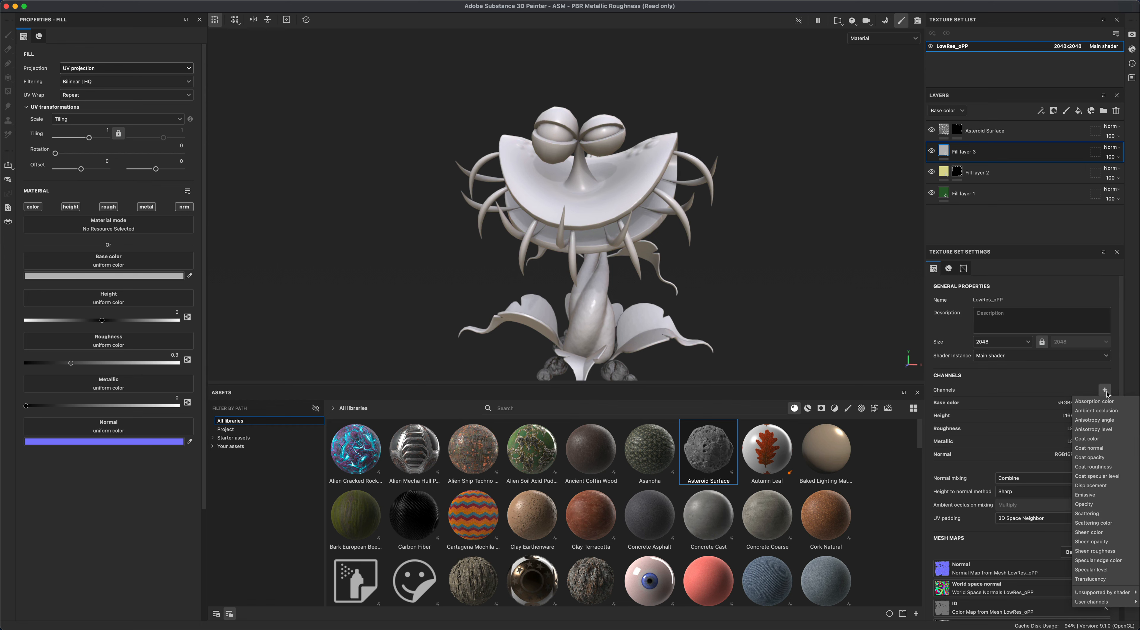
{"action": "left_click", "coordinate": [1085, 495]}
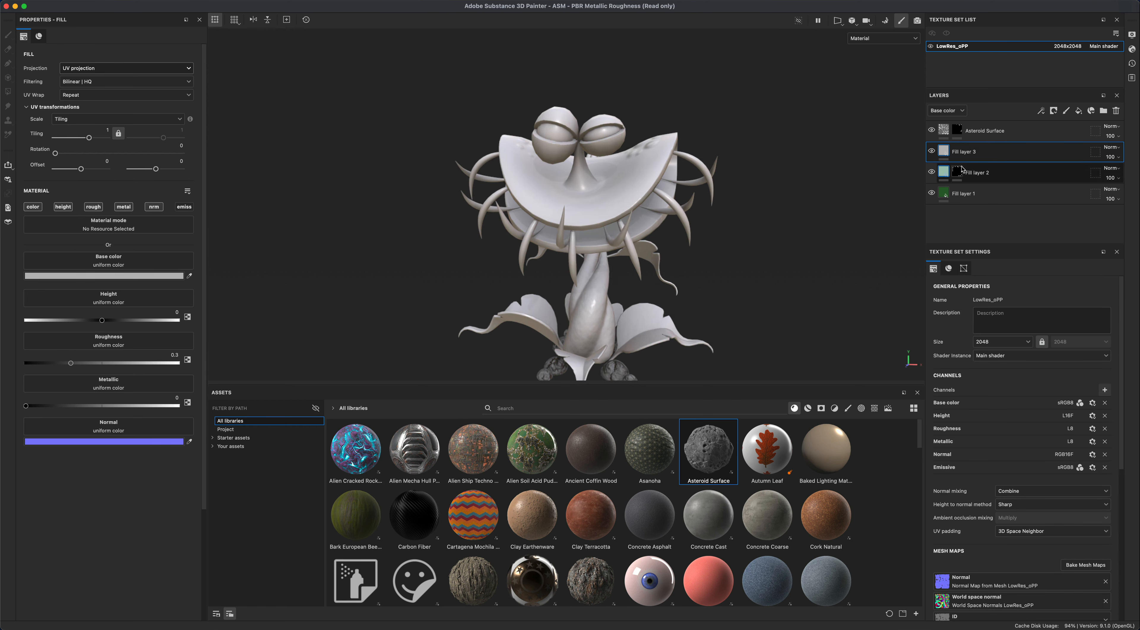
Rename the new fill layer as eyes and leave only its emissive channel enabled.
{"action": "double_click", "coordinate": [965, 153]}
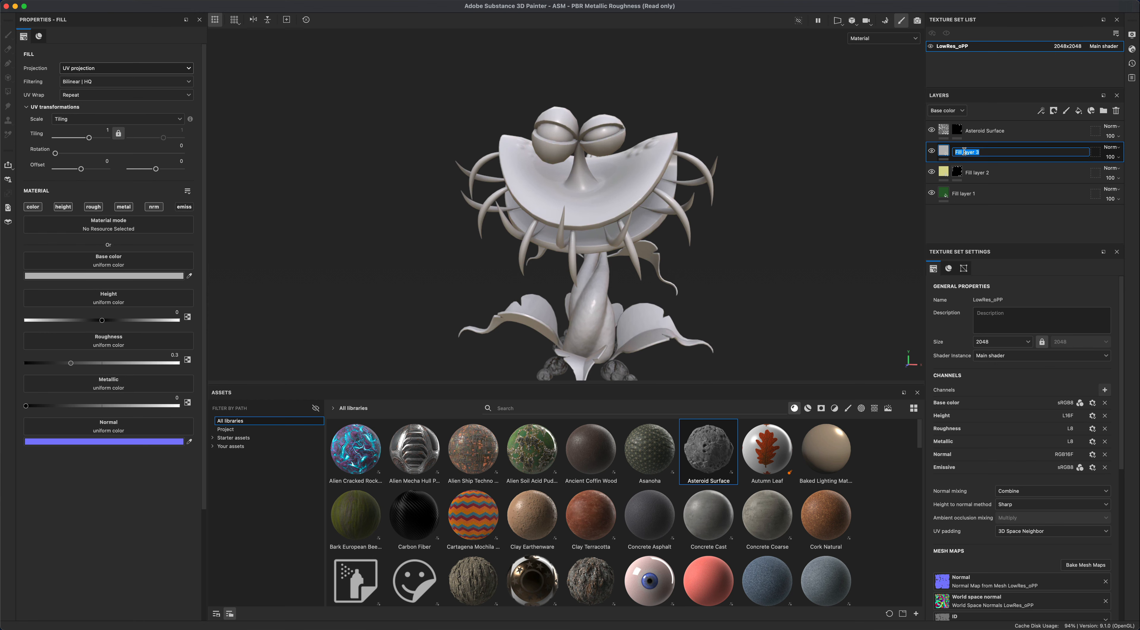
{"action": "type", "text": "eyes"}
{"action": "key", "text": "Return"}
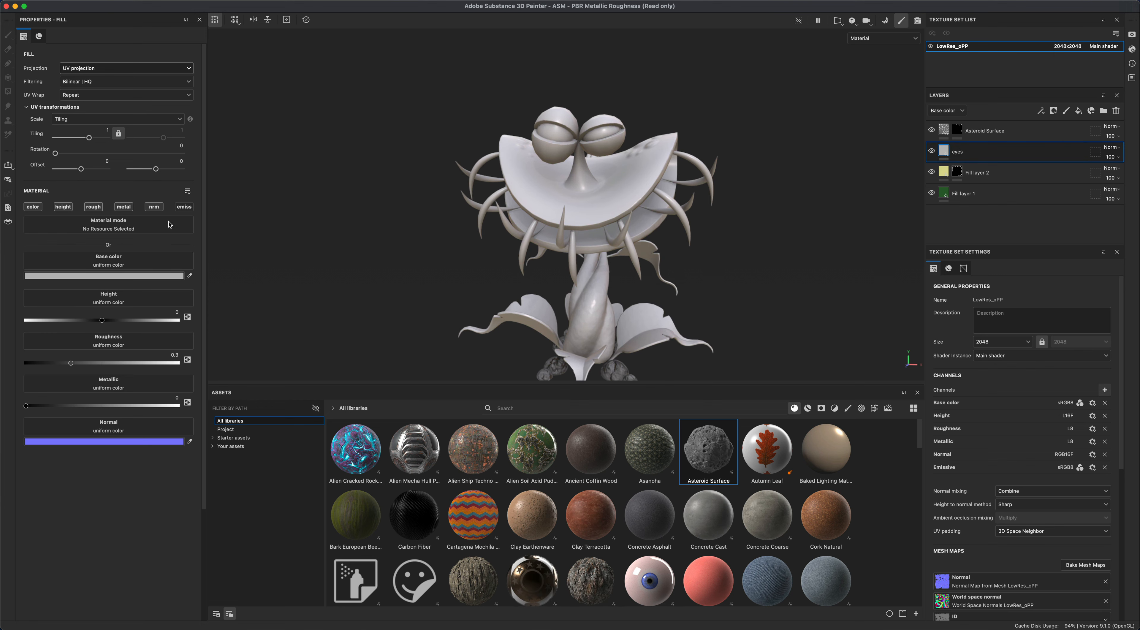
{"action": "left_click", "coordinate": [184, 207]}
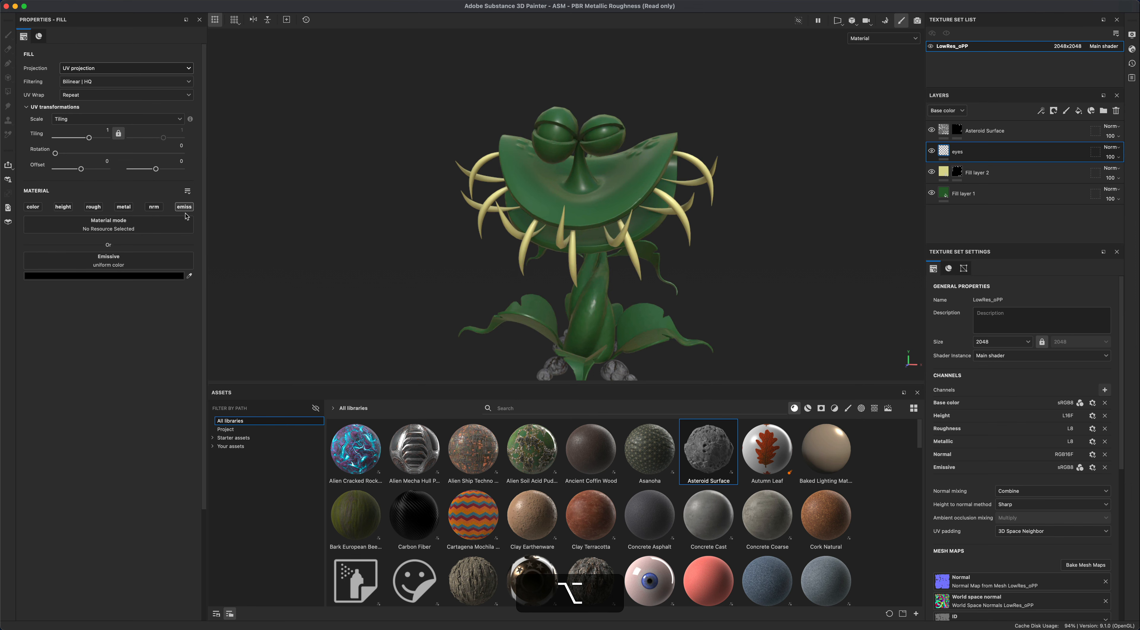
Set the eyes layer's emissive color to bright orange-red FE4600.
{"action": "left_click", "coordinate": [141, 275]}
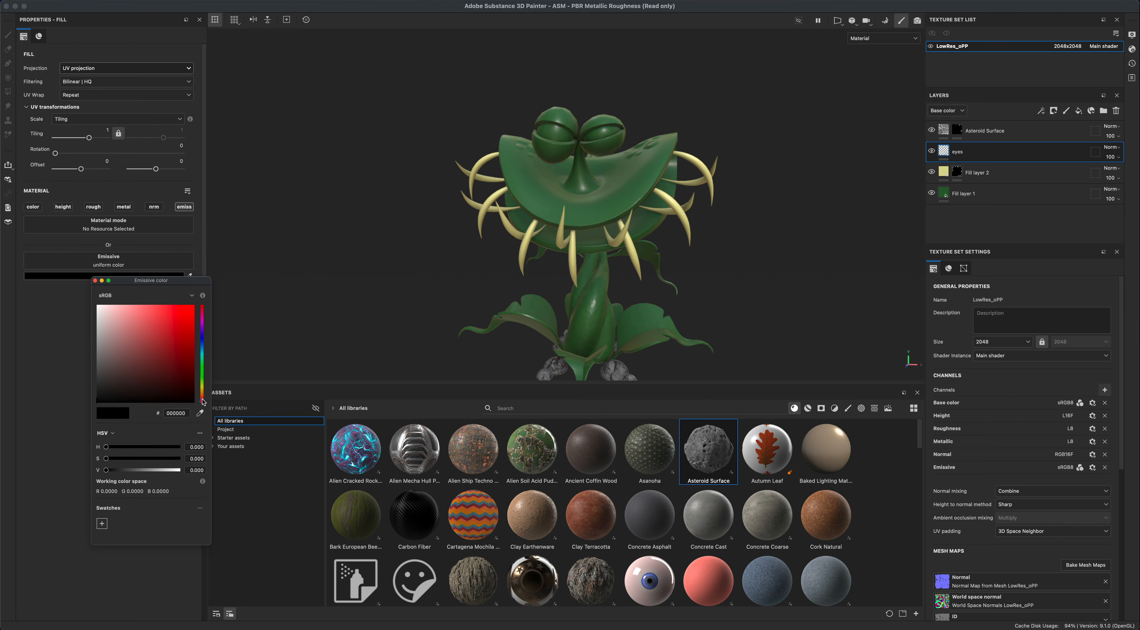
{"action": "left_click_drag", "start_coordinate": [202, 401], "coordinate": [203, 400]}
{"action": "left_click_drag", "start_coordinate": [190, 321], "coordinate": [194, 306]}
{"action": "left_click", "coordinate": [309, 266]}
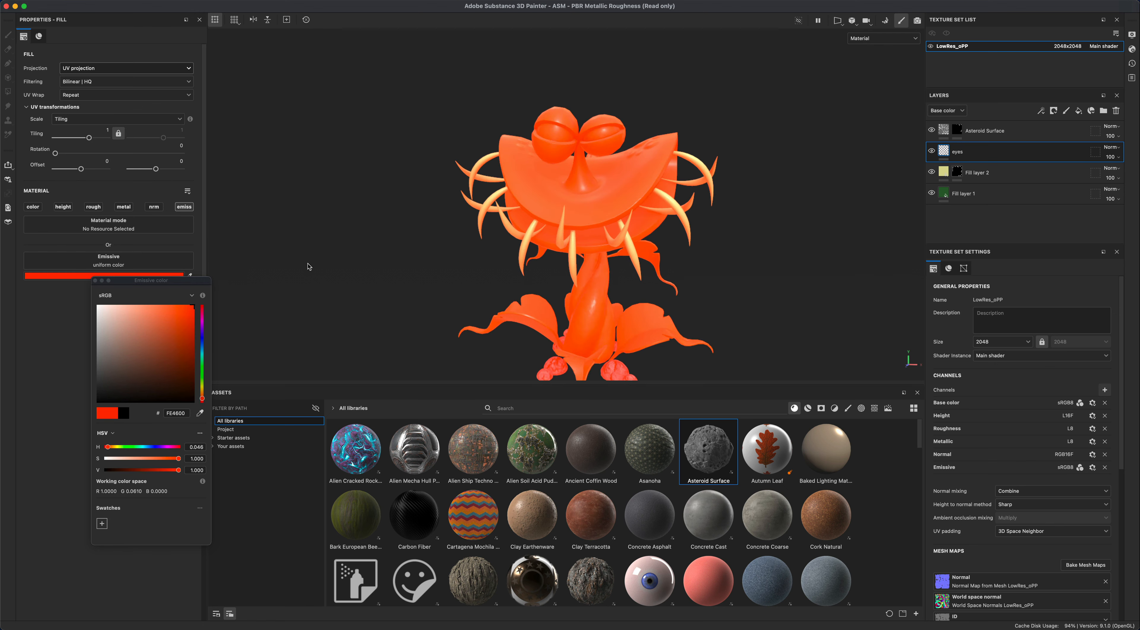
{"action": "mouse_move", "coordinate": [763, 262]}
{"action": "right_mouse_down", "text": "alt"}
{"action": "mouse_move", "coordinate": [770, 269]}
{"action": "mouse_move", "coordinate": [767, 246]}
{"action": "right_mouse_up", "text": "alt"}
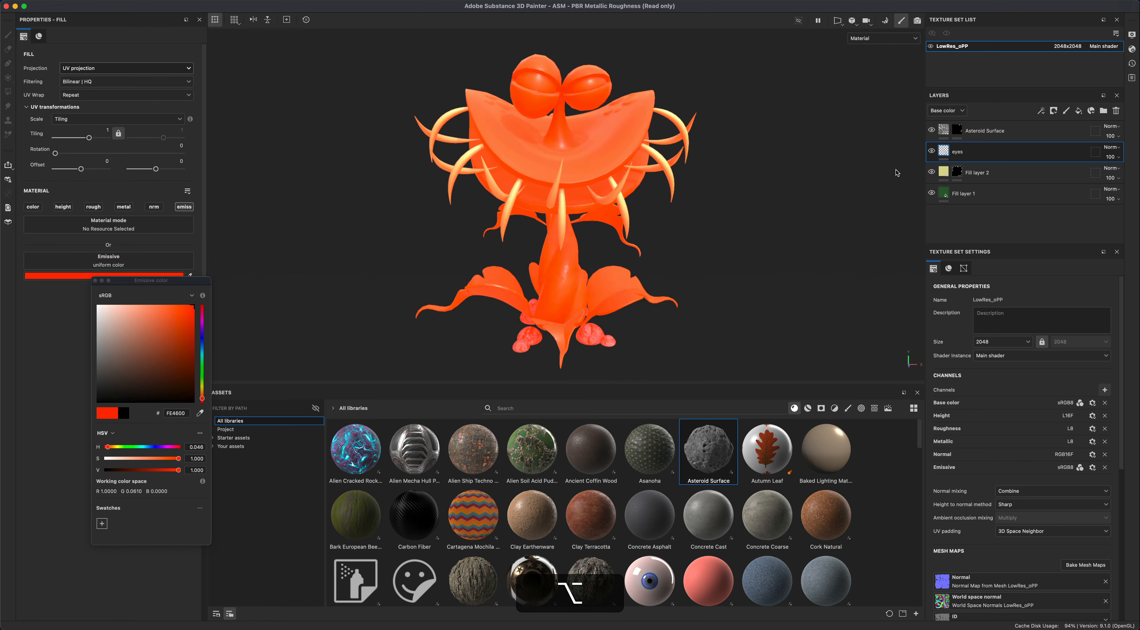
Add a black mask to the eyes layer and reveal the emissive color on both eyeballs with Polygon Fill.
{"action": "right_click", "coordinate": [948, 156]}
{"action": "left_click", "coordinate": [974, 171]}
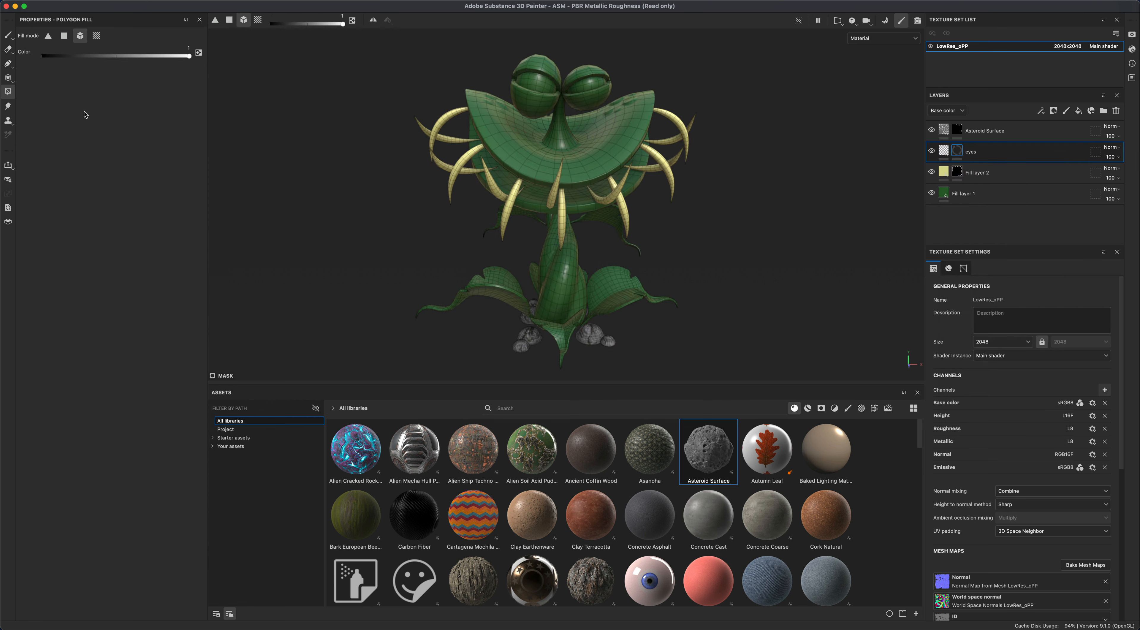
{"action": "left_click", "coordinate": [593, 88]}
{"action": "left_click", "coordinate": [536, 84]}
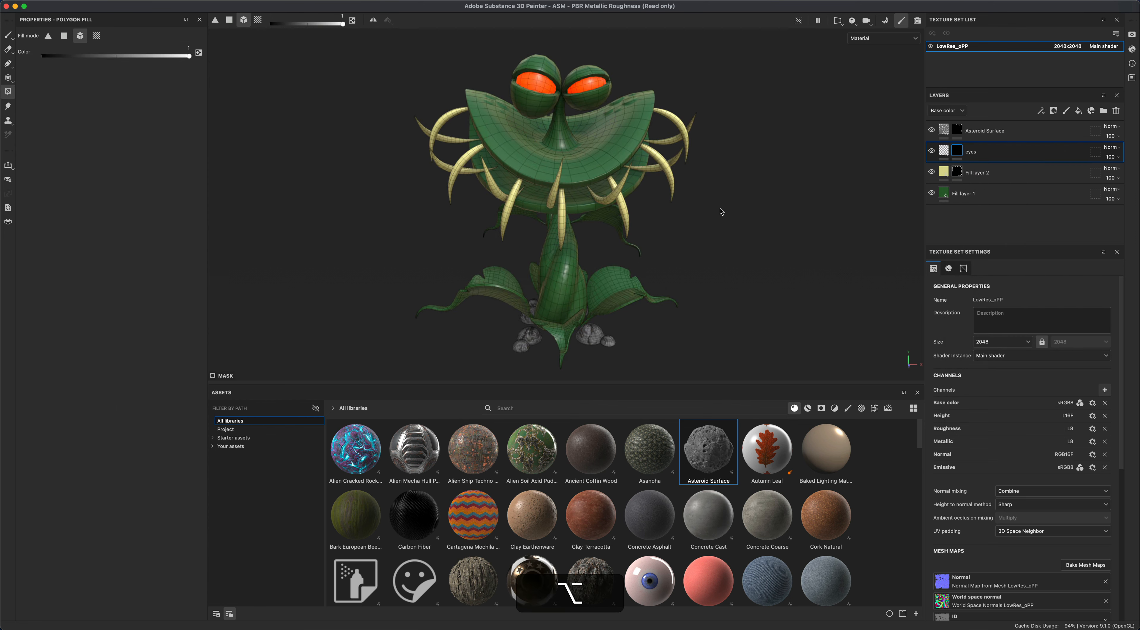
{"action": "left_click_drag", "start_coordinate": [720, 211], "coordinate": [756, 209], "text": "alt"}
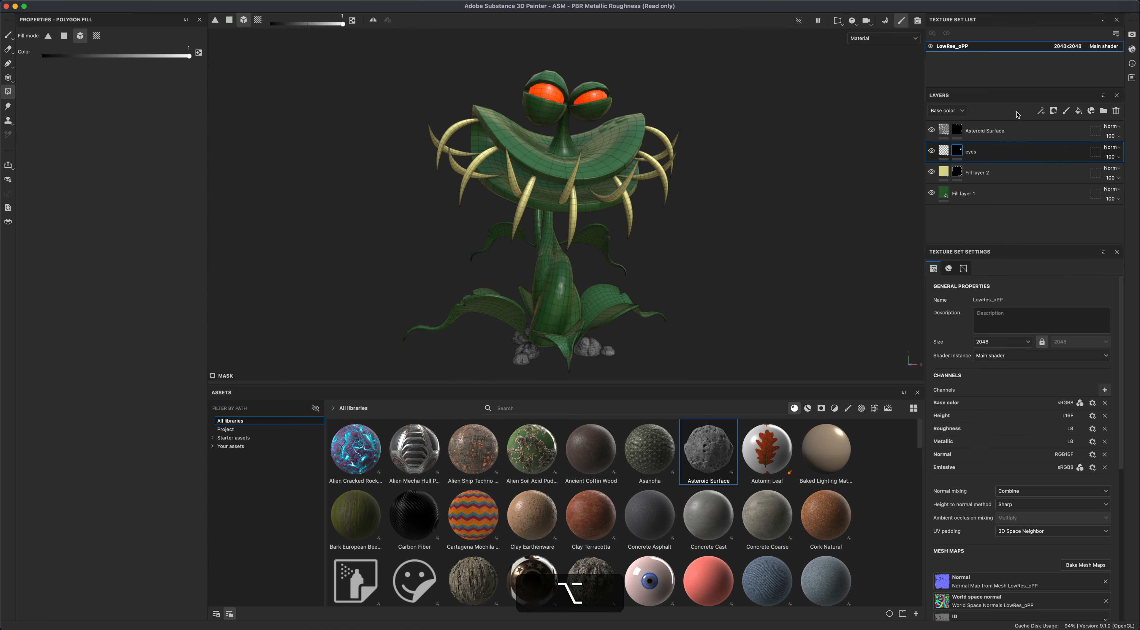
Set the mesh wireframe opacity to 0 in the display settings and inspect the plant without the wireframe.
{"action": "left_click", "coordinate": [1131, 35]}
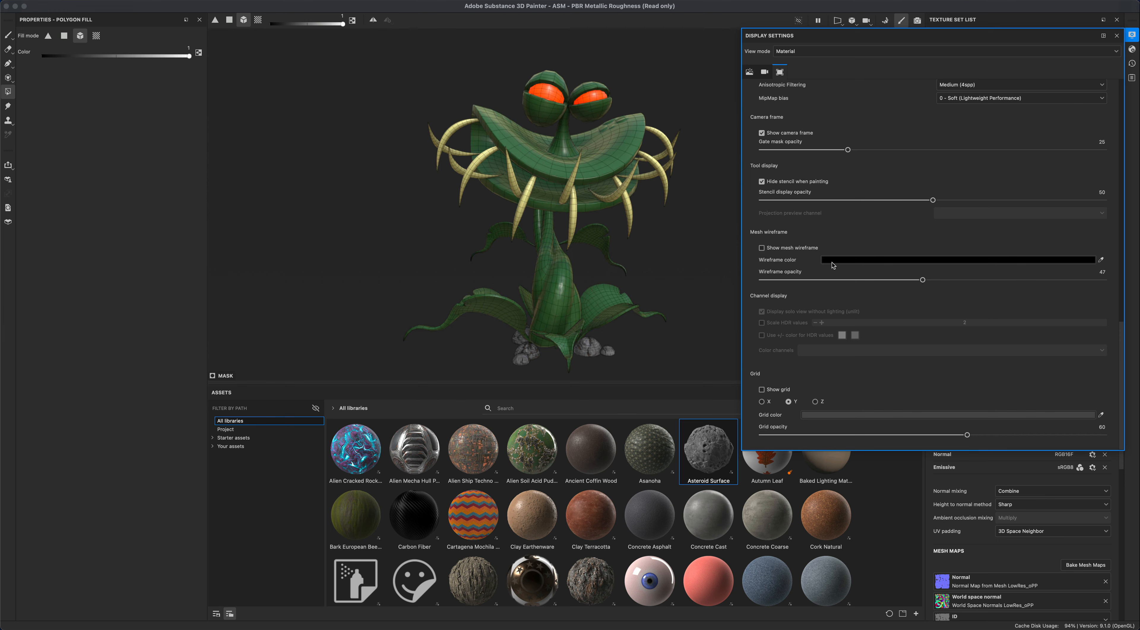
{"action": "left_click_drag", "start_coordinate": [924, 280], "coordinate": [759, 278]}
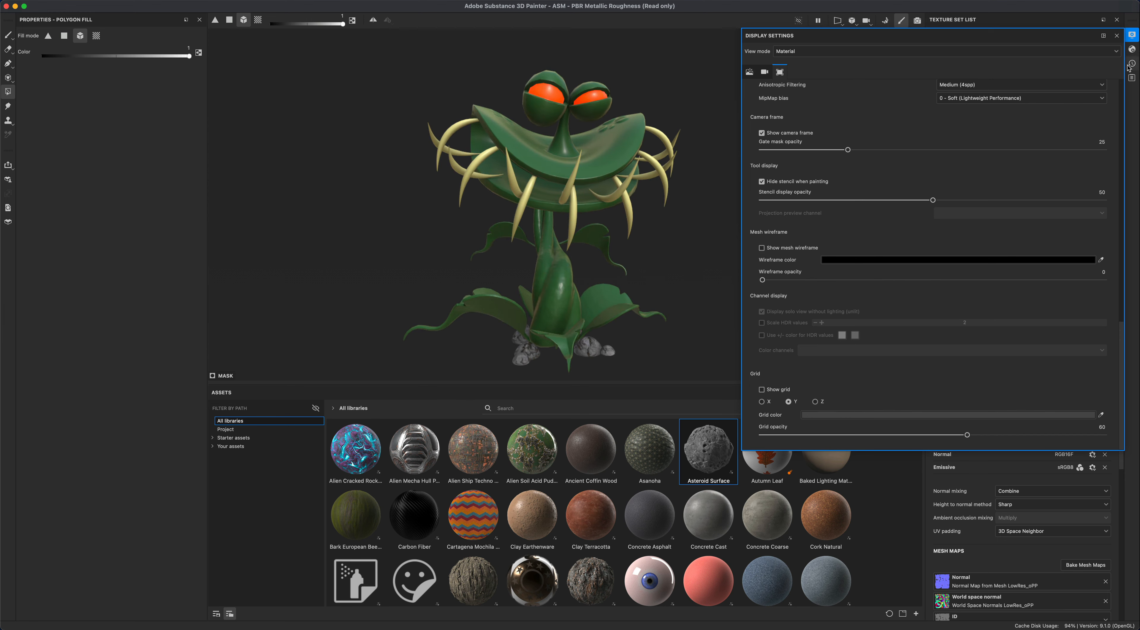
{"action": "left_click", "coordinate": [1132, 35]}
{"action": "left_click_drag", "start_coordinate": [843, 206], "coordinate": [819, 239], "text": "alt"}
{"action": "left_click_drag", "start_coordinate": [745, 192], "coordinate": [618, 117], "text": "alt"}
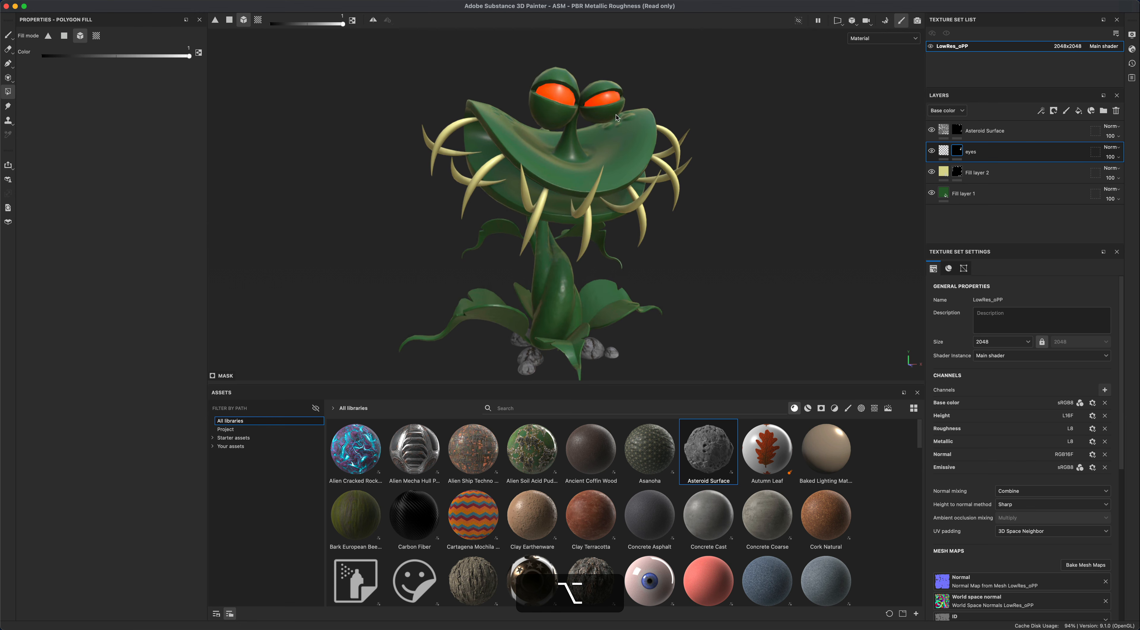
Activate the camera's post effects and enable Glare with its shape set to Bloom.
{"action": "left_click", "coordinate": [1132, 35]}
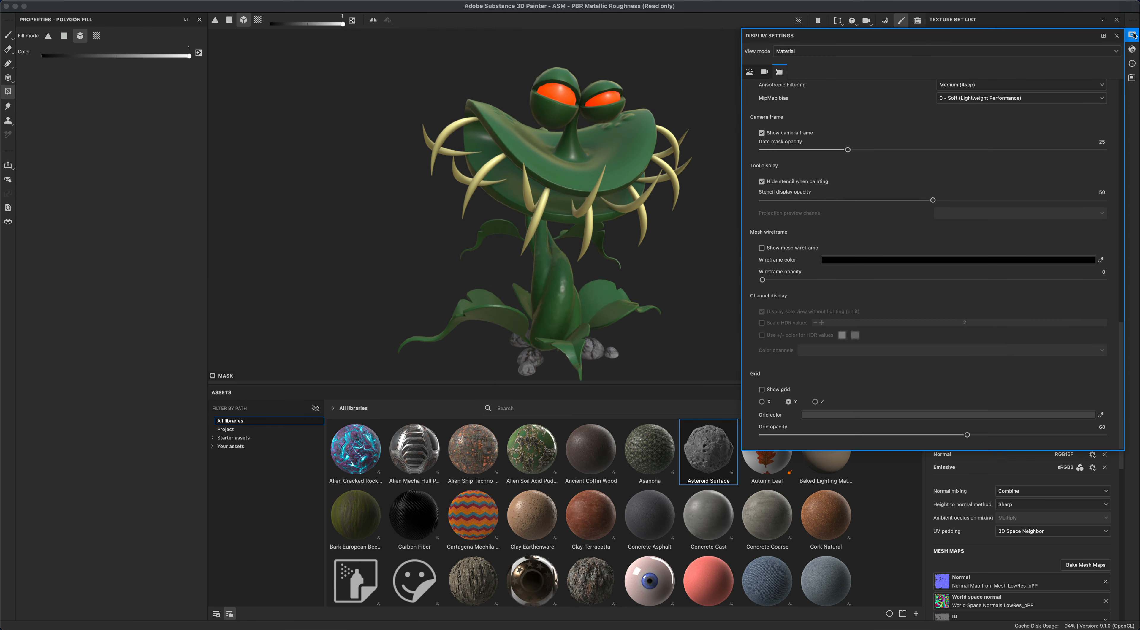
{"action": "scroll", "coordinate": [1125, 104], "scroll_direction": "up", "scroll_amount": 15}
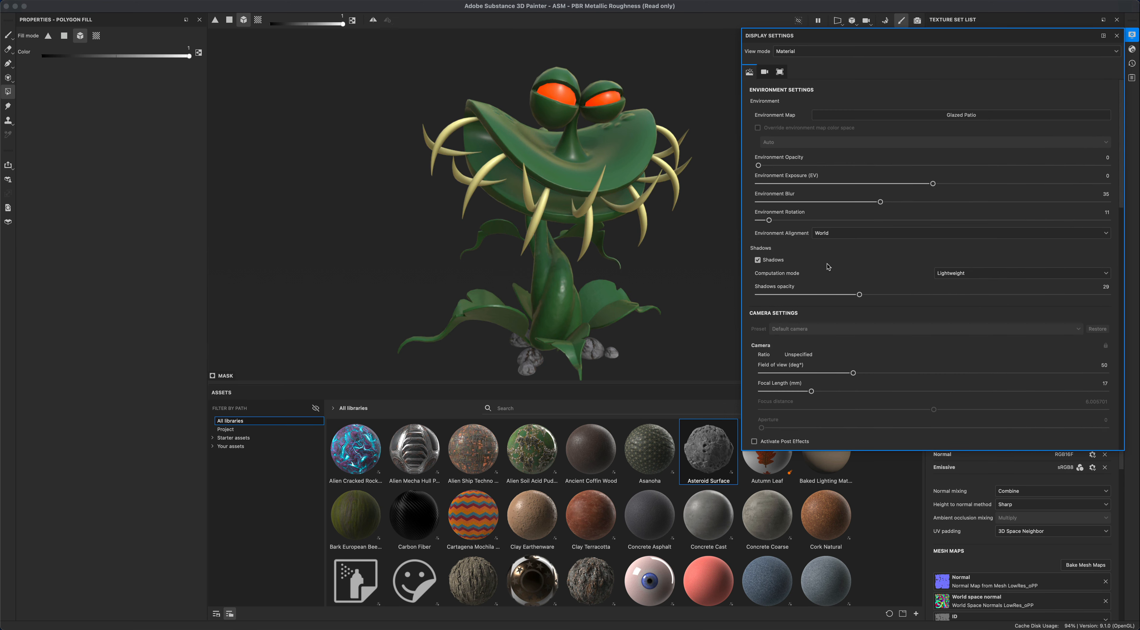
{"action": "scroll", "coordinate": [816, 303], "scroll_direction": "down", "scroll_amount": 3}
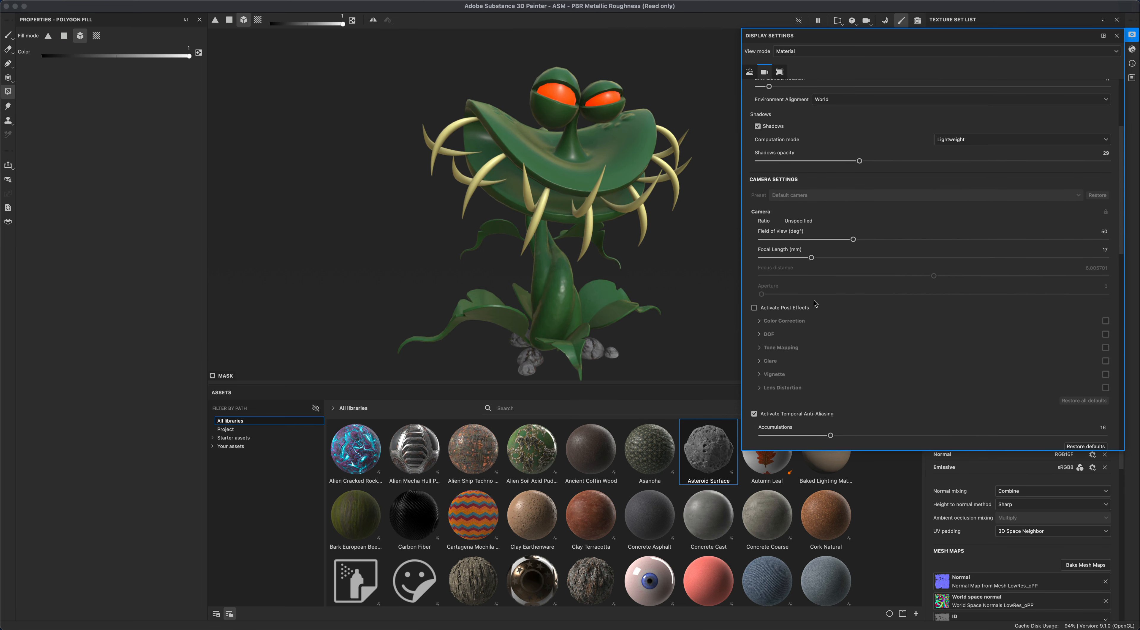
{"action": "left_click", "coordinate": [754, 308]}
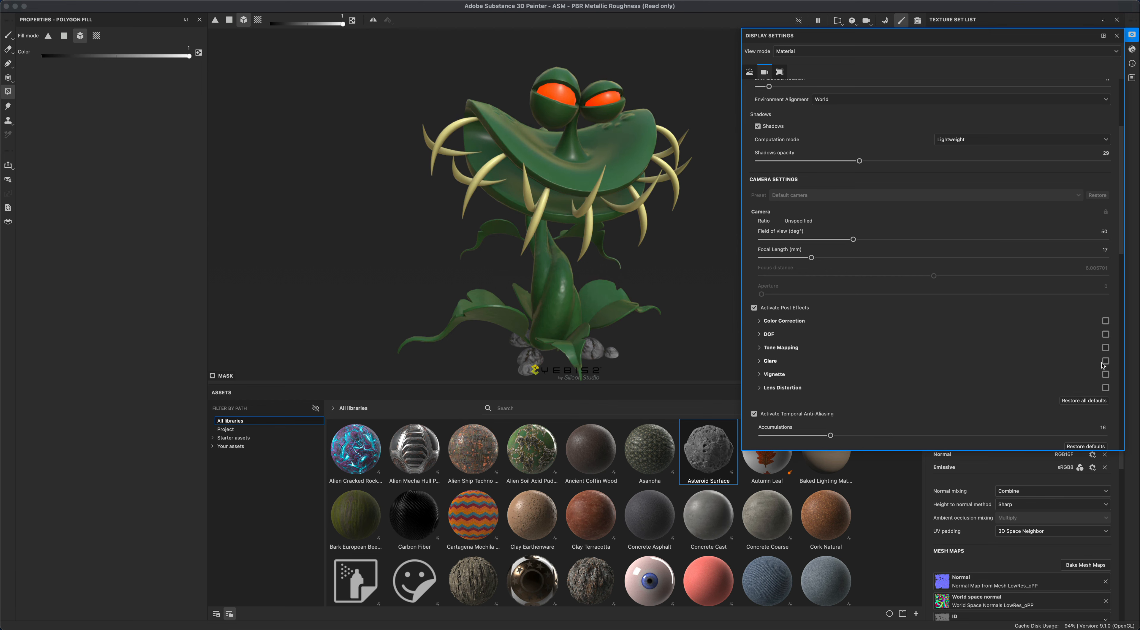
{"action": "left_click", "coordinate": [771, 361]}
{"action": "scroll", "coordinate": [836, 373], "scroll_direction": "down", "scroll_amount": 3}
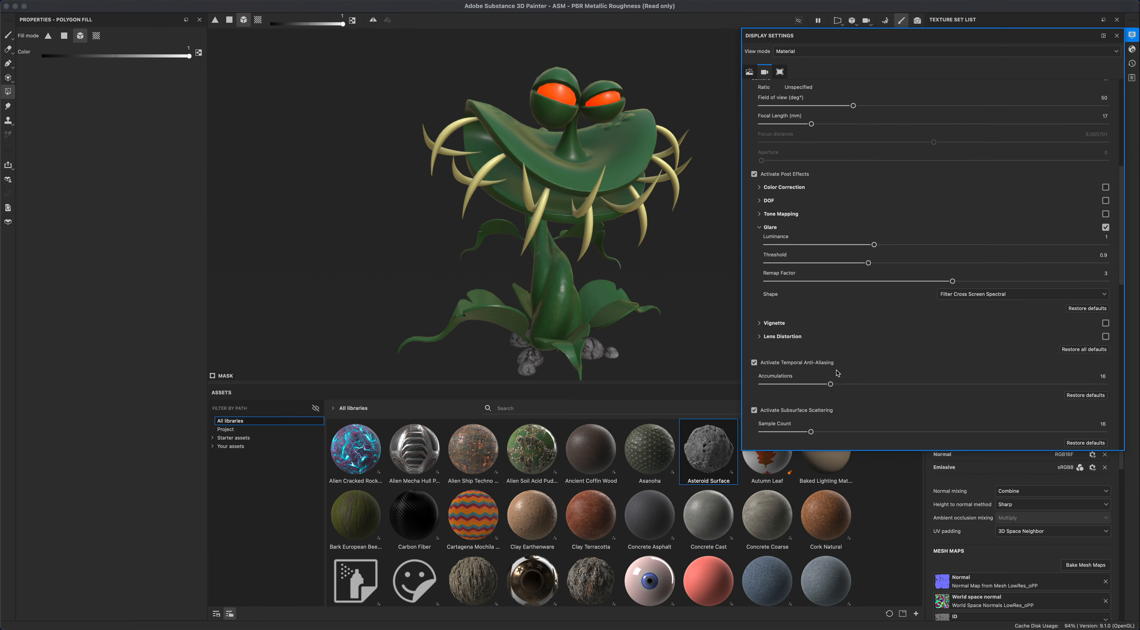
{"action": "left_click", "coordinate": [1004, 296]}
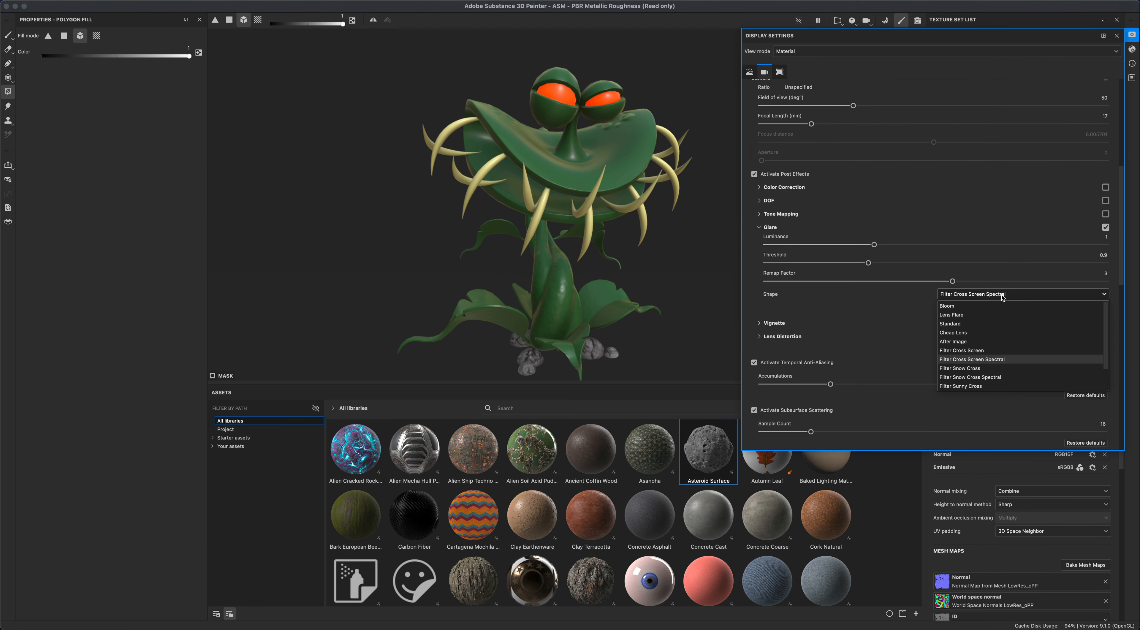
{"action": "left_click", "coordinate": [998, 305]}
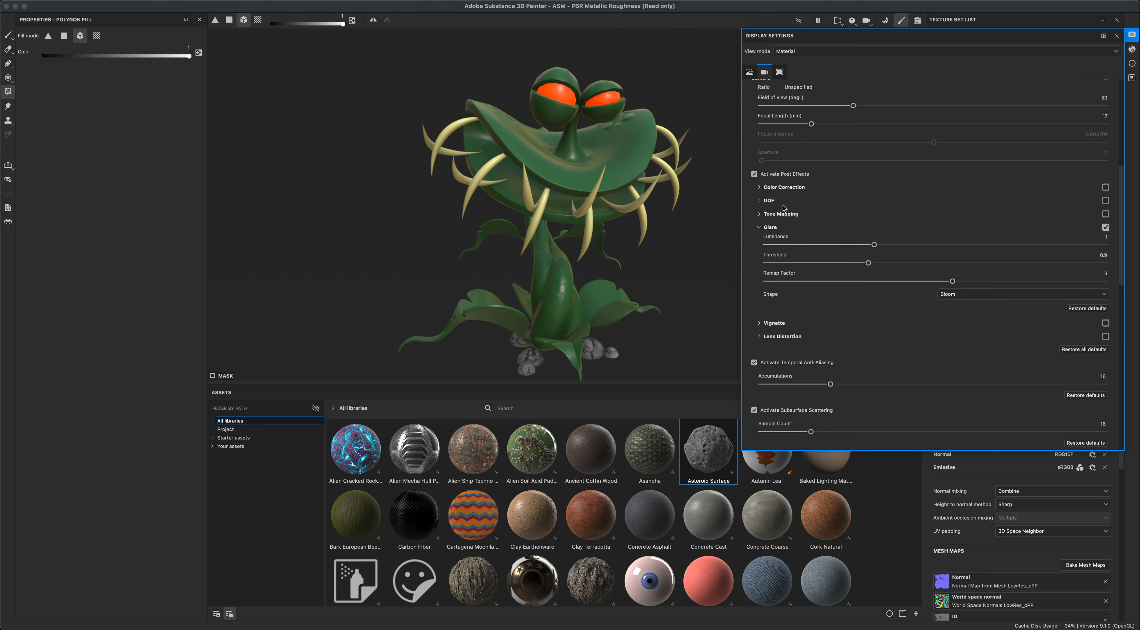
Enable the Vignette post effect and increase its strength to darken the viewport edges.
{"action": "left_click", "coordinate": [774, 324]}
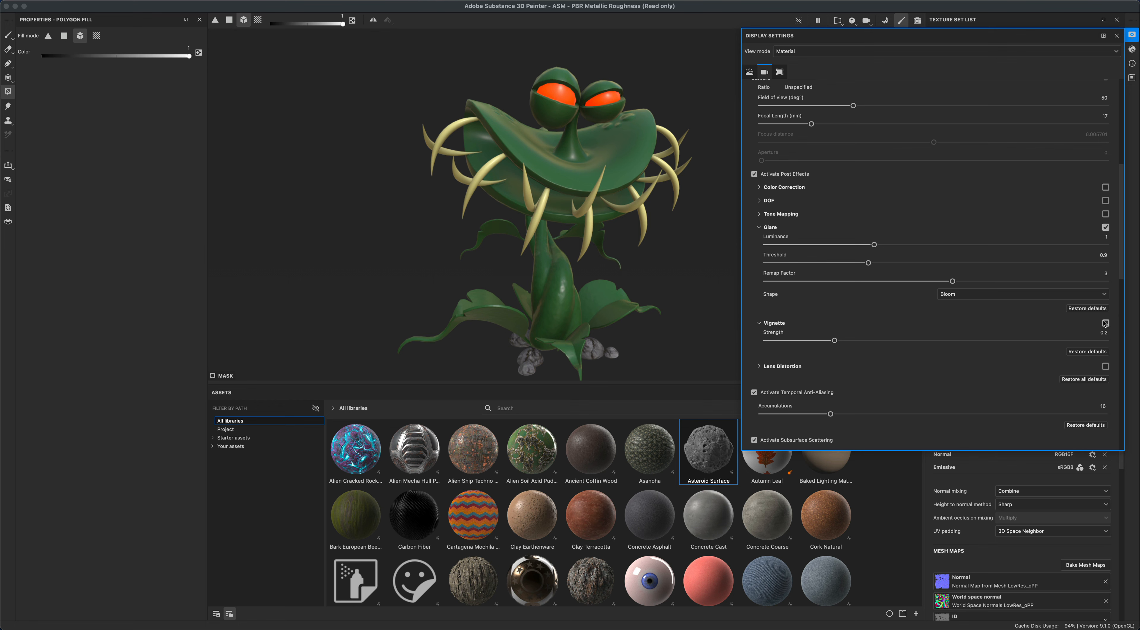
{"action": "left_click_drag", "start_coordinate": [836, 339], "coordinate": [969, 348]}
{"action": "scroll", "coordinate": [1040, 323], "scroll_direction": "up", "scroll_amount": 10}
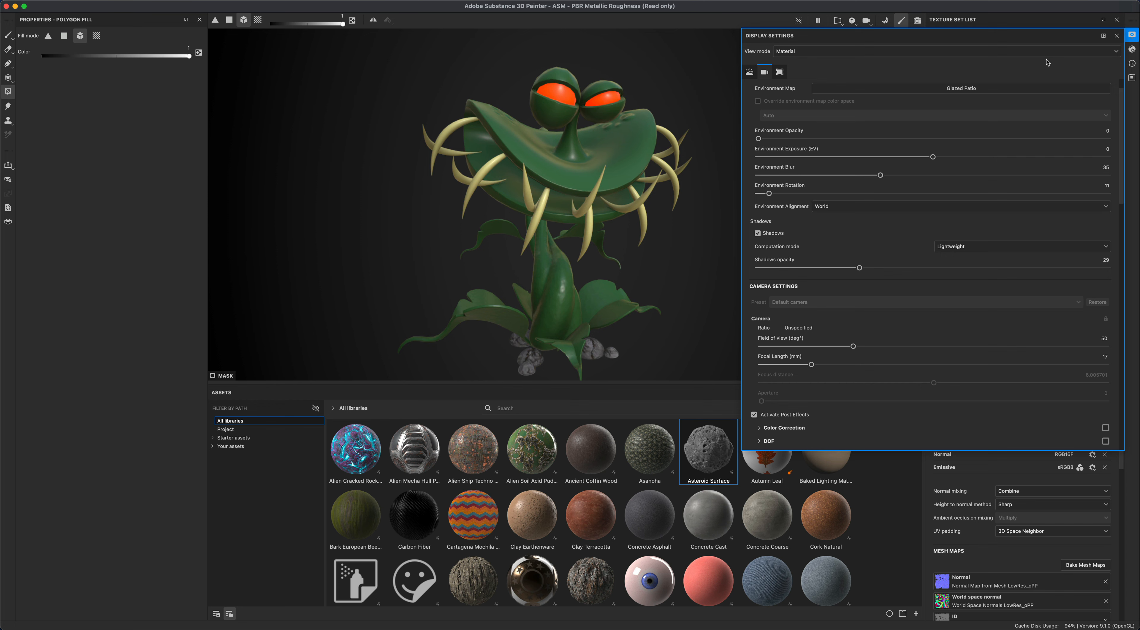
Raise the Emissive intensity in the main shader's settings to 7.55 to make the eyes glow.
{"action": "left_click", "coordinate": [1132, 50]}
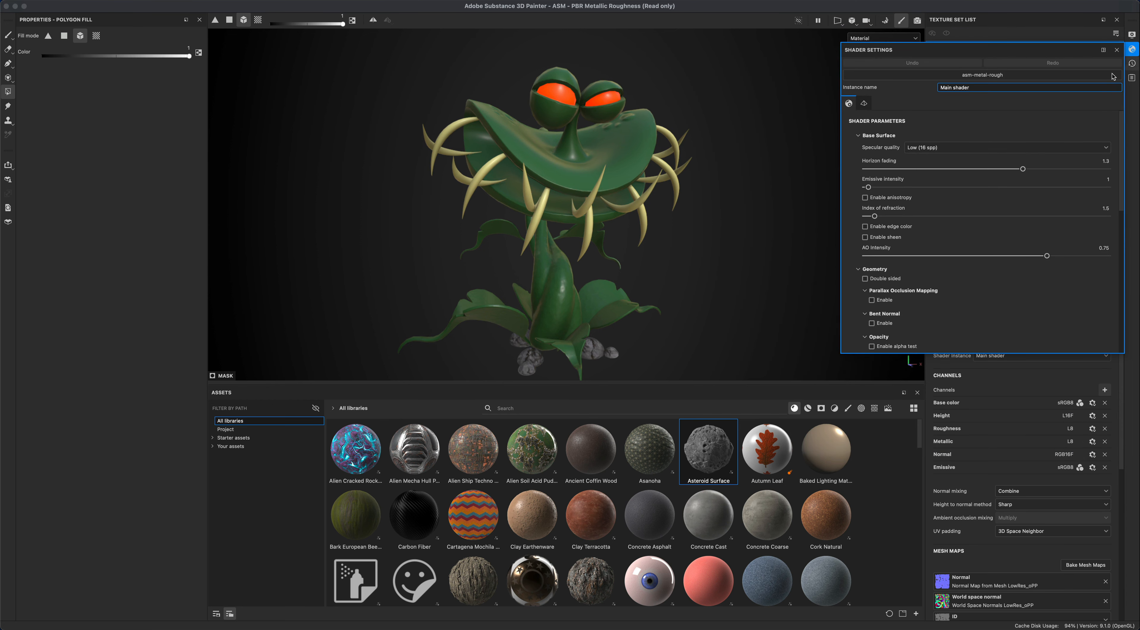
{"action": "scroll", "coordinate": [987, 197], "scroll_direction": "down", "scroll_amount": 2}
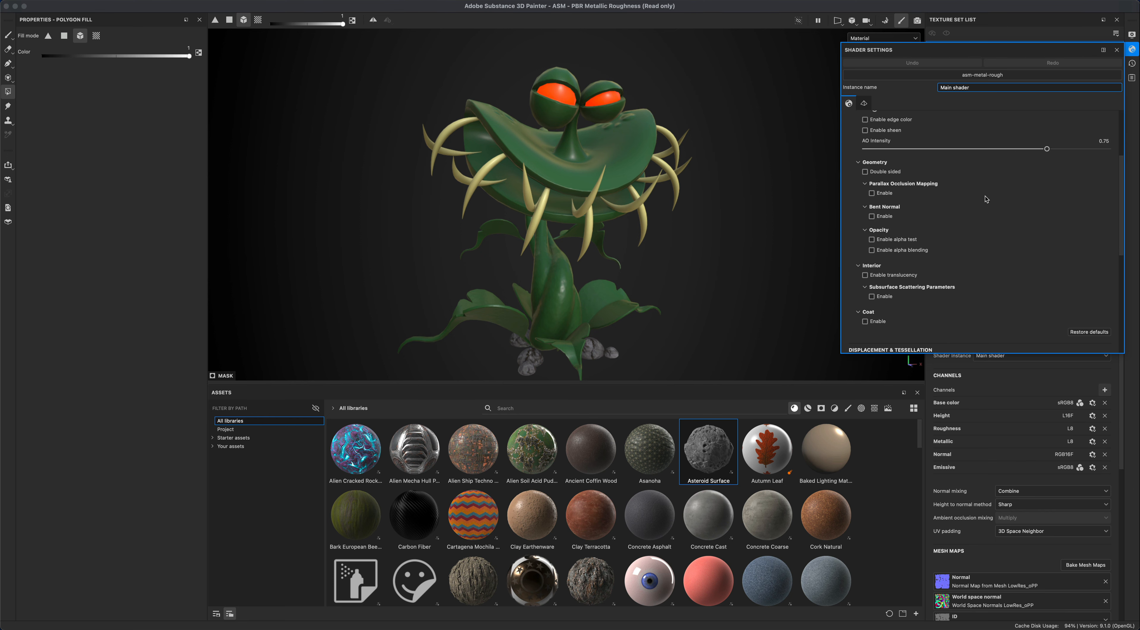
{"action": "scroll", "coordinate": [986, 199], "scroll_direction": "up", "scroll_amount": 2}
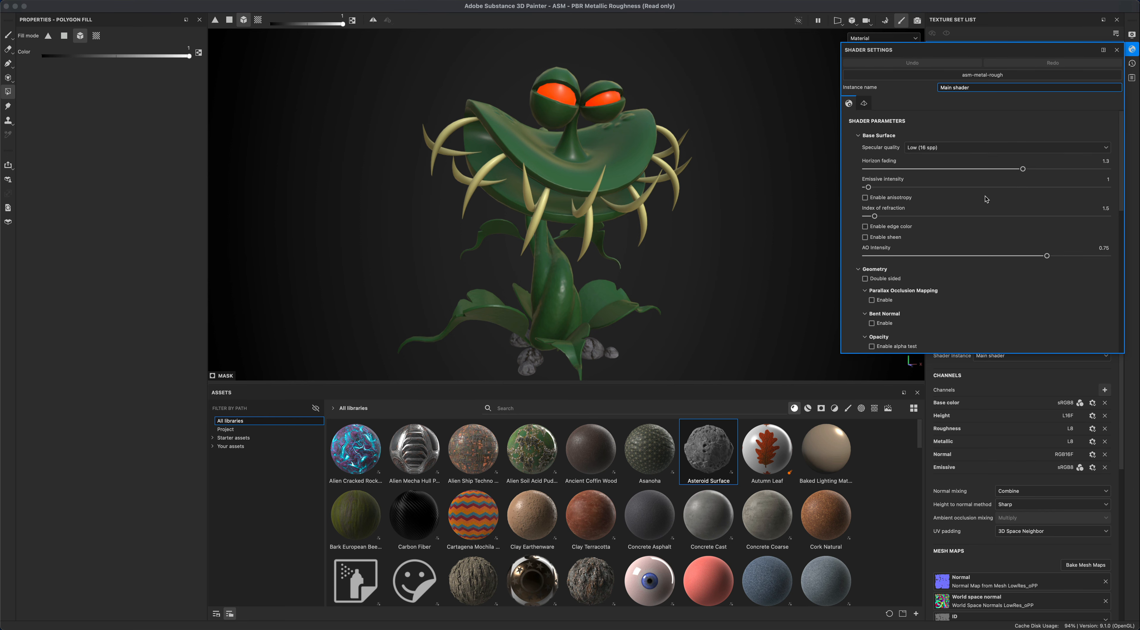
{"action": "left_click_drag", "start_coordinate": [868, 188], "coordinate": [884, 188]}
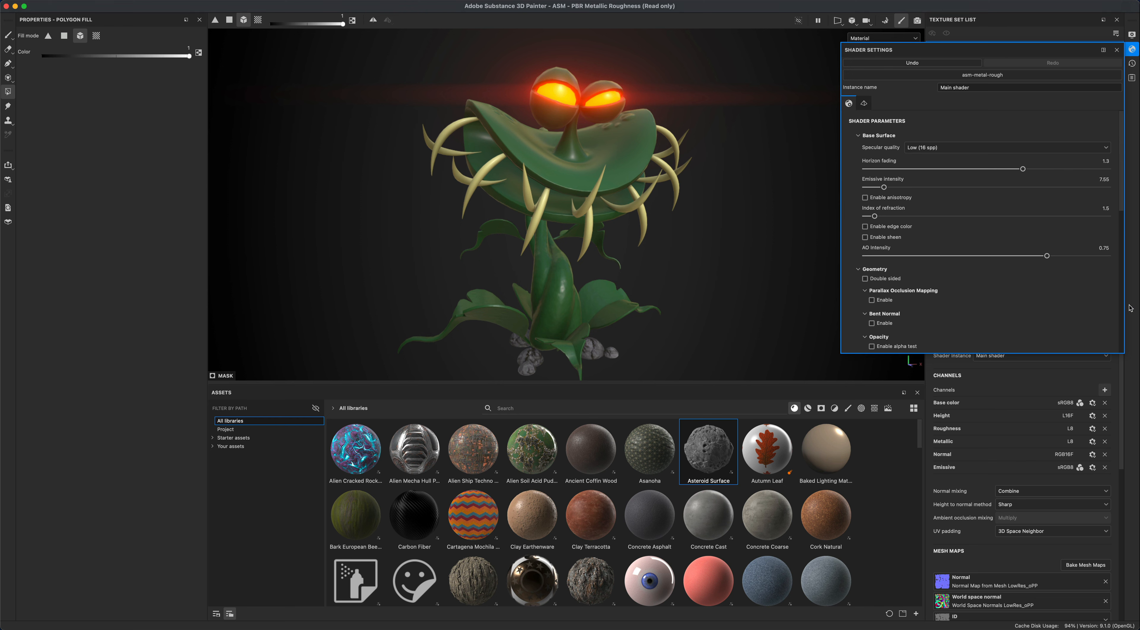
{"action": "left_click", "coordinate": [1130, 52]}
Change the eyes layer's emissive color to bright green, hex 4DFF00, and inspect the glowing eyes.
{"action": "left_click", "coordinate": [983, 151]}
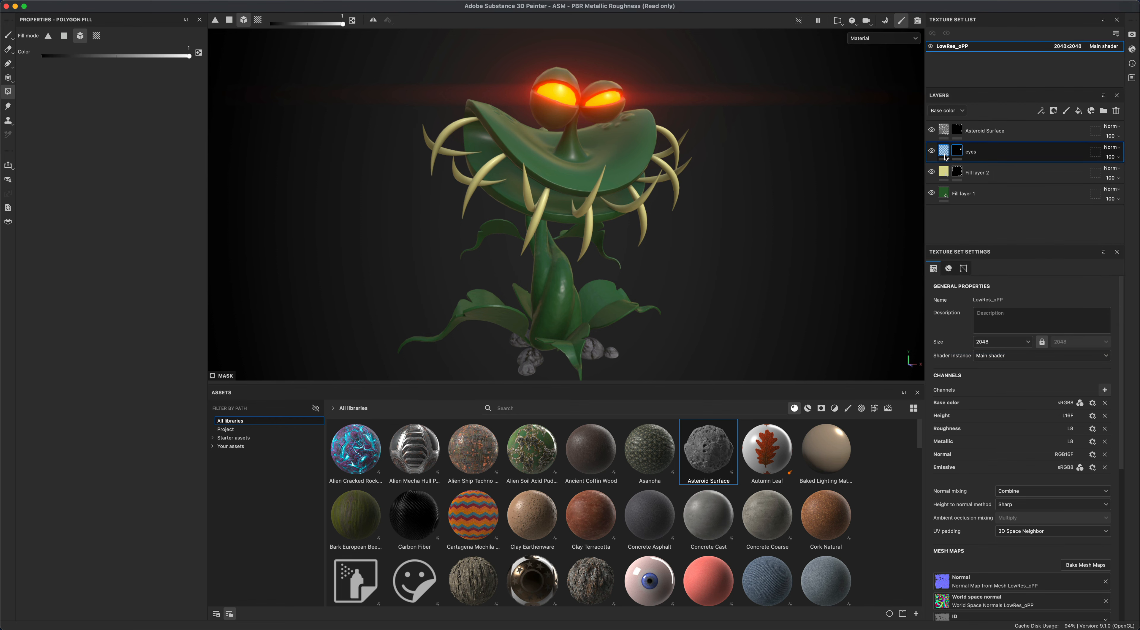
{"action": "left_click", "coordinate": [153, 276]}
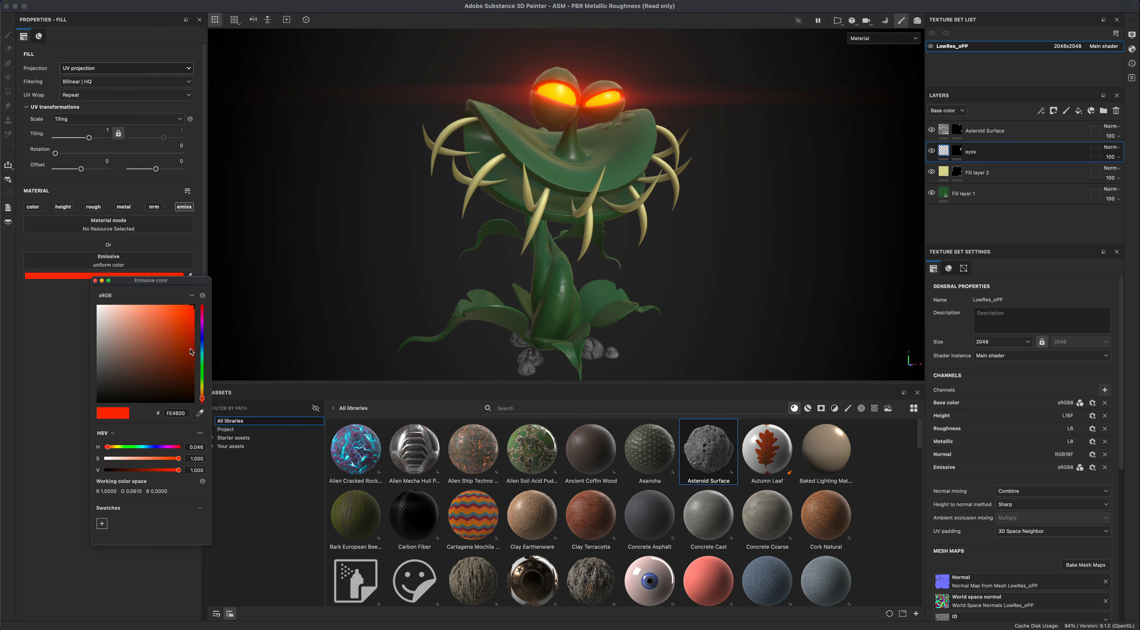
{"action": "mouse_move", "coordinate": [203, 398]}
{"action": "left_mouse_down"}
{"action": "mouse_move", "coordinate": [208, 306]}
{"action": "mouse_move", "coordinate": [203, 387]}
{"action": "mouse_move", "coordinate": [204, 376]}
{"action": "left_mouse_up"}
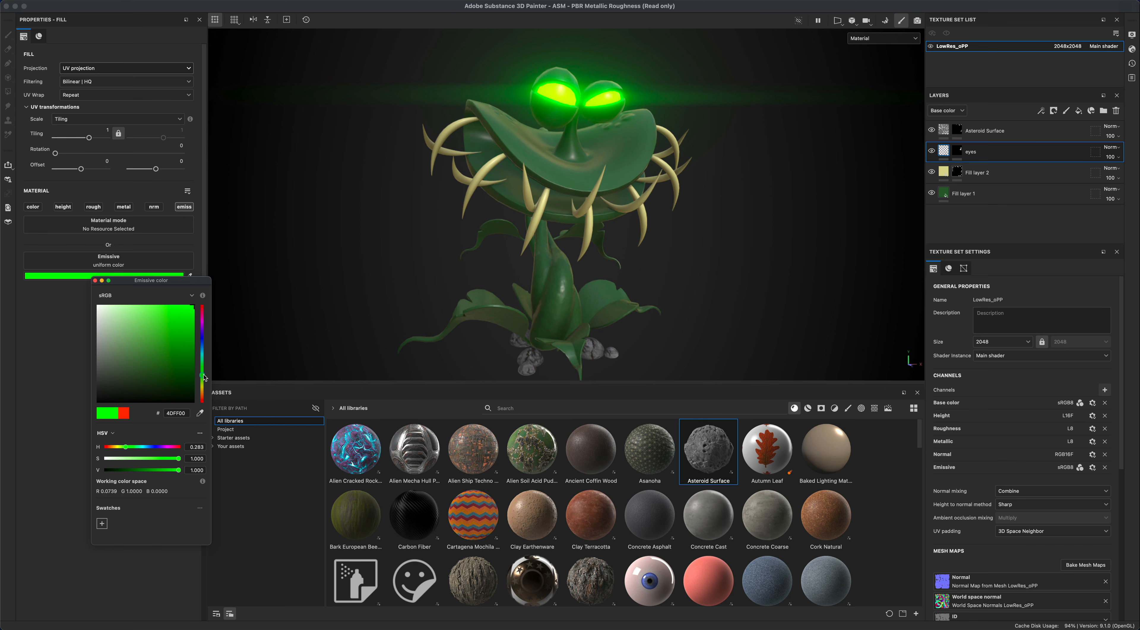
{"action": "left_click", "coordinate": [95, 281]}
{"action": "left_click_drag", "start_coordinate": [347, 259], "coordinate": [766, 270], "text": "alt"}
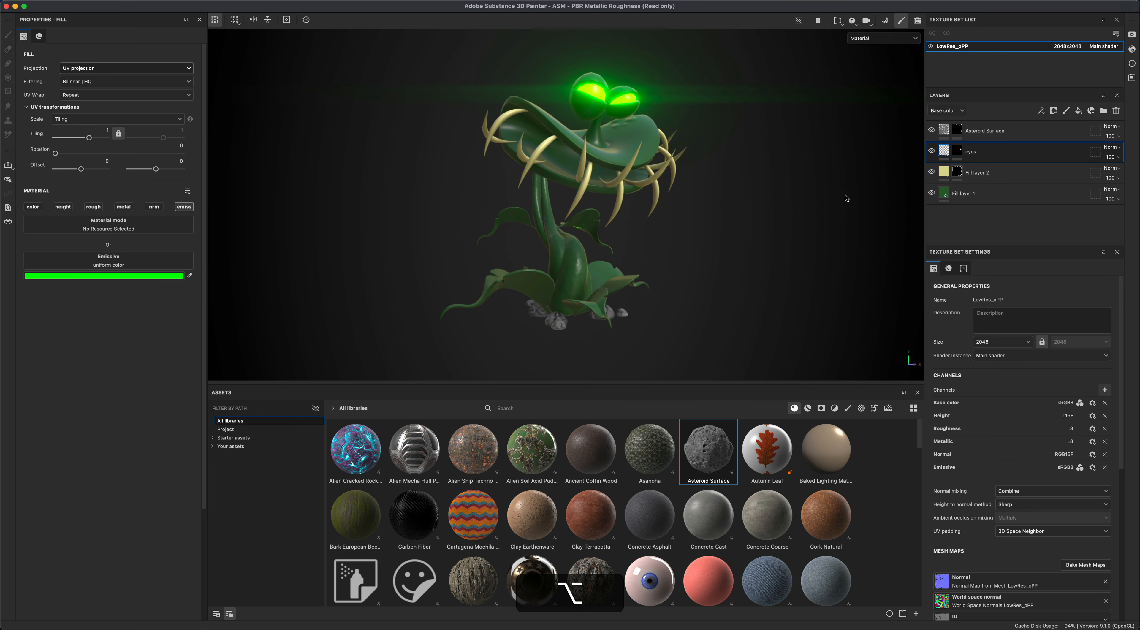
Display only the Base color channel in the viewport and examine the plant's flat colors from several angles.
{"action": "left_click", "coordinate": [884, 41]}
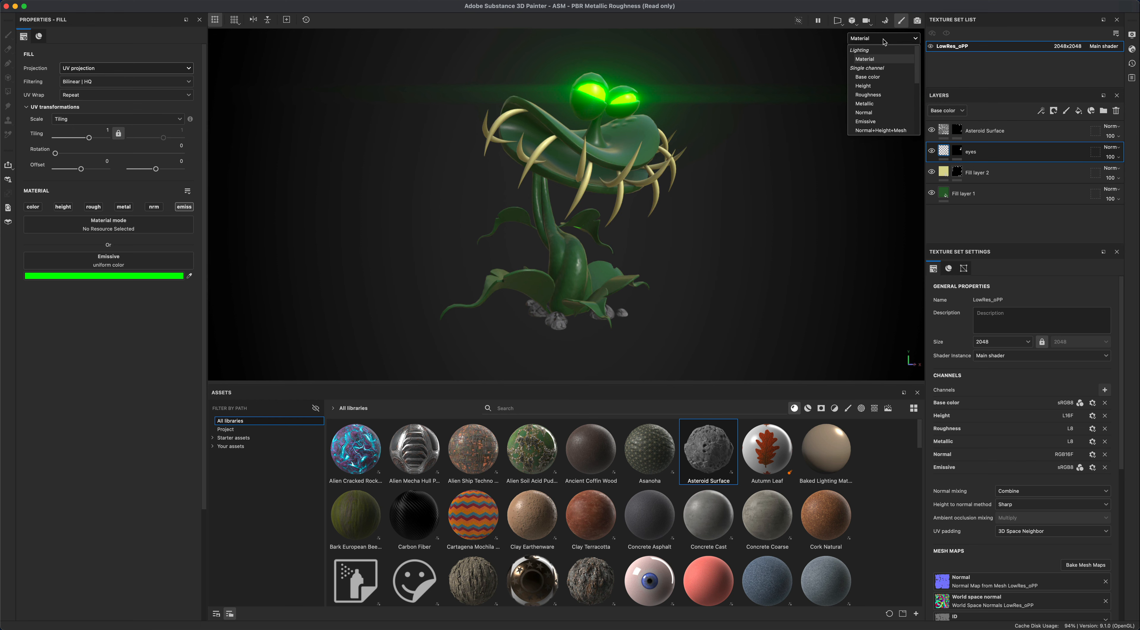
{"action": "left_click", "coordinate": [867, 76]}
{"action": "left_click_drag", "start_coordinate": [759, 224], "coordinate": [722, 228], "text": "alt"}
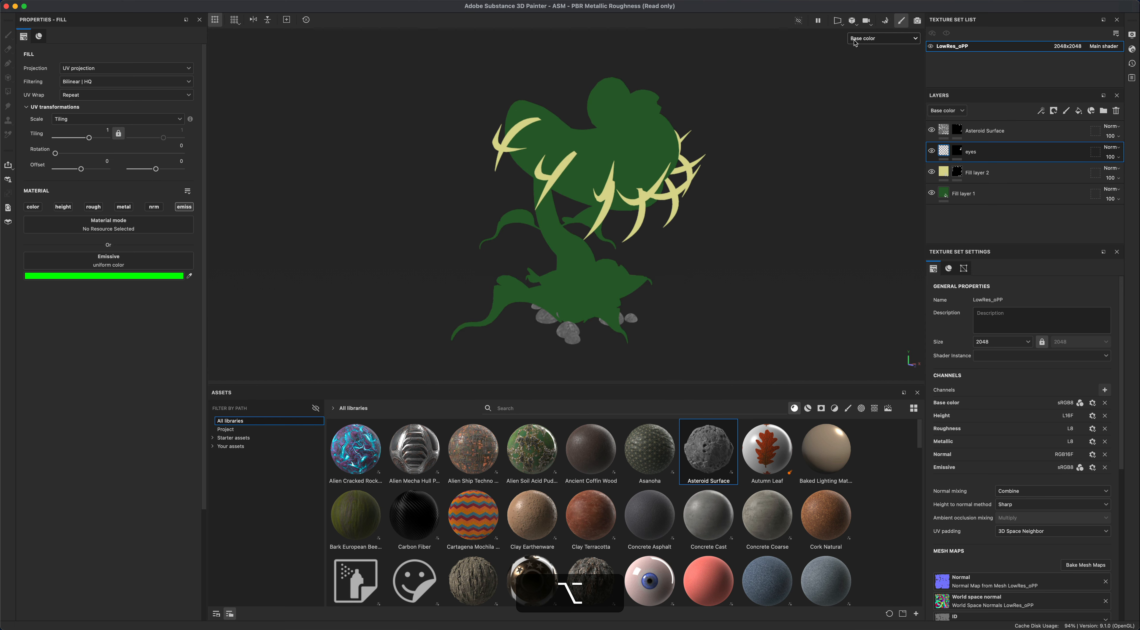
{"action": "left_click_drag", "start_coordinate": [817, 157], "coordinate": [810, 155], "text": "alt"}
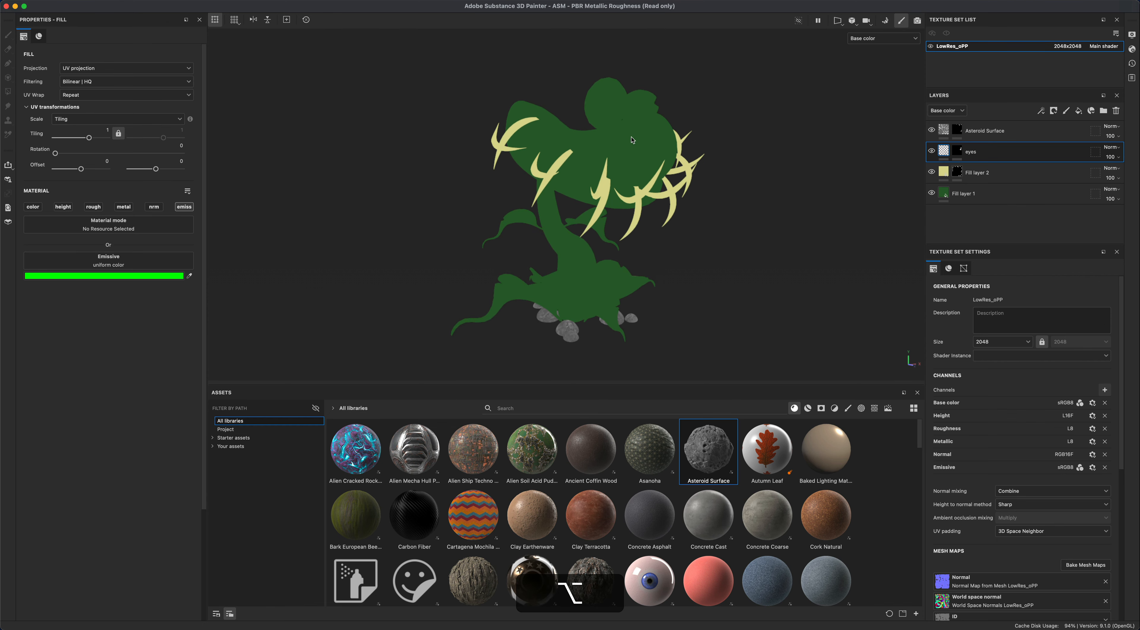
{"action": "left_click_drag", "start_coordinate": [764, 204], "coordinate": [741, 211], "text": "alt"}
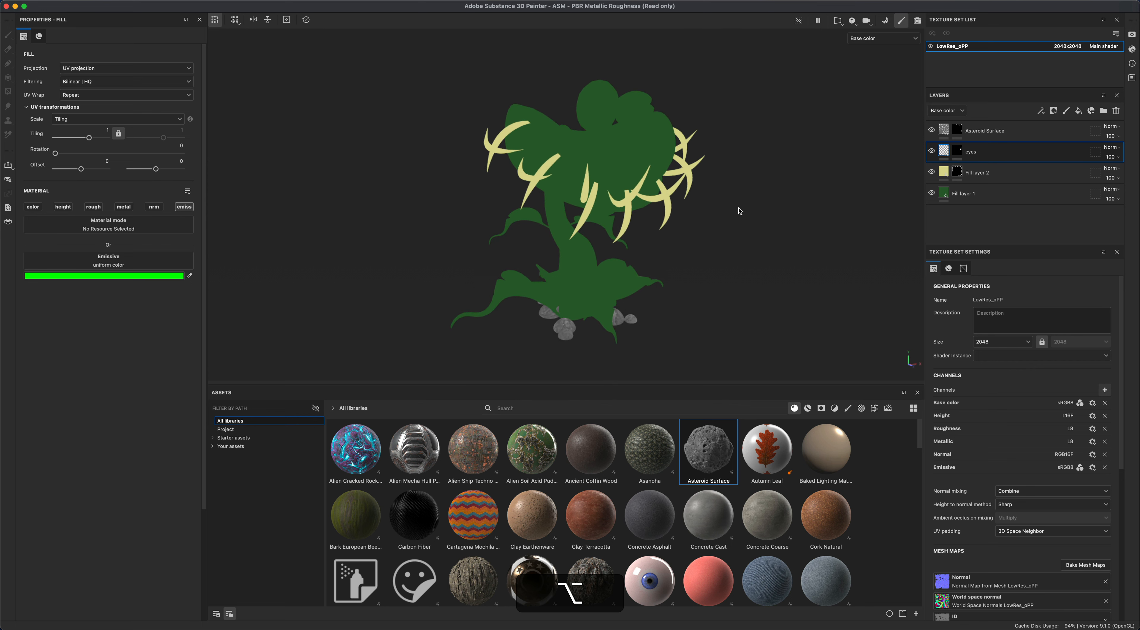
{"action": "middle_click_drag", "start_coordinate": [741, 211], "coordinate": [743, 212], "text": "alt"}
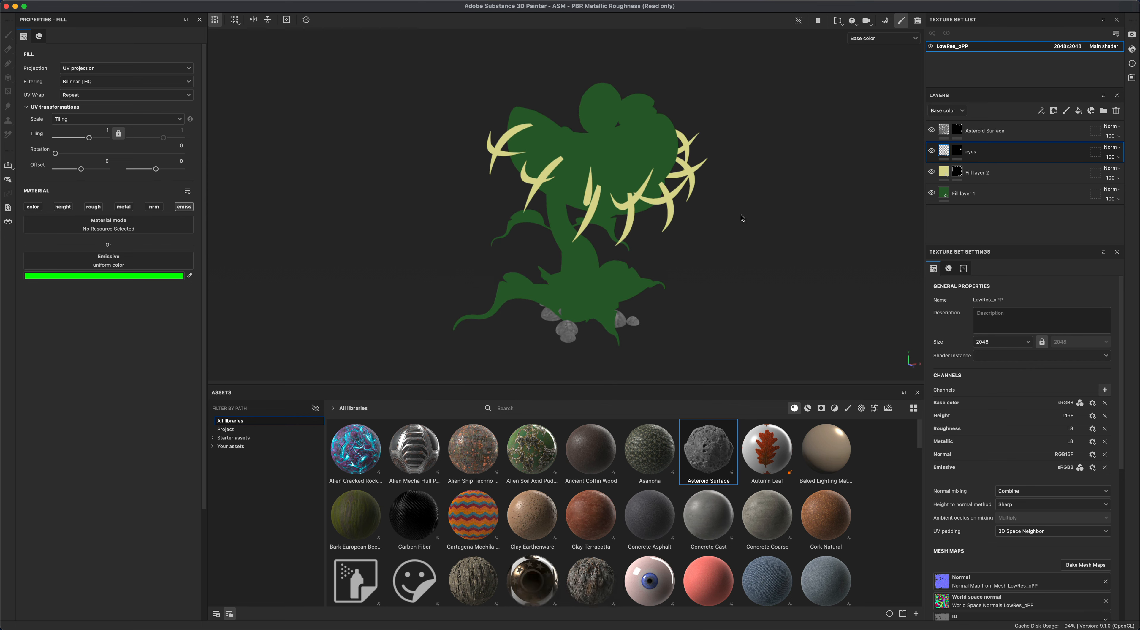
{"action": "left_click_drag", "start_coordinate": [736, 213], "coordinate": [732, 212], "text": "alt"}
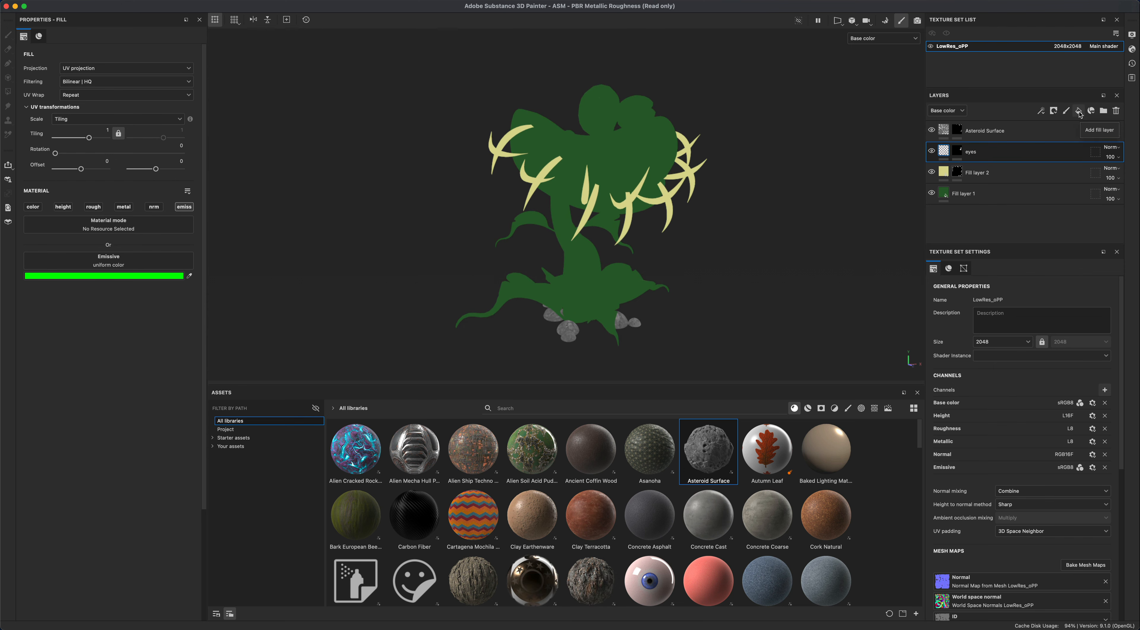
Add a fill layer above the eyes layer and limit it to the color channel.
{"action": "left_click", "coordinate": [1079, 113]}
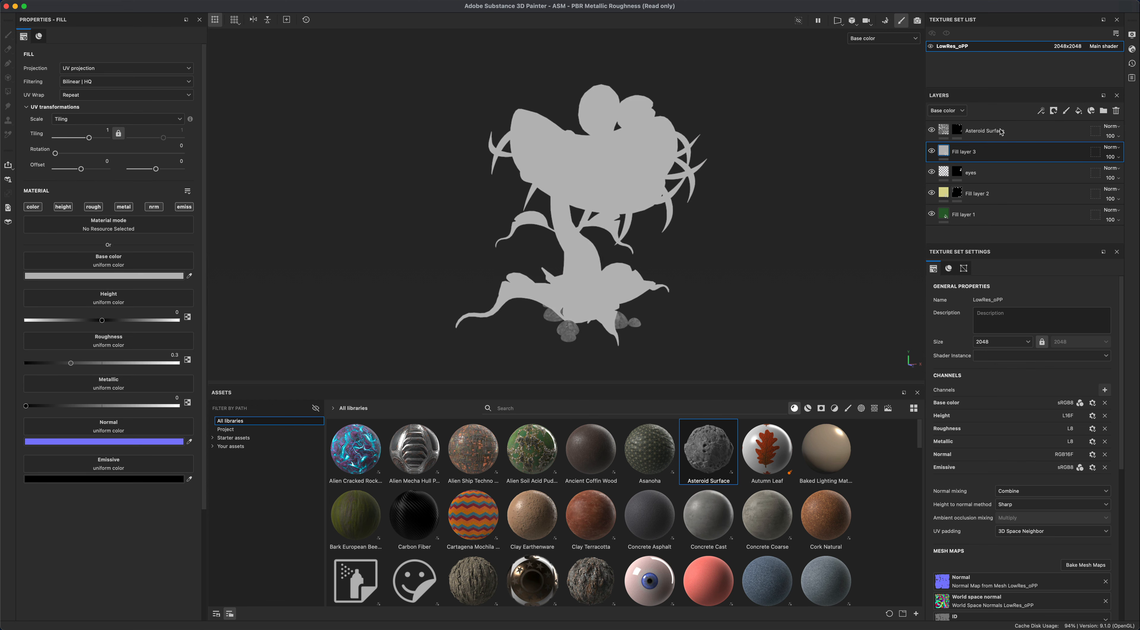
{"action": "key", "text": "alt"}
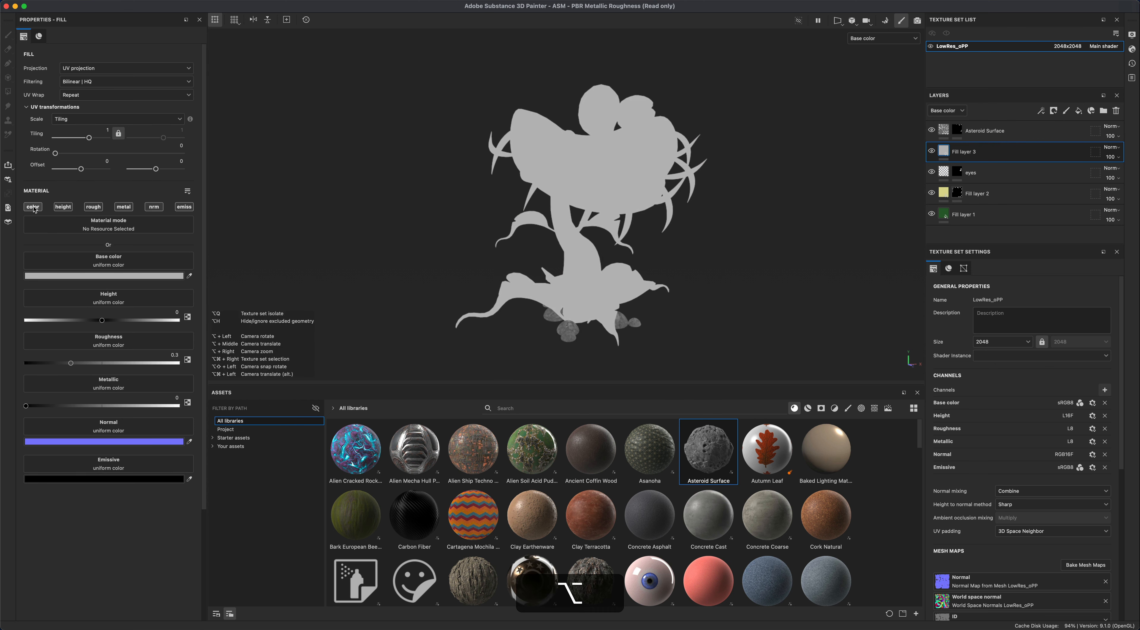
{"action": "left_click", "coordinate": [34, 208], "text": "alt"}
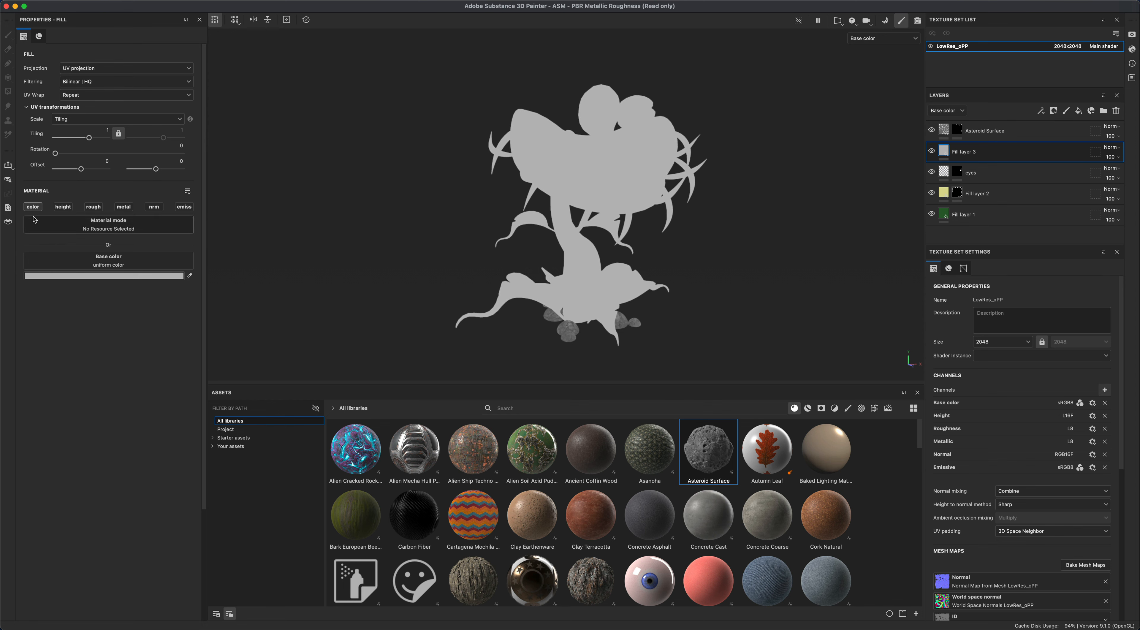
Add a generator to Fill layer 3 and choose Dirt for it.
{"action": "right_click", "coordinate": [959, 156]}
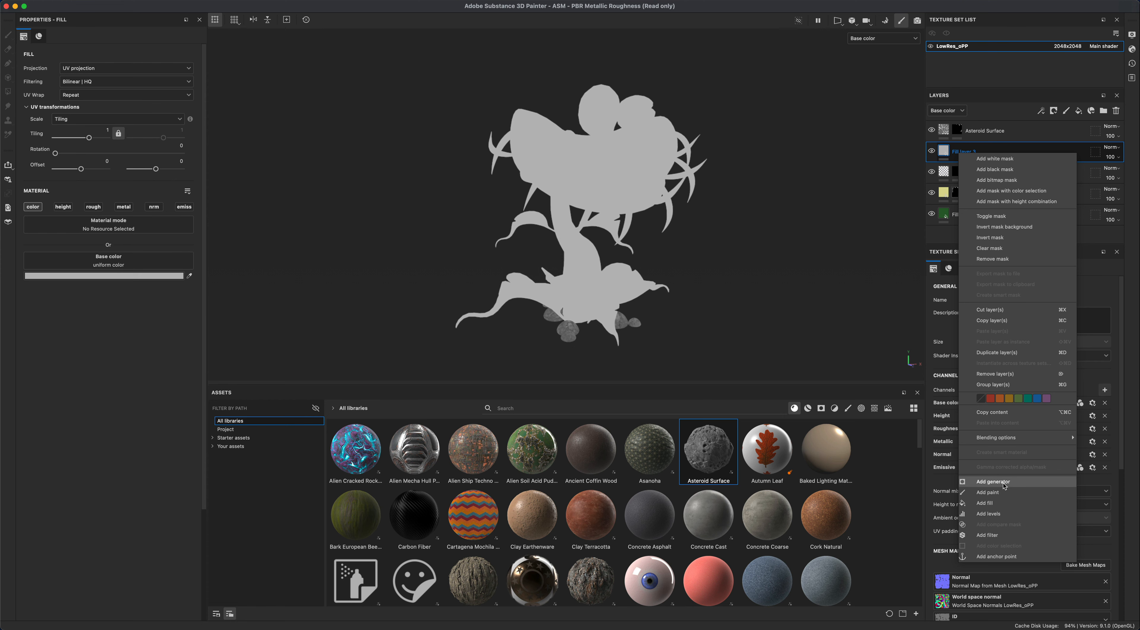
{"action": "left_click", "coordinate": [1003, 483]}
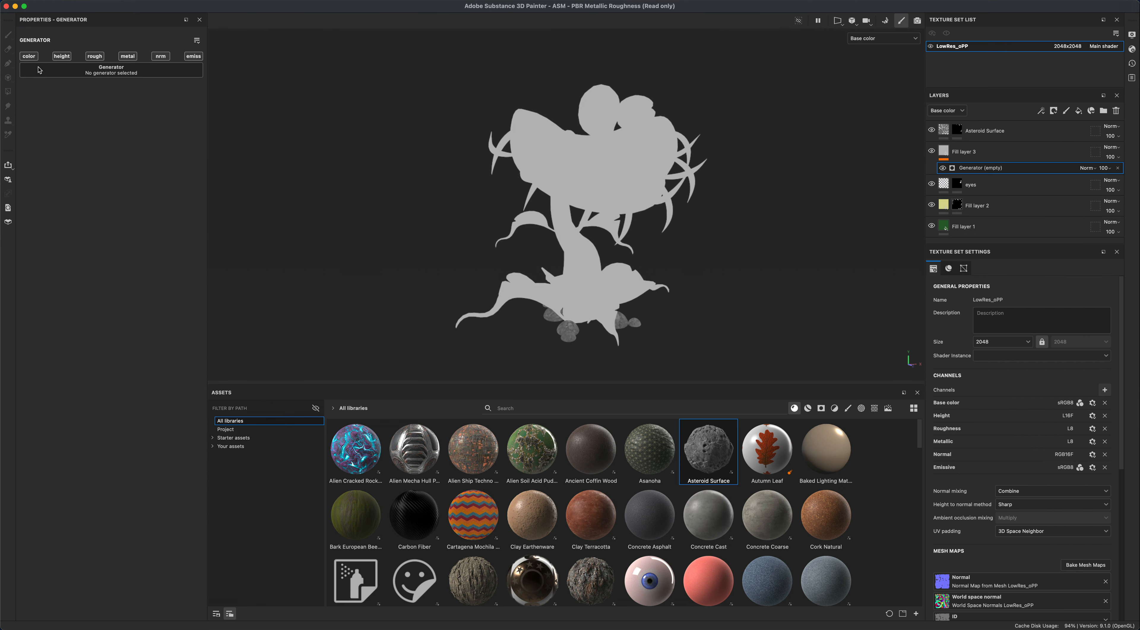
{"action": "left_click", "coordinate": [30, 57], "text": "alt"}
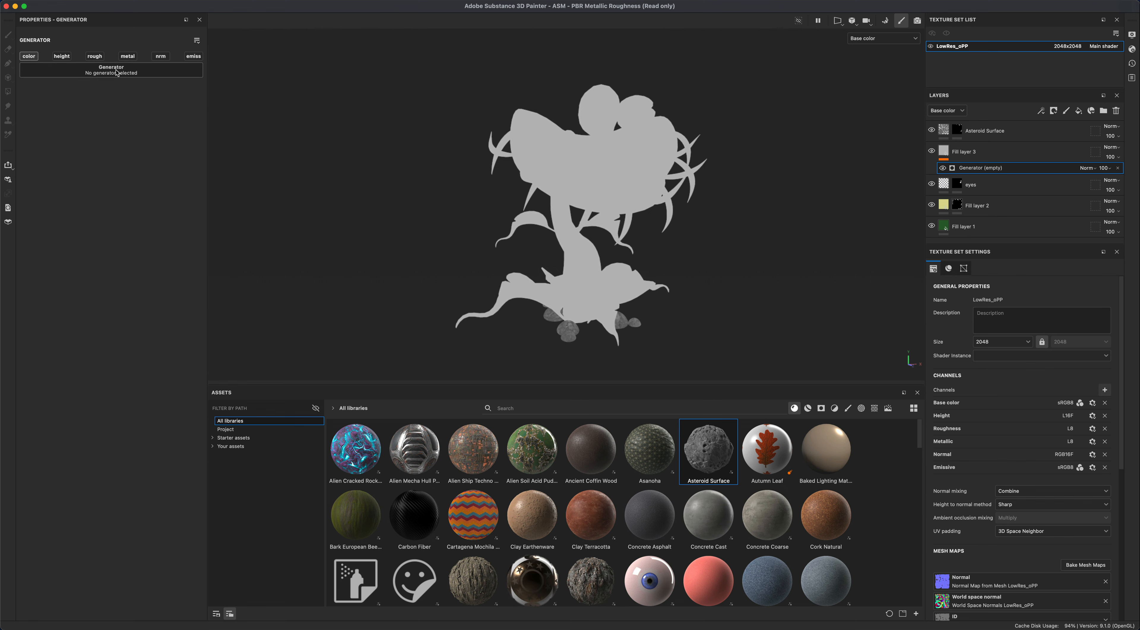
{"action": "left_click", "coordinate": [117, 72]}
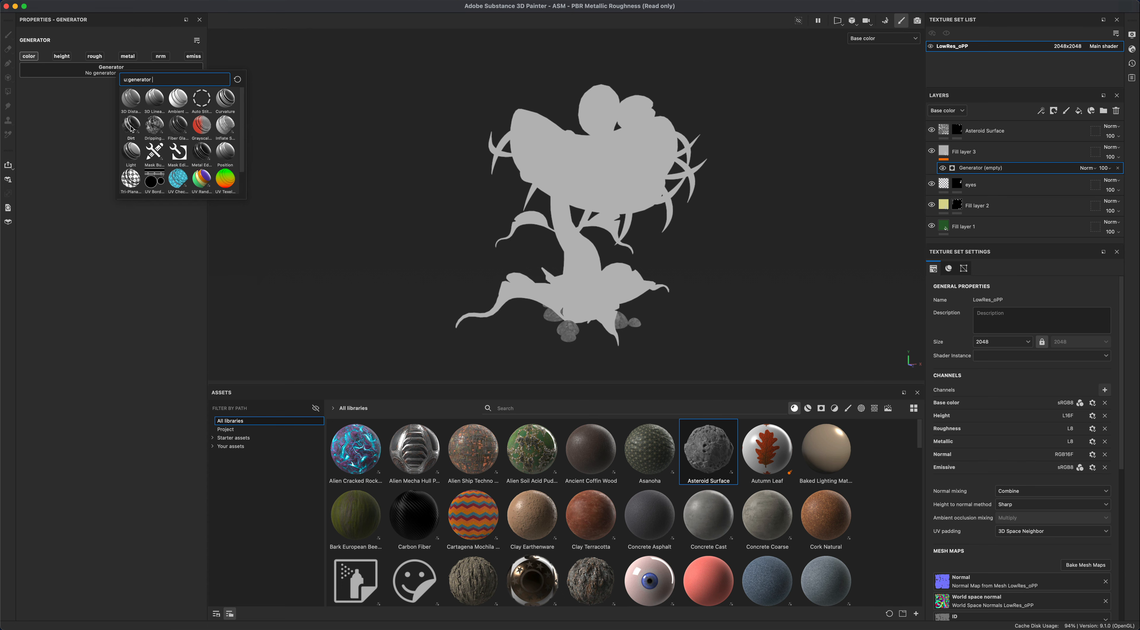
{"action": "left_click", "coordinate": [132, 127]}
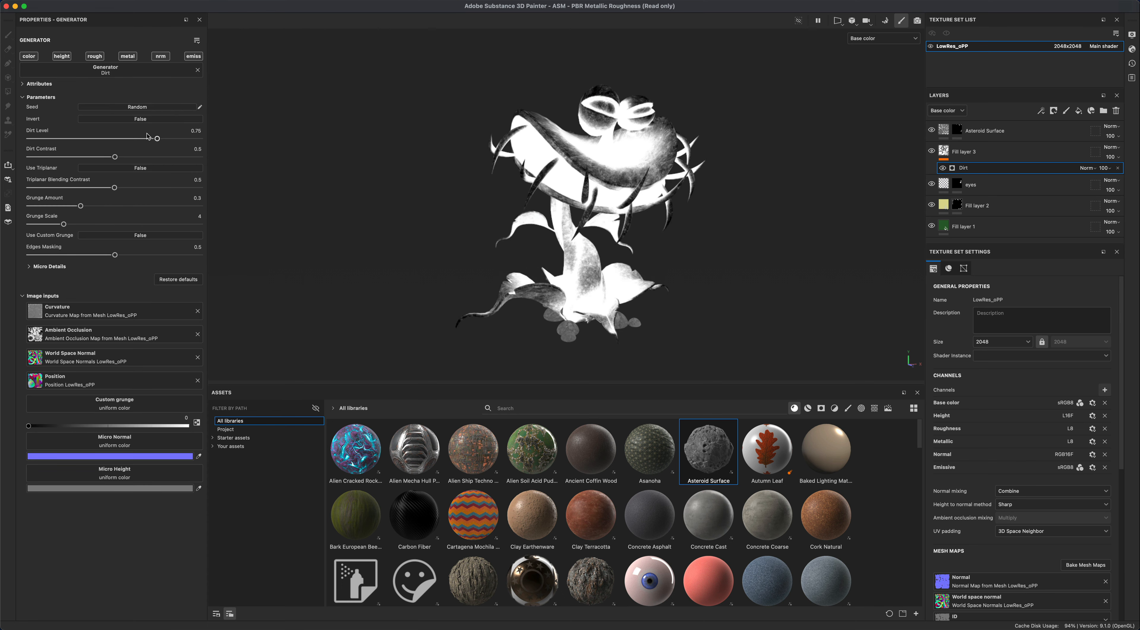
Set the Dirt generator's Invert option to True, keep only its color channel active, and inspect the result.
{"action": "left_click", "coordinate": [131, 122]}
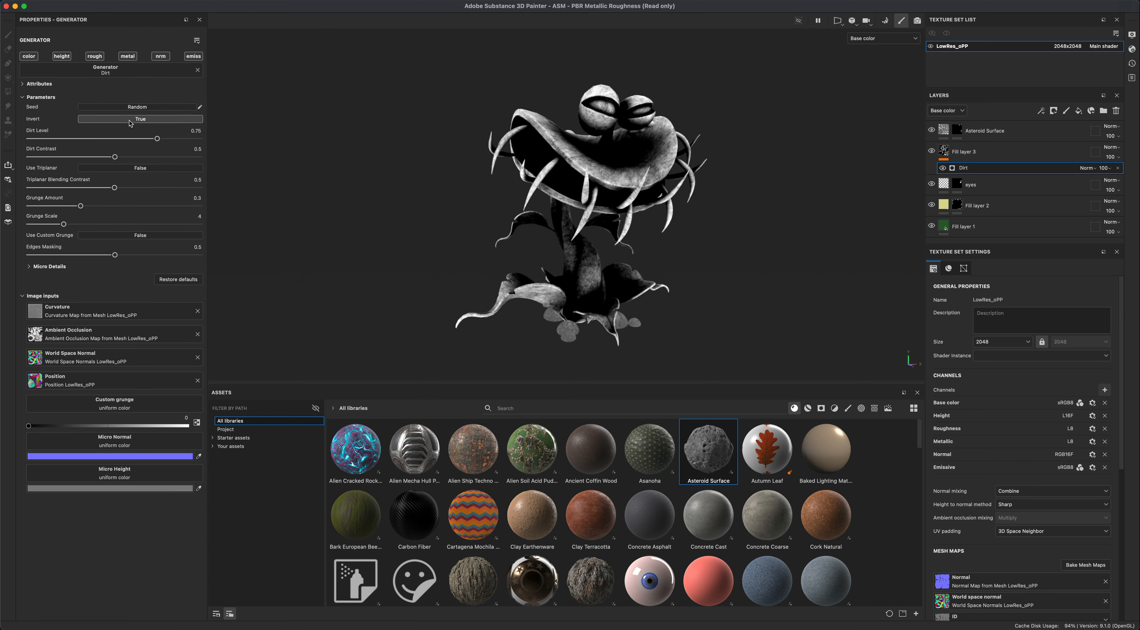
{"action": "left_click_drag", "start_coordinate": [277, 164], "coordinate": [350, 174], "text": "alt"}
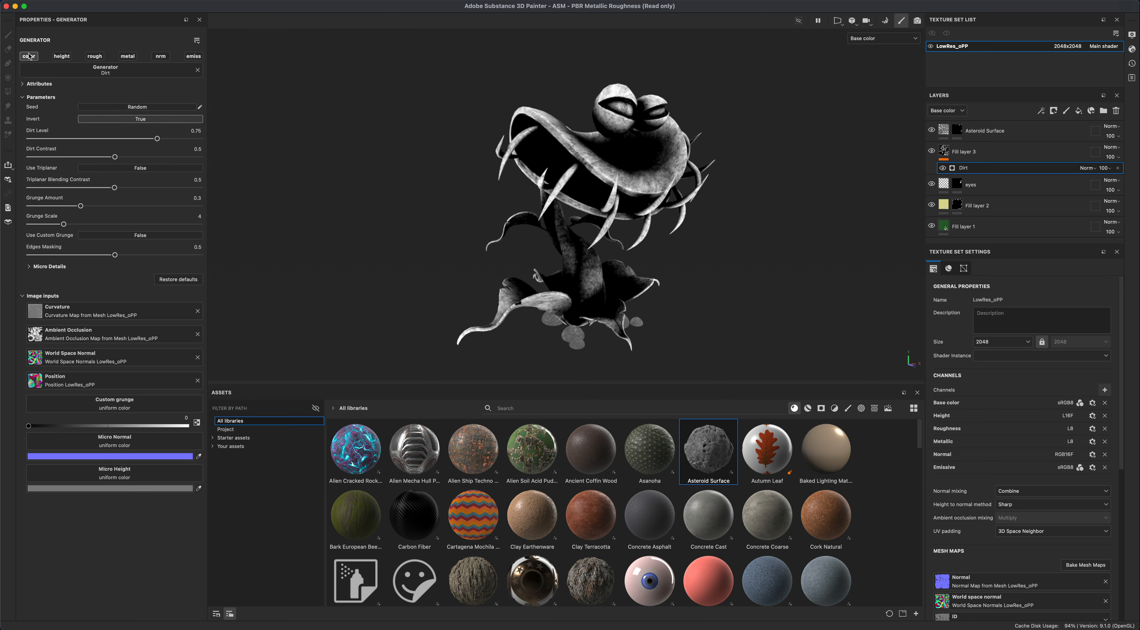
{"action": "left_click_drag", "start_coordinate": [343, 186], "coordinate": [349, 191], "text": "alt"}
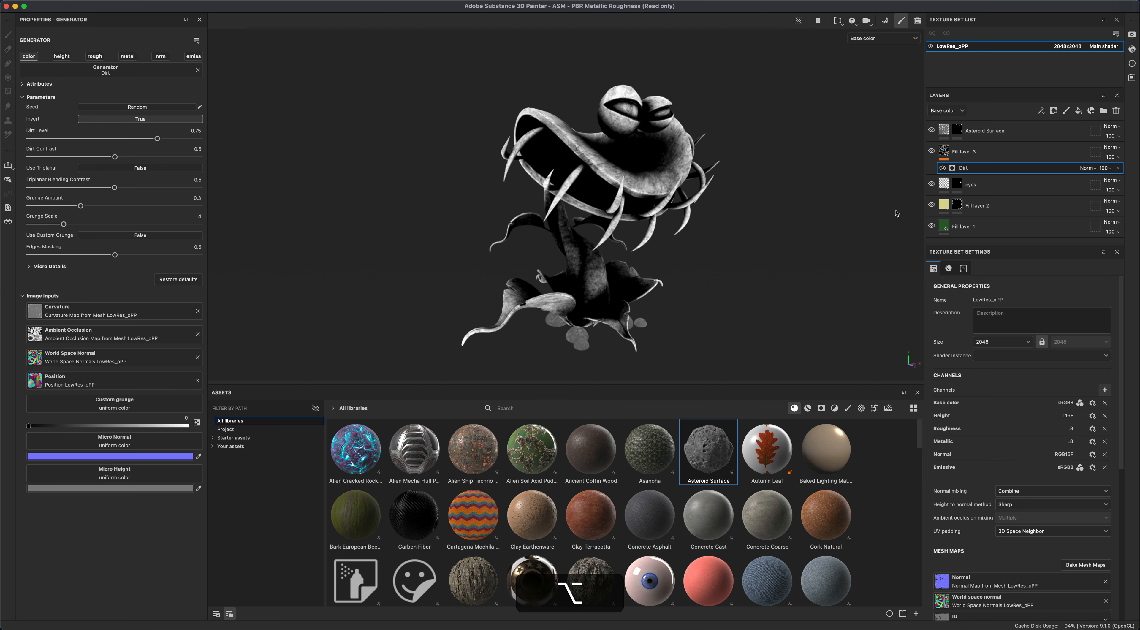
Set Fill layer 3's blending mode to Soft light at 100 opacity, blending the dirt shading over the base colors.
{"action": "left_click", "coordinate": [1114, 149]}
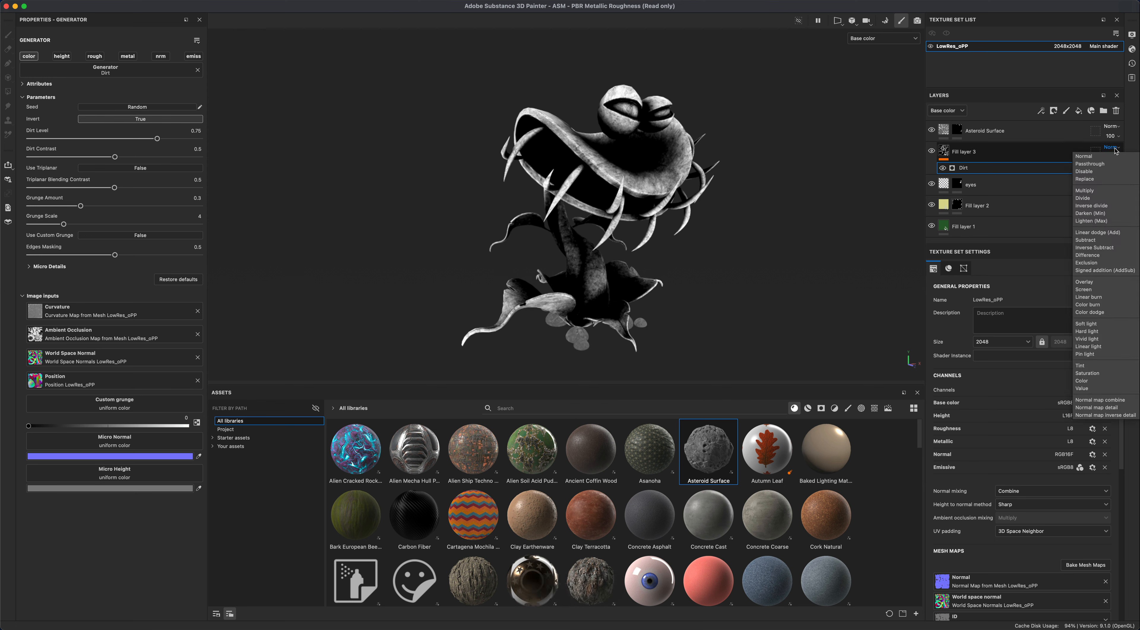
{"action": "left_click", "coordinate": [1113, 327]}
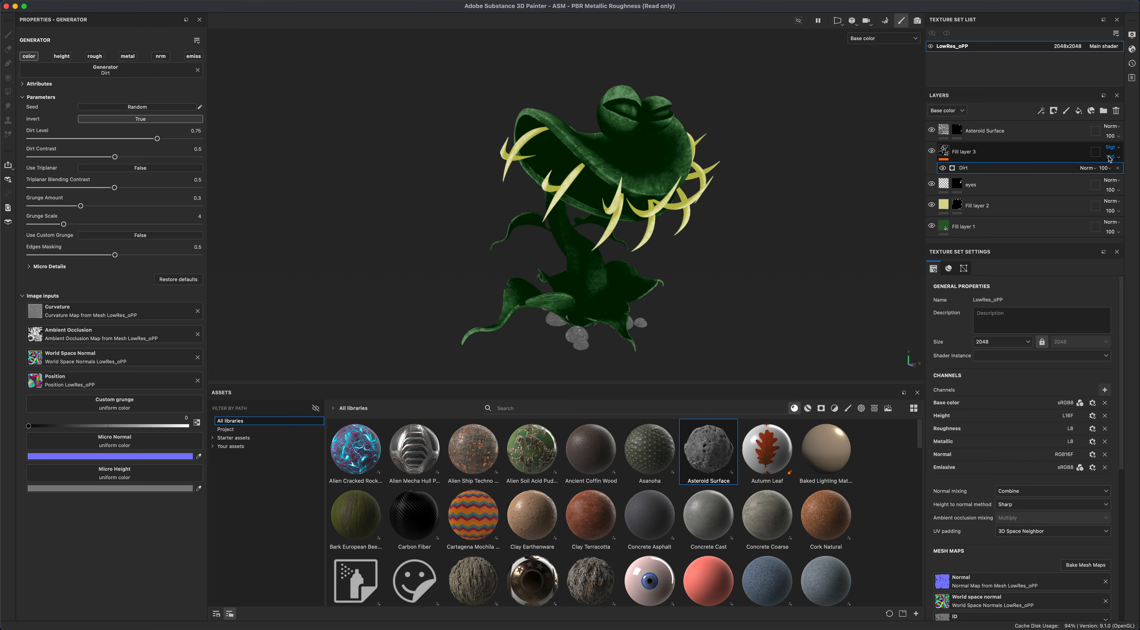
{"action": "left_click", "coordinate": [1111, 158]}
{"action": "left_click_drag", "start_coordinate": [1126, 174], "coordinate": [1137, 179]}
{"action": "left_click_drag", "start_coordinate": [999, 156], "coordinate": [999, 157], "text": "alt"}
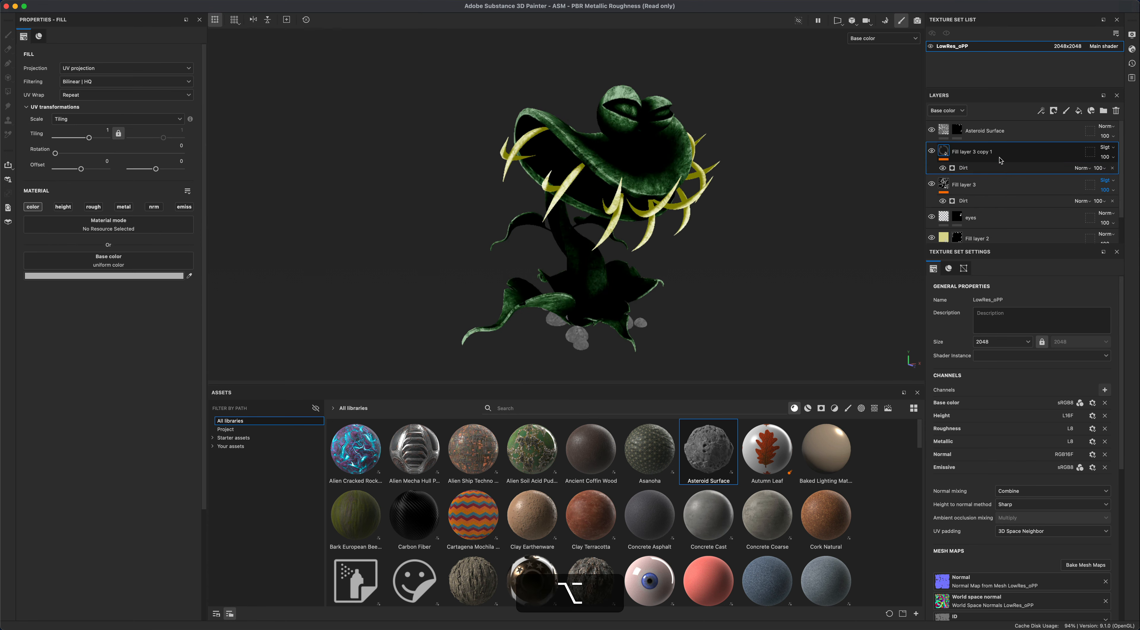
{"action": "key", "text": "alt+super+z"}
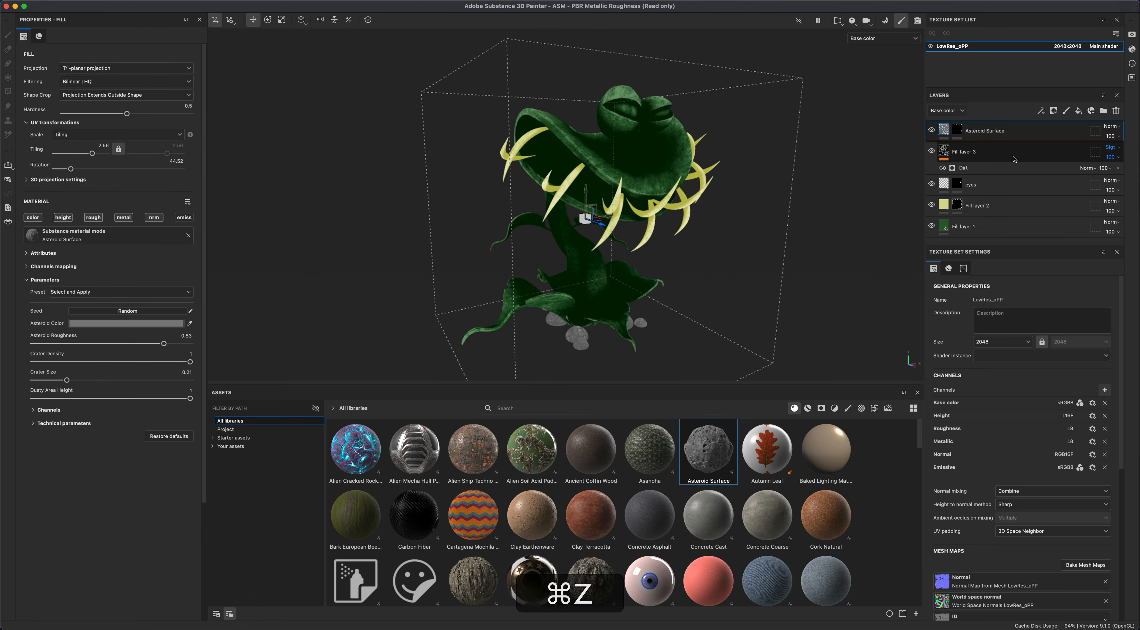
Add a color-only fill layer above Fill layer 3 and apply the Baked Lighting Stylized filter to it.
{"action": "left_click", "coordinate": [1079, 112]}
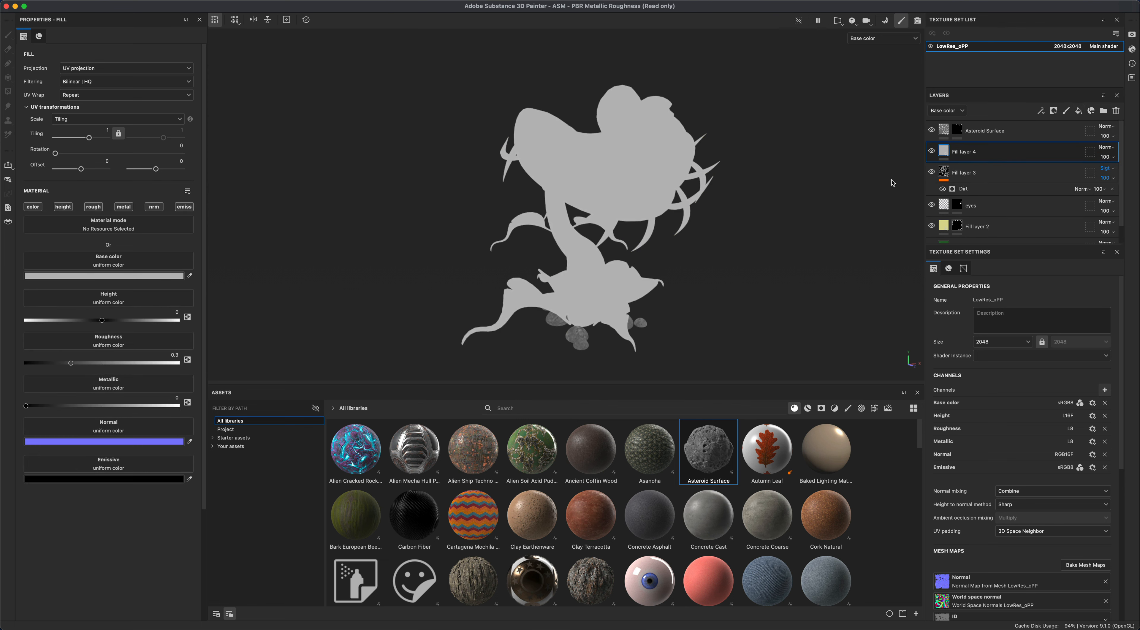
{"action": "left_click", "coordinate": [34, 207], "text": "alt"}
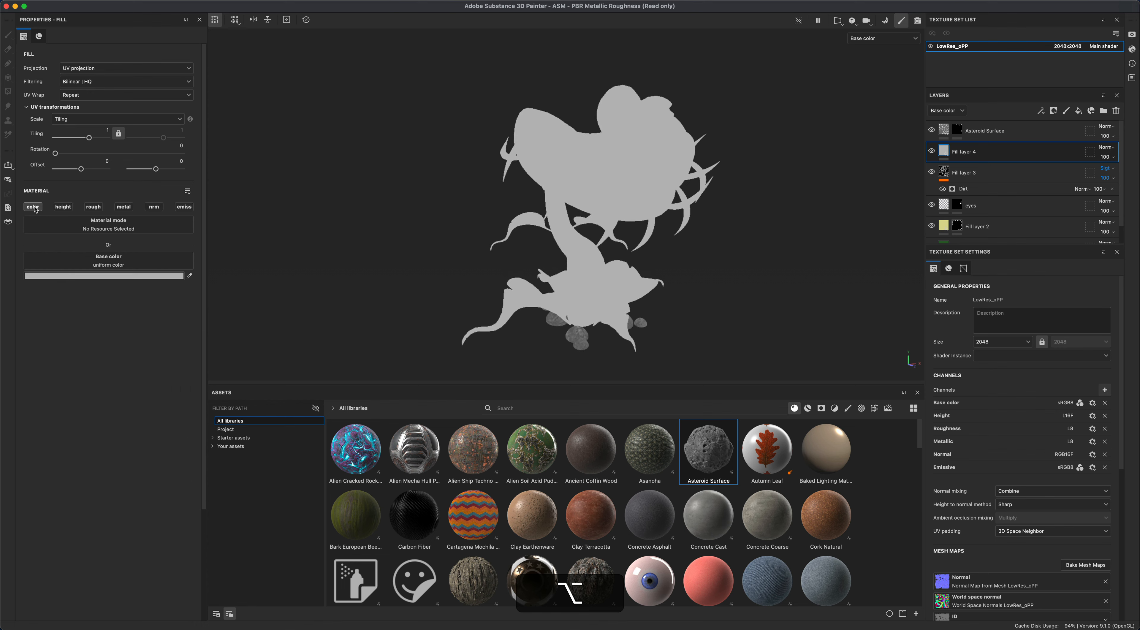
{"action": "right_click", "coordinate": [972, 152]}
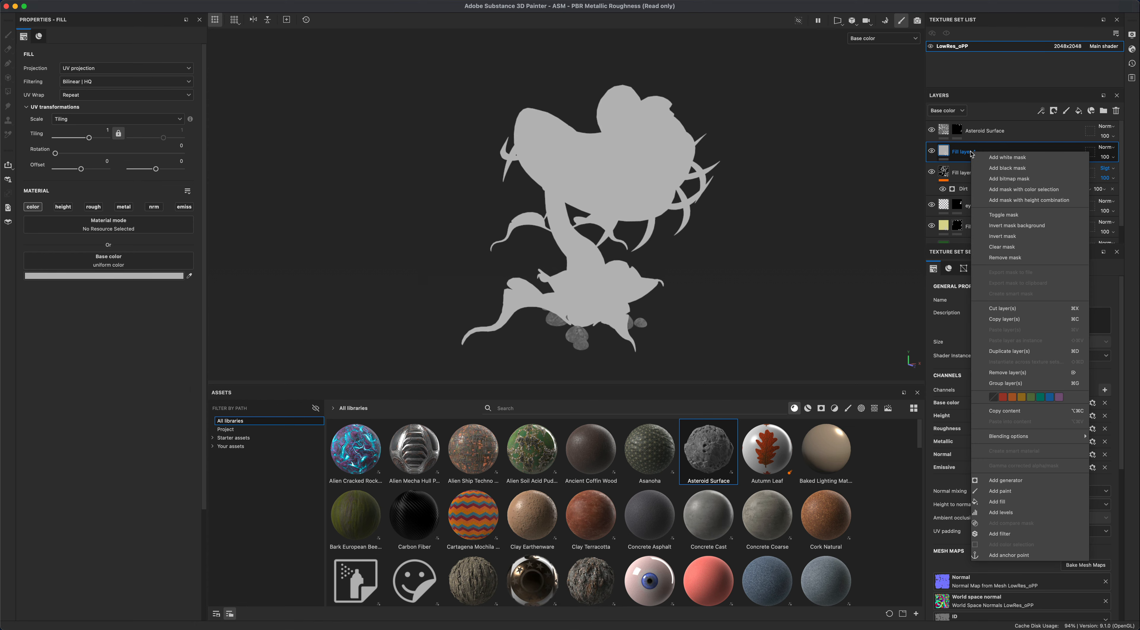
{"action": "left_click", "coordinate": [1004, 534]}
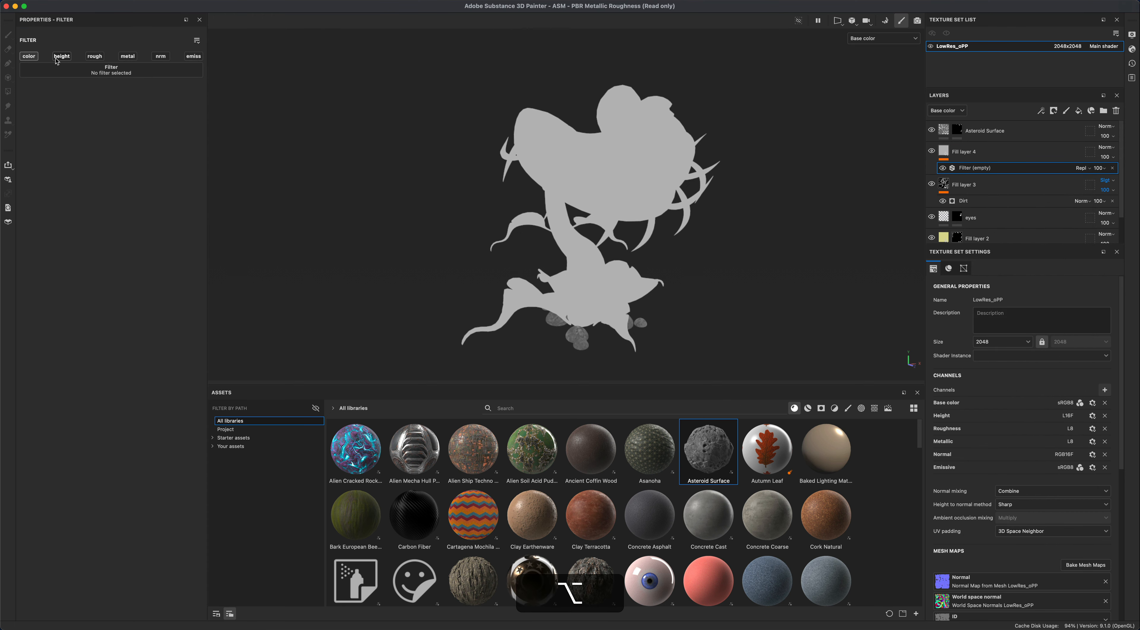
{"action": "left_click", "coordinate": [80, 70]}
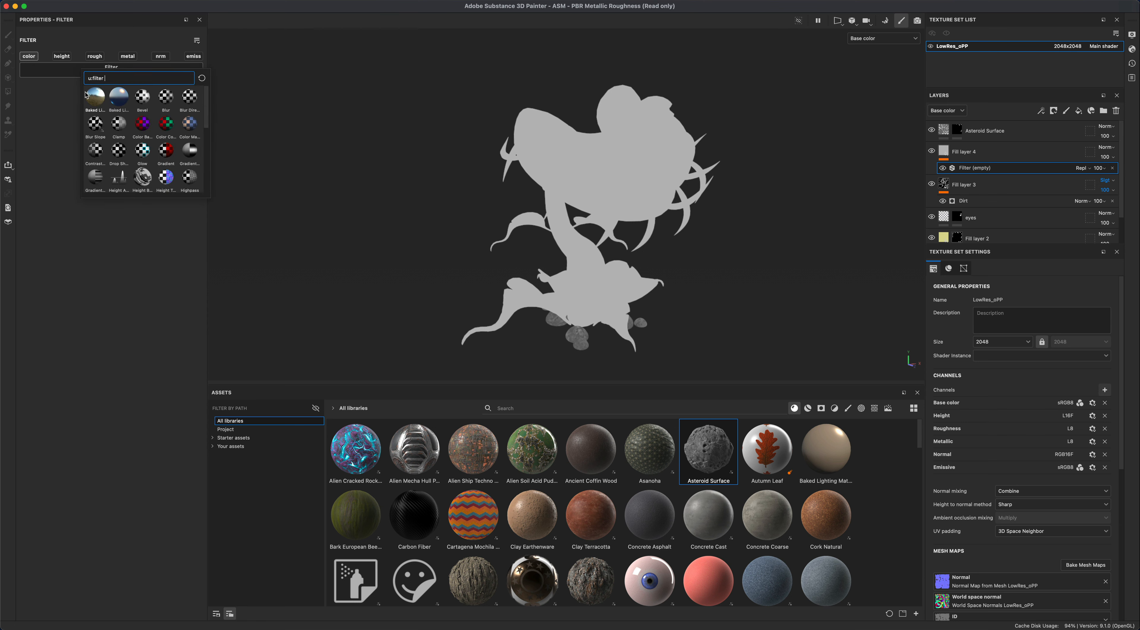
{"action": "mouse_move", "coordinate": [119, 99]}
{"action": "left_click", "coordinate": [118, 98]}
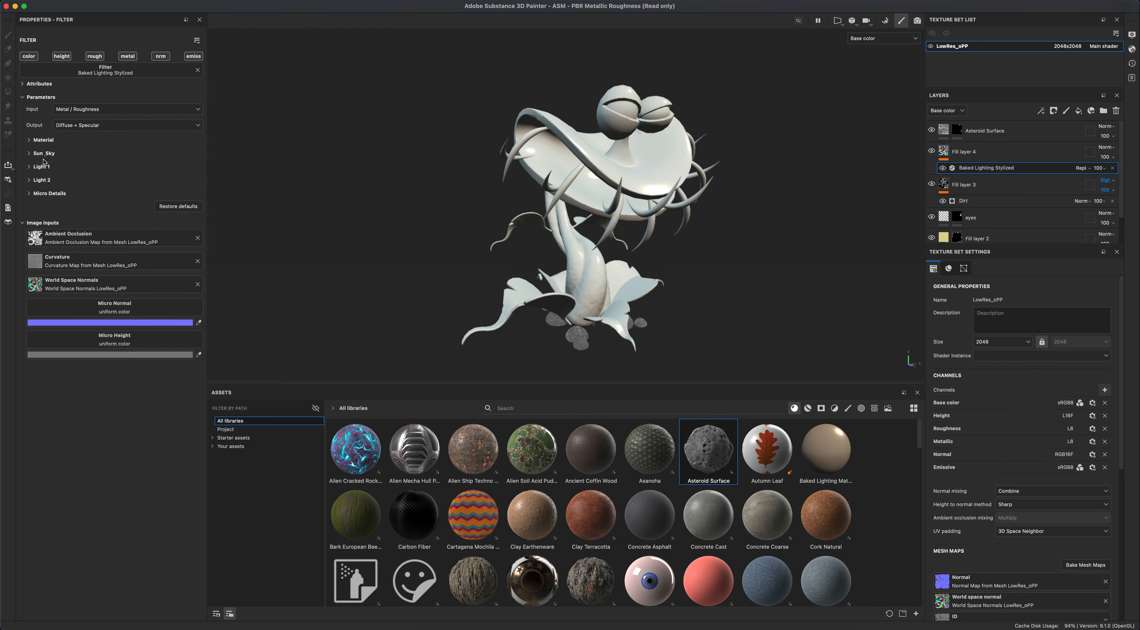
Set both the Sun Horizontal Angle and Sun Vertical Angle of the Baked Lighting Stylized filter to 267.
{"action": "left_click", "coordinate": [29, 154]}
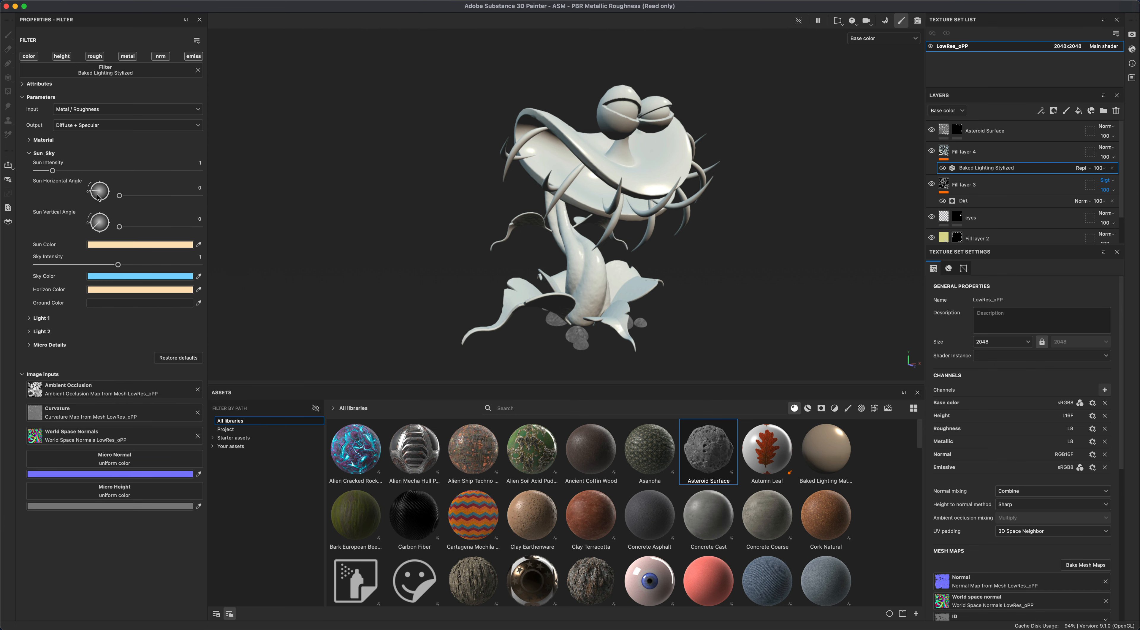
{"action": "left_click_drag", "start_coordinate": [101, 197], "coordinate": [100, 239]}
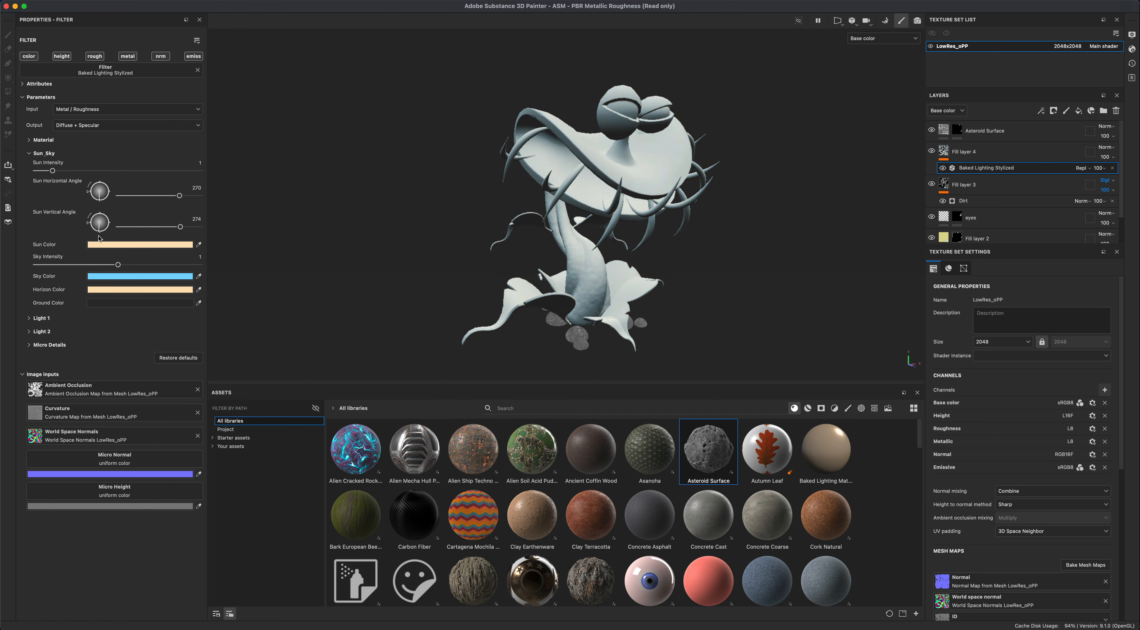
{"action": "left_click_drag", "start_coordinate": [561, 179], "coordinate": [462, 220], "text": "alt"}
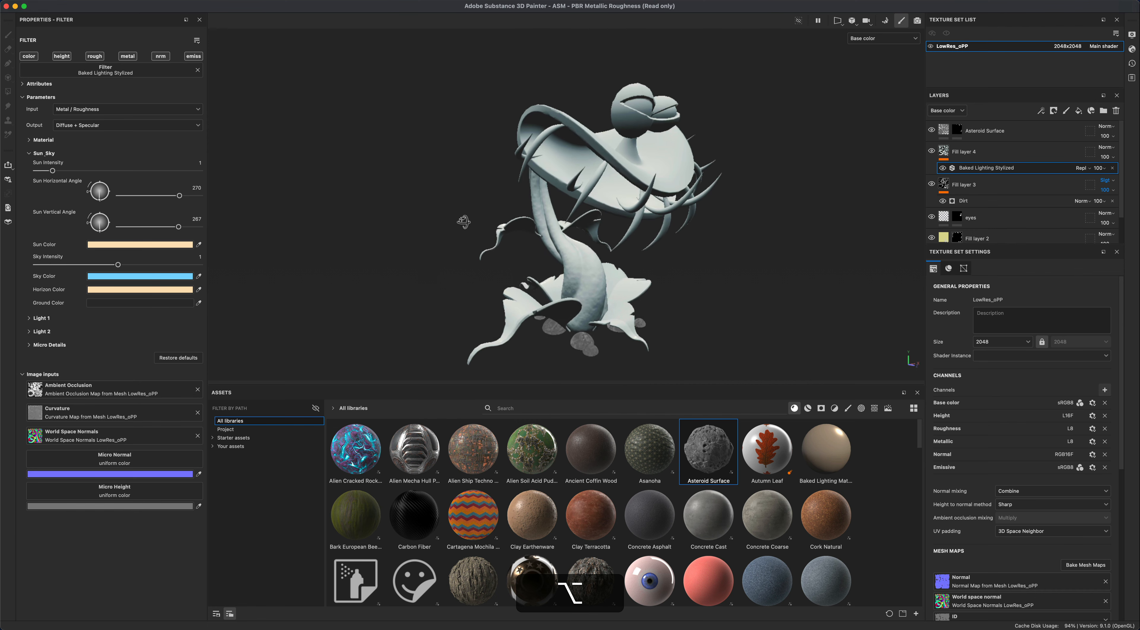
{"action": "mouse_move", "coordinate": [107, 193]}
{"action": "left_mouse_down"}
{"action": "mouse_move", "coordinate": [65, 198]}
{"action": "mouse_move", "coordinate": [101, 213]}
{"action": "left_mouse_up"}
Change the filter's Sun Color to a slightly darker pale beige and expand the Light 1 parameters.
{"action": "left_click", "coordinate": [124, 245]}
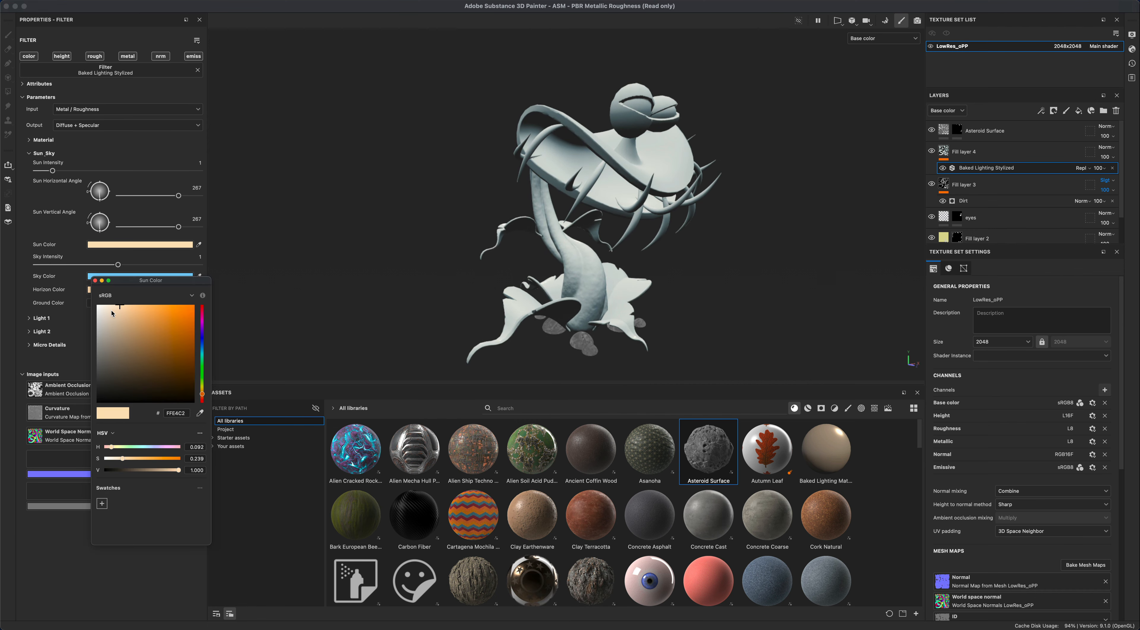
{"action": "mouse_move", "coordinate": [106, 310]}
{"action": "left_mouse_down"}
{"action": "mouse_move", "coordinate": [87, 299]}
{"action": "mouse_move", "coordinate": [119, 323]}
{"action": "mouse_move", "coordinate": [117, 307]}
{"action": "left_mouse_up"}
{"action": "left_click", "coordinate": [204, 330]}
{"action": "left_click_drag", "start_coordinate": [203, 330], "coordinate": [204, 394]}
{"action": "left_click_drag", "start_coordinate": [160, 347], "coordinate": [115, 315]}
{"action": "left_click", "coordinate": [19, 266]}
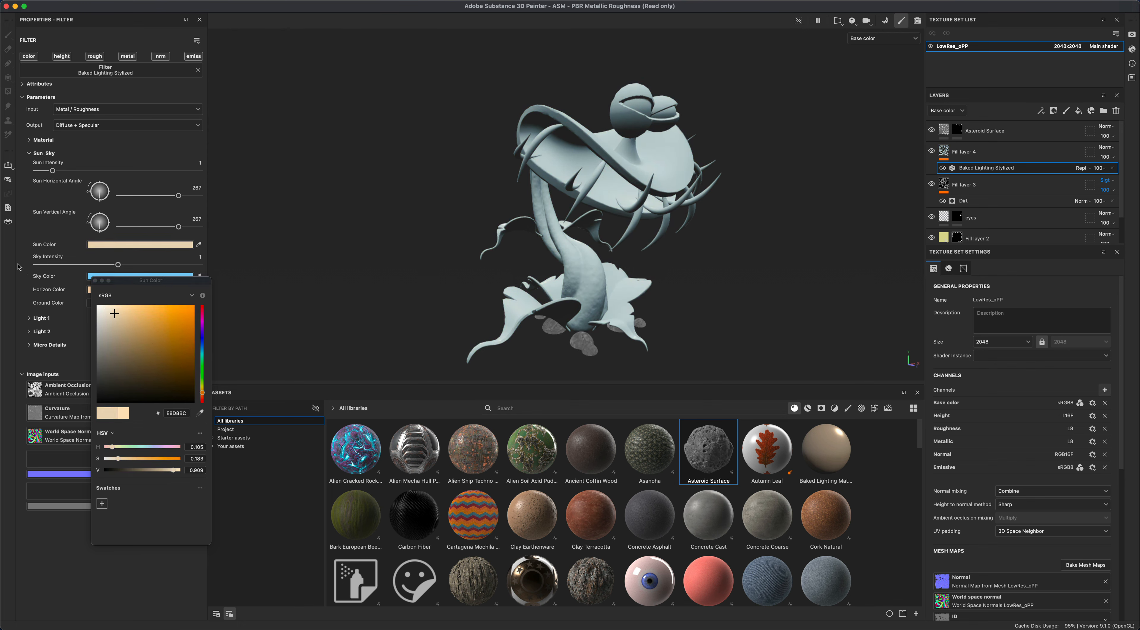
{"action": "left_click", "coordinate": [28, 318]}
{"action": "left_click", "coordinate": [95, 281]}
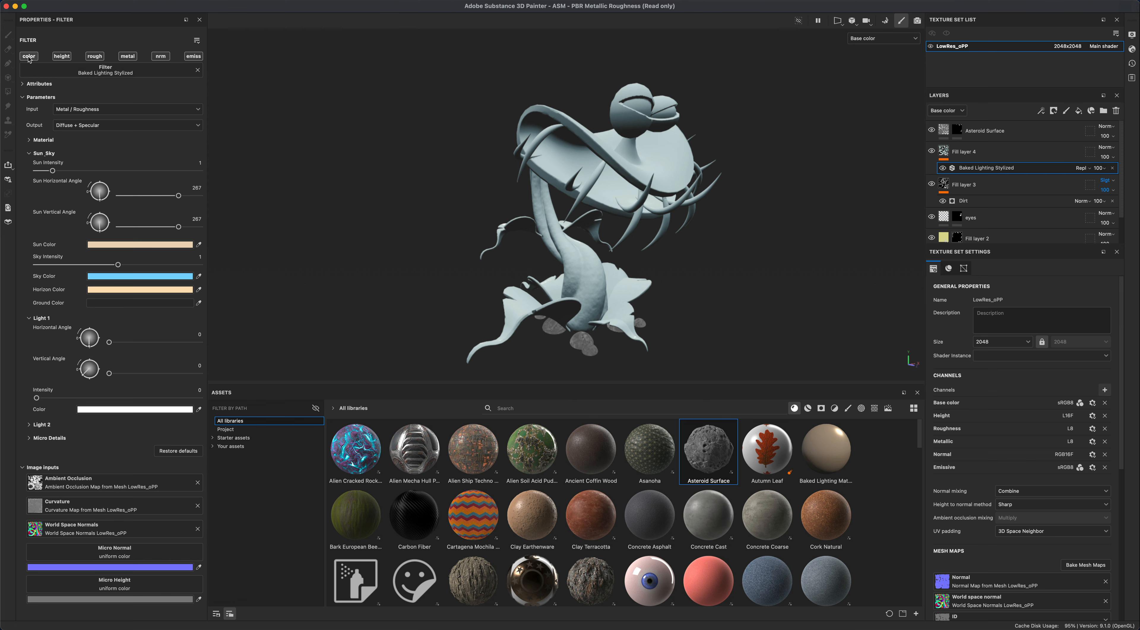
Keep only the filter's color channel active and set Fill layer 4's blending mode to Soft light.
{"action": "key", "text": "alt"}
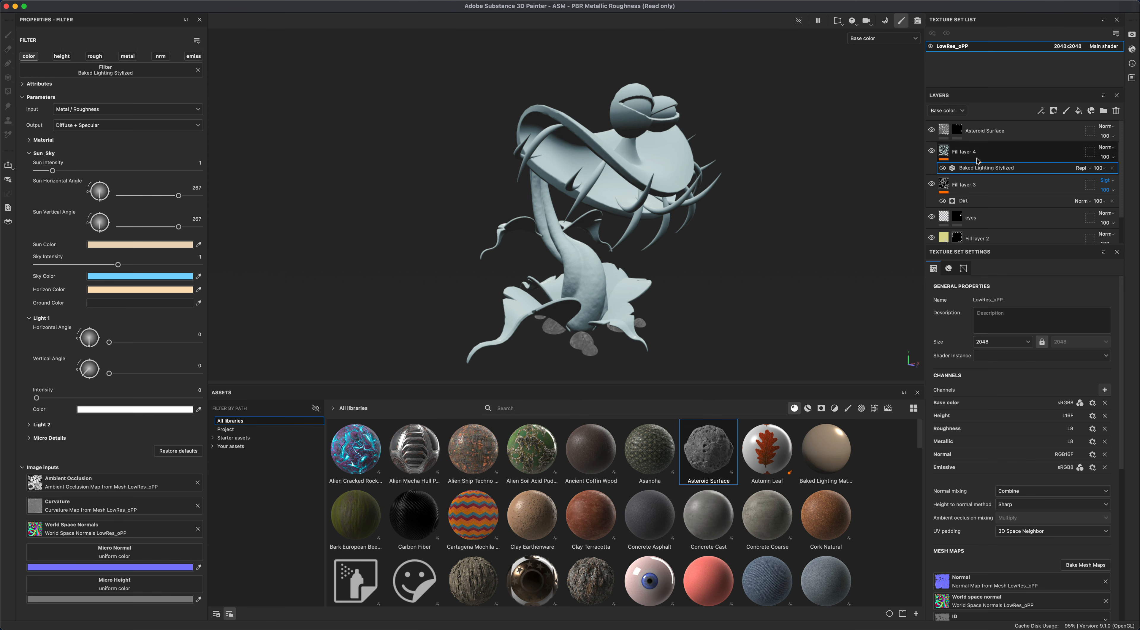
{"action": "left_click", "coordinate": [1043, 158]}
{"action": "left_click", "coordinate": [1106, 147]}
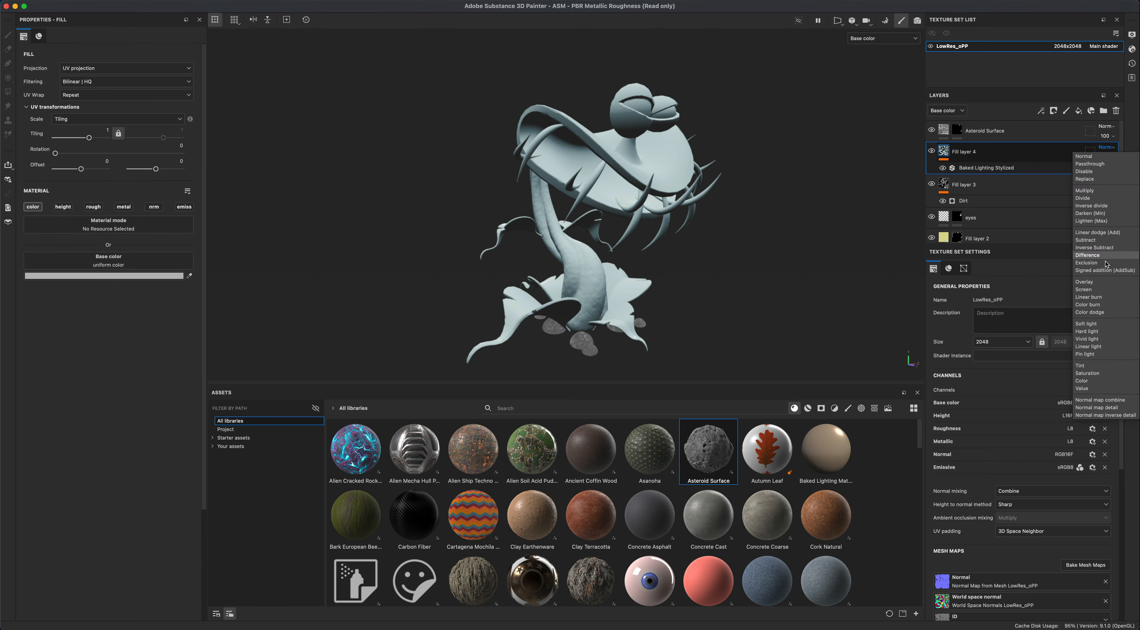
{"action": "left_click", "coordinate": [1107, 323]}
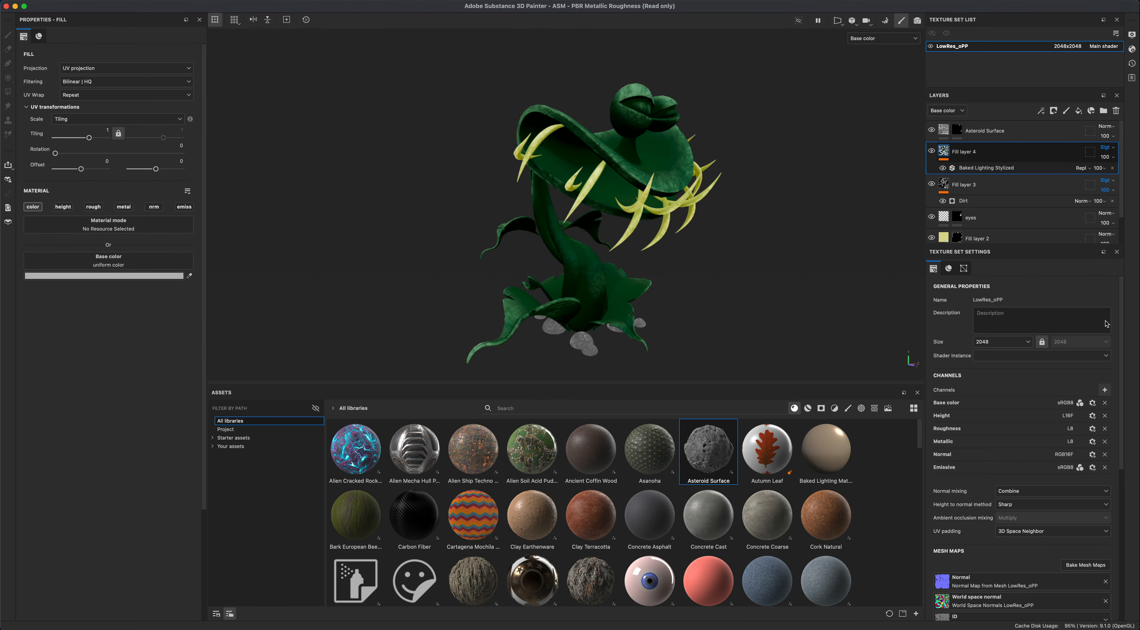
Examine the plant's base color from several angles, and inspect it from all sides in Material view.
{"action": "left_click_drag", "start_coordinate": [760, 239], "coordinate": [731, 237], "text": "alt"}
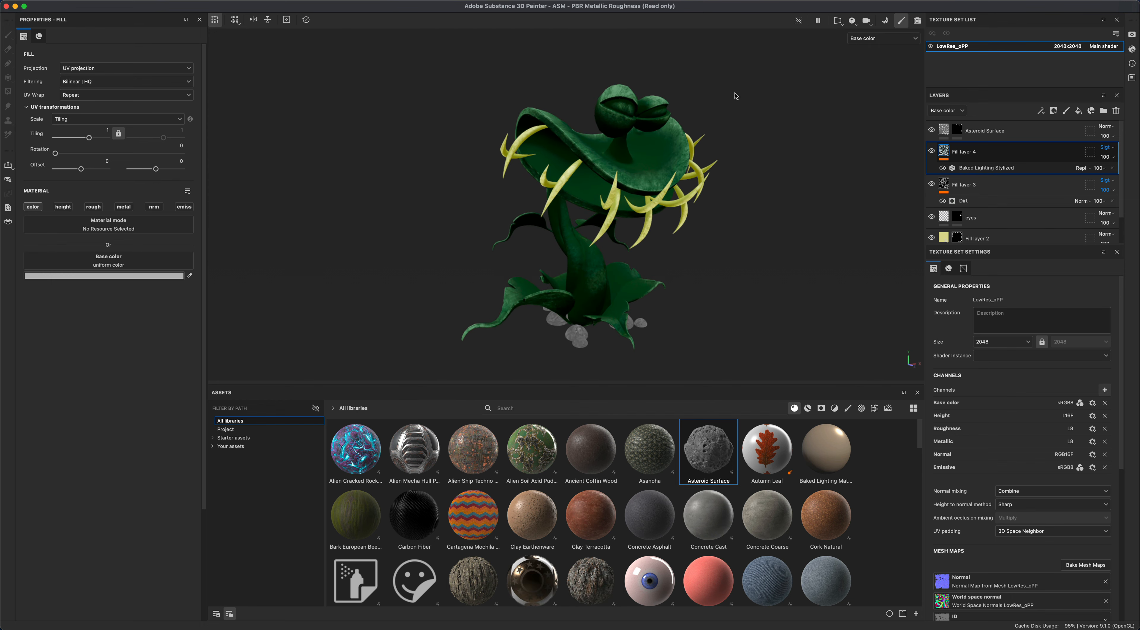
{"action": "left_click_drag", "start_coordinate": [707, 262], "coordinate": [689, 251], "text": "alt"}
{"action": "left_click_drag", "start_coordinate": [431, 190], "coordinate": [458, 201], "text": "alt"}
{"action": "left_click_drag", "start_coordinate": [763, 251], "coordinate": [822, 161], "text": "alt"}
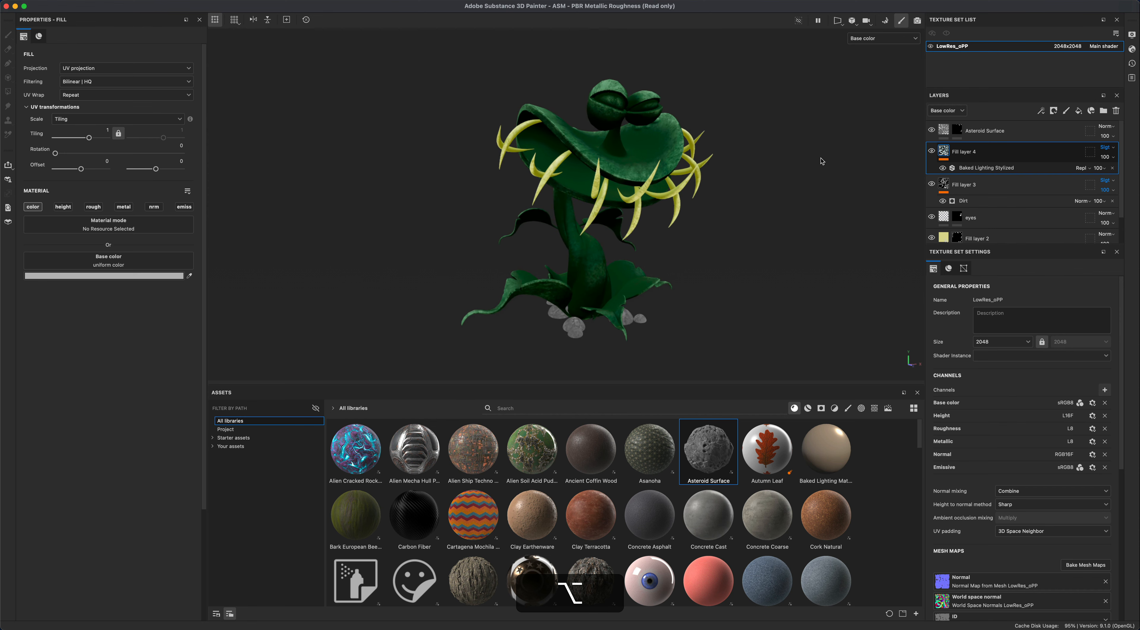
{"action": "left_click", "coordinate": [882, 39]}
{"action": "left_click", "coordinate": [881, 60]}
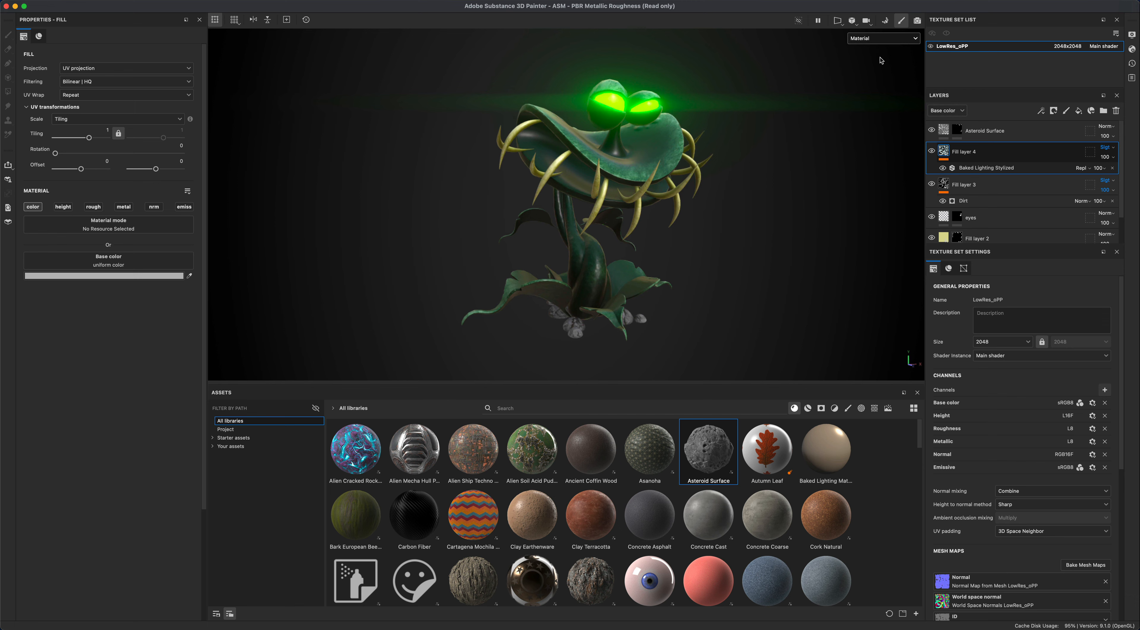
{"action": "left_click_drag", "start_coordinate": [762, 215], "coordinate": [583, 280], "text": "alt"}
{"action": "left_click_drag", "start_coordinate": [379, 261], "coordinate": [637, 260], "text": "alt"}
{"action": "left_click_drag", "start_coordinate": [489, 236], "coordinate": [369, 212], "text": "alt"}
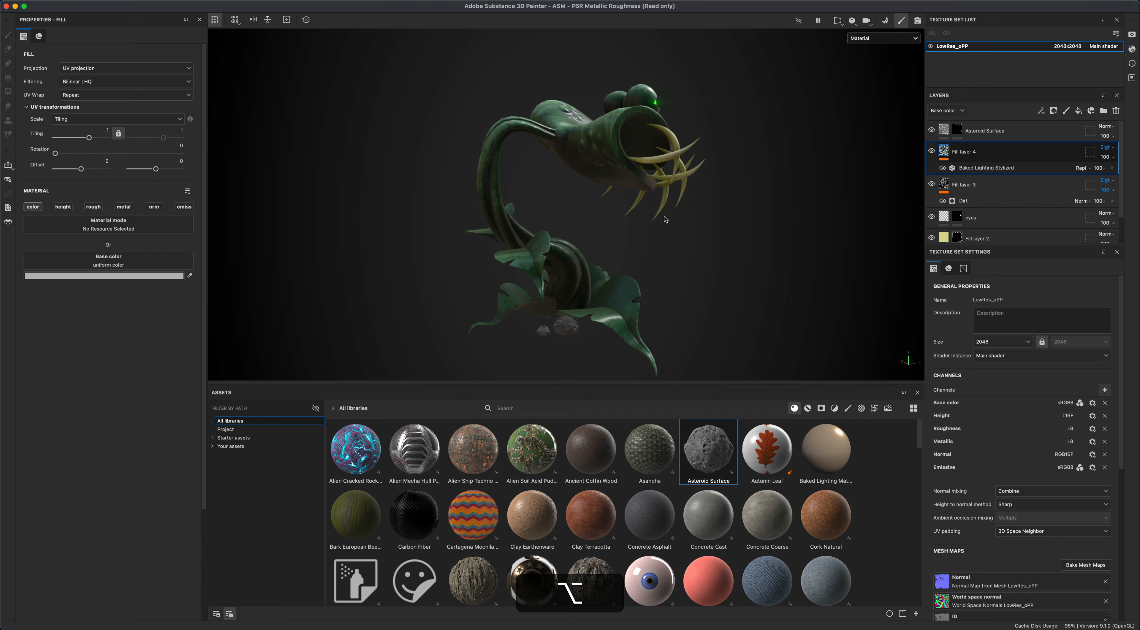
{"action": "left_click_drag", "start_coordinate": [666, 220], "coordinate": [725, 244], "text": "alt"}
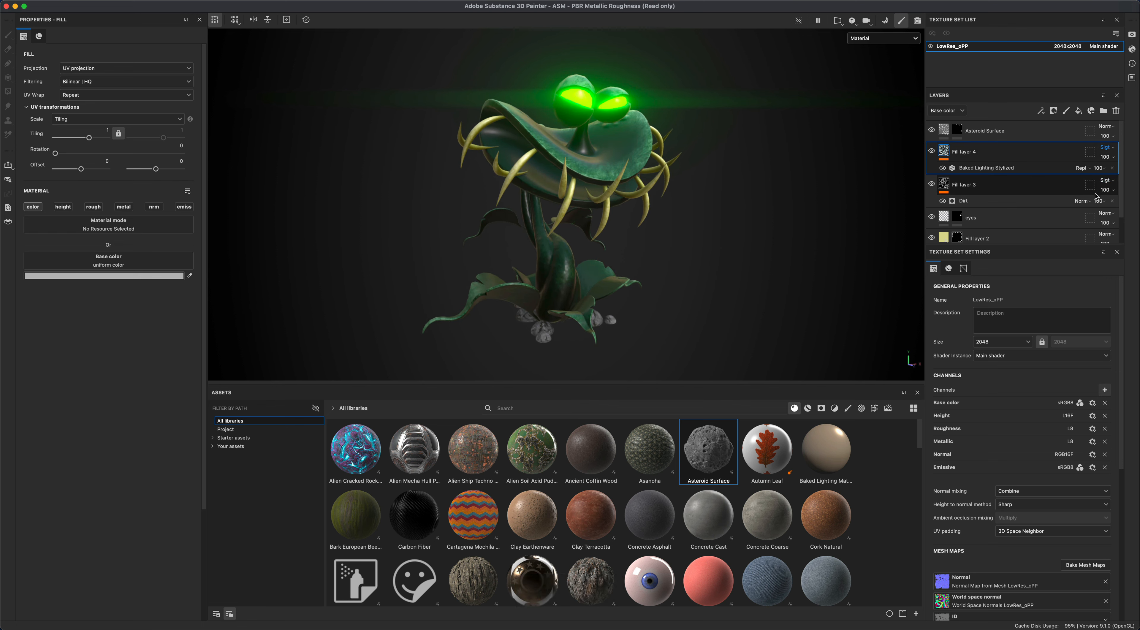
Lower the opacity of Fill layer 3 to 61 and of Fill layer 4 to 60.
{"action": "left_click", "coordinate": [1100, 201]}
{"action": "left_click_drag", "start_coordinate": [1136, 207], "coordinate": [1106, 210]}
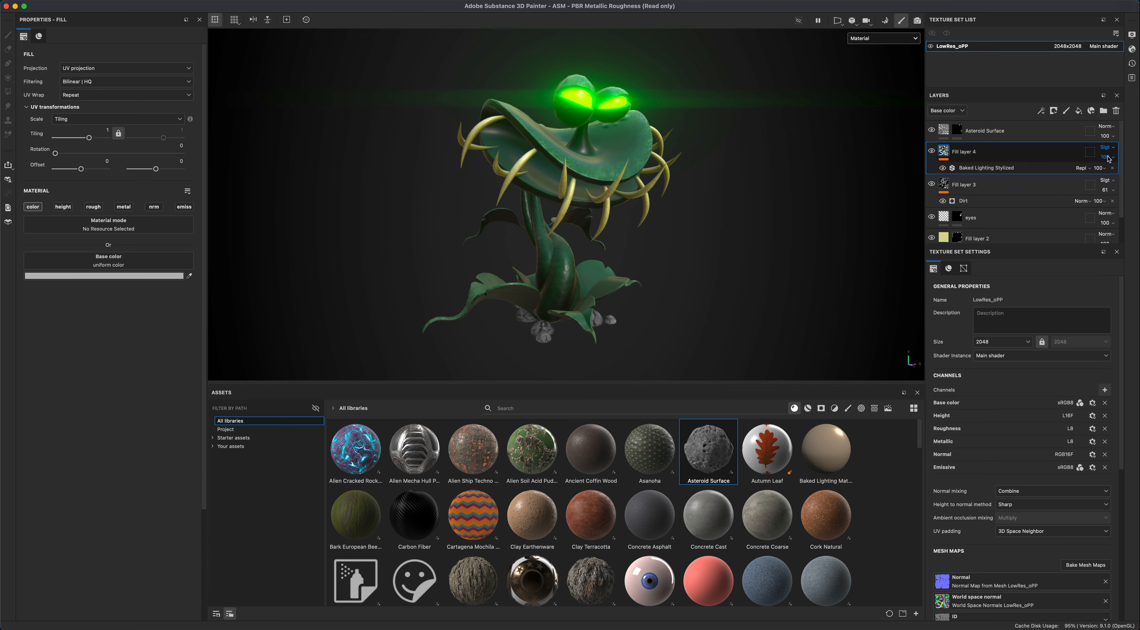
{"action": "left_click", "coordinate": [1099, 168]}
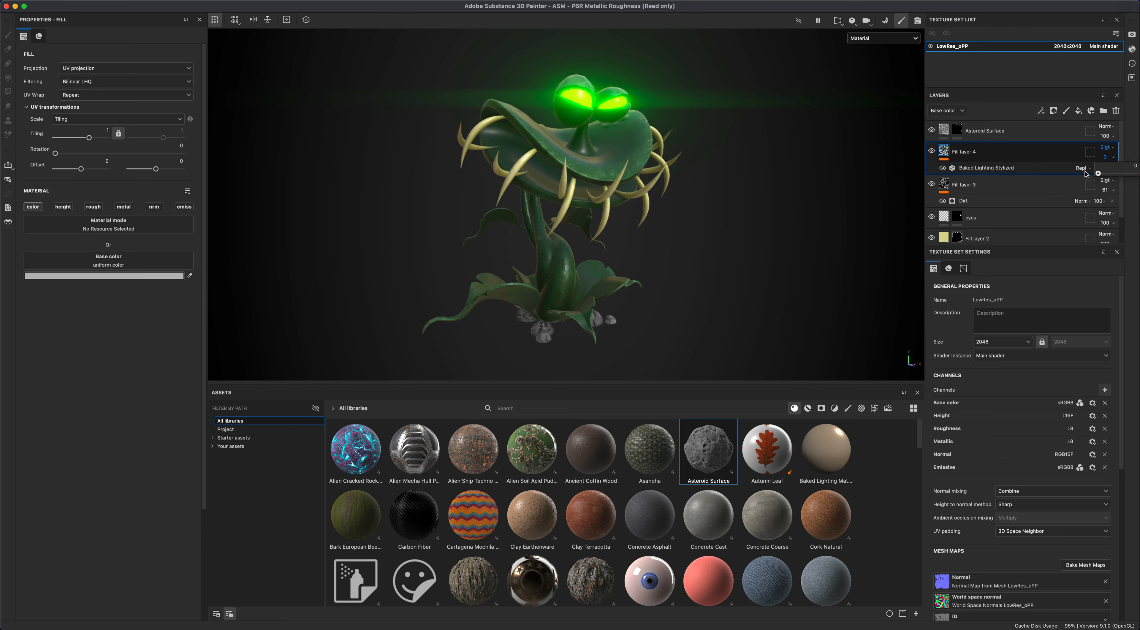
{"action": "mouse_move", "coordinate": [1136, 174]}
{"action": "left_mouse_down"}
{"action": "mouse_move", "coordinate": [1098, 173]}
{"action": "mouse_move", "coordinate": [1139, 175]}
{"action": "mouse_move", "coordinate": [1118, 178]}
{"action": "left_mouse_up"}
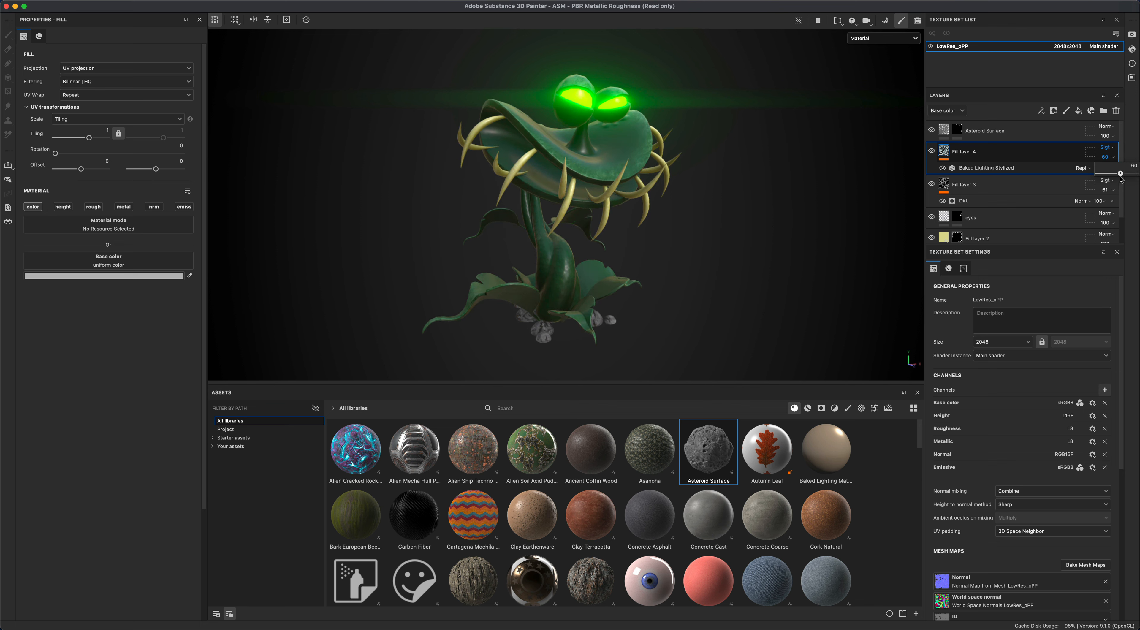
Rotate the environment lighting around the plant to a rotation of 117.
{"action": "left_click_drag", "start_coordinate": [738, 272], "coordinate": [734, 273], "text": "alt"}
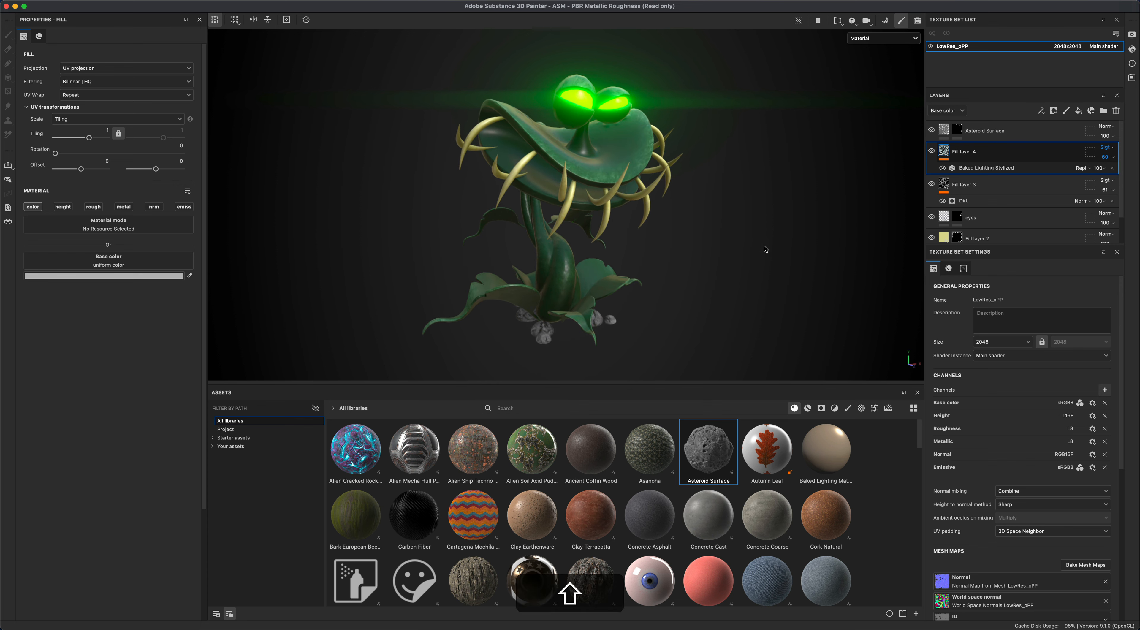
{"action": "mouse_move", "coordinate": [764, 247]}
{"action": "right_mouse_down", "text": "shift"}
{"action": "mouse_move", "coordinate": [658, 243]}
{"action": "mouse_move", "coordinate": [752, 247]}
{"action": "right_mouse_up", "text": "shift"}
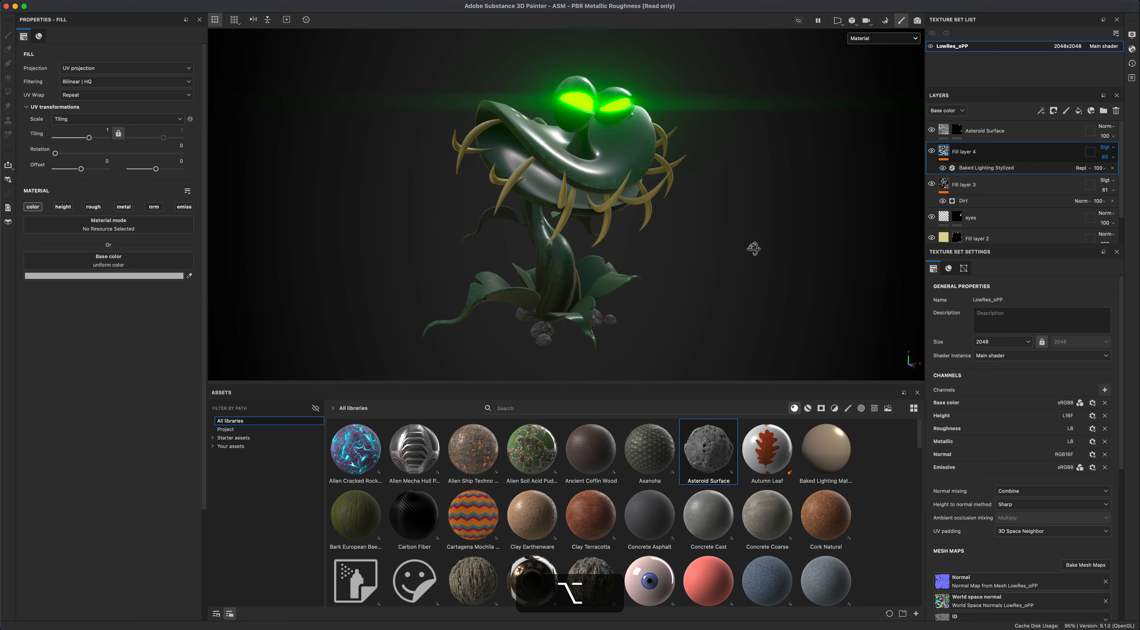
Change Fill layer 1's base color to a more yellowish olive green.
{"action": "scroll", "coordinate": [1016, 232], "scroll_direction": "down", "scroll_amount": 2}
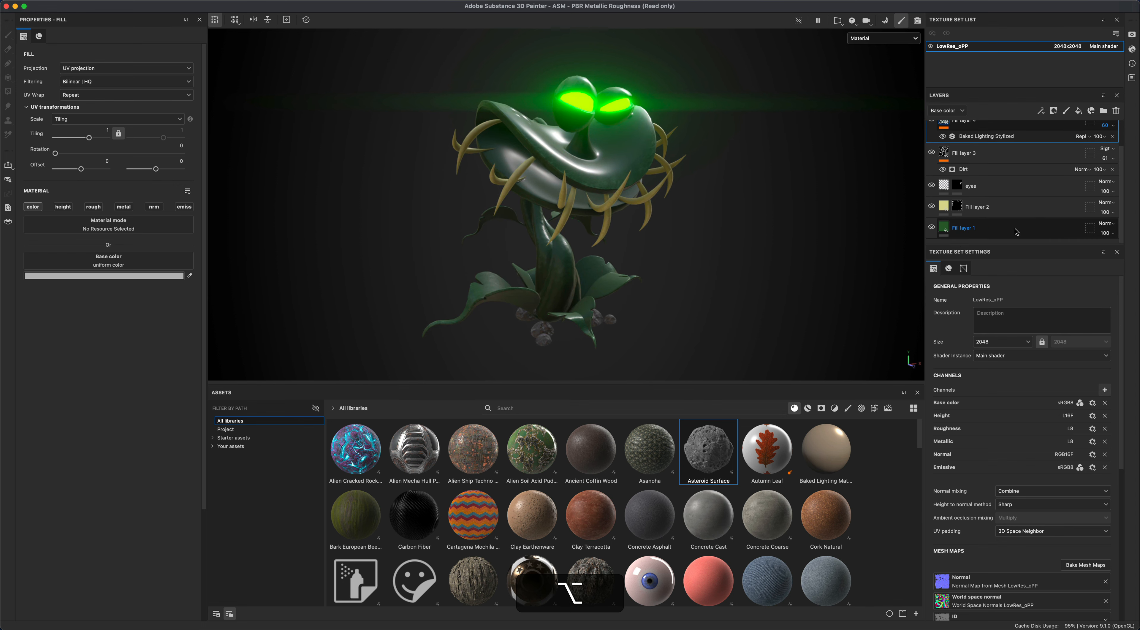
{"action": "left_click", "coordinate": [945, 229]}
{"action": "middle_click_drag", "start_coordinate": [759, 270], "coordinate": [764, 272], "text": "alt"}
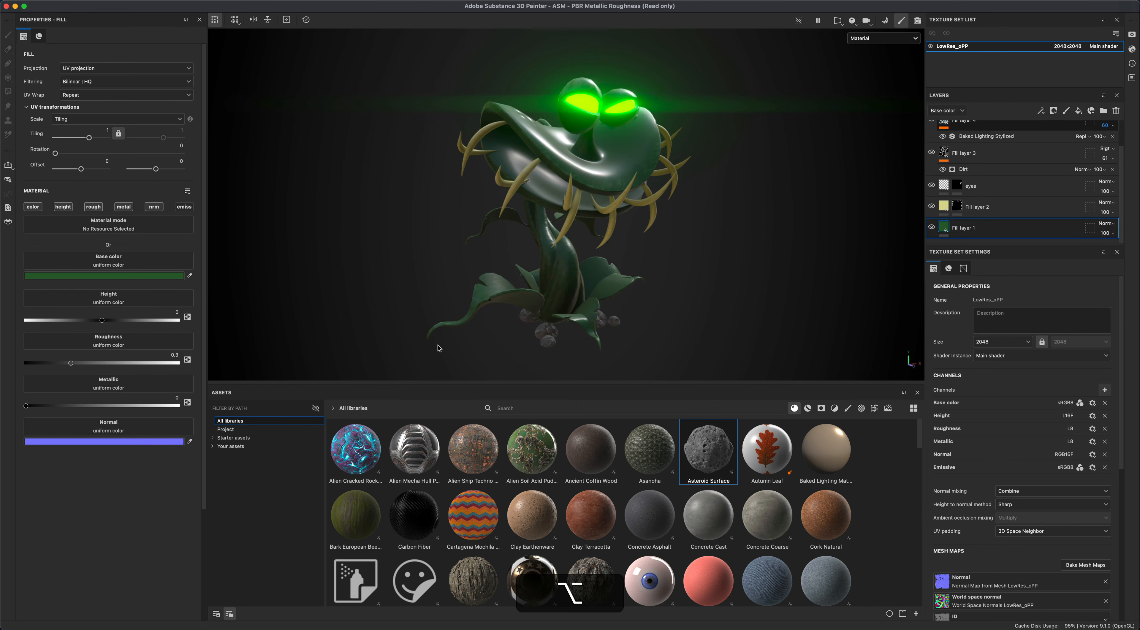
{"action": "left_click", "coordinate": [105, 276]}
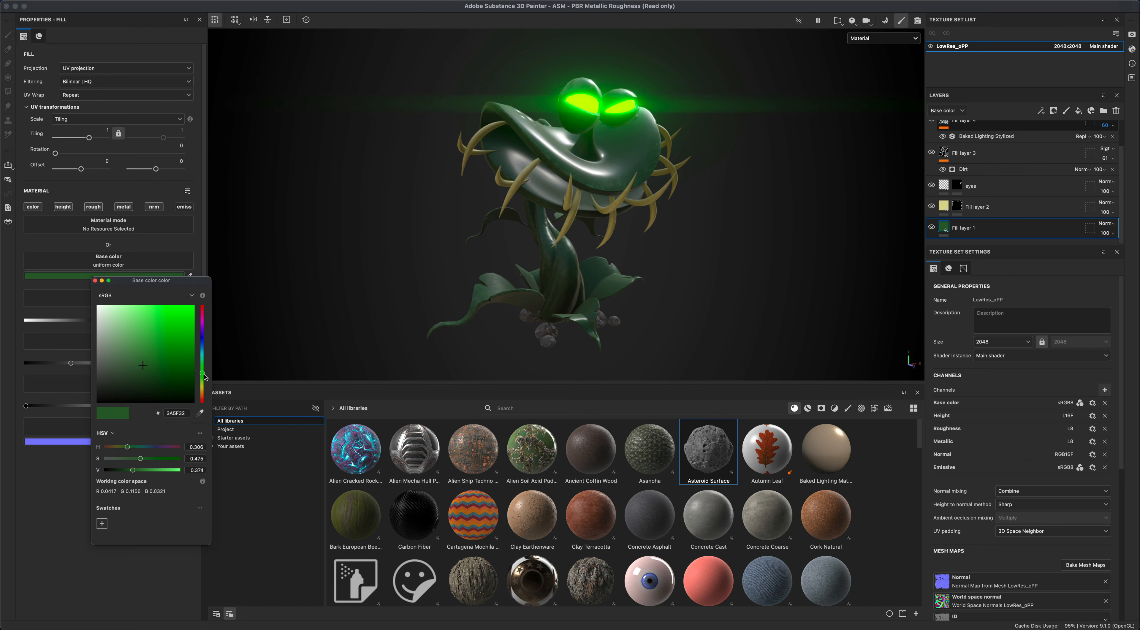
{"action": "mouse_move", "coordinate": [205, 374]}
{"action": "left_mouse_down"}
{"action": "mouse_move", "coordinate": [205, 318]}
{"action": "mouse_move", "coordinate": [207, 384]}
{"action": "left_mouse_up"}
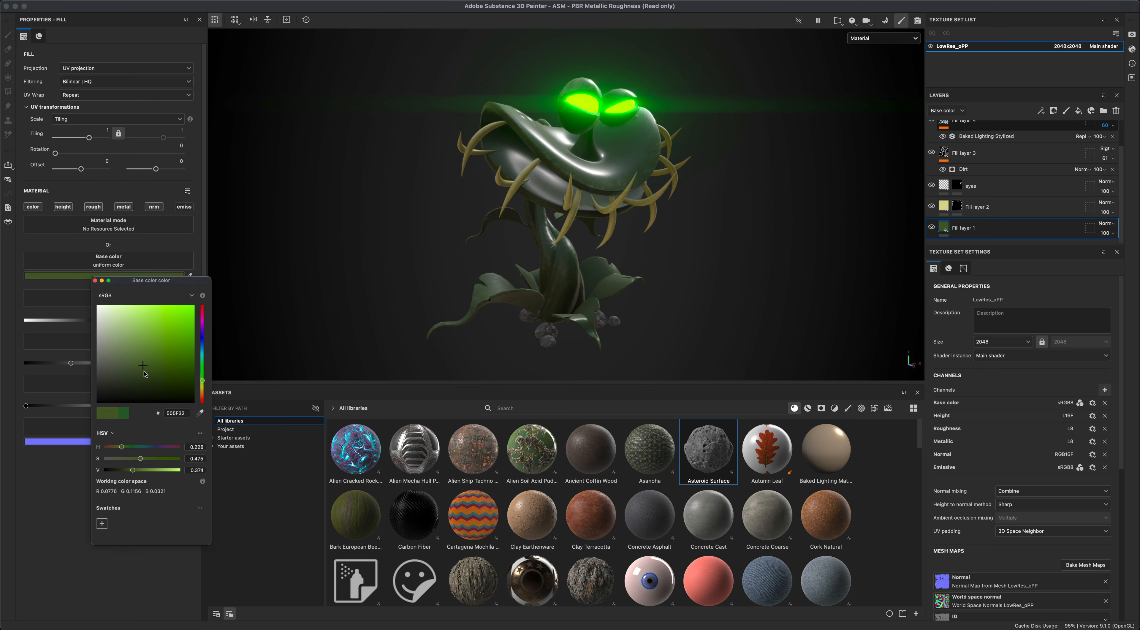
{"action": "left_click", "coordinate": [95, 280]}
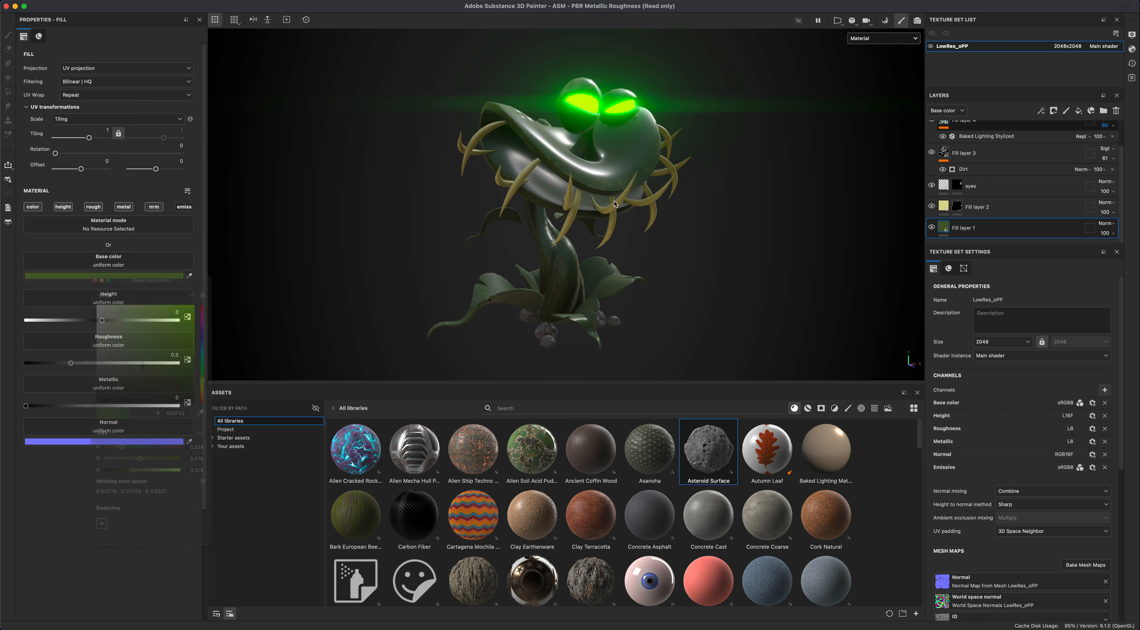
Try Cave Entry Forest and Bonifacio Street as the environment map, and restore Glazed Patio.
{"action": "left_click", "coordinate": [1132, 35]}
{"action": "left_click", "coordinate": [988, 88]}
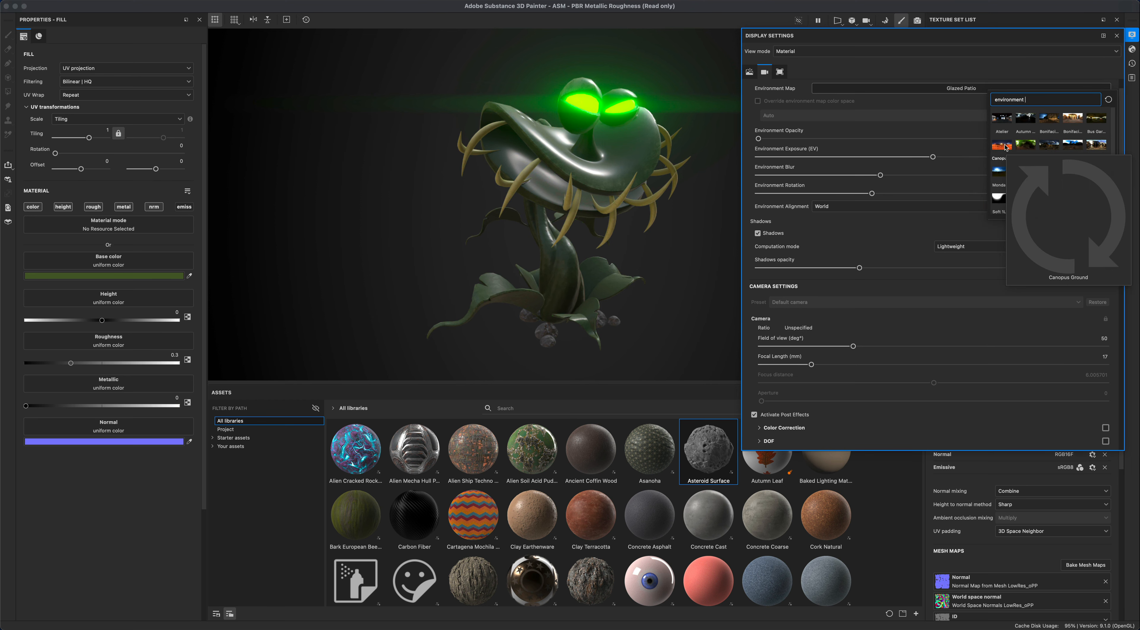
{"action": "left_click", "coordinate": [1033, 147]}
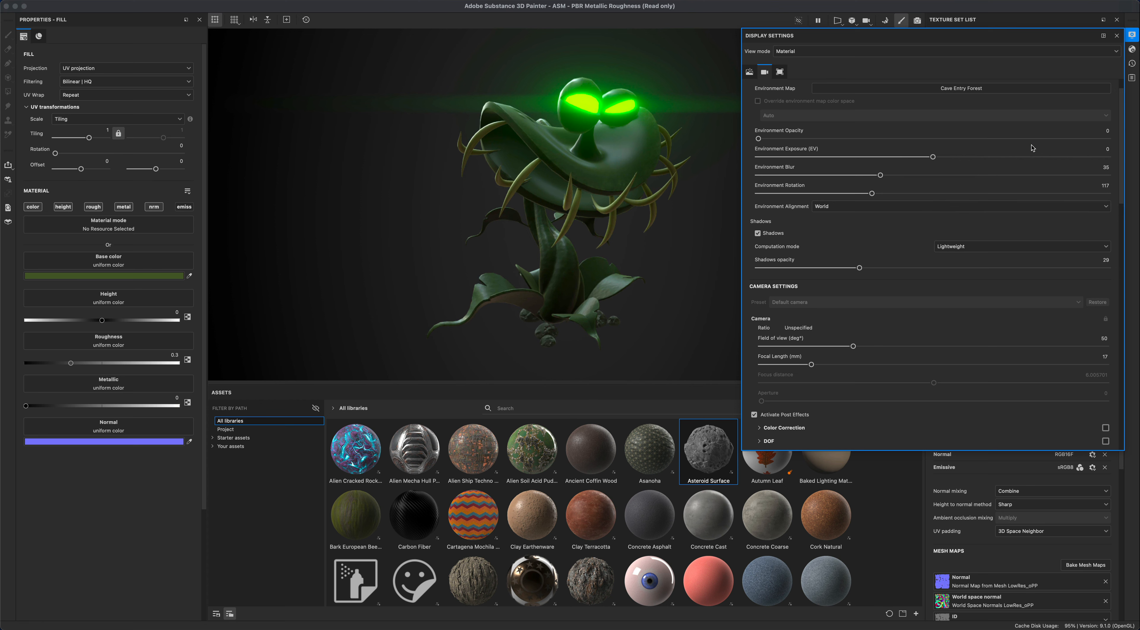
{"action": "left_click", "coordinate": [1028, 92]}
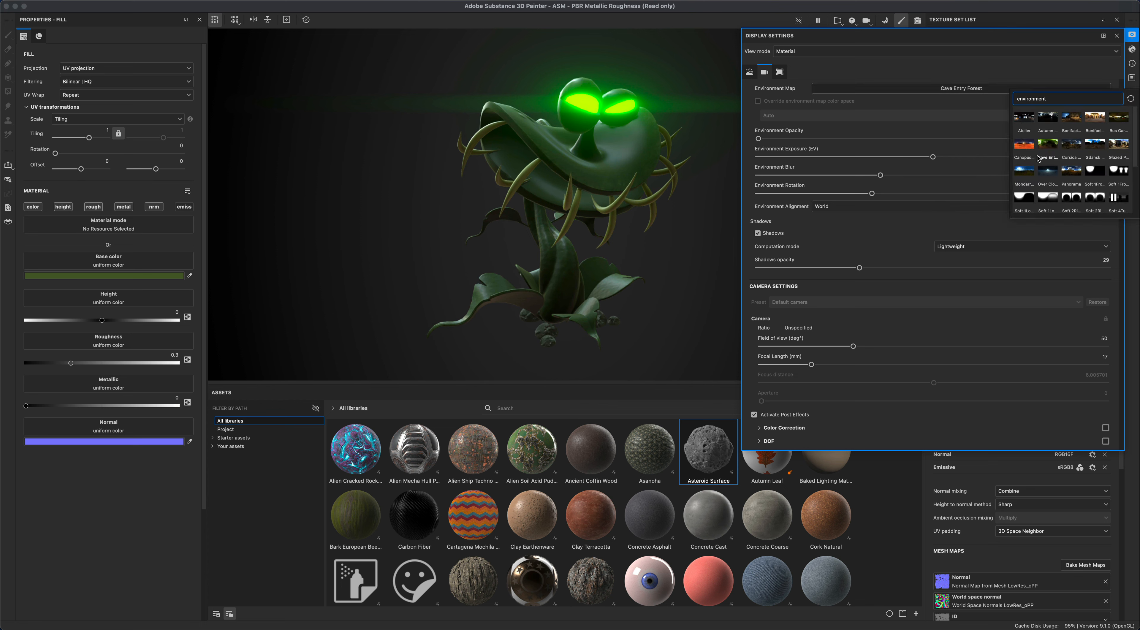
{"action": "left_click", "coordinate": [1096, 118]}
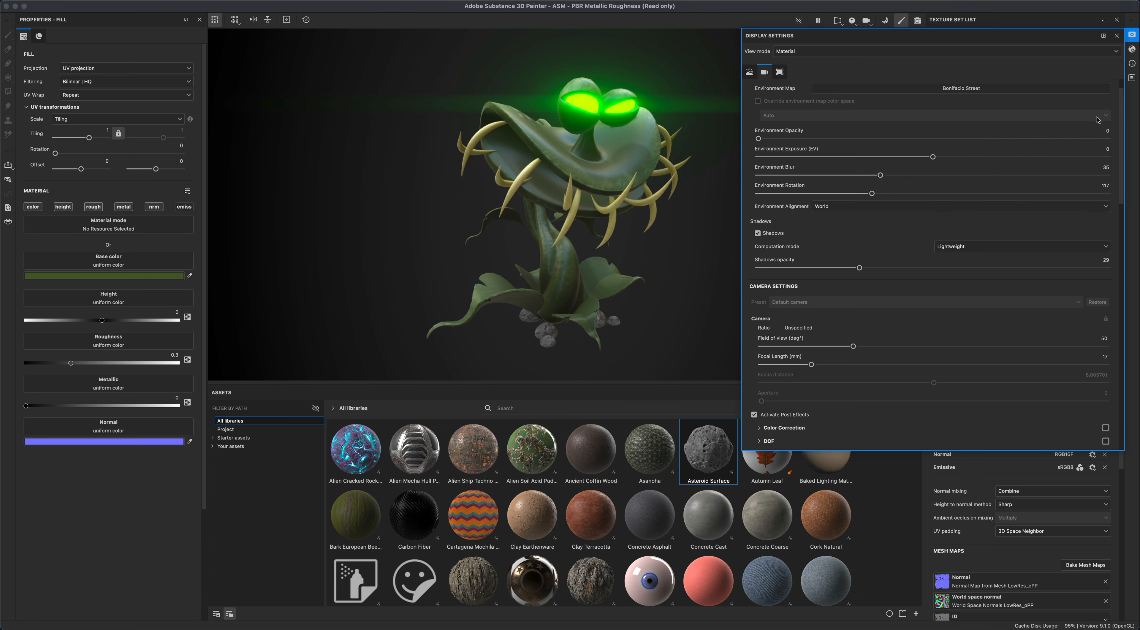
{"action": "left_click", "coordinate": [1015, 90]}
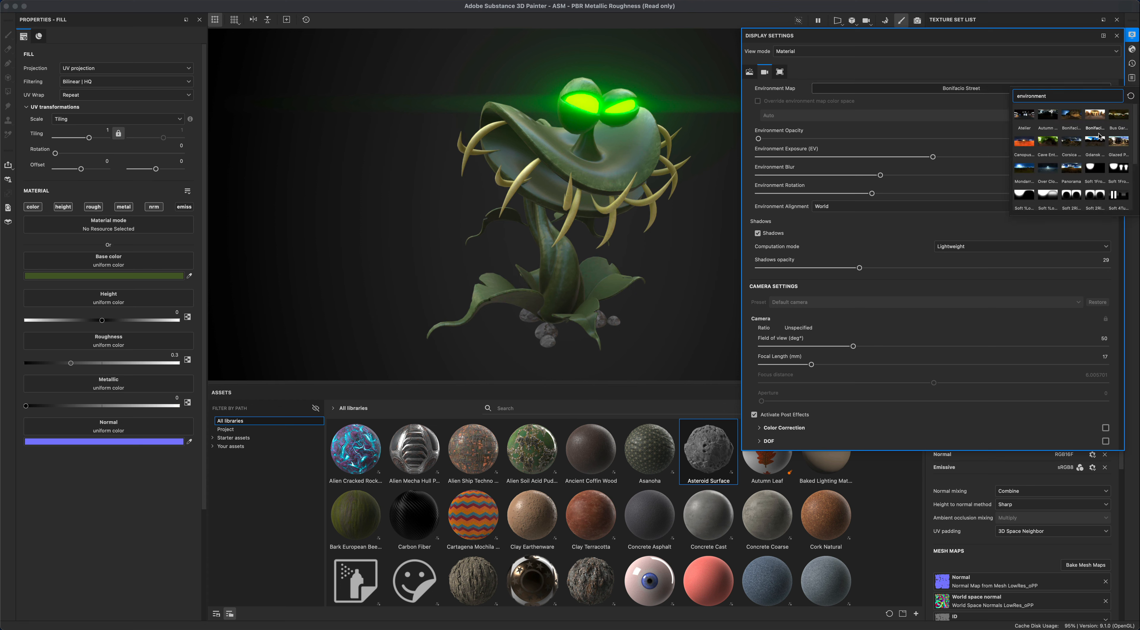
{"action": "left_click", "coordinate": [1119, 142]}
Compare the Studio 80s Horror Flick A and Bonifacio Street environment maps, and return to Glazed Patio.
{"action": "left_click", "coordinate": [1040, 90]}
{"action": "scroll", "coordinate": [1052, 180], "scroll_direction": "down", "scroll_amount": 3}
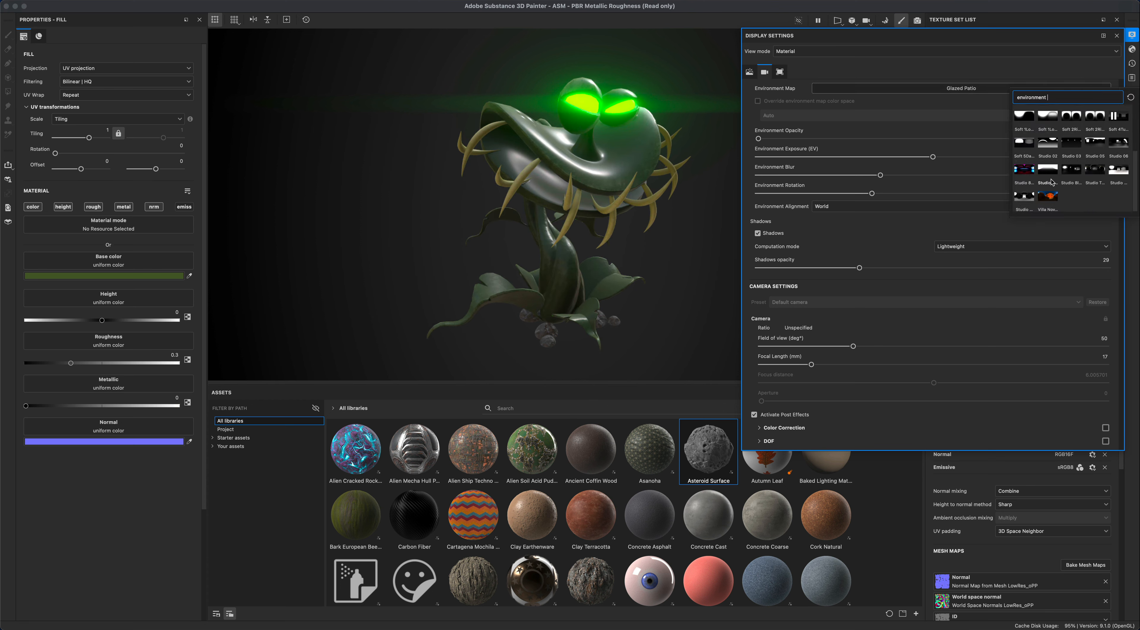
{"action": "left_click", "coordinate": [1022, 171]}
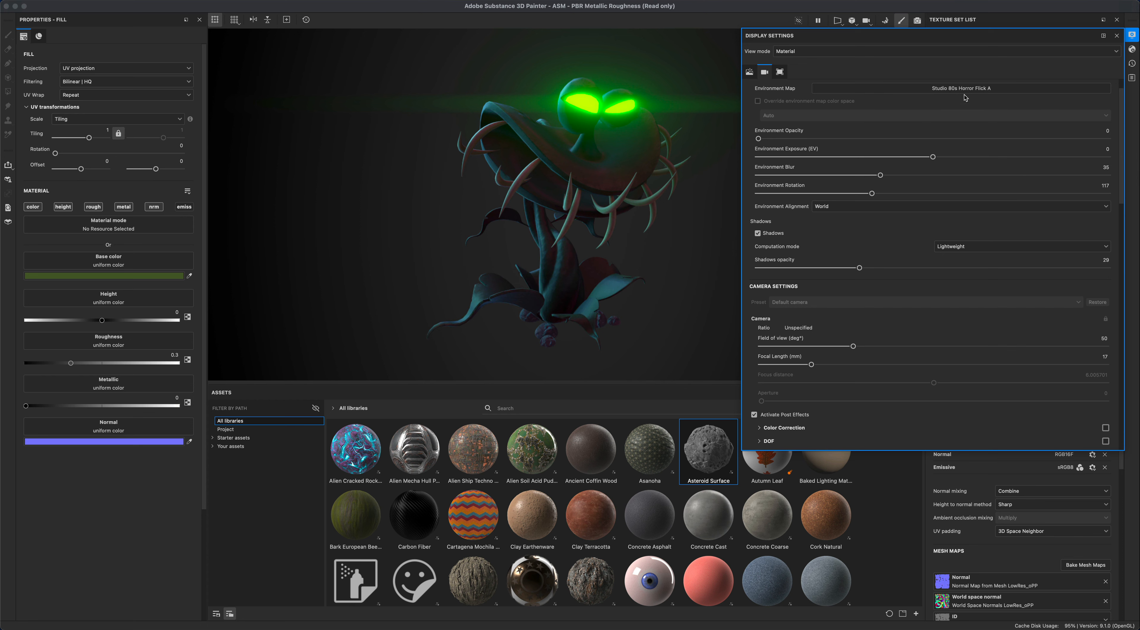
{"action": "left_click", "coordinate": [994, 90]}
{"action": "left_click", "coordinate": [1063, 119]}
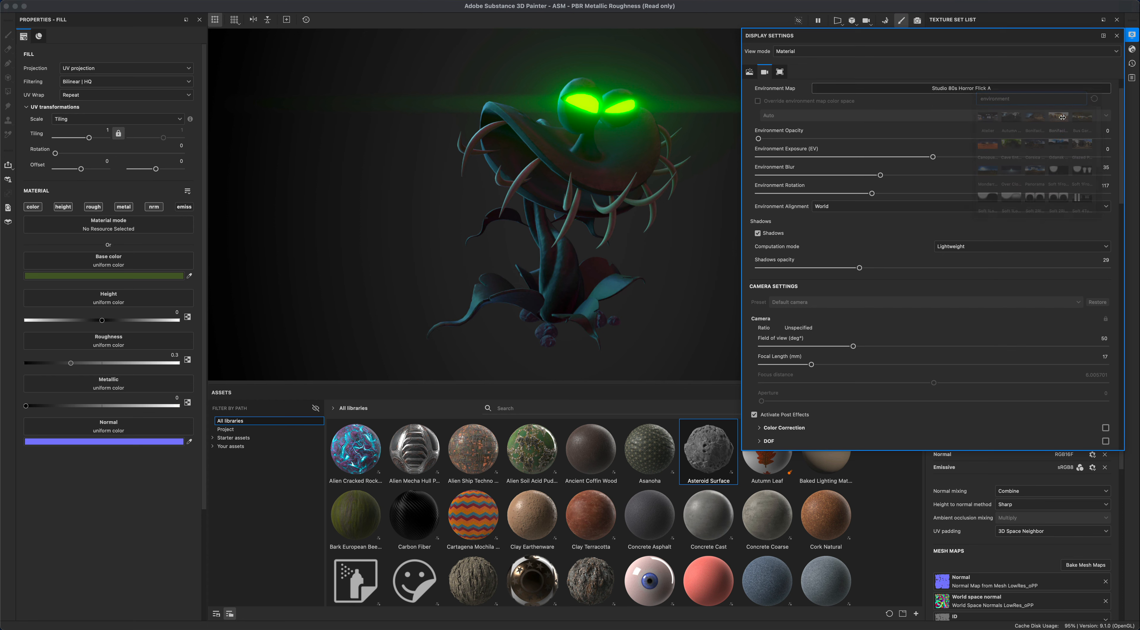
{"action": "left_click", "coordinate": [1065, 87]}
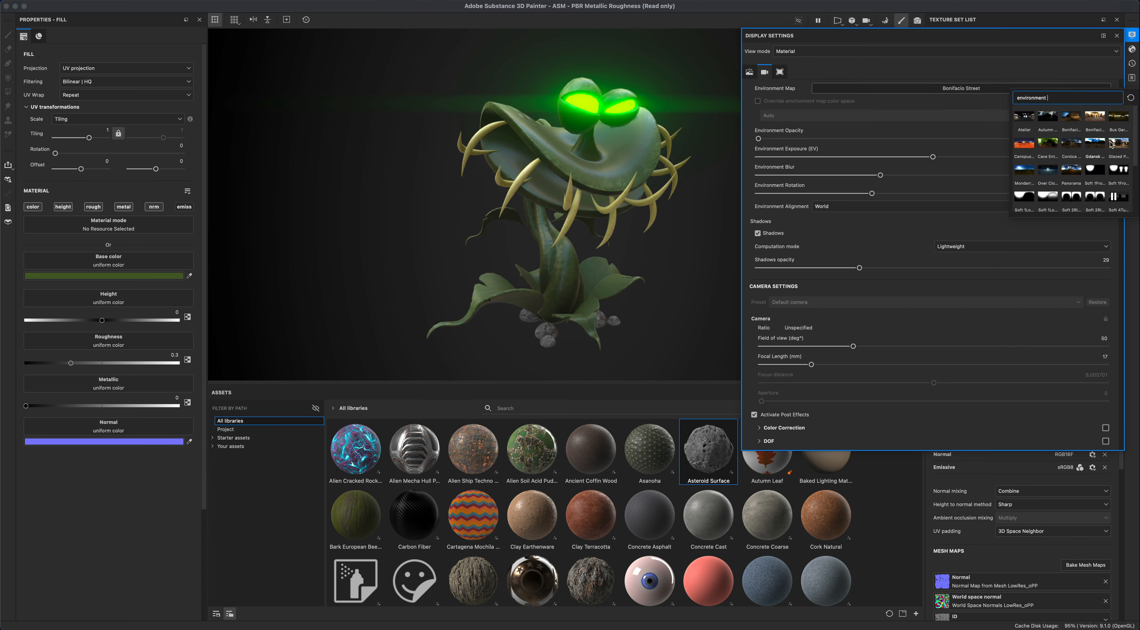
{"action": "left_click", "coordinate": [1118, 143]}
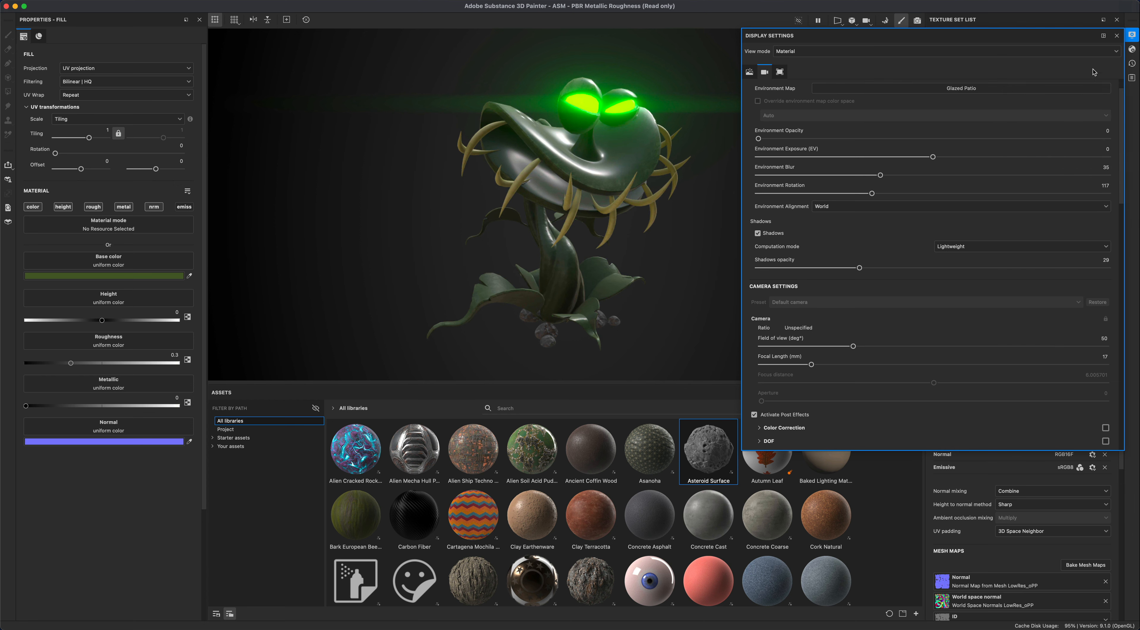
{"action": "left_click", "coordinate": [1134, 35]}
Raise Fill layer 1's roughness to 0.6189.
{"action": "left_click_drag", "start_coordinate": [353, 246], "coordinate": [361, 245], "text": "alt"}
{"action": "mouse_move", "coordinate": [70, 364]}
{"action": "left_mouse_down"}
{"action": "mouse_move", "coordinate": [31, 365]}
{"action": "mouse_move", "coordinate": [226, 366]}
{"action": "mouse_move", "coordinate": [98, 367]}
{"action": "mouse_move", "coordinate": [121, 363]}
{"action": "left_mouse_up"}
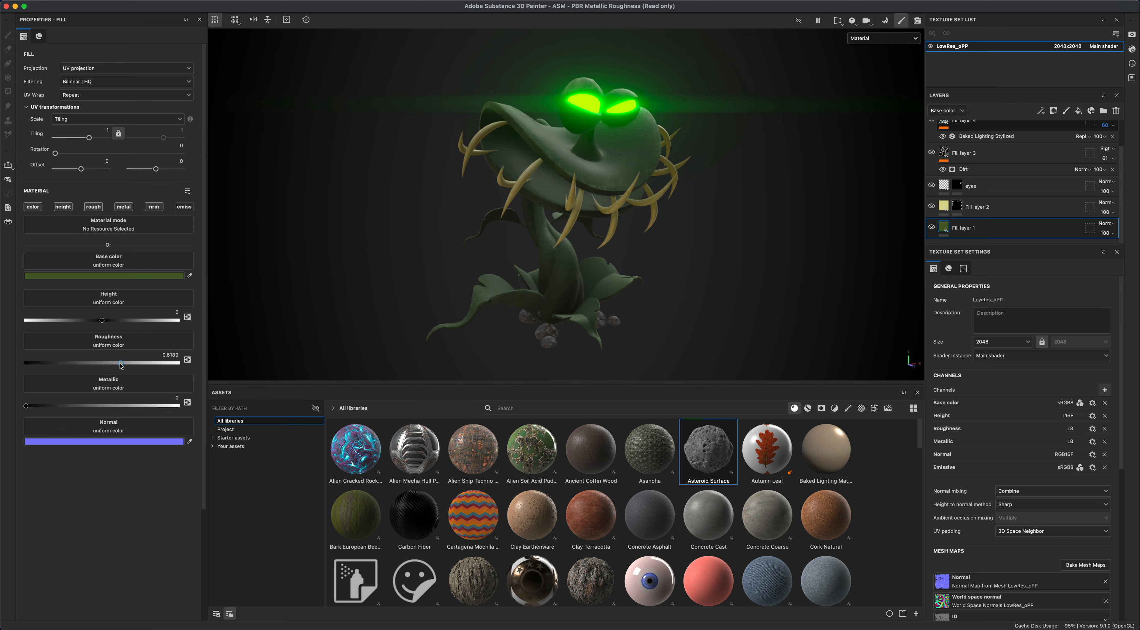
Set Fill layer 1's roughness to 0.2436 and rotate the environment lighting around the plant.
{"action": "left_click_drag", "start_coordinate": [28, 408], "coordinate": [72, 410]}
{"action": "left_click_drag", "start_coordinate": [170, 413], "coordinate": [8, 417]}
{"action": "mouse_move", "coordinate": [310, 272]}
{"action": "left_mouse_down", "text": "alt+shift"}
{"action": "mouse_move", "coordinate": [364, 267]}
{"action": "mouse_move", "coordinate": [317, 269]}
{"action": "left_mouse_up", "text": "alt+shift"}
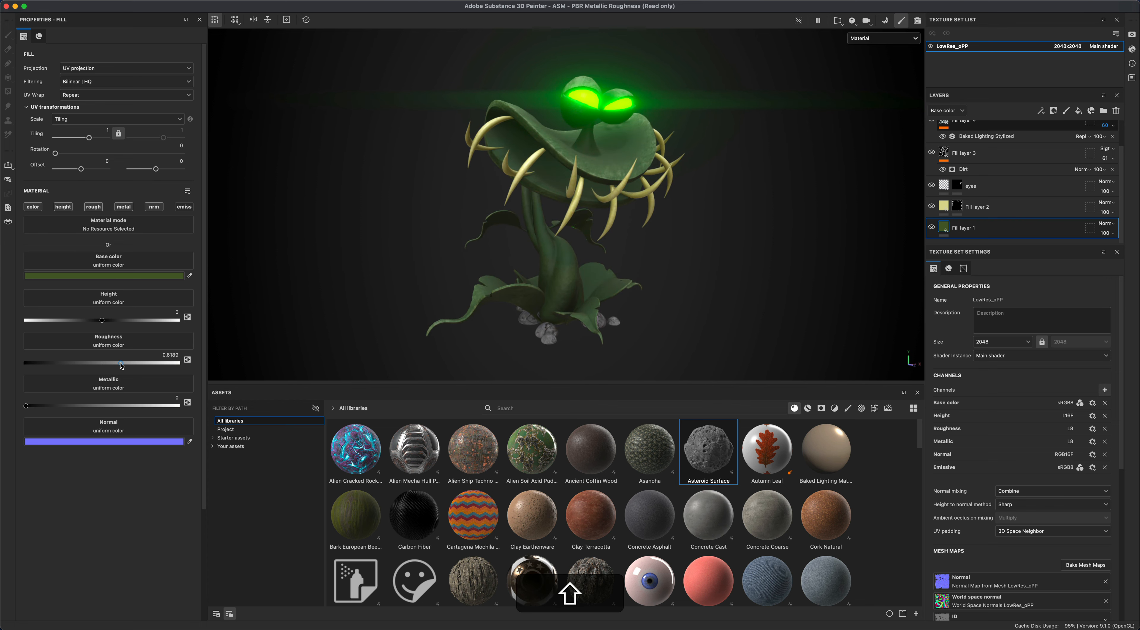
{"action": "left_click_drag", "start_coordinate": [121, 365], "coordinate": [61, 369]}
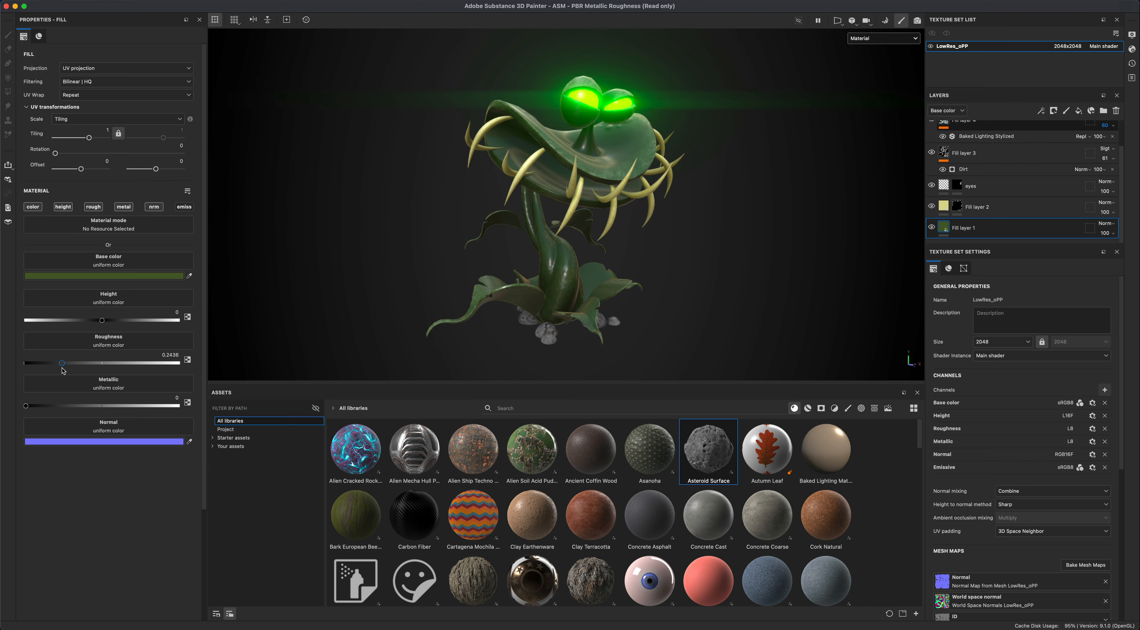
{"action": "mouse_move", "coordinate": [325, 288]}
{"action": "left_mouse_down", "text": "alt"}
{"action": "mouse_move", "coordinate": [310, 298]}
{"action": "mouse_move", "coordinate": [324, 293]}
{"action": "left_mouse_up", "text": "alt"}
{"action": "right_click_drag", "start_coordinate": [324, 294], "coordinate": [369, 278], "text": "alt+shift"}
{"action": "left_click_drag", "start_coordinate": [369, 278], "coordinate": [520, 162], "text": "alt+shift"}
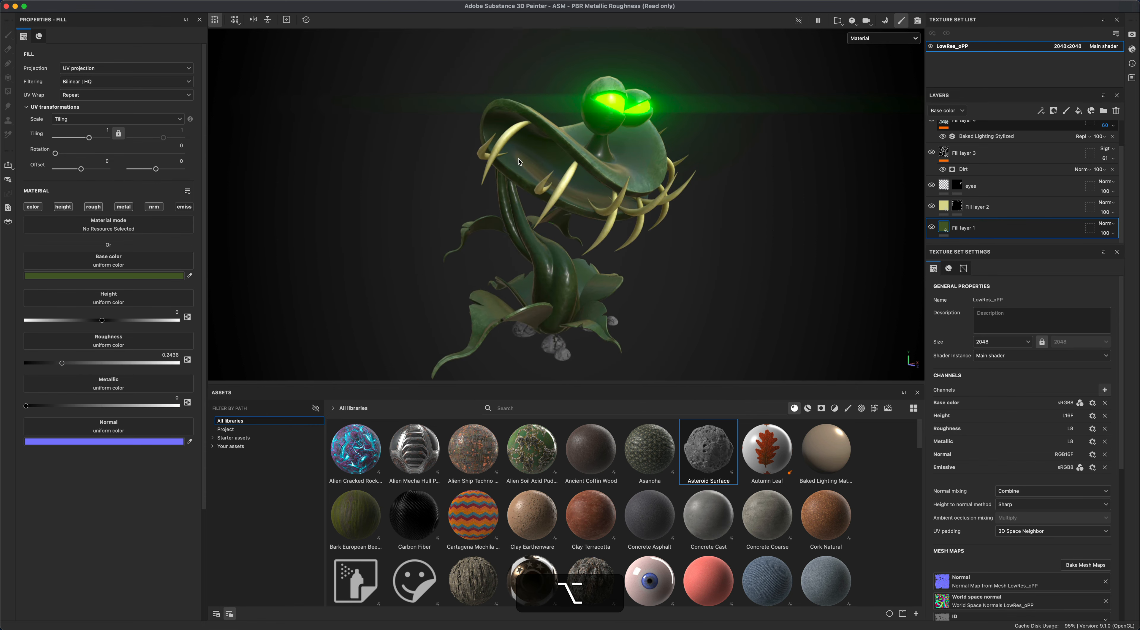
{"action": "middle_click_drag", "start_coordinate": [731, 247], "coordinate": [733, 251], "text": "alt"}
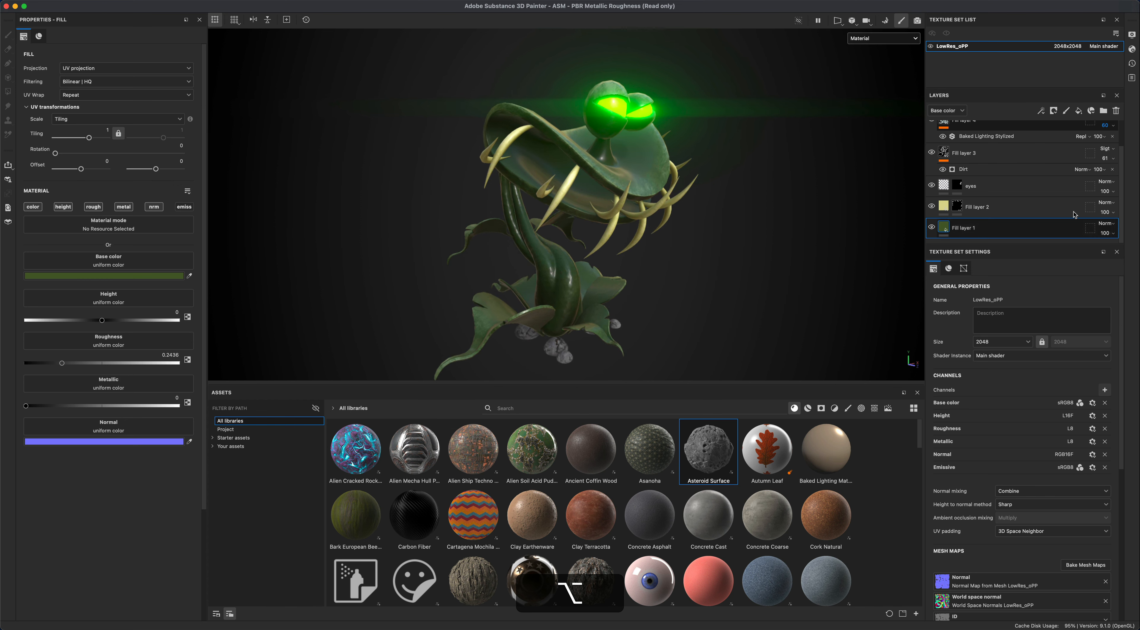
Rename the Fill layer 4 layer to "baked lights".
{"action": "scroll", "coordinate": [1080, 214], "scroll_direction": "up", "scroll_amount": 3}
{"action": "left_click", "coordinate": [1023, 131]}
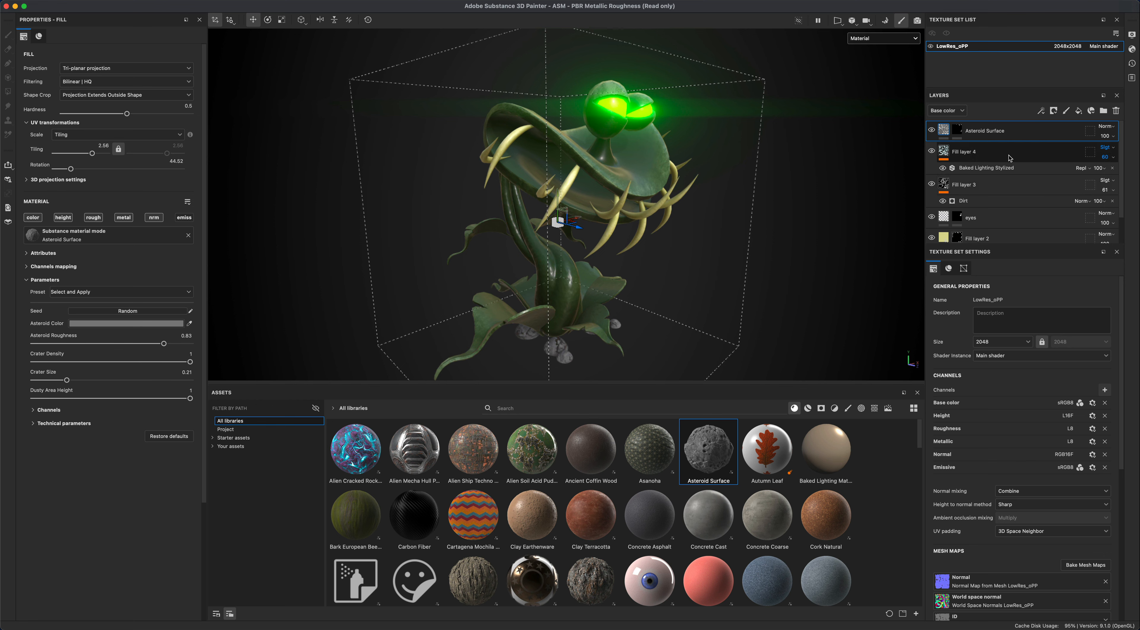
{"action": "left_click", "coordinate": [1018, 218]}
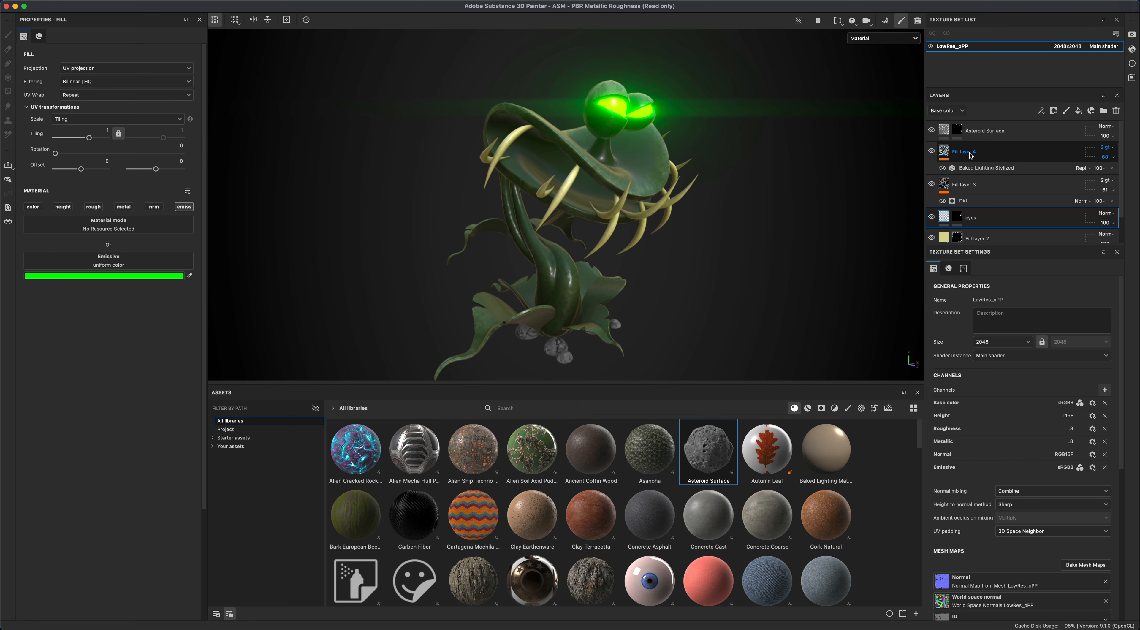
{"action": "double_click", "coordinate": [969, 153]}
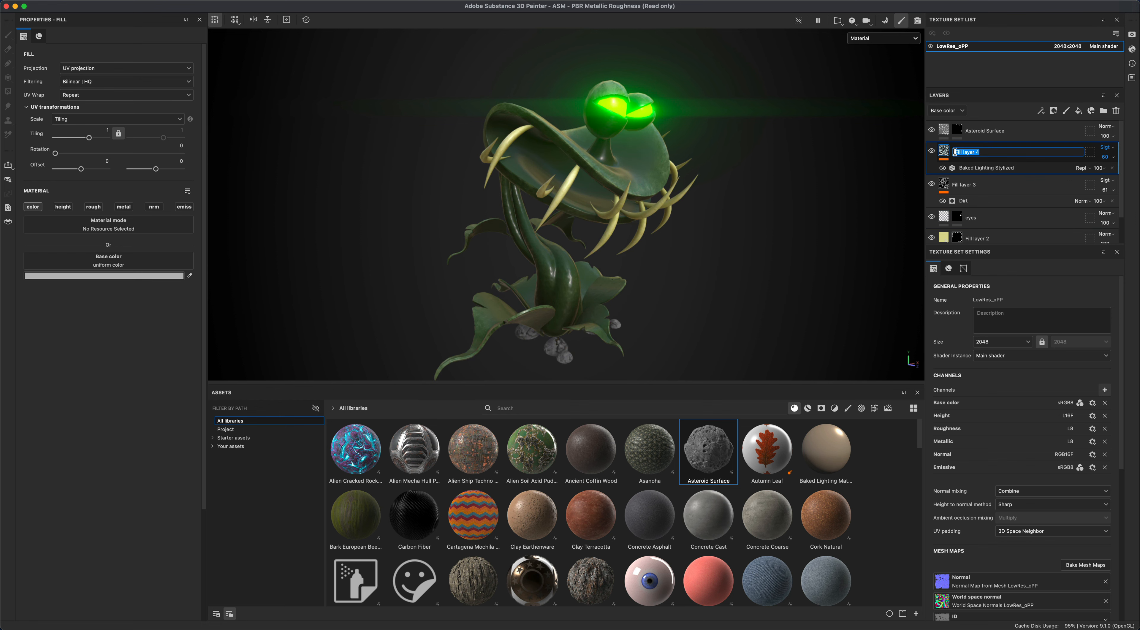
{"action": "type", "text": "baked lights"}
{"action": "key", "text": "Return"}
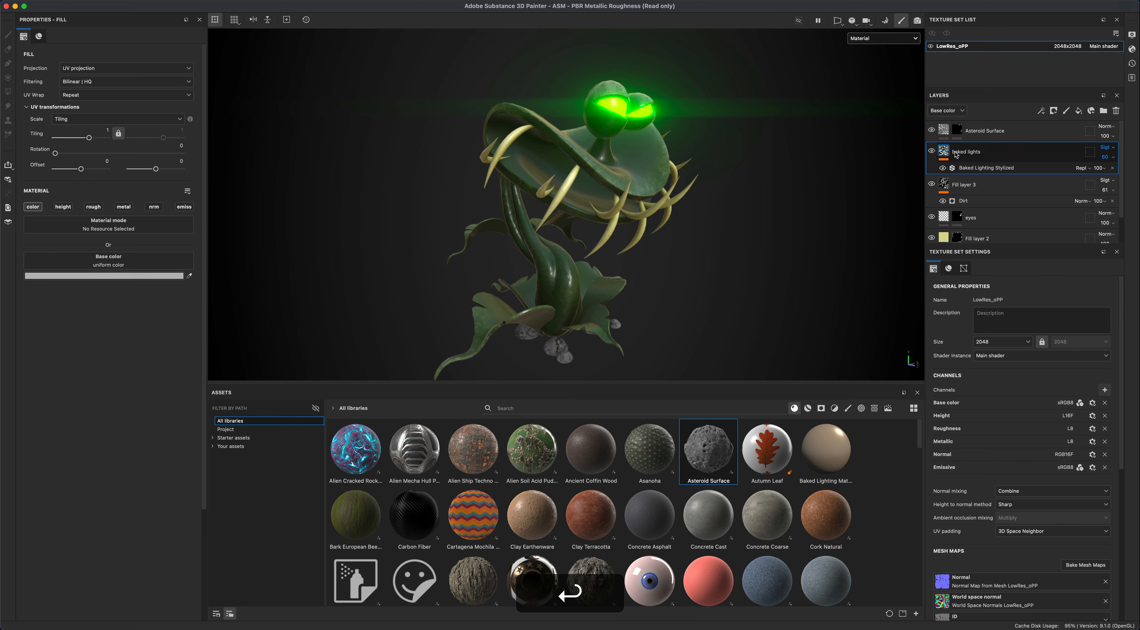
Rename the Fill layer 3 layer with the Dirt generator to "skin detail".
{"action": "double_click", "coordinate": [966, 185]}
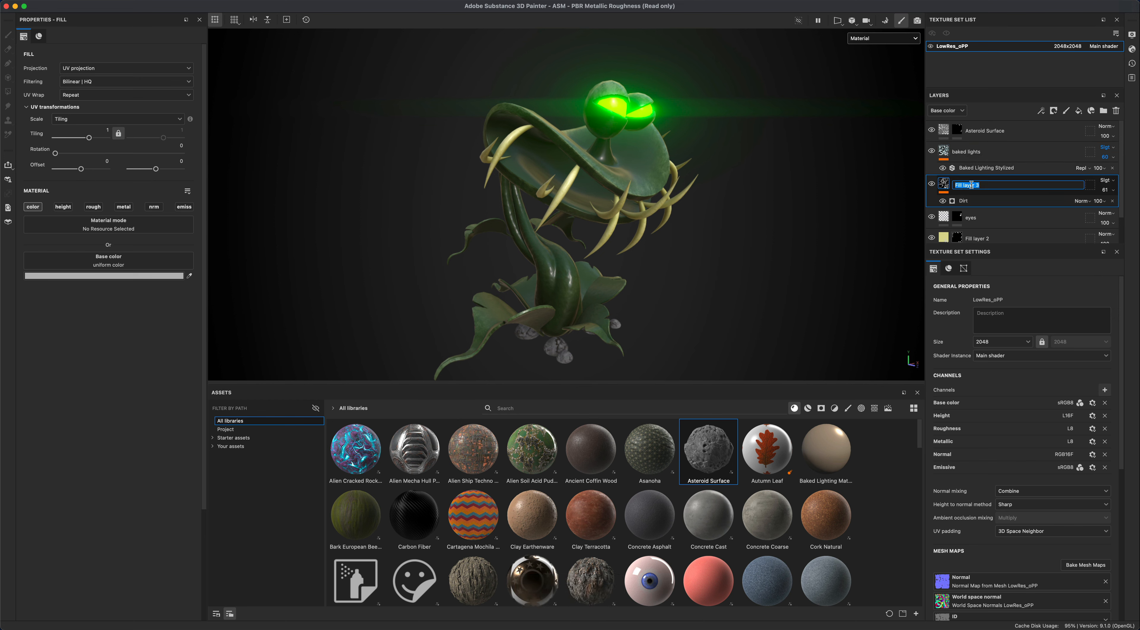
{"action": "type", "text": "skin detail"}
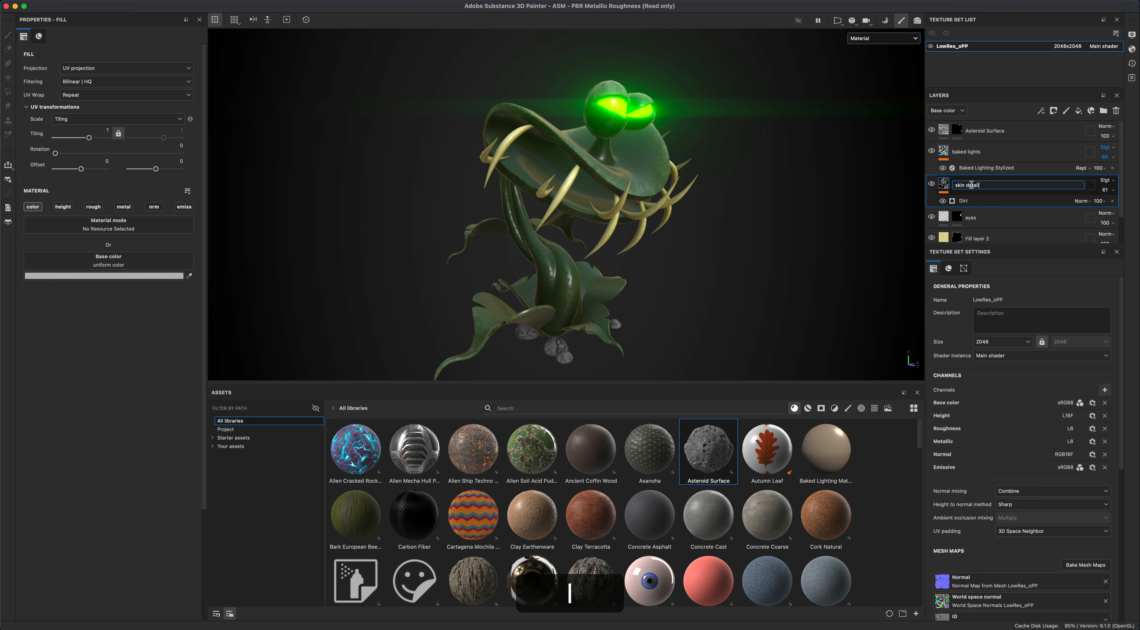
{"action": "key", "text": "Return"}
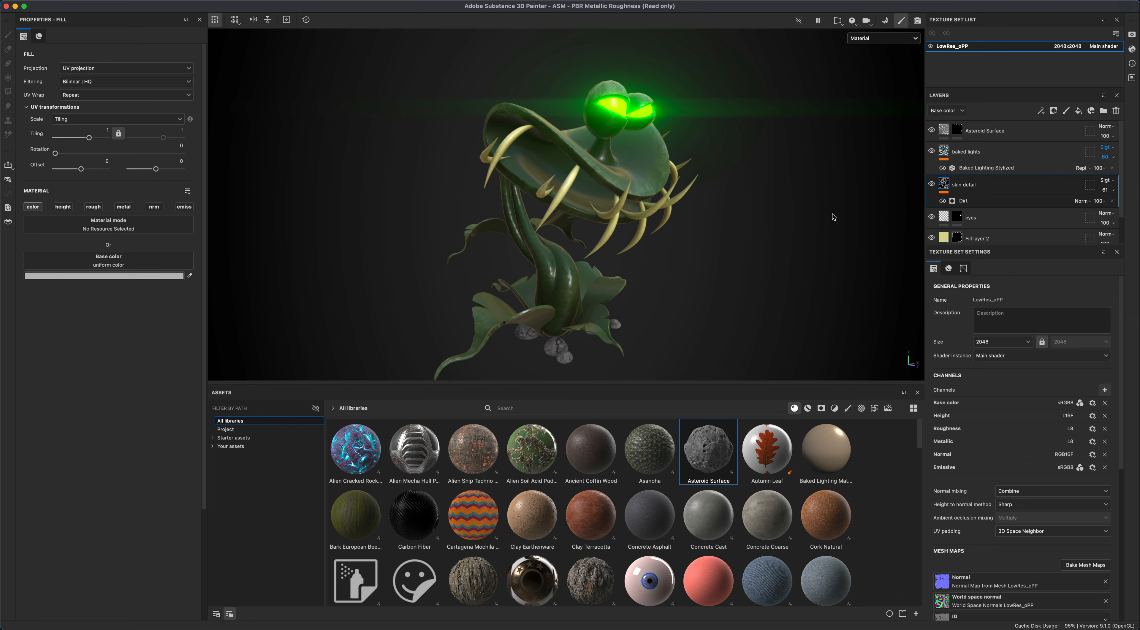
Add a fill layer above skin detail with only a dark red (681212) base color, and give it a black mask.
{"action": "left_click_drag", "start_coordinate": [832, 216], "coordinate": [782, 225], "text": "alt"}
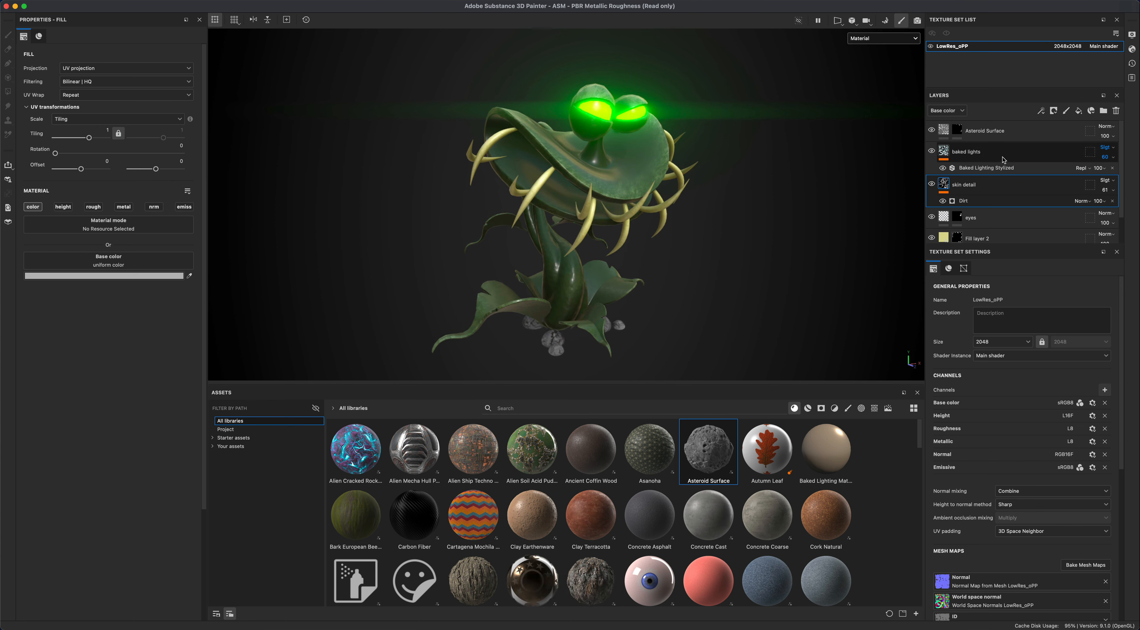
{"action": "left_click", "coordinate": [1078, 111]}
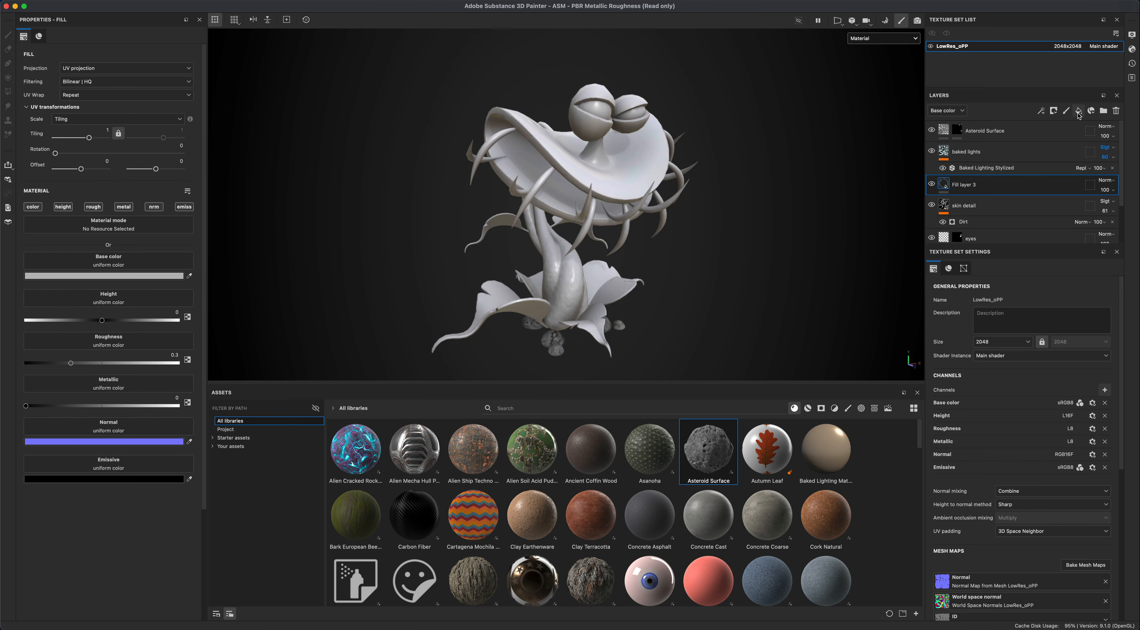
{"action": "left_click", "coordinate": [34, 207]}
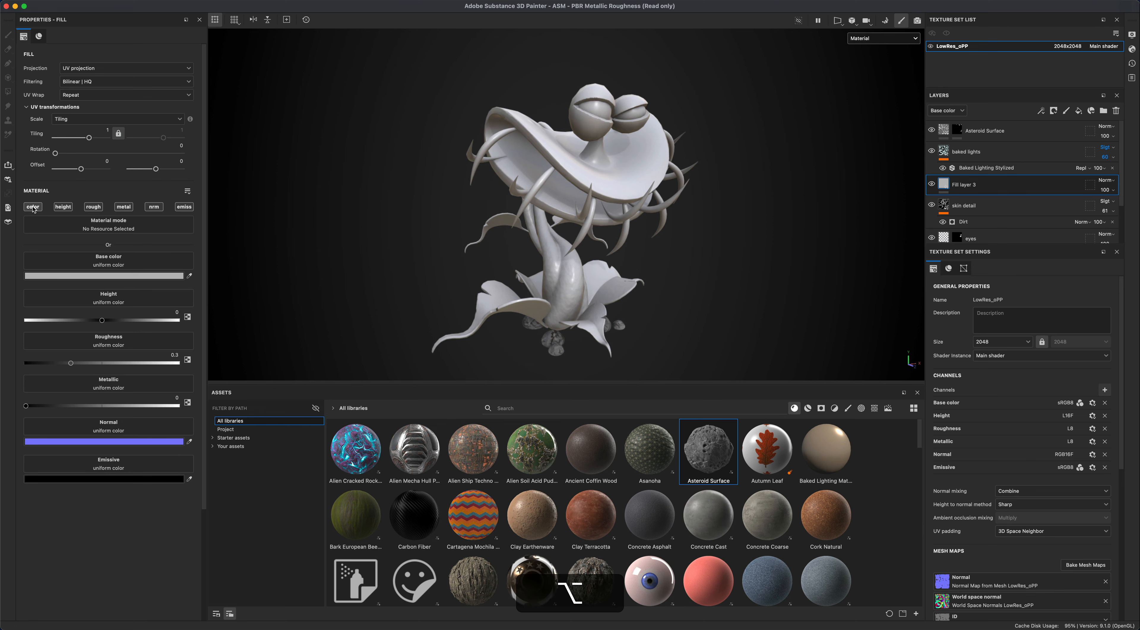
{"action": "left_click", "coordinate": [142, 275]}
{"action": "mouse_move", "coordinate": [181, 354]}
{"action": "left_mouse_down"}
{"action": "mouse_move", "coordinate": [175, 378]}
{"action": "mouse_move", "coordinate": [178, 367]}
{"action": "left_mouse_up"}
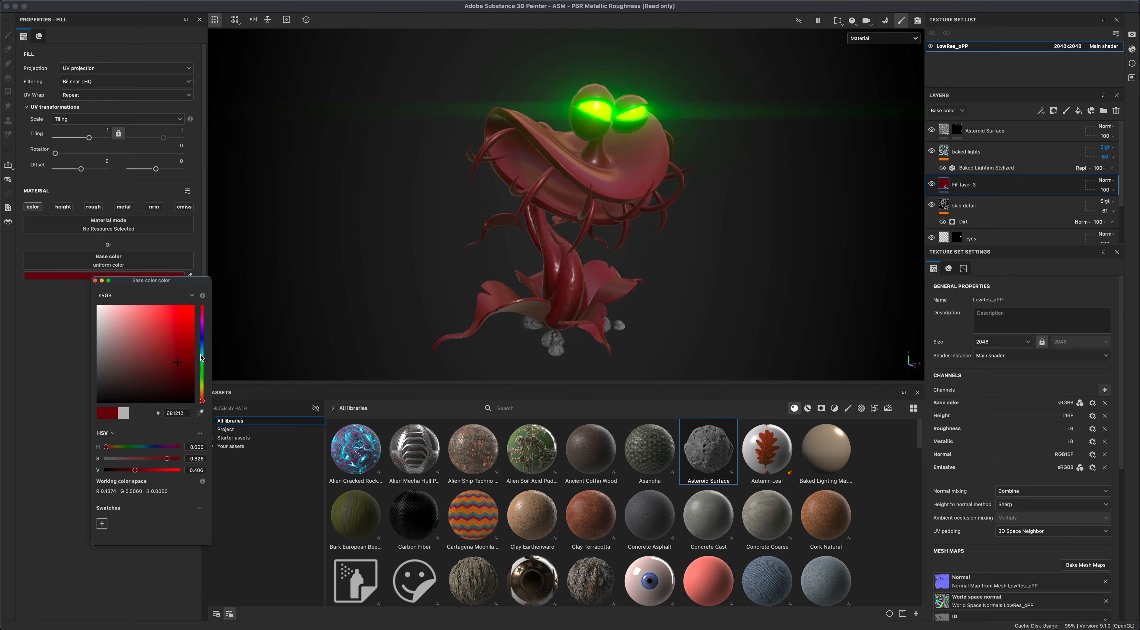
{"action": "right_click", "coordinate": [944, 188]}
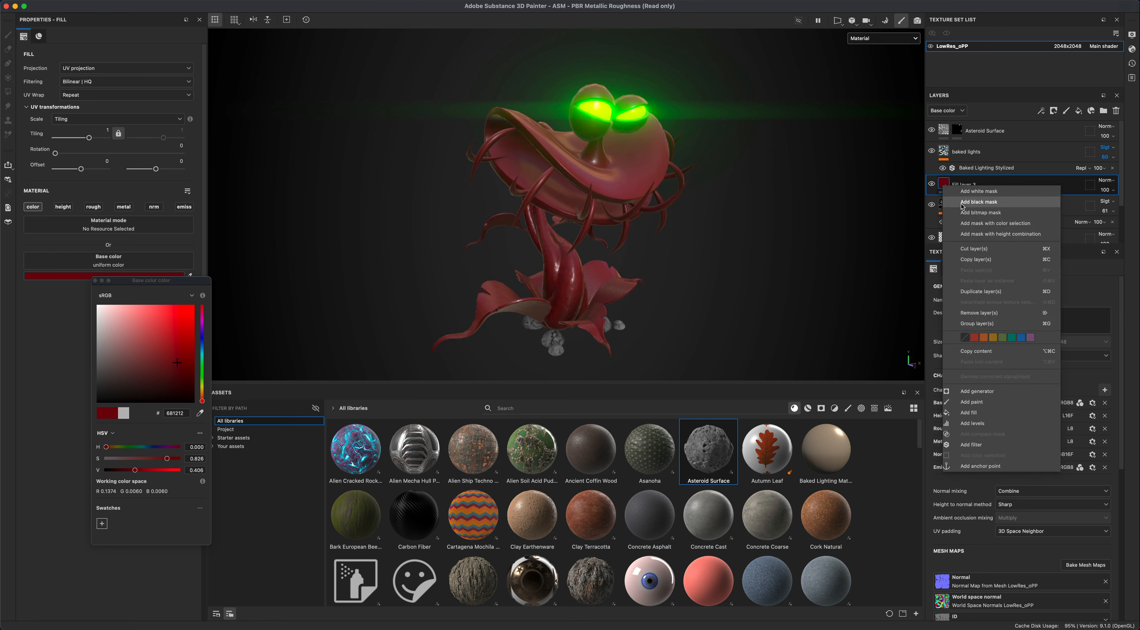
{"action": "left_click", "coordinate": [973, 205]}
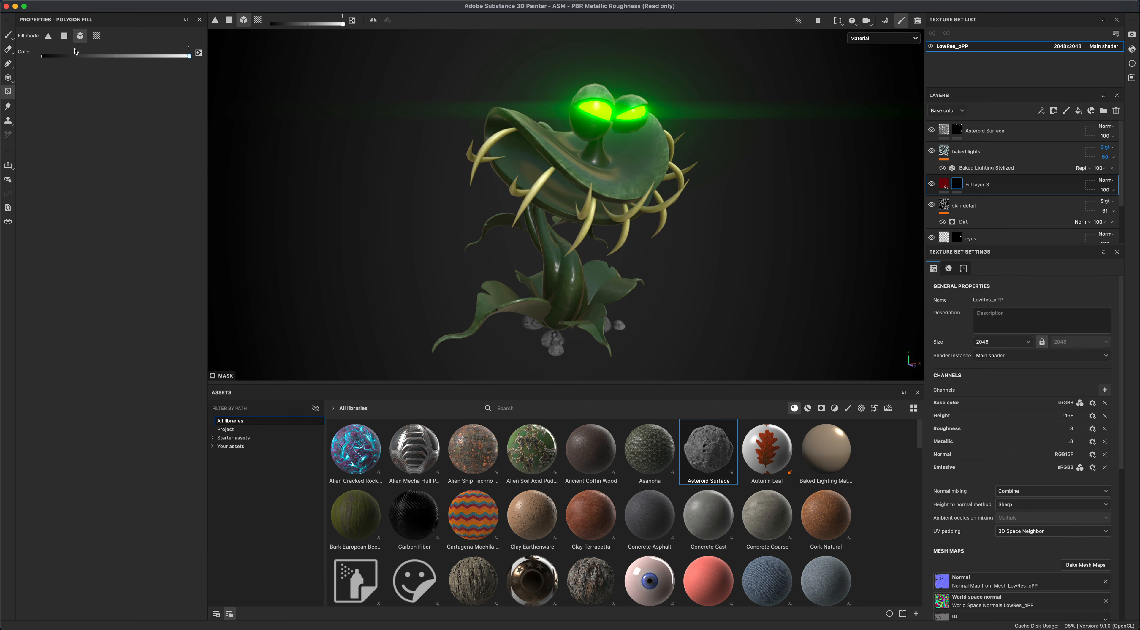
Try to mask the red layer onto the mouth with UV chunk Polygon Fill, and undo the fill.
{"action": "left_click", "coordinate": [96, 35]}
{"action": "left_click_drag", "start_coordinate": [708, 186], "coordinate": [732, 243], "text": "alt"}
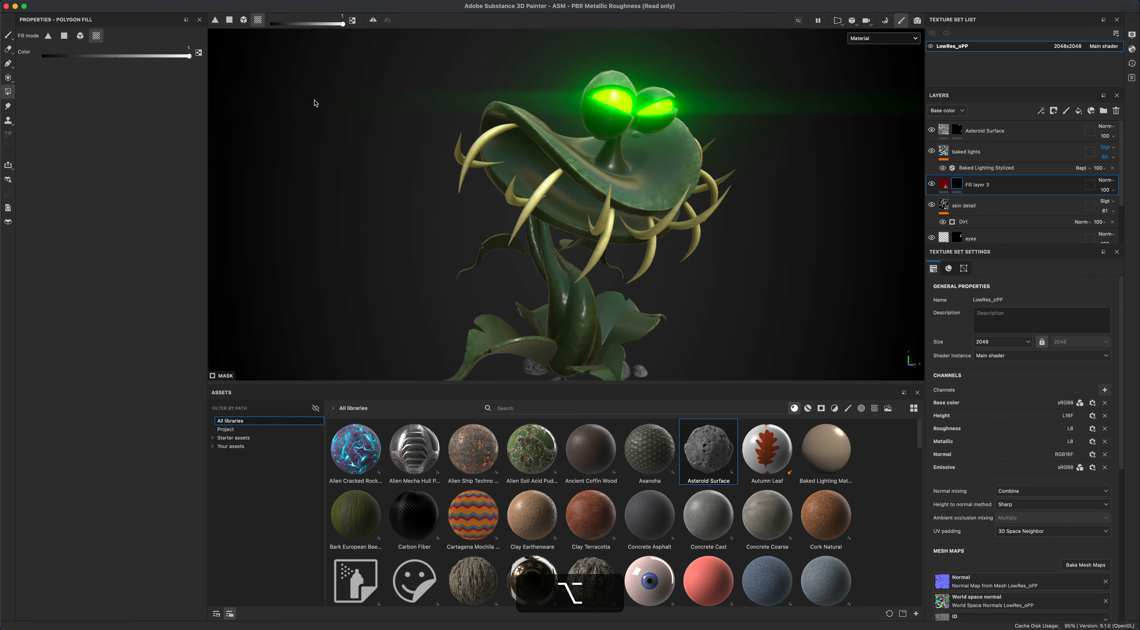
{"action": "left_click", "coordinate": [512, 162]}
{"action": "key", "text": "super+z"}
{"action": "left_click_drag", "start_coordinate": [436, 245], "coordinate": [456, 237], "text": "alt"}
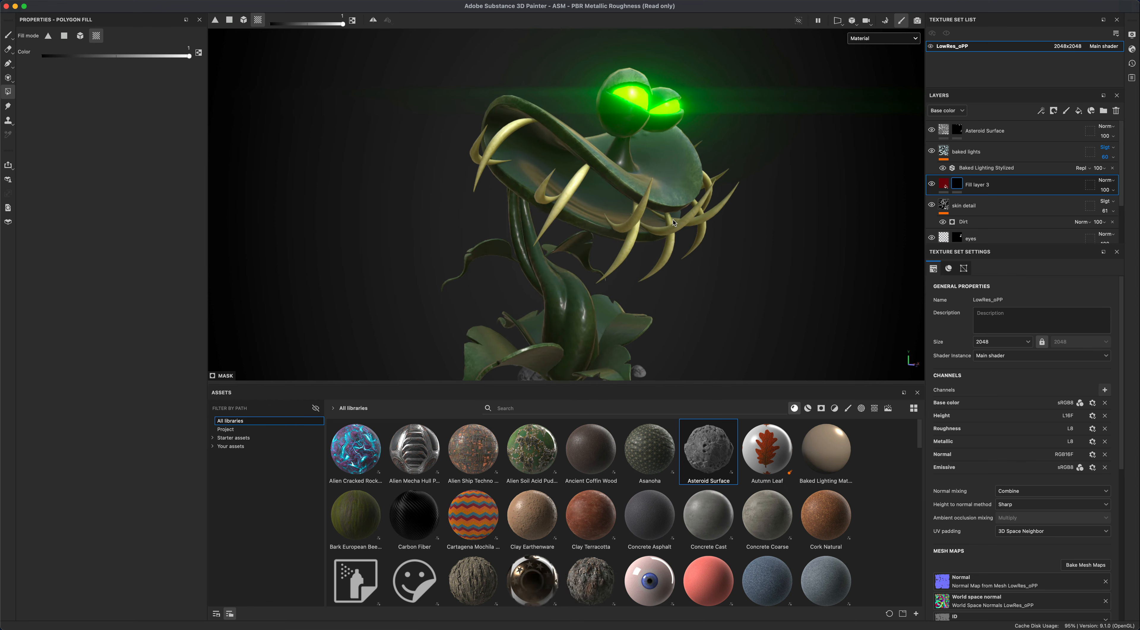
{"action": "left_click_drag", "start_coordinate": [674, 224], "coordinate": [402, 132], "text": "alt"}
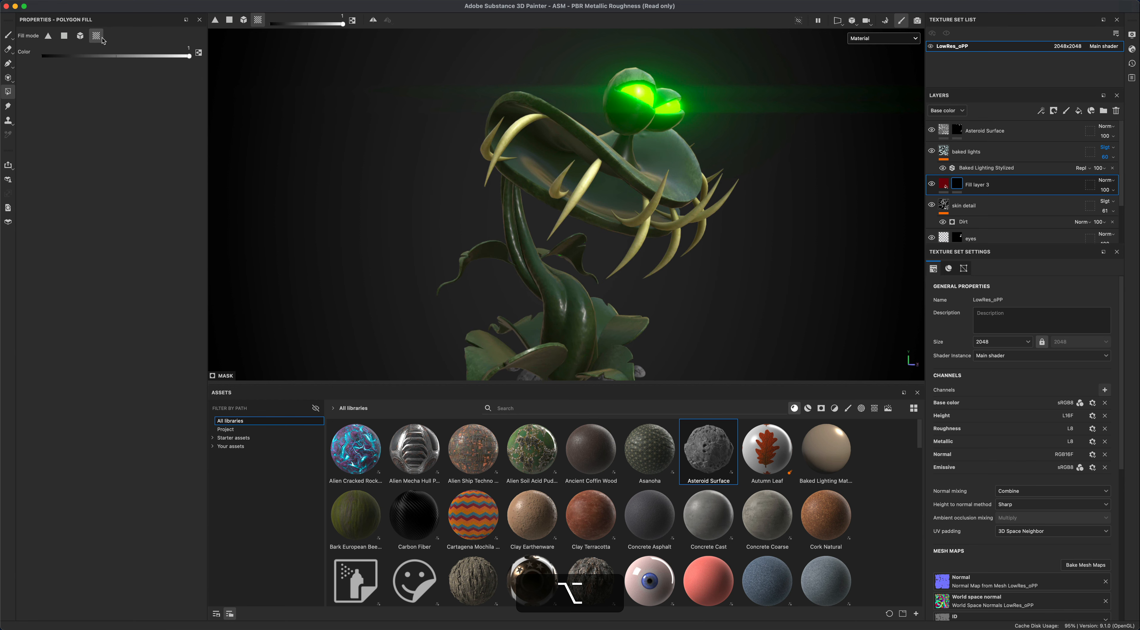
{"action": "left_click_drag", "start_coordinate": [288, 114], "coordinate": [280, 143], "text": "alt"}
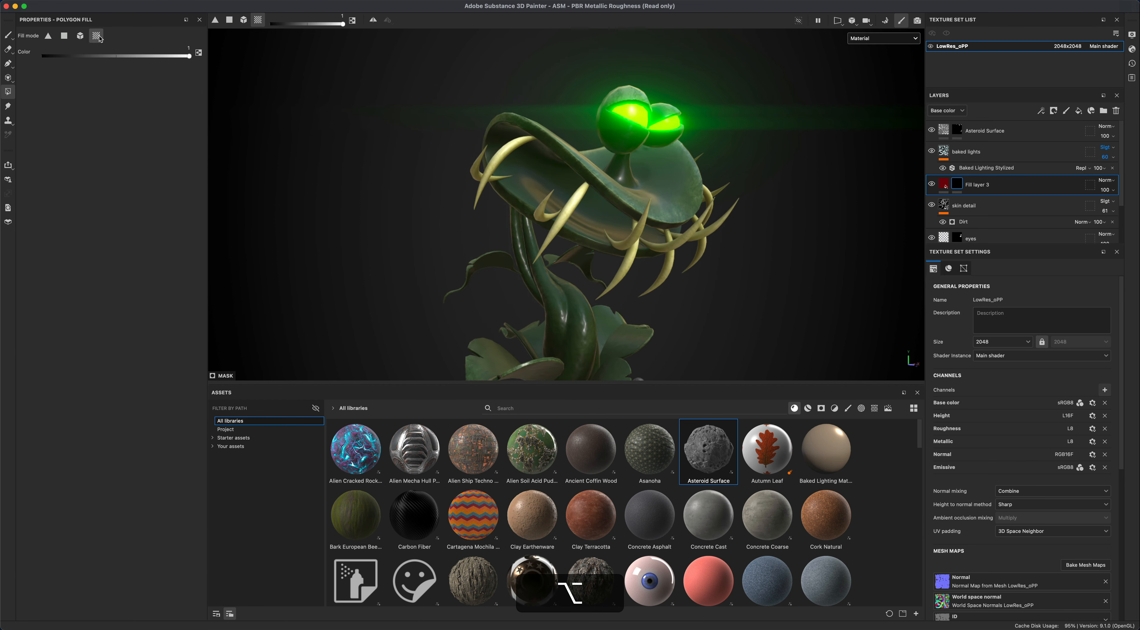
{"action": "left_click_drag", "start_coordinate": [683, 258], "coordinate": [730, 269], "text": "alt"}
{"action": "left_click_drag", "start_coordinate": [532, 187], "coordinate": [453, 217], "text": "alt"}
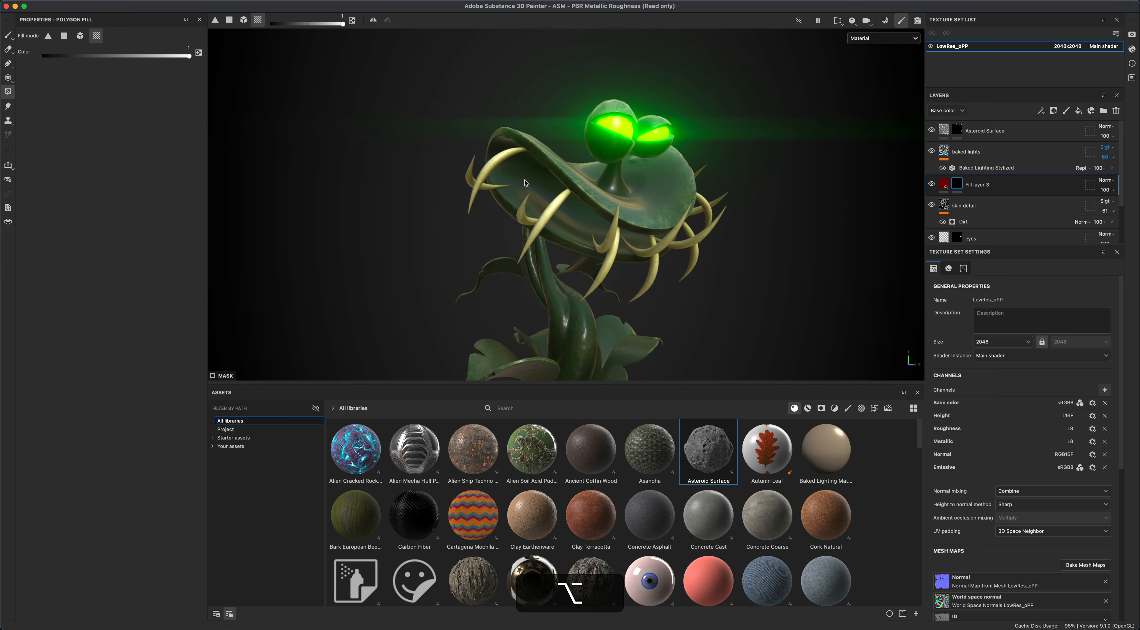
Set the mesh wireframe opacity to 47 in the display settings.
{"action": "left_click", "coordinate": [1133, 35]}
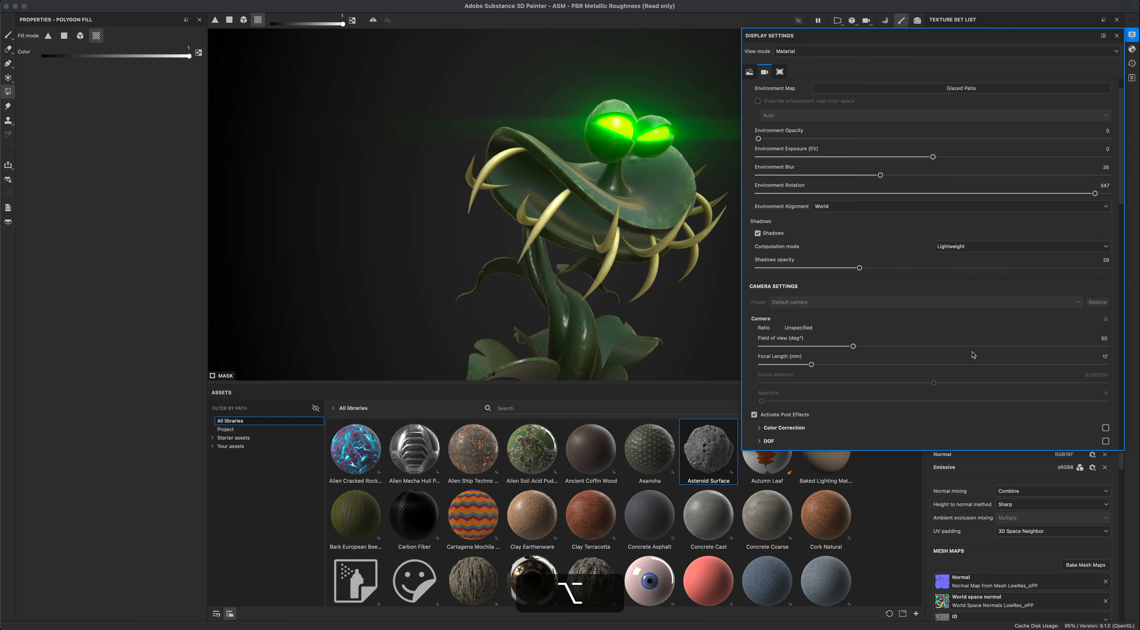
{"action": "scroll", "coordinate": [957, 367], "scroll_direction": "down", "scroll_amount": 10}
{"action": "scroll", "coordinate": [957, 368], "scroll_direction": "down", "scroll_amount": 8}
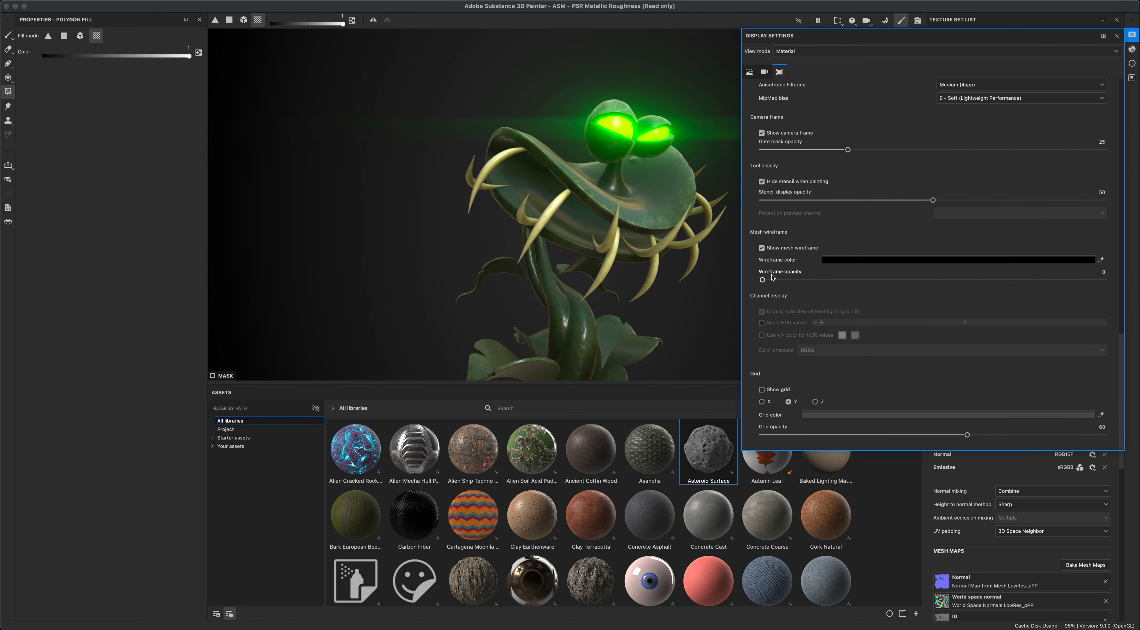
{"action": "left_click_drag", "start_coordinate": [762, 279], "coordinate": [906, 280]}
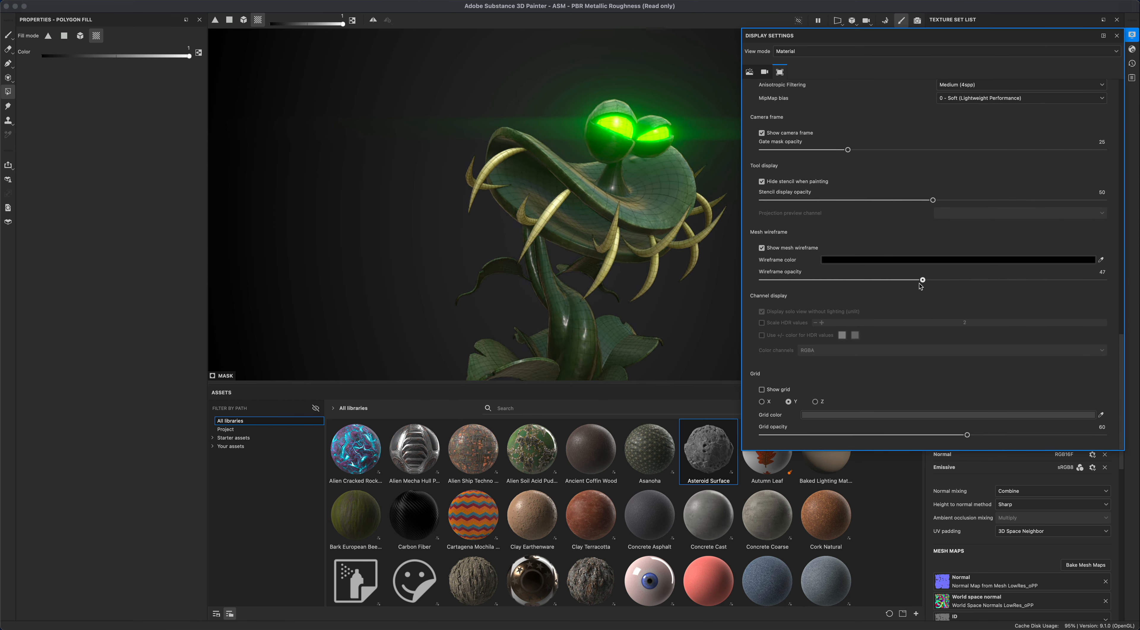
{"action": "left_click", "coordinate": [1131, 35]}
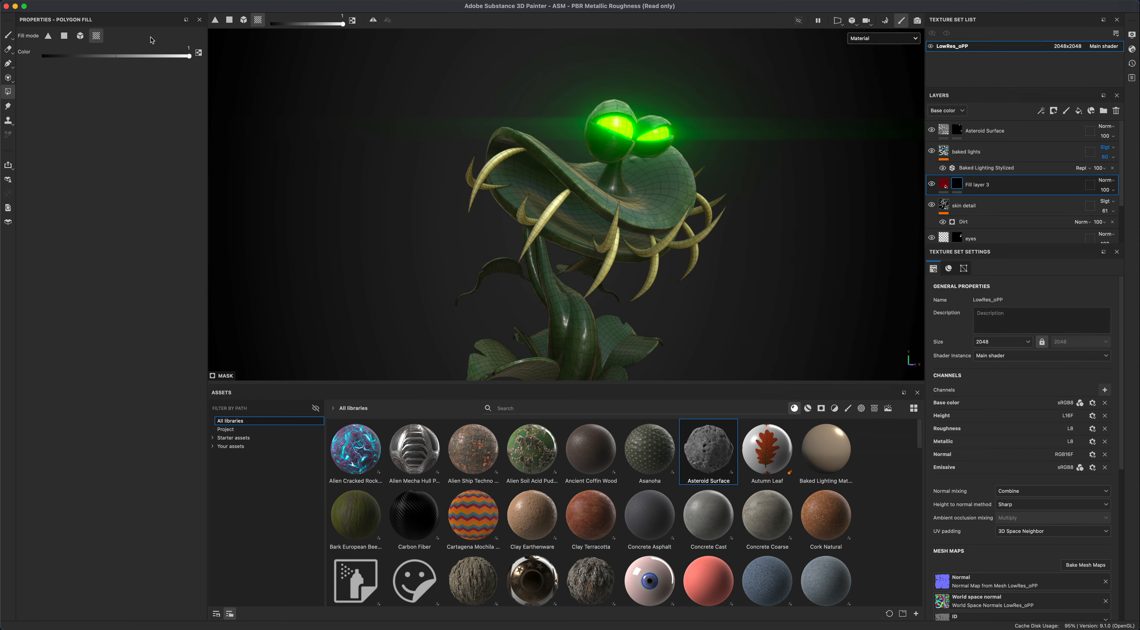
Reveal the red layer along part of the mouth's inner edge by filling individual quads in its mask.
{"action": "left_click", "coordinate": [64, 37]}
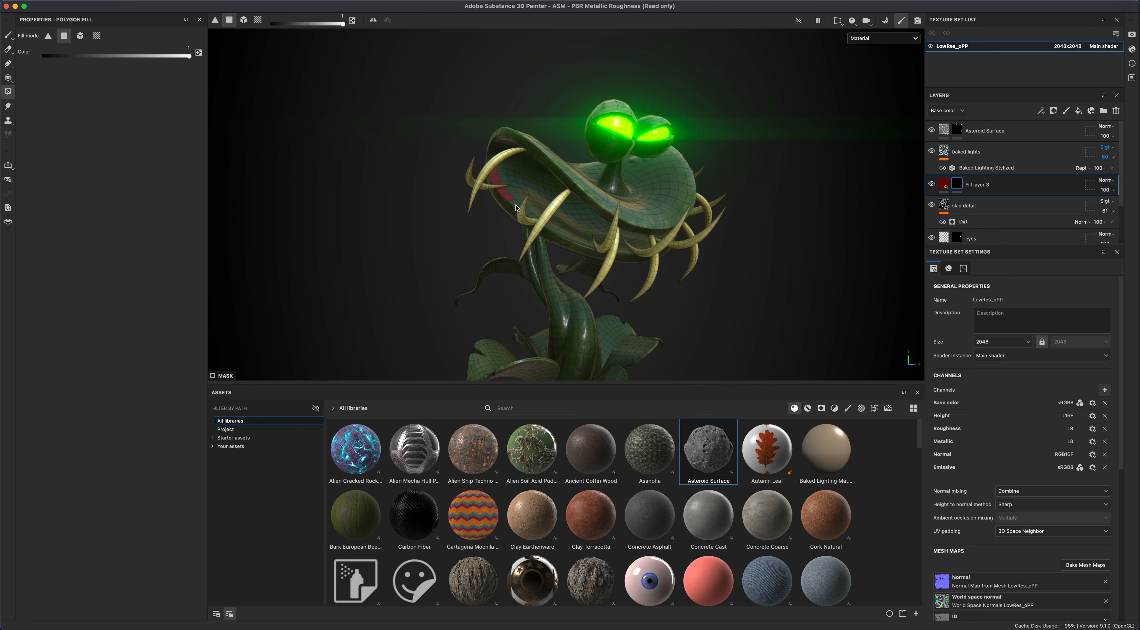
{"action": "left_click_drag", "start_coordinate": [504, 176], "coordinate": [511, 197], "text": "alt"}
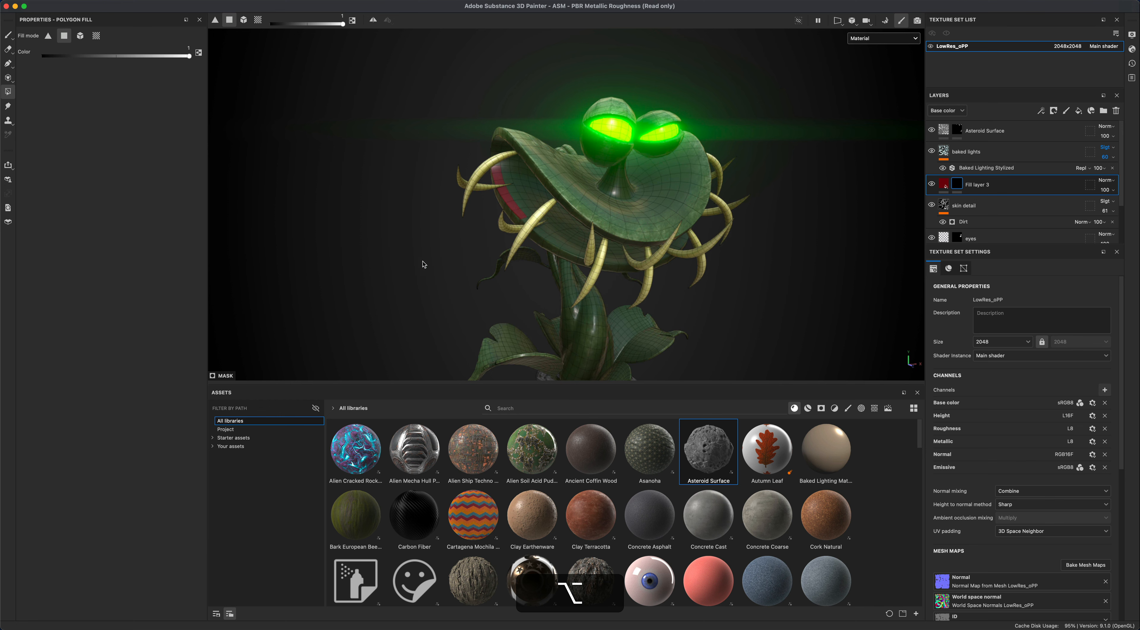
{"action": "left_click_drag", "start_coordinate": [425, 262], "coordinate": [418, 281], "text": "alt"}
{"action": "right_click_drag", "start_coordinate": [417, 281], "coordinate": [502, 265], "text": "alt"}
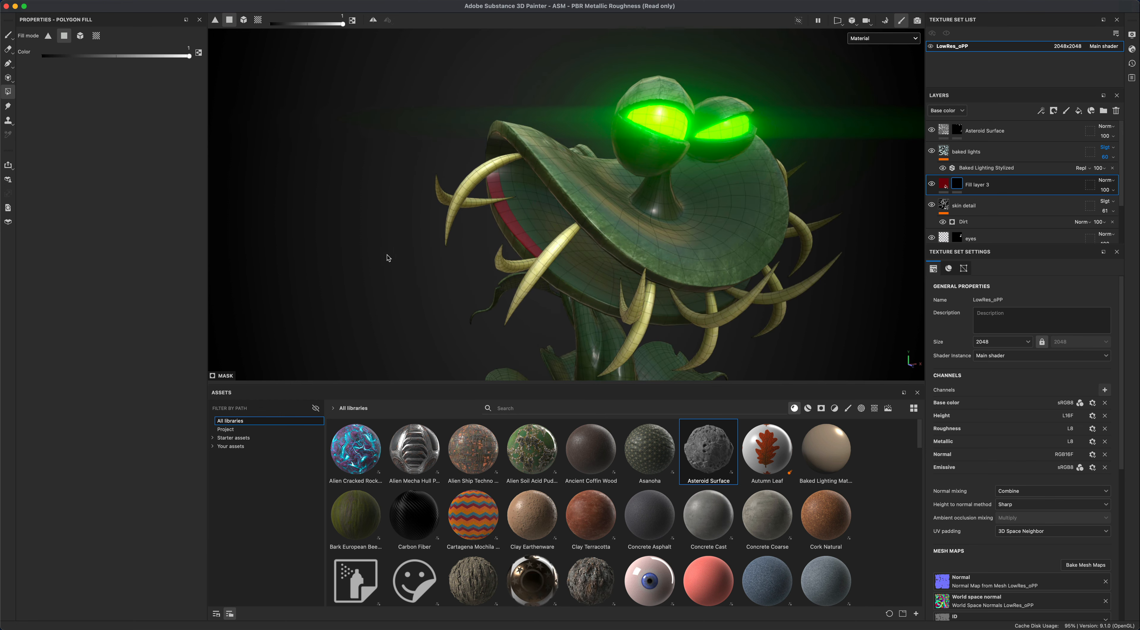
{"action": "left_click_drag", "start_coordinate": [387, 254], "coordinate": [446, 208], "text": "alt"}
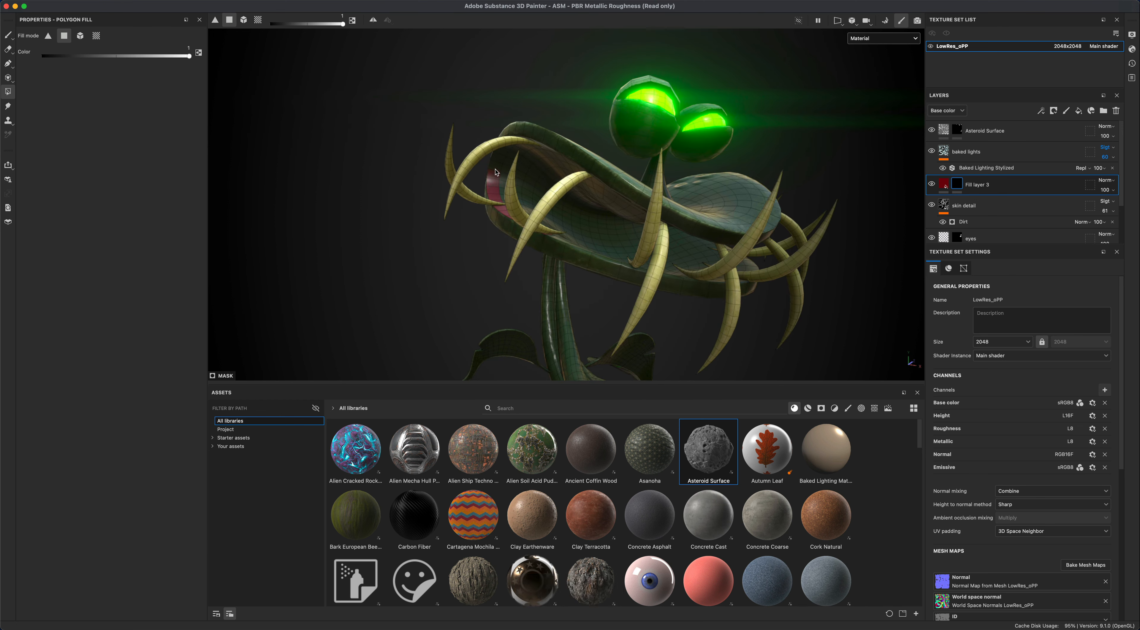
{"action": "key", "text": "alt"}
{"action": "left_click_drag", "start_coordinate": [392, 231], "coordinate": [362, 84], "text": "alt"}
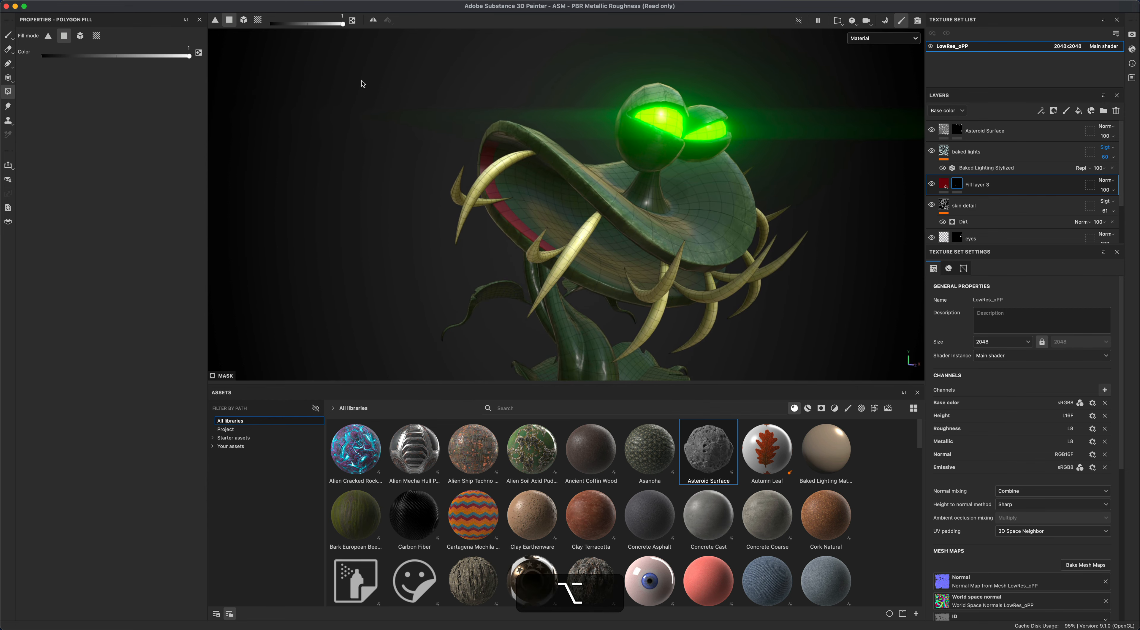
Try symmetry for the mask fill, check the mirror line across the head, and turn symmetry off.
{"action": "left_click", "coordinate": [374, 22]}
{"action": "left_click_drag", "start_coordinate": [418, 166], "coordinate": [362, 264], "text": "alt"}
{"action": "scroll", "coordinate": [277, 256], "scroll_direction": "up", "scroll_amount": 3}
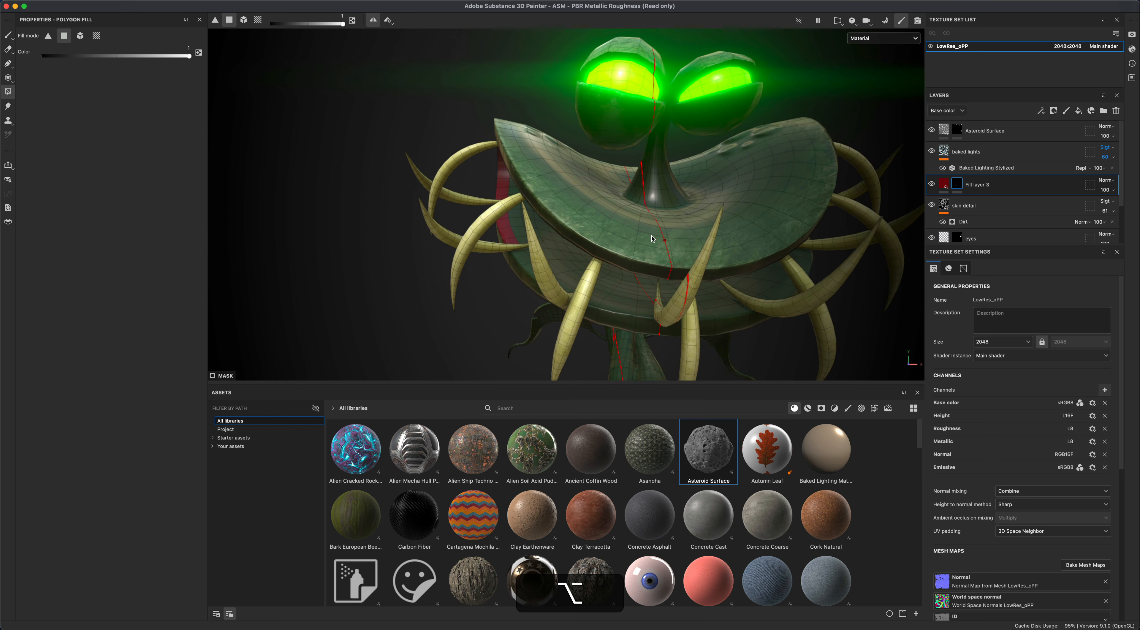
{"action": "left_click", "coordinate": [374, 22]}
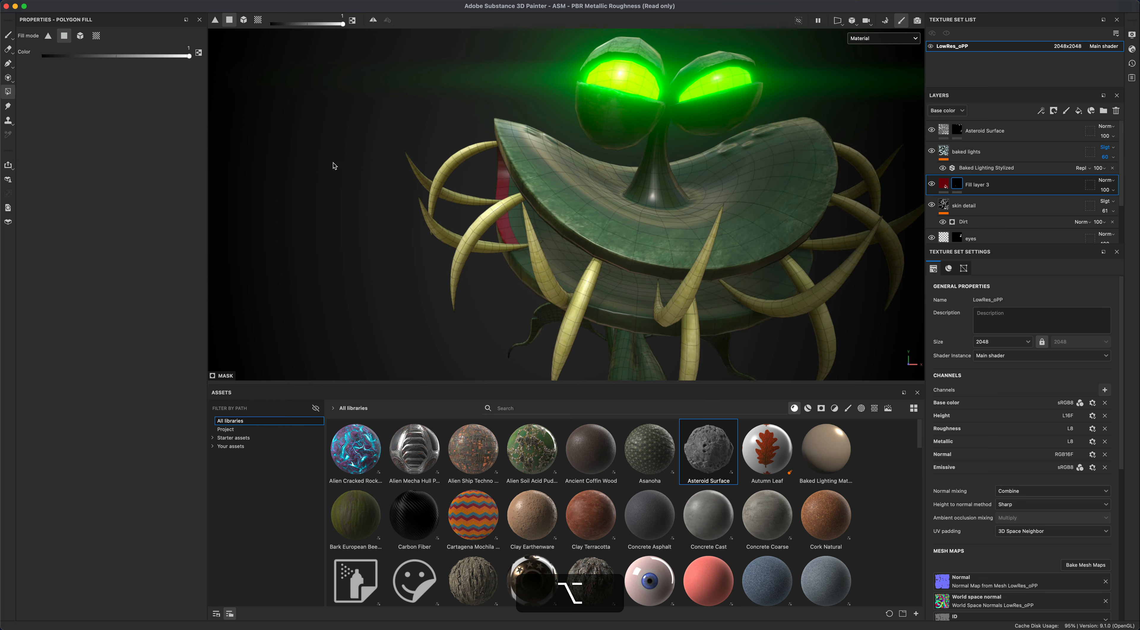
Switch the viewport to show only the 2D UV layout.
{"action": "left_click_drag", "start_coordinate": [331, 165], "coordinate": [548, 197], "text": "alt"}
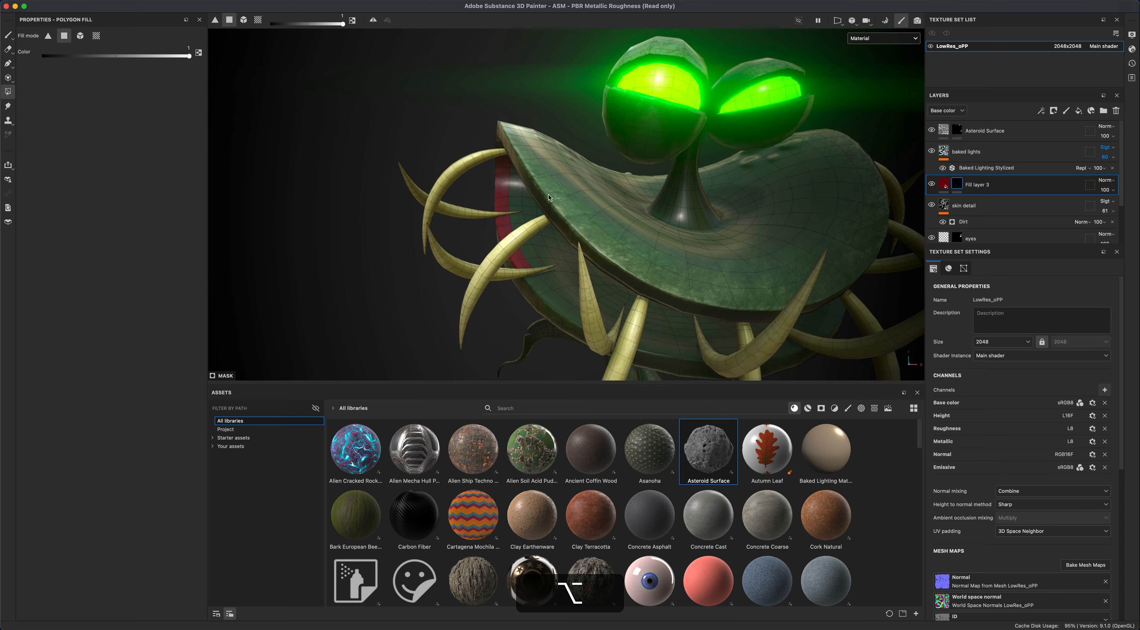
{"action": "left_click", "coordinate": [837, 26]}
{"action": "left_click", "coordinate": [857, 53]}
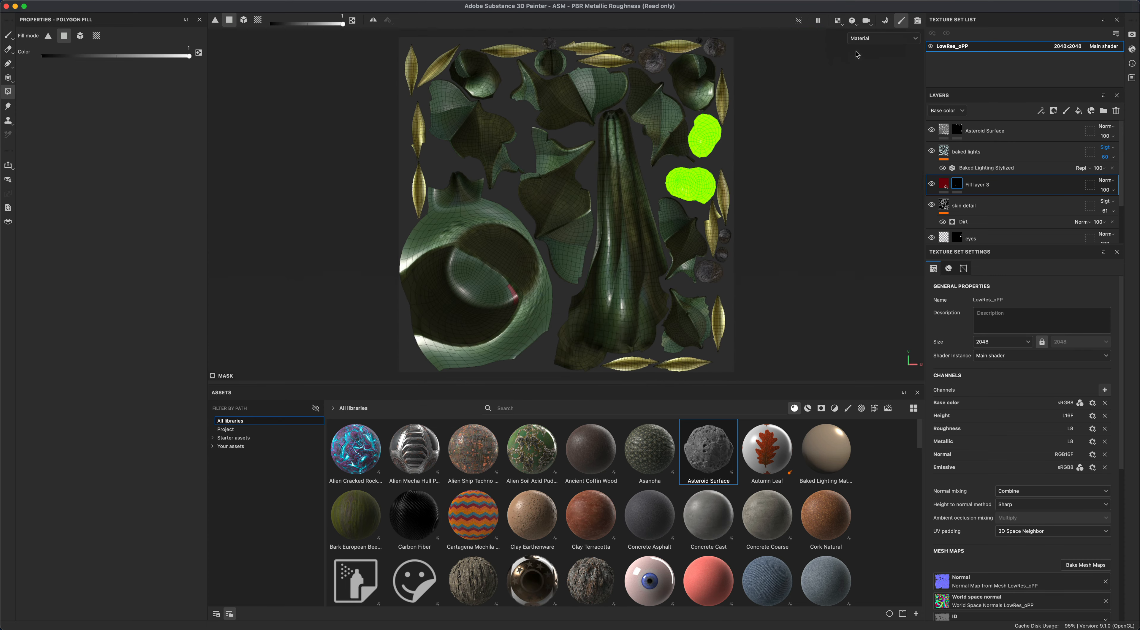
Inspect the mouth's UV island closely and show the 3D model and 2D UV layout side by side.
{"action": "mouse_move", "coordinate": [794, 186]}
{"action": "middle_mouse_down", "text": "alt"}
{"action": "mouse_move", "coordinate": [796, 197]}
{"action": "mouse_move", "coordinate": [802, 180]}
{"action": "middle_mouse_up", "text": "alt"}
{"action": "right_click_drag", "start_coordinate": [569, 259], "coordinate": [399, 277], "text": "alt"}
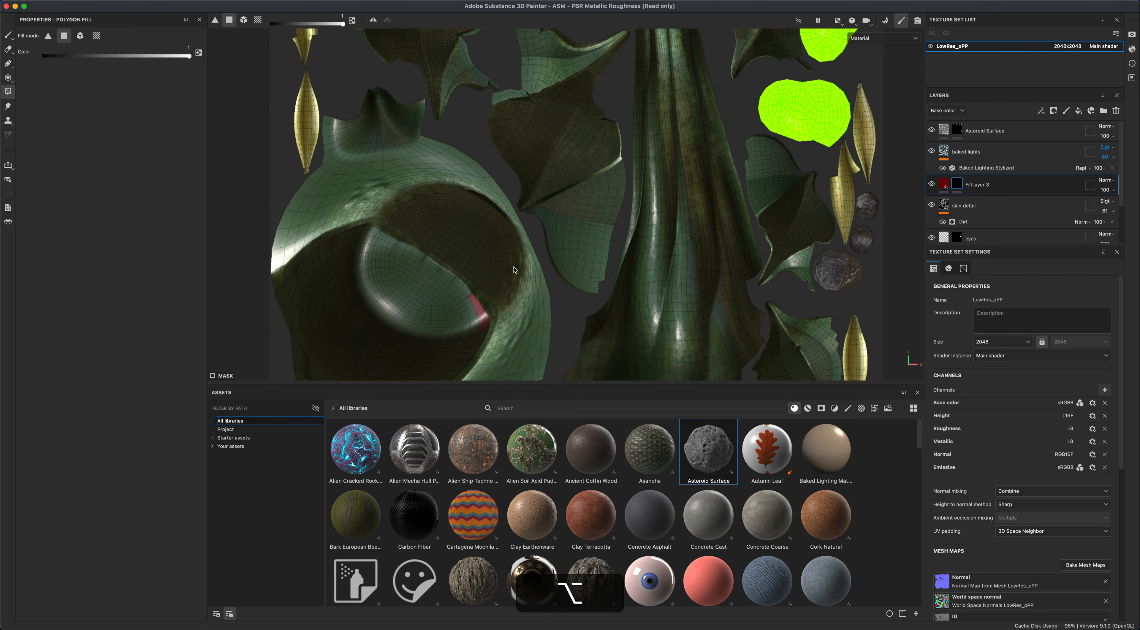
{"action": "middle_click_drag", "start_coordinate": [399, 276], "coordinate": [527, 247], "text": "alt"}
{"action": "right_click_drag", "start_coordinate": [527, 249], "coordinate": [618, 268], "text": "alt"}
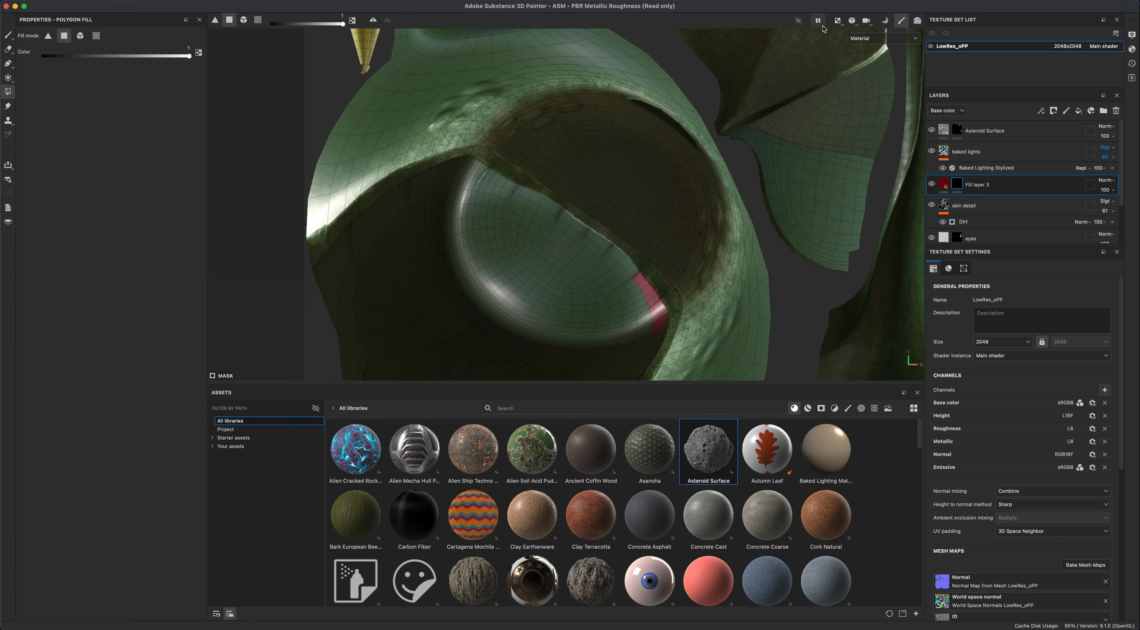
{"action": "left_click", "coordinate": [837, 22]}
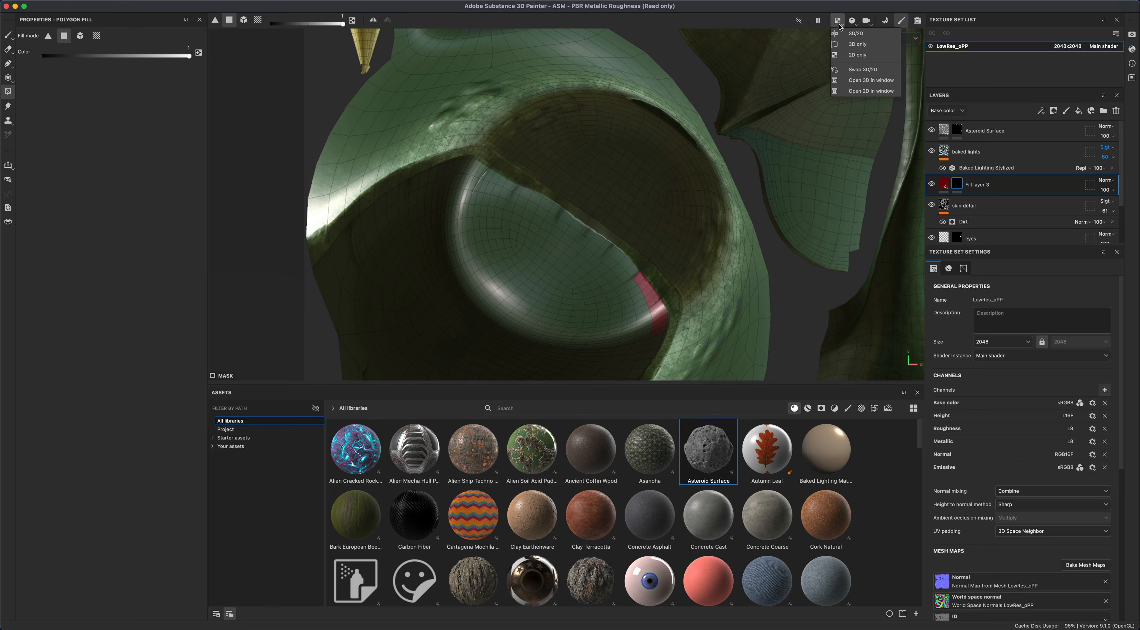
{"action": "left_click", "coordinate": [855, 33]}
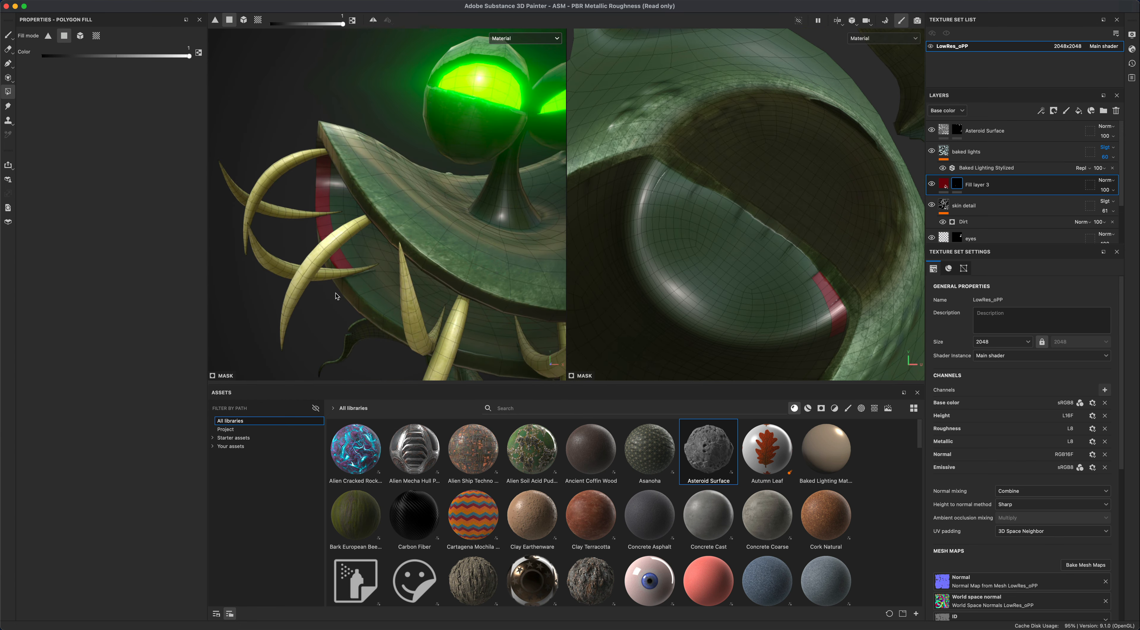
Extend the red mask fill along the mouth's inner edge on the 3D model.
{"action": "left_click_drag", "start_coordinate": [358, 289], "coordinate": [380, 305]}
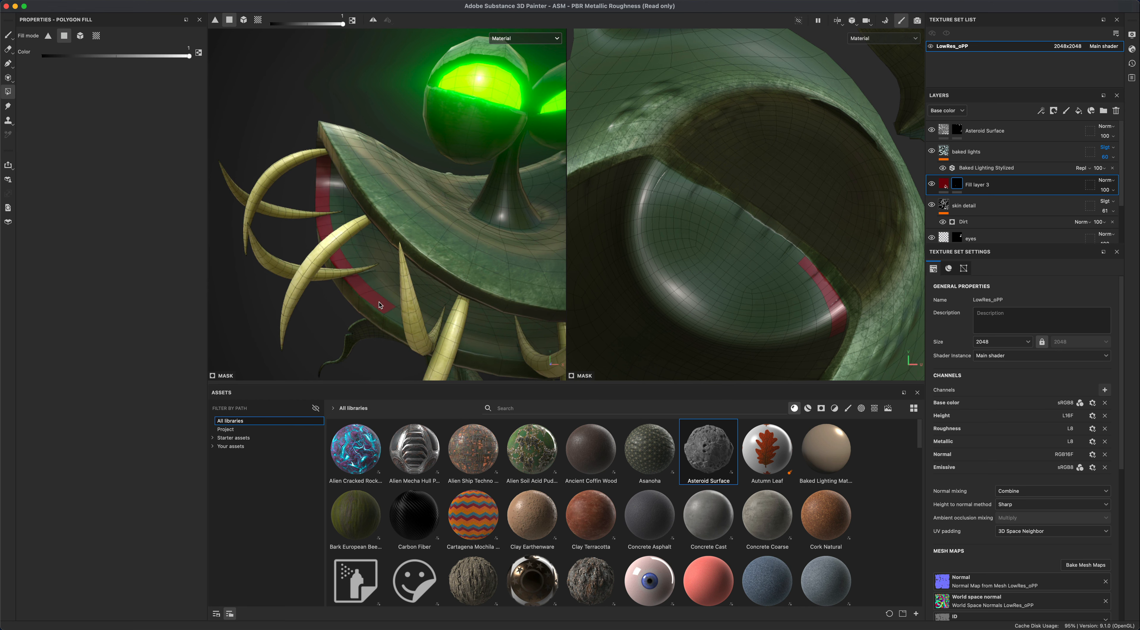
{"action": "left_click", "coordinate": [394, 318]}
{"action": "scroll", "coordinate": [793, 253], "scroll_direction": "down", "scroll_amount": 3}
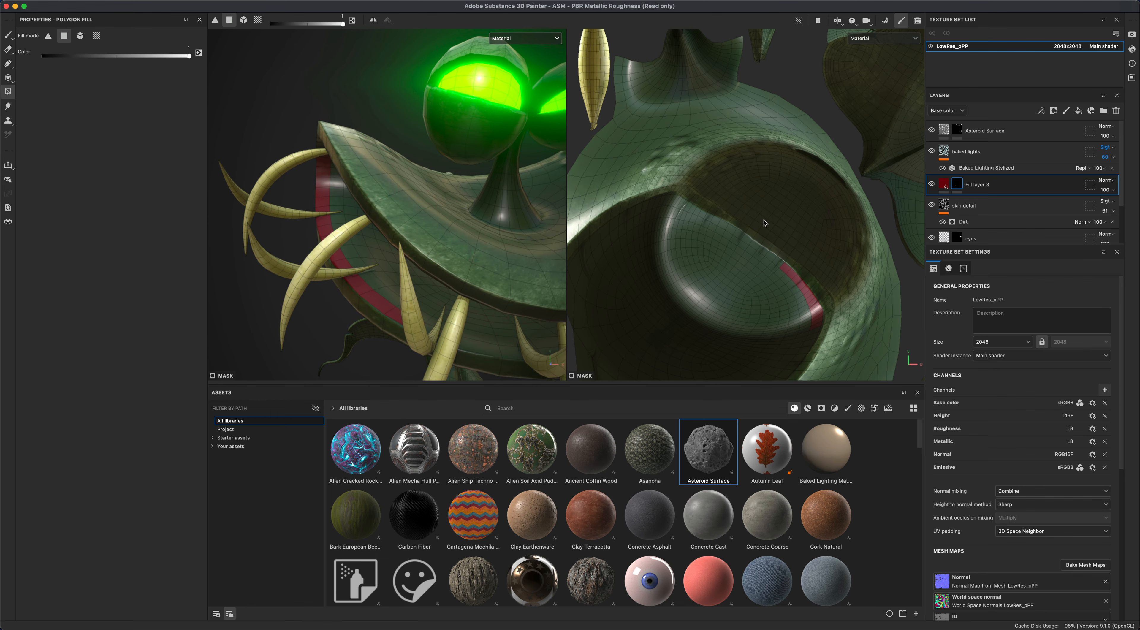
Fill the rounded light-green mouth area of the UV island with red, undoing a stray fill and covering leftover quads.
{"action": "middle_click_drag", "start_coordinate": [709, 307], "coordinate": [745, 227], "text": "alt"}
{"action": "left_click_drag", "start_coordinate": [816, 184], "coordinate": [726, 245]}
{"action": "left_click_drag", "start_coordinate": [726, 160], "coordinate": [786, 224]}
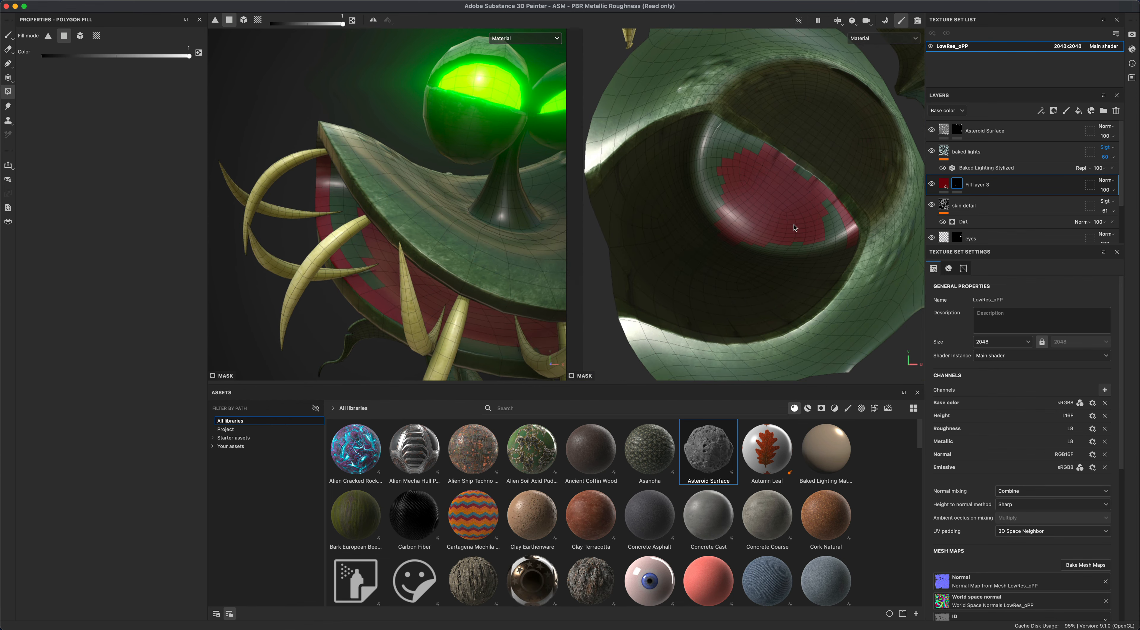
{"action": "left_click_drag", "start_coordinate": [805, 183], "coordinate": [811, 174]}
{"action": "left_click_drag", "start_coordinate": [809, 205], "coordinate": [840, 241]}
{"action": "left_click_drag", "start_coordinate": [741, 212], "coordinate": [814, 275]}
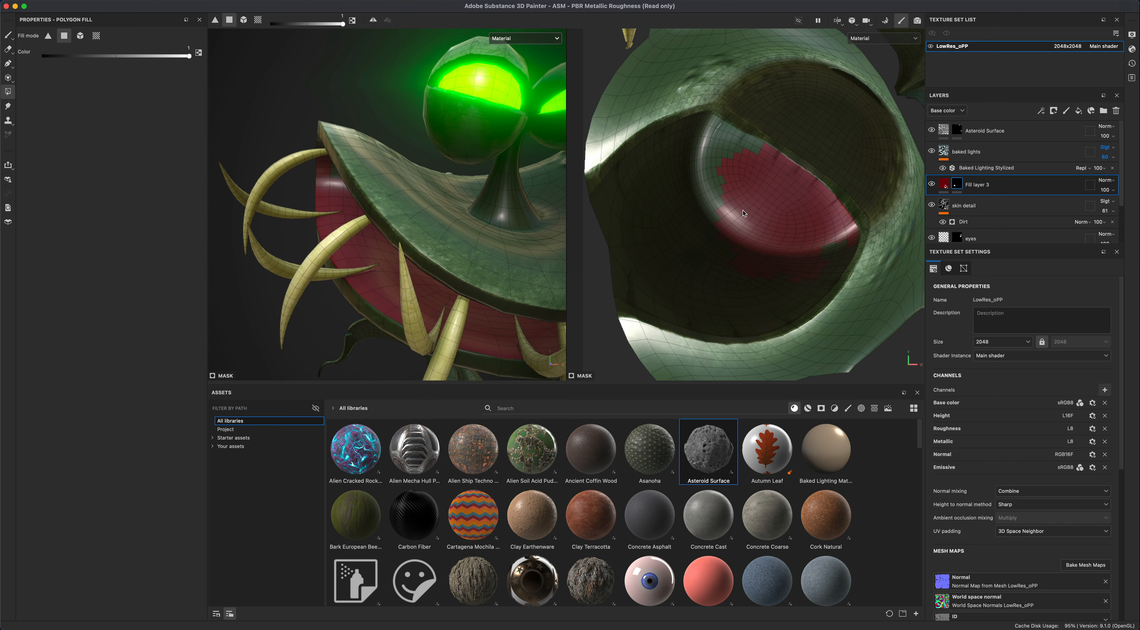
{"action": "left_click_drag", "start_coordinate": [741, 190], "coordinate": [750, 140]}
{"action": "key", "text": "super+z"}
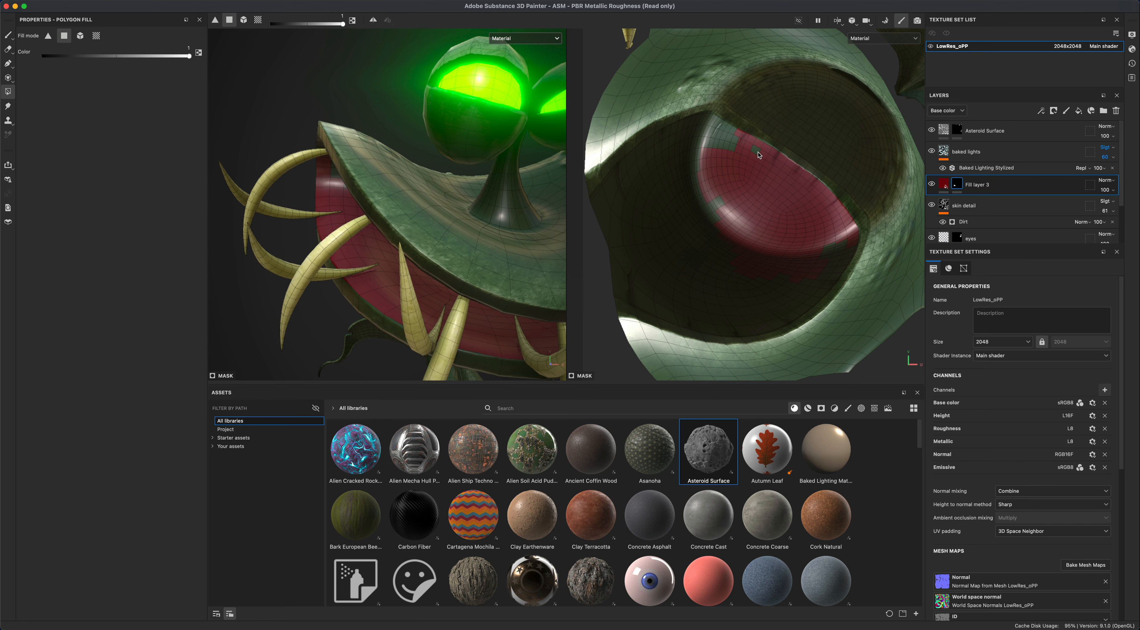
{"action": "left_click_drag", "start_coordinate": [699, 176], "coordinate": [717, 127]}
Fill the quads along the inside rim of the jaws with red on the 3D model, working around the mouth.
{"action": "left_click_drag", "start_coordinate": [425, 221], "coordinate": [450, 229], "text": "alt"}
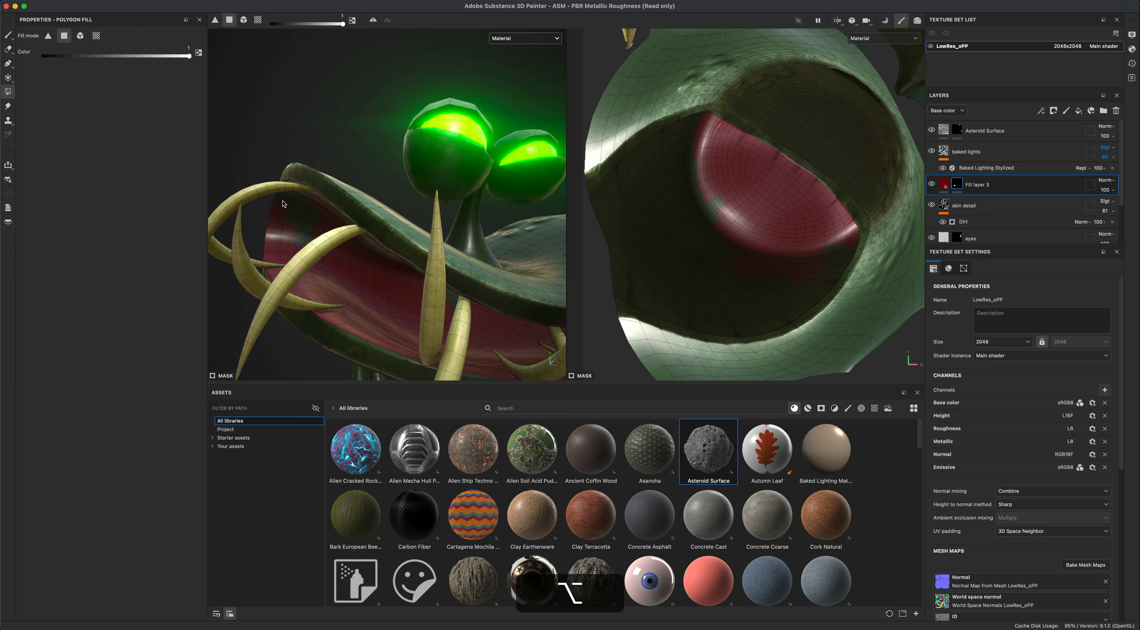
{"action": "left_click_drag", "start_coordinate": [288, 197], "coordinate": [392, 178], "text": "alt"}
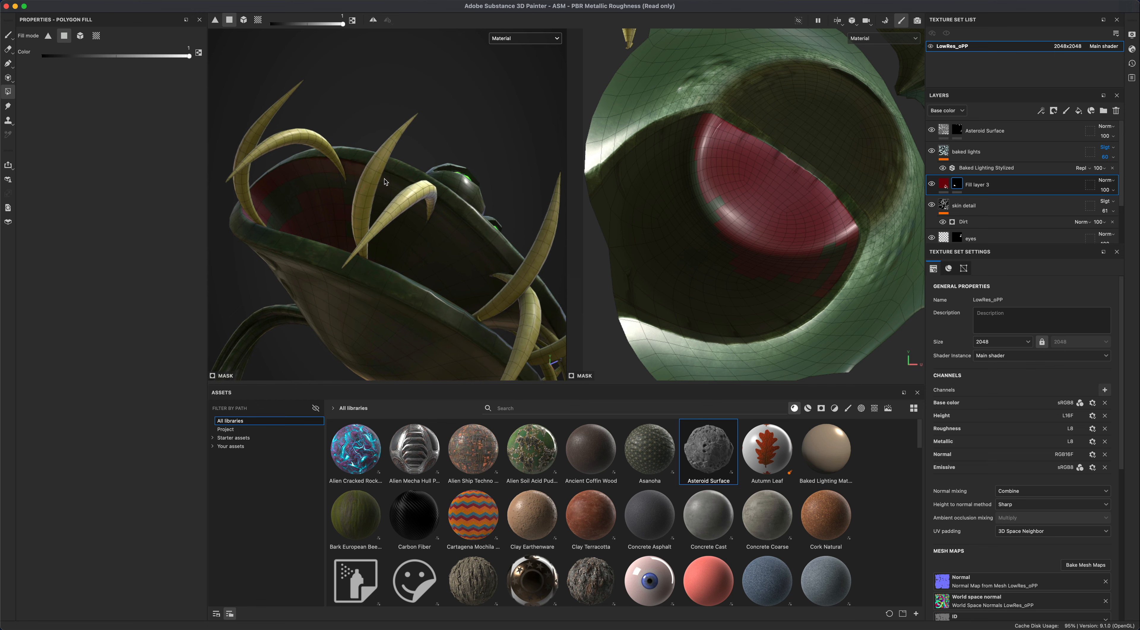
{"action": "left_click_drag", "start_coordinate": [385, 181], "coordinate": [405, 197], "text": "alt"}
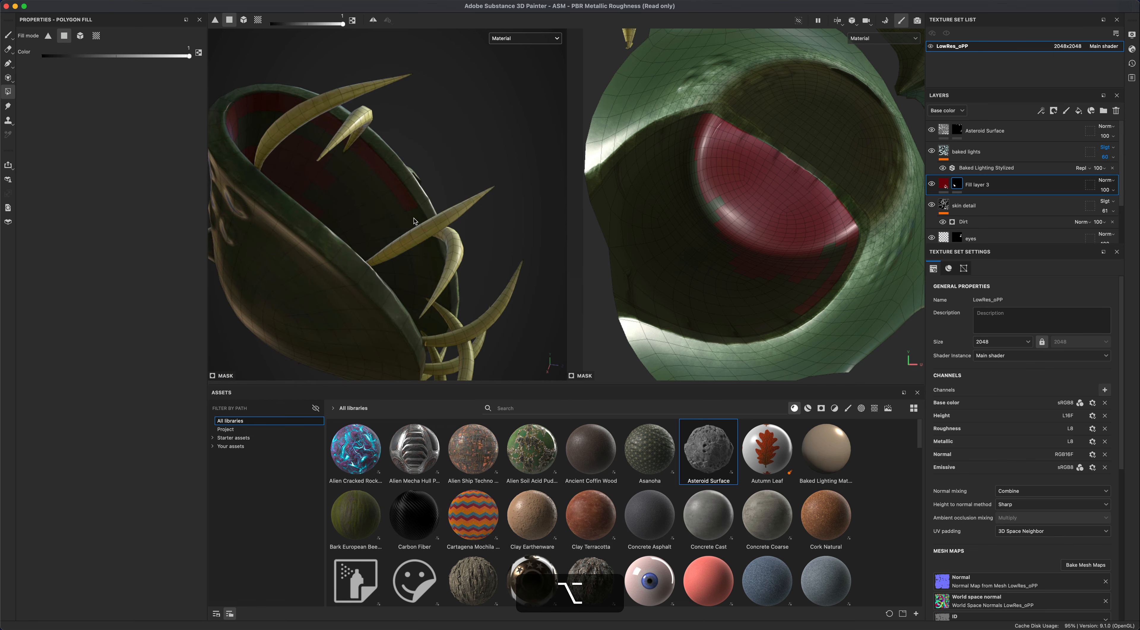
{"action": "mouse_move", "coordinate": [425, 255]}
{"action": "left_mouse_down", "text": "alt"}
{"action": "mouse_move", "coordinate": [408, 245]}
{"action": "mouse_move", "coordinate": [426, 260]}
{"action": "left_mouse_up", "text": "alt"}
{"action": "left_click_drag", "start_coordinate": [448, 310], "coordinate": [368, 240], "text": "alt"}
{"action": "left_click_drag", "start_coordinate": [448, 242], "coordinate": [494, 238], "text": "alt"}
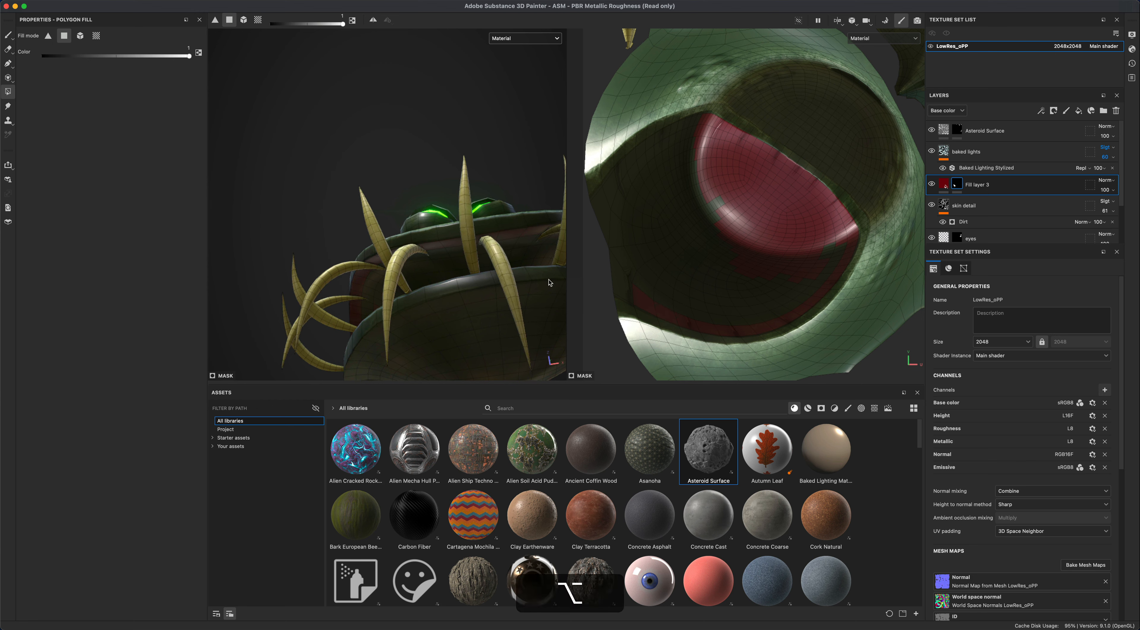
{"action": "left_click_drag", "start_coordinate": [551, 283], "coordinate": [391, 263], "text": "alt"}
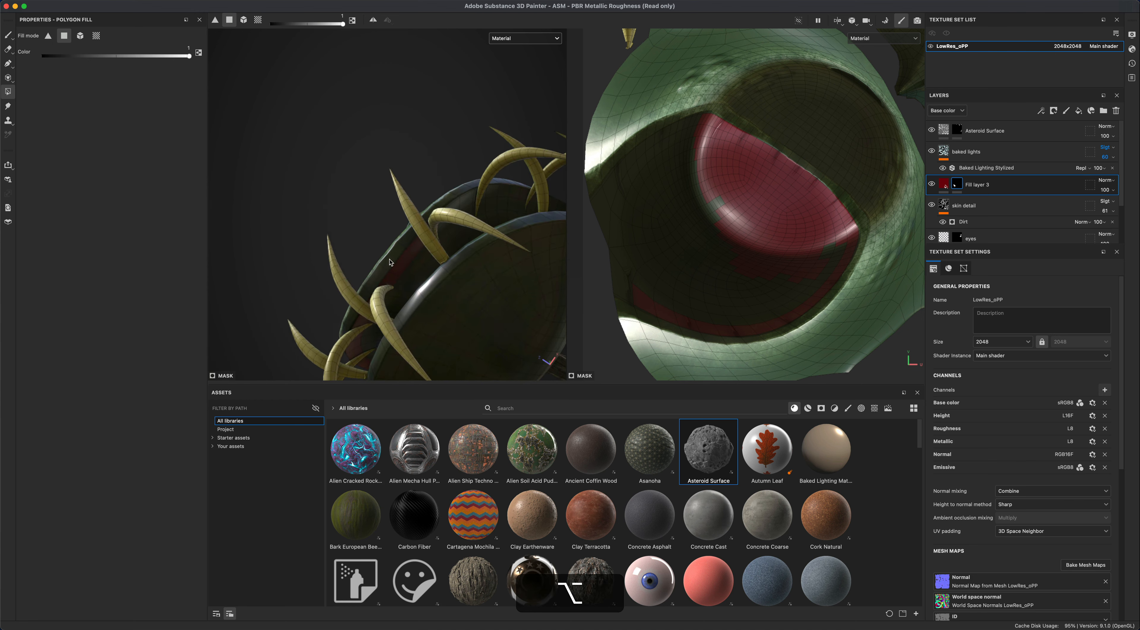
{"action": "left_click_drag", "start_coordinate": [468, 208], "coordinate": [445, 234], "text": "alt"}
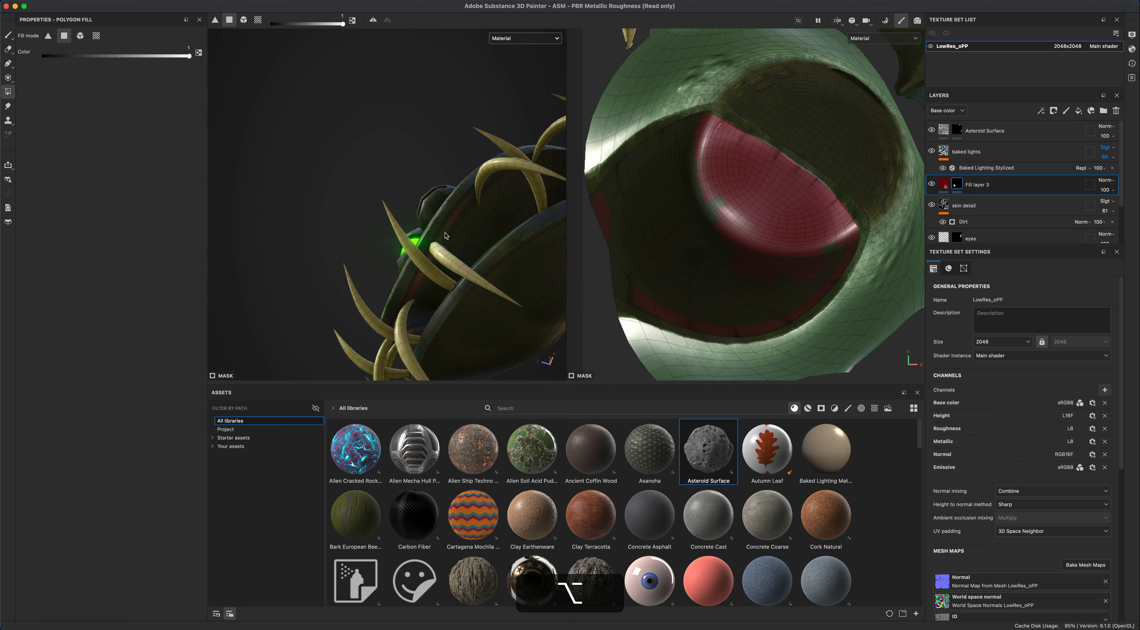
{"action": "left_click_drag", "start_coordinate": [494, 250], "coordinate": [420, 210], "text": "alt"}
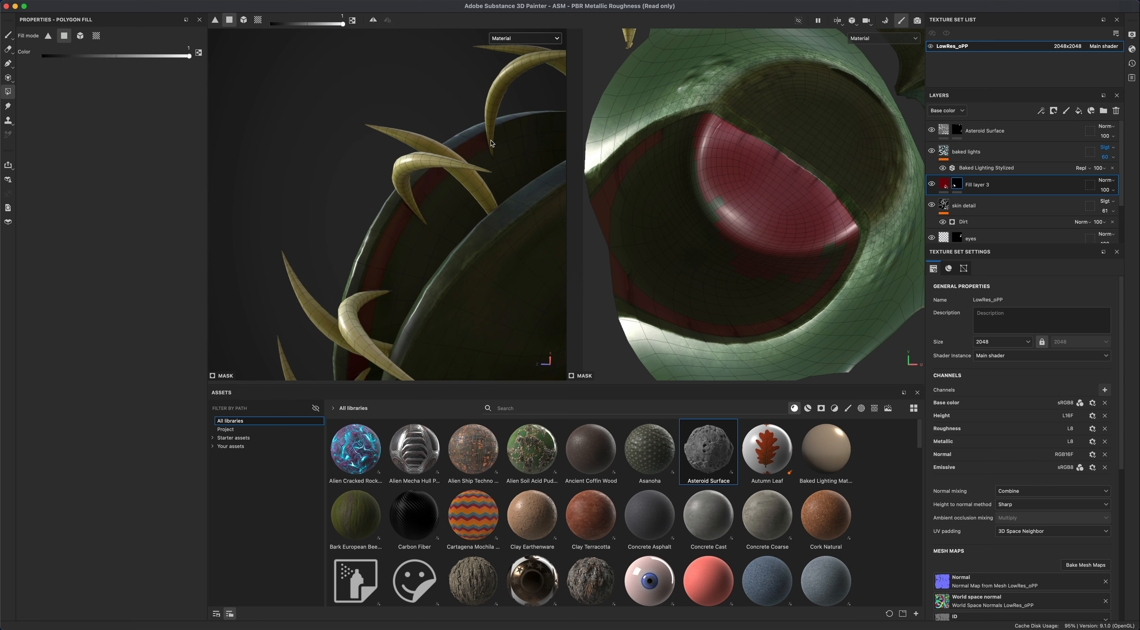
{"action": "left_click_drag", "start_coordinate": [533, 208], "coordinate": [480, 247], "text": "alt"}
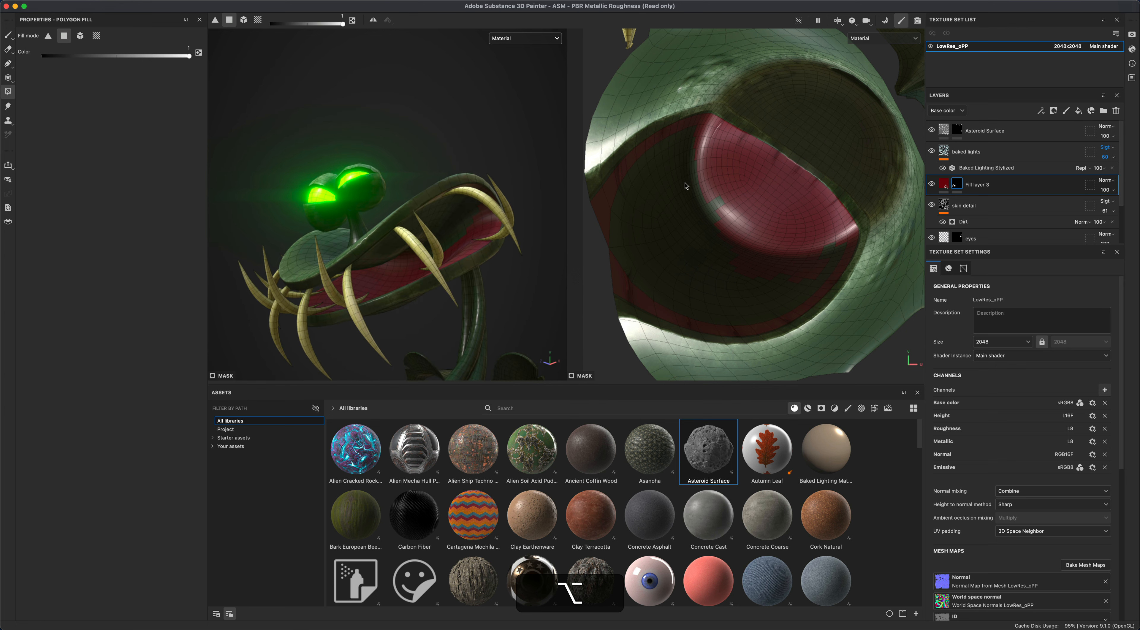
Fill the remaining dark mouth interior with red in the UV layout, undoing one misplaced fill along the way.
{"action": "left_click_drag", "start_coordinate": [716, 177], "coordinate": [642, 237]}
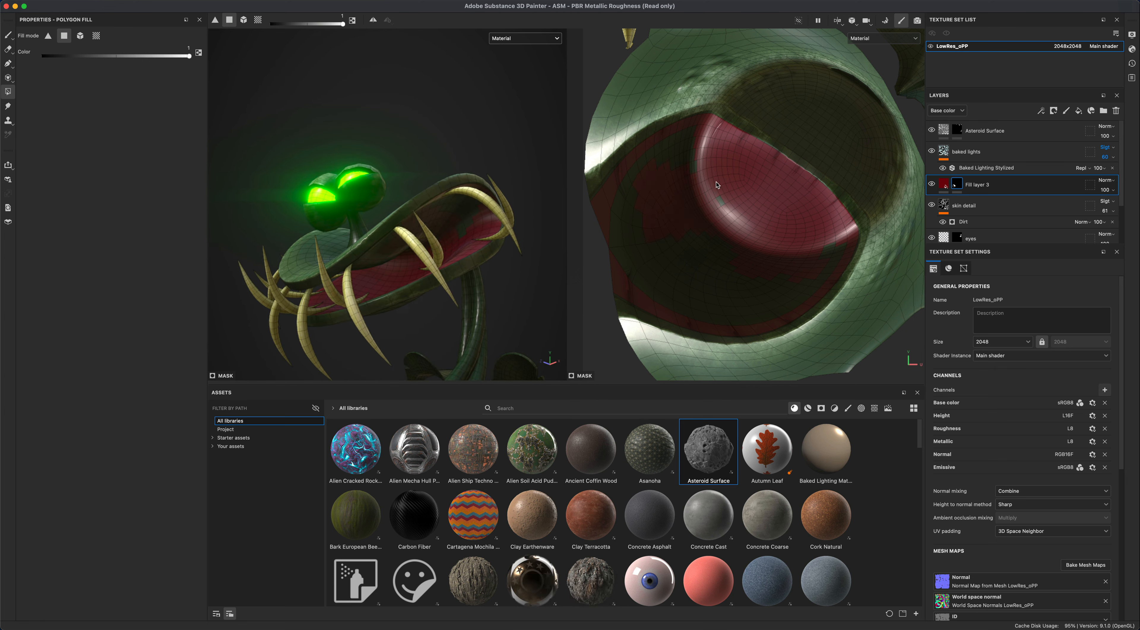
{"action": "mouse_move", "coordinate": [716, 182]}
{"action": "left_mouse_down"}
{"action": "mouse_move", "coordinate": [666, 132]}
{"action": "mouse_move", "coordinate": [623, 195]}
{"action": "left_mouse_up"}
{"action": "key", "text": "super+z"}
{"action": "mouse_move", "coordinate": [684, 158]}
{"action": "left_mouse_down"}
{"action": "mouse_move", "coordinate": [626, 197]}
{"action": "mouse_move", "coordinate": [614, 240]}
{"action": "left_mouse_up"}
{"action": "left_click_drag", "start_coordinate": [696, 220], "coordinate": [659, 315]}
{"action": "left_click_drag", "start_coordinate": [731, 233], "coordinate": [757, 322]}
{"action": "left_click_drag", "start_coordinate": [763, 256], "coordinate": [804, 321]}
{"action": "left_click_drag", "start_coordinate": [800, 255], "coordinate": [816, 289]}
{"action": "left_click_drag", "start_coordinate": [818, 229], "coordinate": [845, 260]}
{"action": "left_click_drag", "start_coordinate": [523, 277], "coordinate": [447, 147], "text": "alt"}
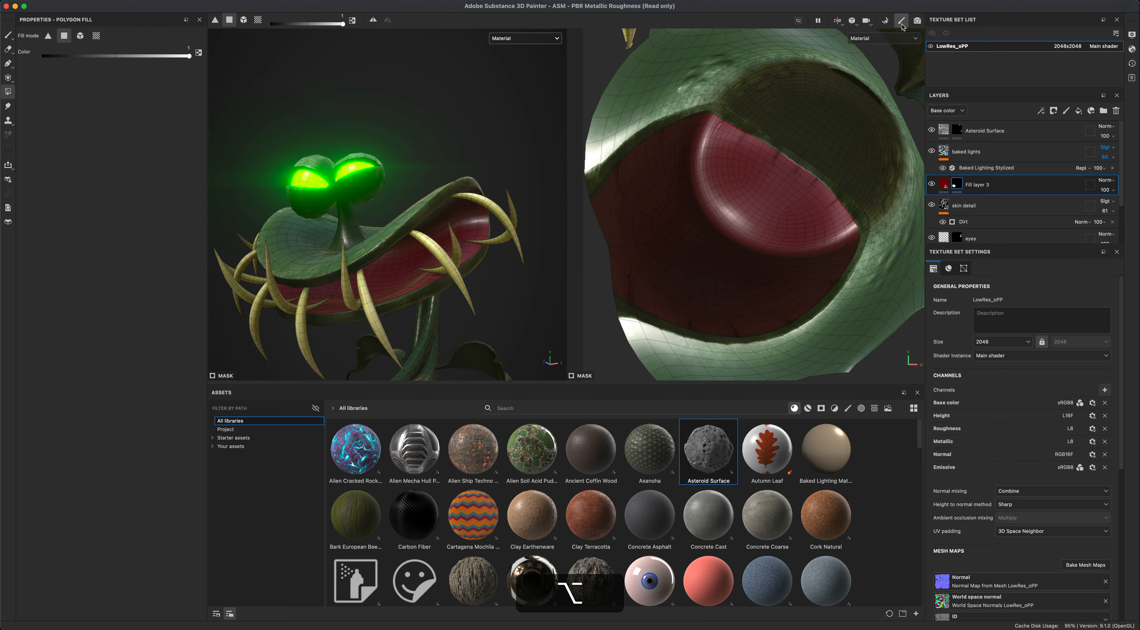
Switch to the 3D-only viewport and check the whole plant with its red mouth interior.
{"action": "left_click", "coordinate": [838, 21]}
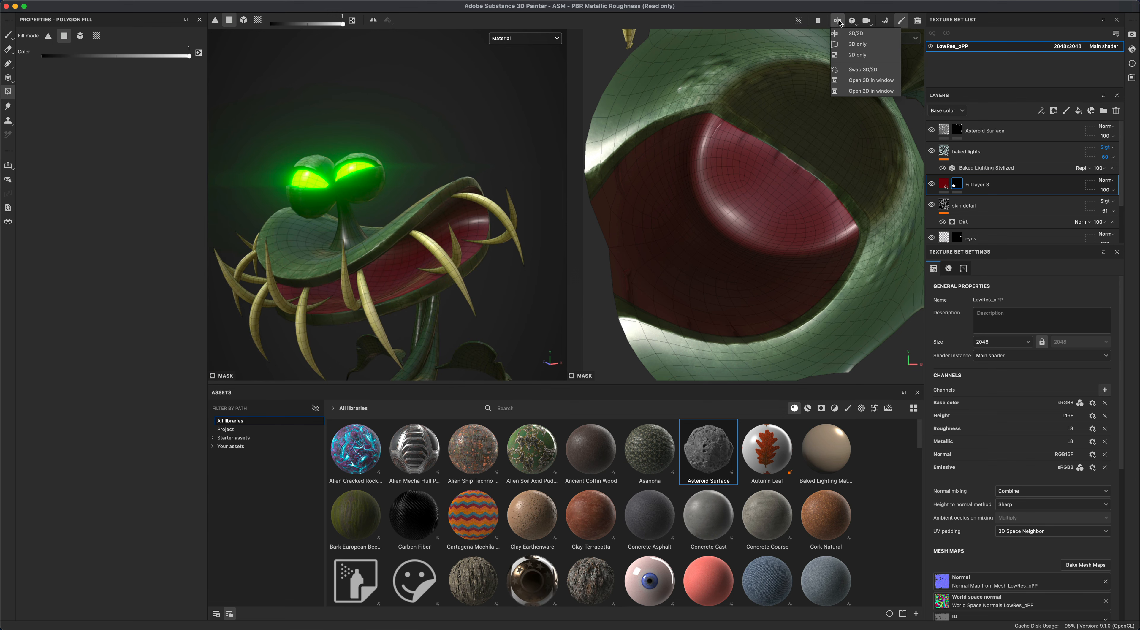
{"action": "left_click", "coordinate": [858, 44]}
{"action": "scroll", "coordinate": [733, 237], "scroll_direction": "down", "scroll_amount": 3}
{"action": "middle_click_drag", "start_coordinate": [730, 263], "coordinate": [730, 166], "text": "alt"}
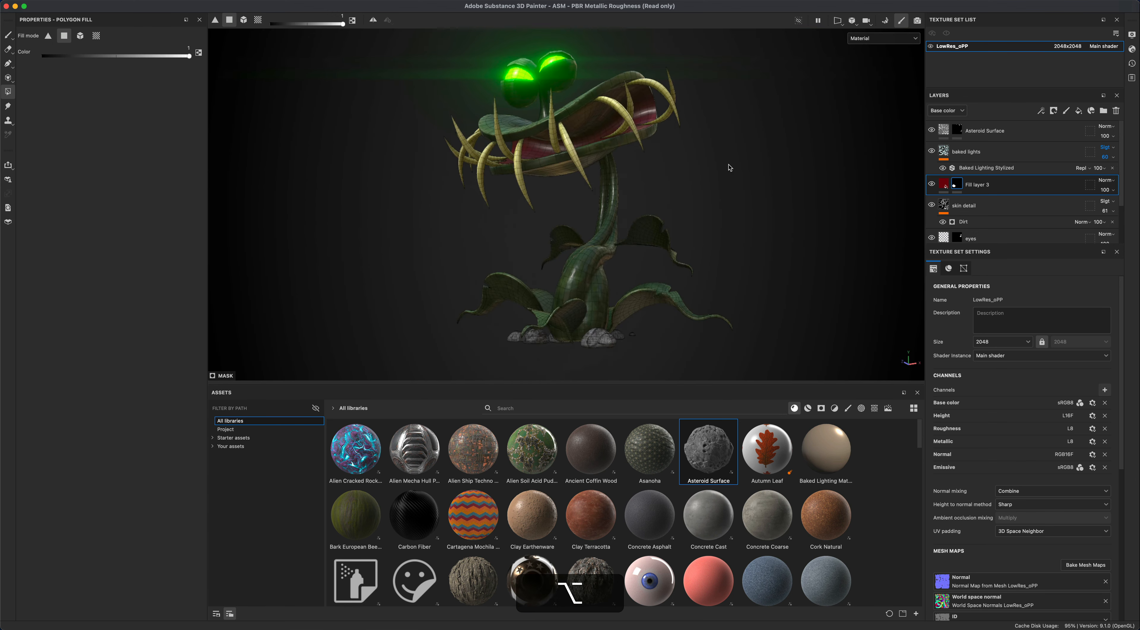
{"action": "left_click_drag", "start_coordinate": [730, 168], "coordinate": [736, 216], "text": "alt"}
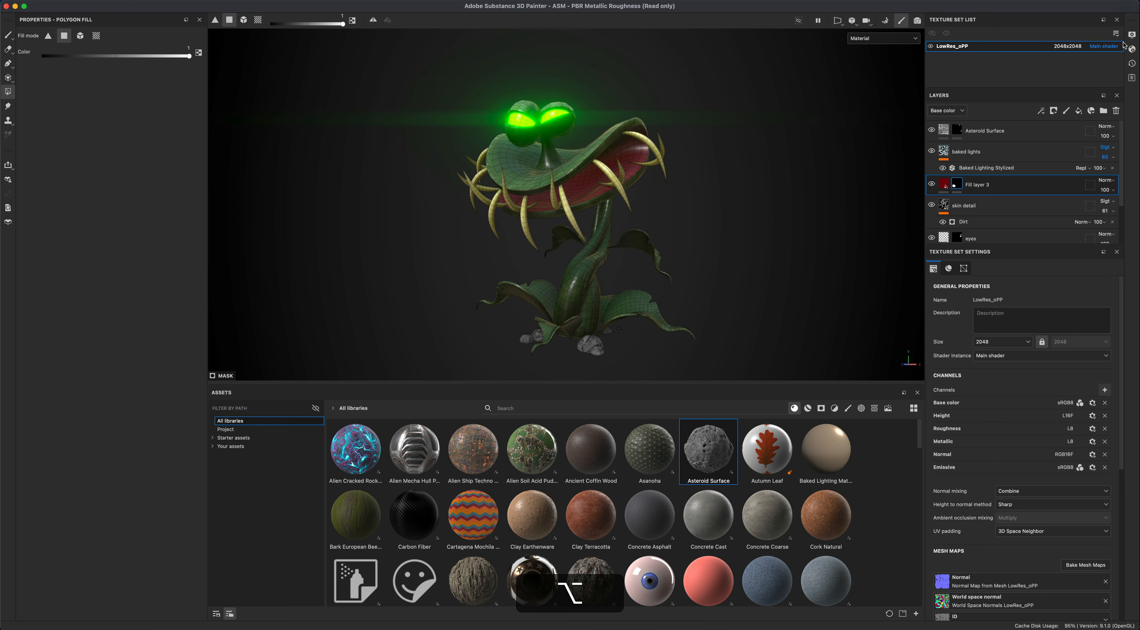
Hide the mesh wireframe overlay by lowering its opacity to the minimum in the display settings.
{"action": "left_click", "coordinate": [1131, 34]}
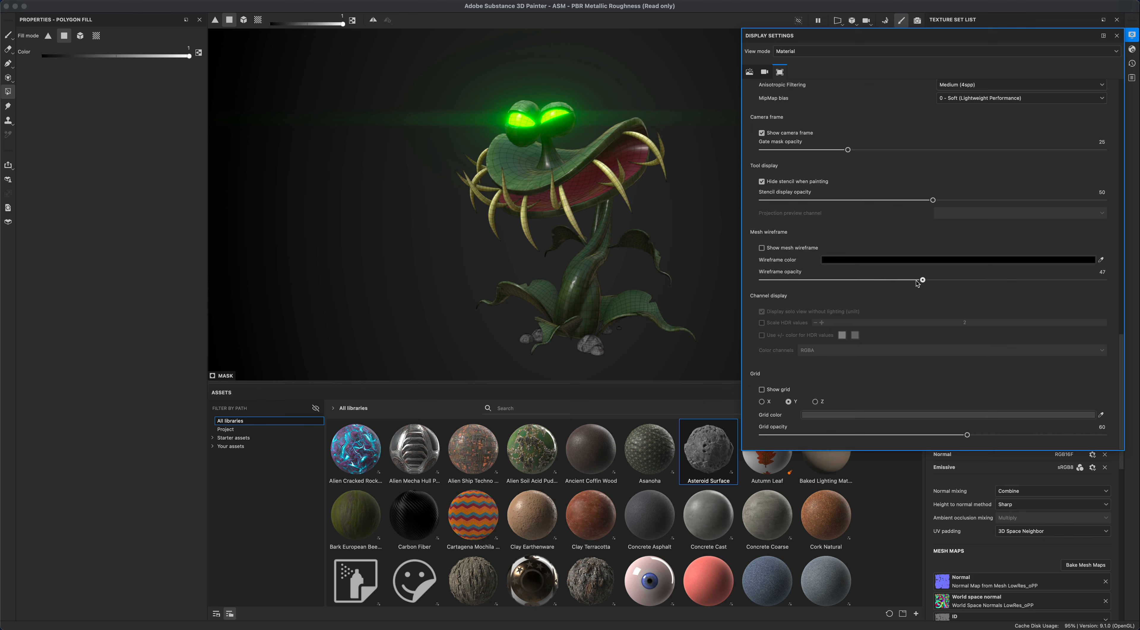
{"action": "left_click_drag", "start_coordinate": [918, 284], "coordinate": [757, 281]}
{"action": "left_click", "coordinate": [1134, 36]}
Frame the bumps on top of the head and add a paint layer above the red mouth fill layer.
{"action": "left_click_drag", "start_coordinate": [771, 203], "coordinate": [584, 211], "text": "alt"}
{"action": "right_click_drag", "start_coordinate": [678, 188], "coordinate": [766, 222], "text": "alt"}
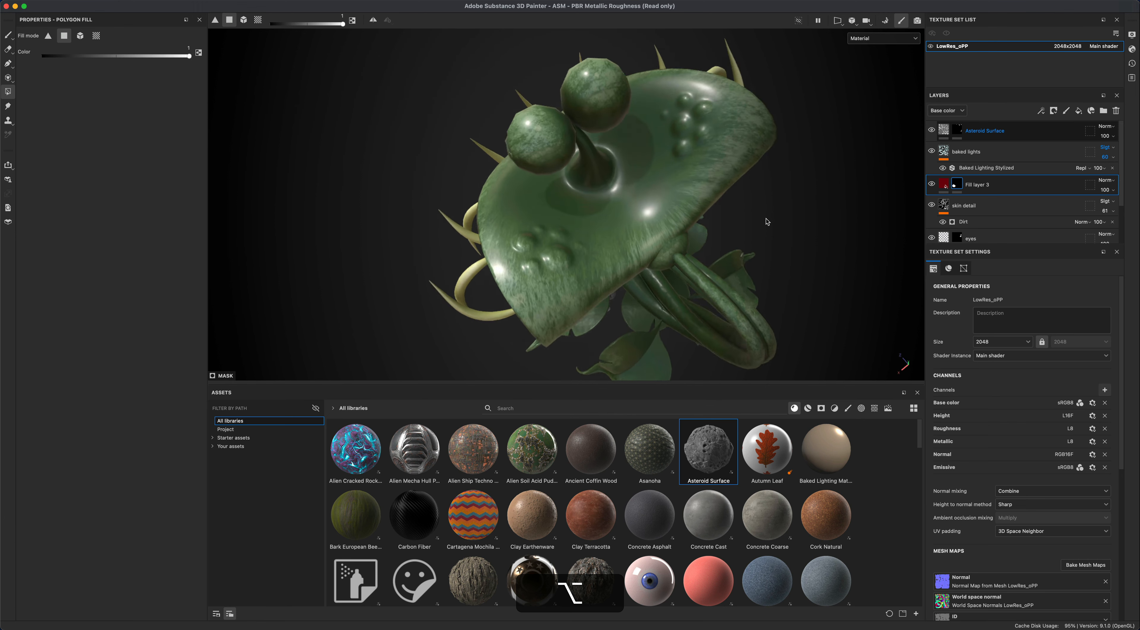
{"action": "middle_click_drag", "start_coordinate": [822, 201], "coordinate": [828, 210], "text": "alt"}
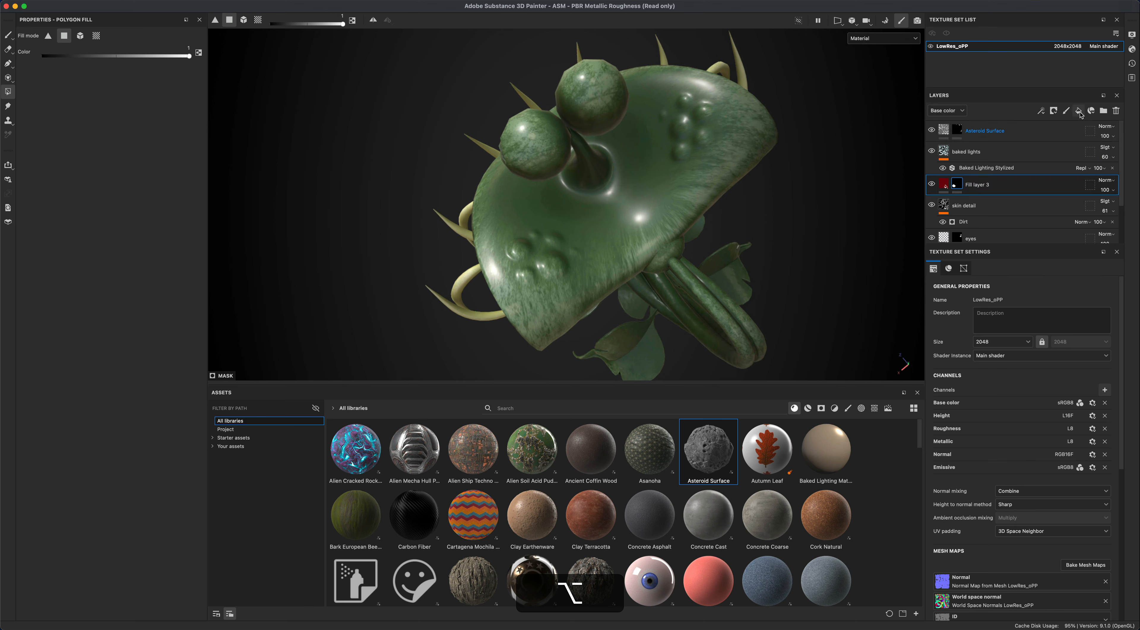
{"action": "left_click", "coordinate": [1066, 111]}
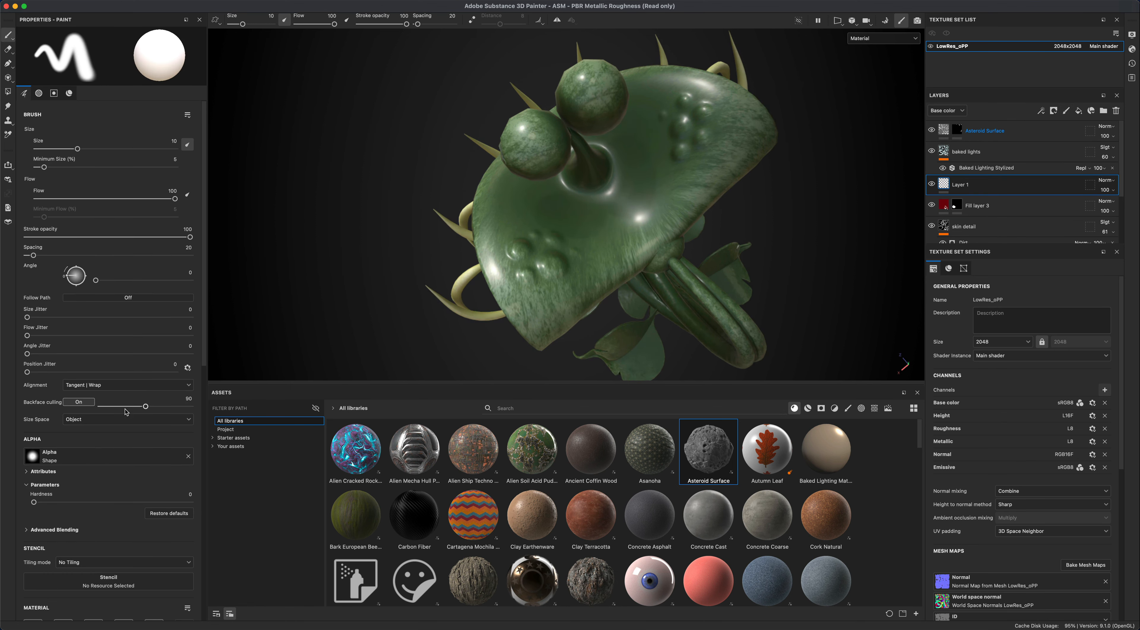
Limit the brush material to the color channel and set its base color to orange FF5B00.
{"action": "left_click_drag", "start_coordinate": [203, 349], "coordinate": [200, 470]}
{"action": "scroll", "coordinate": [201, 473], "scroll_direction": "down", "scroll_amount": 5}
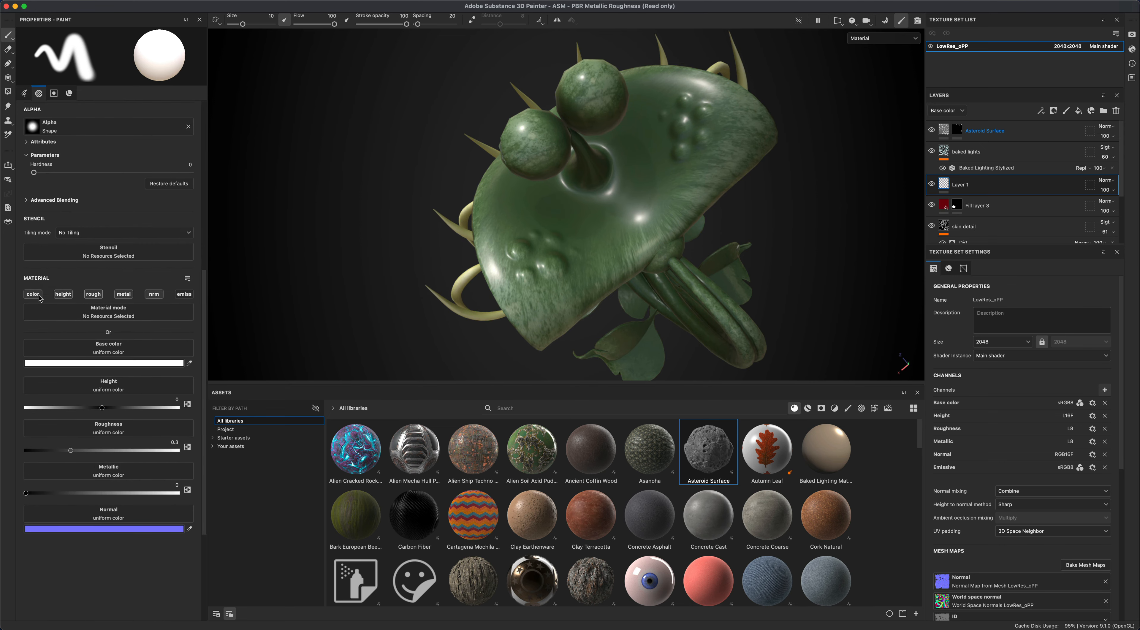
{"action": "left_click", "coordinate": [101, 363]}
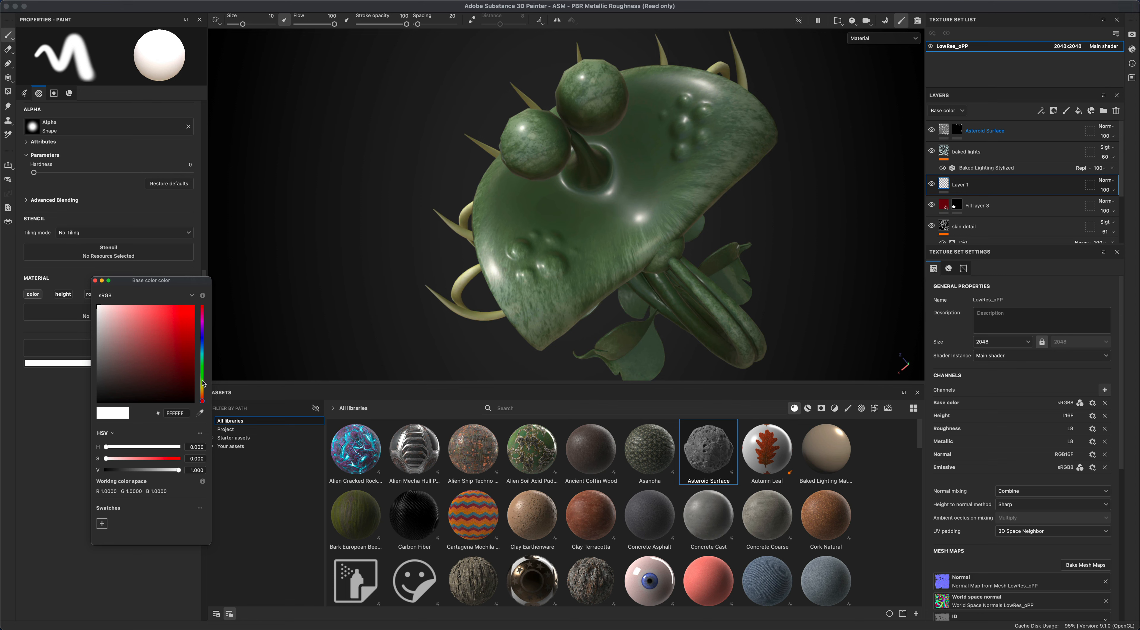
{"action": "mouse_move", "coordinate": [203, 383]}
{"action": "left_mouse_down"}
{"action": "mouse_move", "coordinate": [203, 326]}
{"action": "mouse_move", "coordinate": [203, 392]}
{"action": "left_mouse_up"}
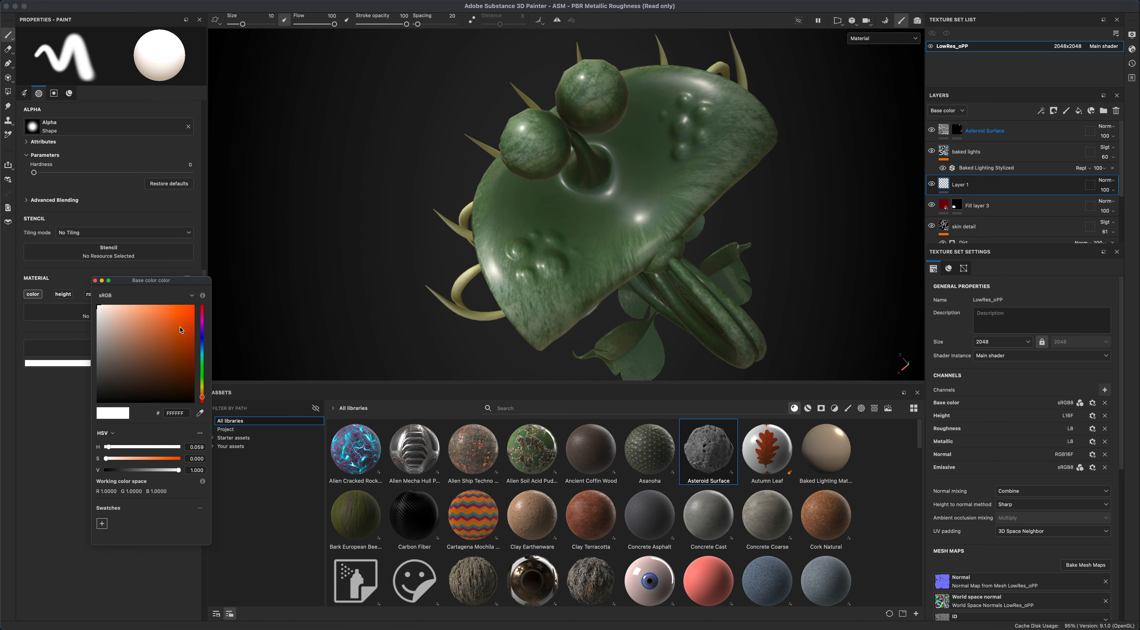
{"action": "left_click_drag", "start_coordinate": [182, 330], "coordinate": [211, 290]}
{"action": "left_click_drag", "start_coordinate": [293, 314], "coordinate": [394, 253], "text": "alt"}
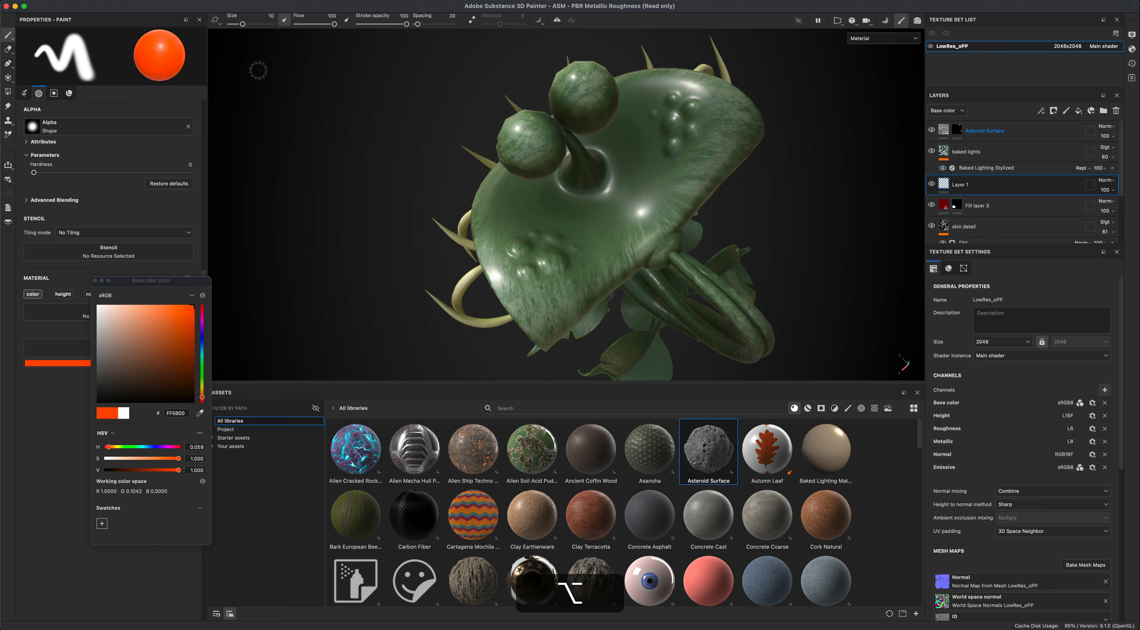
{"action": "left_click", "coordinate": [95, 281]}
Choose the Basic Soft brush and dab orange onto two bumps in the cluster nearest the viewer on the head.
{"action": "left_click", "coordinate": [849, 409]}
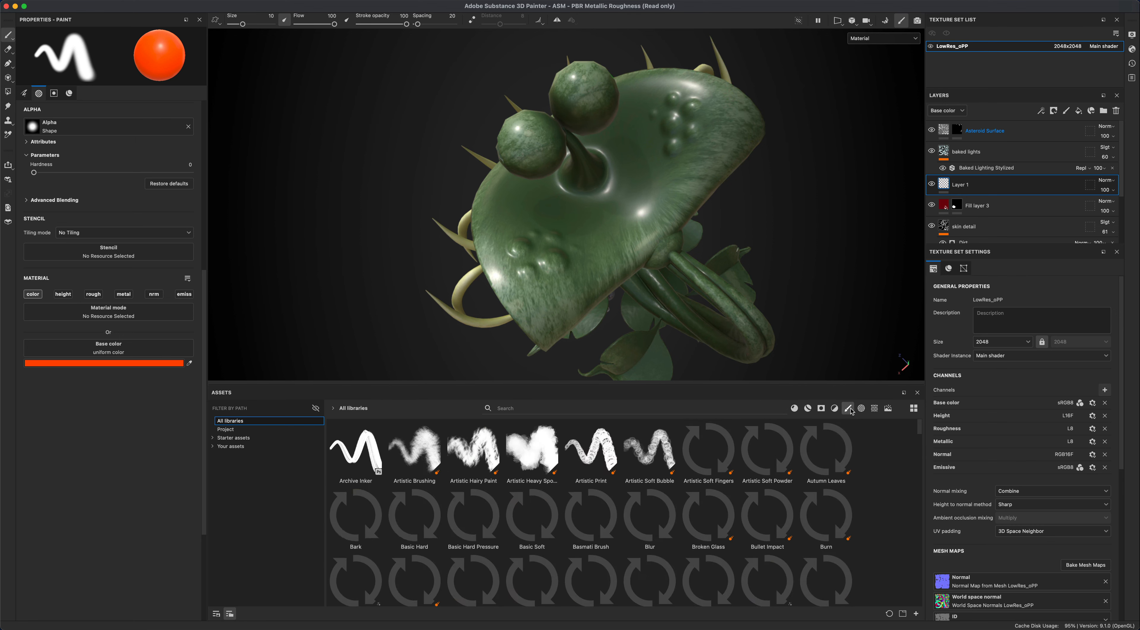
{"action": "left_click", "coordinate": [538, 524]}
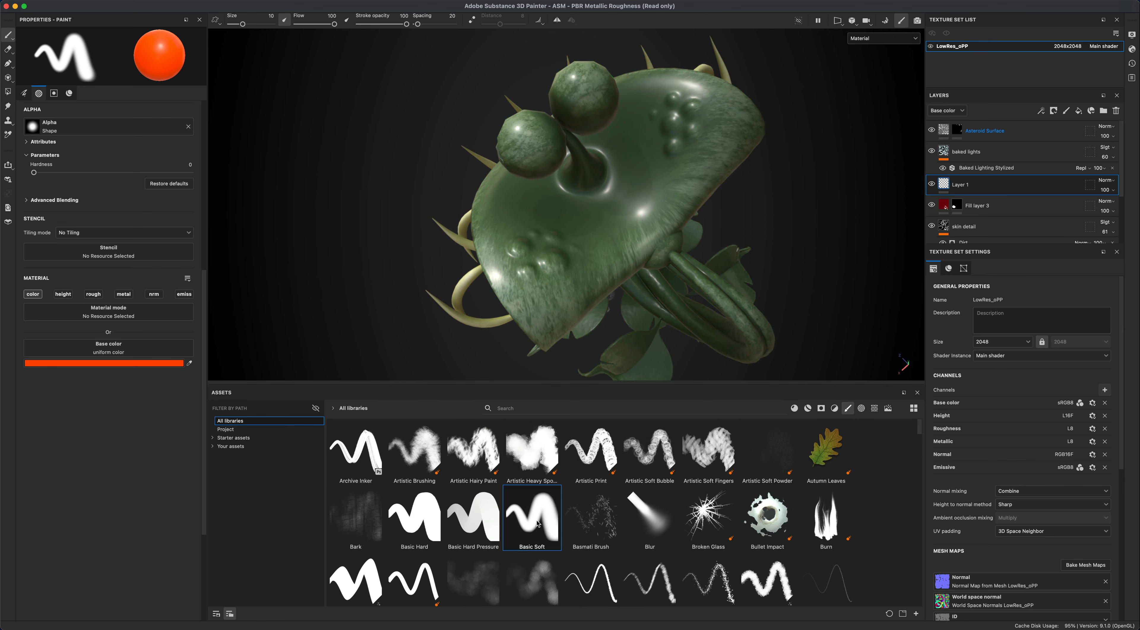
{"action": "left_click", "coordinate": [553, 259]}
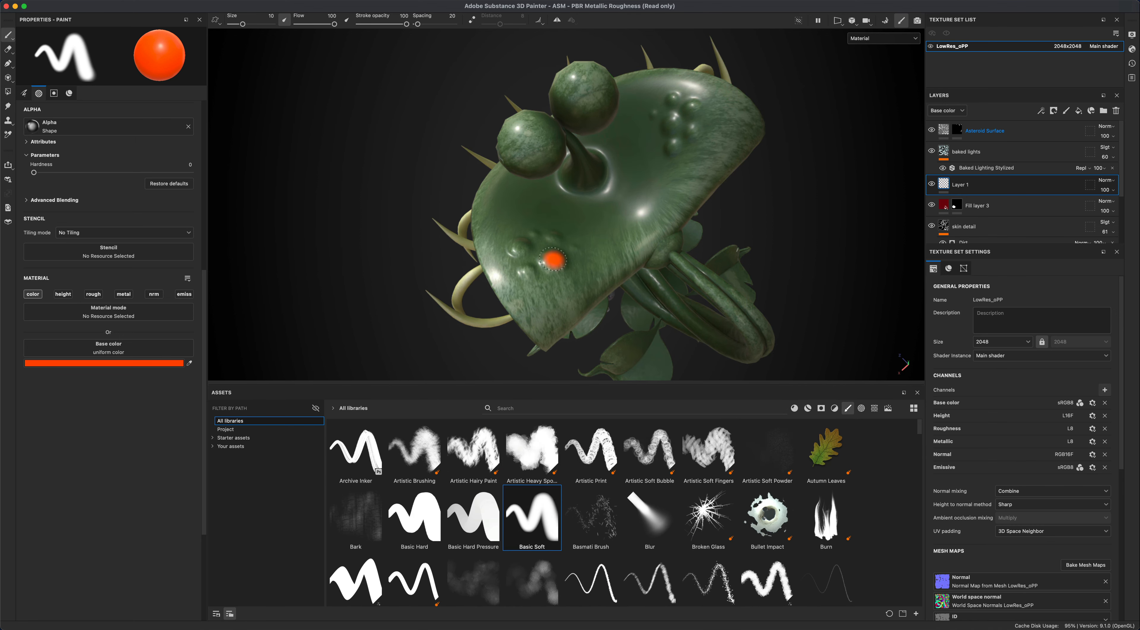
{"action": "left_click", "coordinate": [518, 244]}
Reduce the brush size to about 7.83 and dab orange onto the five larger bumps of the far cluster on the head.
{"action": "left_click_drag", "start_coordinate": [243, 24], "coordinate": [241, 24]}
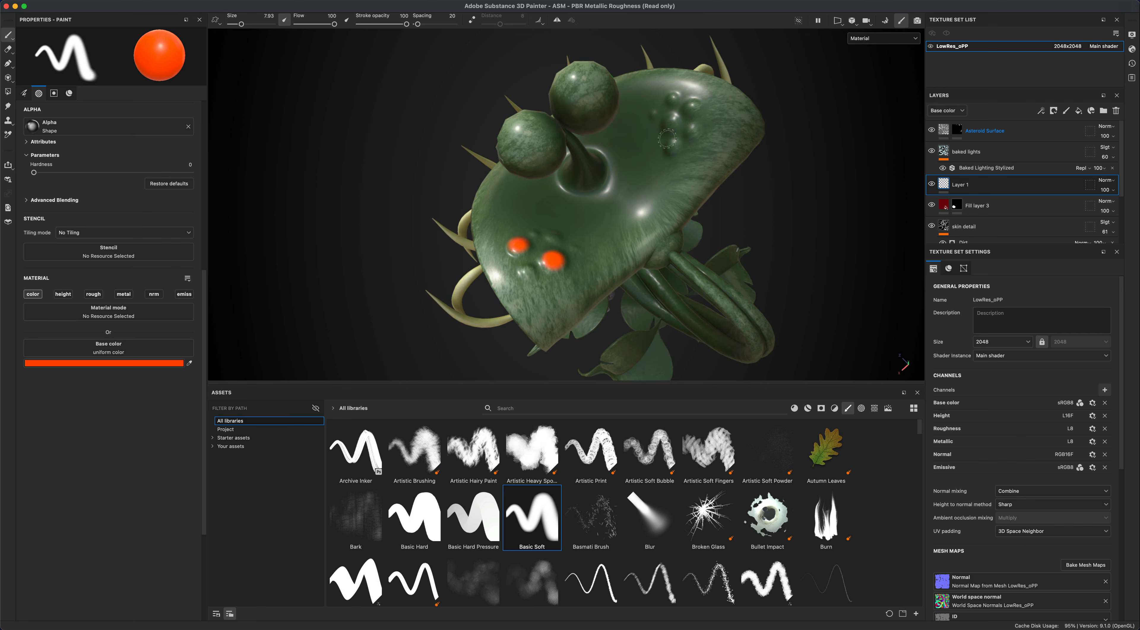
{"action": "left_click", "coordinate": [671, 121]}
{"action": "left_click", "coordinate": [690, 108]}
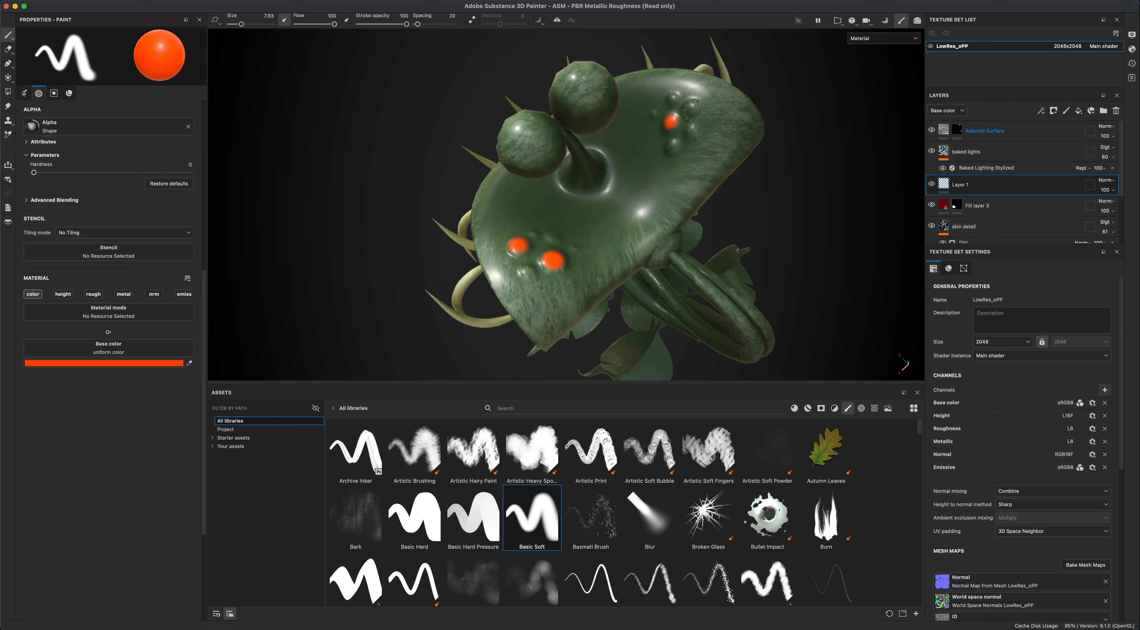
{"action": "left_click", "coordinate": [674, 99]}
{"action": "left_click", "coordinate": [692, 128]}
{"action": "left_click", "coordinate": [674, 146]}
Use smaller brush sizes, about 2.45 and 5.75, to dab orange onto the remaining small bumps in both clusters on top of the head.
{"action": "left_click_drag", "start_coordinate": [240, 25], "coordinate": [236, 24]}
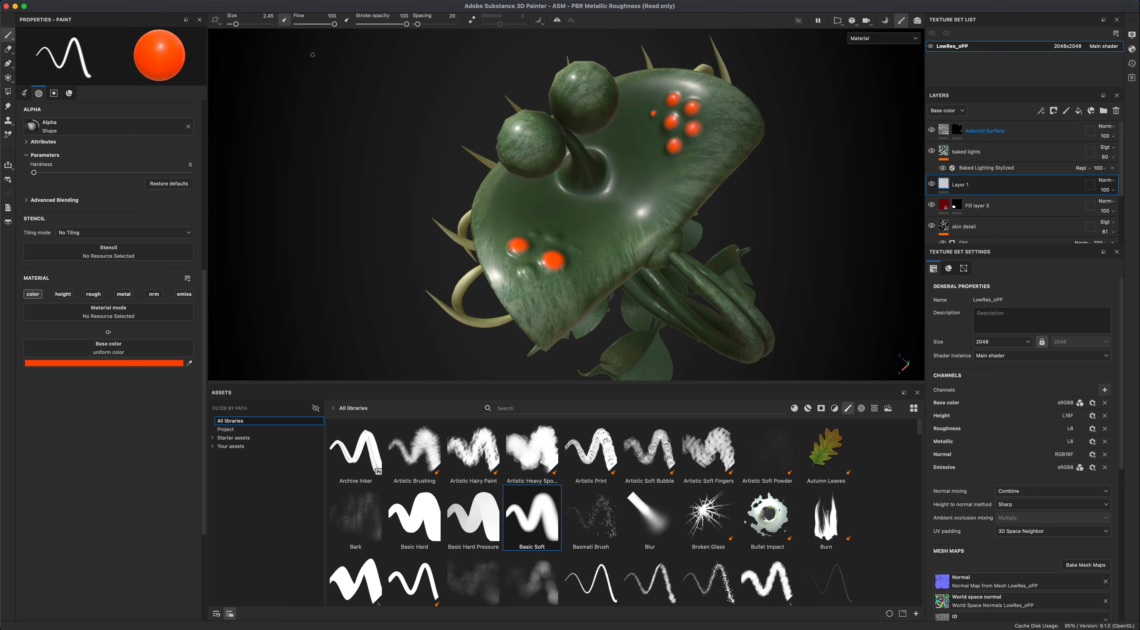
{"action": "left_click_drag", "start_coordinate": [237, 25], "coordinate": [239, 24]}
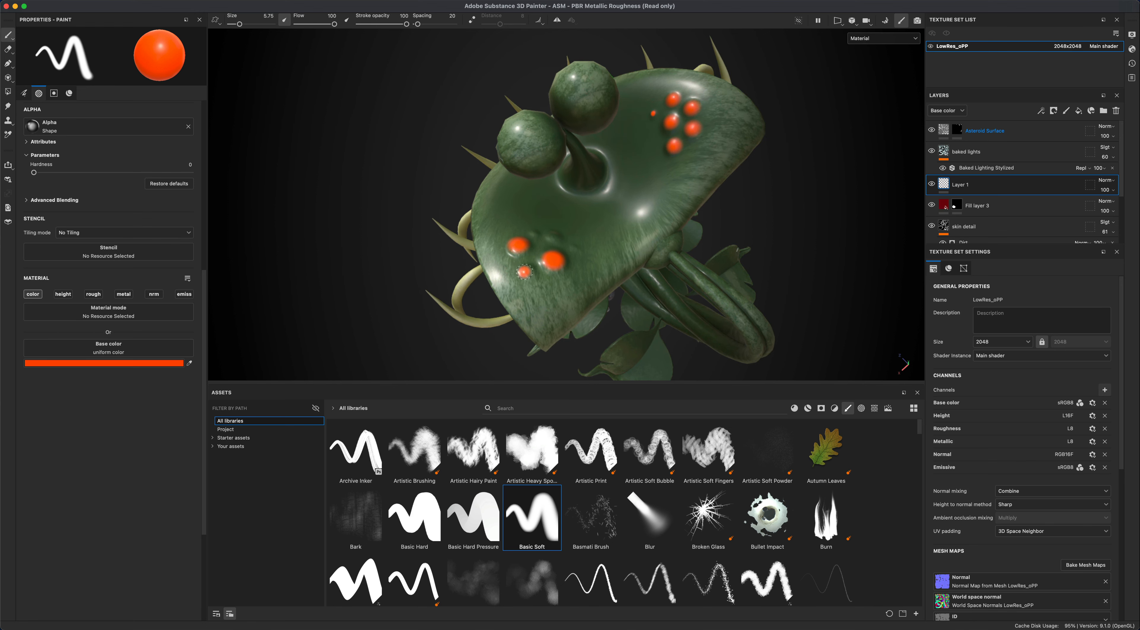
{"action": "key", "text": "super+z"}
{"action": "key", "text": "alt+super+z"}
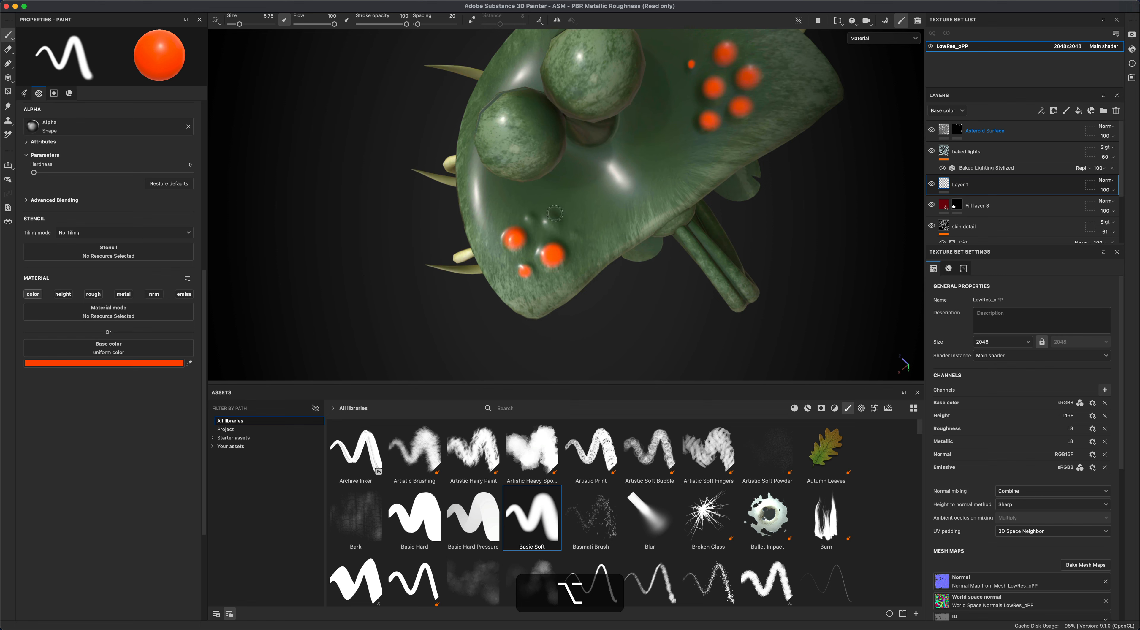
{"action": "left_click", "coordinate": [550, 222]}
{"action": "left_click", "coordinate": [533, 219]}
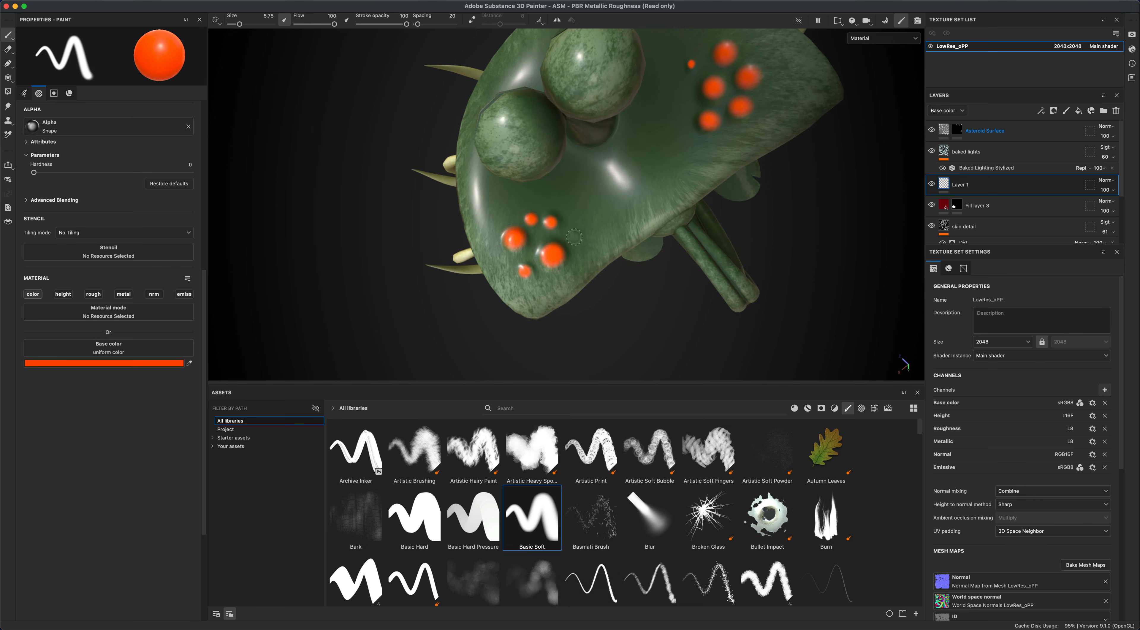
Add a filter to the orange paint layer and choose Blur as its type.
{"action": "scroll", "coordinate": [607, 292], "scroll_direction": "down", "scroll_amount": 5}
{"action": "left_click_drag", "start_coordinate": [607, 293], "coordinate": [566, 307], "text": "alt"}
{"action": "scroll", "coordinate": [615, 279], "scroll_direction": "down", "scroll_amount": 2}
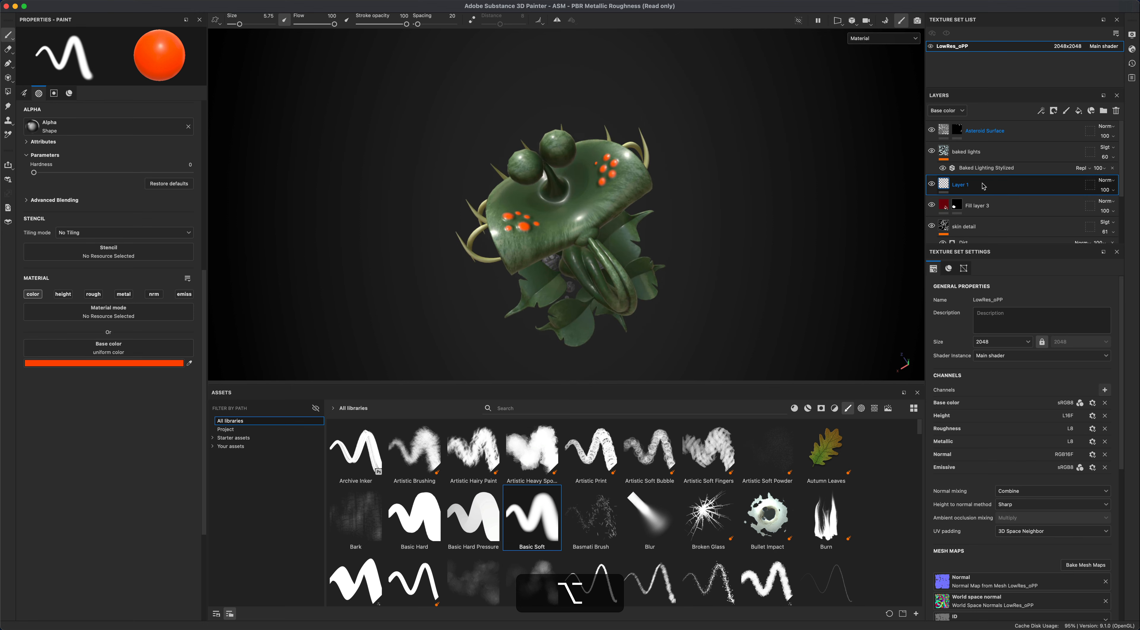
{"action": "right_click", "coordinate": [967, 188]}
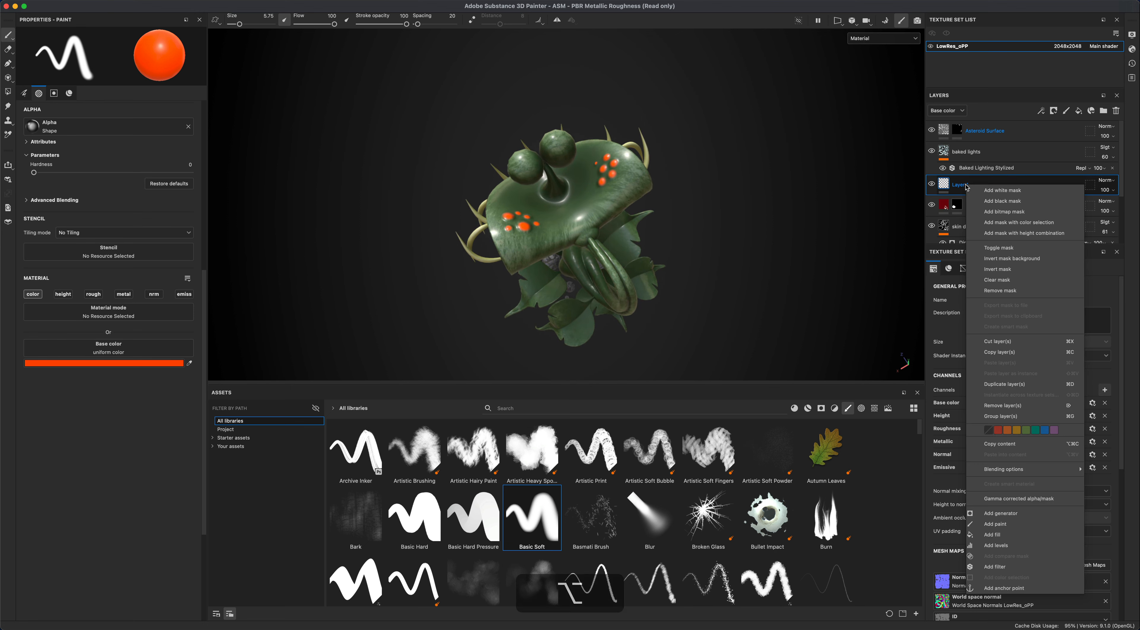
{"action": "left_click", "coordinate": [1011, 566]}
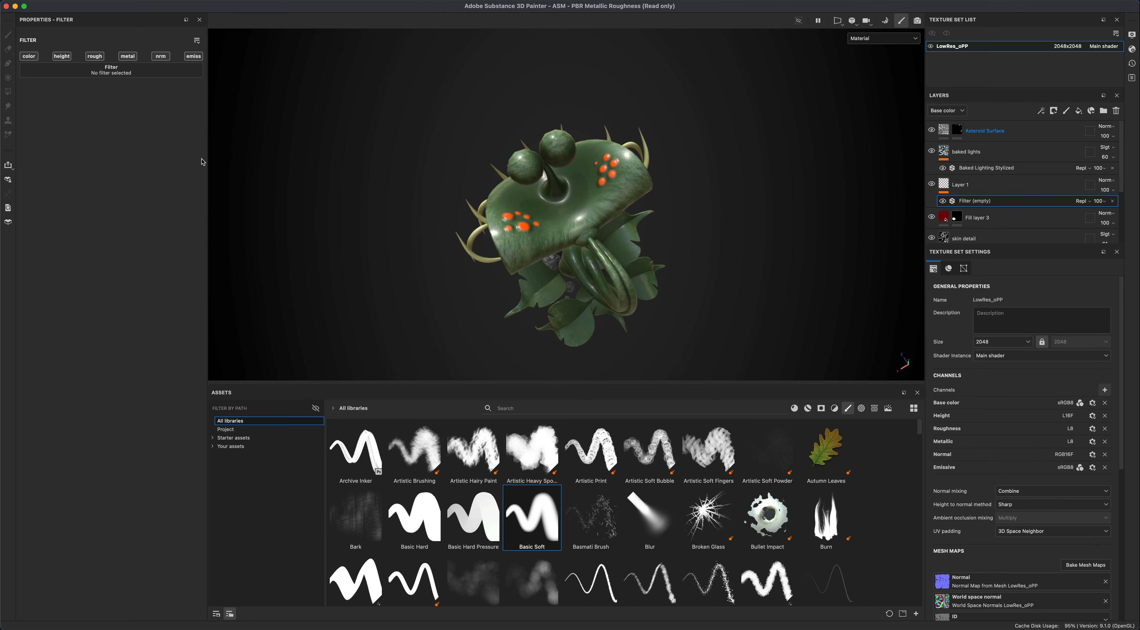
{"action": "left_click", "coordinate": [69, 76]}
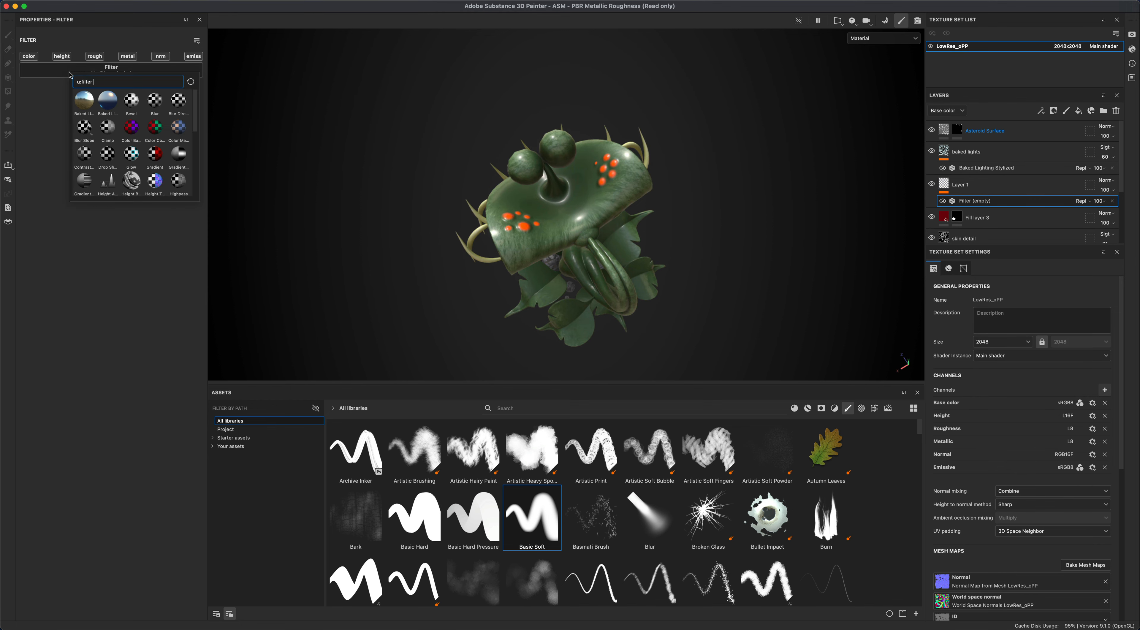
{"action": "left_click", "coordinate": [155, 101]}
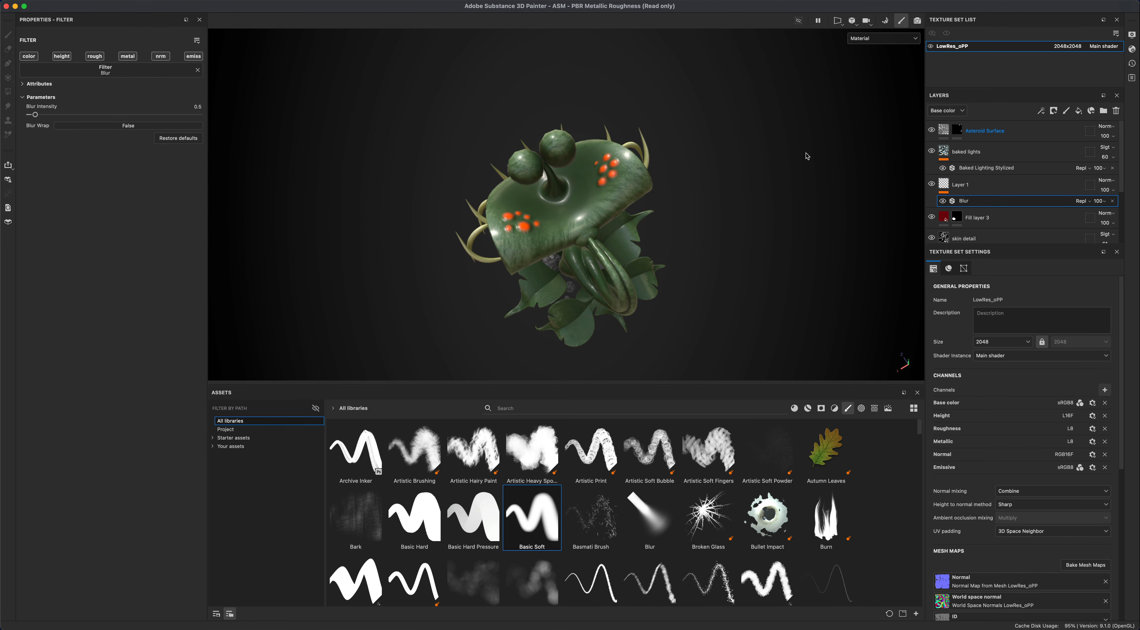
Try Soft light as the orange paint layer's blending mode, but settle on Screen.
{"action": "left_click", "coordinate": [1105, 181]}
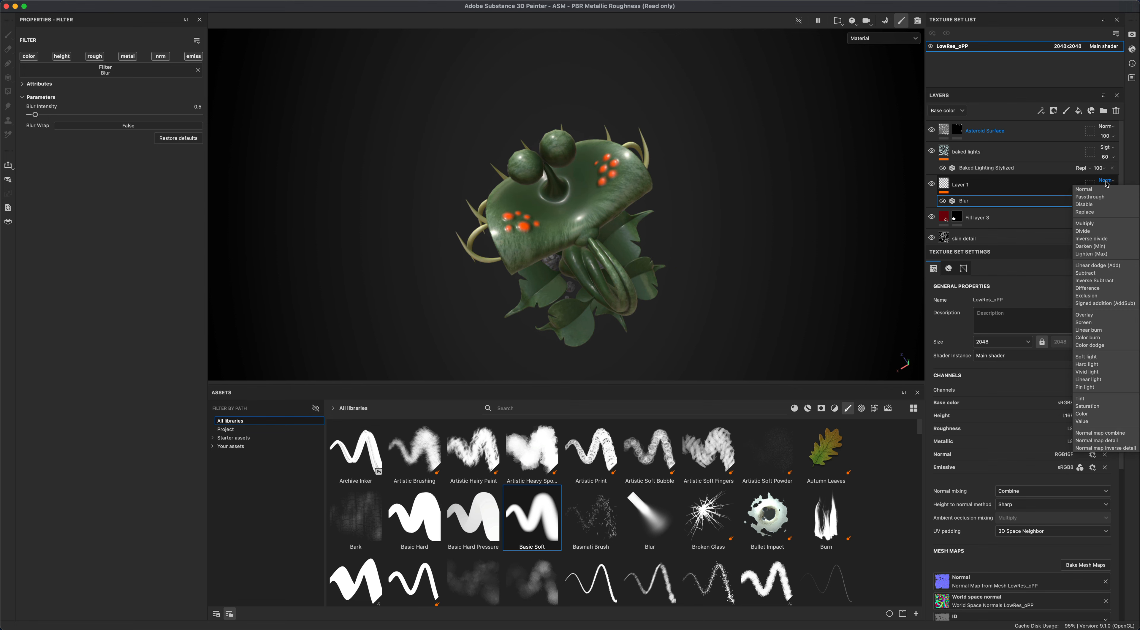
{"action": "left_click", "coordinate": [1101, 357]}
{"action": "left_click", "coordinate": [1105, 181]}
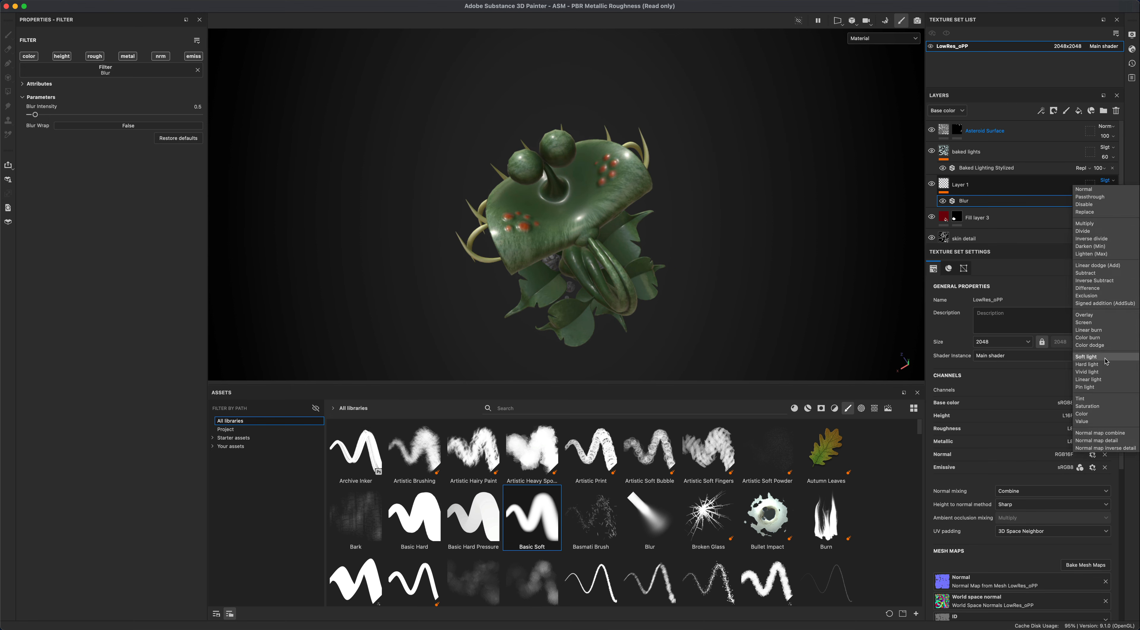
{"action": "left_click", "coordinate": [1104, 322]}
{"action": "left_click_drag", "start_coordinate": [763, 214], "coordinate": [802, 236], "text": "alt"}
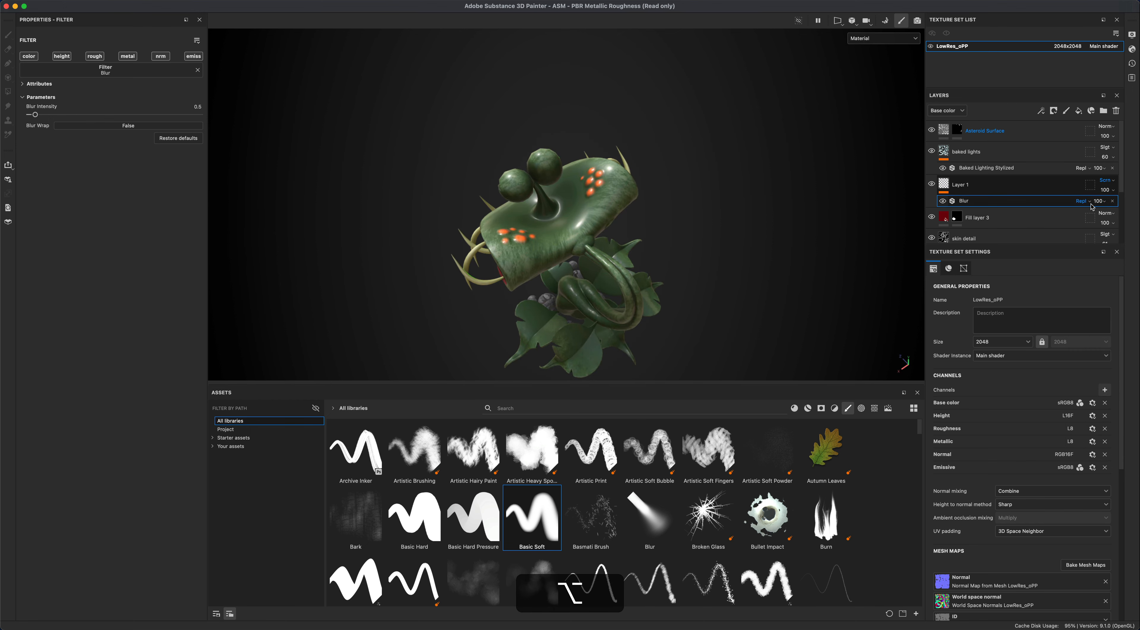
{"action": "left_click", "coordinate": [1101, 201]}
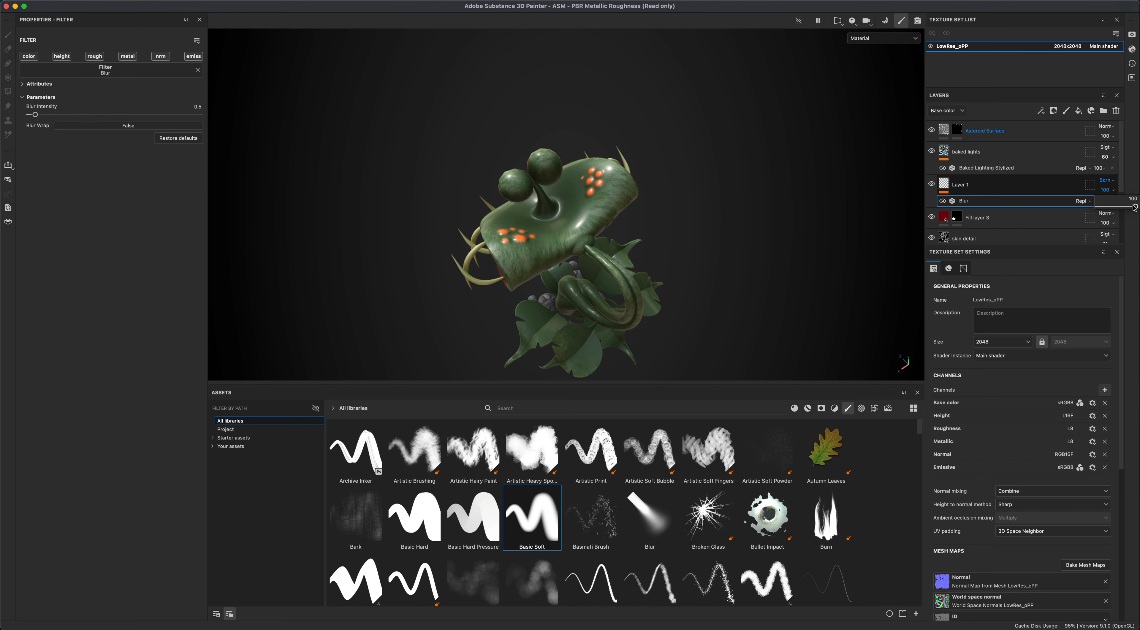
Select the orange paint layer and, with a brush size of about 9.78, paint three larger bumps on one side of the head's back.
{"action": "left_click_drag", "start_coordinate": [775, 201], "coordinate": [735, 137], "text": "alt"}
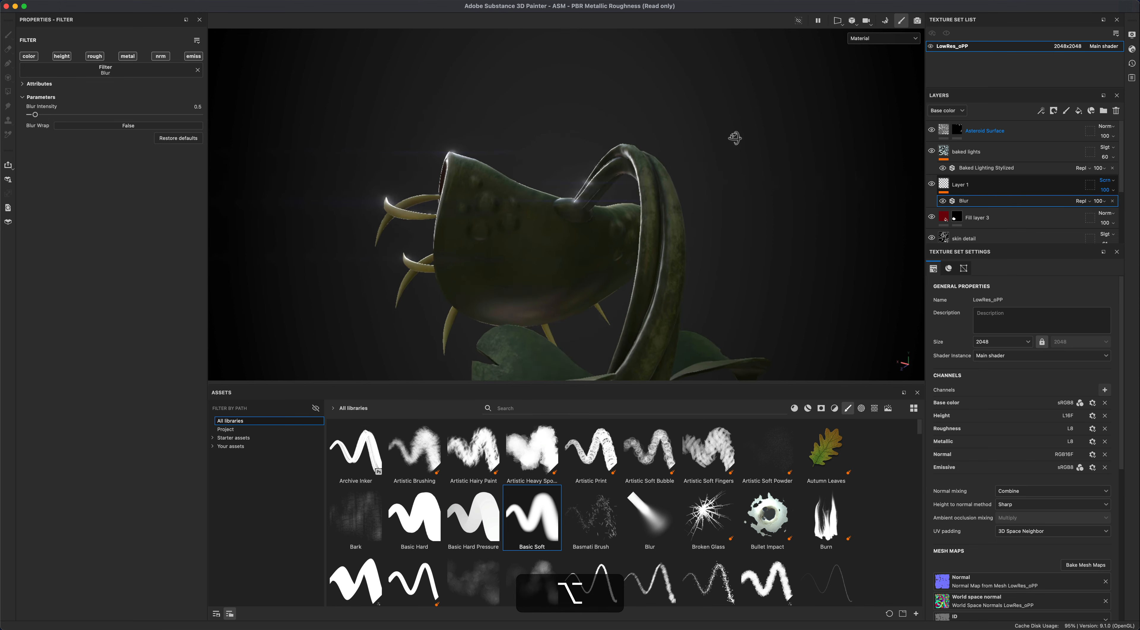
{"action": "left_click", "coordinate": [947, 185]}
{"action": "left_click_drag", "start_coordinate": [236, 26], "coordinate": [243, 26]}
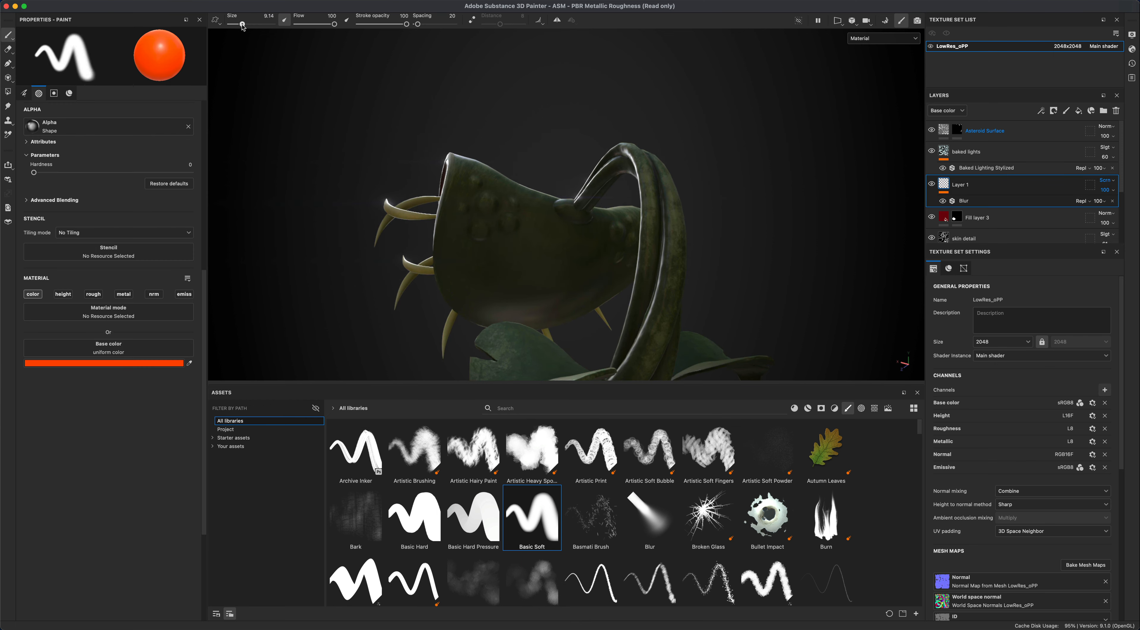
{"action": "left_click", "coordinate": [487, 203]}
{"action": "left_click", "coordinate": [479, 230]}
{"action": "left_click", "coordinate": [510, 223]}
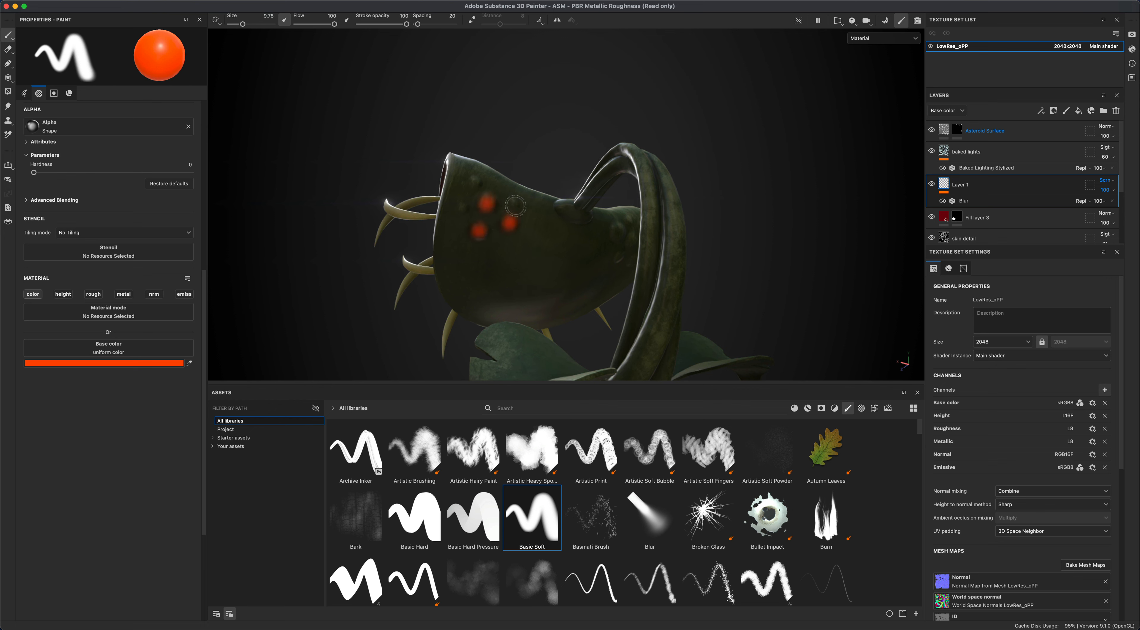
{"action": "left_click", "coordinate": [479, 186]}
{"action": "key", "text": "super+z"}
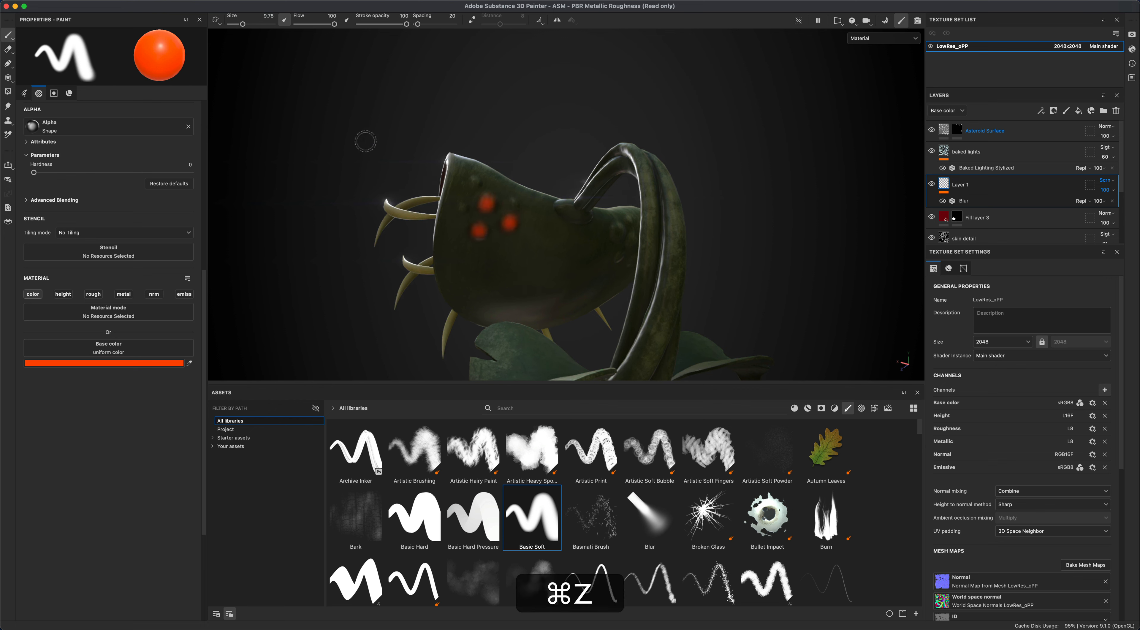
Reduce the brush size to about 6.8 and dab orange onto three smaller bumps around the ones just painted.
{"action": "left_click_drag", "start_coordinate": [243, 24], "coordinate": [240, 25]}
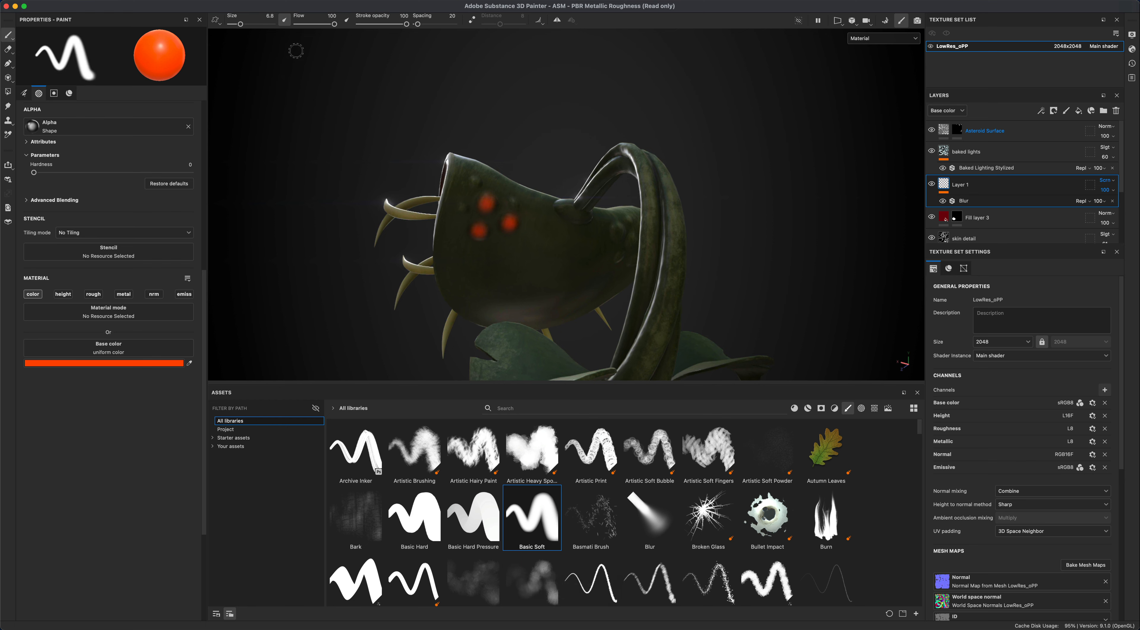
{"action": "left_click", "coordinate": [479, 183]}
{"action": "left_click", "coordinate": [514, 202]}
{"action": "left_click", "coordinate": [461, 207]}
Enlarge the brush to about 11.13 and paint the three larger bumps on the opposite side of the head's back orange.
{"action": "left_click_drag", "start_coordinate": [726, 283], "coordinate": [601, 283], "text": "alt"}
{"action": "left_click_drag", "start_coordinate": [241, 25], "coordinate": [243, 24]}
{"action": "left_click", "coordinate": [562, 220]}
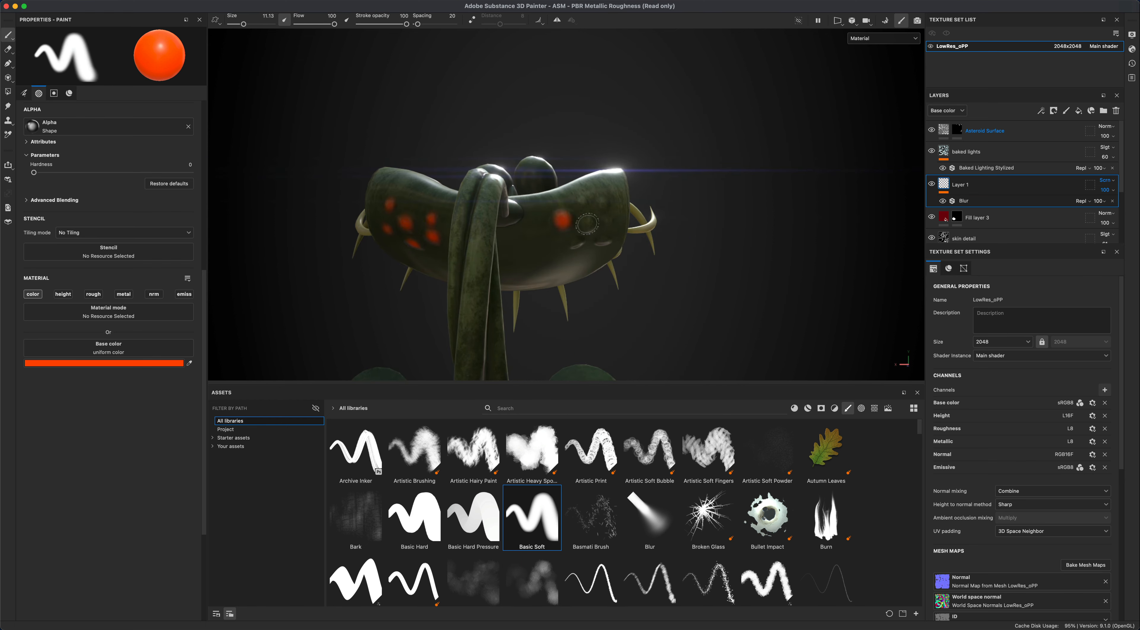
{"action": "left_click", "coordinate": [587, 224]}
{"action": "mouse_move", "coordinate": [655, 240]}
{"action": "left_mouse_down", "text": "alt"}
{"action": "mouse_move", "coordinate": [581, 232]}
{"action": "mouse_move", "coordinate": [594, 232]}
{"action": "left_mouse_up", "text": "alt"}
{"action": "left_click", "coordinate": [592, 231]}
{"action": "key", "text": "super+z"}
{"action": "left_click", "coordinate": [579, 233]}
{"action": "key", "text": "s"}
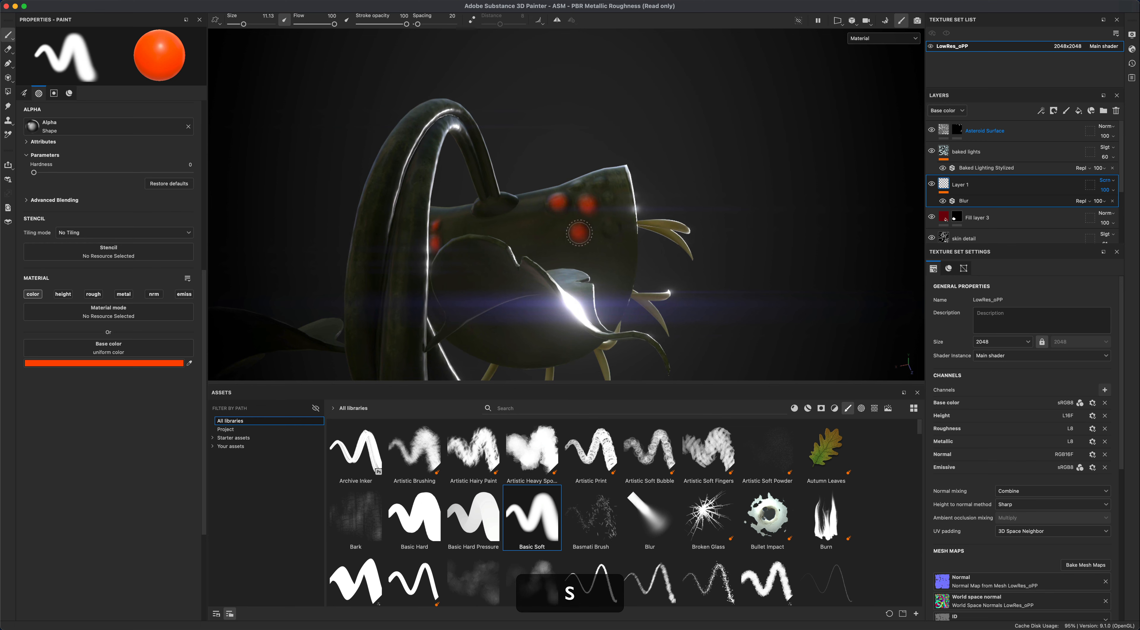
Reduce the brush size to about 7.35 and dab orange onto the four smaller bumps in this second back cluster.
{"action": "left_click_drag", "start_coordinate": [243, 24], "coordinate": [241, 25]}
{"action": "left_click", "coordinate": [614, 231]}
{"action": "left_click", "coordinate": [607, 198]}
{"action": "left_click_drag", "start_coordinate": [607, 197], "coordinate": [613, 221], "text": "alt"}
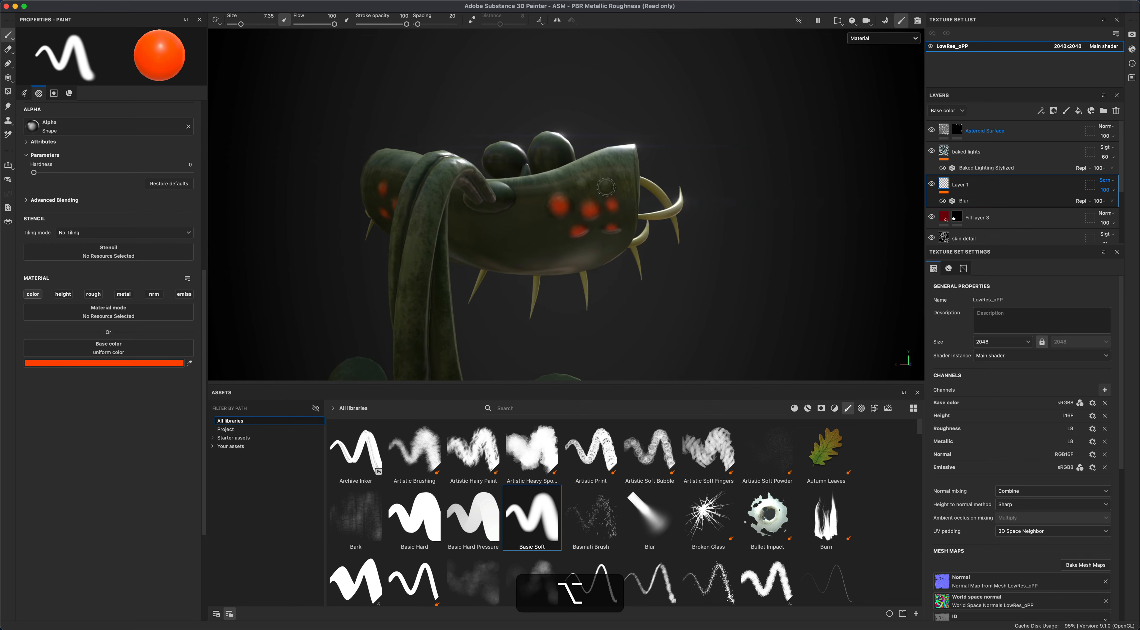
{"action": "left_click", "coordinate": [607, 187]}
{"action": "left_click", "coordinate": [581, 187]}
Add a new paint layer above the orange bump layer and set the brush's base color to light green C0FFA4.
{"action": "scroll", "coordinate": [582, 272], "scroll_direction": "down", "scroll_amount": 5}
{"action": "mouse_move", "coordinate": [582, 277]}
{"action": "left_mouse_down", "text": "alt"}
{"action": "mouse_move", "coordinate": [610, 301]}
{"action": "mouse_move", "coordinate": [630, 301]}
{"action": "mouse_move", "coordinate": [664, 274]}
{"action": "mouse_move", "coordinate": [766, 251]}
{"action": "mouse_move", "coordinate": [743, 261]}
{"action": "mouse_move", "coordinate": [687, 244]}
{"action": "mouse_move", "coordinate": [744, 191]}
{"action": "mouse_move", "coordinate": [743, 215]}
{"action": "mouse_move", "coordinate": [707, 254]}
{"action": "mouse_move", "coordinate": [751, 262]}
{"action": "mouse_move", "coordinate": [602, 288]}
{"action": "left_mouse_up", "text": "alt"}
{"action": "scroll", "coordinate": [743, 215], "scroll_direction": "up", "scroll_amount": 4}
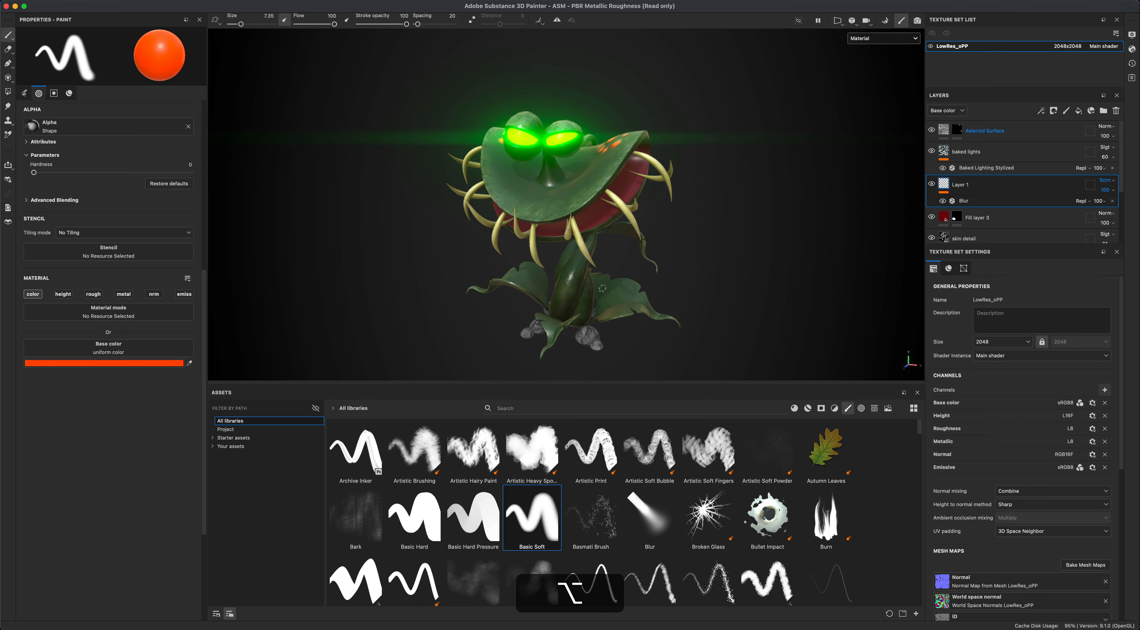
{"action": "middle_click_drag", "start_coordinate": [724, 300], "coordinate": [725, 289], "text": "alt"}
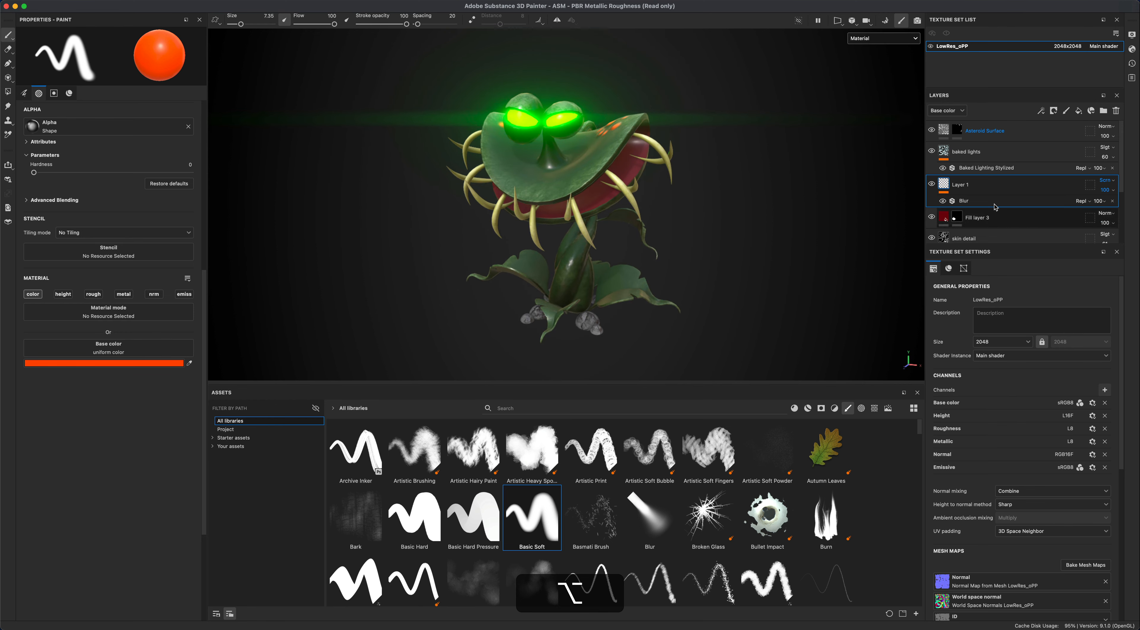
{"action": "left_click", "coordinate": [1068, 114]}
{"action": "left_click_drag", "start_coordinate": [837, 227], "coordinate": [823, 225], "text": "alt"}
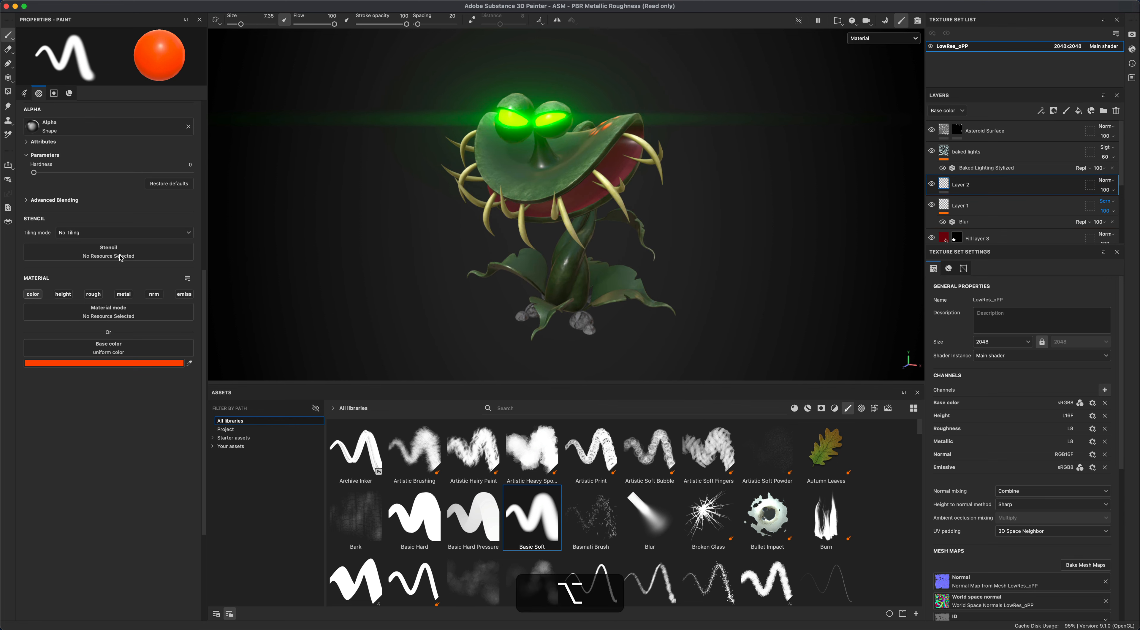
{"action": "left_click", "coordinate": [94, 363]}
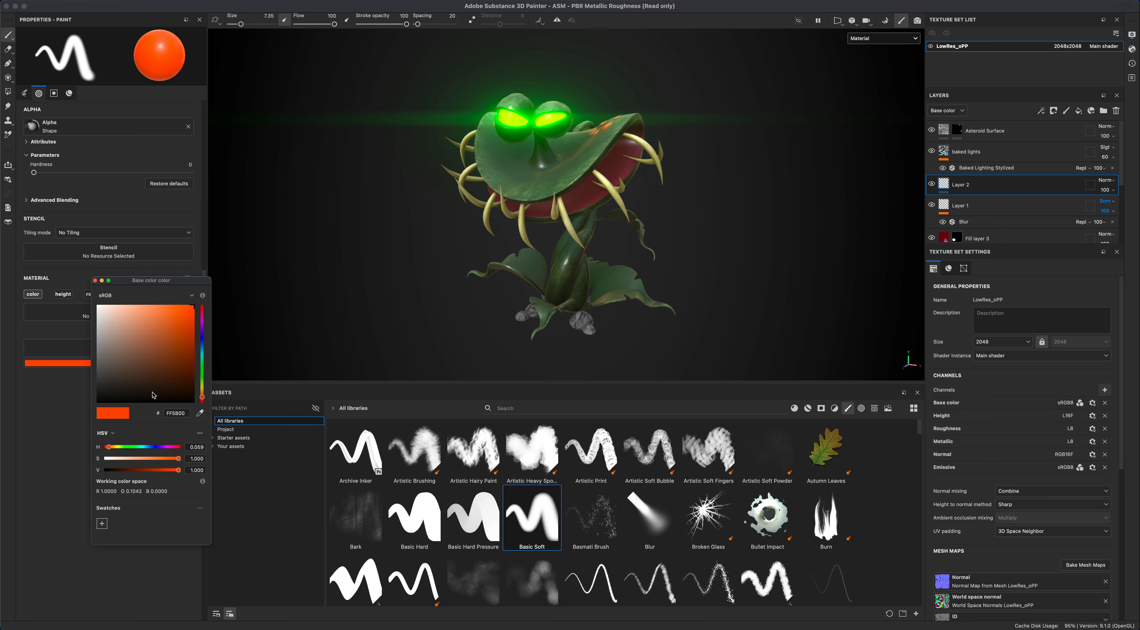
{"action": "left_click_drag", "start_coordinate": [203, 385], "coordinate": [202, 375]}
{"action": "left_click", "coordinate": [131, 305]}
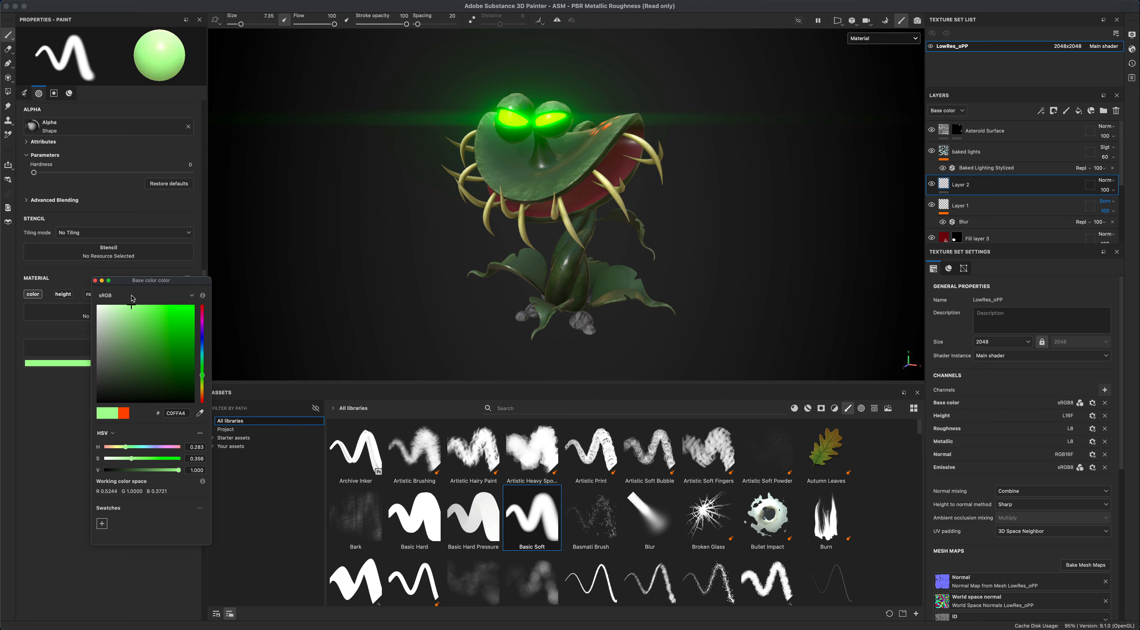
Enlarge the brush to about 30.5 and paint soft light green highlights on the leaves and stem.
{"action": "left_click_drag", "start_coordinate": [241, 24], "coordinate": [253, 24]}
{"action": "key", "text": "super+z"}
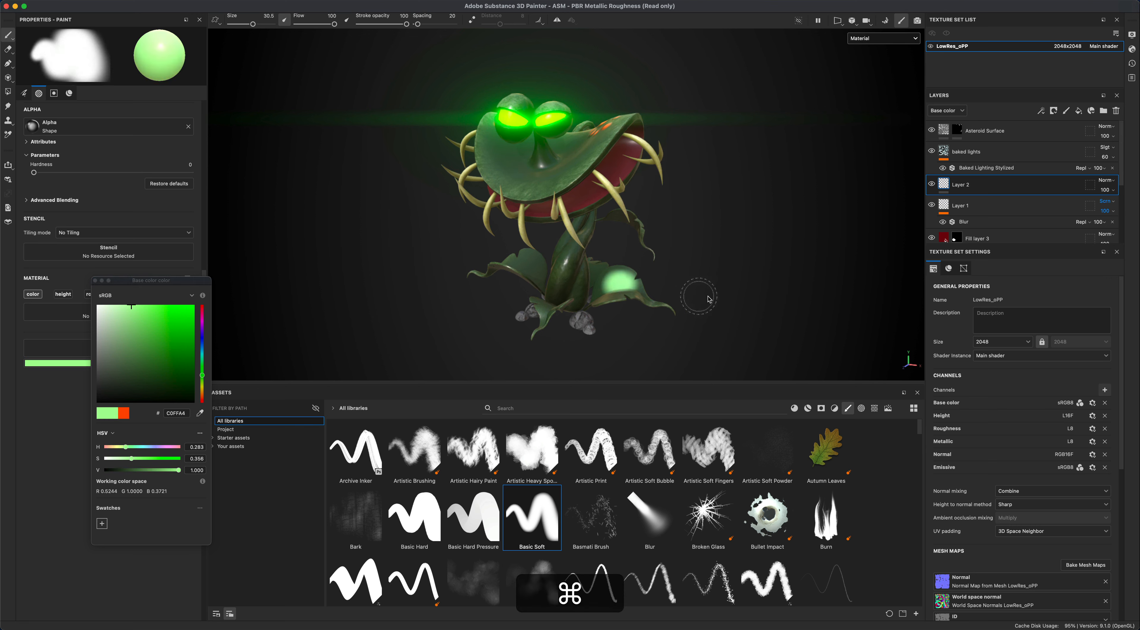
{"action": "left_click_drag", "start_coordinate": [756, 293], "coordinate": [739, 324], "text": "alt"}
{"action": "mouse_move", "coordinate": [603, 284]}
{"action": "left_mouse_down"}
{"action": "mouse_move", "coordinate": [613, 288]}
{"action": "mouse_move", "coordinate": [491, 289]}
{"action": "mouse_move", "coordinate": [589, 291]}
{"action": "mouse_move", "coordinate": [628, 311]}
{"action": "mouse_move", "coordinate": [607, 260]}
{"action": "mouse_move", "coordinate": [670, 251]}
{"action": "mouse_move", "coordinate": [626, 225]}
{"action": "left_mouse_up"}
{"action": "mouse_move", "coordinate": [597, 183]}
{"action": "left_mouse_down", "text": "alt"}
{"action": "mouse_move", "coordinate": [633, 163]}
{"action": "mouse_move", "coordinate": [556, 160]}
{"action": "mouse_move", "coordinate": [651, 169]}
{"action": "mouse_move", "coordinate": [360, 155]}
{"action": "mouse_move", "coordinate": [381, 130]}
{"action": "left_mouse_up", "text": "alt"}
Add a Blur filter to the light green paint layer and set its intensity to about 7.77.
{"action": "right_click", "coordinate": [966, 185]}
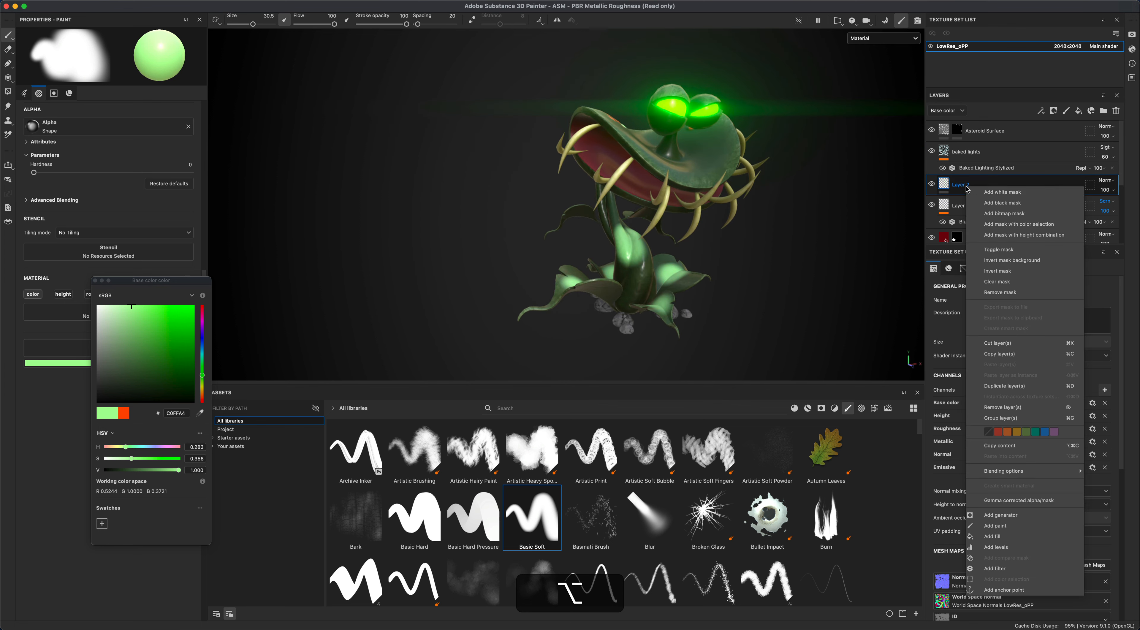
{"action": "left_click", "coordinate": [1038, 569]}
{"action": "left_click", "coordinate": [156, 74]}
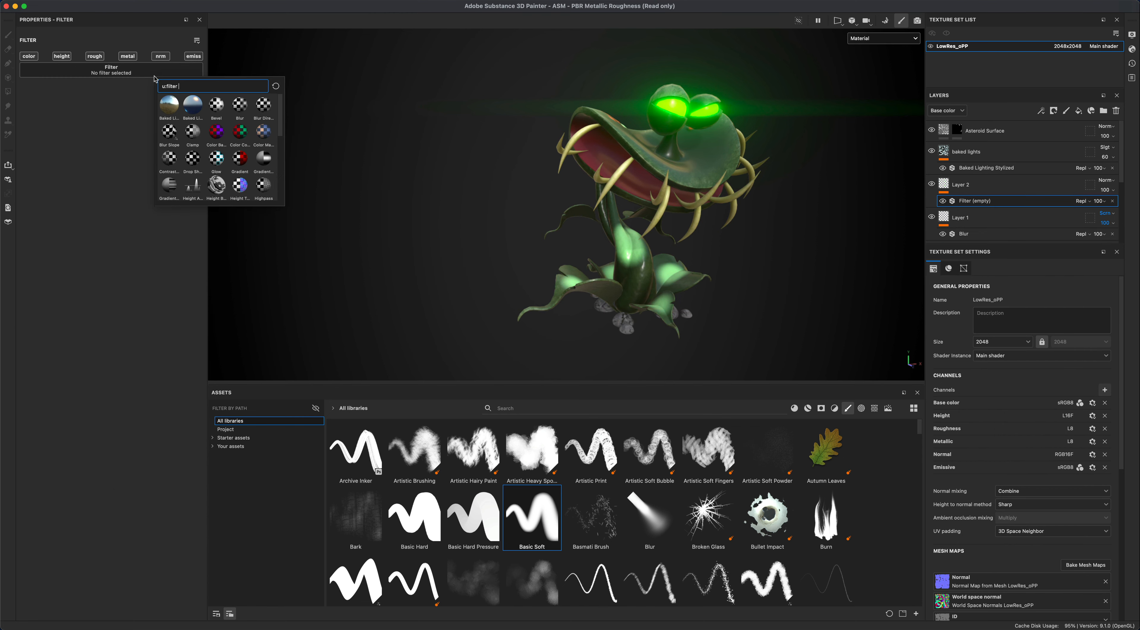
{"action": "left_click", "coordinate": [240, 110]}
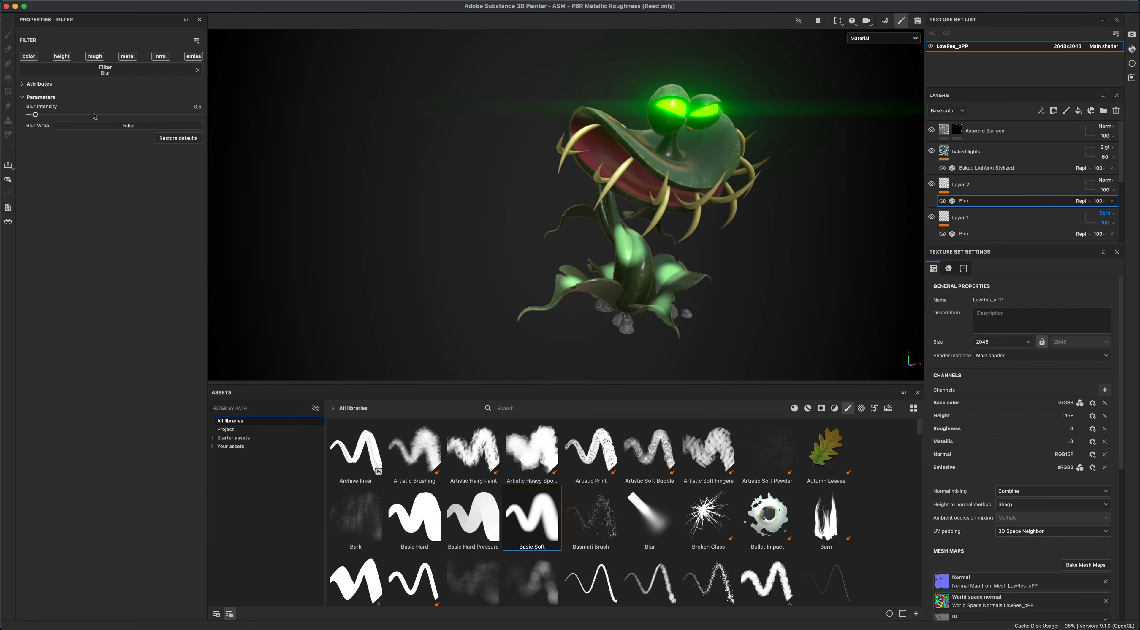
{"action": "left_click_drag", "start_coordinate": [93, 115], "coordinate": [110, 115]}
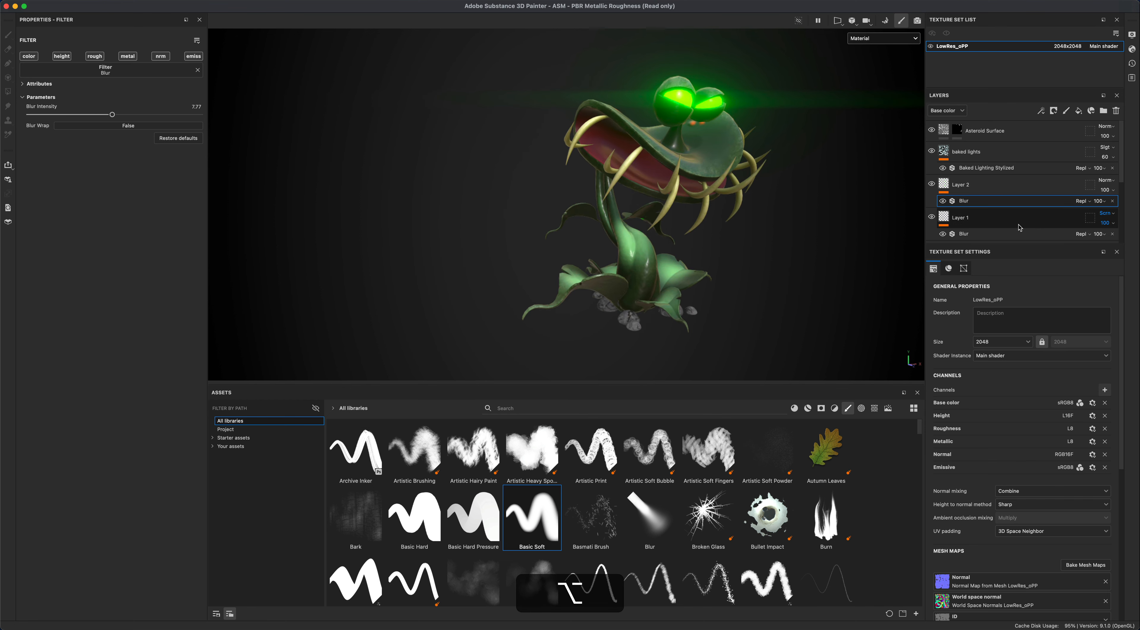
Lower the opacity of the light green highlight layer, Layer 2, to 27.
{"action": "left_click", "coordinate": [1100, 202]}
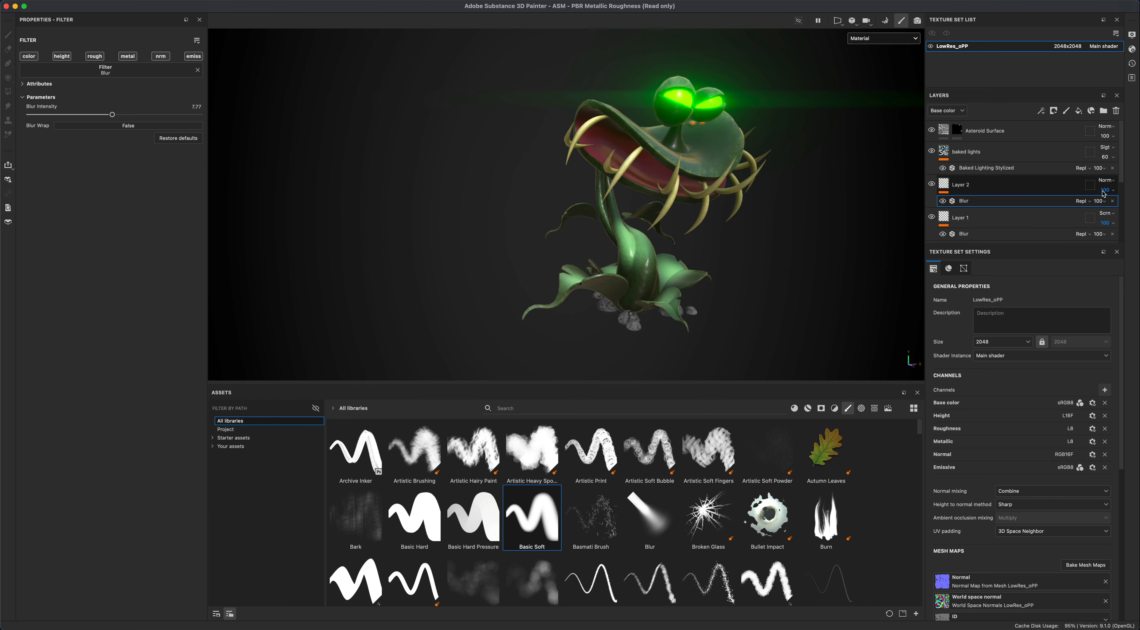
{"action": "left_click_drag", "start_coordinate": [1135, 206], "coordinate": [1098, 206]}
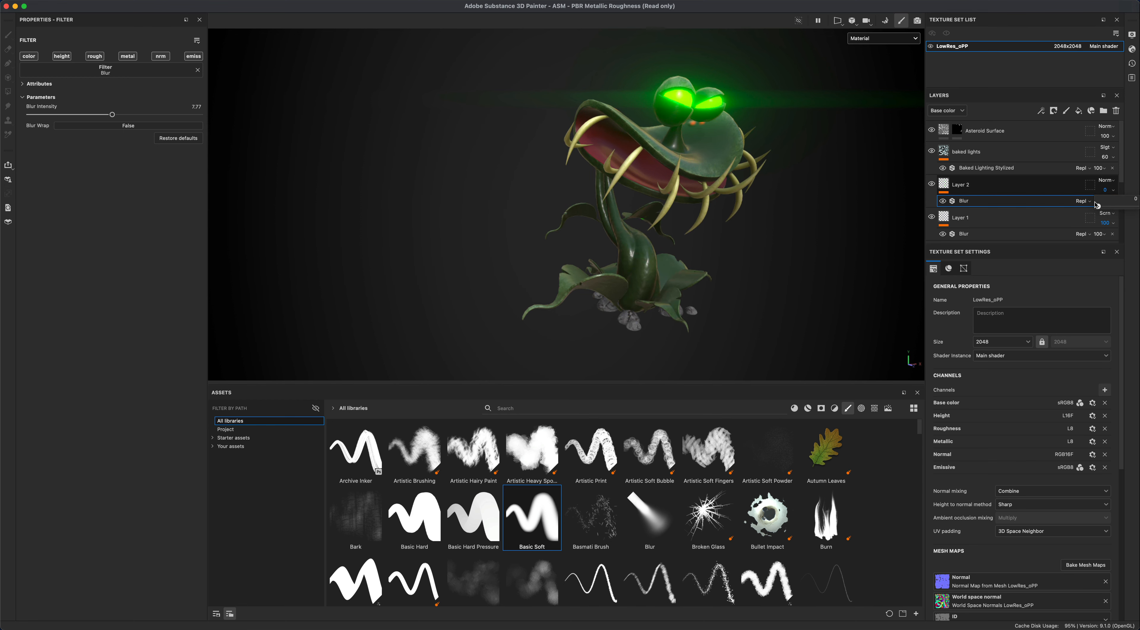
{"action": "left_click_drag", "start_coordinate": [1099, 205], "coordinate": [1104, 206]}
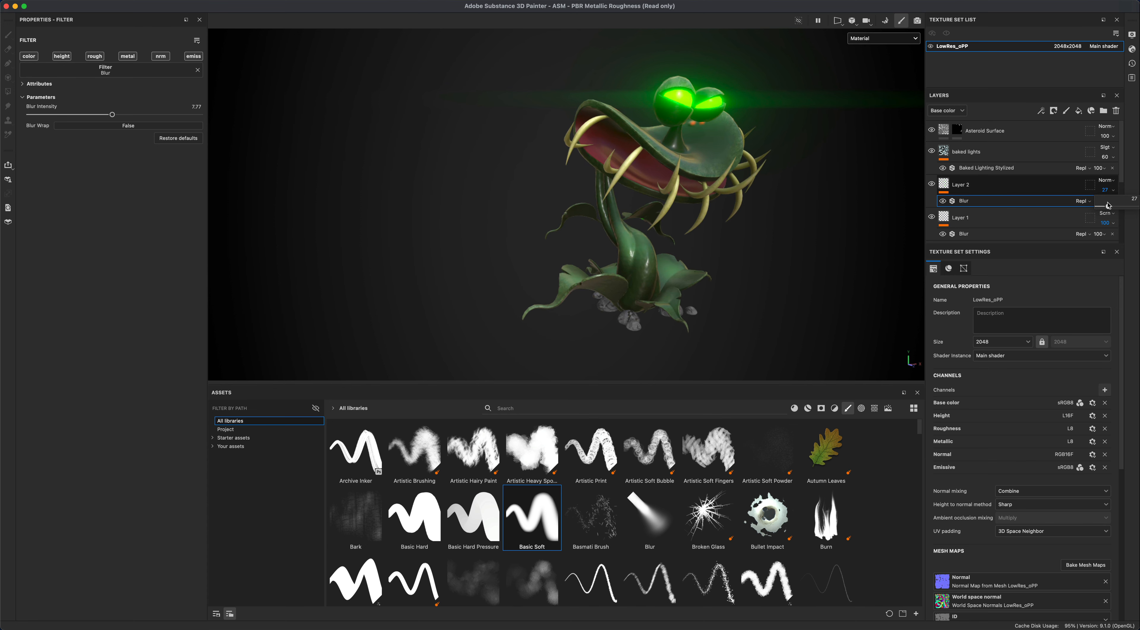
{"action": "left_click_drag", "start_coordinate": [834, 244], "coordinate": [387, 155], "text": "alt"}
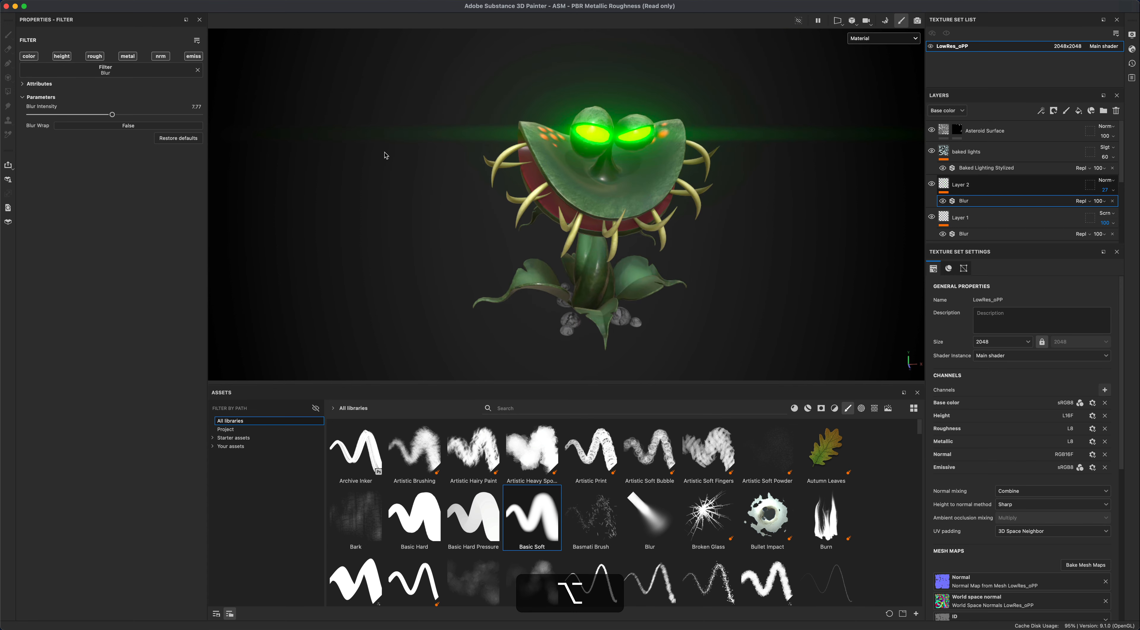
{"action": "left_click", "coordinate": [958, 192]}
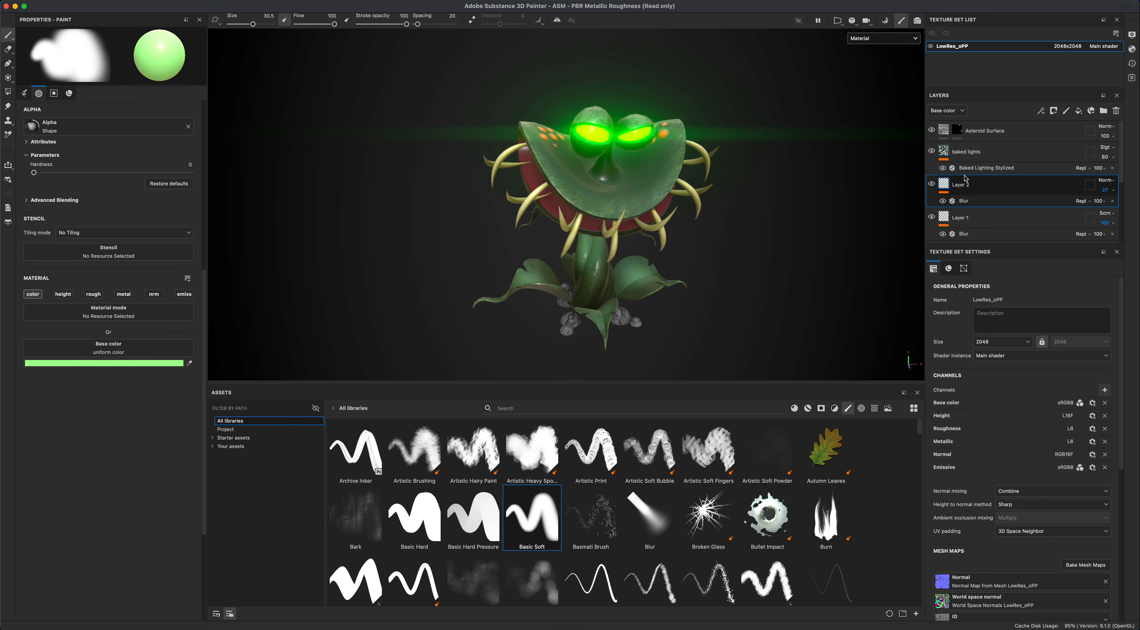
{"action": "key", "text": "super+z"}
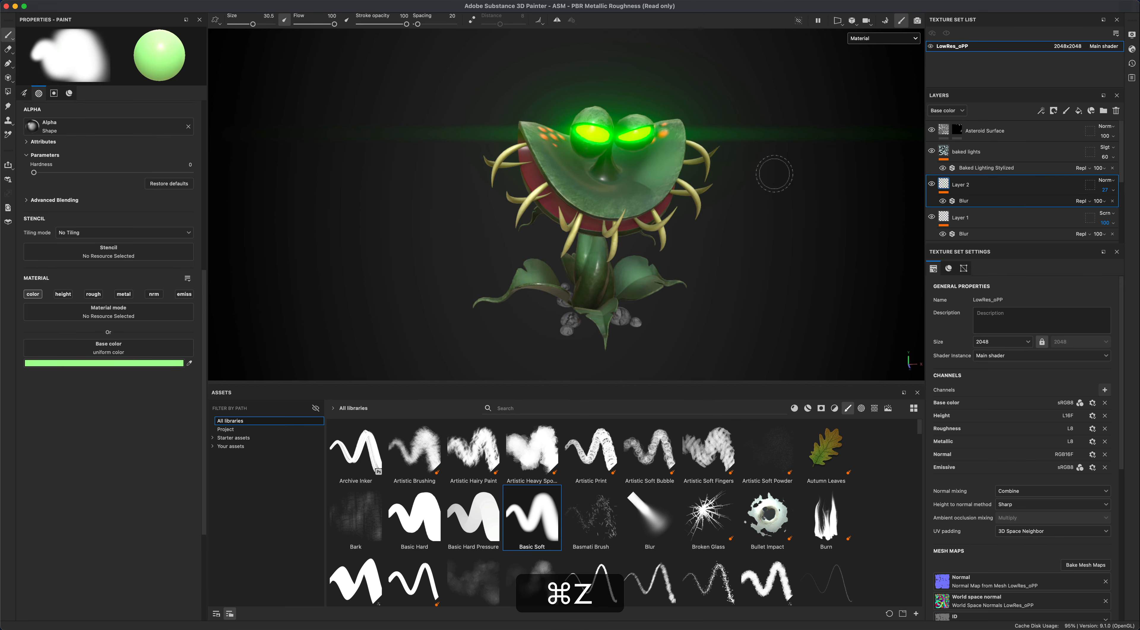
{"action": "key", "text": "alt+super+z"}
{"action": "key", "text": "super+z"}
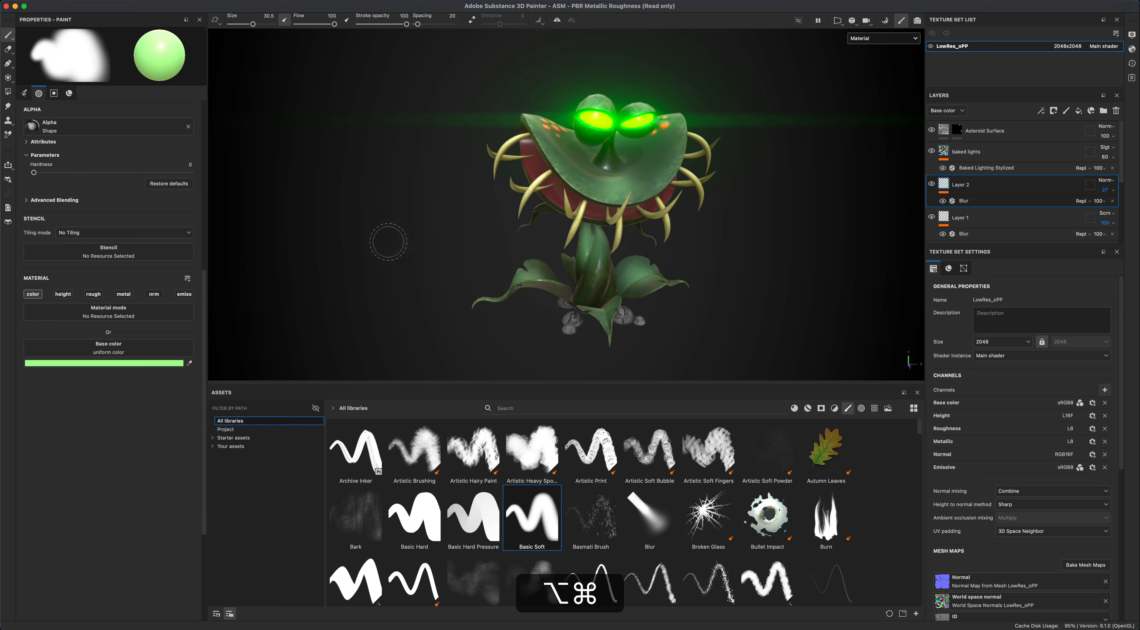
{"action": "key", "text": "alt+super+z"}
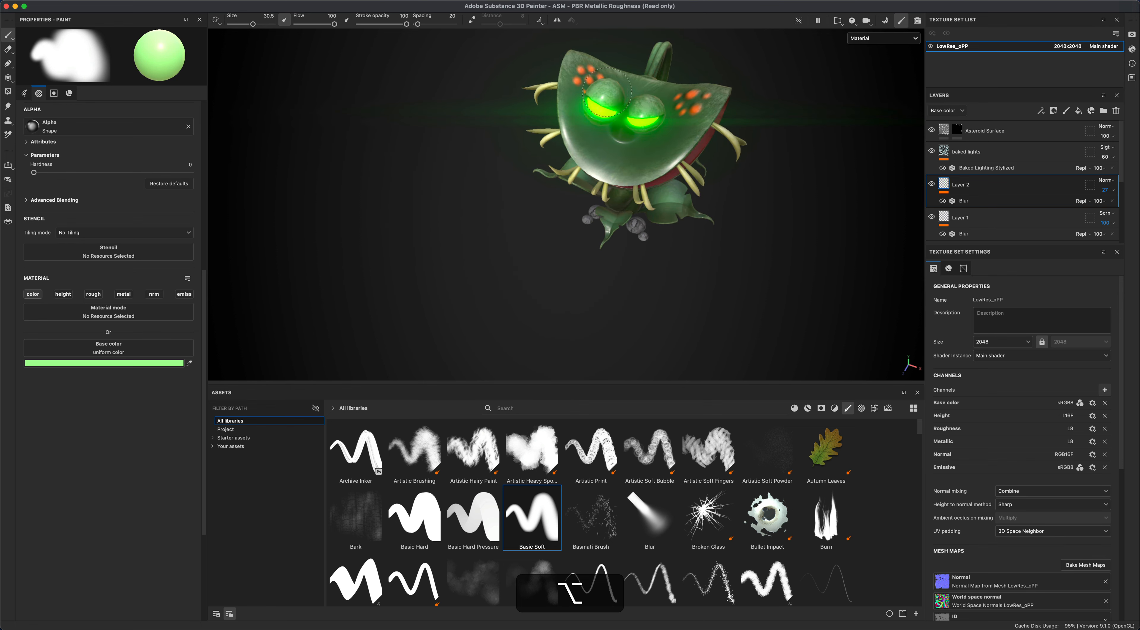
Frame the whole plant in a three-quarter view and save the project as Plant.
{"action": "left_click_drag", "start_coordinate": [666, 166], "coordinate": [697, 255], "text": "alt"}
{"action": "mouse_move", "coordinate": [697, 255]}
{"action": "right_mouse_down", "text": "shift"}
{"action": "mouse_move", "coordinate": [682, 252]}
{"action": "mouse_move", "coordinate": [717, 261]}
{"action": "mouse_move", "coordinate": [695, 258]}
{"action": "right_mouse_up", "text": "shift"}
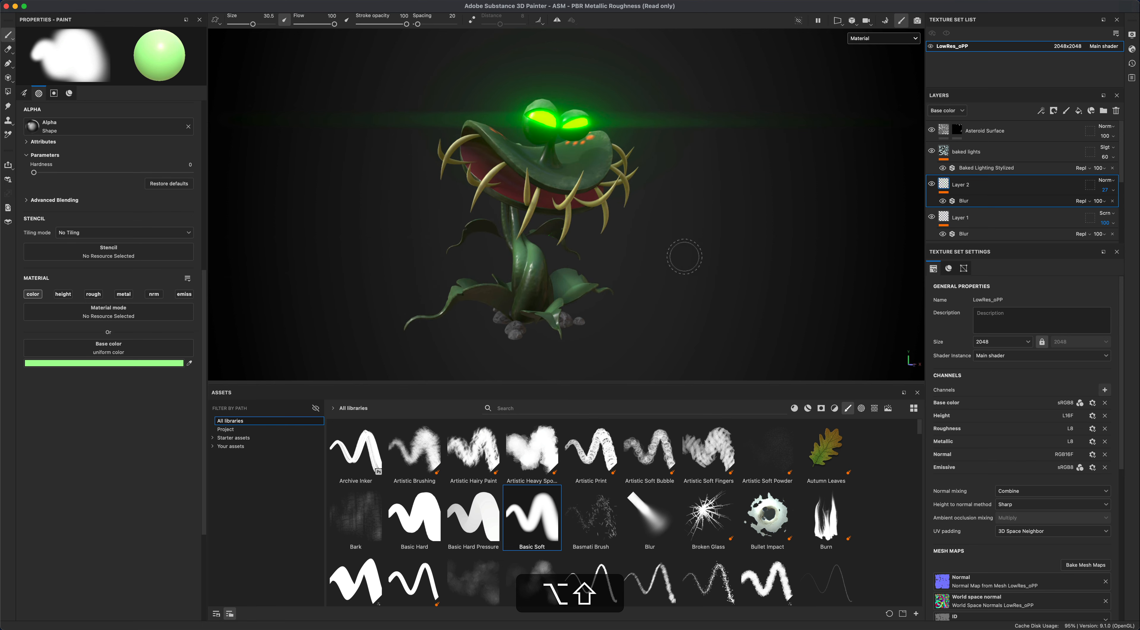
{"action": "middle_click_drag", "start_coordinate": [685, 258], "coordinate": [704, 239], "text": "alt"}
{"action": "left_click_drag", "start_coordinate": [712, 239], "coordinate": [709, 238], "text": "alt"}
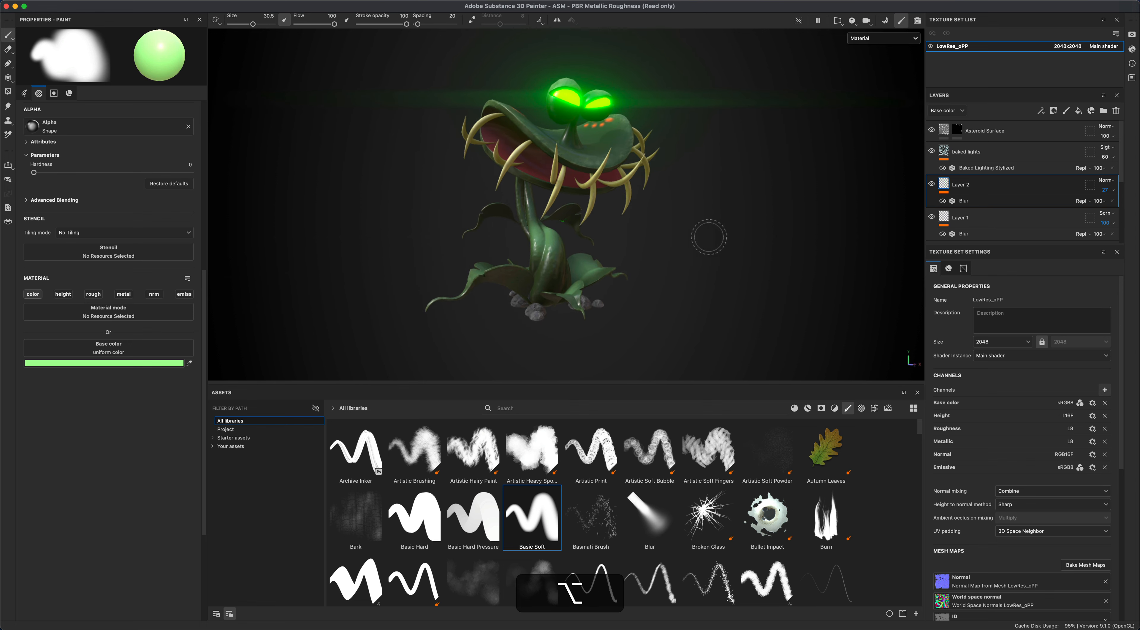
{"action": "right_click_drag", "start_coordinate": [709, 237], "coordinate": [710, 239], "text": "alt"}
{"action": "left_click", "coordinate": [91, 5]}
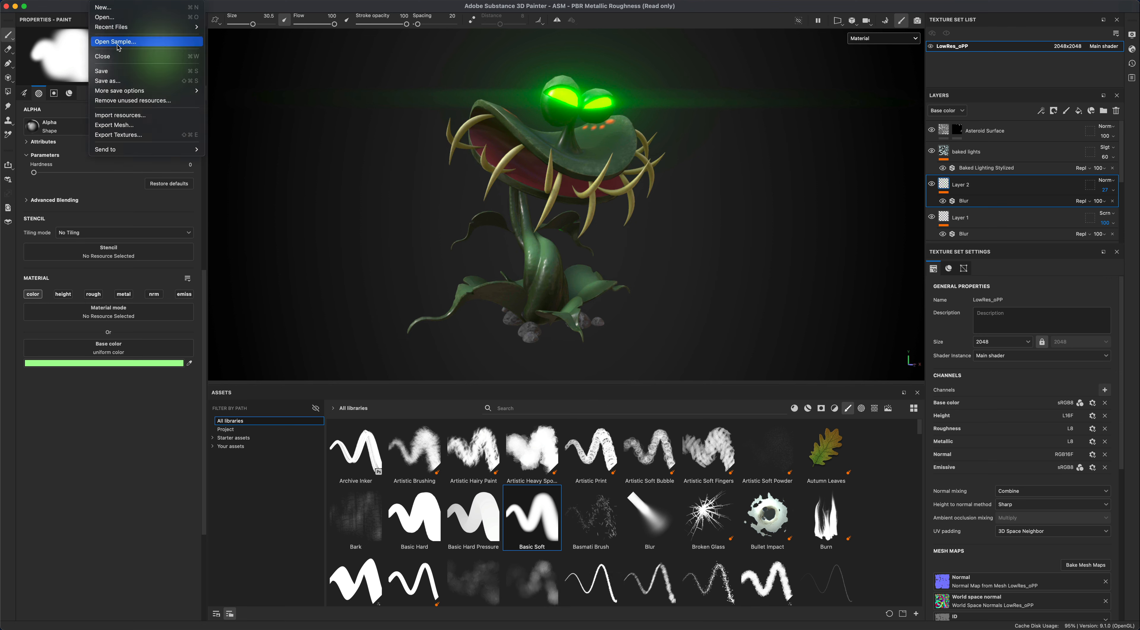
{"action": "left_click", "coordinate": [115, 81]}
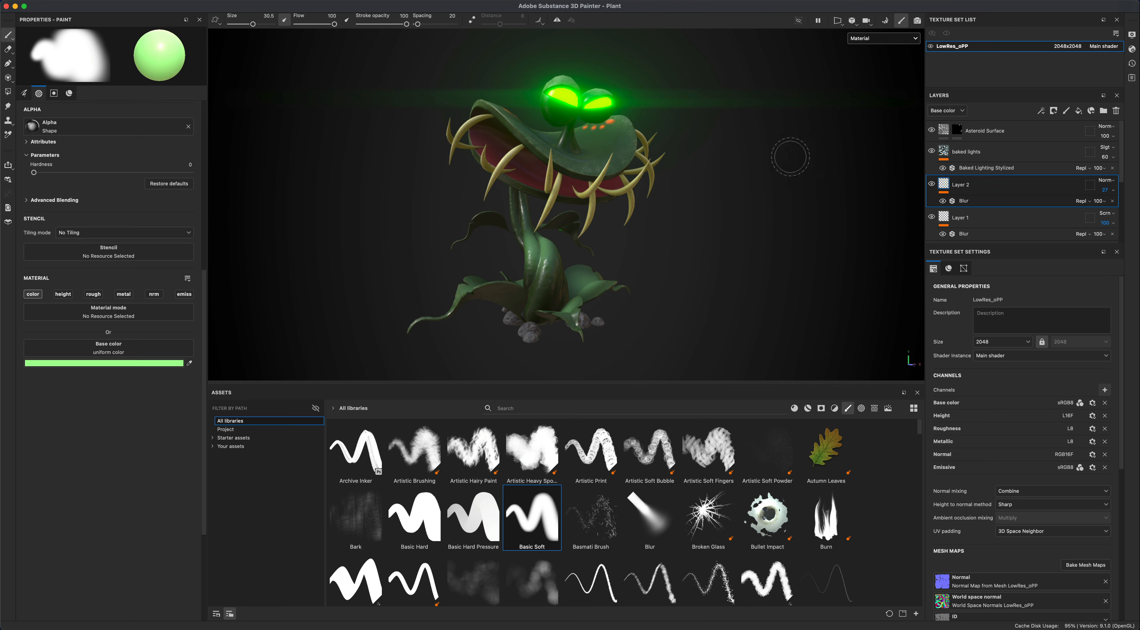
Switch to Iray rendering and enable the dome's clear color in the display settings.
{"action": "left_click", "coordinate": [917, 21]}
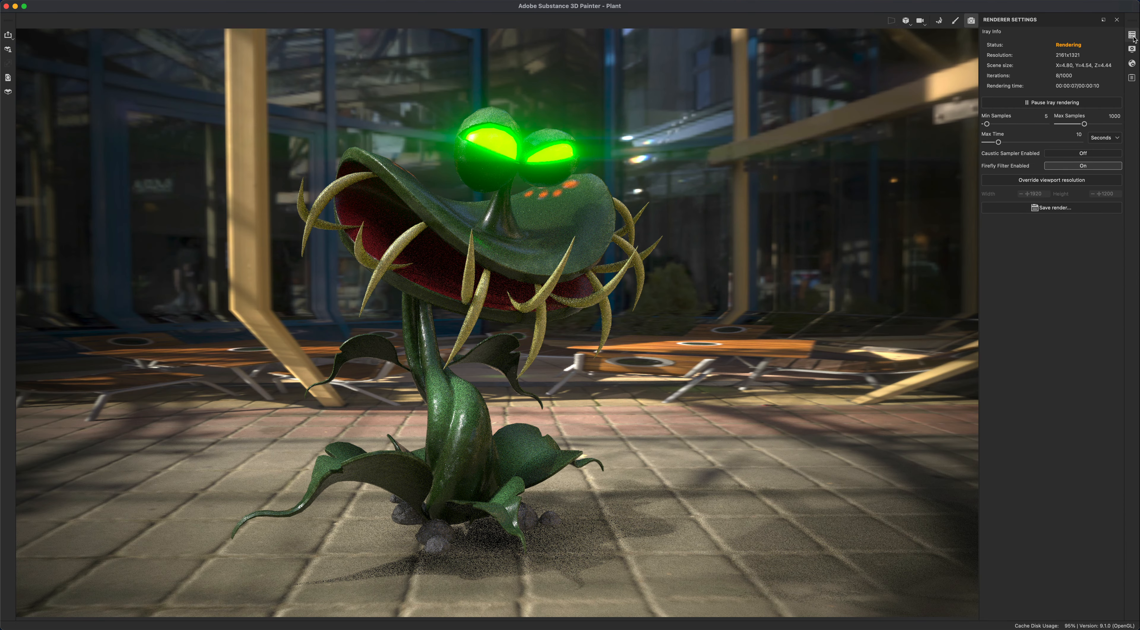
{"action": "left_click", "coordinate": [1132, 49]}
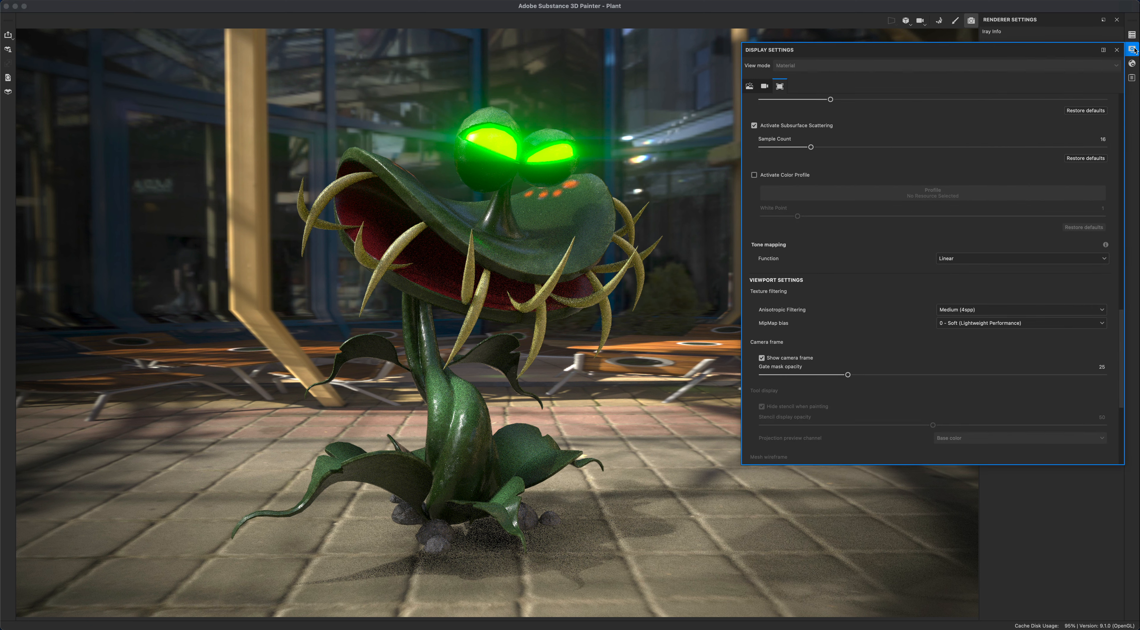
{"action": "scroll", "coordinate": [775, 303], "scroll_direction": "up", "scroll_amount": 10}
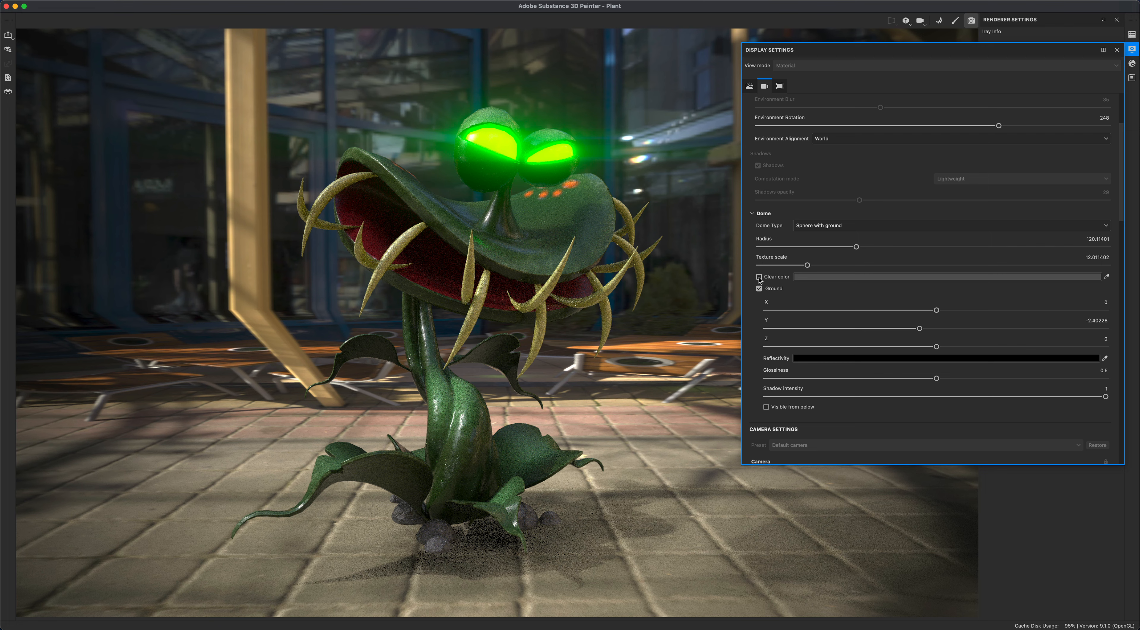
{"action": "left_click", "coordinate": [760, 277]}
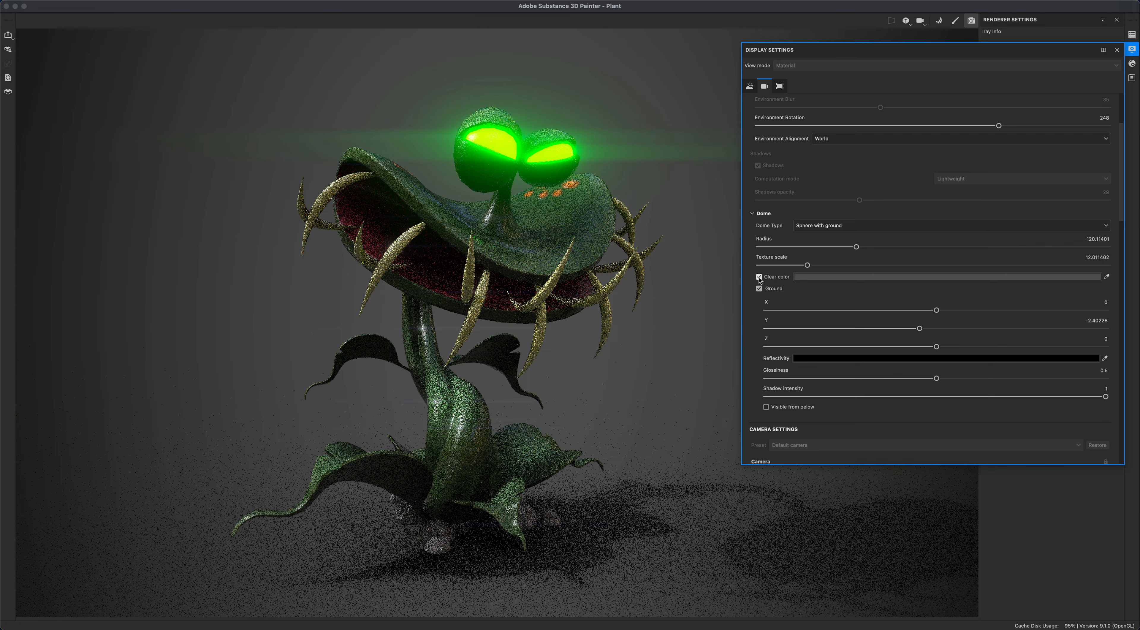
Set the dome's clear color to purple 8500FF and raise the ground's Y position to about -2.11.
{"action": "left_click", "coordinate": [815, 277]}
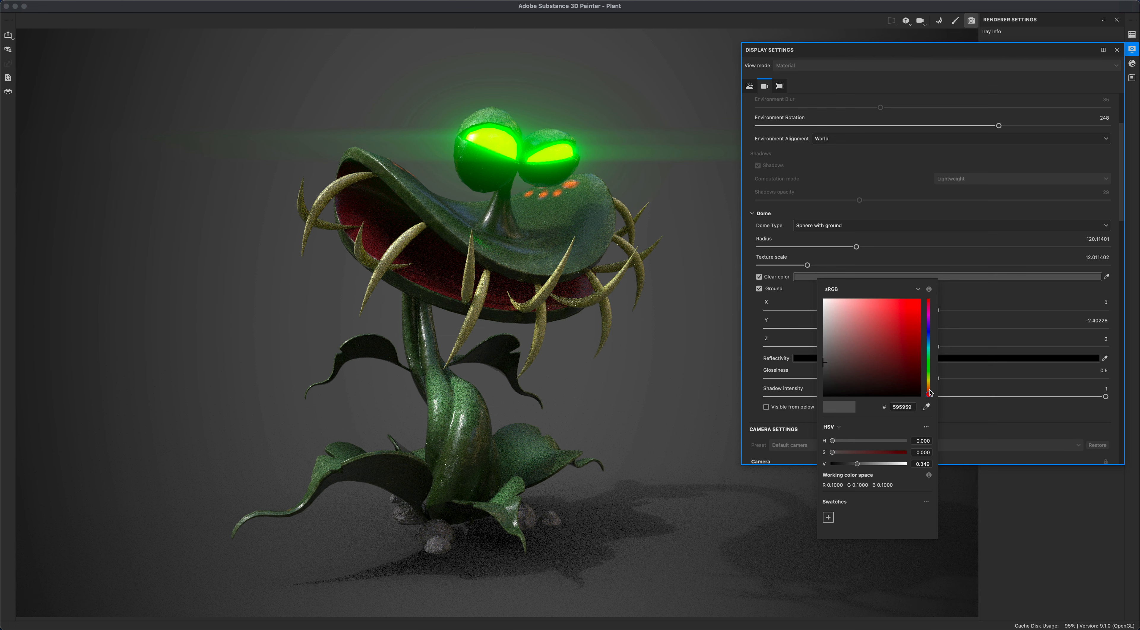
{"action": "left_click_drag", "start_coordinate": [930, 390], "coordinate": [929, 388]}
{"action": "left_click", "coordinate": [916, 317]}
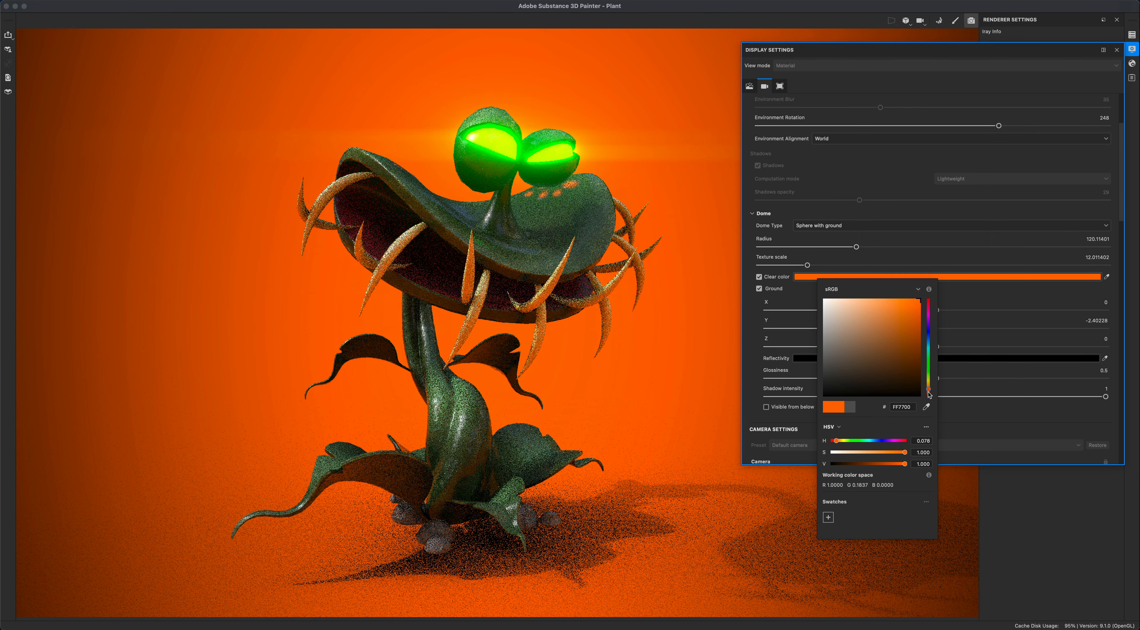
{"action": "left_click_drag", "start_coordinate": [930, 326], "coordinate": [929, 323]}
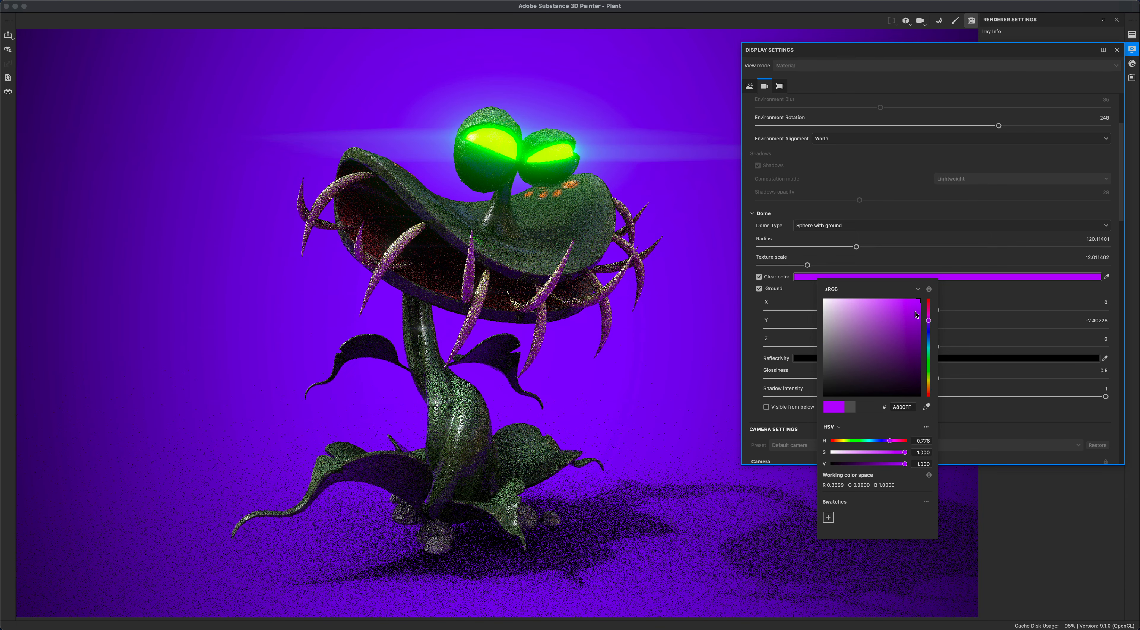
{"action": "left_click_drag", "start_coordinate": [933, 325], "coordinate": [930, 326]}
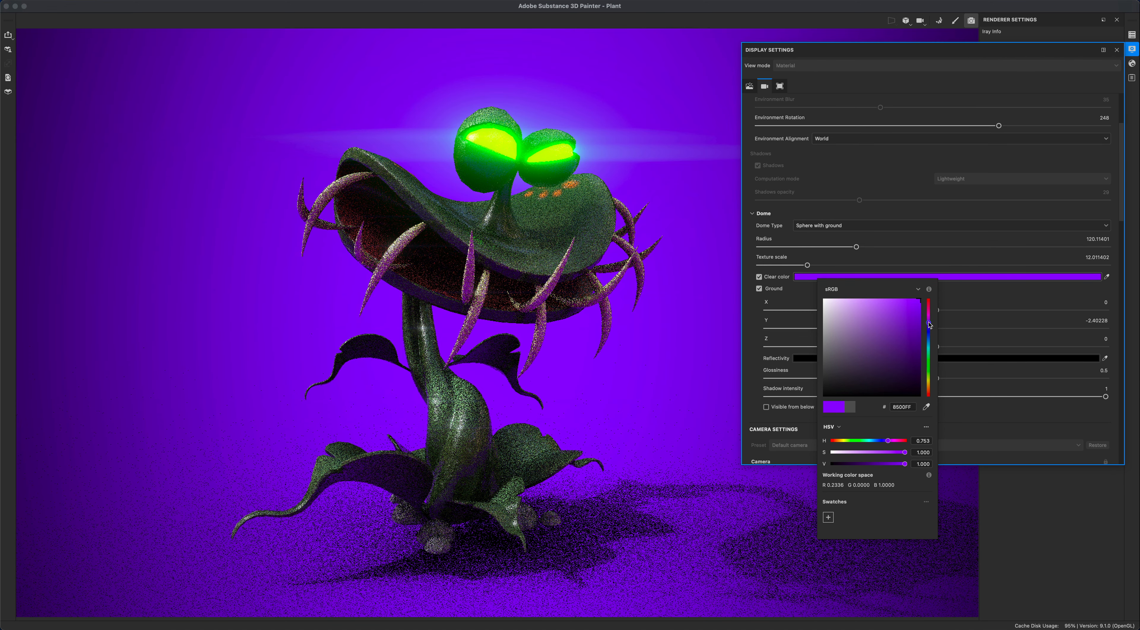
{"action": "left_click", "coordinate": [808, 350]}
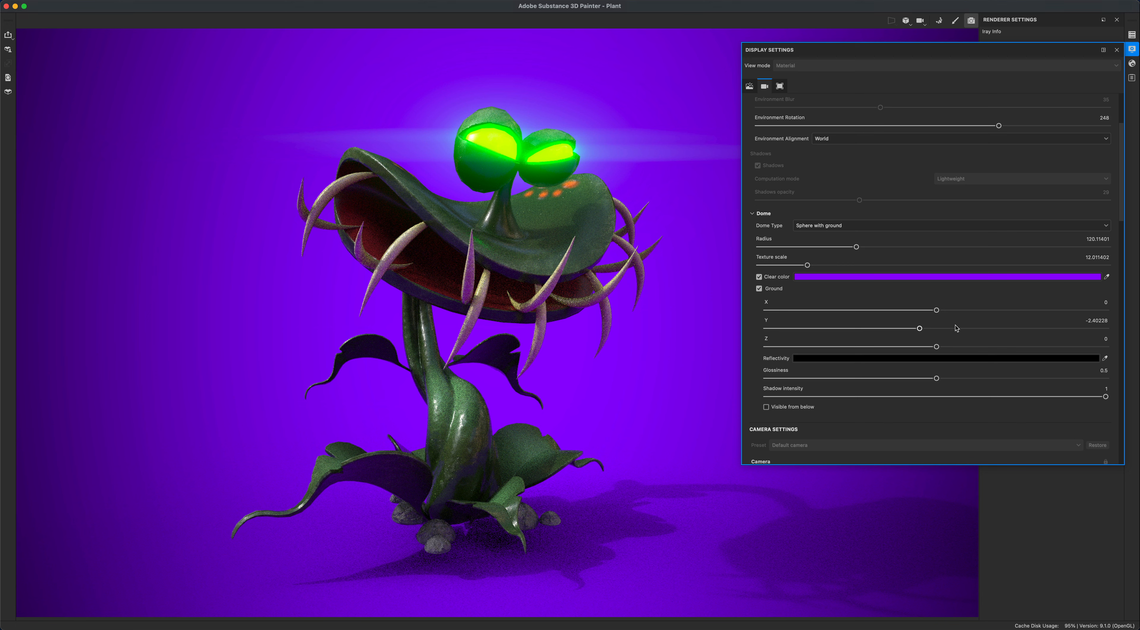
{"action": "left_click_drag", "start_coordinate": [920, 330], "coordinate": [921, 331]}
Change the environment map to Soft 1LowContrastFront 2Backs and set the environment rotation to 214.
{"action": "scroll", "coordinate": [1123, 117], "scroll_direction": "up", "scroll_amount": 5}
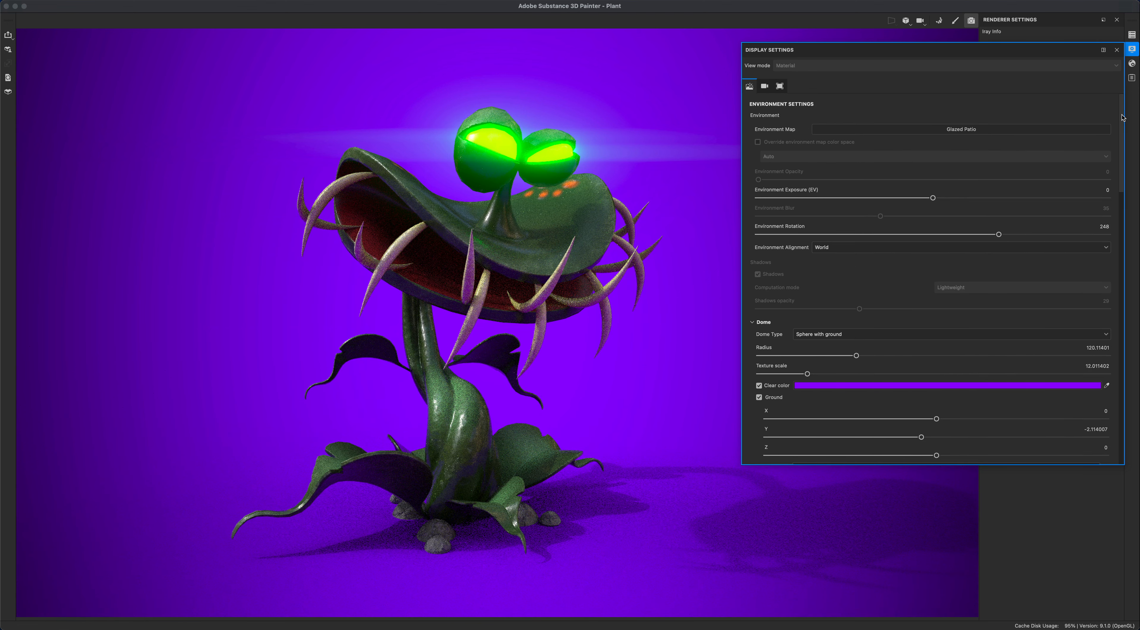
{"action": "left_click", "coordinate": [929, 130]}
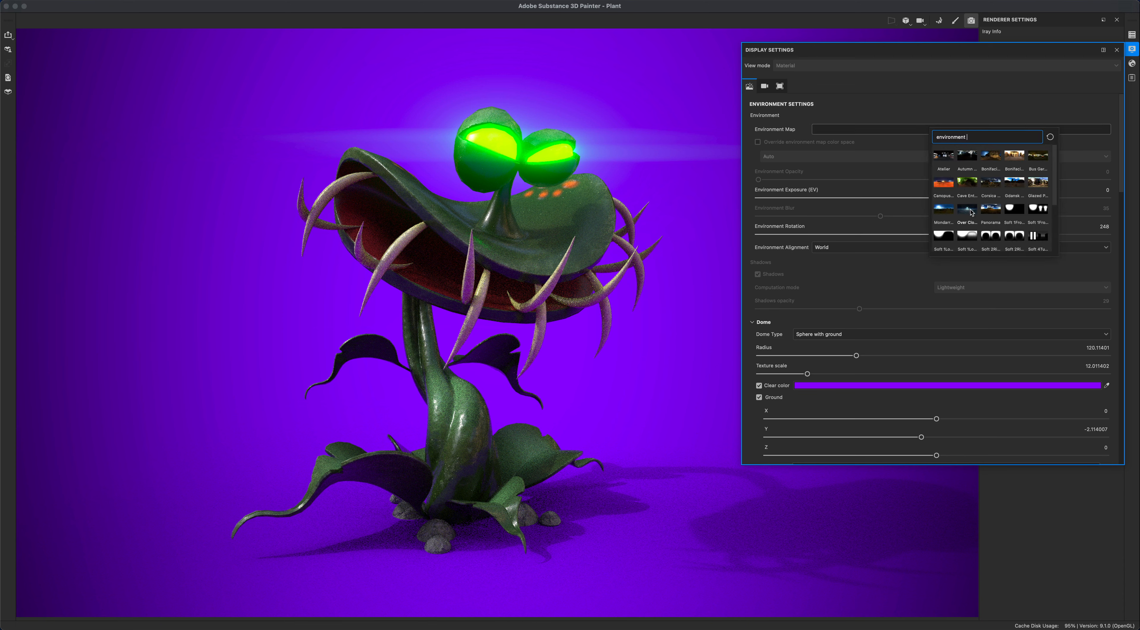
{"action": "left_click", "coordinate": [946, 208]}
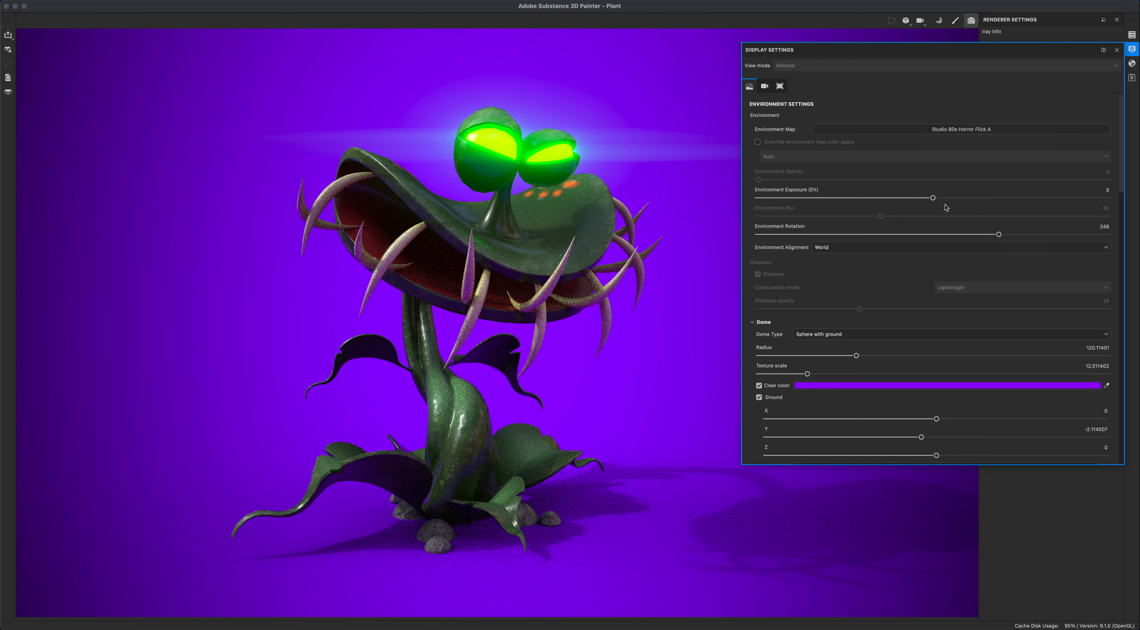
{"action": "key", "text": "super+z"}
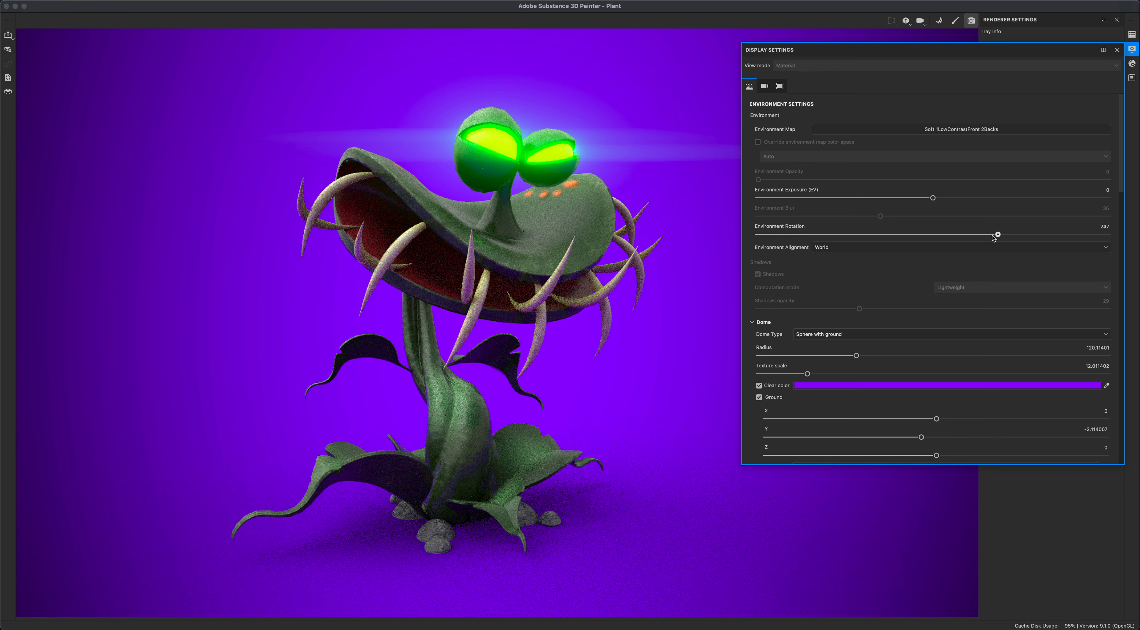
{"action": "left_click_drag", "start_coordinate": [942, 238], "coordinate": [968, 239]}
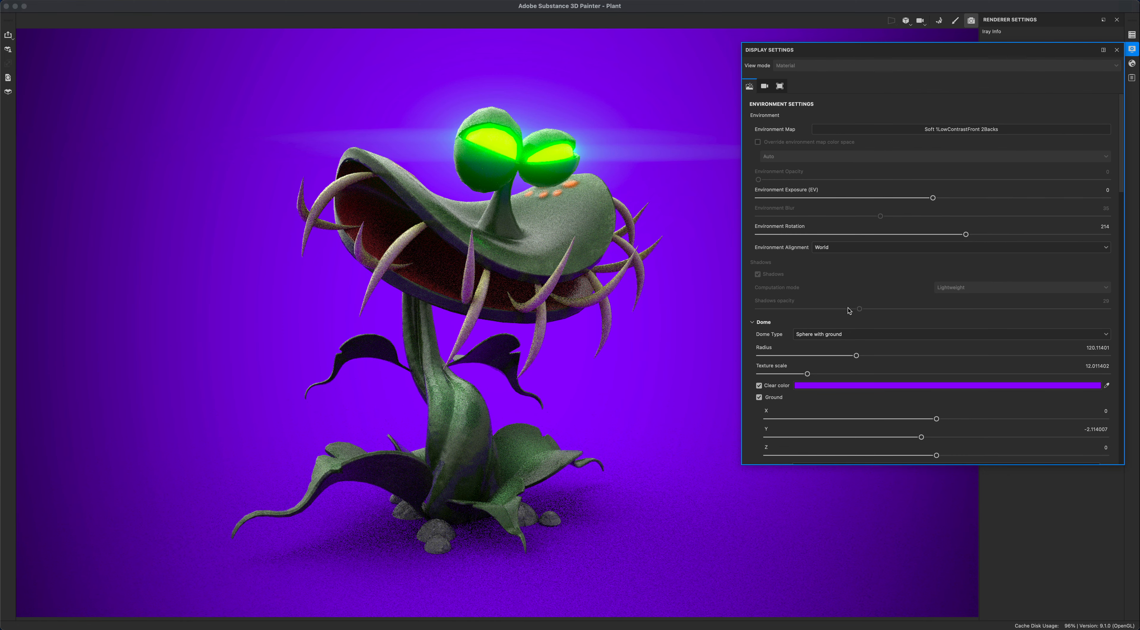
Close the display settings and set the Iray maximum render time to 10 minutes.
{"action": "left_click", "coordinate": [1132, 51]}
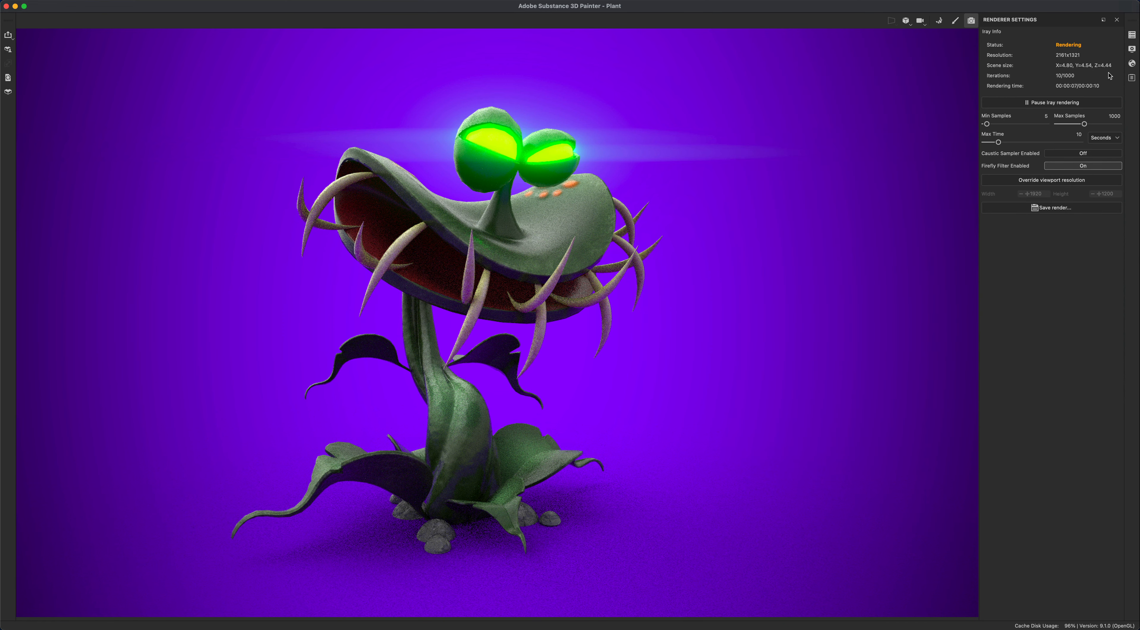
{"action": "left_click", "coordinate": [1098, 140]}
{"action": "left_click", "coordinate": [1099, 158]}
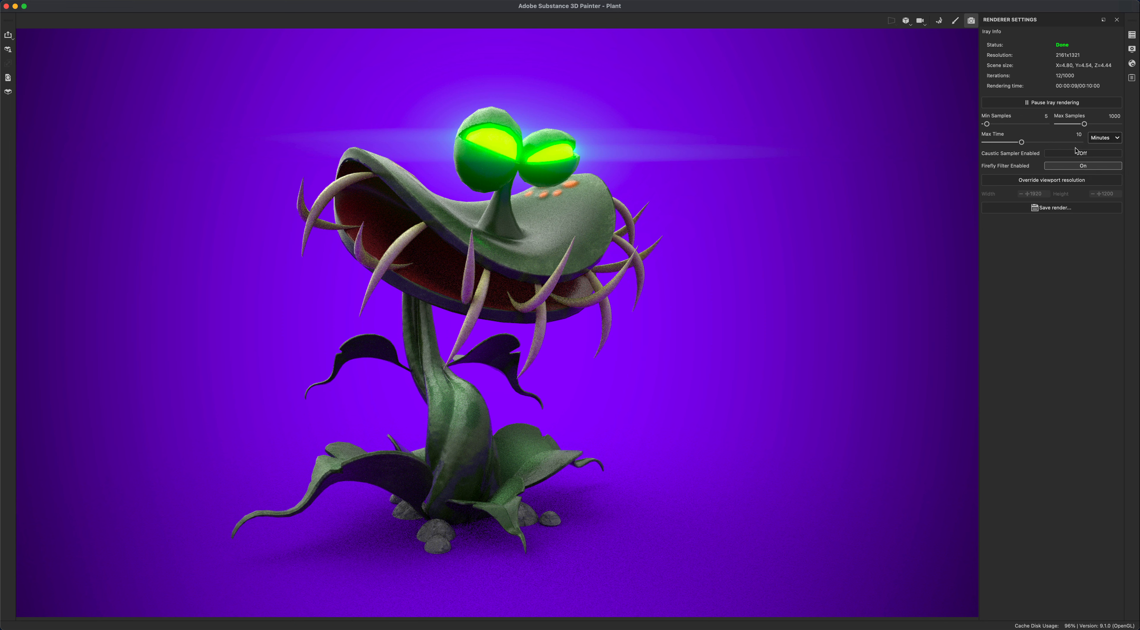